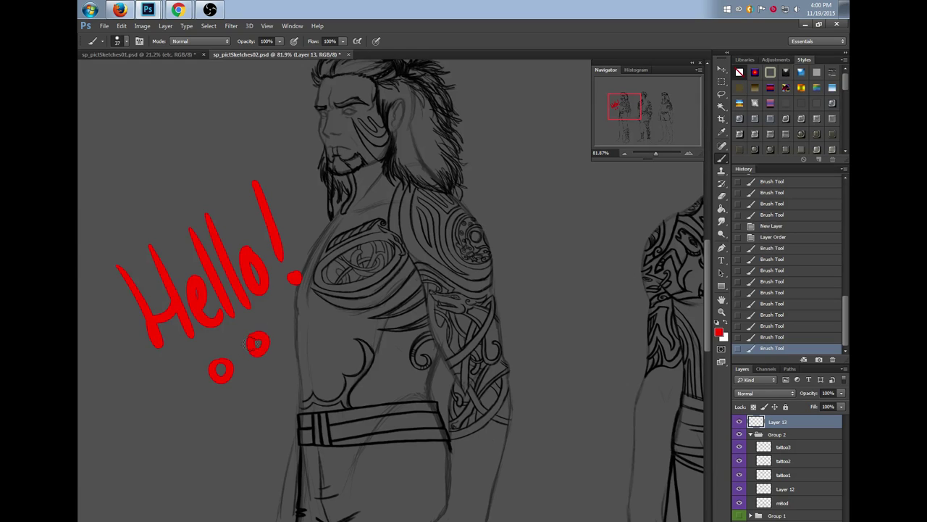
Add a curved mouth to the red smiley doodle, and delete Layer 13, which holds the greeting
mouse_move(215, 396)
left_mouse_down()
mouse_move(258, 407)
mouse_move(280, 387)
mouse_move(287, 351)
left_mouse_up()
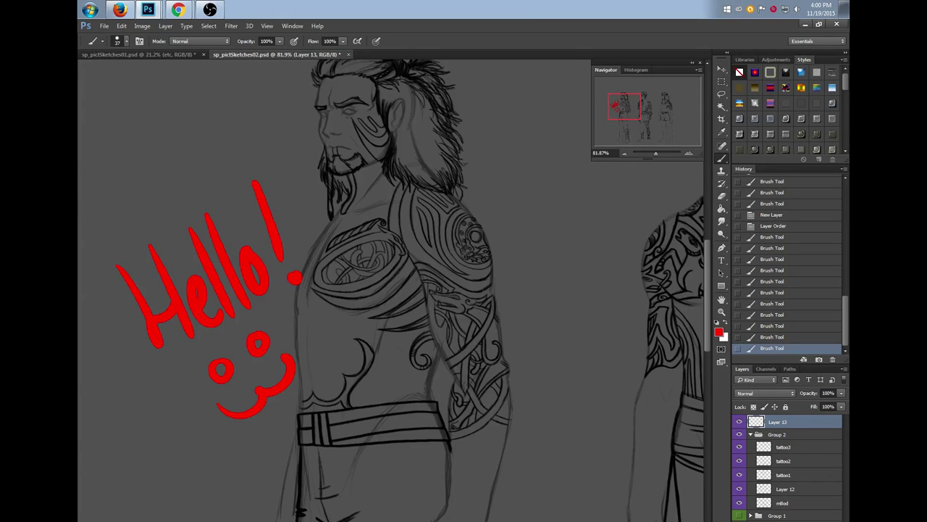
left_click(739, 421)
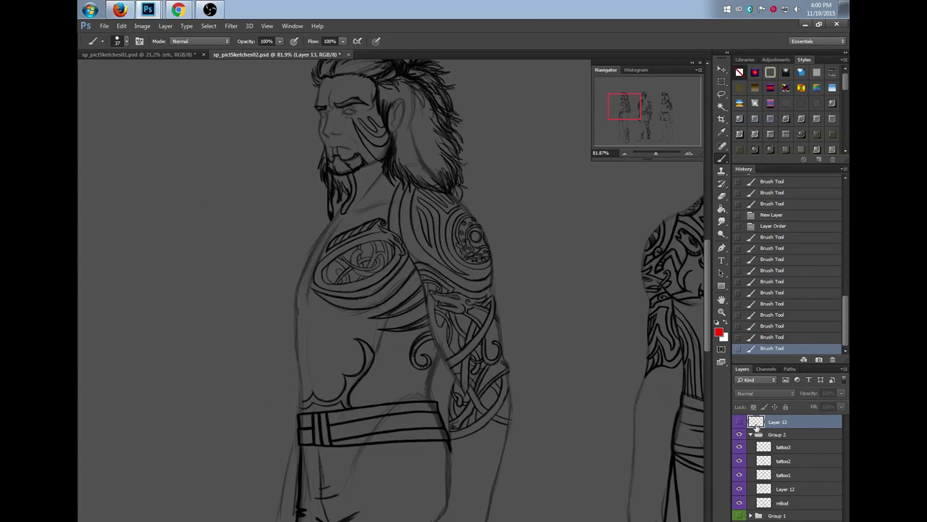
key("Delete")
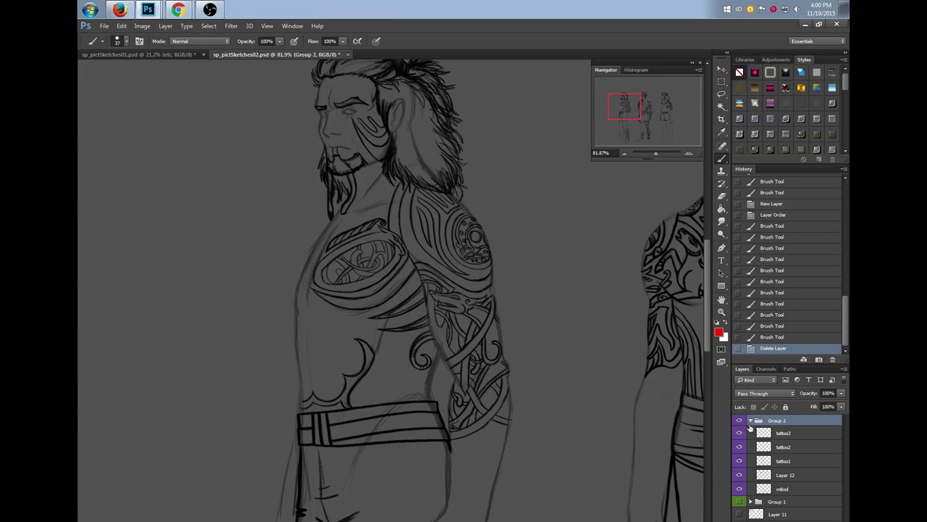
Hide and show the tattoo3 layer to examine which tattoo lines it contains
left_click(739, 433)
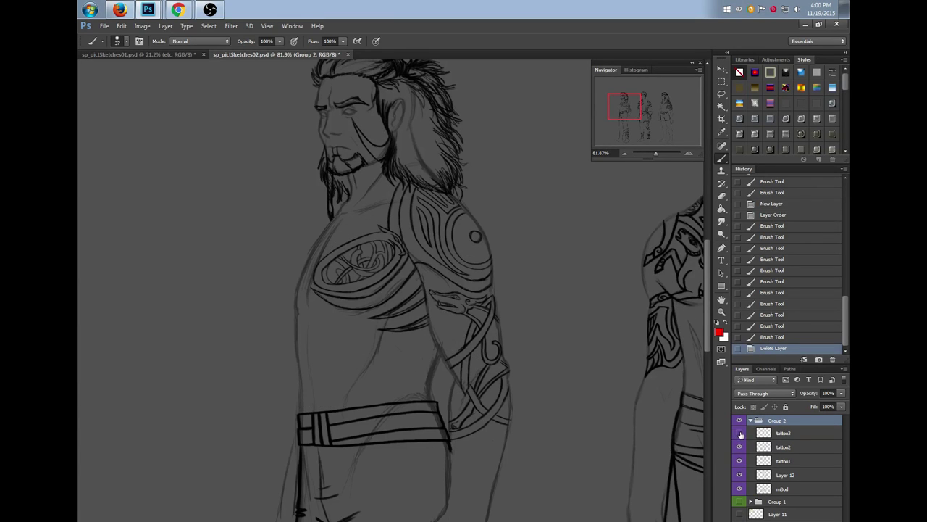
left_click(739, 434)
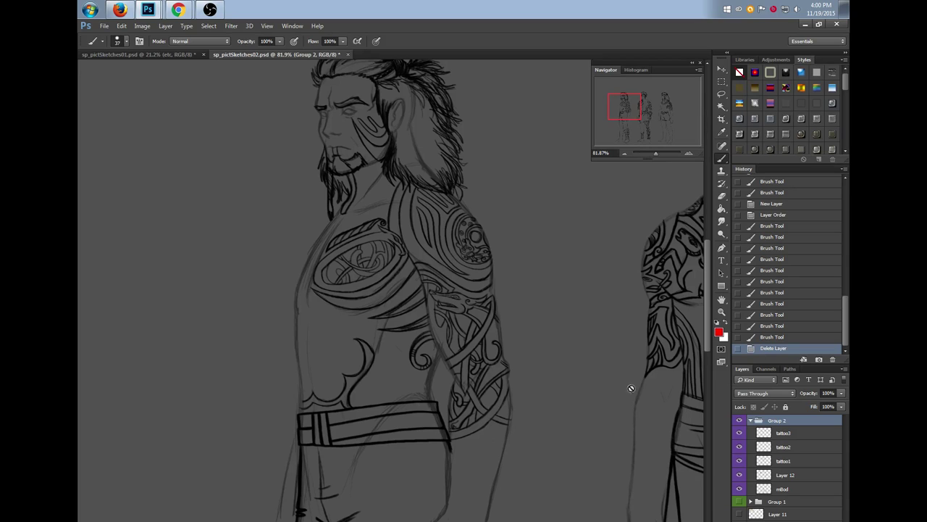
Reset the foreground and background colours to the defaults and choose the 7 px brush preset
left_click(717, 323)
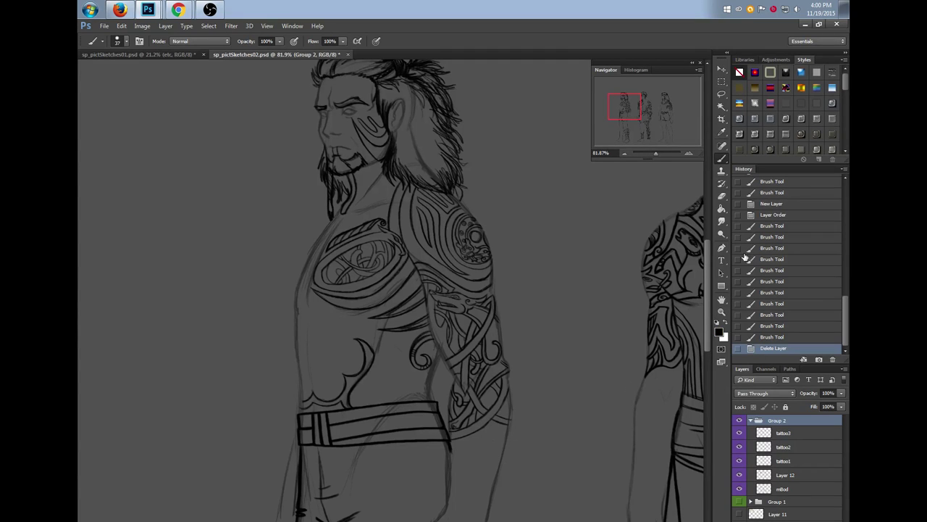
right_click(478, 334)
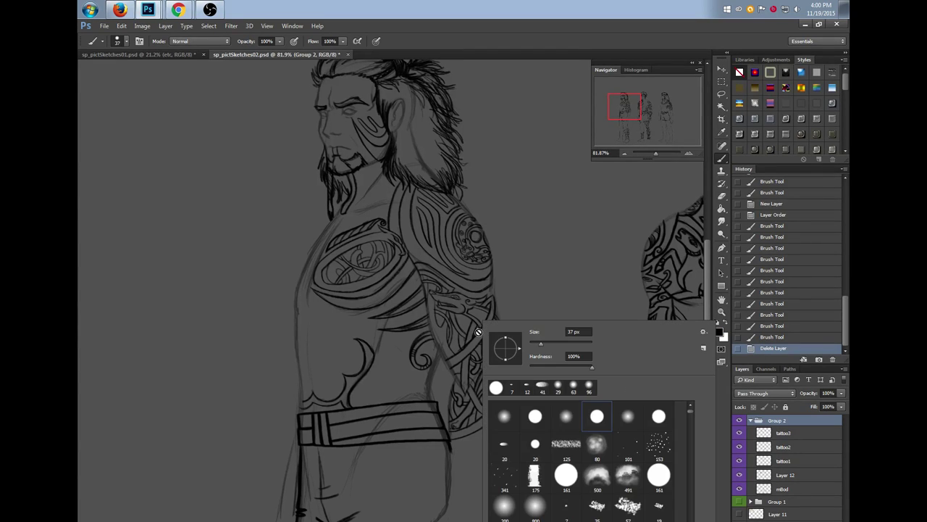
left_click(504, 450)
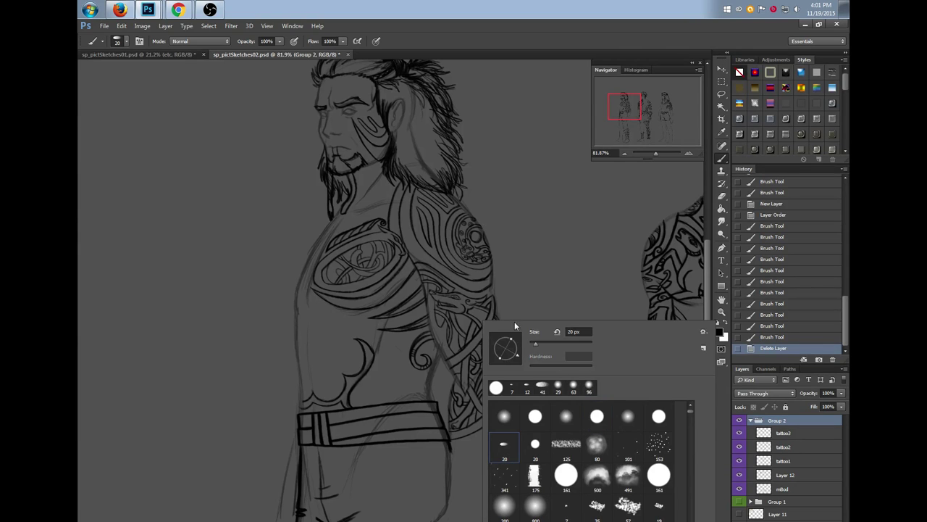
left_click(527, 386)
left_click(512, 391)
Examine the bearded figure's torso and leg tattoos, and all three full-length figures together
left_click_drag(709, 299, 707, 293)
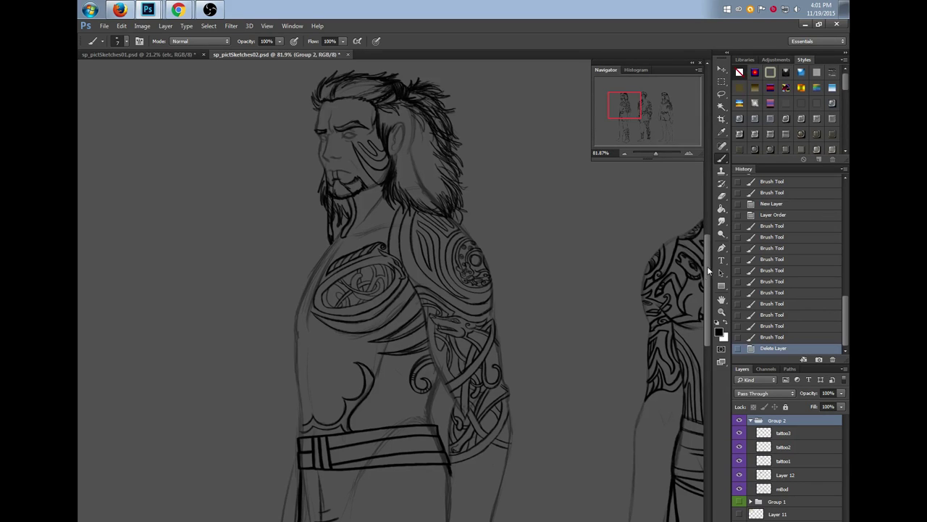
scroll(708, 279, "down", 2)
scroll(707, 288, "down", 1)
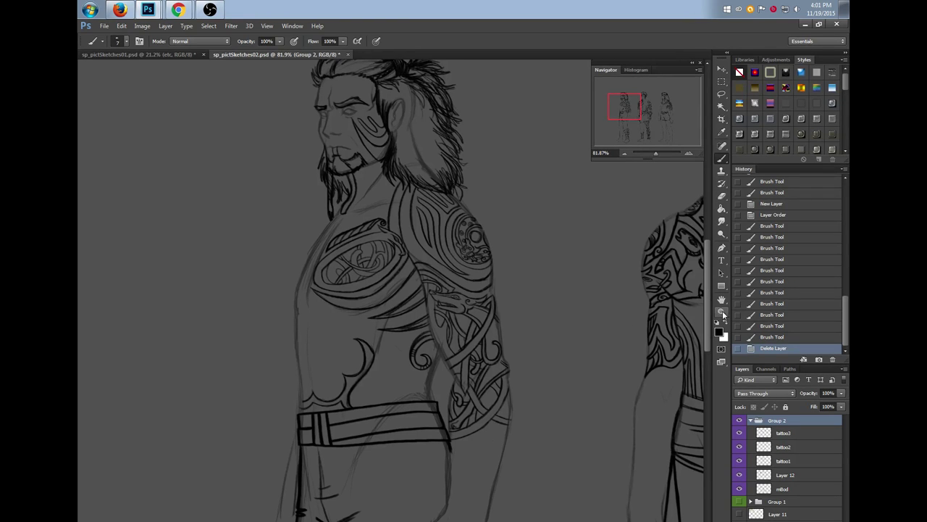
left_click(723, 312)
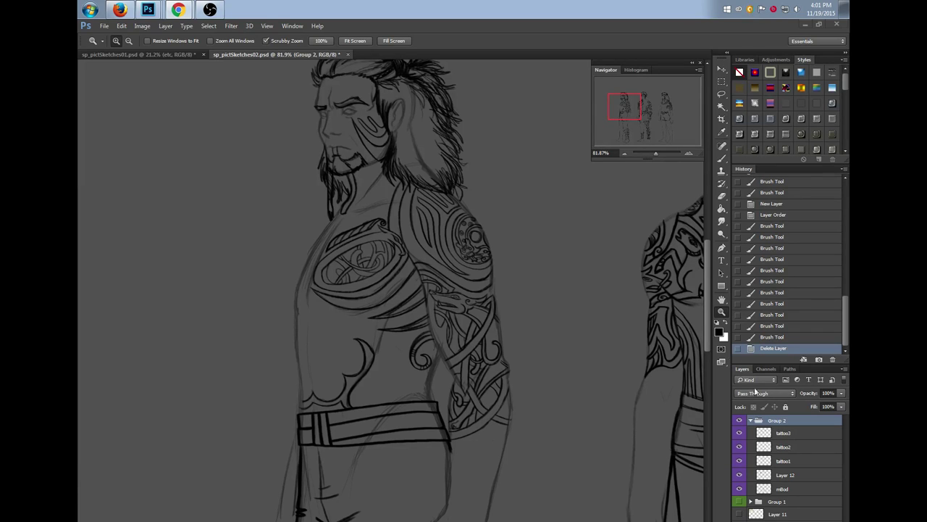
left_click_drag(708, 311, 698, 396)
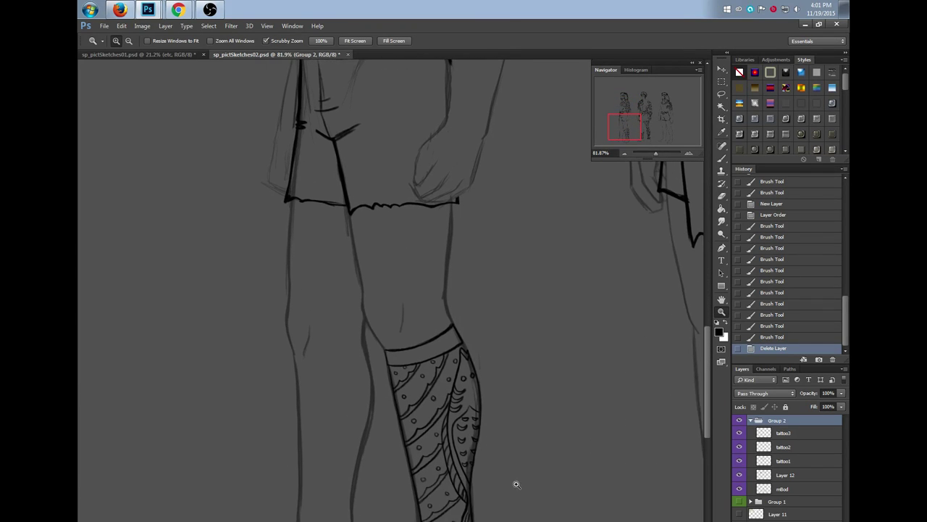
left_click_drag(625, 126, 665, 127)
scroll(391, 290, "left", 10)
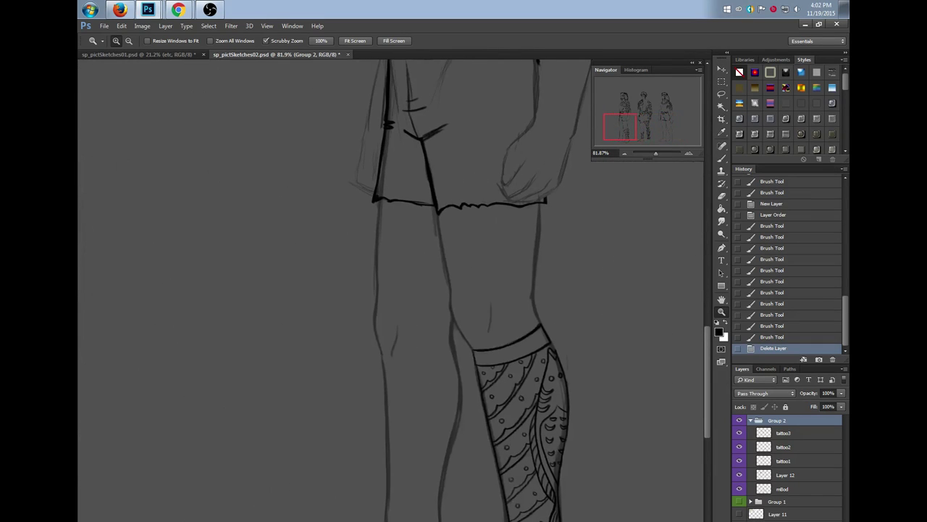
left_click_drag(703, 351, 709, 255)
left_click_drag(656, 153, 651, 155)
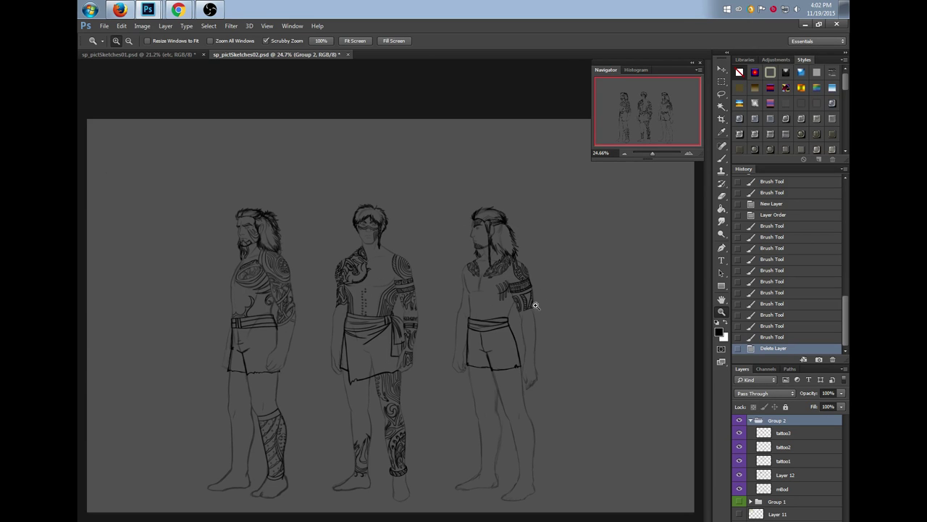
Ready the 7 px brush for work on the third figure's chest and upper arm
left_click_drag(504, 288, 572, 327)
key("b")
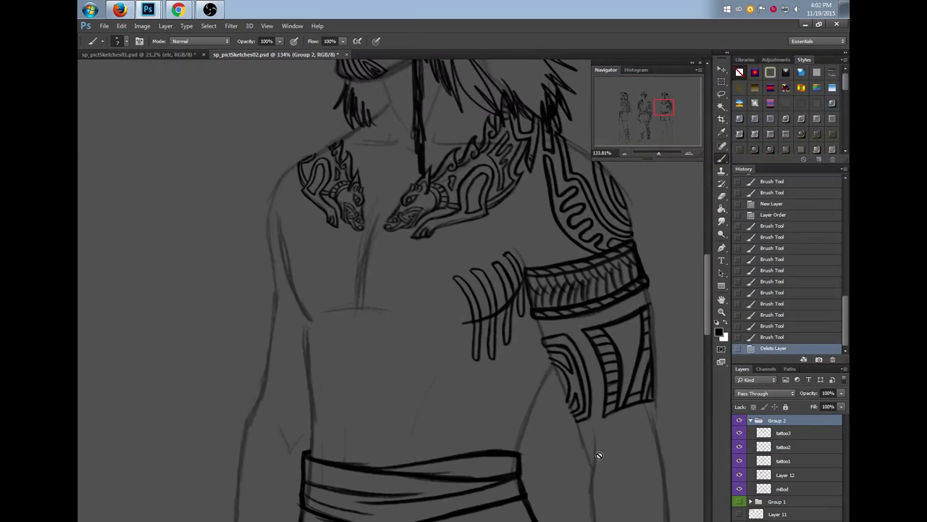
scroll(424, 290, "right", 2)
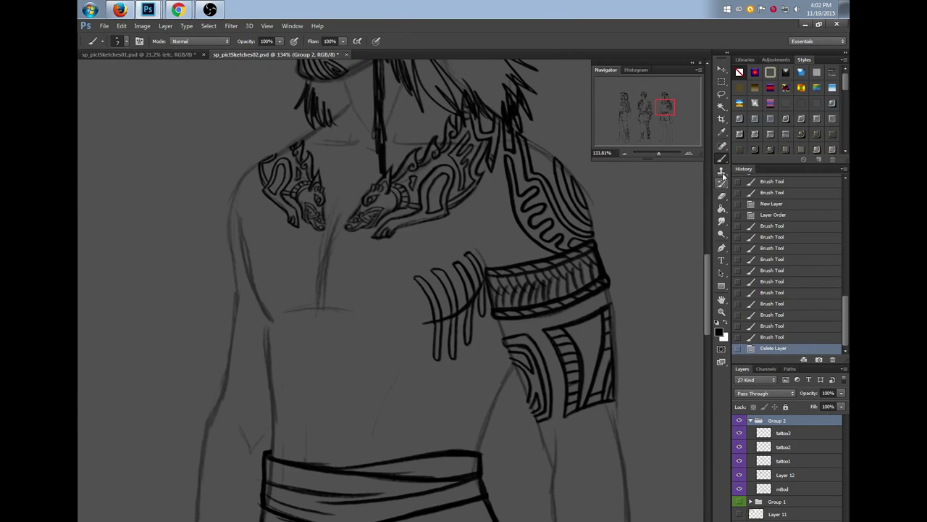
right_click(474, 342)
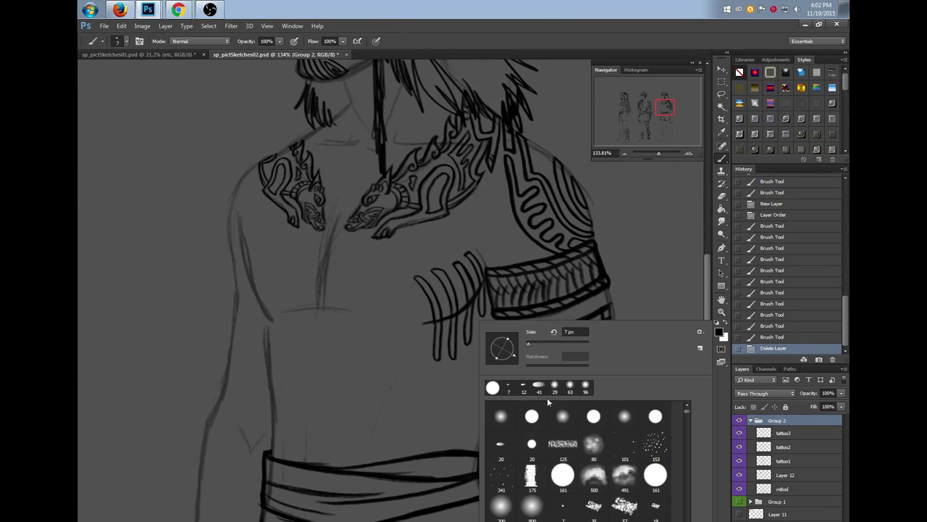
left_click(508, 386)
left_click_drag(706, 274, 707, 281)
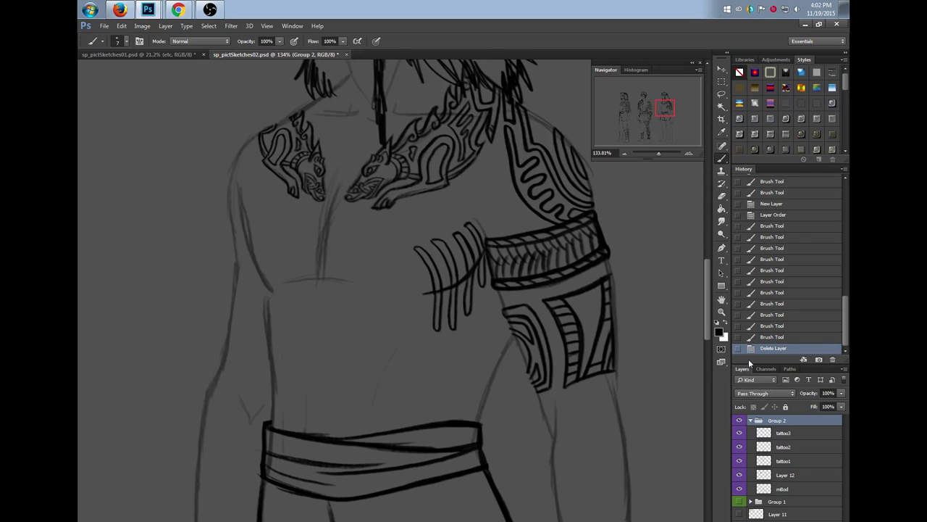
Toggle the tattoo layers' visibility to compare their contents, and make tattoo3 the active layer
left_click(784, 434)
left_click(785, 461)
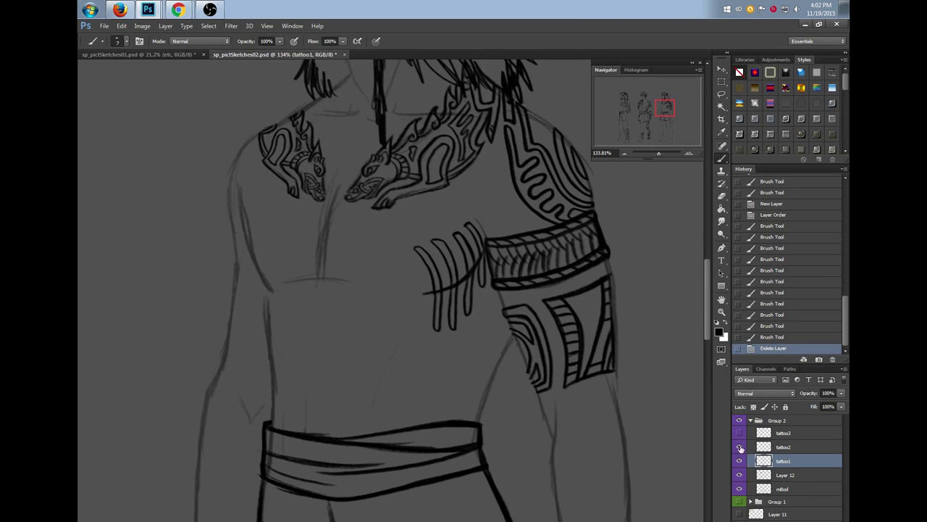
left_click(740, 447)
left_click(739, 447)
left_click(785, 433)
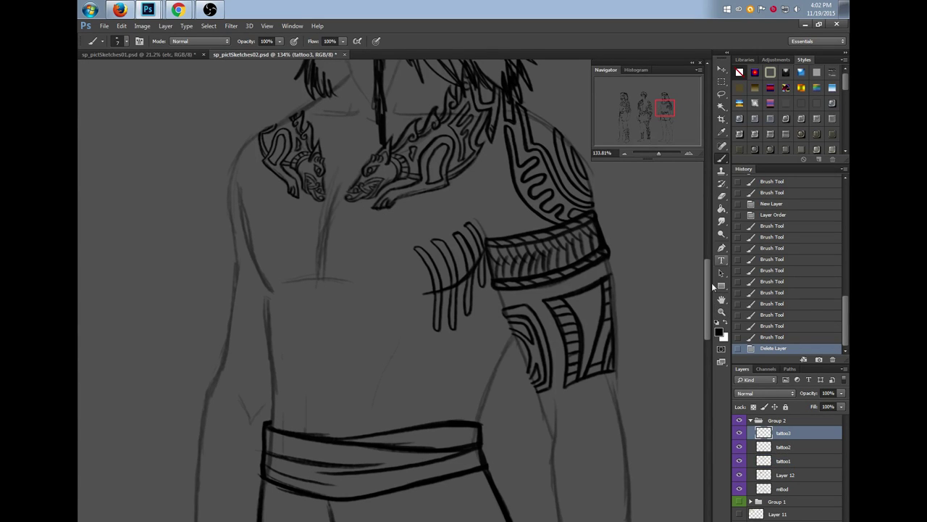
Draw the outline of an animal head with a wavy mane below the striped chest tattoo, using the 7 px brush on tattoo3
left_click(721, 312)
left_click_drag(457, 365, 474, 370)
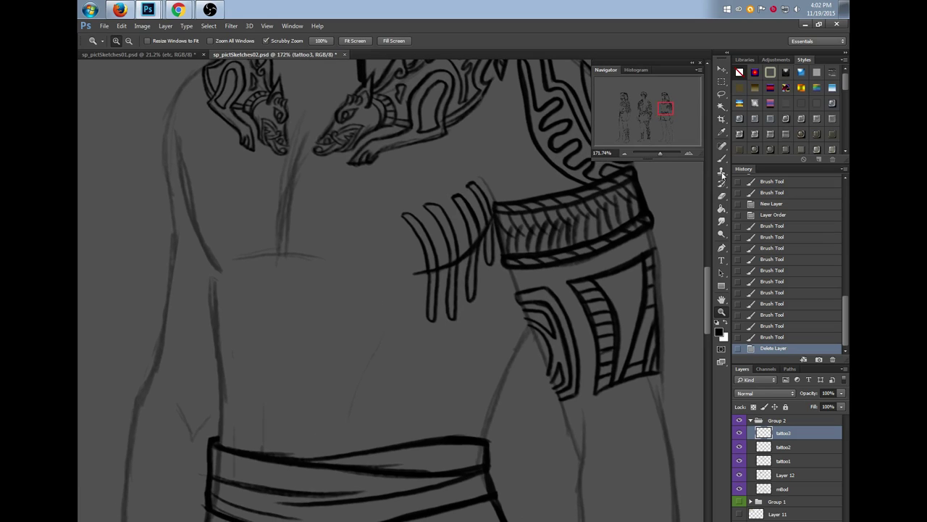
key("b")
right_click(453, 373)
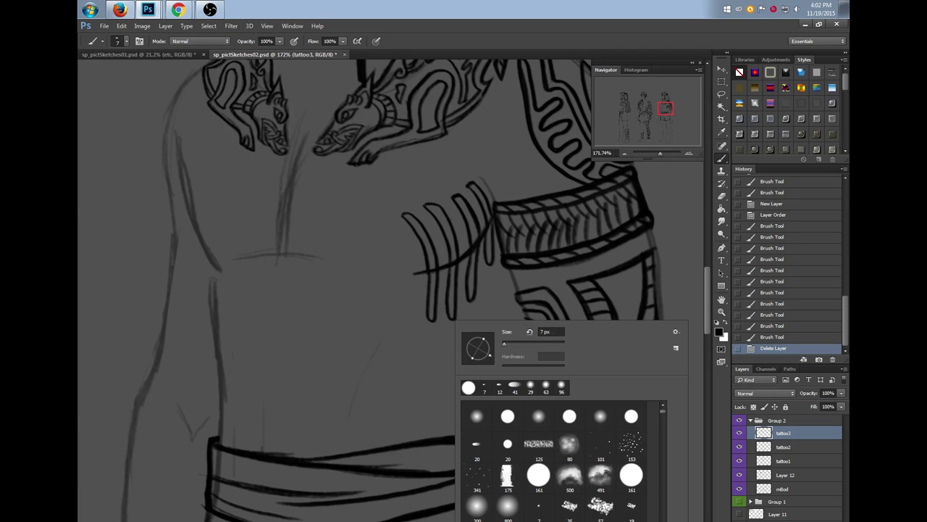
left_click_drag(706, 302, 706, 298)
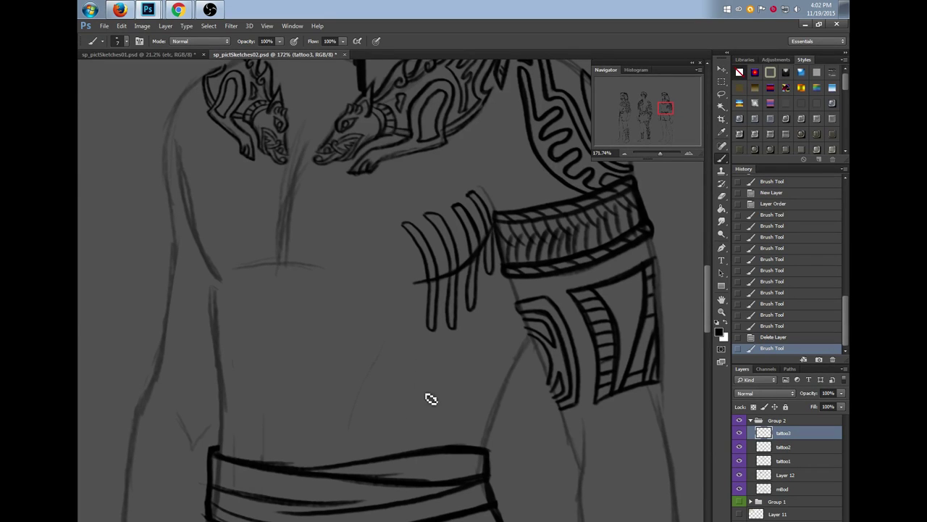
left_click_drag(429, 364, 407, 392)
mouse_move(409, 389)
left_mouse_down()
mouse_move(403, 402)
mouse_move(416, 407)
left_mouse_up()
mouse_move(427, 364)
left_mouse_down()
mouse_move(490, 314)
mouse_move(509, 314)
mouse_move(482, 308)
mouse_move(479, 321)
mouse_move(511, 285)
mouse_move(502, 286)
mouse_move(497, 318)
mouse_move(483, 323)
mouse_move(493, 307)
mouse_move(484, 309)
mouse_move(464, 343)
mouse_move(455, 341)
mouse_move(465, 334)
mouse_move(445, 346)
mouse_move(412, 384)
left_mouse_up()
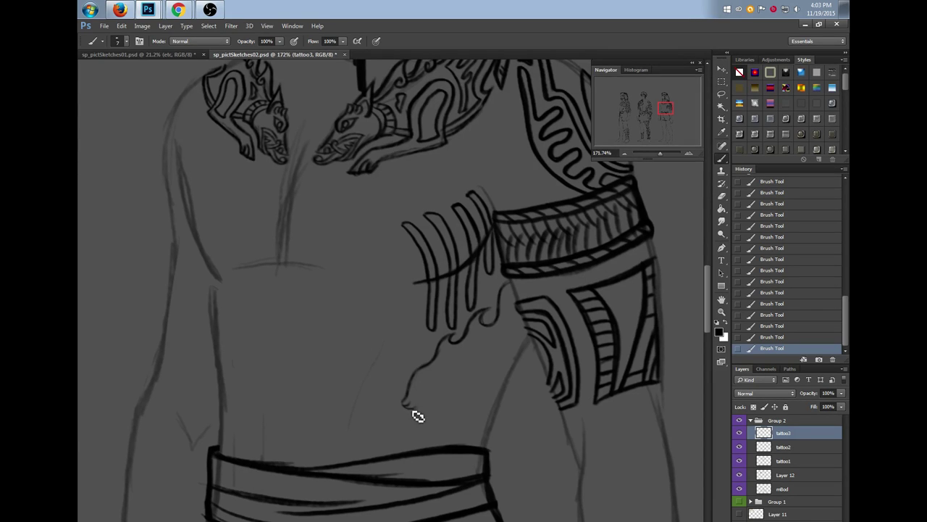
mouse_move(413, 399)
left_mouse_down()
mouse_move(412, 410)
mouse_move(449, 420)
left_mouse_up()
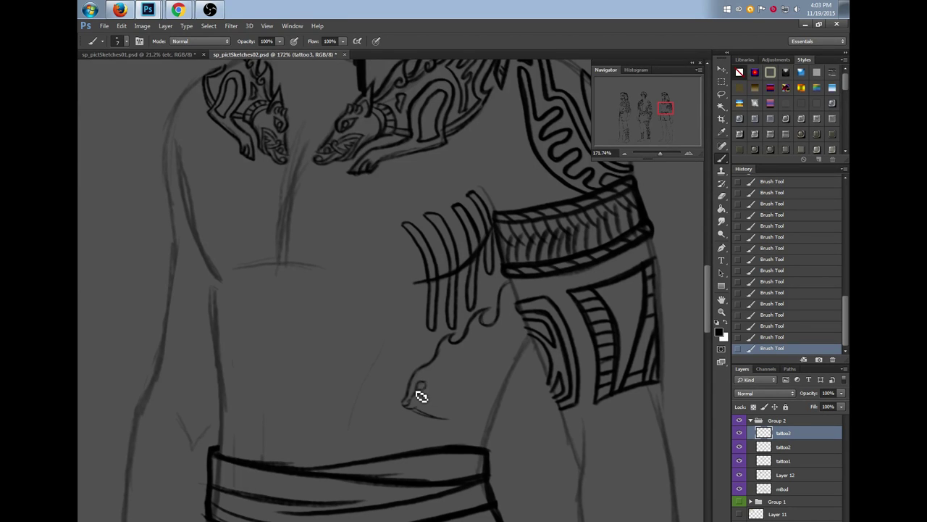
Draw the animal head's eye, pointed ear and flame-like fur running along the neck toward the armpit
right_click(453, 320)
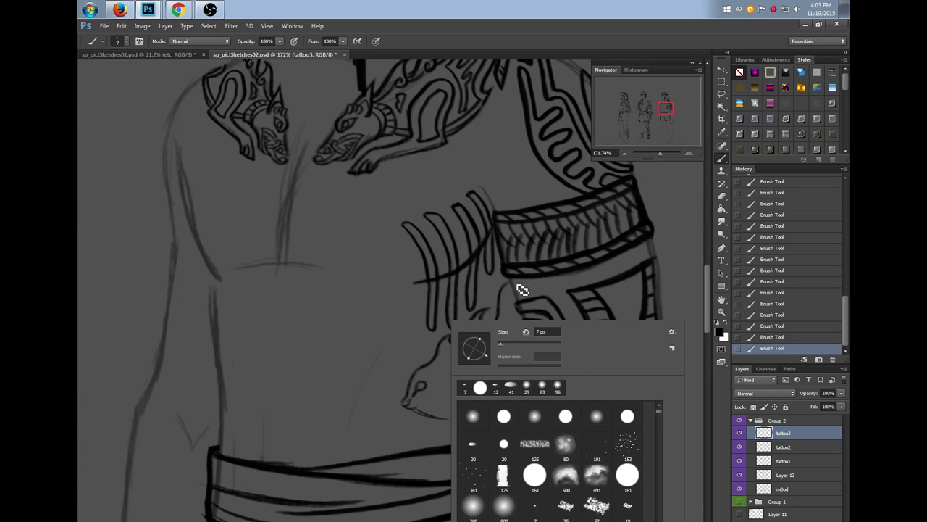
left_click(420, 385)
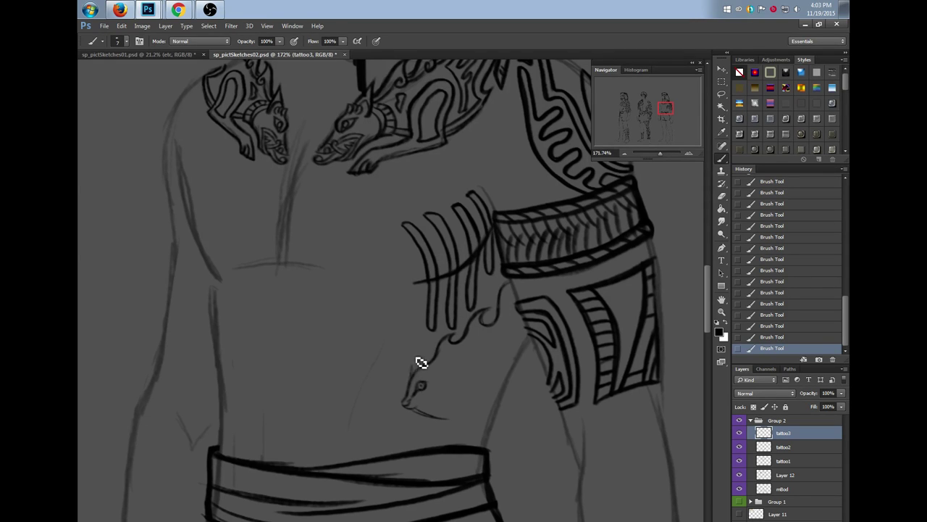
mouse_move(427, 341)
left_mouse_down()
mouse_move(430, 355)
mouse_move(447, 328)
left_mouse_up()
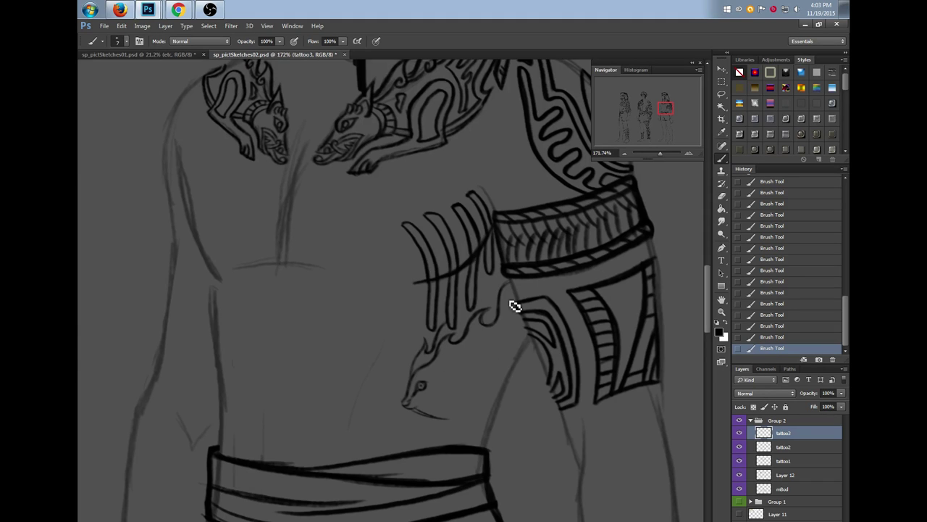
mouse_move(441, 380)
left_mouse_down()
mouse_move(480, 365)
mouse_move(476, 358)
mouse_move(520, 332)
left_mouse_up()
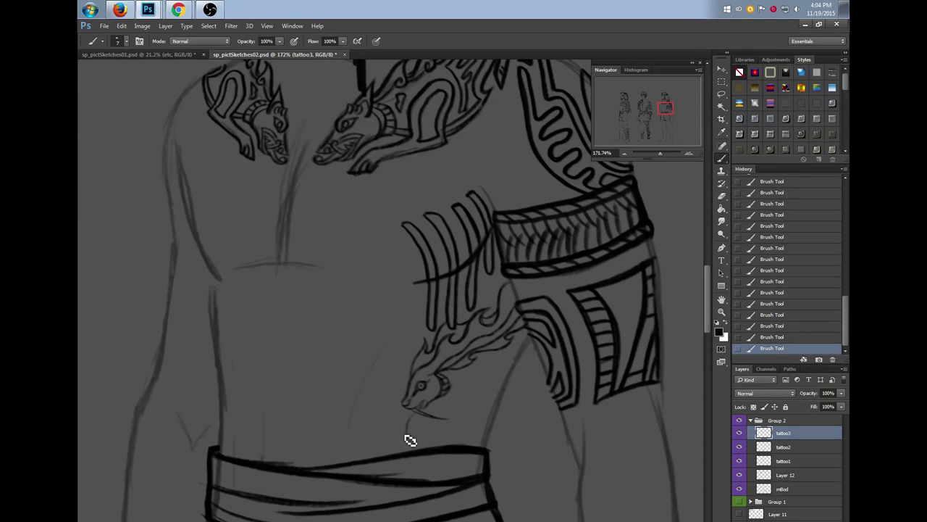
Revert the recent strokes below the animal's muzzle and refine the line work around its eye
left_click_drag(410, 419, 408, 433)
left_click(786, 259)
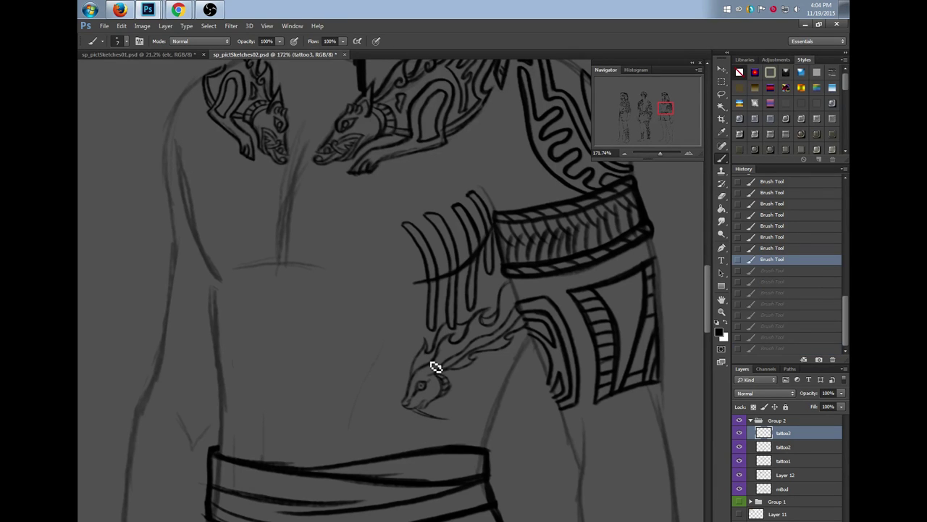
key("ctrl+z")
left_click_drag(413, 393, 428, 386)
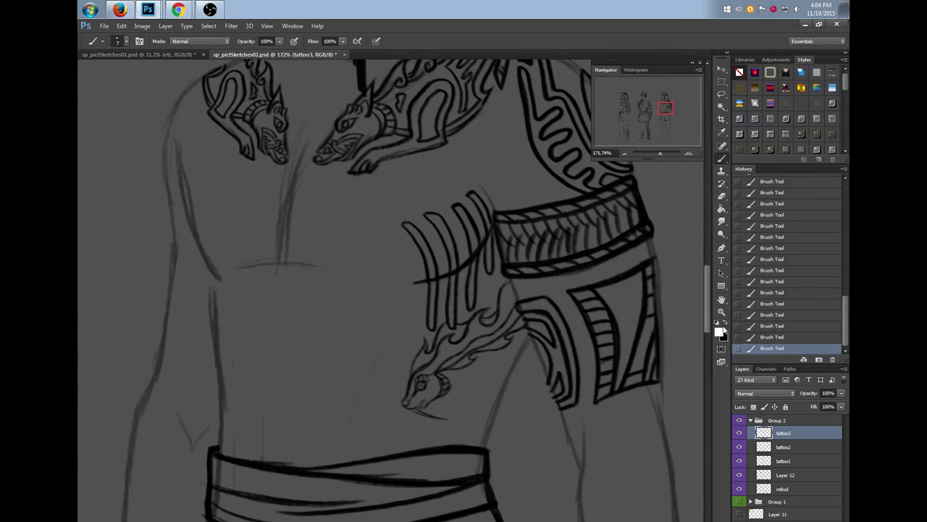
Handwrite "Death Rabbits?" in red on the abdomen beside the animal head
left_click(722, 329)
left_click(516, 341)
left_click(644, 311)
mouse_move(329, 384)
left_mouse_down()
mouse_move(311, 381)
mouse_move(325, 398)
left_mouse_up()
right_click(371, 355)
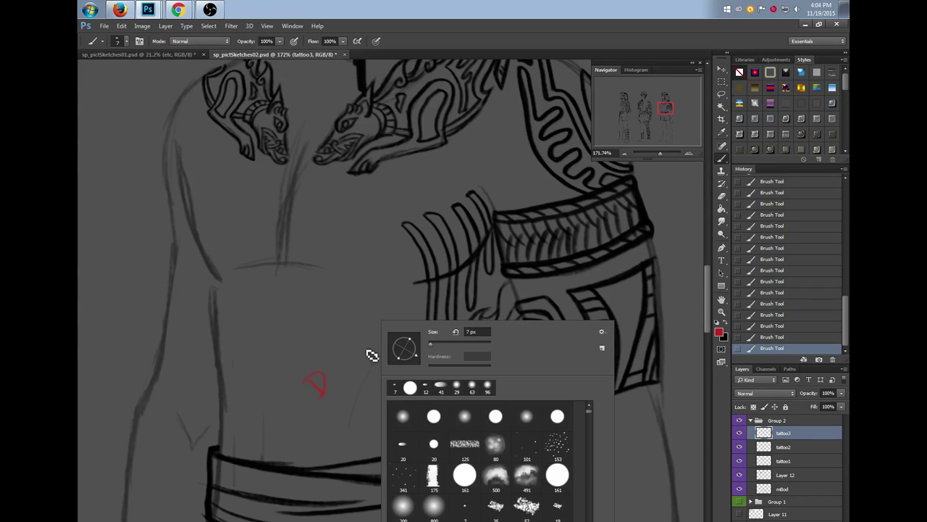
left_click(312, 385)
mouse_move(331, 376)
left_mouse_down()
mouse_move(362, 339)
mouse_move(330, 401)
mouse_move(353, 401)
mouse_move(348, 379)
mouse_move(360, 384)
mouse_move(356, 373)
mouse_move(369, 383)
mouse_move(400, 339)
left_mouse_up()
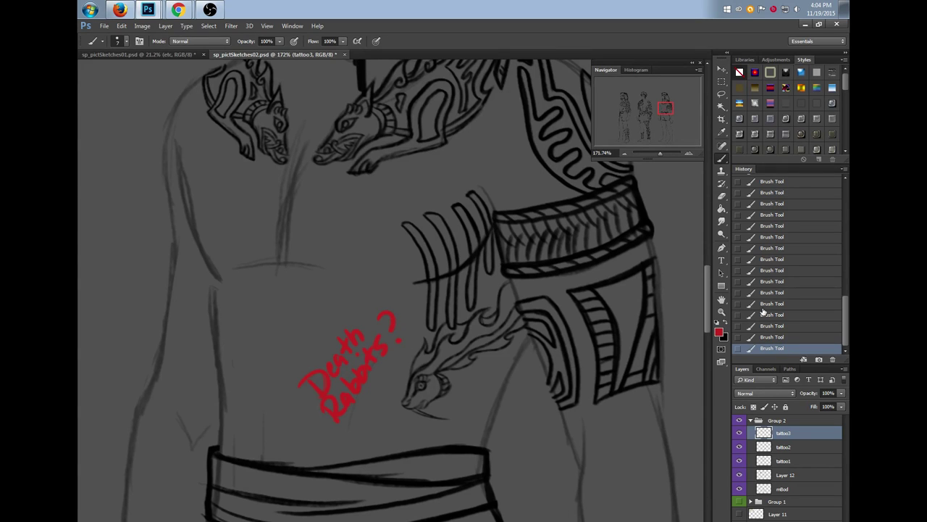
Erase the red handwritten note from the abdomen with an 82 px eraser
left_click(722, 196)
right_click(424, 300)
left_click_drag(435, 335, 440, 335)
mouse_move(307, 377)
left_mouse_down()
mouse_move(289, 336)
mouse_move(344, 292)
left_mouse_up()
Switch the eraser to the 7 px brush preset for fine corrections around the animal head tattoo
right_click(474, 263)
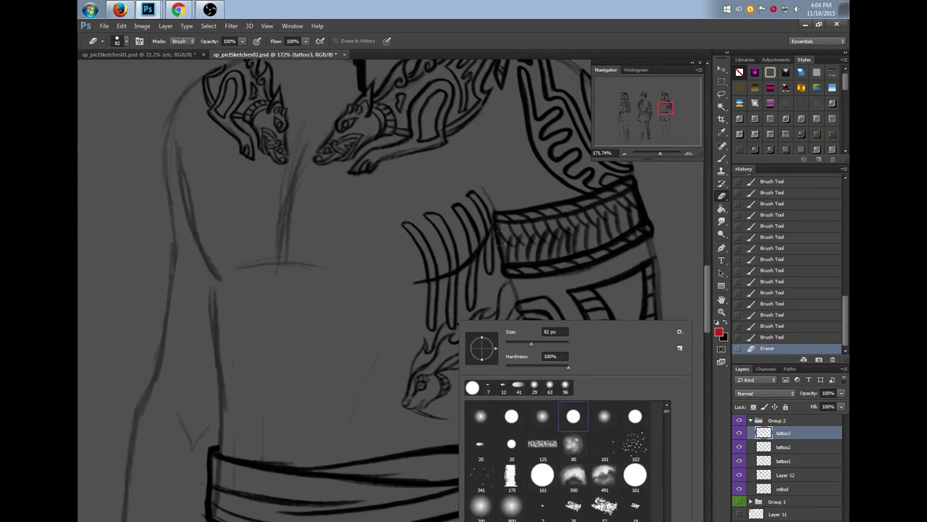
left_click(488, 388)
left_click_drag(709, 297, 707, 298)
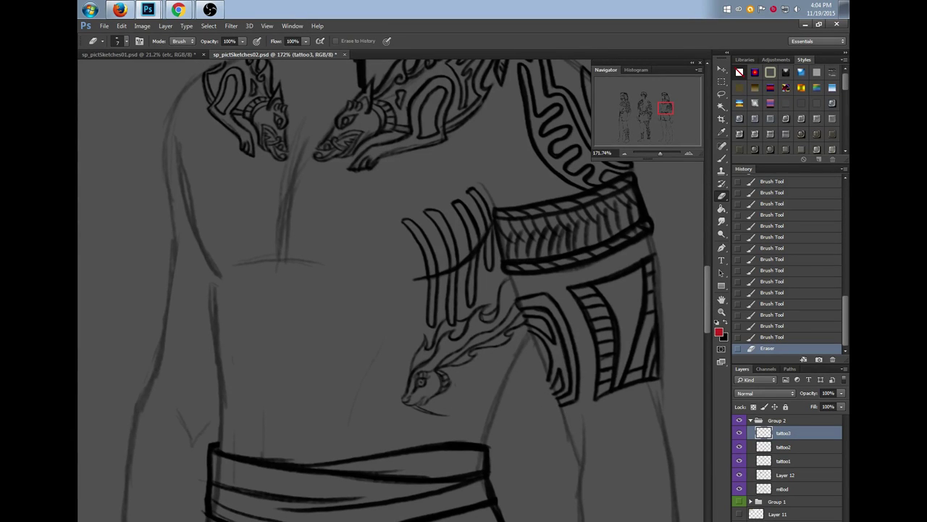
Erase the stray line beside the animal's head and paint its body and forelegs with the brush on the tattoo3 layer
left_click_drag(452, 394, 475, 394)
left_click(740, 432)
left_click(740, 433)
left_click(722, 157)
right_click(507, 321)
left_click(487, 389)
mouse_move(439, 396)
left_mouse_down()
mouse_move(474, 397)
mouse_move(453, 391)
mouse_move(485, 396)
mouse_move(460, 405)
left_mouse_up()
mouse_move(461, 404)
left_mouse_down()
mouse_move(456, 412)
mouse_move(466, 418)
mouse_move(502, 381)
mouse_move(480, 374)
mouse_move(483, 363)
left_mouse_up()
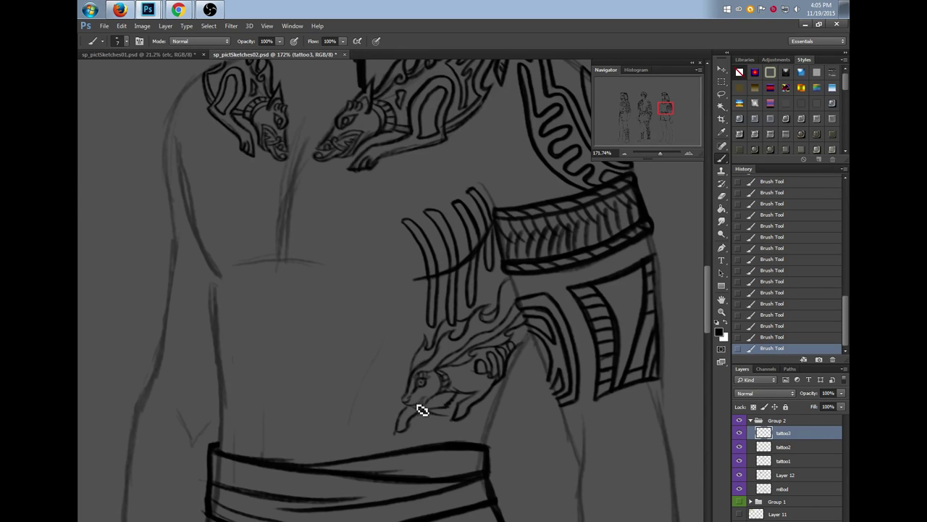
Lasso the flame-maned animal on the ribs, shift it slightly toward the waistband with Free Transform, and deselect it
left_click_drag(709, 313, 709, 307)
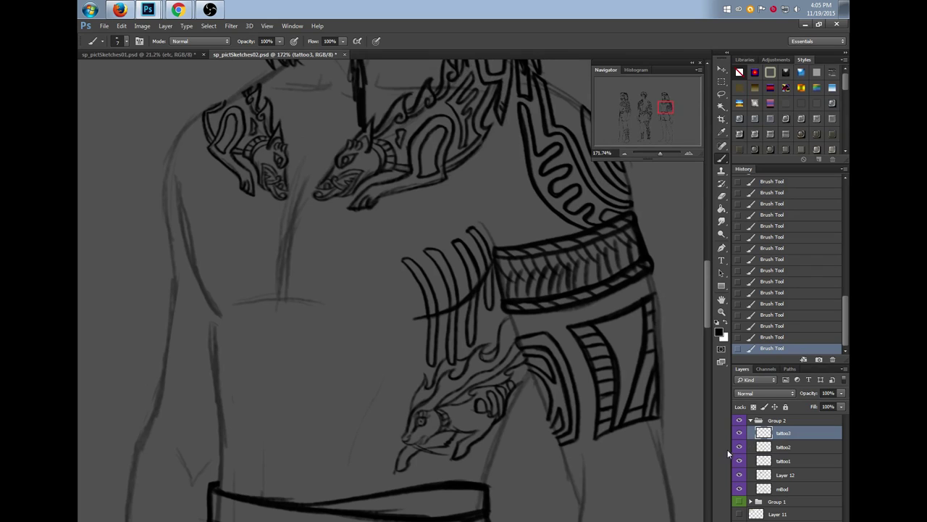
key("l")
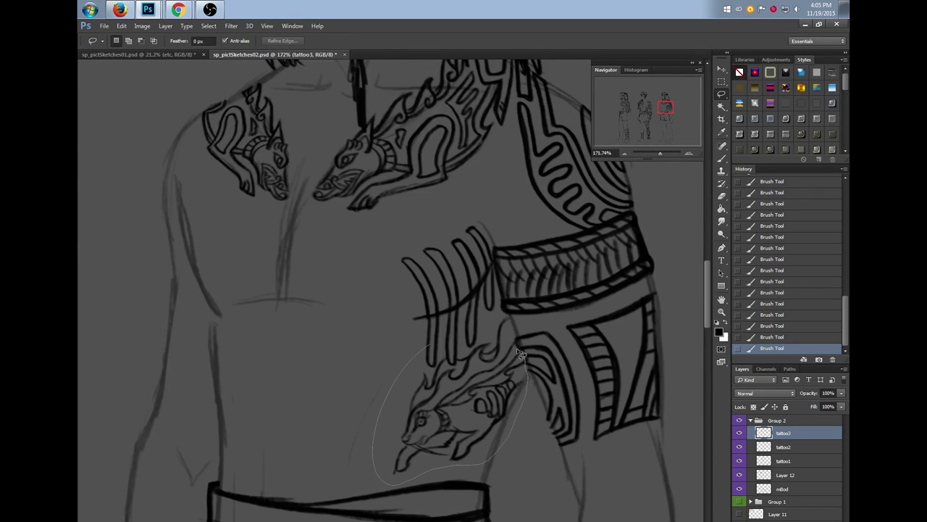
left_click_drag(483, 346, 431, 356)
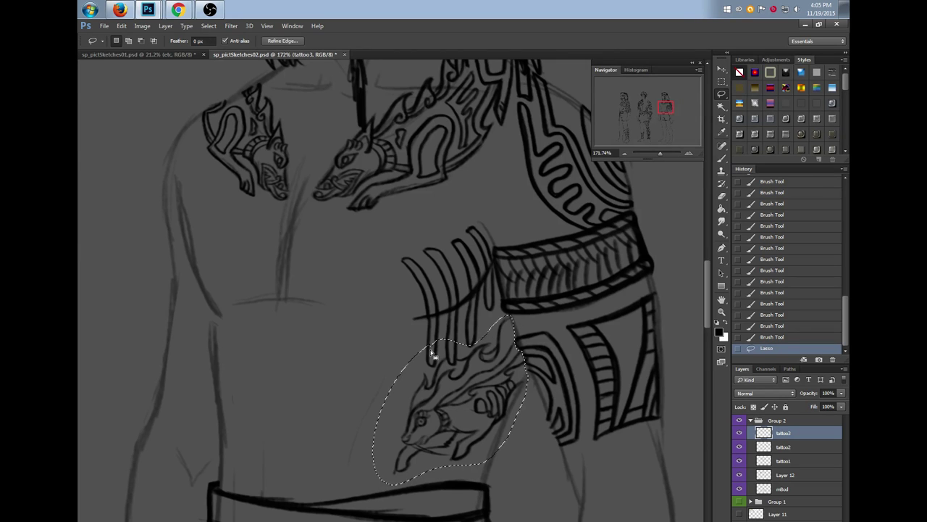
key("ctrl+t")
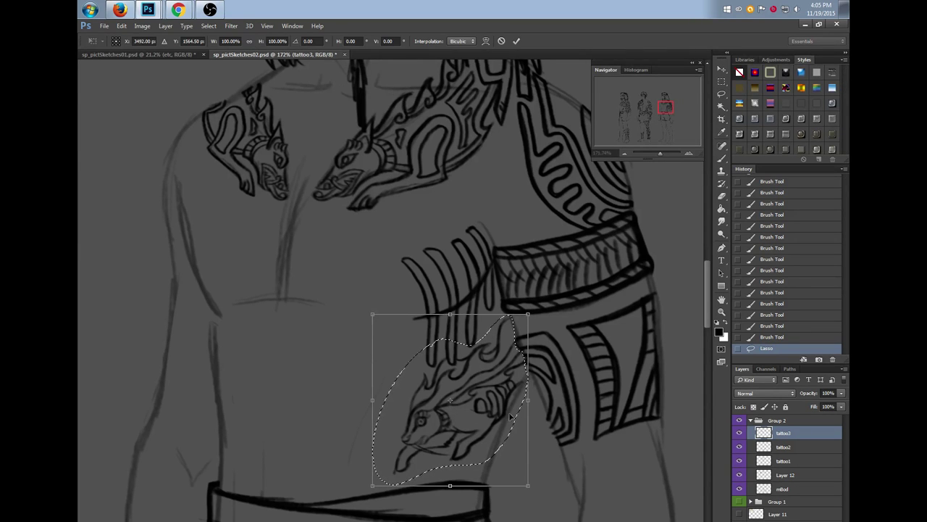
left_click_drag(473, 419, 526, 442)
key("Return")
key("m")
left_click(519, 468)
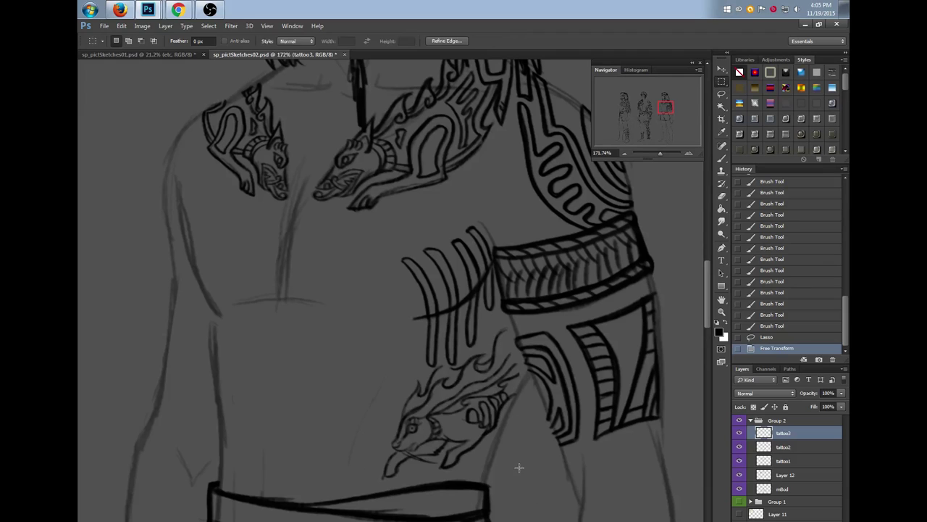
key("ctrl+d")
Redraw the rear tip of the animal's flame mane where it meets the inner arm
key("b")
left_click_drag(506, 331, 505, 336)
left_click_drag(505, 334, 511, 337)
mouse_move(510, 338)
left_mouse_down()
mouse_move(524, 352)
mouse_move(522, 380)
mouse_move(523, 366)
left_mouse_up()
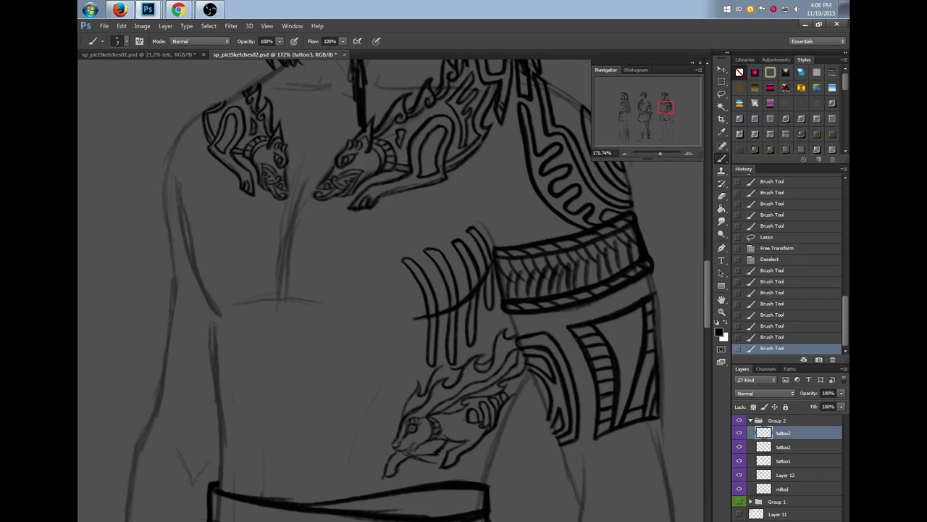
Refine the outlines of the animal's two front paws above the waistband
left_click_drag(456, 460, 449, 465)
left_click_drag(451, 464, 458, 453)
left_click_drag(395, 477, 410, 460)
left_click_drag(403, 465, 398, 472)
left_click_drag(399, 471, 391, 472)
mouse_move(393, 469)
left_mouse_down()
mouse_move(462, 429)
mouse_move(416, 457)
left_mouse_up()
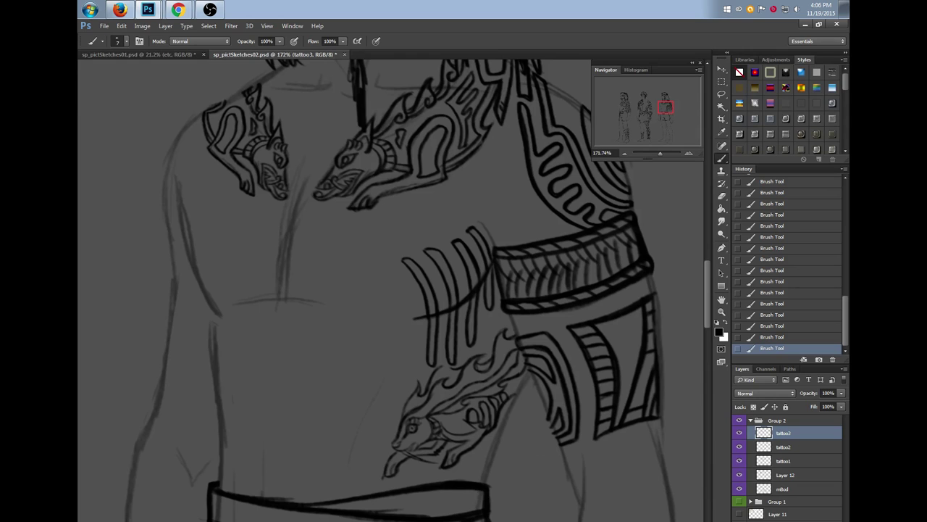
Draw a curved line along the chest-side edge of the shoulder tattoo, running down to the armband
scroll(391, 289, "left", 2)
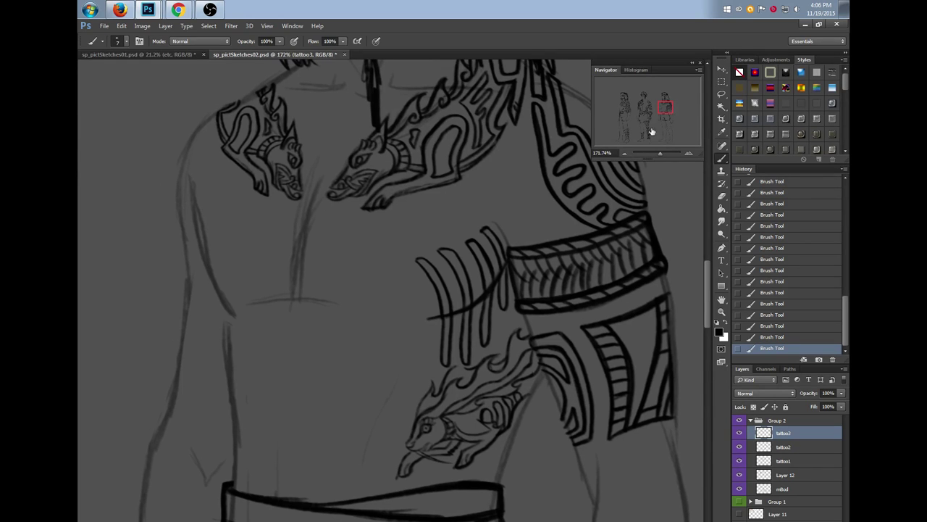
left_click(740, 432)
left_click(740, 433)
scroll(708, 320, "up", 5)
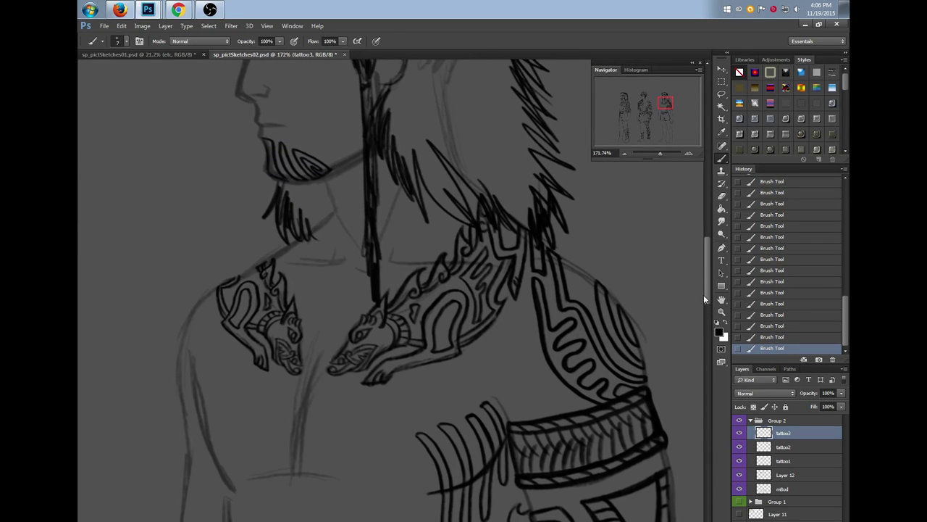
scroll(703, 299, "up", 1)
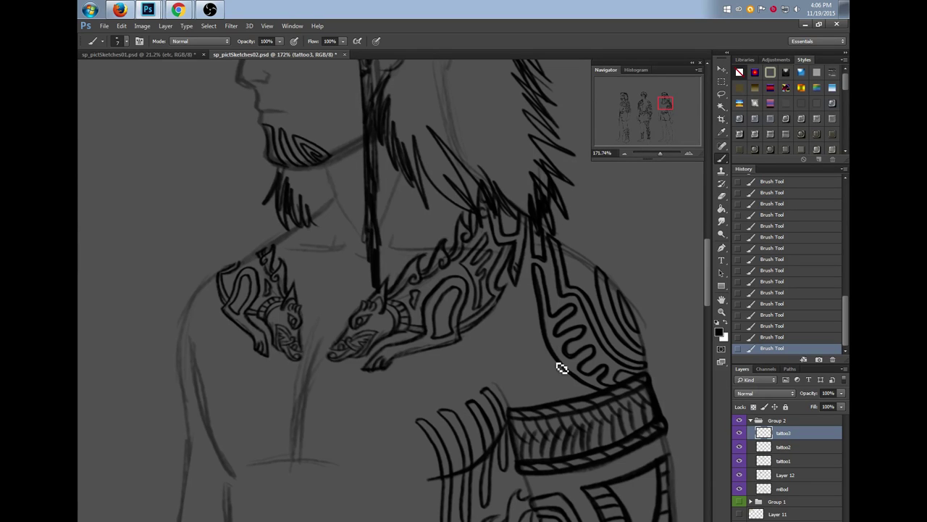
left_click(740, 447)
left_click(740, 447)
mouse_move(529, 298)
left_mouse_down()
mouse_move(542, 354)
mouse_move(566, 390)
mouse_move(587, 400)
left_mouse_up()
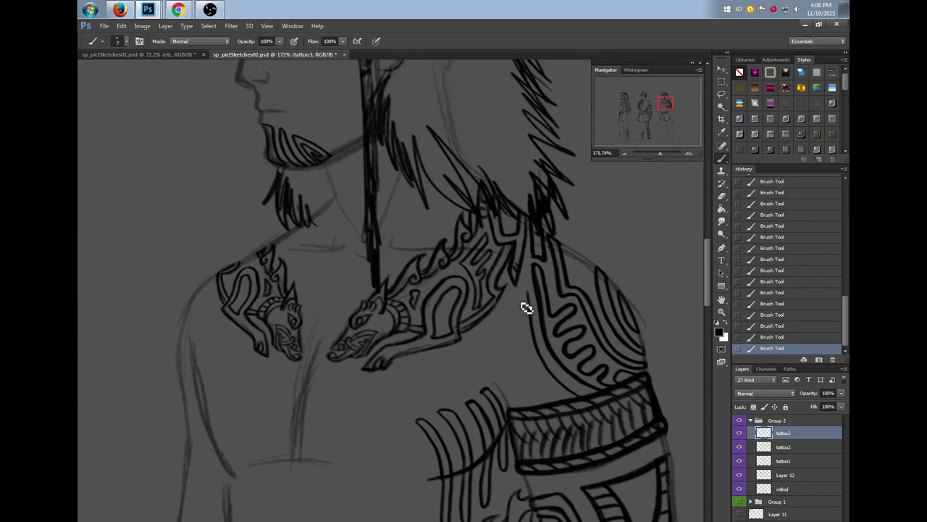
Extend the shoulder tattoo toward the chest with a pointed outline and short curved bars above the rib stripes
mouse_move(531, 299)
left_mouse_down()
mouse_move(534, 368)
mouse_move(572, 406)
mouse_move(537, 392)
mouse_move(519, 323)
mouse_move(498, 375)
mouse_move(500, 385)
mouse_move(515, 368)
mouse_move(510, 400)
mouse_move(523, 390)
mouse_move(530, 398)
mouse_move(517, 414)
mouse_move(548, 415)
left_mouse_up()
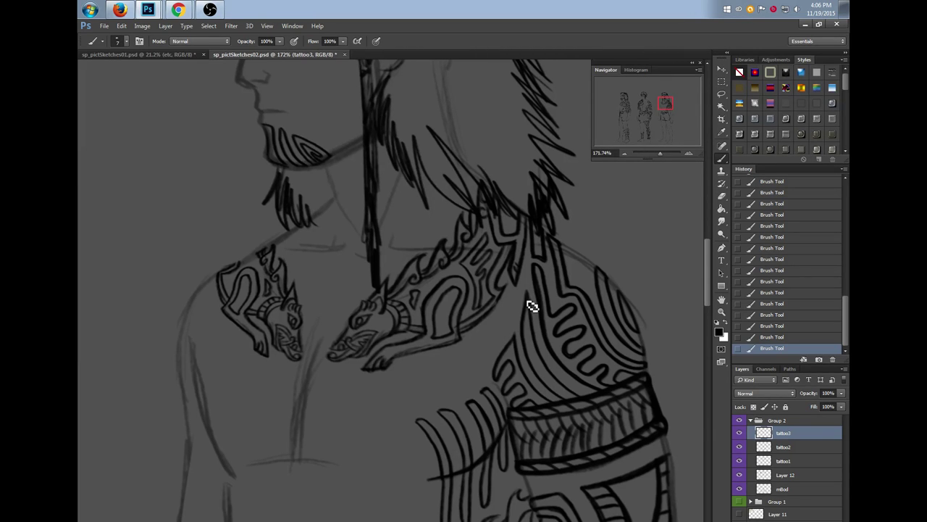
key("ctrl+z")
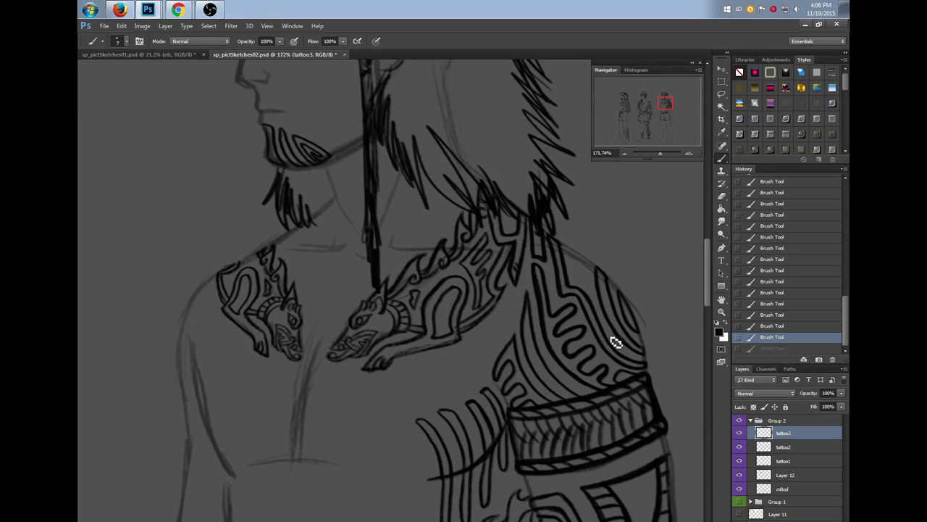
key("ctrl+z")
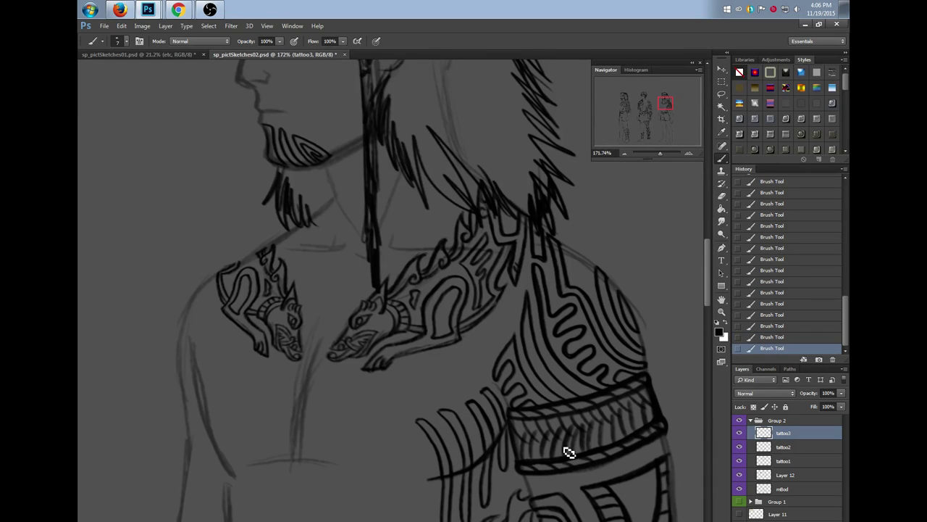
left_click_drag(601, 274, 604, 314)
On the tattoo1 layer, draw two long curved lines sweeping down the forearm from the outer elbow to form a tapering band
left_click_drag(708, 299, 709, 296)
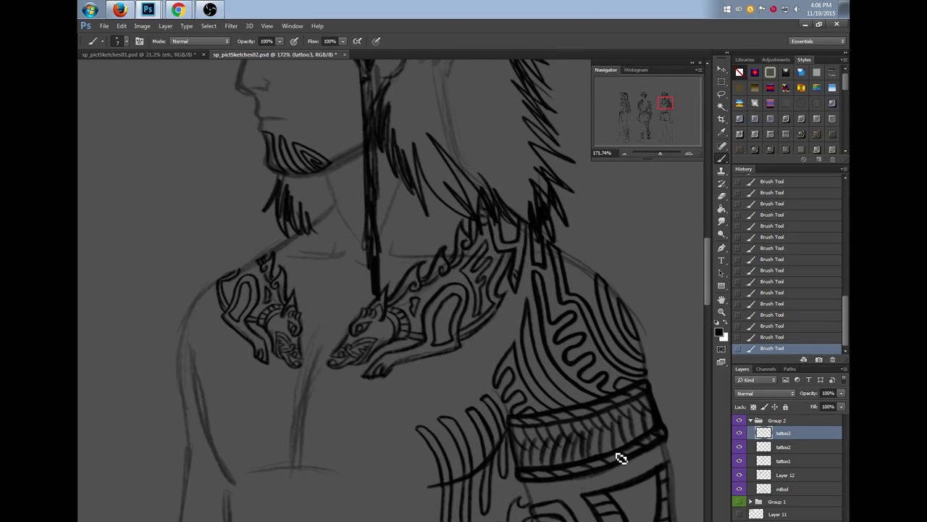
scroll(707, 263, "right", 5)
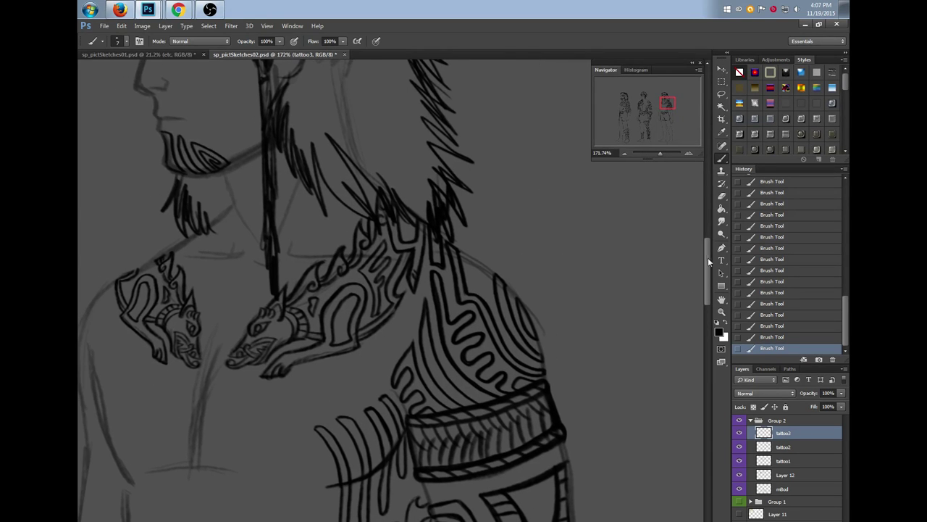
left_click_drag(708, 258, 706, 292)
scroll(391, 290, "right", 3)
scroll(316, 290, "left", 1)
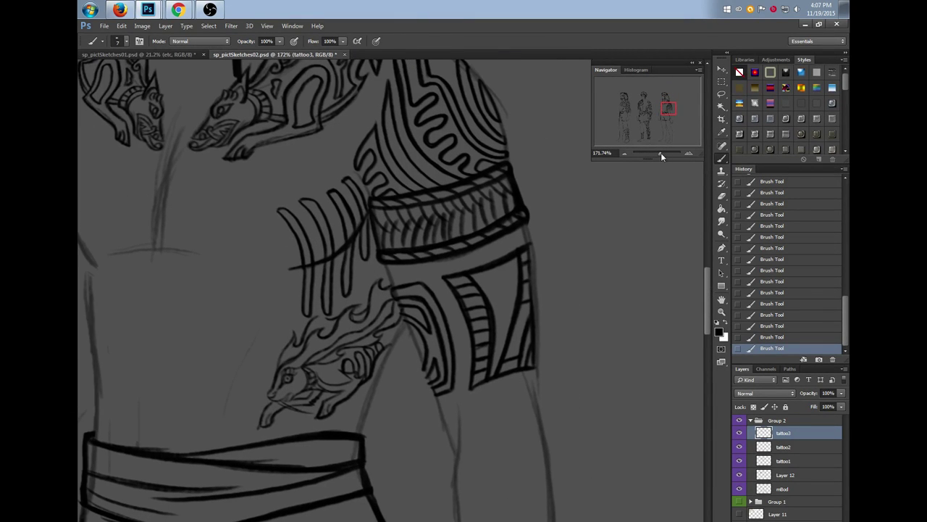
left_click_drag(704, 316, 704, 337)
left_click(782, 461)
left_click(739, 461)
left_click(740, 461)
mouse_move(528, 251)
left_mouse_down()
mouse_move(494, 318)
mouse_move(471, 410)
mouse_move(472, 467)
mouse_move(520, 280)
mouse_move(489, 336)
mouse_move(472, 445)
left_mouse_up()
left_click_drag(539, 255, 493, 364)
left_click_drag(468, 414, 481, 479)
left_click_drag(475, 435, 484, 518)
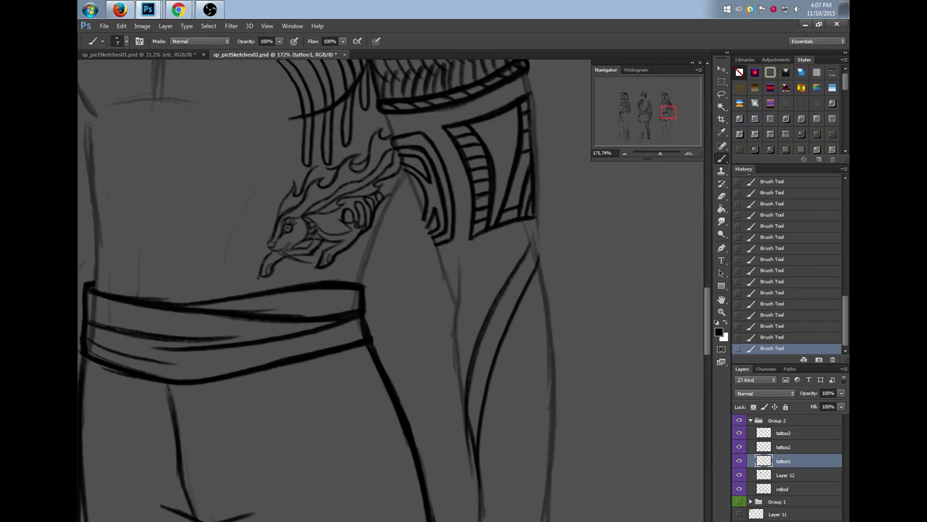
Touch up the lower end of the forearm band and erase its stray edges with the 7 px eraser
mouse_move(466, 427)
left_mouse_down()
mouse_move(473, 472)
mouse_move(468, 460)
left_mouse_up()
left_click(721, 194)
right_click(571, 354)
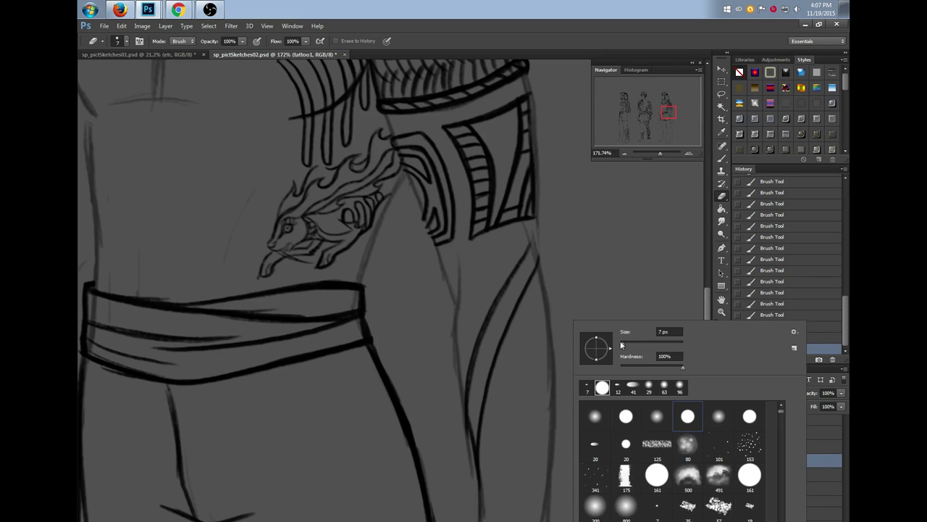
left_click(465, 427)
left_click(468, 439)
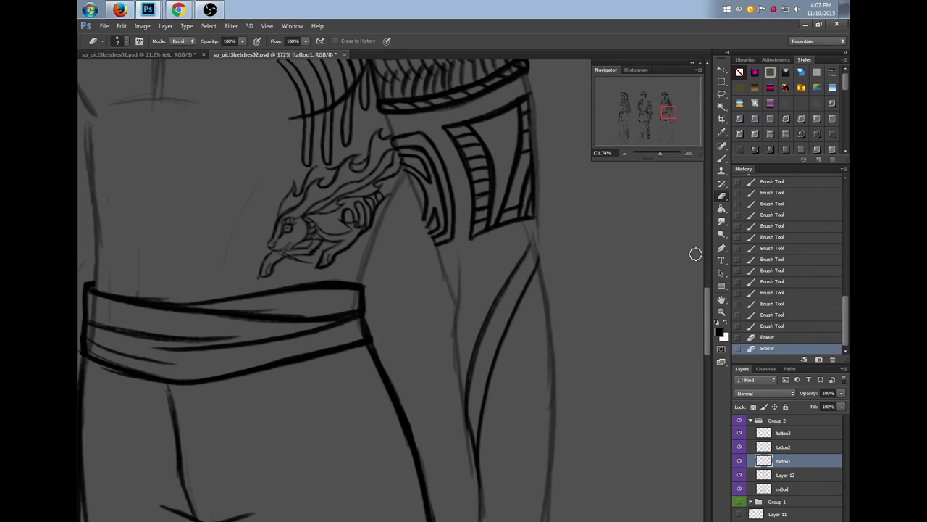
Close the forearm band's upper tip at the elbow and thicken its inner curve with the brush
left_click(722, 159)
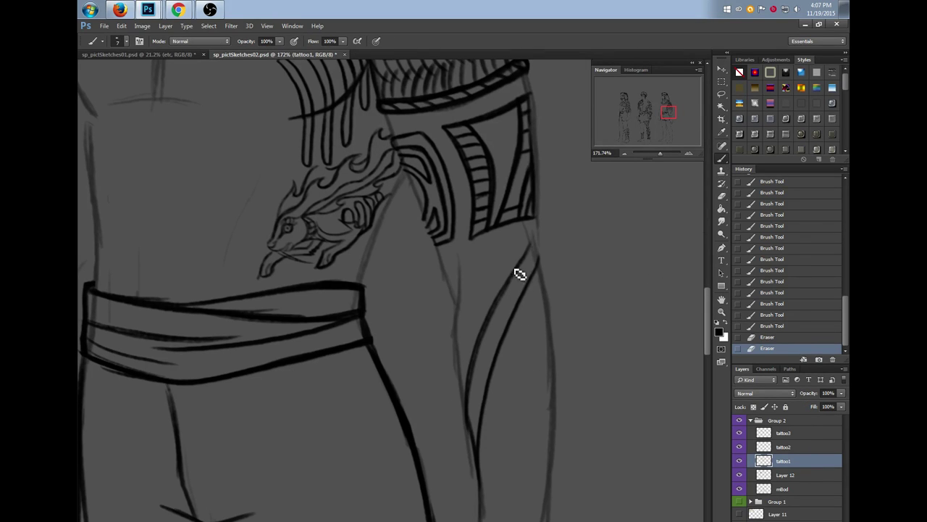
mouse_move(512, 276)
left_mouse_down()
mouse_move(536, 238)
mouse_move(510, 282)
left_mouse_up()
left_click_drag(510, 282, 482, 331)
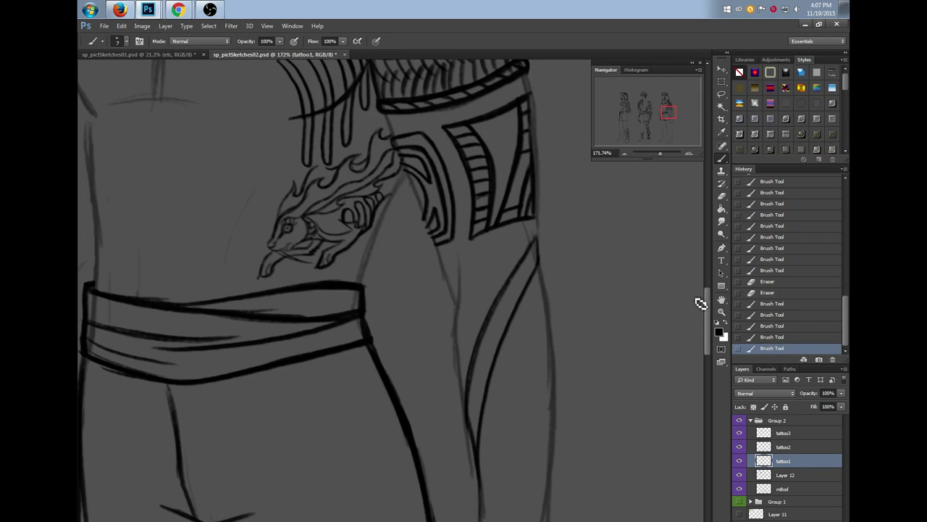
scroll(709, 308, "down", 2)
mouse_move(529, 228)
left_mouse_down()
mouse_move(490, 306)
mouse_move(471, 411)
left_mouse_up()
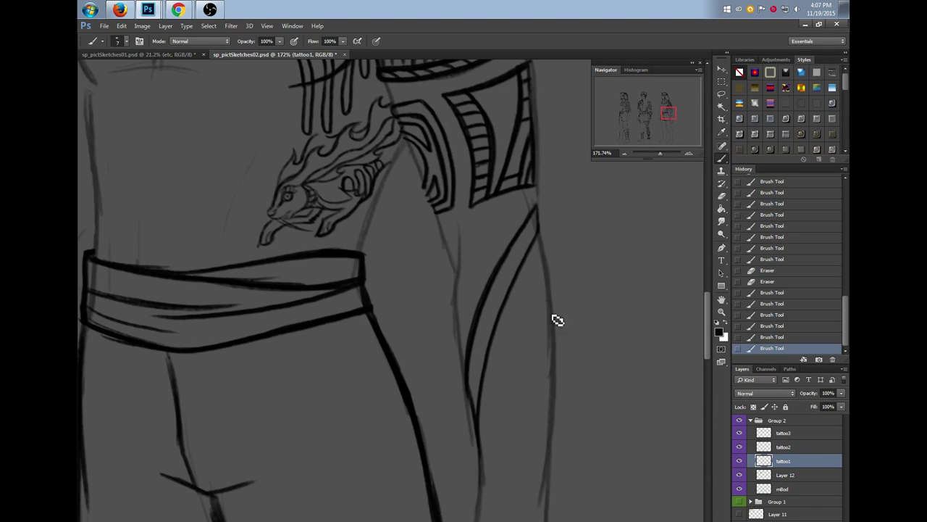
Sketch a downward-pointing animal-head motif with a curved neck along the outer edge of the forearm
left_click_drag(530, 288, 516, 313)
mouse_move(539, 270)
left_mouse_down()
mouse_move(525, 366)
mouse_move(519, 320)
mouse_move(523, 393)
left_mouse_up()
left_click_drag(539, 268, 516, 313)
left_click_drag(522, 382, 524, 397)
mouse_move(523, 388)
left_mouse_down()
mouse_move(525, 408)
mouse_move(538, 371)
left_mouse_up()
mouse_move(531, 405)
left_mouse_down()
mouse_move(533, 352)
mouse_move(549, 367)
mouse_move(538, 358)
mouse_move(540, 382)
mouse_move(549, 345)
left_mouse_up()
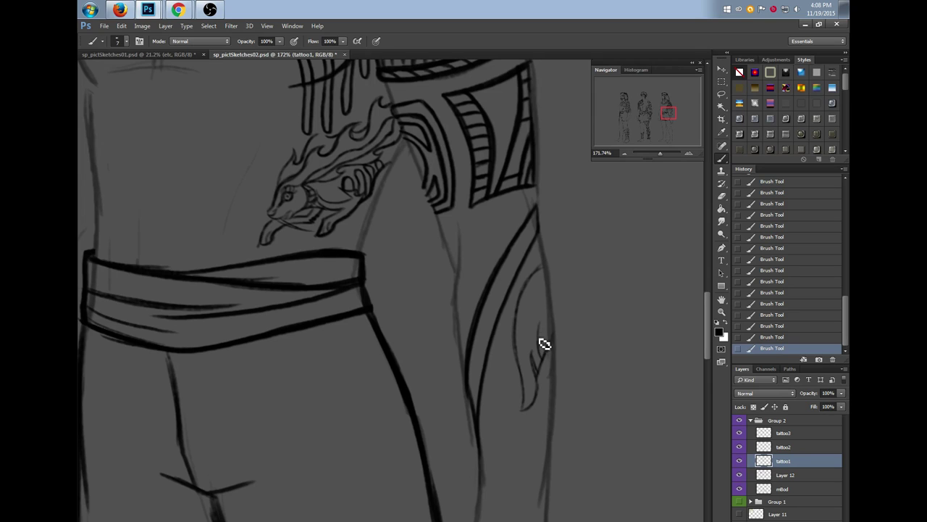
left_click_drag(533, 327, 548, 317)
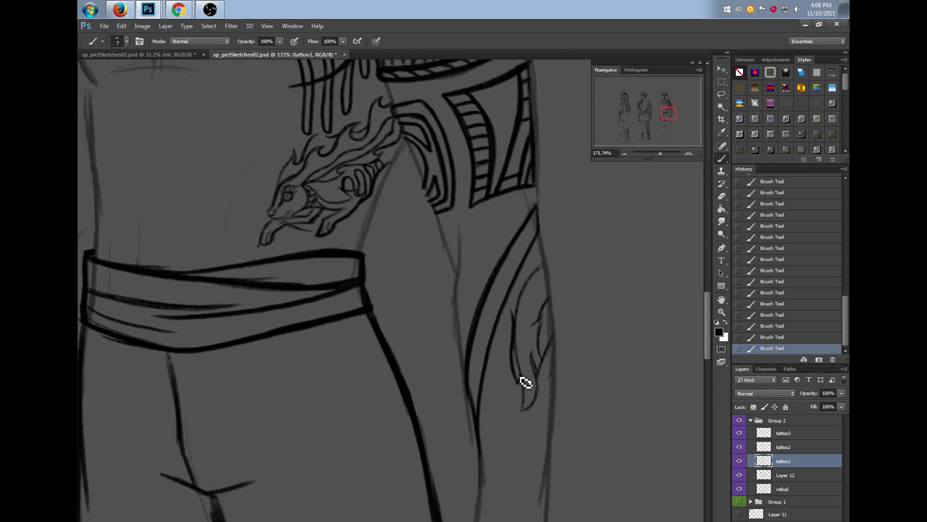
Clean up the forearm motif's edge with the eraser and add detail lines inside it
key("e")
mouse_move(524, 380)
left_mouse_down()
mouse_move(527, 304)
mouse_move(518, 340)
left_mouse_up()
left_click_drag(523, 343, 527, 354)
Draw a large arc from the forearm motif's lower tip, curving around to the outer edge near the wrist
scroll(528, 352, "down", 3)
mouse_move(524, 307)
left_mouse_down()
mouse_move(497, 359)
mouse_move(500, 405)
mouse_move(547, 439)
left_mouse_up()
mouse_move(524, 301)
left_mouse_down()
mouse_move(497, 361)
mouse_move(501, 407)
mouse_move(545, 439)
left_mouse_up()
mouse_move(537, 278)
left_mouse_down()
mouse_move(557, 224)
mouse_move(537, 217)
mouse_move(529, 232)
mouse_move(545, 223)
mouse_move(545, 262)
left_mouse_up()
mouse_move(538, 225)
left_mouse_down()
mouse_move(550, 195)
mouse_move(515, 204)
mouse_move(515, 224)
mouse_move(518, 201)
mouse_move(540, 171)
left_mouse_up()
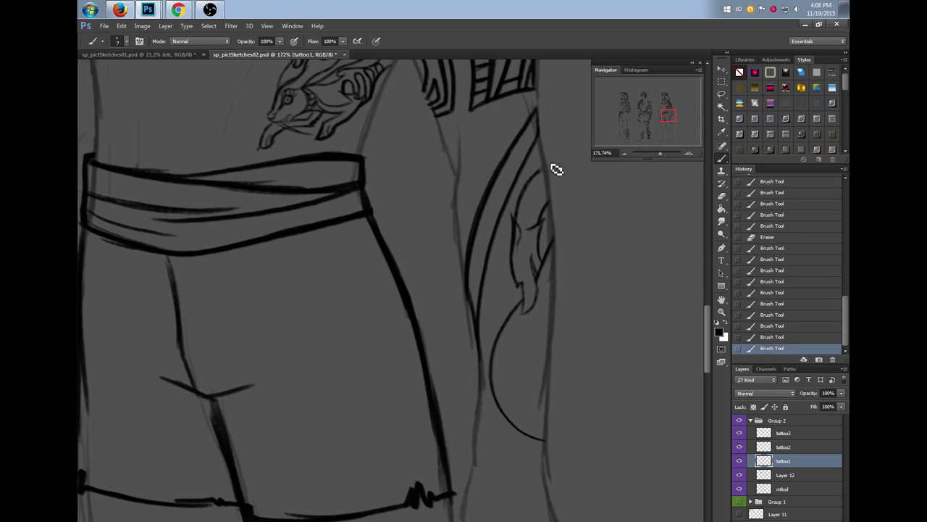
Detail the muzzle of the forearm motif and draw a second arc inside the large one below it
left_click_drag(530, 315, 527, 304)
mouse_move(527, 303)
left_mouse_down()
mouse_move(530, 310)
mouse_move(523, 253)
left_mouse_up()
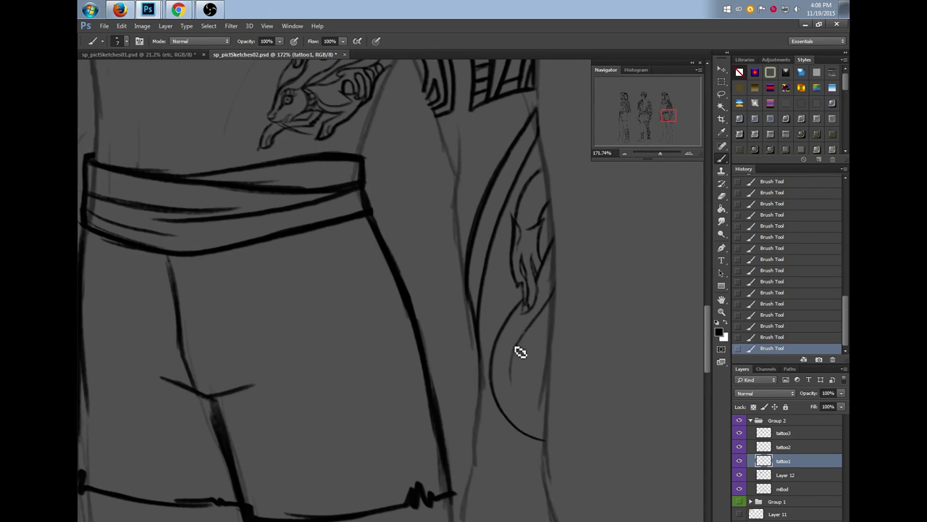
left_click_drag(512, 378, 551, 421)
left_click_drag(514, 396, 517, 354)
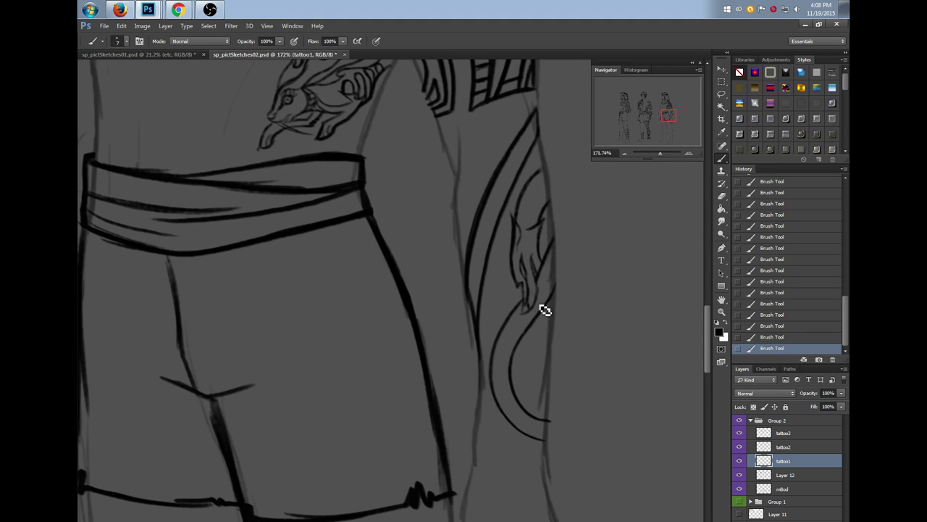
Add curved lines inside the forearm arcs and draw a forked fin shape beneath them at the wrist
left_click_drag(708, 318, 709, 338)
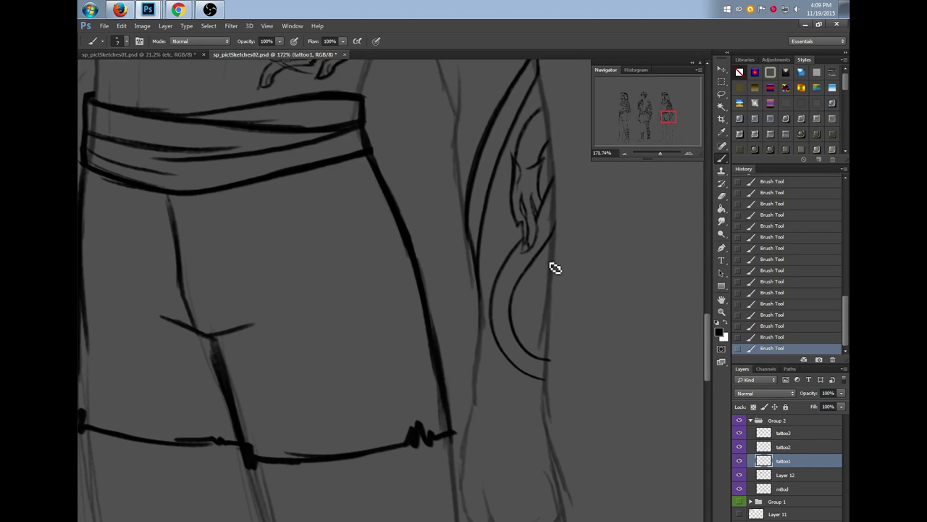
left_click_drag(515, 334, 553, 264)
left_click_drag(503, 354, 480, 393)
mouse_move(476, 399)
left_mouse_down()
mouse_move(516, 368)
mouse_move(514, 391)
left_mouse_up()
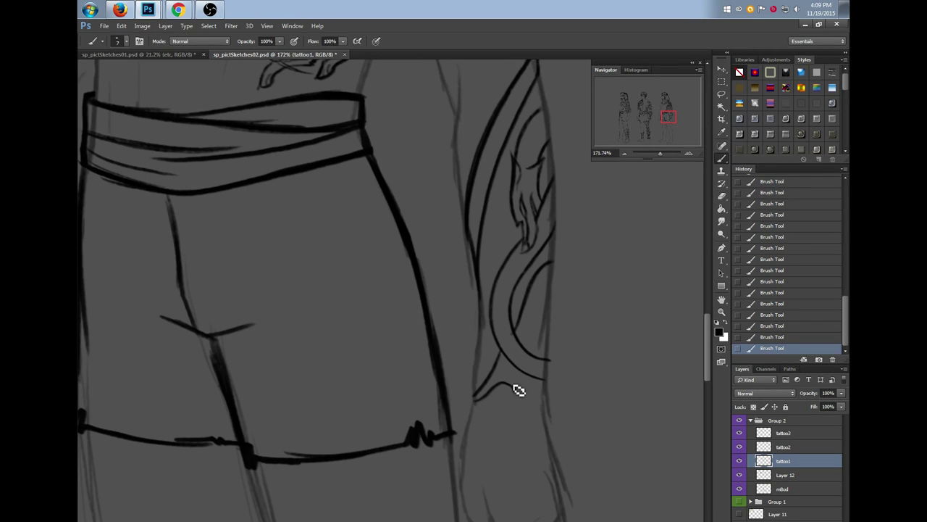
mouse_move(526, 354)
left_mouse_down()
mouse_move(548, 295)
mouse_move(521, 353)
left_mouse_up()
Draw a parallel contour along the inner forearm arc and erase the overlapping line ends
scroll(709, 336, "up", 3)
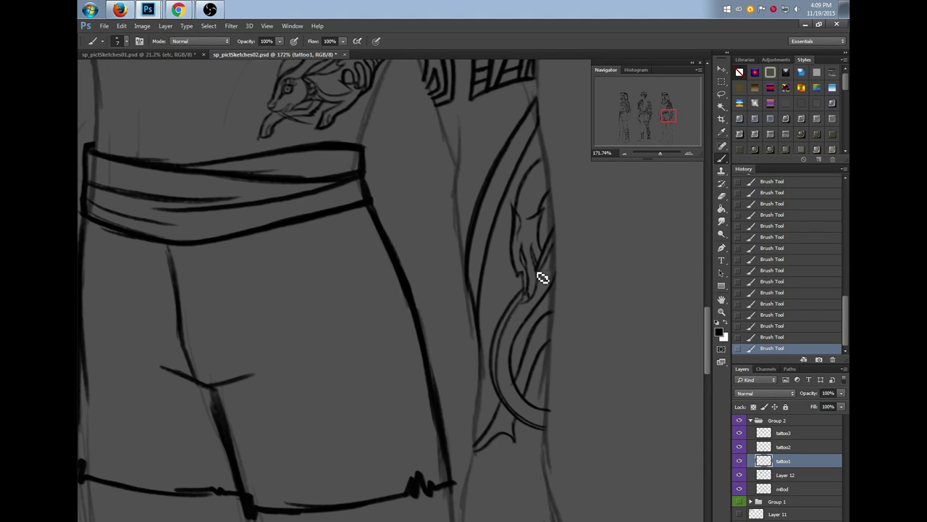
mouse_move(557, 271)
left_mouse_down()
mouse_move(510, 371)
mouse_move(527, 410)
mouse_move(551, 414)
left_mouse_up()
left_click_drag(520, 384, 557, 323)
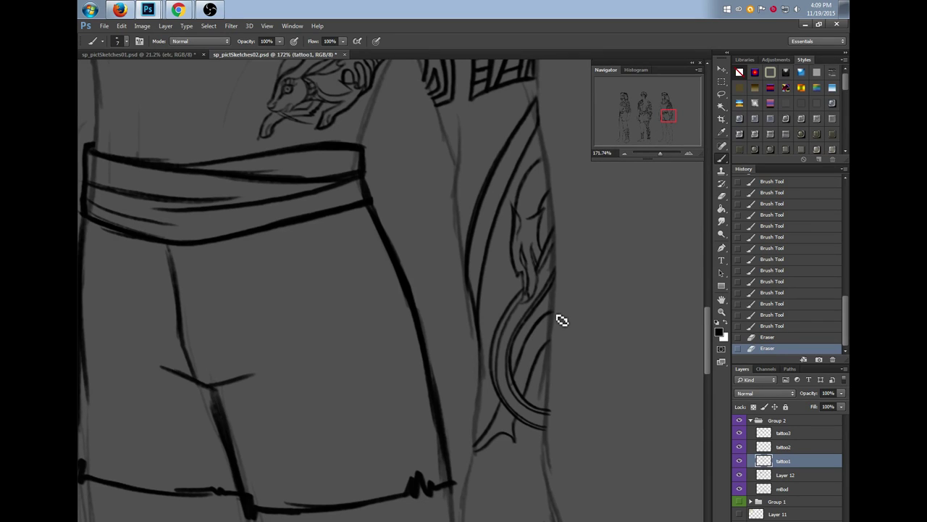
Add inner contour lines to the wrist fin, the forearm arcs and the motif's curved neck with the brush
key("b")
mouse_move(509, 433)
left_mouse_down()
mouse_move(540, 336)
mouse_move(518, 389)
mouse_move(561, 323)
left_mouse_up()
mouse_move(526, 391)
left_mouse_down()
mouse_move(543, 346)
mouse_move(562, 327)
left_mouse_up()
mouse_move(527, 217)
left_mouse_down()
mouse_move(544, 169)
mouse_move(563, 176)
left_mouse_up()
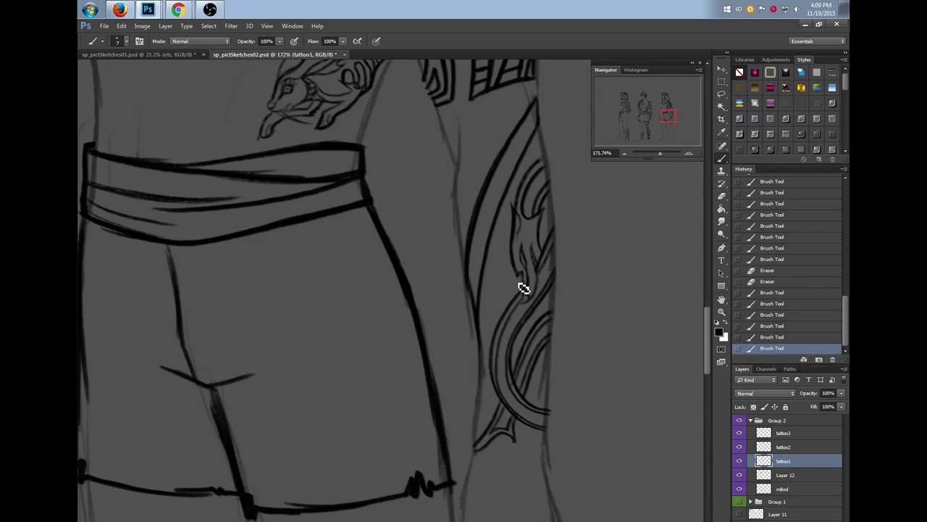
Make the tattoo2 layer active and toggle its visibility to check which tattoo lines it holds
left_click(785, 449)
left_click(740, 447)
left_click(740, 447)
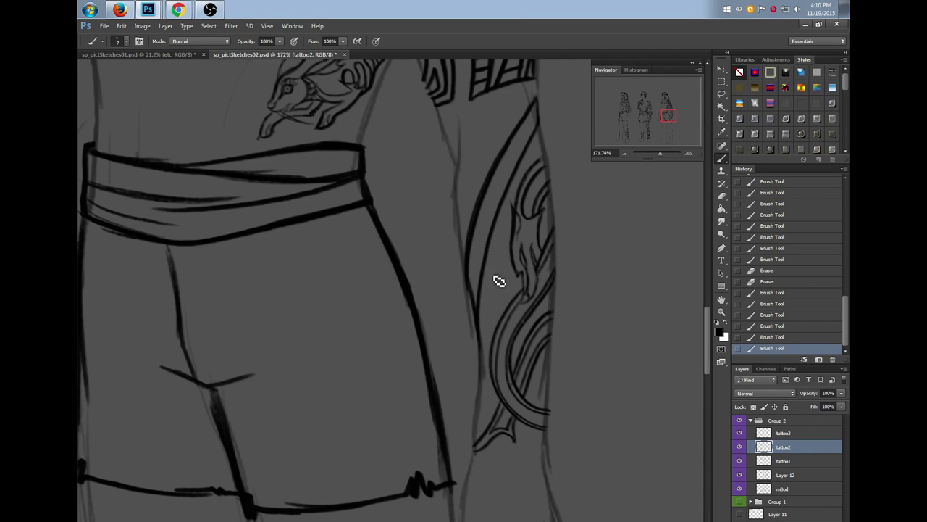
Draw paired arcs beside the animal's head and a short diagonal band crossing the lower forearm arcs on the tattoo2 layer
mouse_move(513, 234)
left_mouse_down()
mouse_move(496, 278)
mouse_move(507, 317)
mouse_move(498, 270)
mouse_move(523, 236)
left_mouse_up()
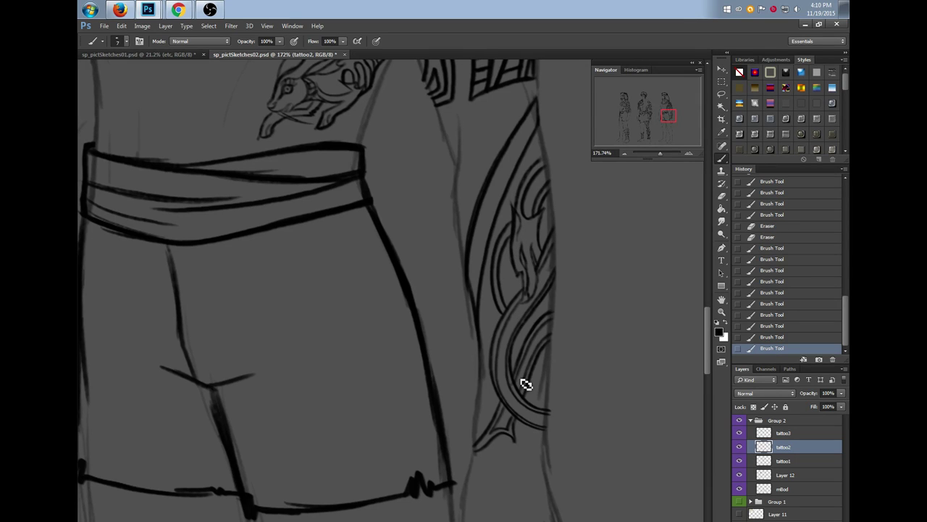
mouse_move(525, 345)
left_mouse_down()
mouse_move(548, 358)
mouse_move(524, 326)
mouse_move(557, 360)
left_mouse_up()
key("e")
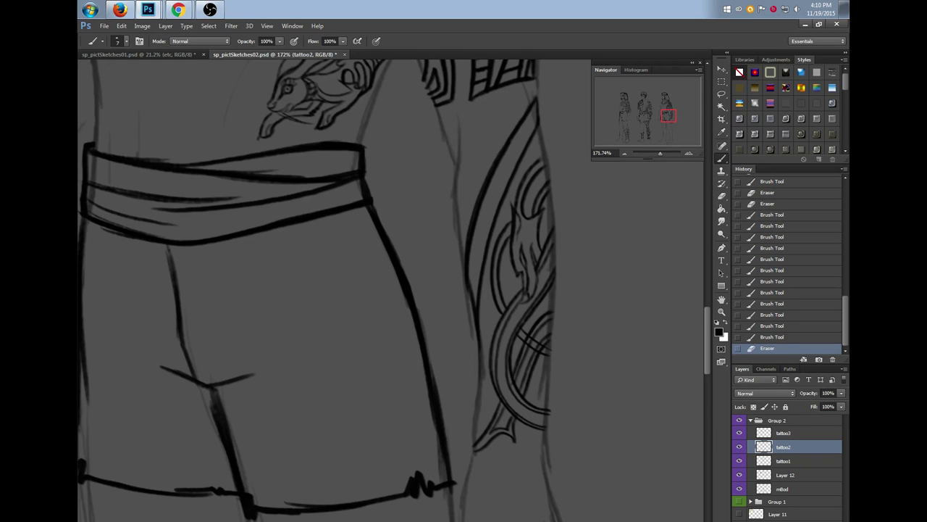
left_click(770, 338)
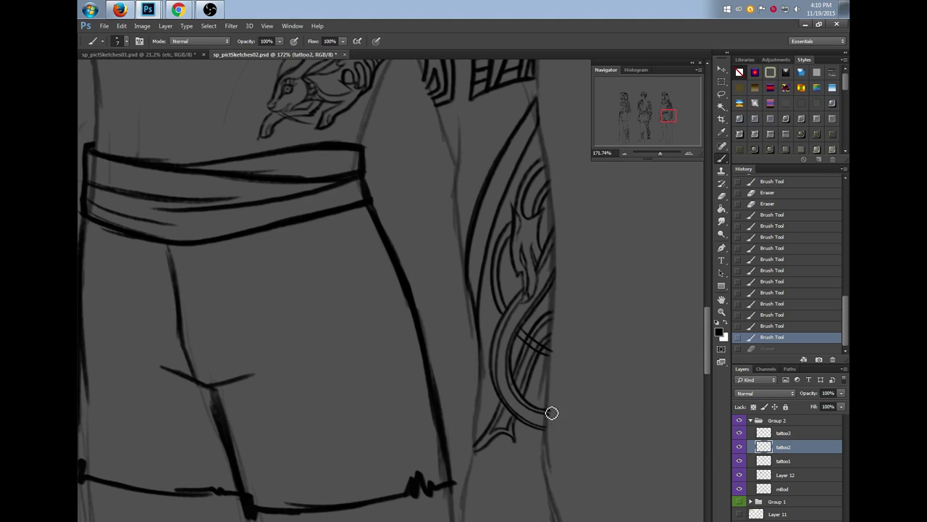
Erase the tattoo1 lines running through the diagonal band and check the cut by toggling the tattoo2 layer's visibility
left_click(780, 464)
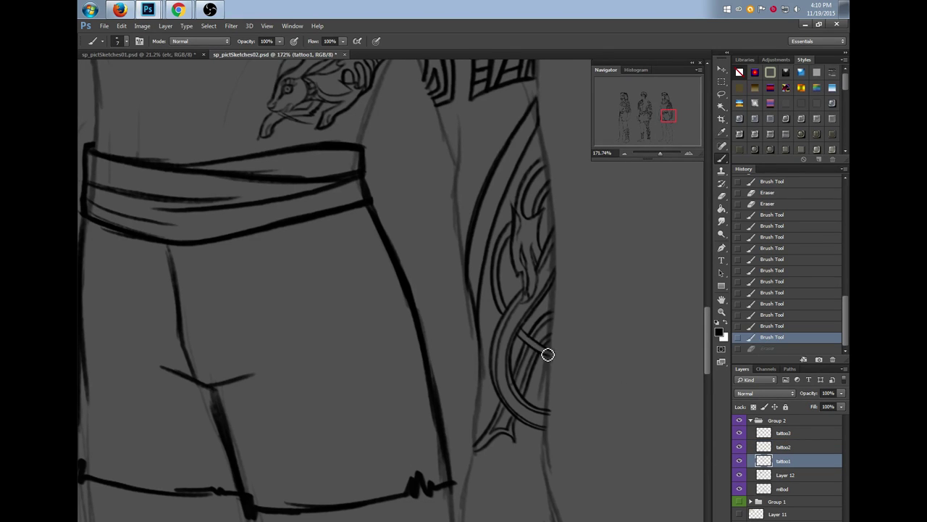
key("ctrl+z")
left_click_drag(523, 339, 558, 360)
left_click(740, 448)
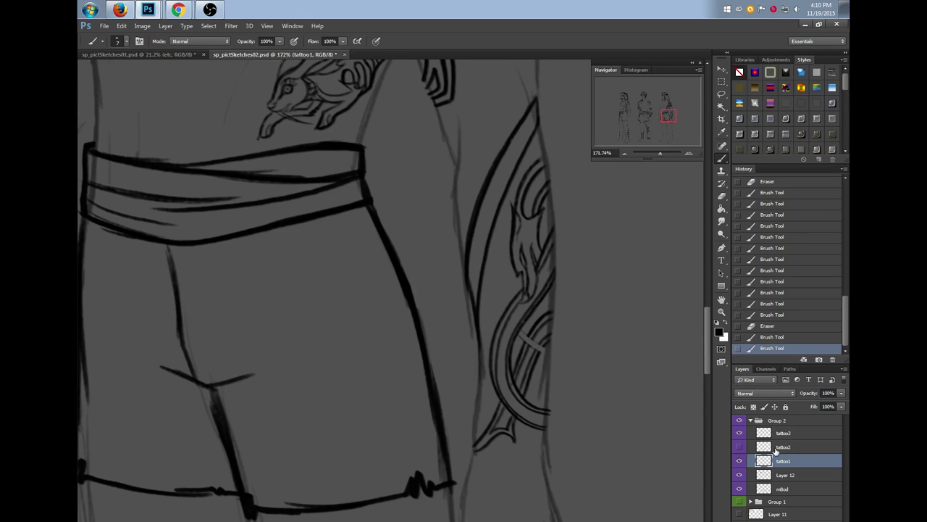
left_click(739, 447)
Draw short band ends at the outer arm edge and a curled loop above the animal's head on the tattoo2 layer
left_click(785, 449)
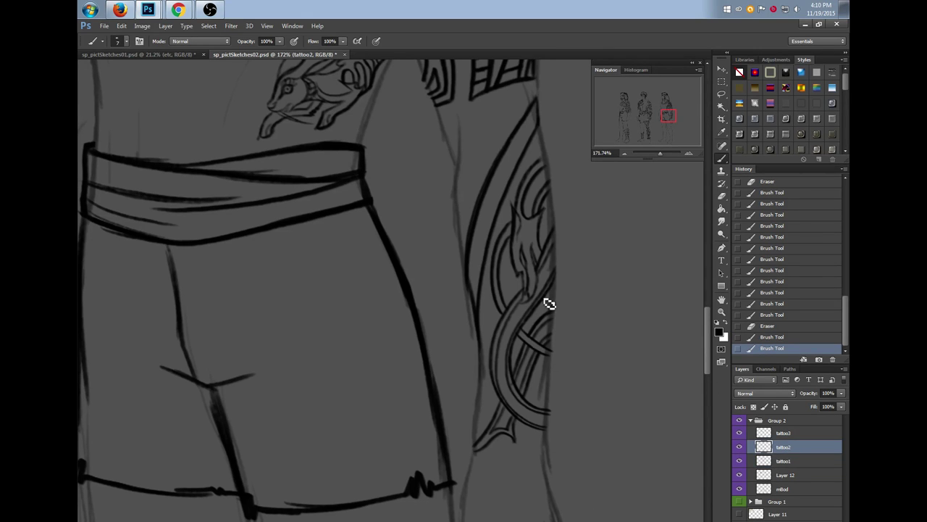
left_click_drag(554, 362, 554, 358)
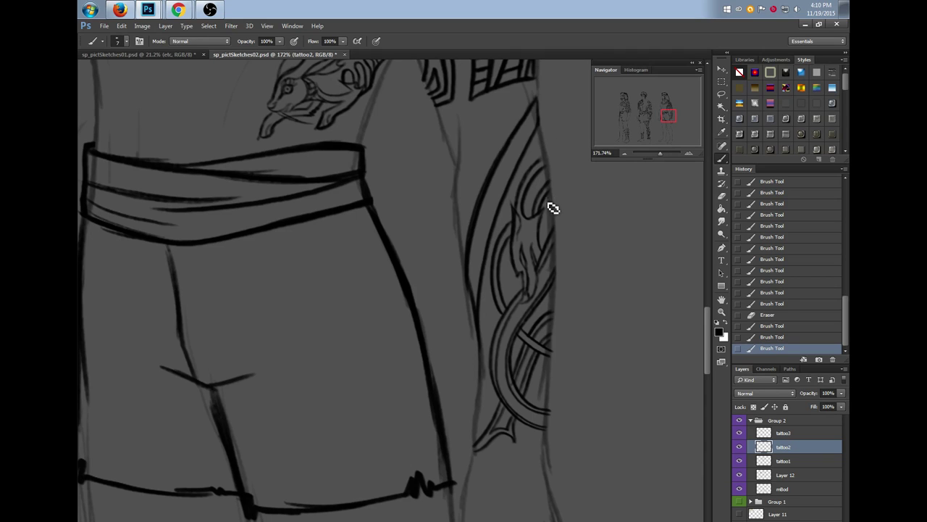
left_click_drag(553, 206, 552, 203)
left_click_drag(555, 202, 555, 200)
mouse_move(525, 176)
left_mouse_down()
mouse_move(541, 146)
mouse_move(536, 154)
mouse_move(552, 163)
left_mouse_up()
mouse_move(523, 199)
left_mouse_down()
mouse_move(549, 154)
mouse_move(540, 108)
left_mouse_up()
left_click_drag(534, 146, 544, 126)
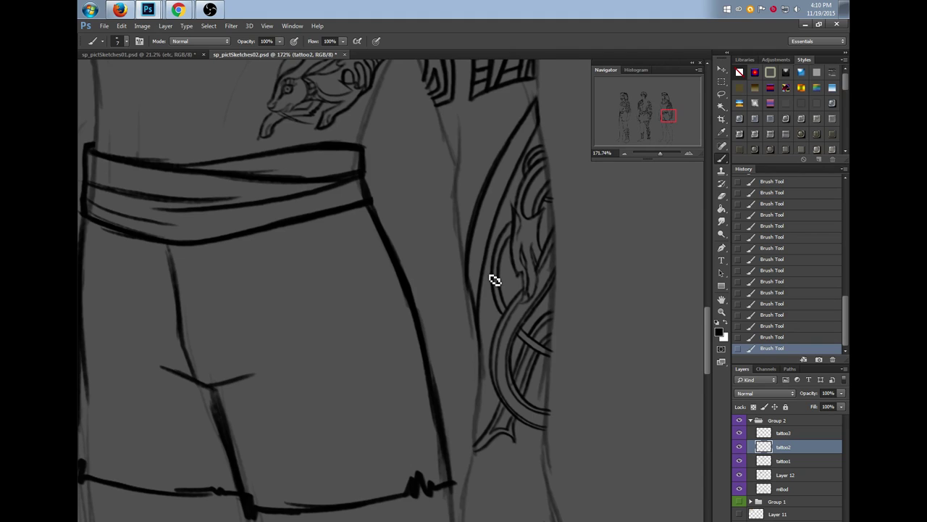
Draw an interlacing double-line loop and short crossing bands through the forearm arcs above the wrist fin
left_click_drag(707, 357, 706, 373)
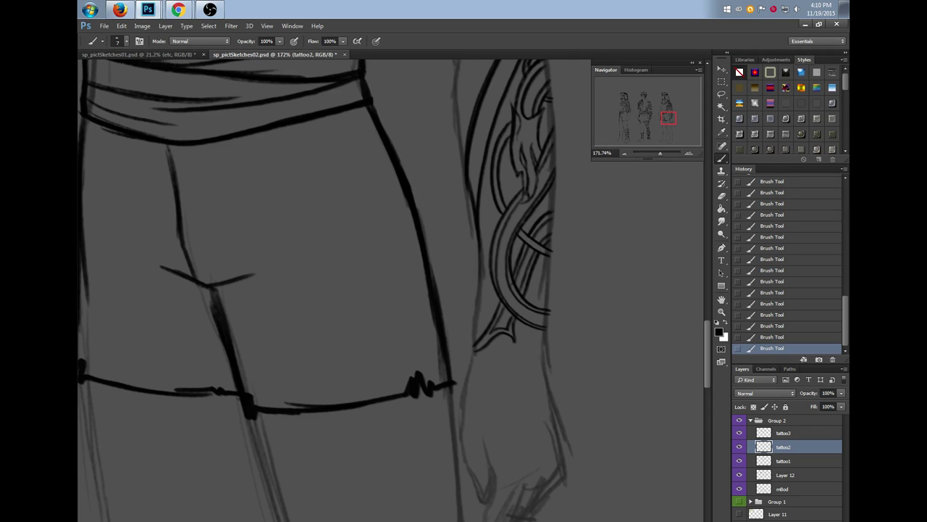
scroll(708, 339, "up", 2)
left_click_drag(710, 336, 710, 337)
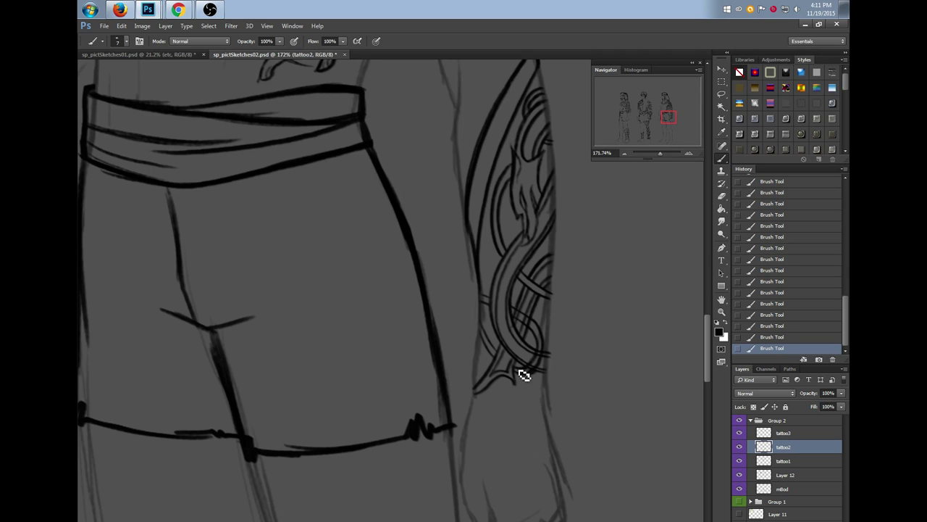
Erase the overlapping line segments around the lower loop on the tattoo1 and tattoo2 layers to create an over-under weave
left_click(784, 461)
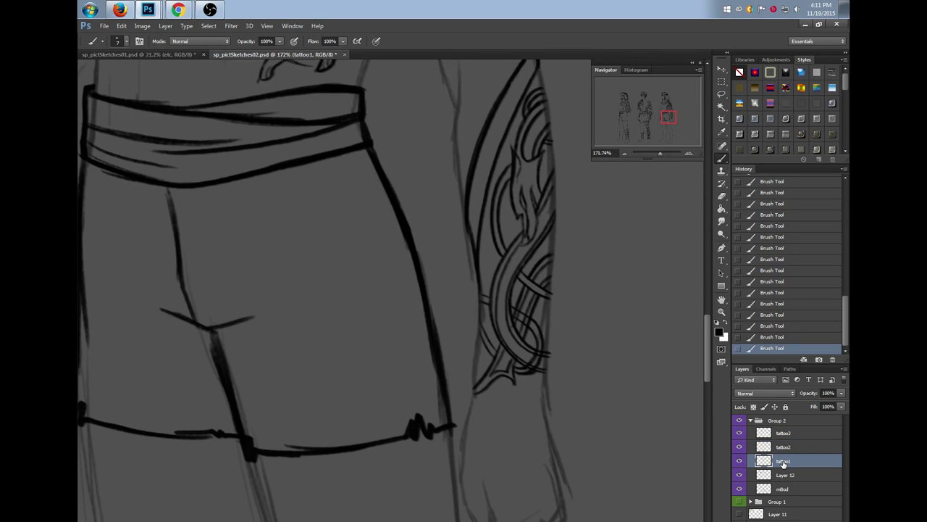
left_click(544, 356)
left_click_drag(528, 377, 548, 358)
left_click(781, 447)
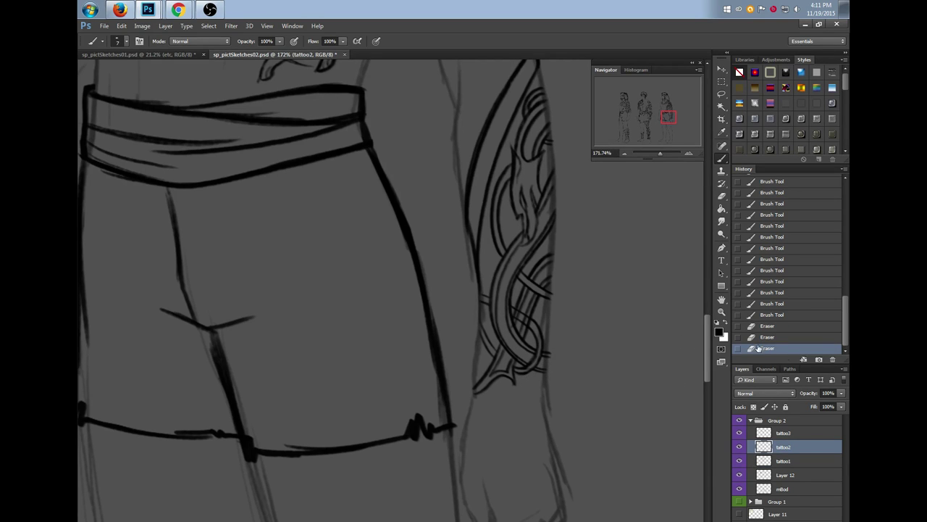
left_click(781, 461)
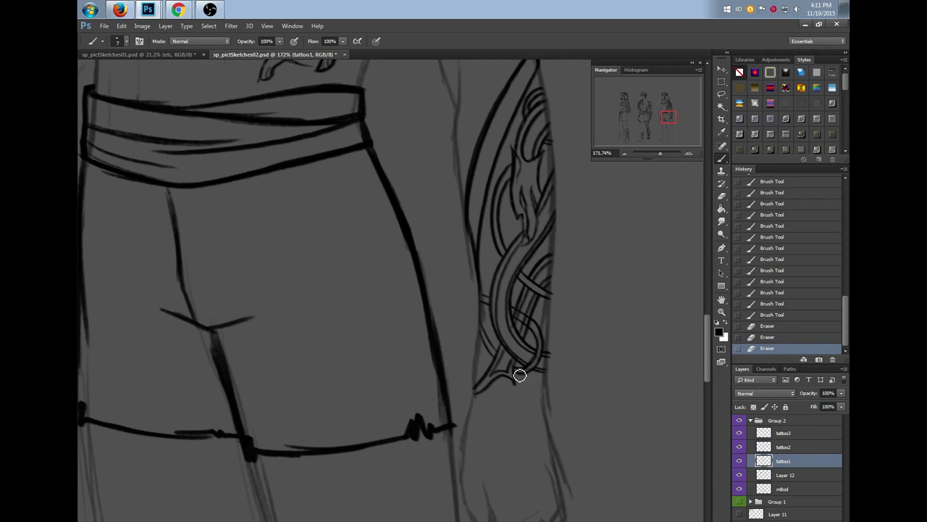
left_click(781, 450)
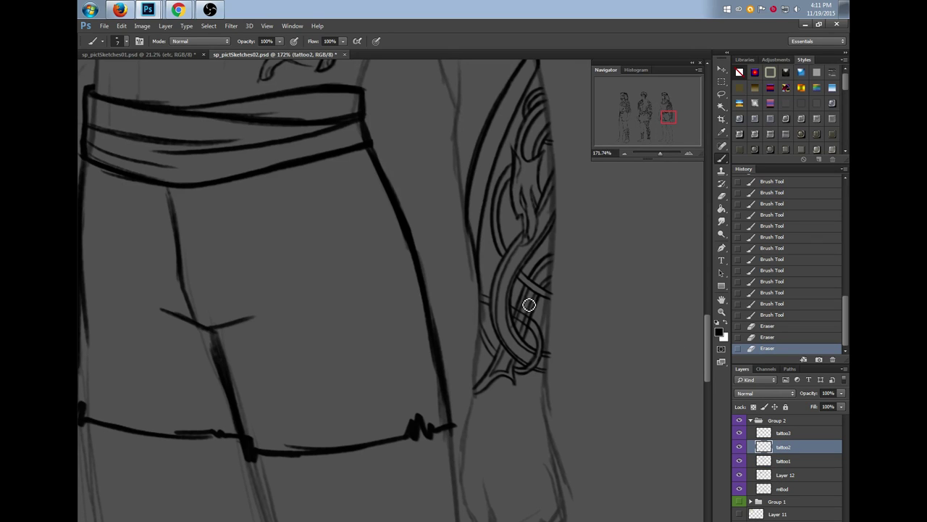
mouse_move(528, 328)
left_mouse_down()
mouse_move(530, 317)
mouse_move(487, 302)
mouse_move(519, 323)
mouse_move(496, 303)
left_mouse_up()
Draw a slanted band across the forearm arcs on tattoo2 and clean up the tattoo1 lines where they meet it
key("b")
left_click(785, 464)
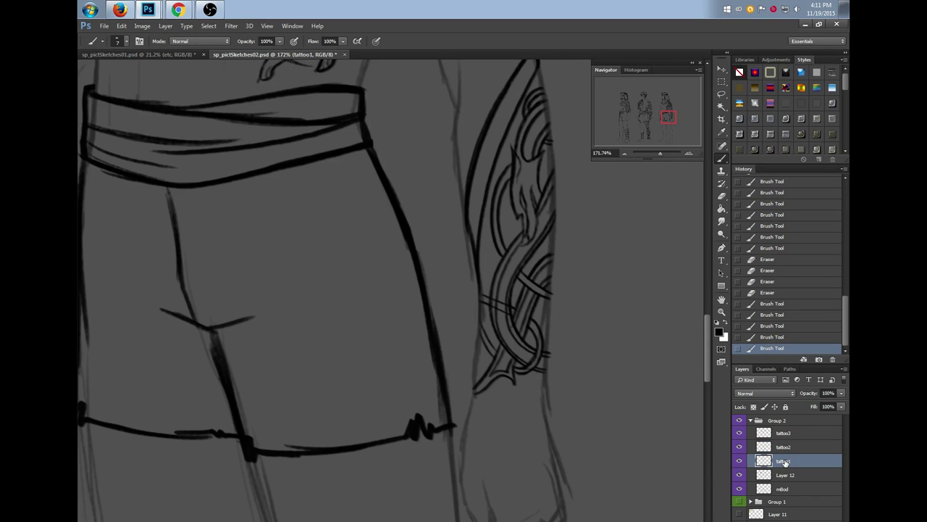
left_click_drag(492, 306, 516, 314)
key("e")
left_click(515, 315)
key("b")
mouse_move(494, 304)
left_mouse_down()
mouse_move(519, 316)
mouse_move(540, 350)
mouse_move(537, 368)
mouse_move(535, 322)
left_mouse_up()
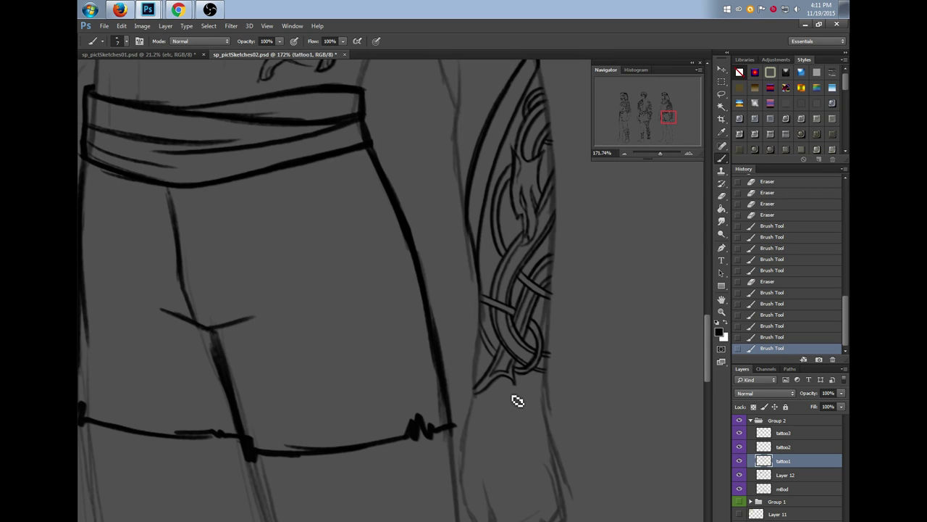
Toggle the tattoo3 layer to check its contents and review the third figure's tattoos at a smaller scale
left_click_drag(708, 360, 706, 340)
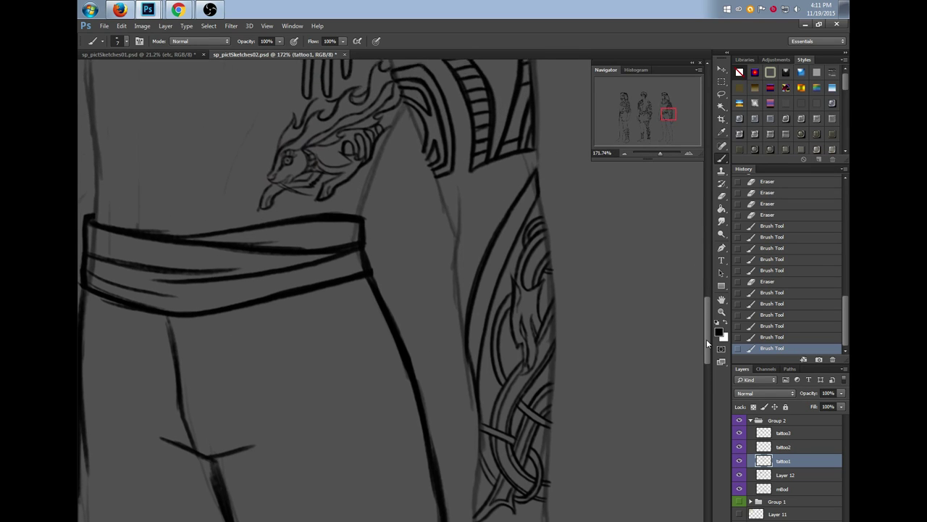
left_click(786, 435)
left_click(739, 433)
left_click(739, 433)
left_click_drag(709, 361, 706, 335)
left_click_drag(659, 153, 656, 153)
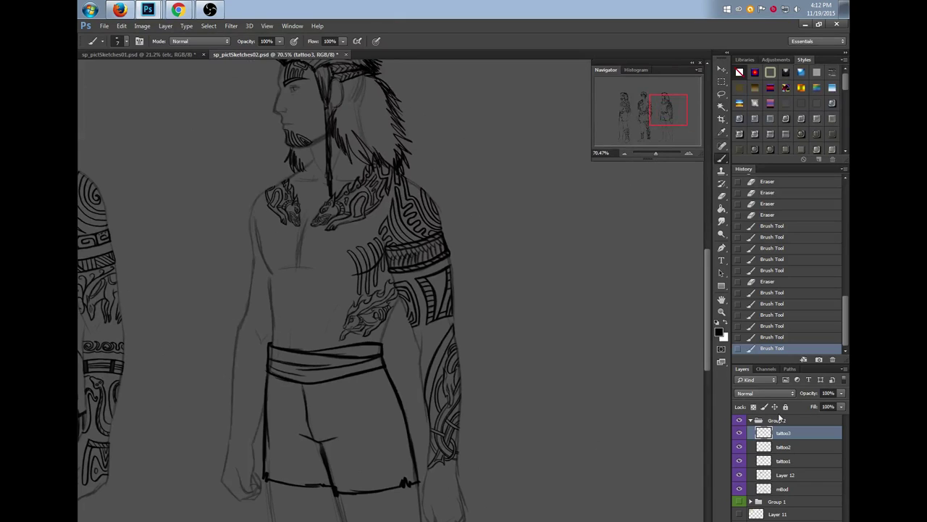
left_click_drag(707, 310, 705, 326)
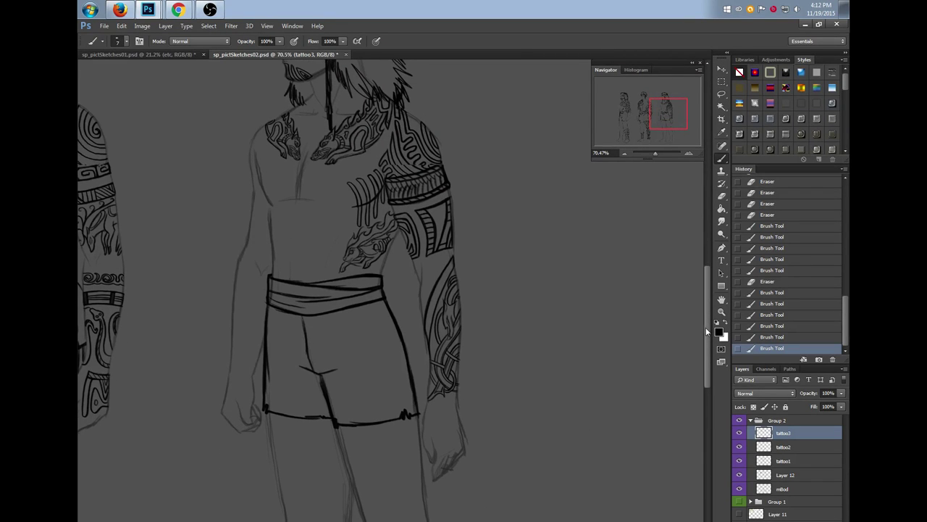
Examine the forearm up close and toggle the tattoo2 and tattoo1 layers to check which lines each holds
left_click(722, 312)
left_click_drag(447, 332, 486, 340)
left_click(721, 164)
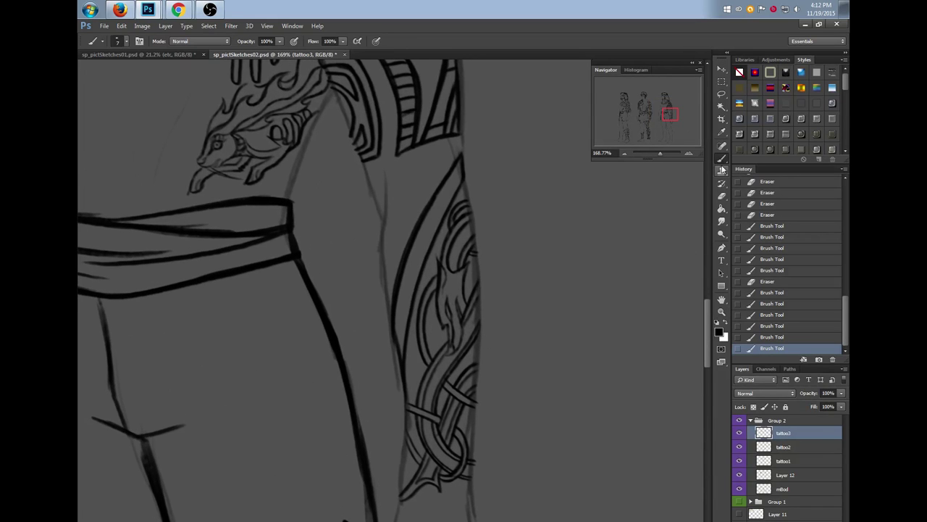
left_click(786, 447)
left_click(739, 447)
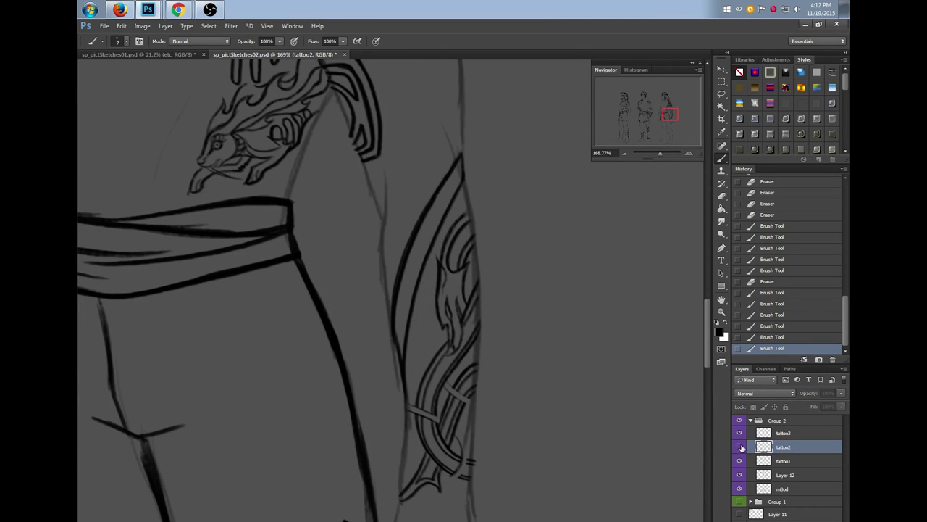
left_click(739, 447)
left_click(739, 461)
left_click(738, 461)
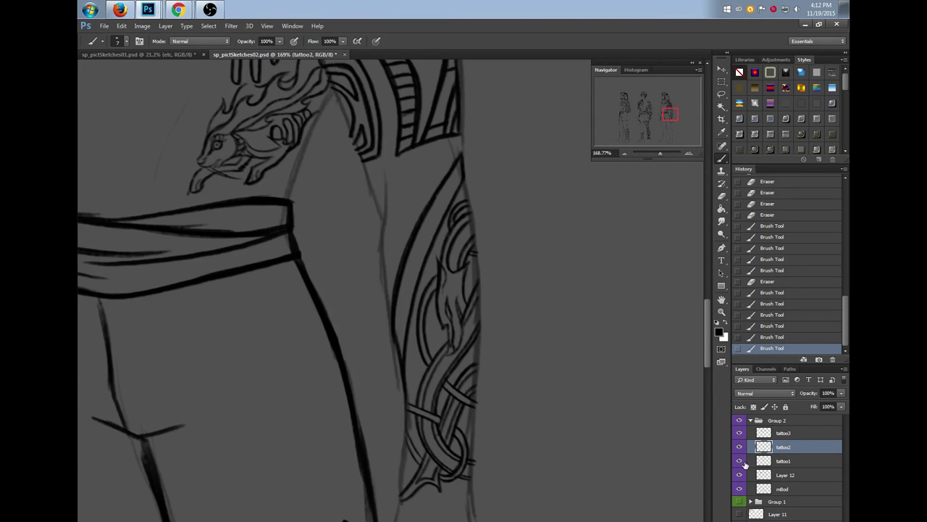
Rework the forearm's long outer arc on the tattoo1 layer into a narrow band with two thin parallel edges
left_click(783, 461)
mouse_move(399, 331)
left_mouse_down()
mouse_move(404, 272)
mouse_move(468, 155)
left_mouse_up()
mouse_move(401, 356)
left_mouse_down()
mouse_move(422, 263)
mouse_move(474, 158)
left_mouse_up()
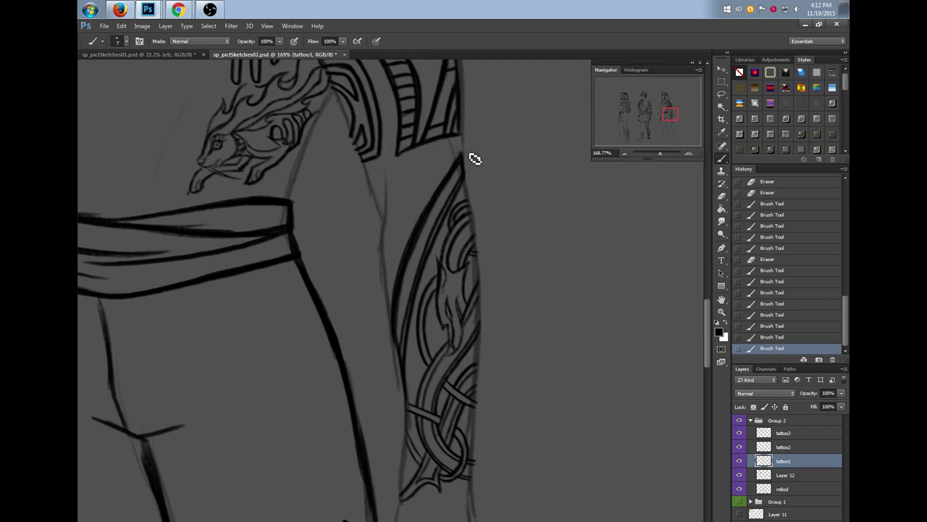
left_click_drag(397, 334, 409, 256)
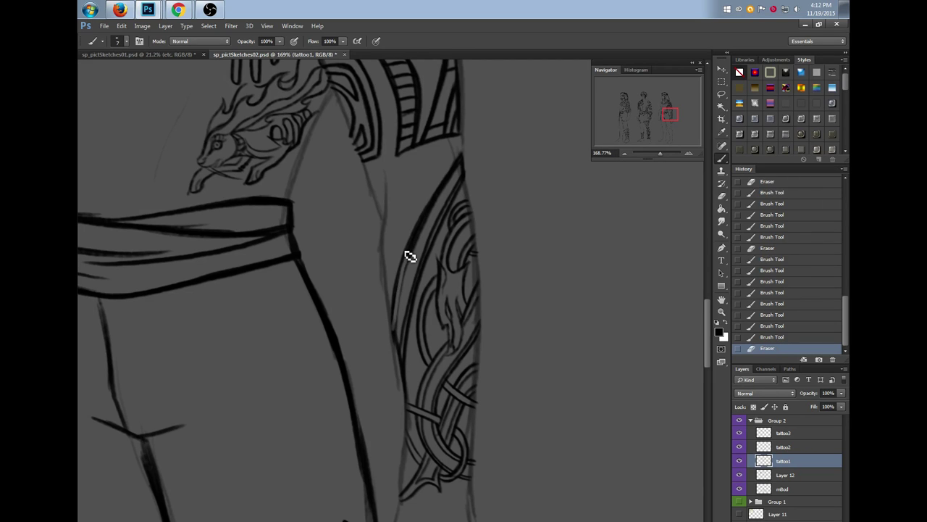
left_click(769, 337)
mouse_move(464, 162)
left_mouse_down()
mouse_move(406, 275)
mouse_move(403, 366)
mouse_move(405, 296)
left_mouse_up()
mouse_move(403, 341)
left_mouse_down()
mouse_move(433, 198)
mouse_move(464, 158)
left_mouse_up()
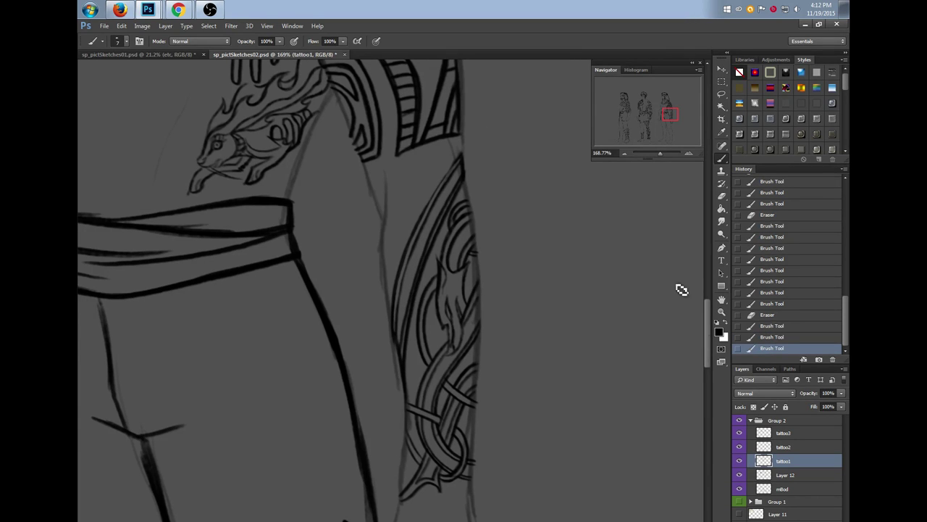
Check the tattoo1 and tattoo2 layers' lines, then draw two pairs of curved lines around the wrist beneath the fin on tattoo1
left_click_drag(707, 343, 705, 359)
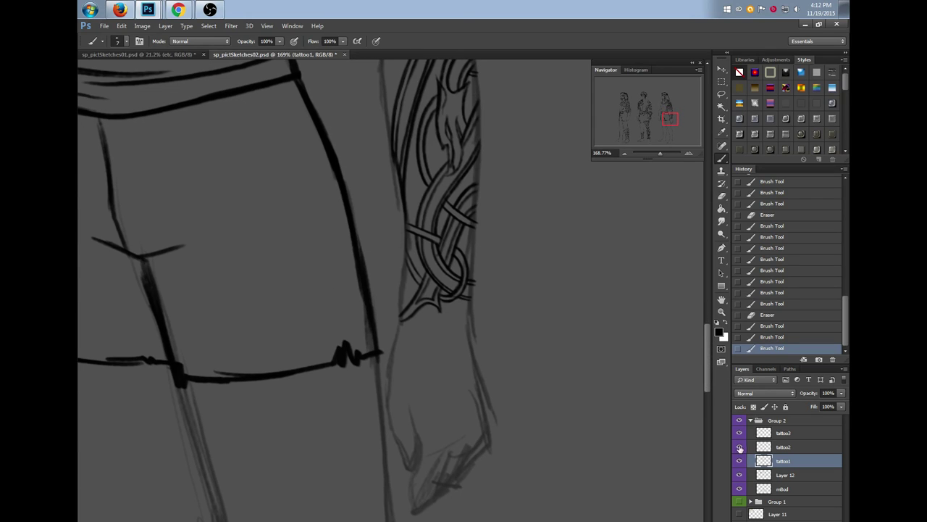
left_click(739, 448)
left_click(739, 462)
left_click(739, 447)
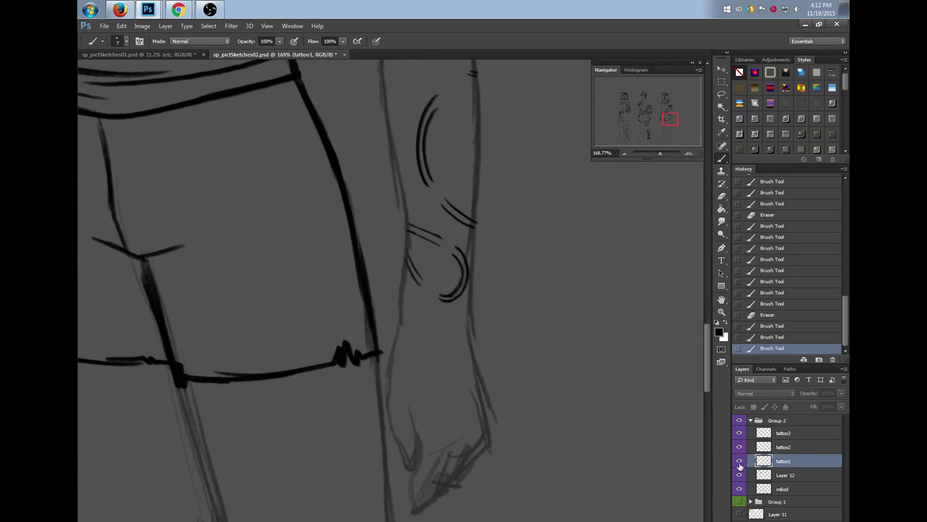
left_click(739, 462)
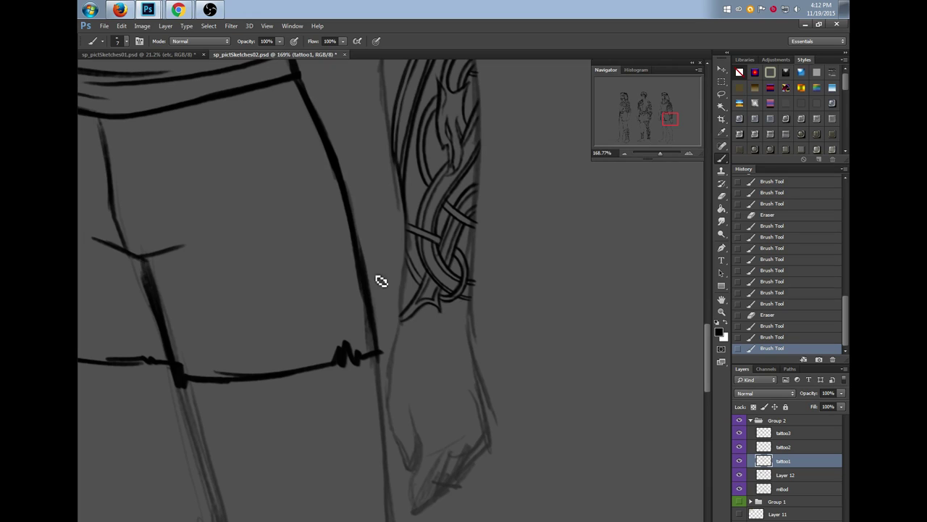
left_click_drag(401, 324, 470, 313)
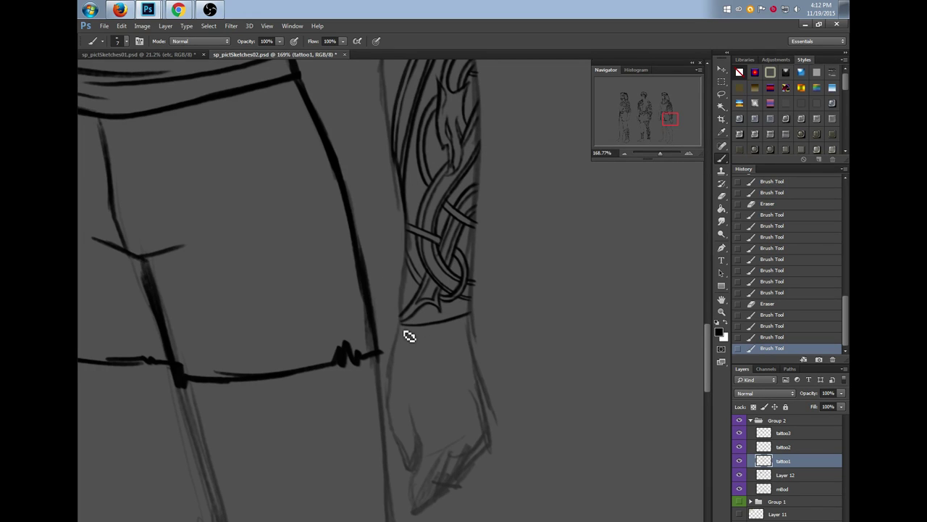
left_click_drag(404, 330, 470, 321)
left_click_drag(403, 346, 484, 347)
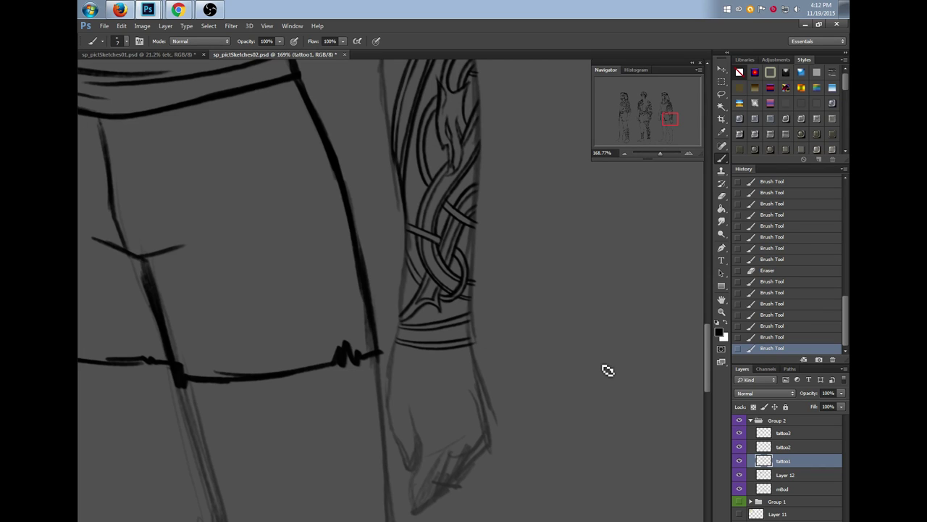
Erase the wrist band's overshooting line ends and tidy its two sides along the arm edges
key("e")
left_click_drag(476, 314, 478, 346)
left_click_drag(468, 314, 469, 346)
left_click_drag(405, 330, 401, 344)
Touch up the forearm's long outer arc on tattoo1 and draw a row of pointed spikes along its outside on tattoo2
left_click_drag(706, 377, 707, 347)
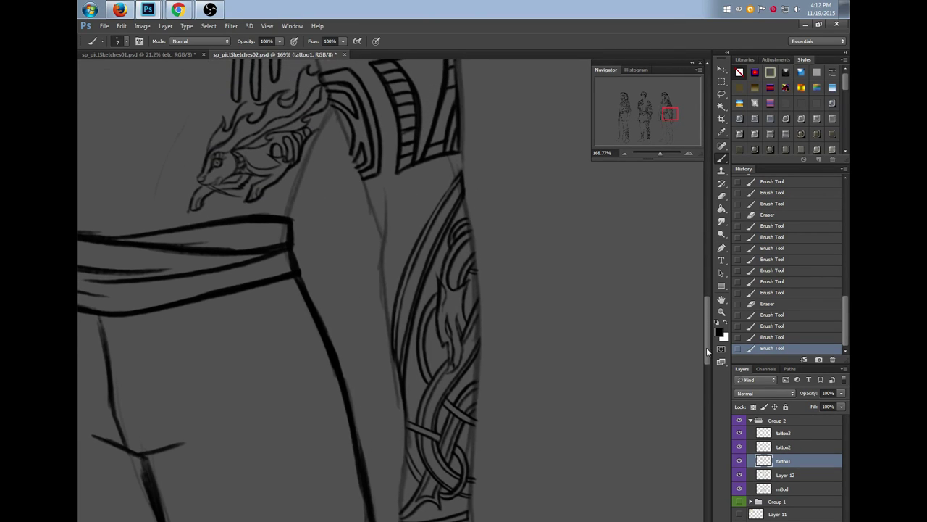
left_click_drag(461, 181, 418, 263)
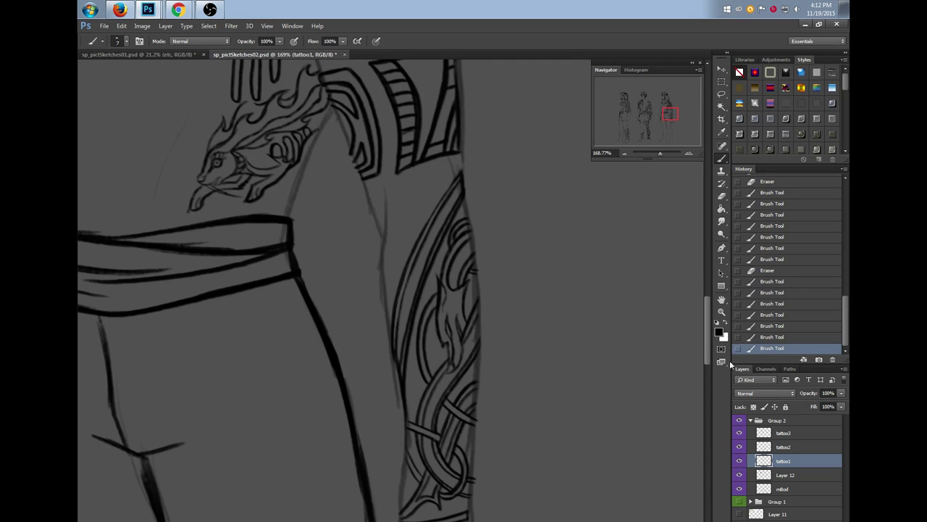
left_click(789, 447)
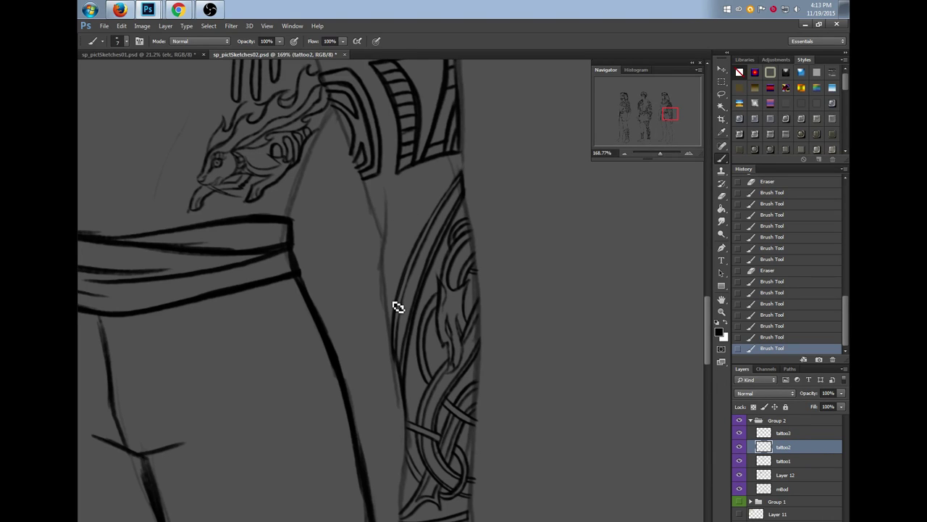
mouse_move(397, 300)
left_mouse_down()
mouse_move(396, 262)
mouse_move(403, 293)
mouse_move(406, 268)
mouse_move(407, 284)
mouse_move(403, 247)
mouse_move(408, 259)
mouse_move(419, 242)
mouse_move(414, 259)
mouse_move(425, 218)
mouse_move(431, 229)
mouse_move(468, 174)
left_mouse_up()
left_click_drag(390, 297, 395, 326)
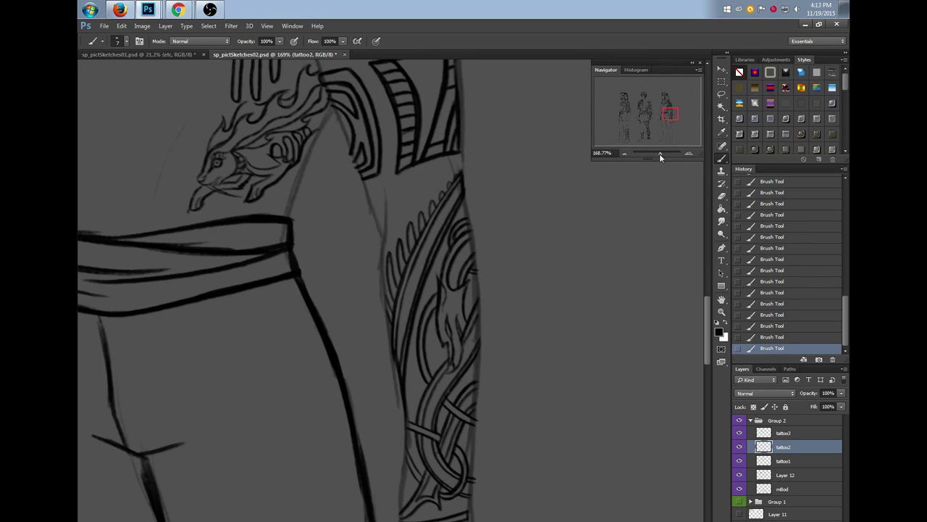
Check the tattoo3 lines on the first figure's waist and clean up the outer edge of the crescent tattoo with the Eraser
left_click_drag(709, 316, 706, 242)
scroll(392, 290, "left", 7)
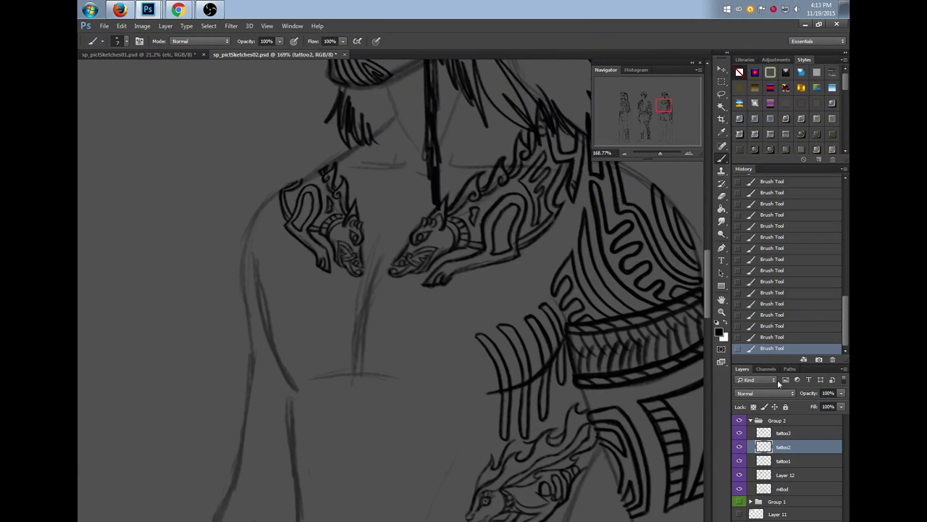
left_click(786, 433)
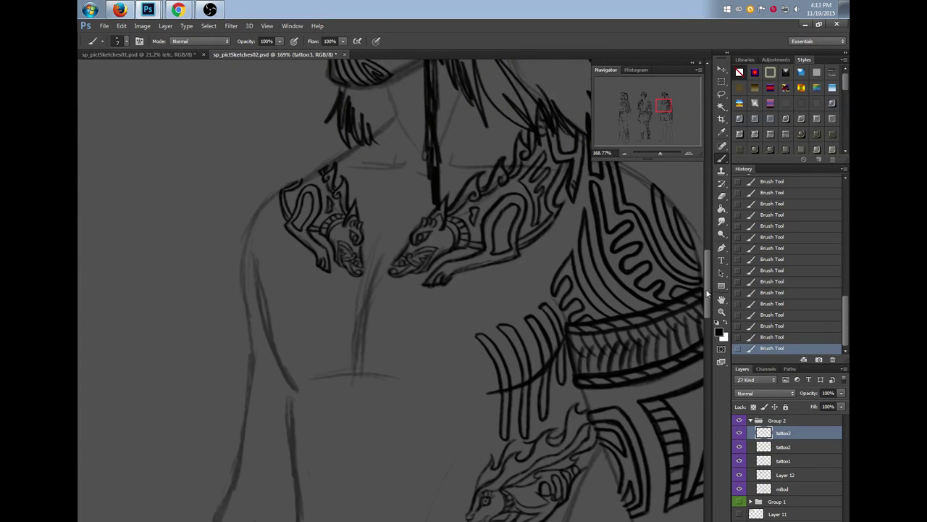
scroll(392, 290, "left", 20)
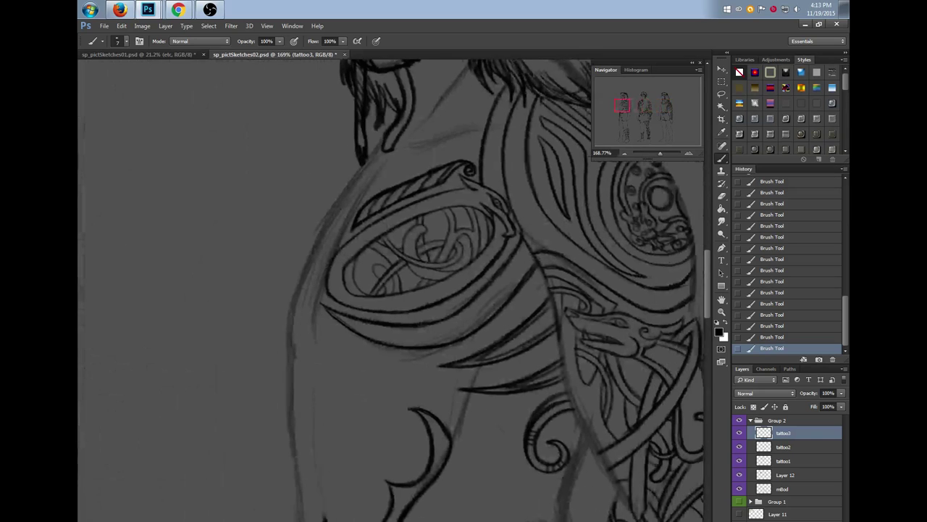
left_click_drag(709, 288, 709, 296)
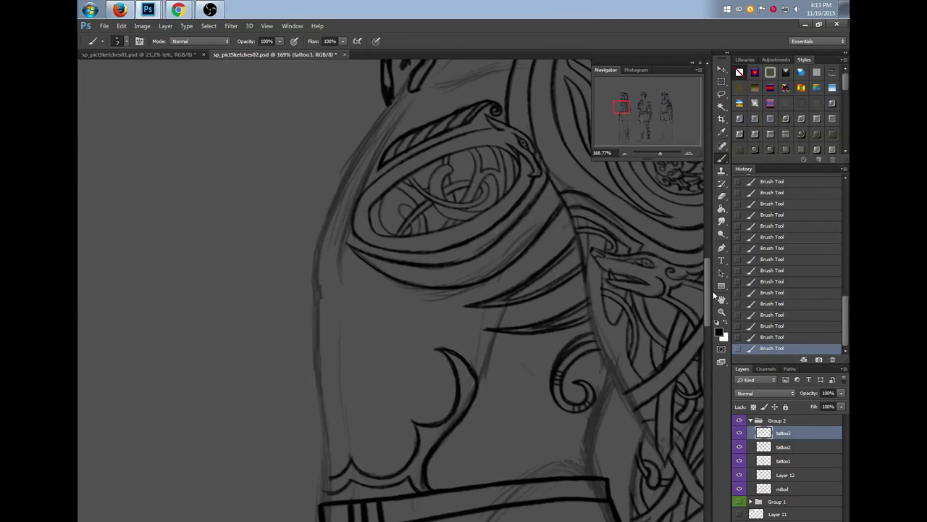
left_click(739, 434)
left_click(739, 434)
left_click(741, 434)
key("e")
left_click_drag(481, 378, 462, 451)
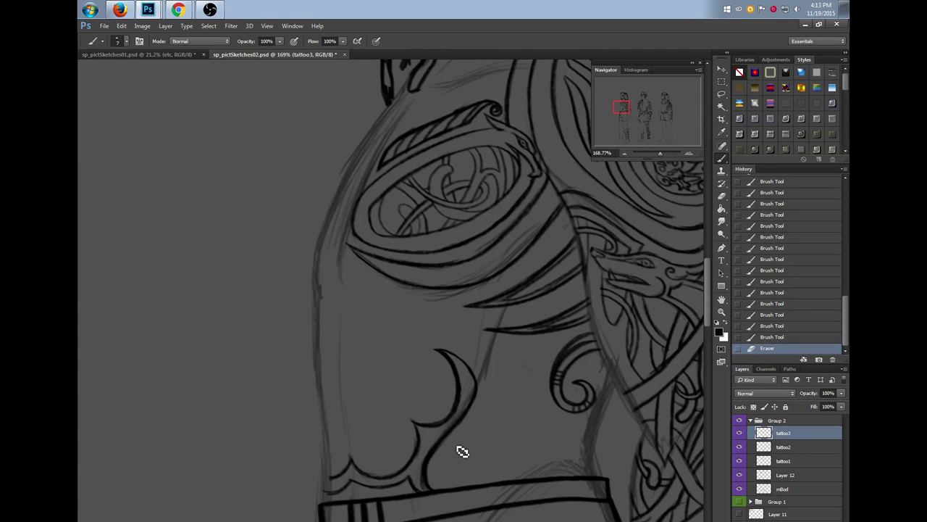
Draw inner curves inside the waist's crescent tattoo, a small circle in its hollow, and short curved lines at its base above the belt
key("b")
mouse_move(434, 420)
left_mouse_down()
mouse_move(451, 385)
mouse_move(447, 369)
left_mouse_up()
mouse_move(428, 416)
left_mouse_down()
mouse_move(447, 389)
mouse_move(443, 360)
left_mouse_up()
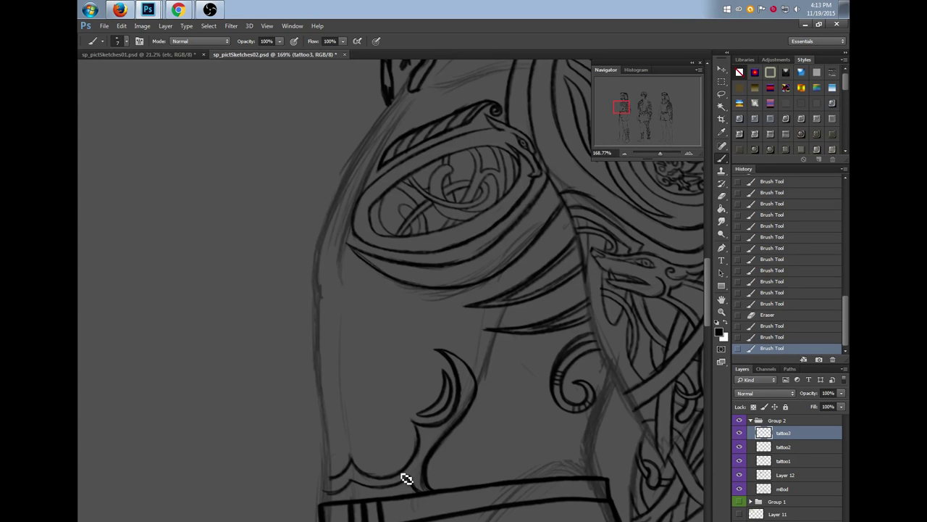
left_click_drag(430, 394, 434, 390)
mouse_move(439, 490)
left_mouse_down()
mouse_move(450, 447)
mouse_move(439, 484)
left_mouse_up()
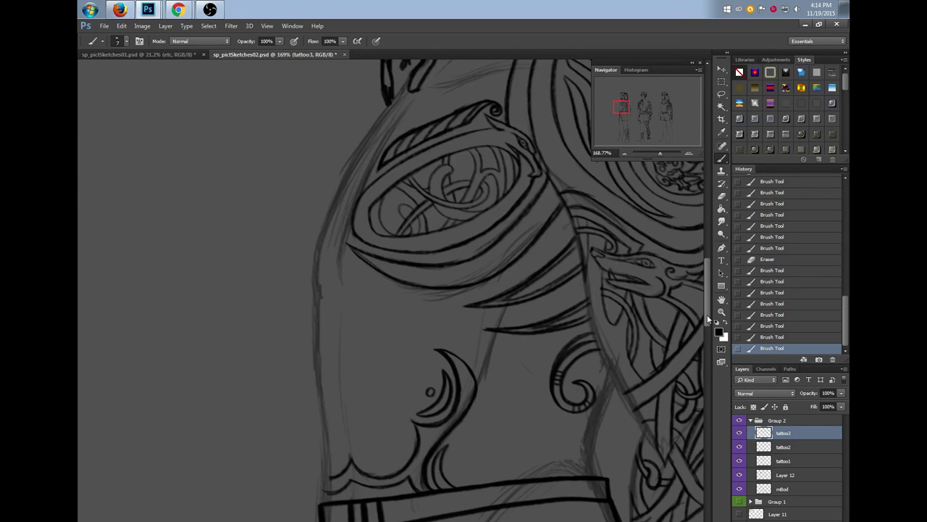
Examine which tattoo lines on the first figure's face, chest and near shoulder belong to tattoo1, tattoo2 and tattoo3
scroll(500, 290, "right", 1)
scroll(499, 290, "right", 4)
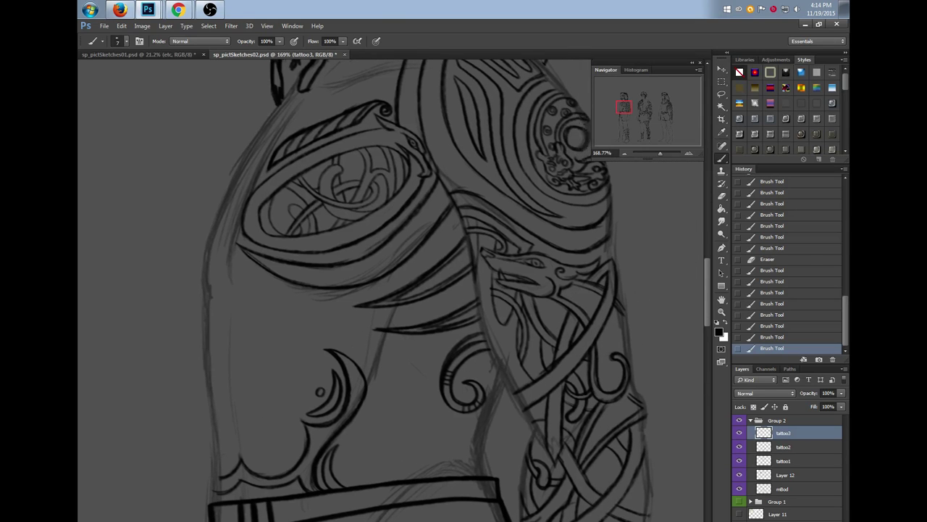
scroll(708, 286, "up", 7)
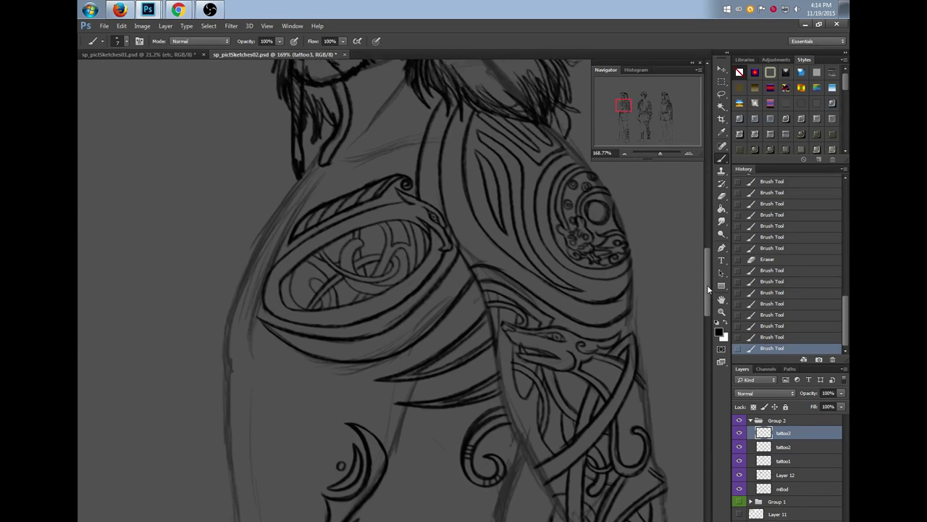
scroll(707, 283, "up", 4)
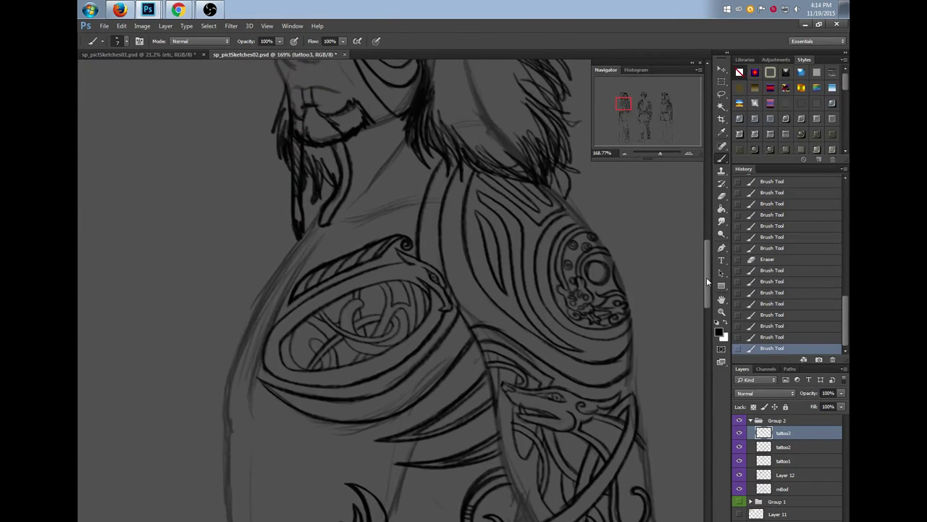
scroll(707, 272, "up", 2)
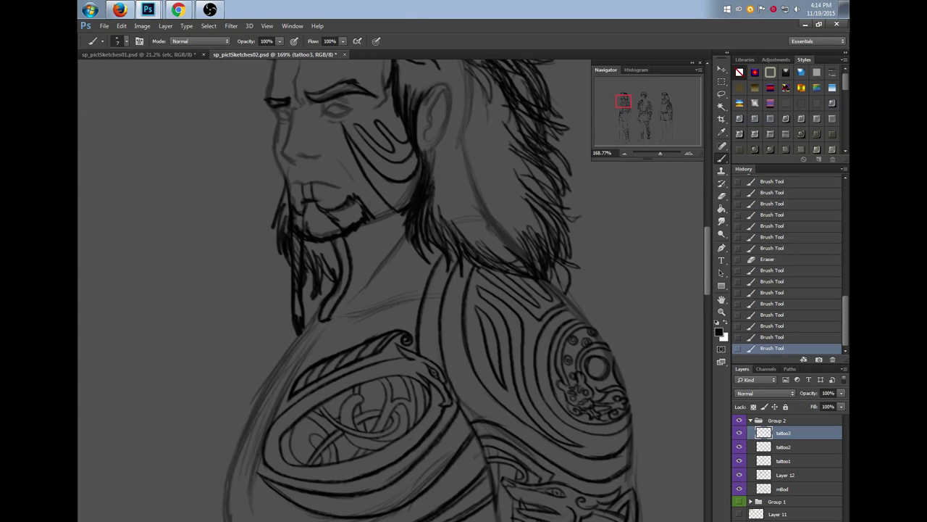
scroll(708, 380, "left", 2)
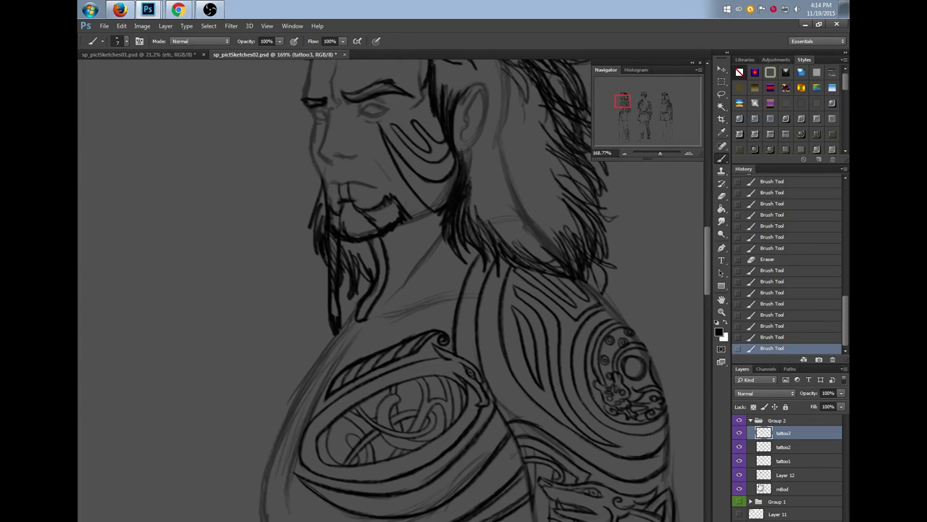
left_click(795, 462)
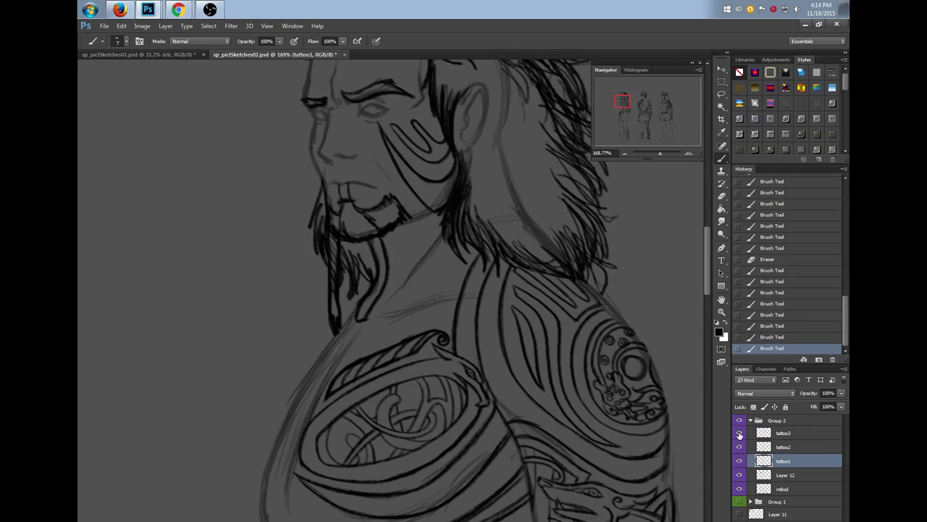
left_click(740, 447)
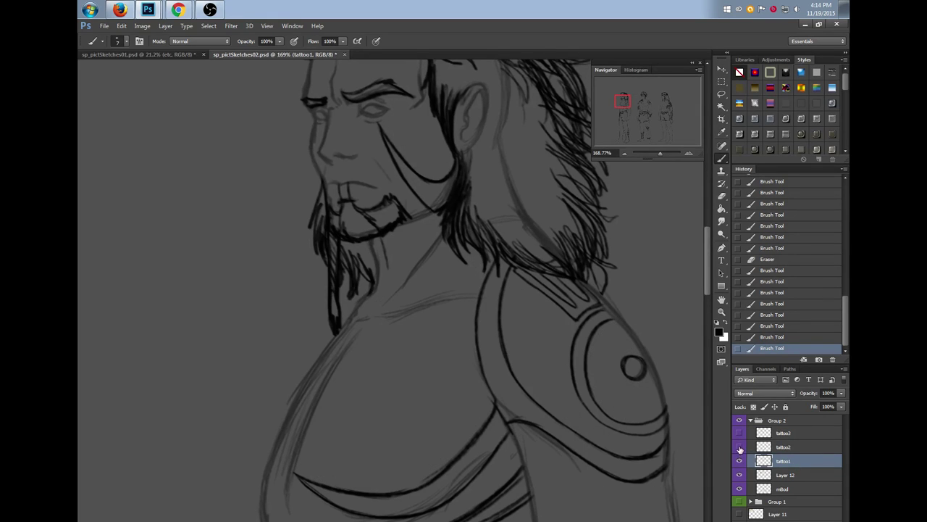
left_click_drag(740, 453, 742, 430)
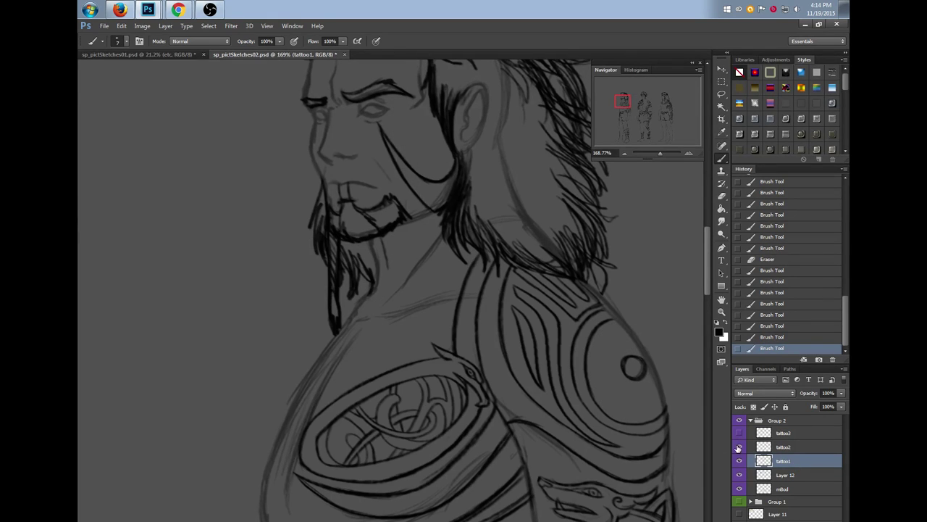
left_click(740, 436)
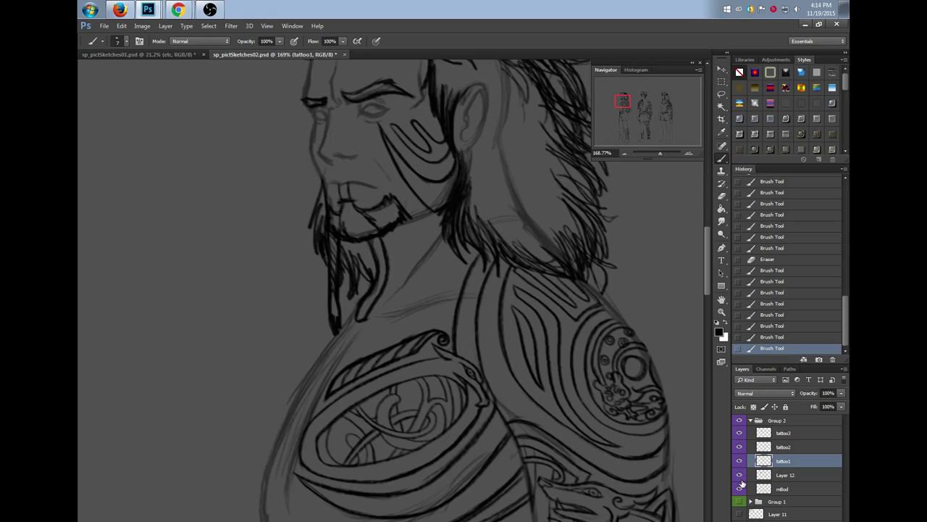
Draw a diagonal row of small circles down the first figure's neck on the tattoo2 layer and erase the excess marks around them
left_click(796, 436)
left_click(800, 450)
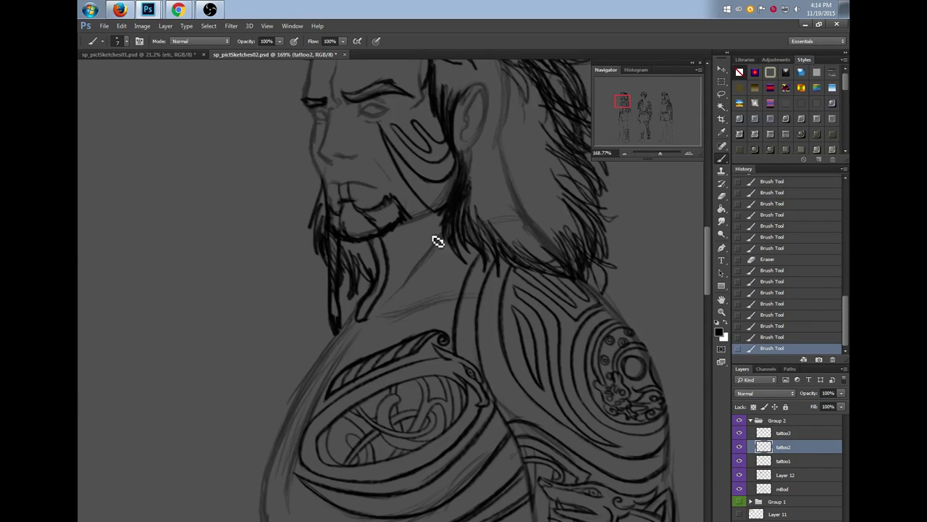
left_click_drag(437, 231, 402, 279)
key("e")
left_click(394, 292)
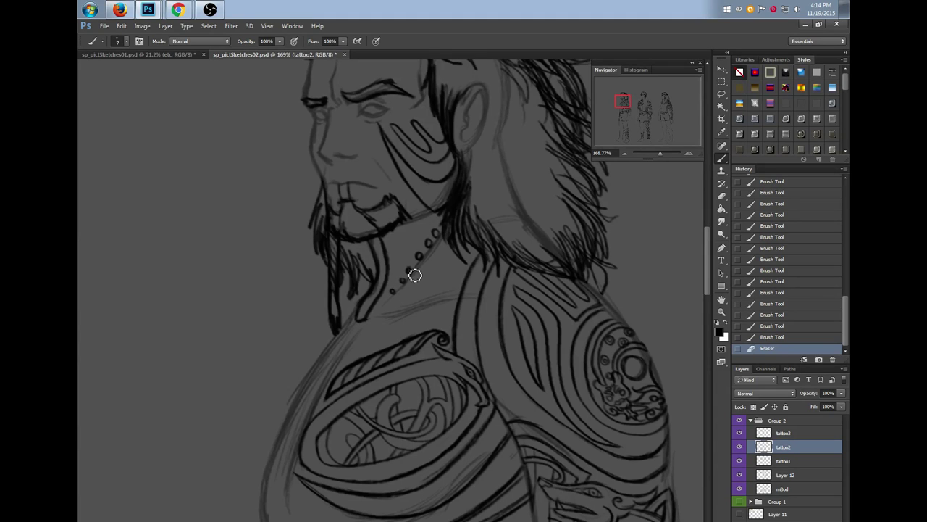
left_click(412, 274)
Check the tattoo1 lines and draw short curved bands on that layer along the outer edge of the first figure's far upper arm
left_click_drag(708, 286, 708, 302)
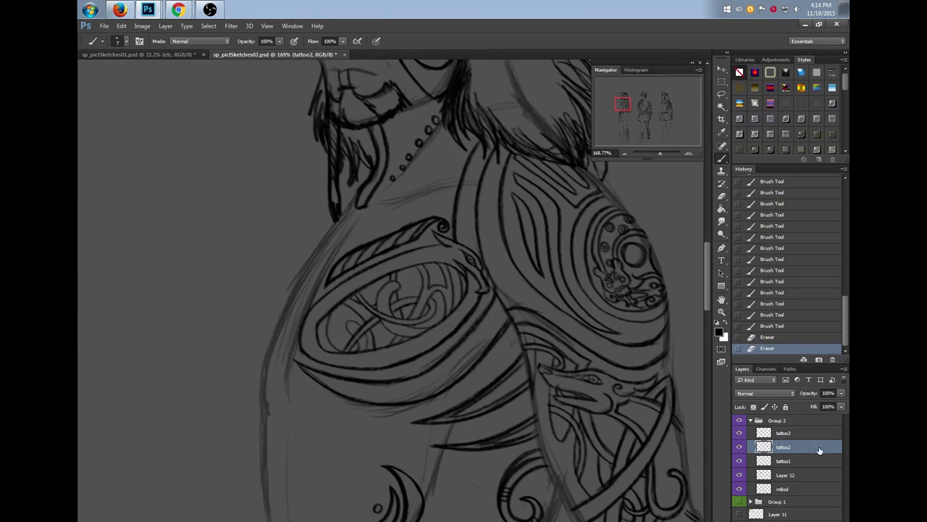
left_click(802, 464)
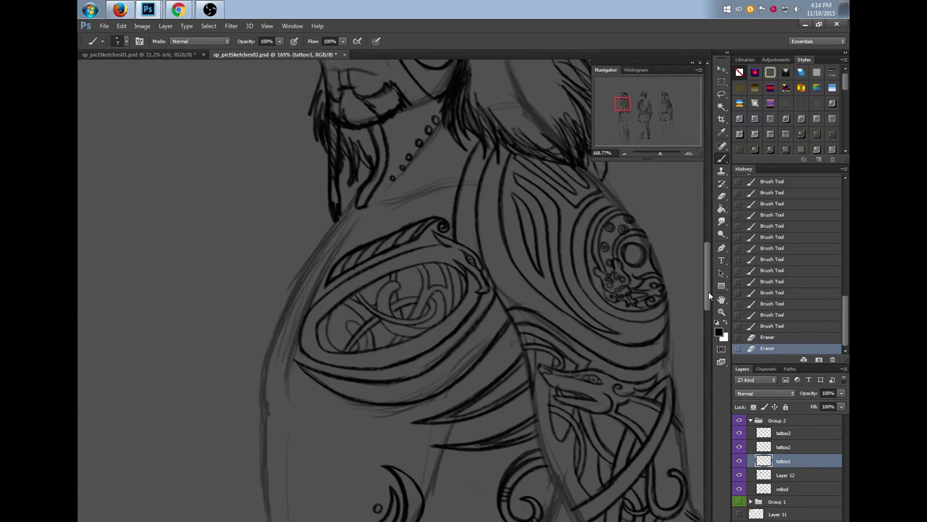
left_click_drag(709, 292, 709, 289)
left_click(740, 464)
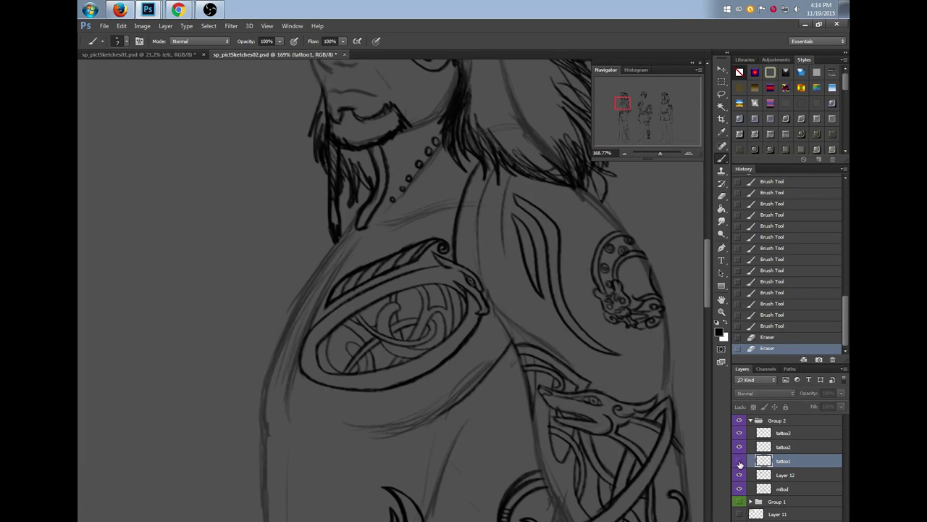
left_click(740, 463)
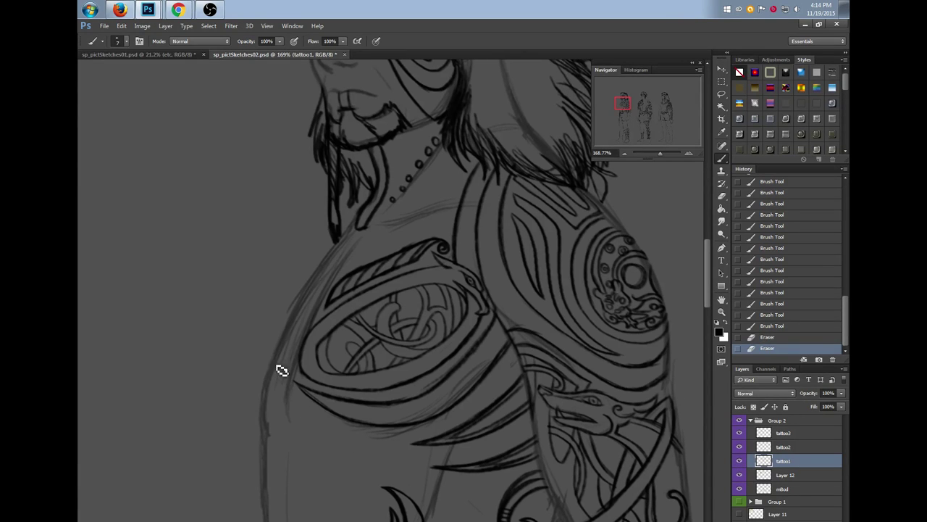
mouse_move(271, 398)
left_mouse_down()
mouse_move(279, 386)
mouse_move(274, 398)
left_mouse_up()
left_click_drag(264, 406, 288, 367)
mouse_move(284, 370)
left_mouse_down()
mouse_move(289, 338)
mouse_move(289, 356)
mouse_move(268, 385)
left_mouse_up()
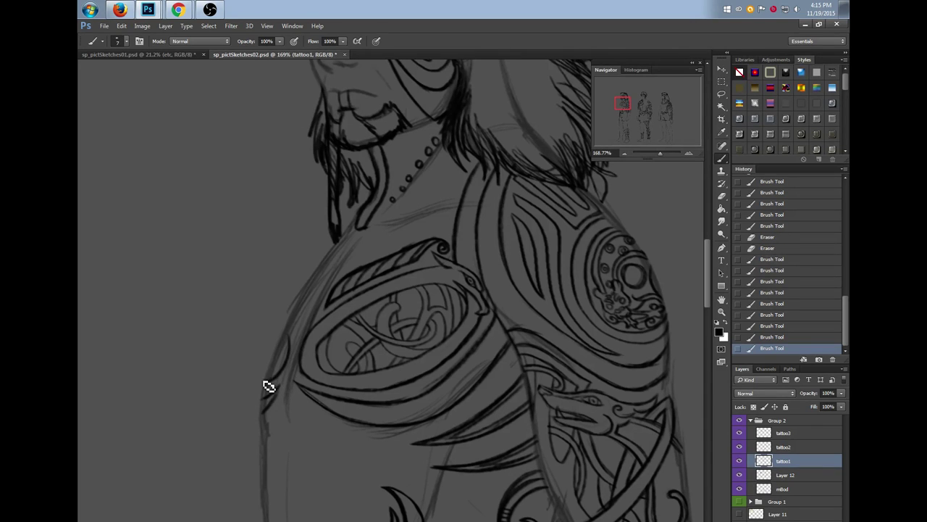
mouse_move(287, 355)
left_mouse_down()
mouse_move(268, 383)
mouse_move(261, 378)
left_mouse_up()
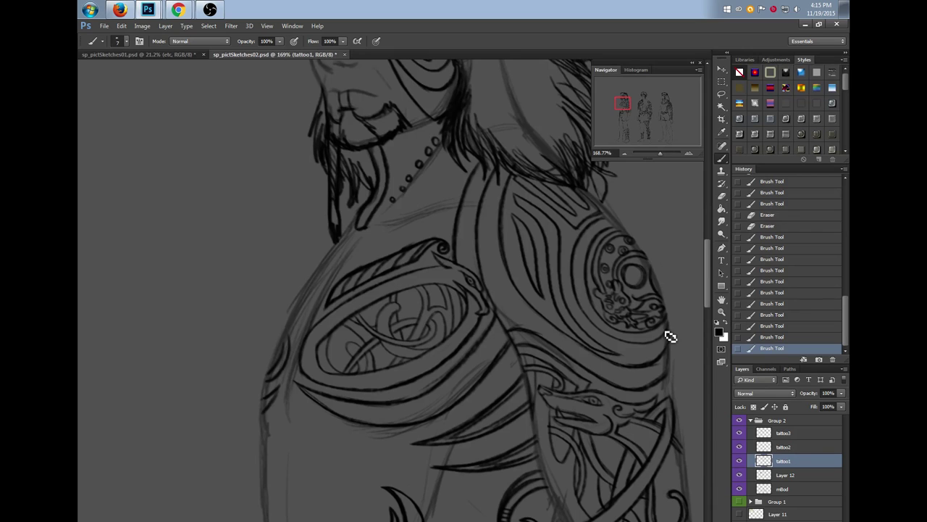
Compare the tattoo2 and tattoo3 lines, then draw a small pointed mark on tattoo3 at the far shoulder's edge above the bands
left_click(739, 448)
left_click(740, 448)
left_click(740, 434)
left_click(739, 433)
left_click(790, 431)
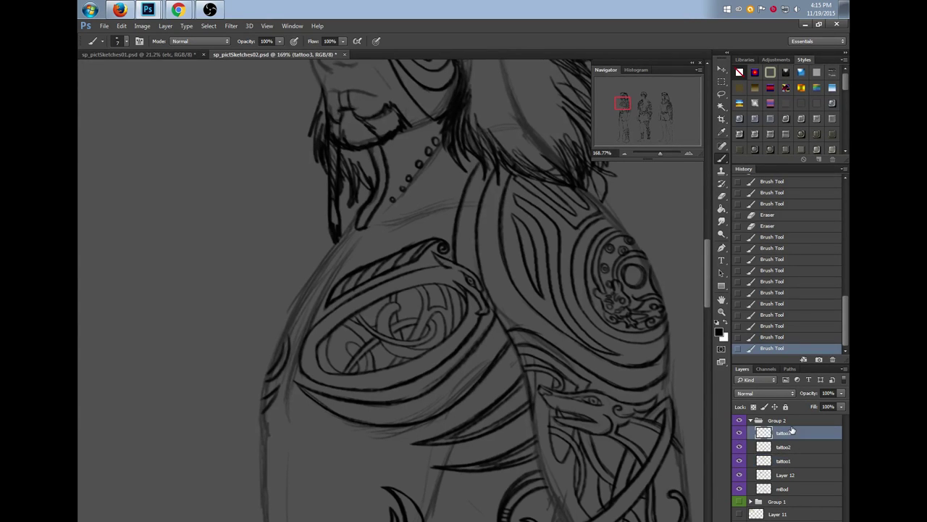
mouse_move(301, 309)
left_mouse_down()
mouse_move(306, 295)
mouse_move(297, 322)
left_mouse_up()
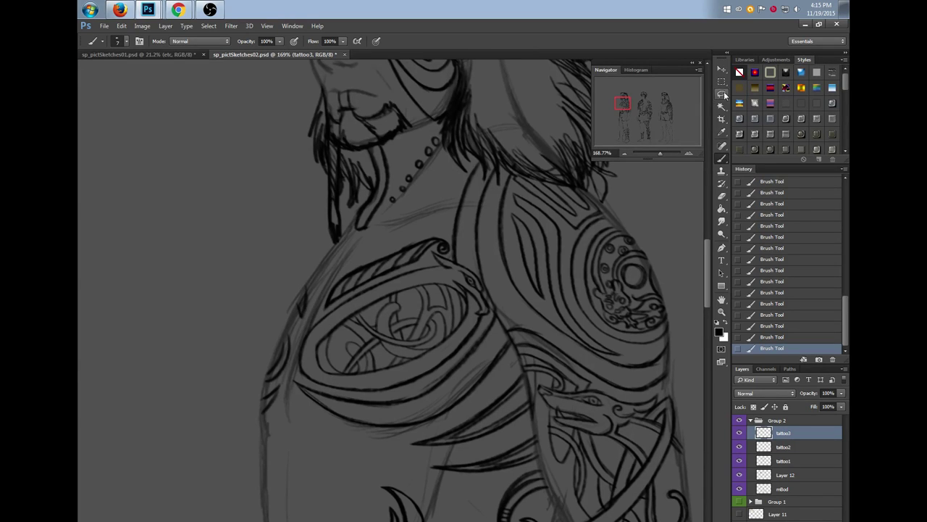
left_click_drag(707, 255, 709, 257)
Erase part of the far upper arm's curves on tattoo1 and draw replacement arcs along the arm's edge on tattoo2
left_click(800, 448)
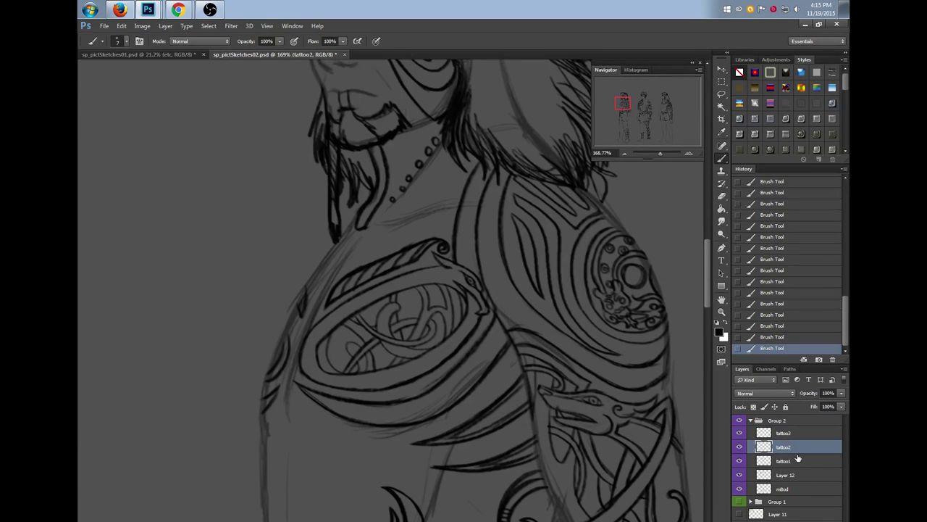
left_click(800, 461)
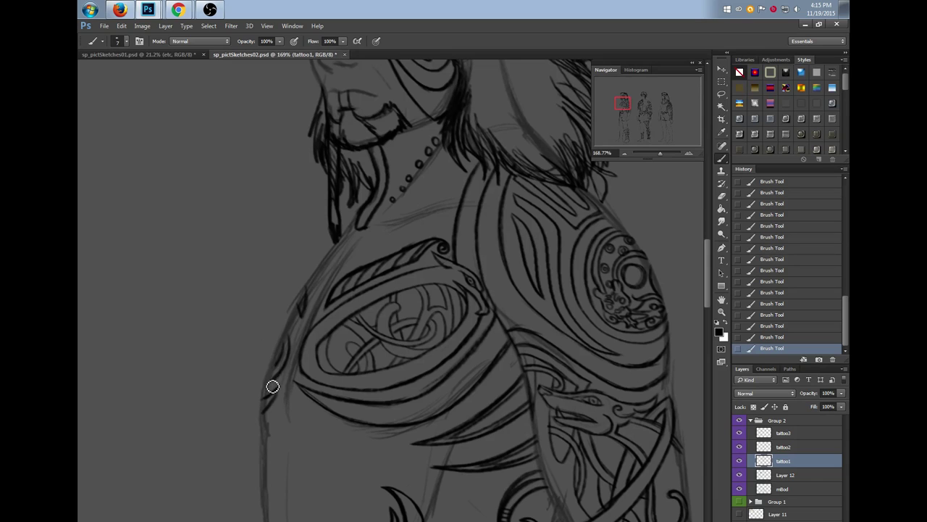
key("e")
left_click_drag(289, 371, 293, 355)
left_click(795, 448)
mouse_move(268, 391)
left_mouse_down()
mouse_move(286, 343)
mouse_move(273, 390)
mouse_move(289, 341)
left_mouse_up()
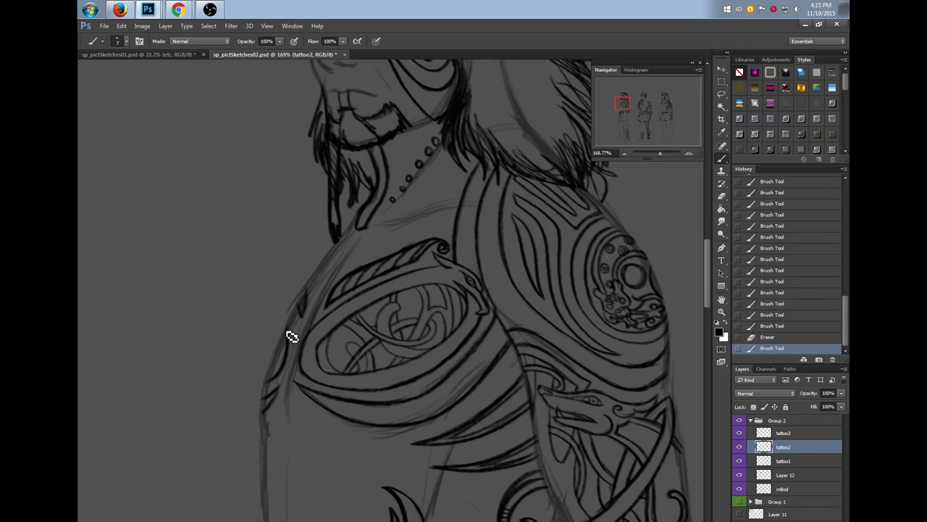
left_click_drag(271, 374, 286, 329)
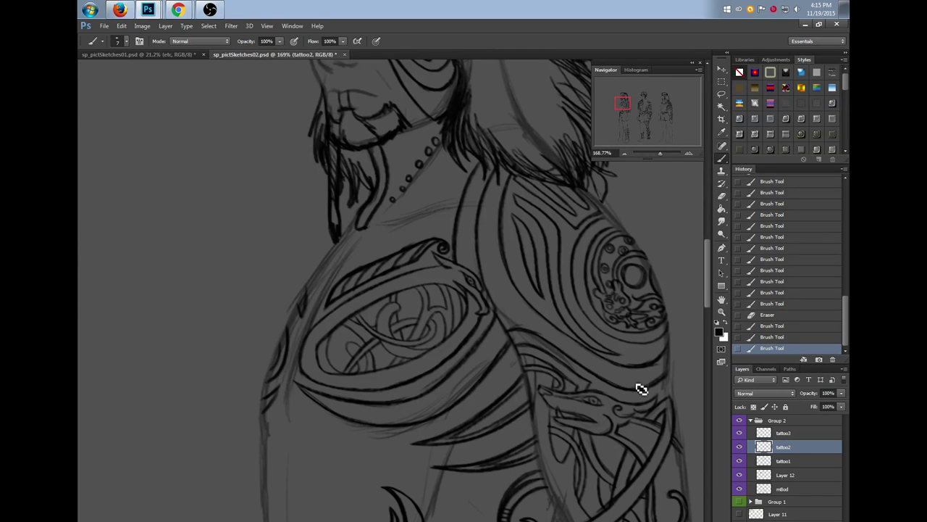
Touch up the small pointed mark on the far shoulder's edge on the tattoo3 layer
left_click(786, 434)
left_click_drag(306, 306, 309, 293)
left_click_drag(308, 293, 302, 329)
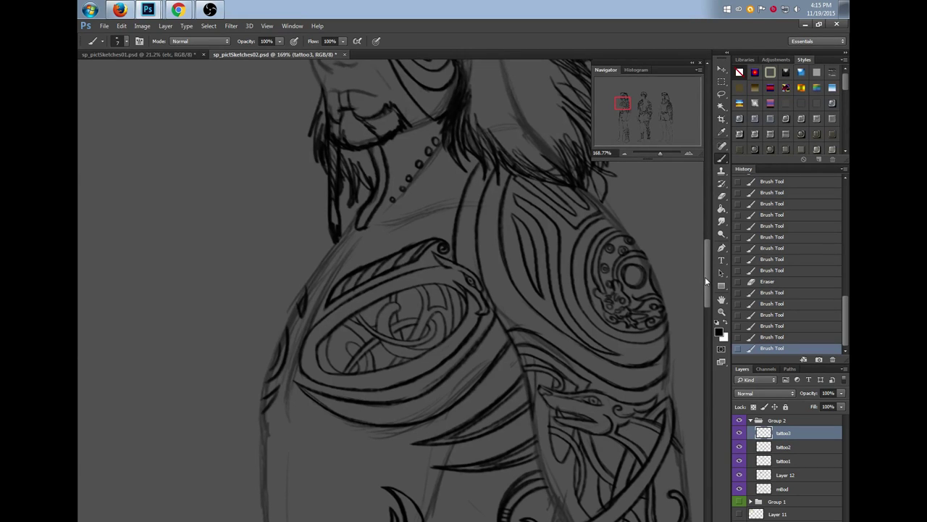
Examine which lines on the first figure's lower leg belong to the tattoo1, tattoo2 and tattoo3 layers
scroll(707, 283, "down", 2)
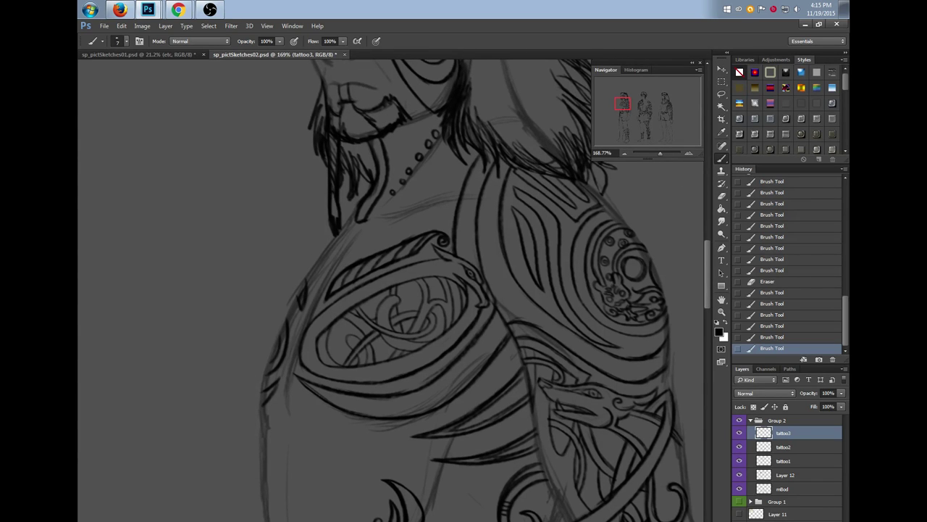
left_click_drag(707, 261, 707, 392)
scroll(707, 377, "right", 5)
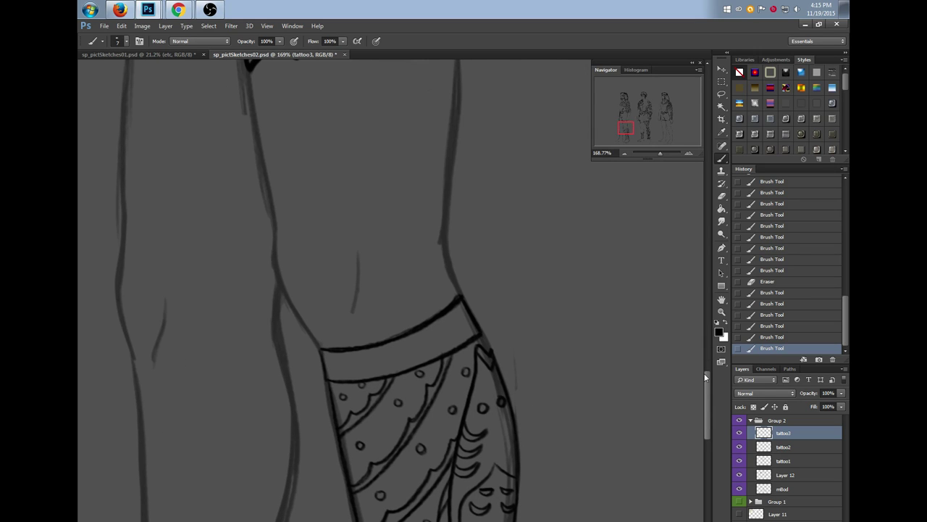
left_click_drag(658, 154, 656, 154)
left_click_drag(707, 378, 707, 366)
scroll(391, 290, "left", 2)
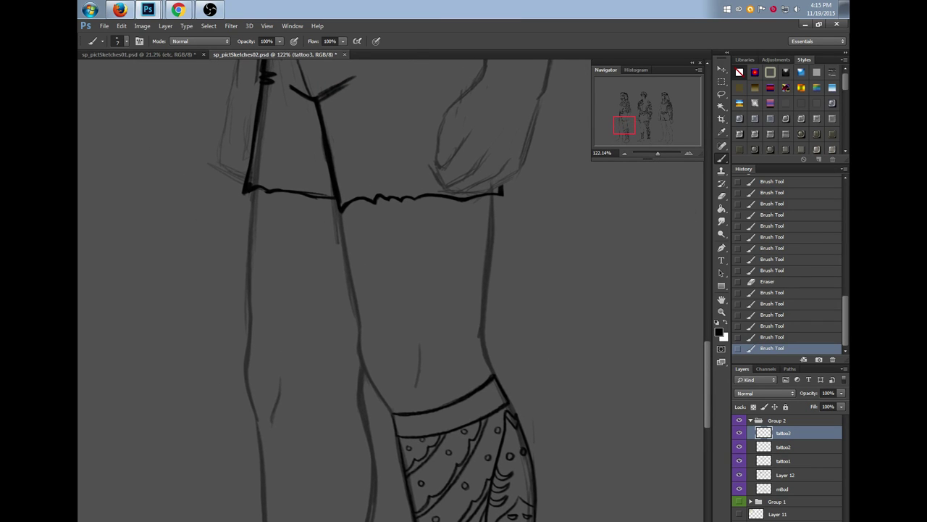
left_click(786, 461)
left_click(794, 438)
left_click(792, 462)
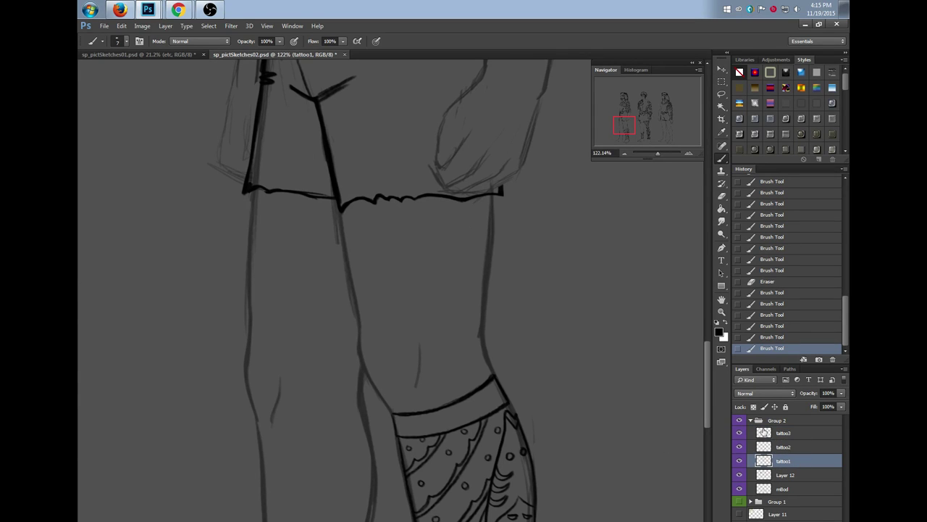
left_click_drag(739, 433, 741, 447)
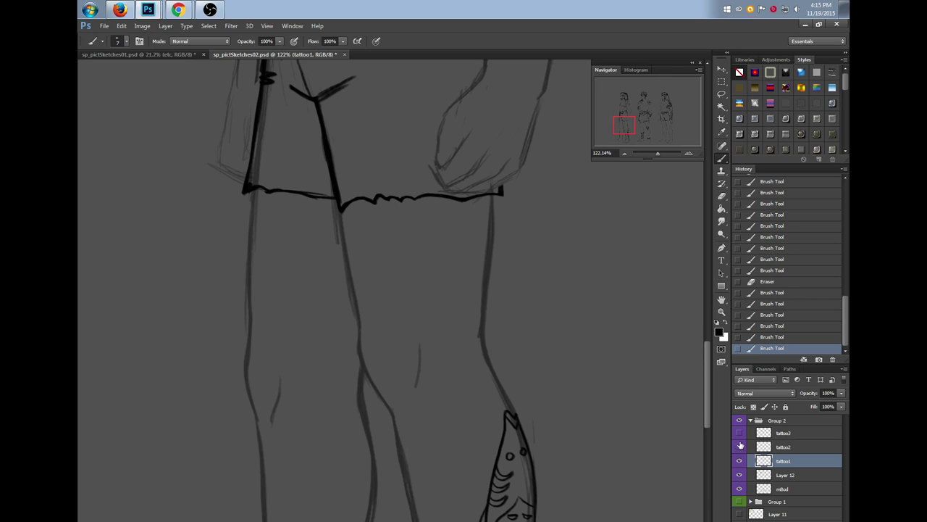
left_click(799, 450)
left_click(795, 464)
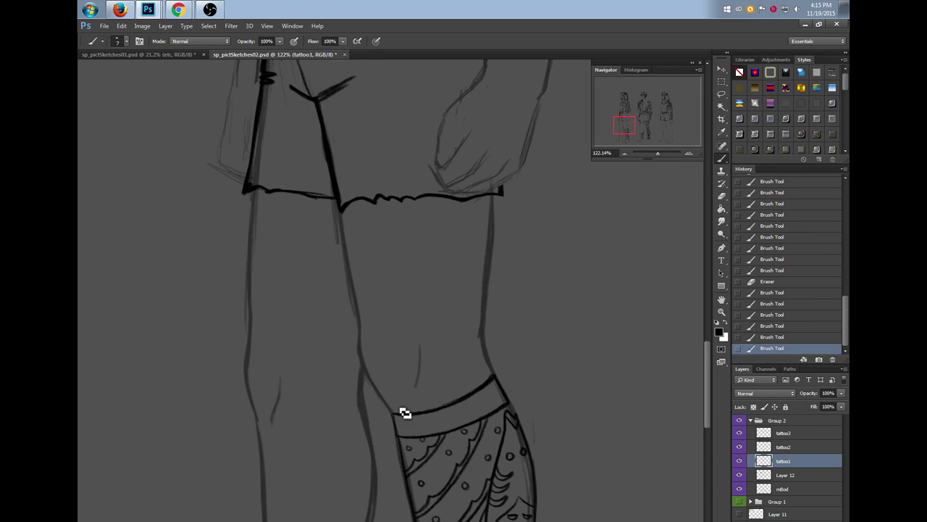
Draw a tall horn-shaped crescent on tattoo1 across the front of the tattooed leg's knee, just above the calf band
mouse_move(388, 406)
left_mouse_down()
mouse_move(410, 403)
mouse_move(401, 411)
left_mouse_up()
left_click_drag(401, 411, 420, 398)
mouse_move(419, 313)
left_mouse_down()
mouse_move(418, 391)
mouse_move(393, 410)
left_mouse_up()
mouse_move(421, 315)
left_mouse_down()
mouse_move(425, 352)
mouse_move(404, 410)
mouse_move(391, 406)
left_mouse_up()
mouse_move(416, 308)
left_mouse_down()
mouse_move(397, 389)
mouse_move(362, 341)
mouse_move(373, 380)
mouse_move(366, 357)
mouse_move(378, 377)
mouse_move(370, 361)
mouse_move(412, 374)
left_mouse_up()
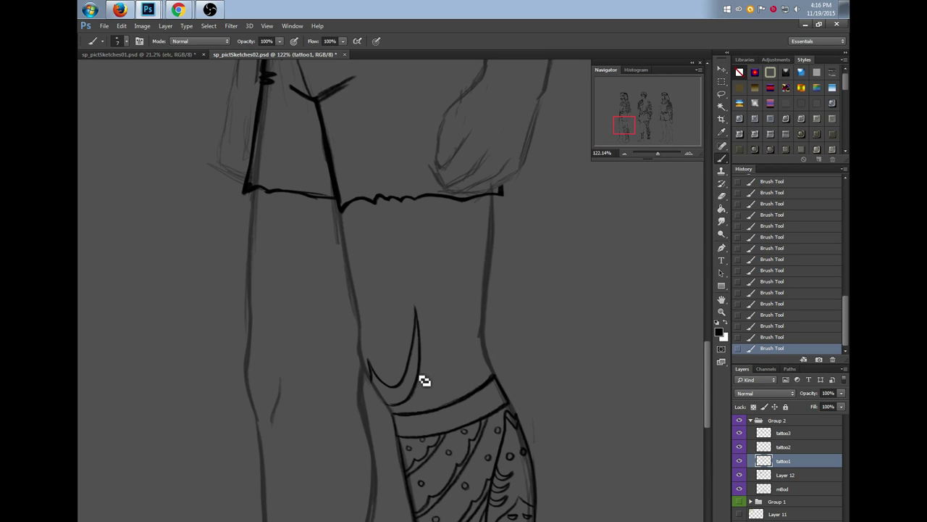
Draw a peaked curve with a scalloped edge above the calf band on tattoo2, and a small pointed mark at the knee's front edge on tattoo3
left_click(788, 449)
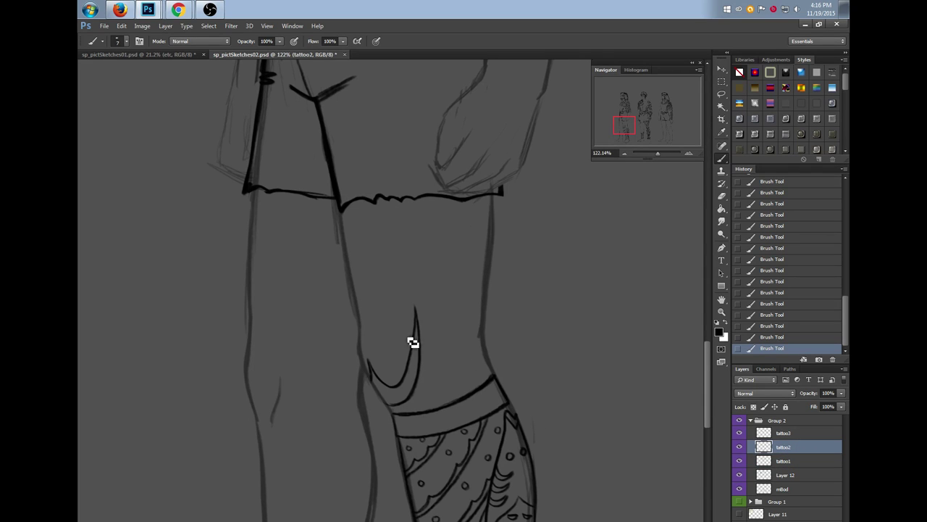
left_click_drag(425, 355, 421, 388)
left_click_drag(425, 355, 416, 399)
left_click_drag(425, 357, 447, 380)
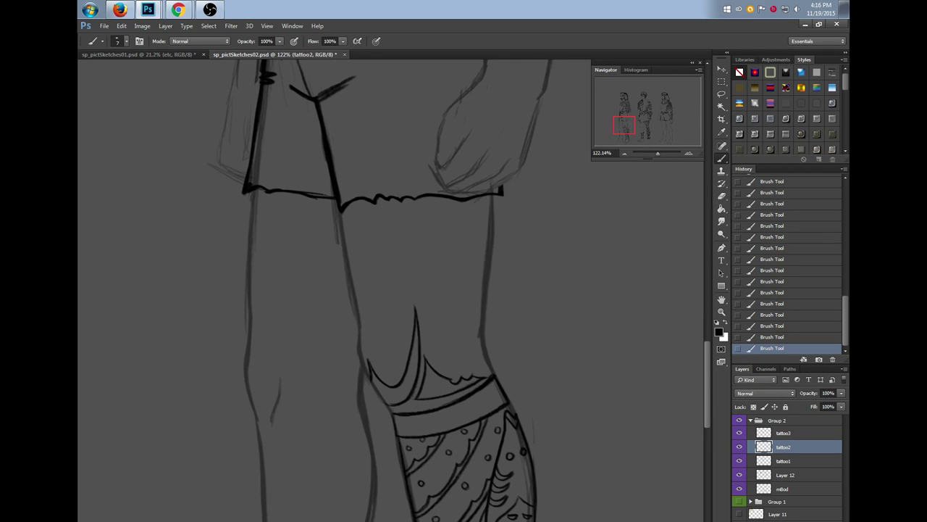
left_click_drag(490, 385, 500, 375)
left_click(799, 435)
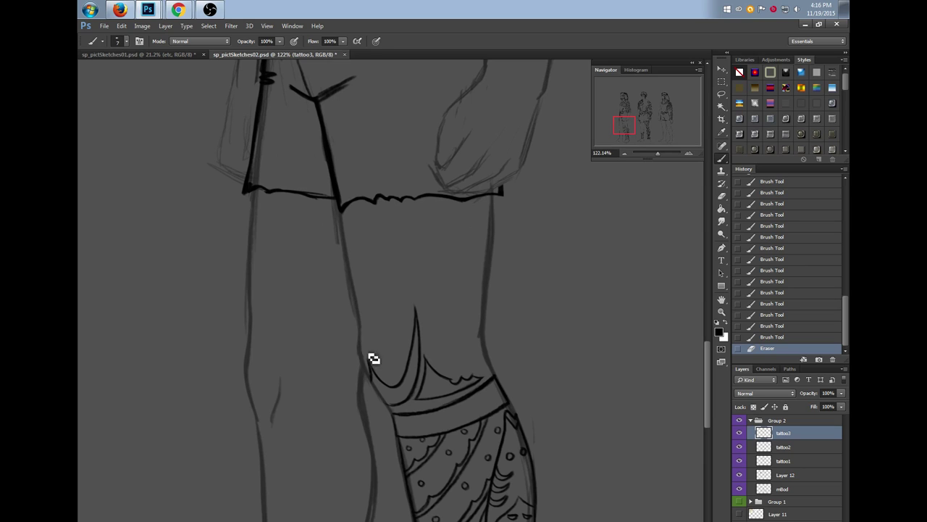
mouse_move(365, 344)
left_mouse_down()
mouse_move(368, 358)
mouse_move(376, 346)
mouse_move(368, 356)
left_mouse_up()
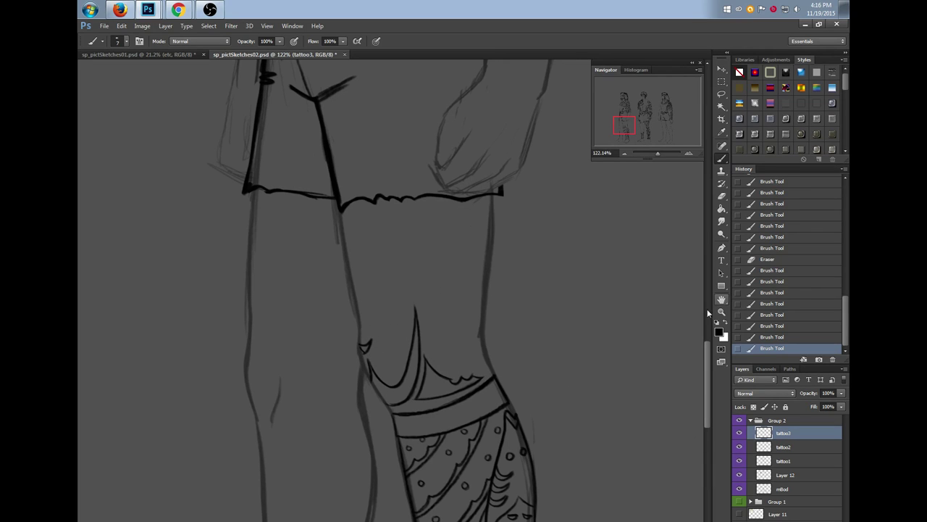
Try a looped knot pattern inside the band below the knee on the tattoo1 layer
left_click(796, 462)
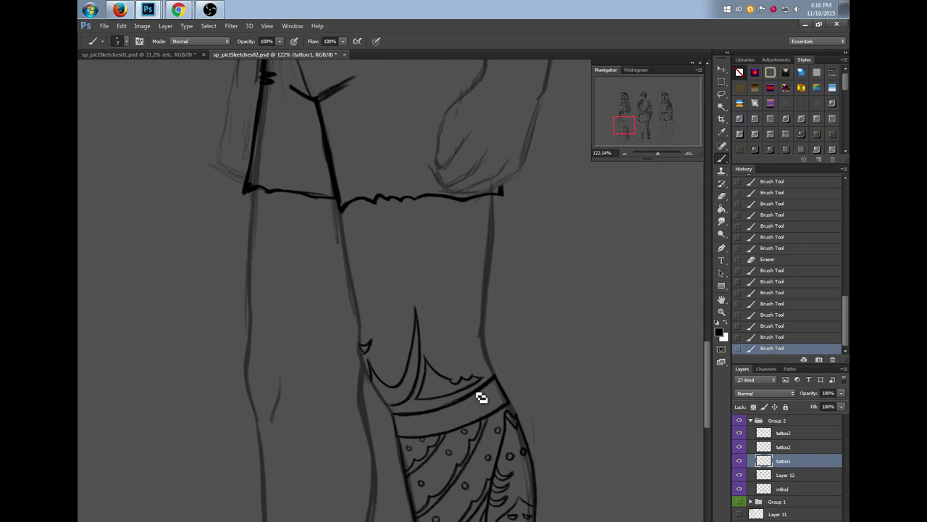
left_click_drag(406, 428, 414, 430)
left_click(410, 435)
left_click(423, 425)
left_click(412, 427)
left_click(411, 426)
left_click(410, 426)
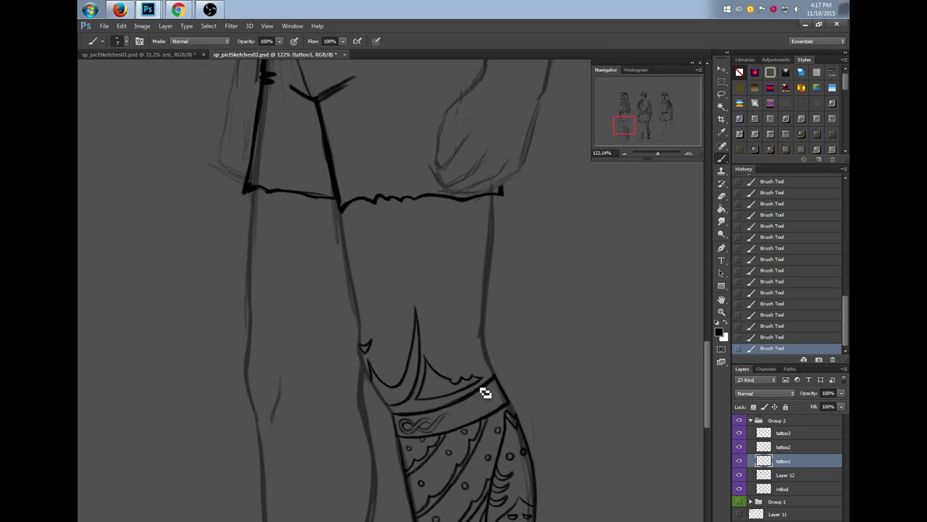
left_click_drag(421, 425, 442, 417)
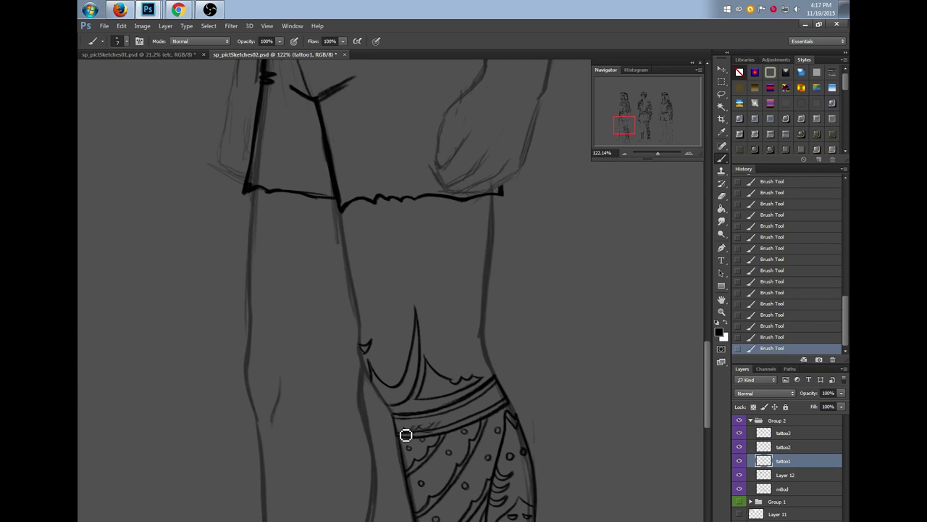
Clear the knot remnants from the band below the knee and draw inner border lines along that band and the ankle band on tattoo1
mouse_move(412, 432)
left_mouse_down()
mouse_move(459, 435)
mouse_move(452, 433)
mouse_move(468, 427)
left_mouse_up()
left_click_drag(708, 359, 710, 411)
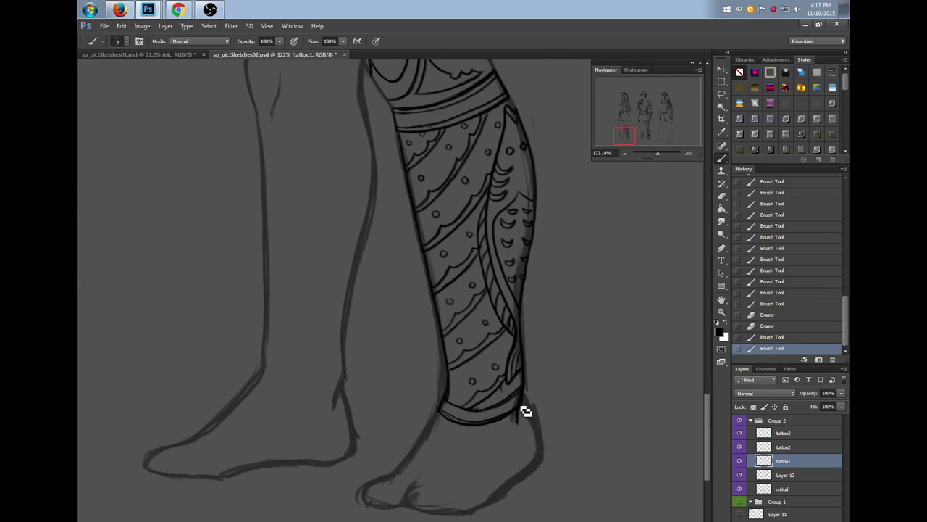
mouse_move(441, 411)
left_mouse_down()
mouse_move(477, 420)
mouse_move(521, 404)
left_mouse_up()
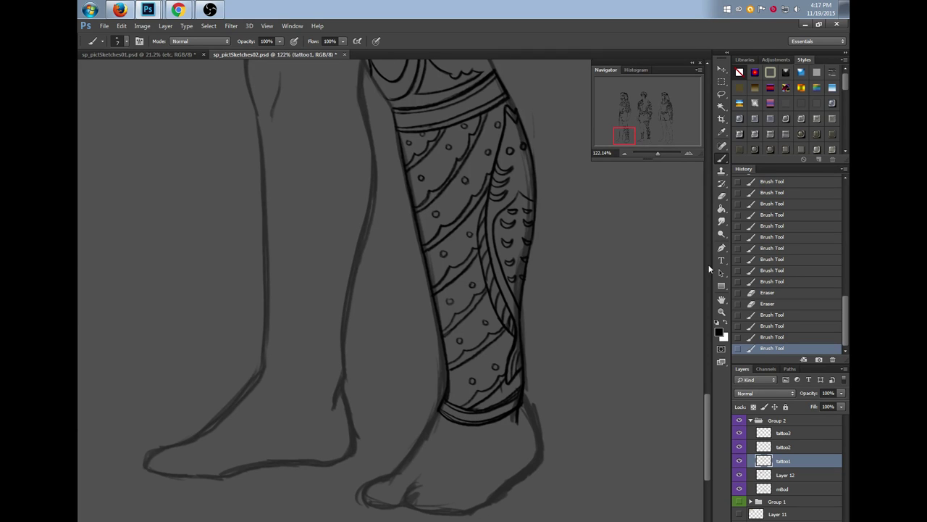
Draw pairs of short crossbars at intervals along the band below the knee on the tattoo3 layer
left_click_drag(708, 409, 708, 371)
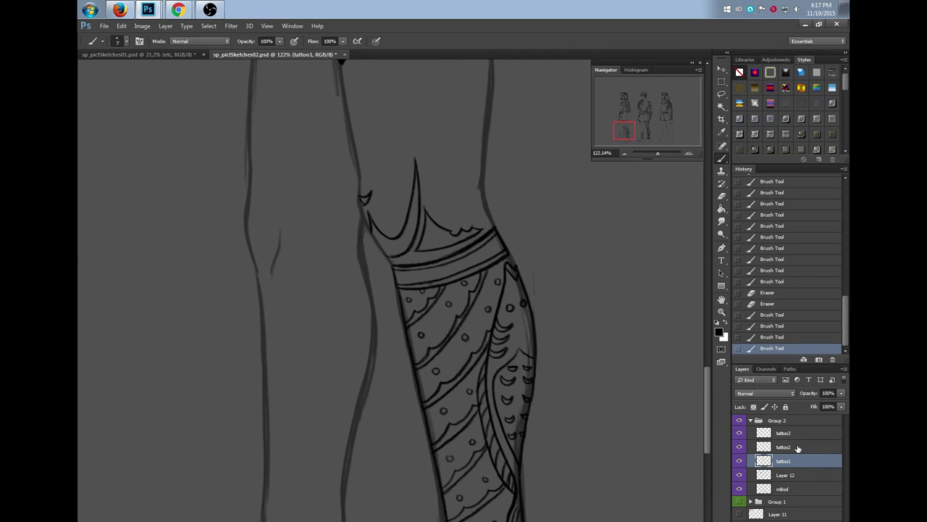
left_click(798, 449)
left_click(796, 434)
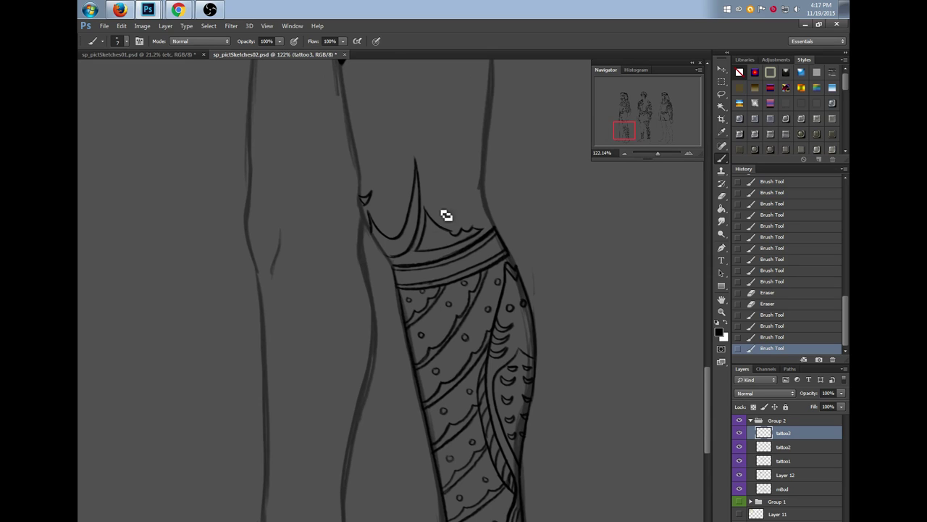
mouse_move(415, 271)
left_mouse_down()
mouse_move(410, 283)
mouse_move(433, 283)
left_mouse_up()
mouse_move(439, 267)
left_mouse_down()
mouse_move(435, 281)
mouse_move(453, 278)
left_mouse_up()
mouse_move(461, 261)
left_mouse_down()
mouse_move(457, 275)
mouse_move(472, 268)
left_mouse_up()
mouse_move(479, 253)
left_mouse_down()
mouse_move(475, 268)
mouse_move(490, 260)
left_mouse_up()
mouse_move(496, 243)
left_mouse_down()
mouse_move(494, 260)
mouse_move(502, 259)
left_mouse_up()
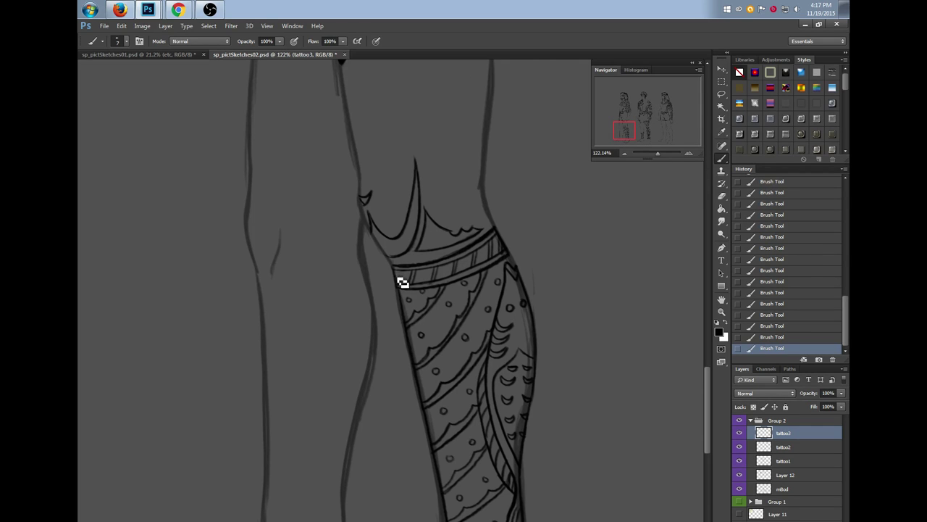
Fill the ankle band with matching short slanted crossbars on the tattoo3 layer
left_click_drag(707, 382, 704, 408)
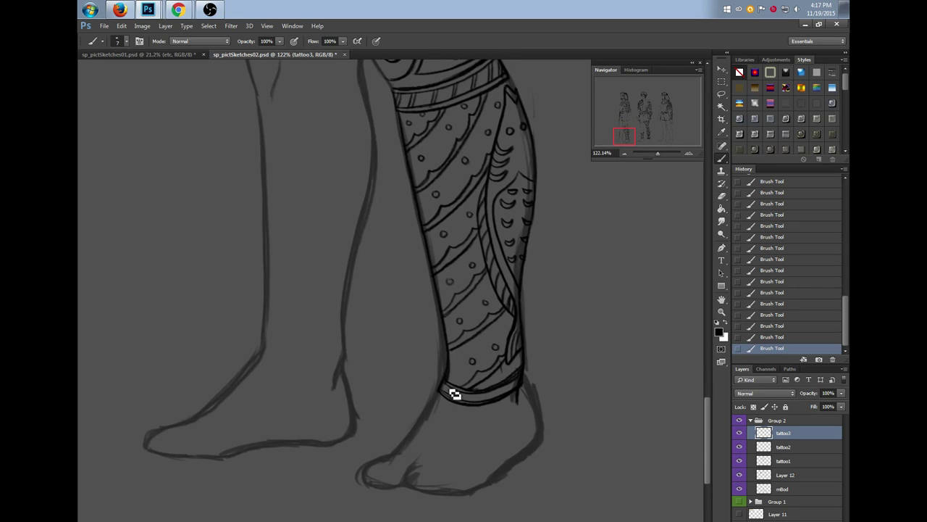
mouse_move(450, 386)
left_mouse_down()
mouse_move(446, 395)
mouse_move(465, 402)
mouse_move(493, 403)
mouse_move(507, 389)
mouse_move(508, 400)
left_mouse_up()
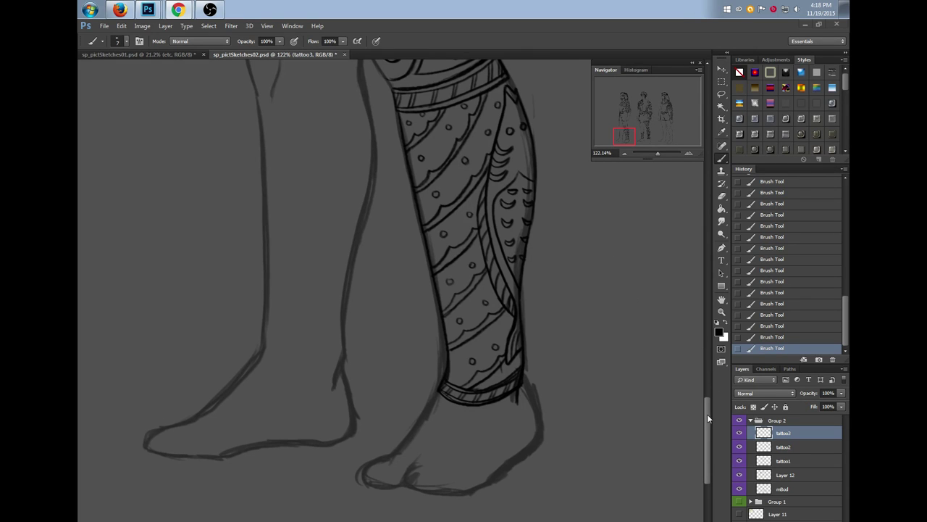
mouse_move(708, 419)
left_mouse_down()
mouse_move(707, 408)
mouse_move(709, 426)
left_mouse_up()
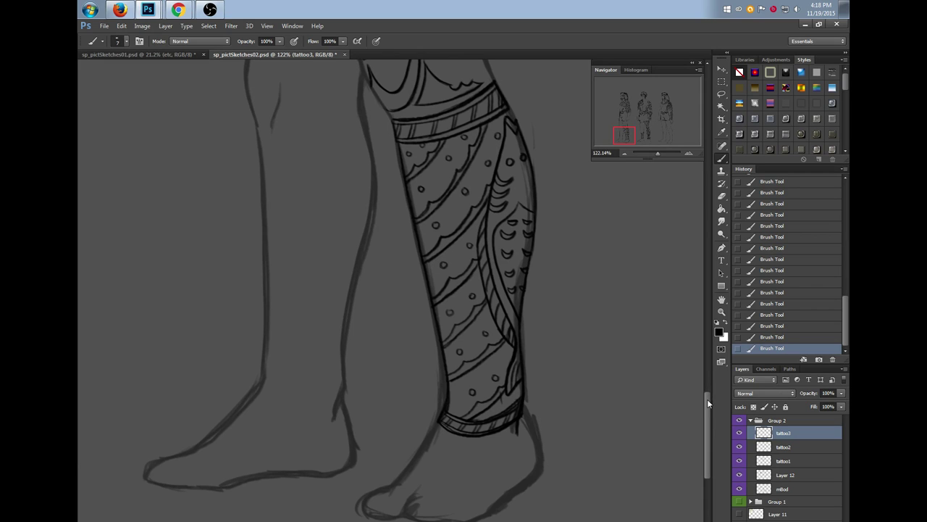
Compare the tattoo3, tattoo2 and tattoo1 lines around the knee by hiding and showing one layer at a time
left_click_drag(707, 401, 707, 359)
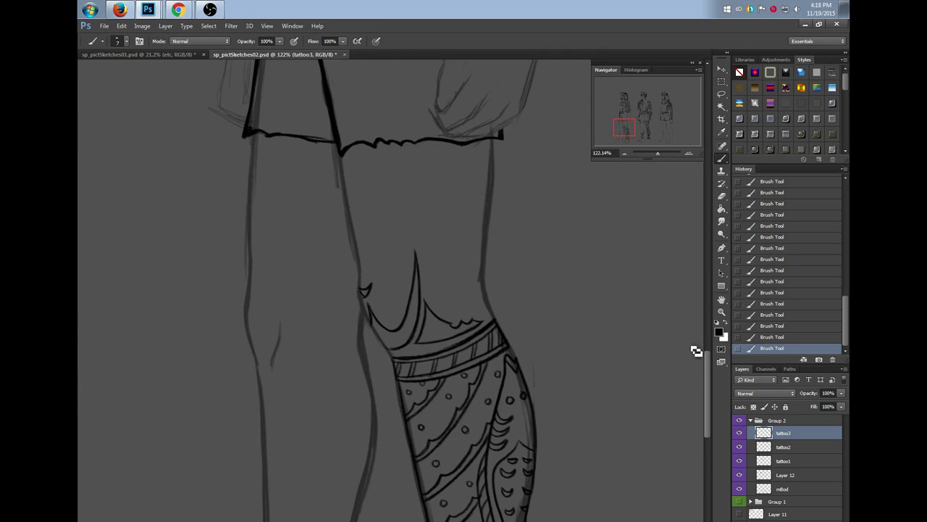
left_click_drag(708, 397, 709, 382)
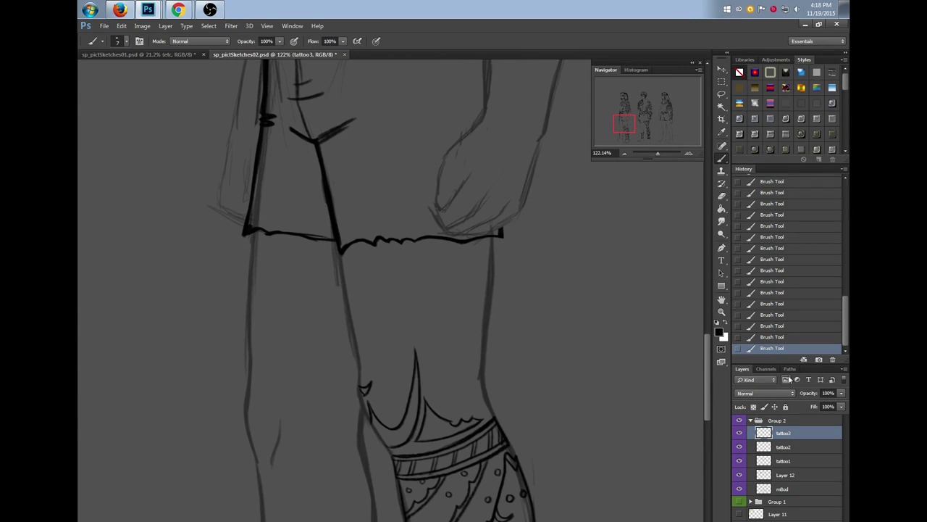
left_click(739, 435)
left_click(739, 435)
left_click(739, 447)
left_click(740, 448)
left_click(740, 462)
left_click(740, 462)
Check the leg with tattoo2 and tattoo3 hidden, then draw a small circle on tattoo3 above the pointed mark at the knee's front edge
left_click_drag(739, 433, 740, 447)
mouse_move(708, 354)
left_mouse_down()
mouse_move(711, 391)
mouse_move(710, 360)
left_mouse_up()
left_click(739, 446)
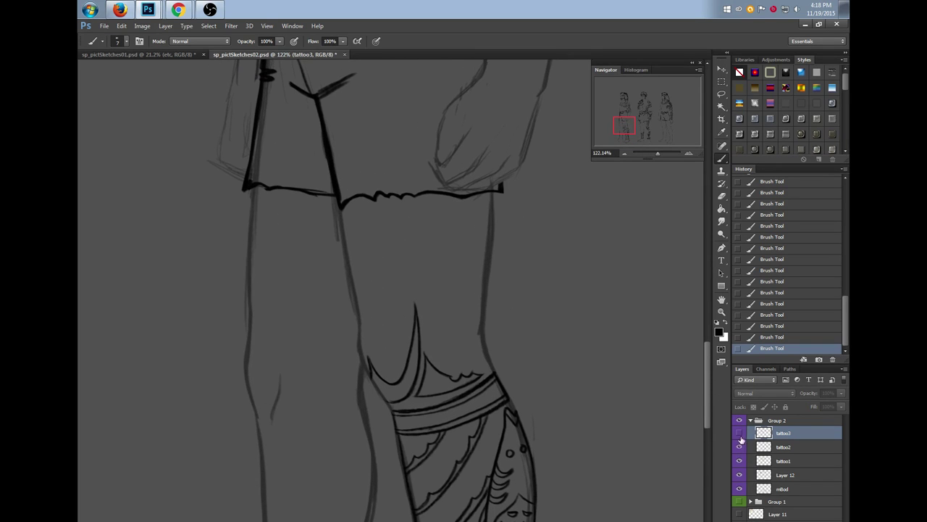
left_click(740, 433)
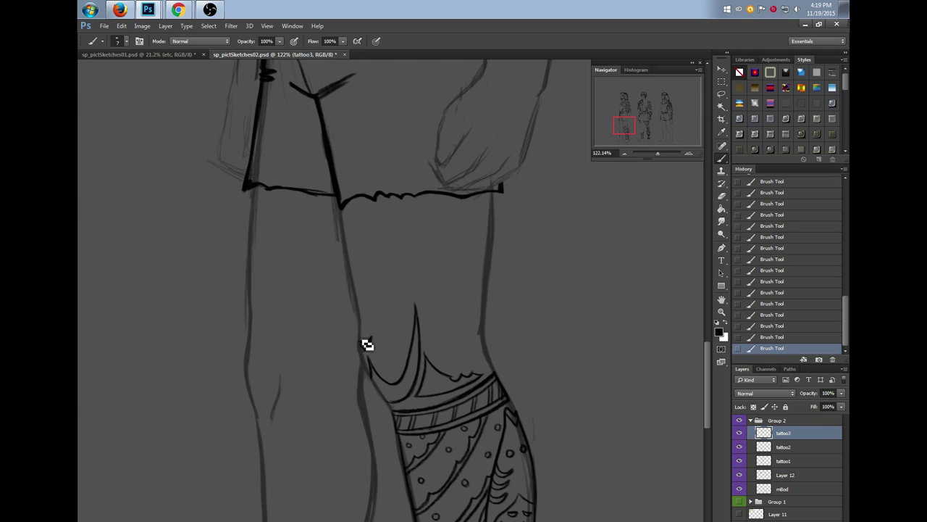
left_click_drag(366, 337, 368, 336)
Hide tattoo3 and draw a double-lined, pointed curve on tattoo2 sweeping from the back edge of the thigh down to the scalloped shape
scroll(710, 367, "up", 1)
scroll(710, 367, "up", 2)
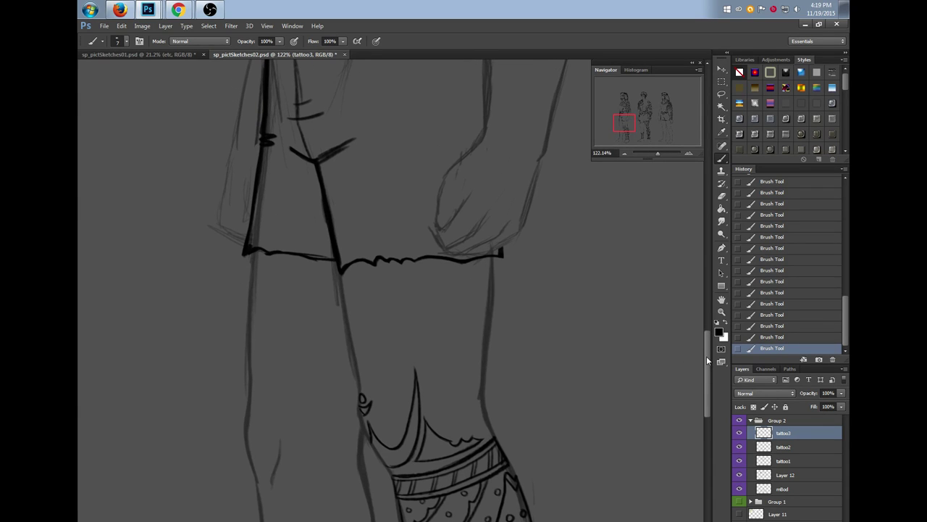
left_click(797, 449)
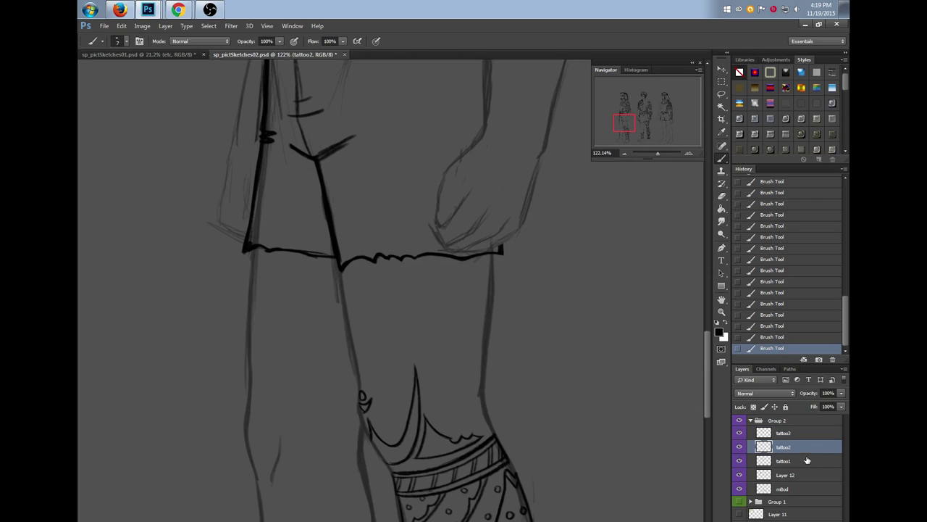
left_click(740, 433)
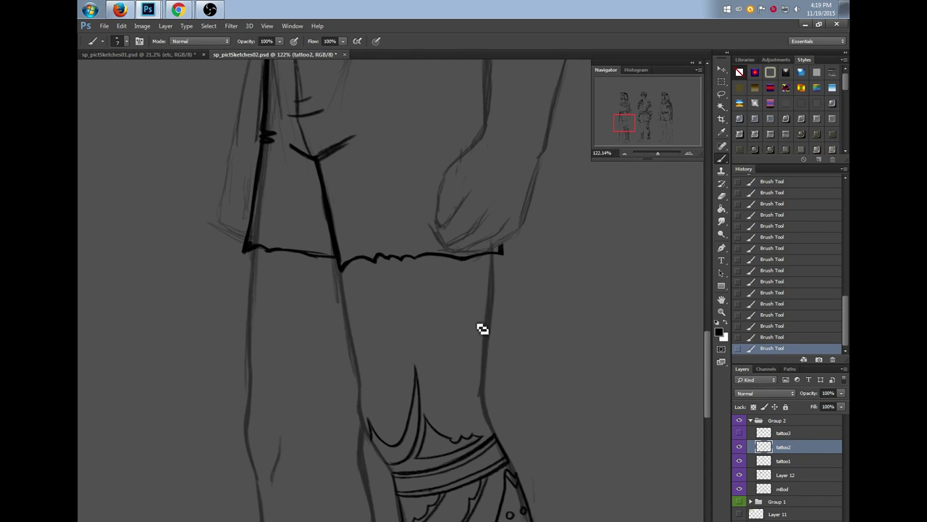
mouse_move(487, 323)
left_mouse_down()
mouse_move(450, 368)
mouse_move(437, 418)
mouse_move(480, 437)
mouse_move(498, 429)
left_mouse_up()
mouse_move(488, 320)
left_mouse_down()
mouse_move(457, 374)
mouse_move(445, 411)
mouse_move(491, 424)
left_mouse_up()
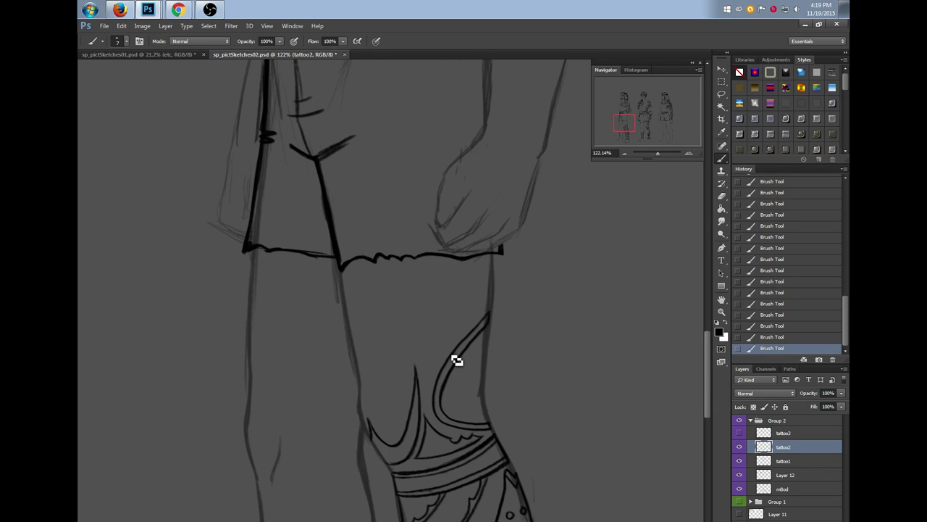
Add an inner curve and finger-like strokes inside the thigh shape on tattoo2, and a small arc with dots near its tip on tattoo3
left_click(740, 432)
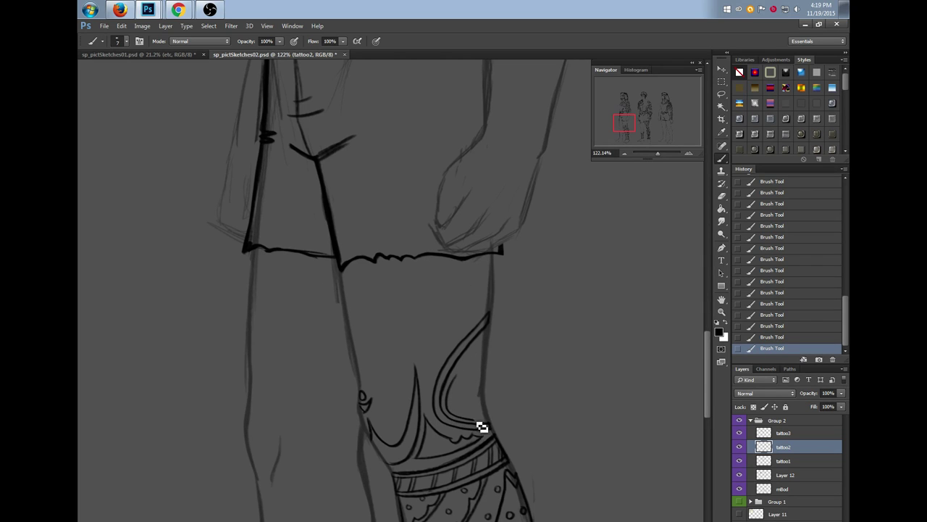
key("ctrl+z")
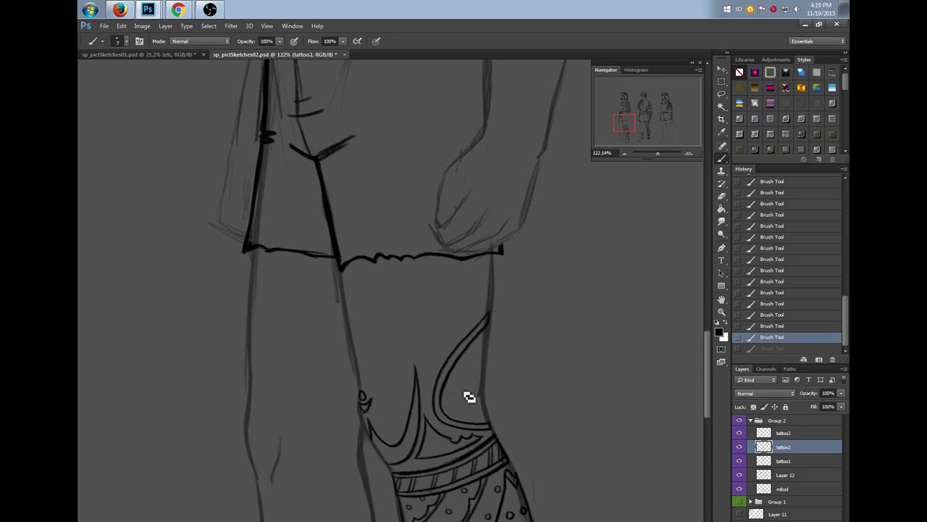
mouse_move(461, 380)
left_mouse_down()
mouse_move(451, 398)
mouse_move(470, 423)
mouse_move(488, 413)
left_mouse_up()
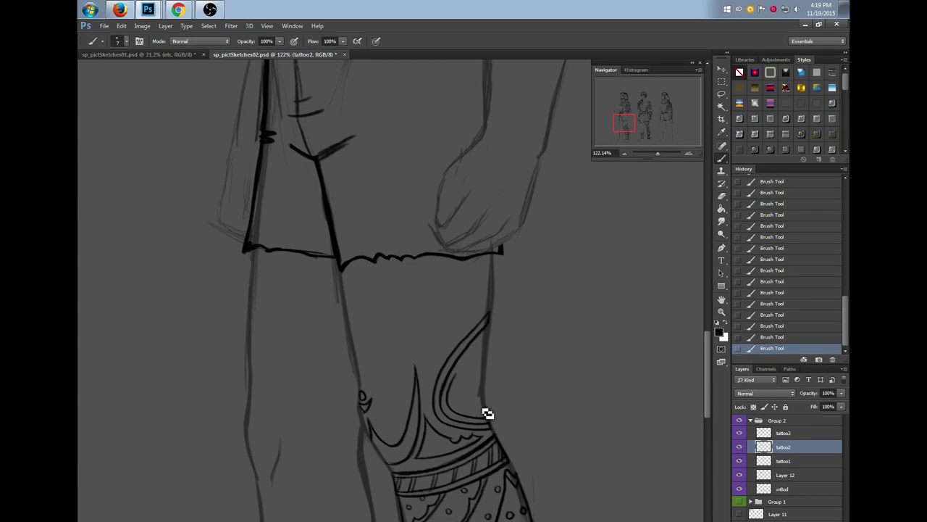
mouse_move(456, 375)
left_mouse_down()
mouse_move(458, 408)
mouse_move(465, 389)
mouse_move(472, 410)
mouse_move(483, 391)
mouse_move(485, 418)
left_mouse_up()
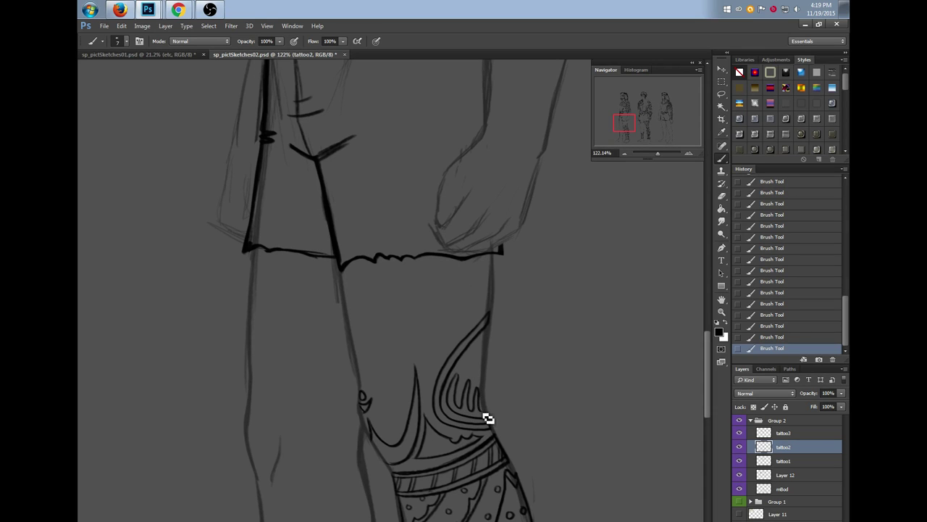
left_click(791, 433)
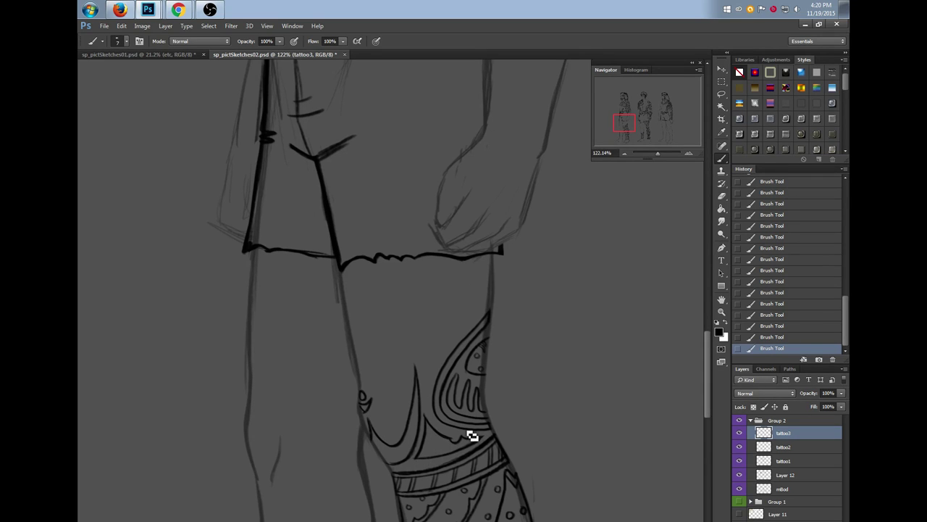
scroll(710, 359, "up", 1)
scroll(710, 358, "up", 2)
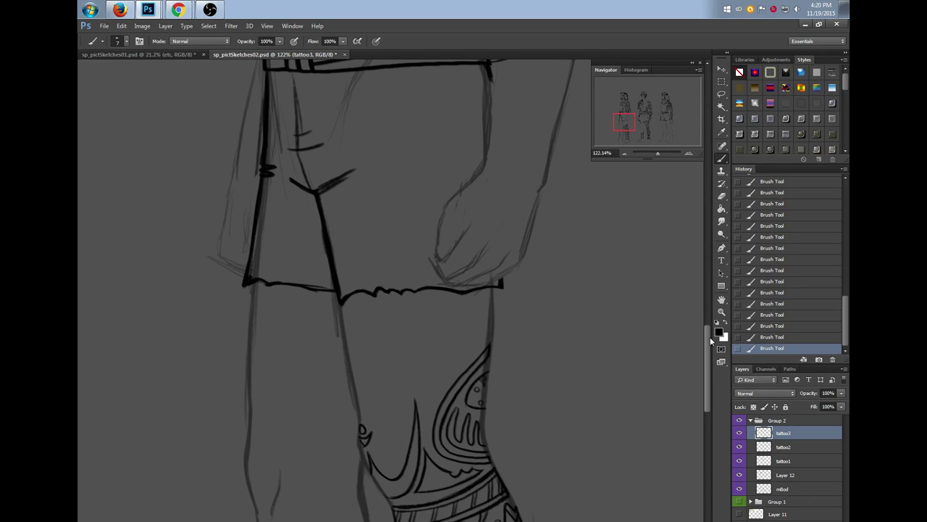
scroll(708, 375, "down", 4)
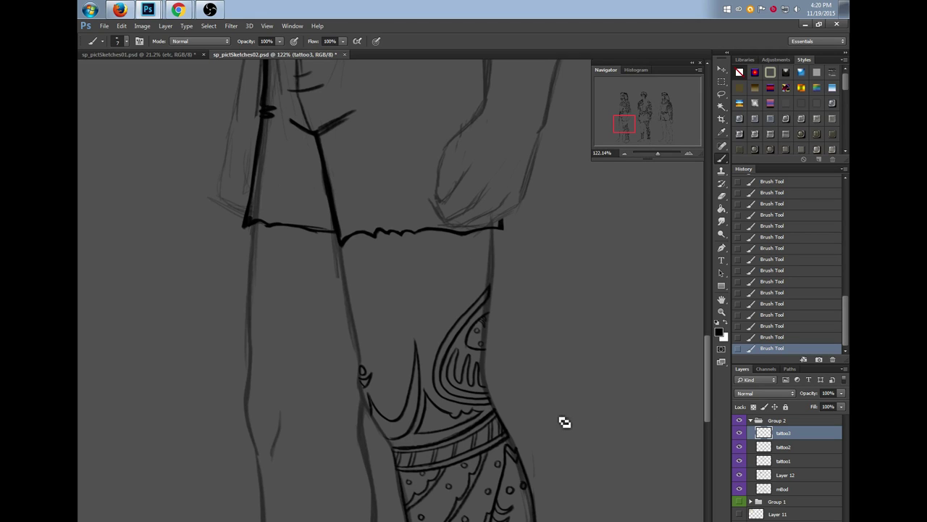
left_click(796, 449)
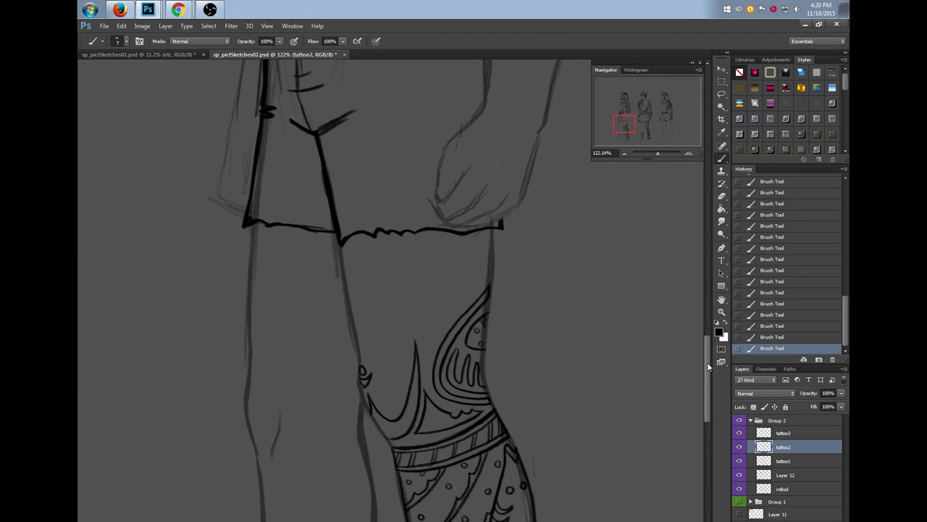
scroll(710, 362, "up", 2)
left_click_drag(710, 363, 707, 375)
left_click_drag(708, 386, 704, 364)
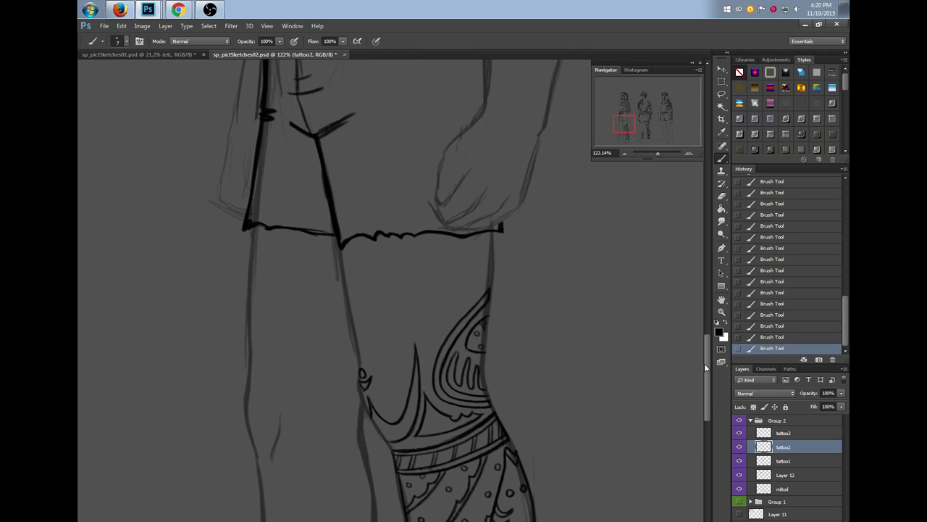
Check the leg and arm tattoo lines by hiding and showing tattoo3 and tattoo2 one at a time
left_click(810, 433)
left_click(740, 433)
left_click(740, 433)
left_click_drag(708, 371, 709, 311)
scroll(391, 290, "right", 3)
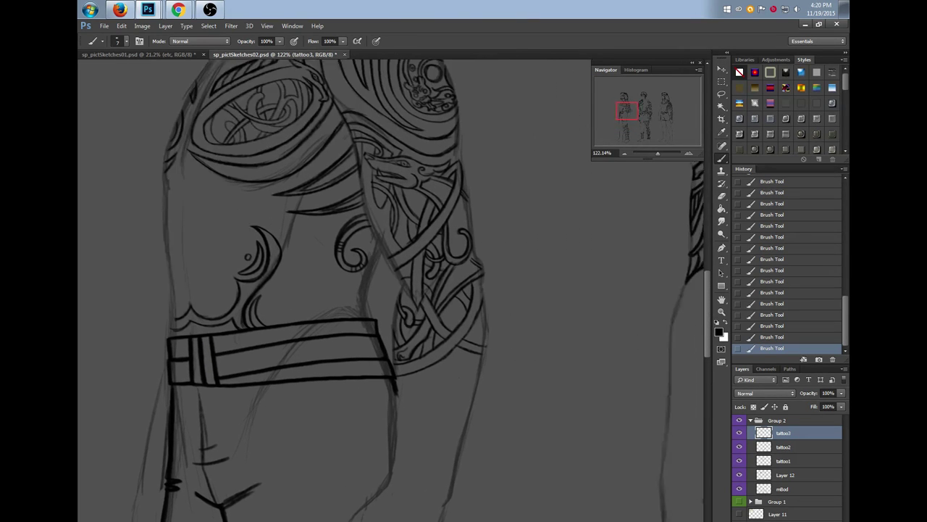
scroll(391, 290, "left", 1)
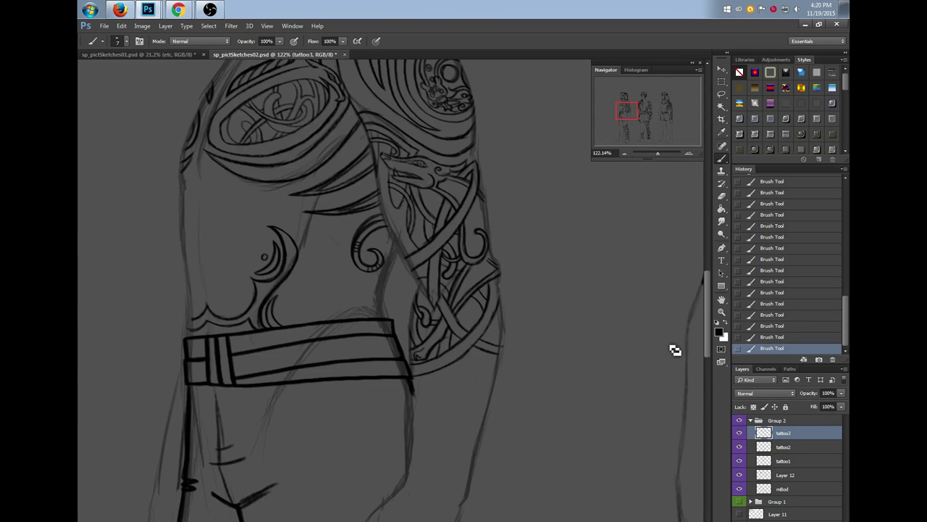
scroll(708, 344, "down", 2)
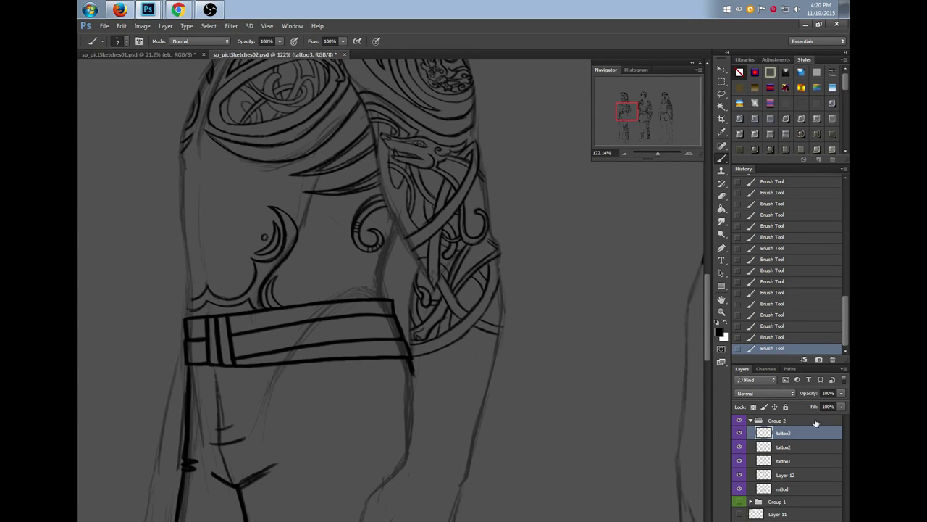
left_click(789, 446)
left_click(739, 448)
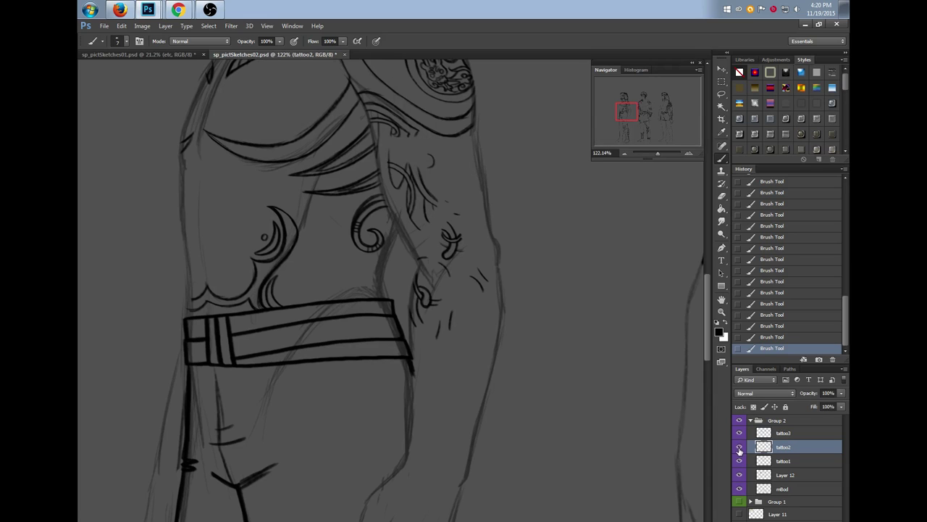
left_click(740, 447)
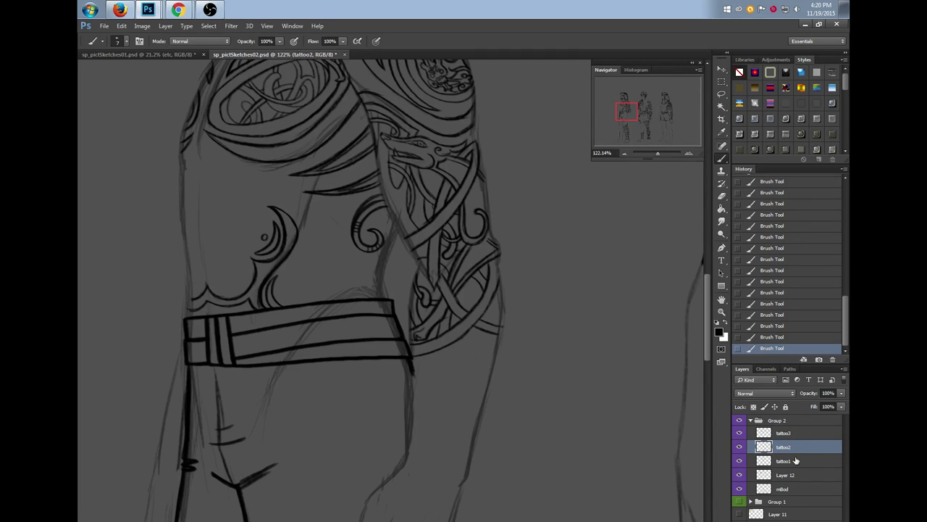
left_click(740, 432)
left_click(740, 432)
left_click(781, 433)
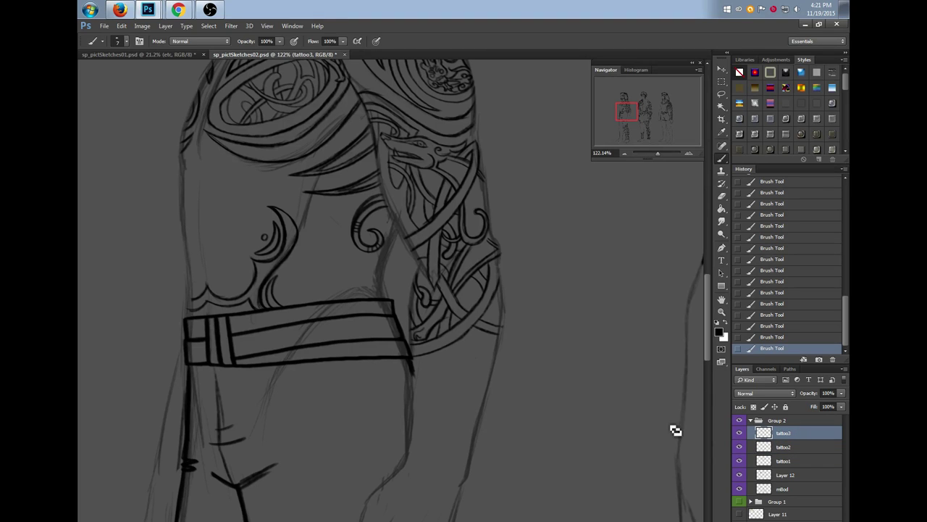
Lasso the arm tattoo lines on tattoo3, cut them, paste them in place above tattoo2, and merge them down into tattoo2
key("l")
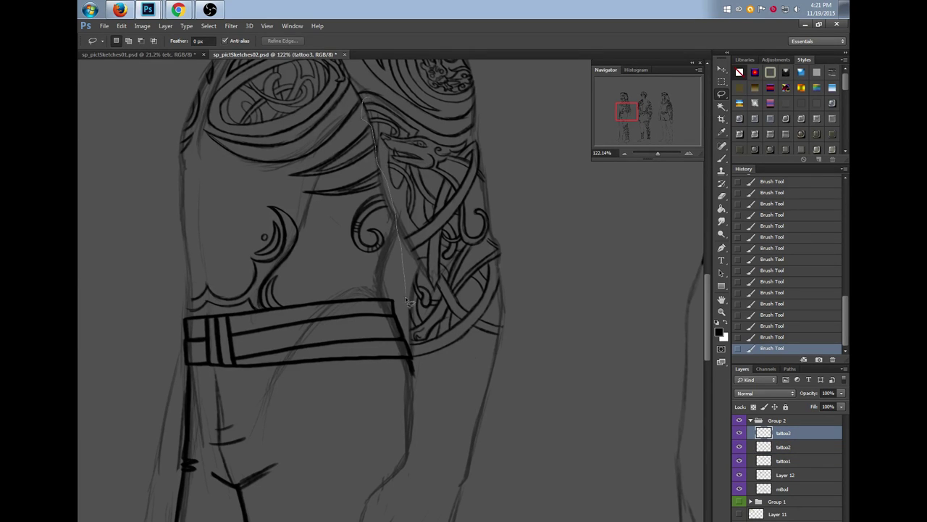
mouse_move(416, 357)
left_mouse_down()
mouse_move(539, 339)
mouse_move(527, 232)
mouse_move(504, 162)
left_mouse_up()
left_click_drag(378, 105, 376, 102)
key("ctrl+x")
left_click(798, 449)
key("ctrl+shift+v")
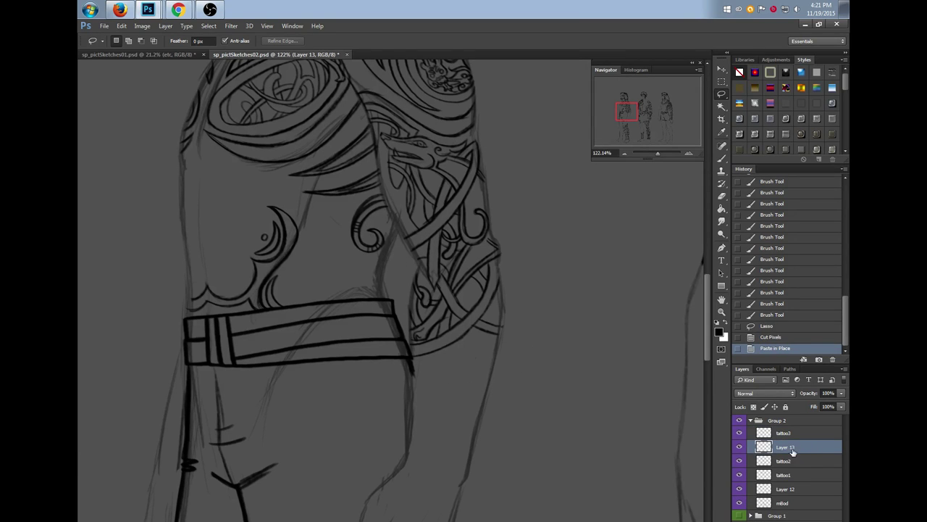
right_click(790, 451)
left_click(681, 429)
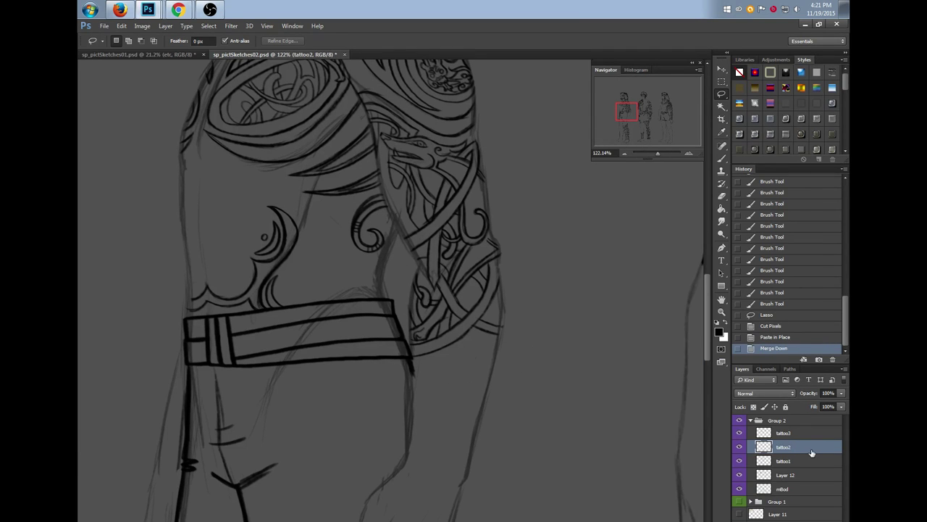
Check the moved arm tattoo by hiding and showing tattoo2 and tattoo3 in turn
left_click(740, 447)
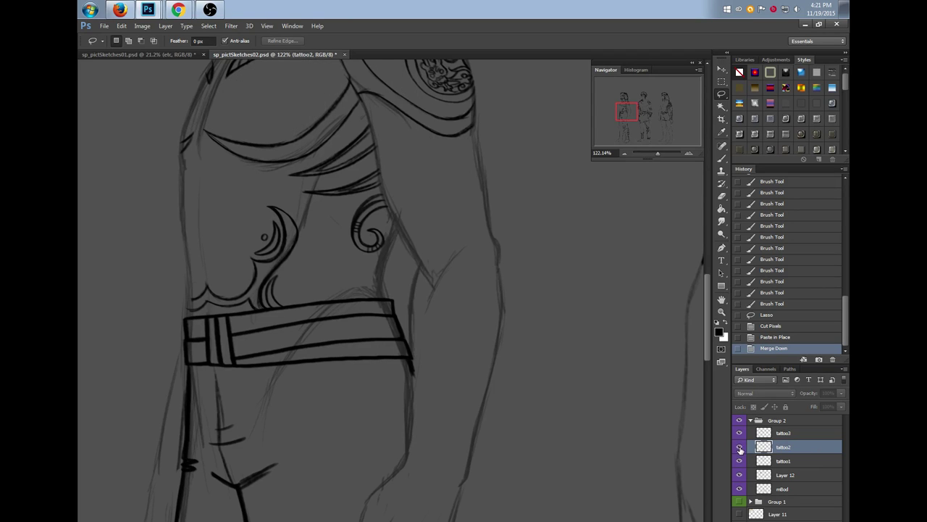
left_click(740, 447)
left_click(797, 433)
left_click(740, 432)
left_click(740, 432)
Brush two peaked band lines across the upper forearm on tattoo3 and a line down the forearm's inner edge
scroll(707, 335, "down", 2)
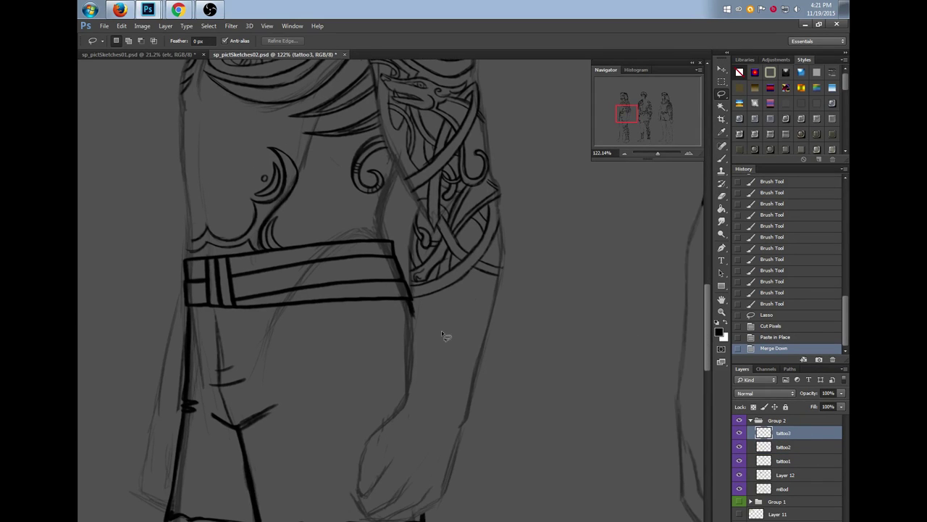
key("b")
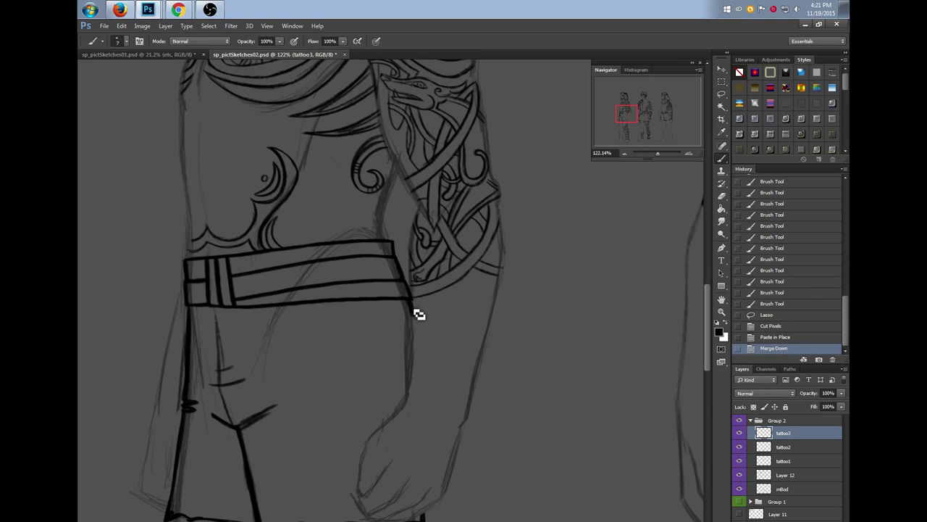
mouse_move(462, 289)
left_mouse_down()
mouse_move(473, 278)
mouse_move(412, 308)
left_mouse_up()
left_click_drag(475, 281, 496, 292)
left_click_drag(410, 304, 411, 355)
left_click_drag(412, 337, 408, 391)
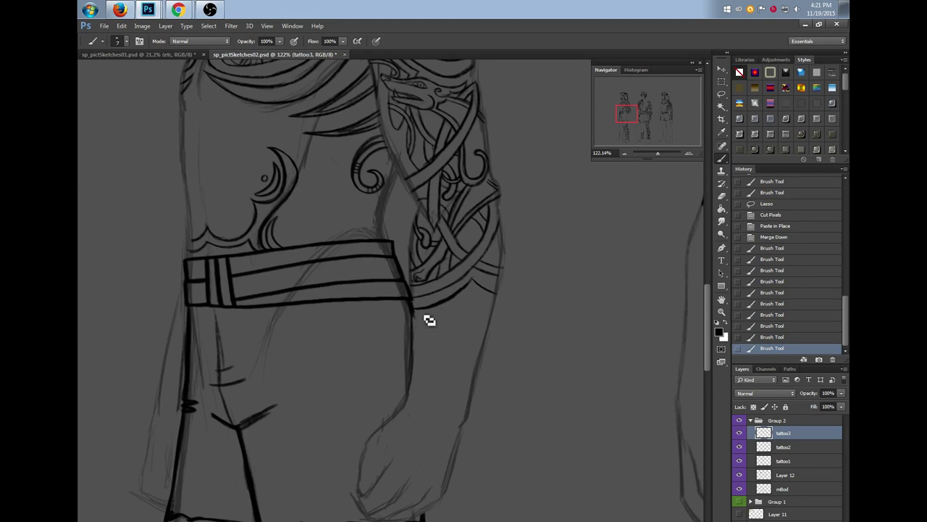
mouse_move(426, 325)
left_mouse_down()
mouse_move(483, 289)
mouse_move(428, 326)
mouse_move(409, 322)
left_mouse_up()
left_click_drag(475, 292, 493, 301)
mouse_move(475, 293)
left_mouse_down()
mouse_move(487, 298)
mouse_move(451, 312)
left_mouse_up()
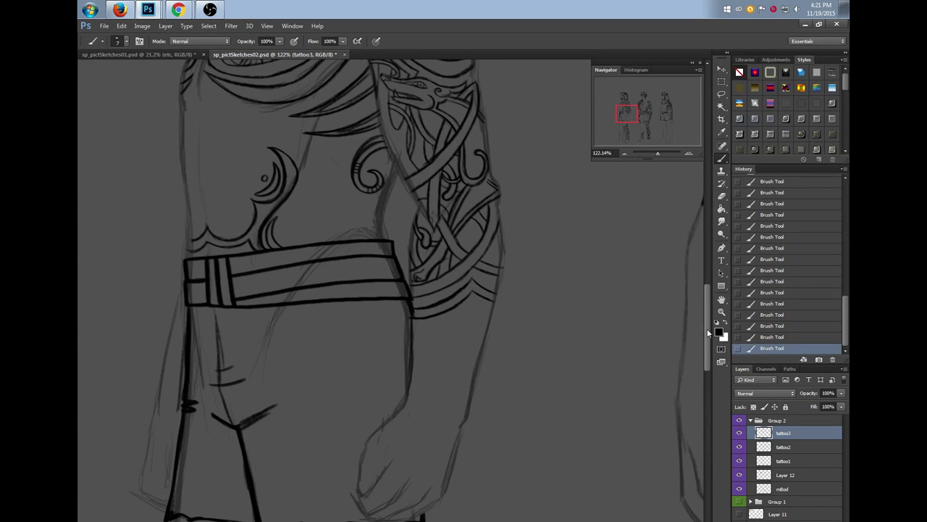
Add small oval dots inside the peaked band across the upper forearm on tattoo3
scroll(630, 377, "down", 2)
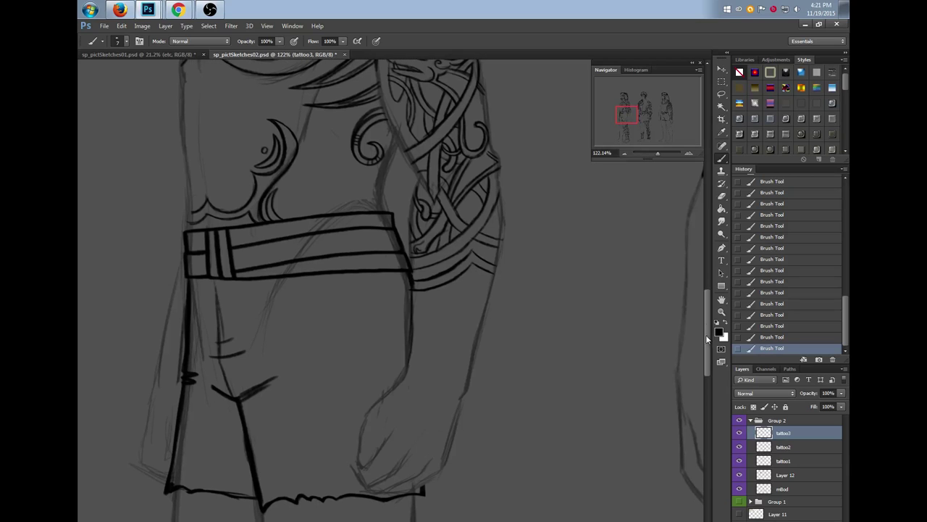
left_click(441, 266)
left_click(458, 259)
scroll(708, 335, "down", 1)
scroll(509, 353, "left", 1)
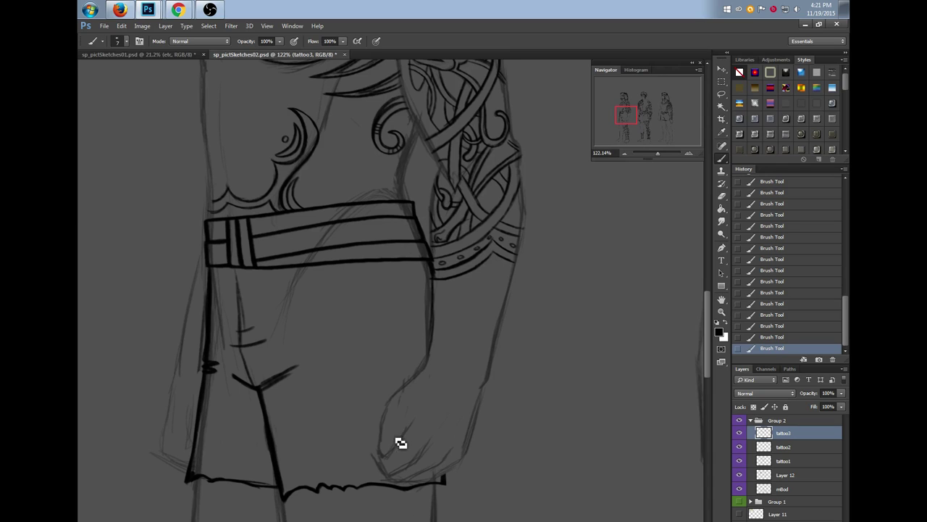
Draw a long curve on tattoo3 down the forearm's inner edge and around the fist, erasing and redrawing parts to refine it
mouse_move(443, 290)
left_mouse_down()
mouse_move(436, 356)
mouse_move(393, 442)
left_mouse_up()
mouse_move(435, 283)
left_mouse_down()
mouse_move(440, 289)
mouse_move(439, 276)
mouse_move(439, 292)
left_mouse_up()
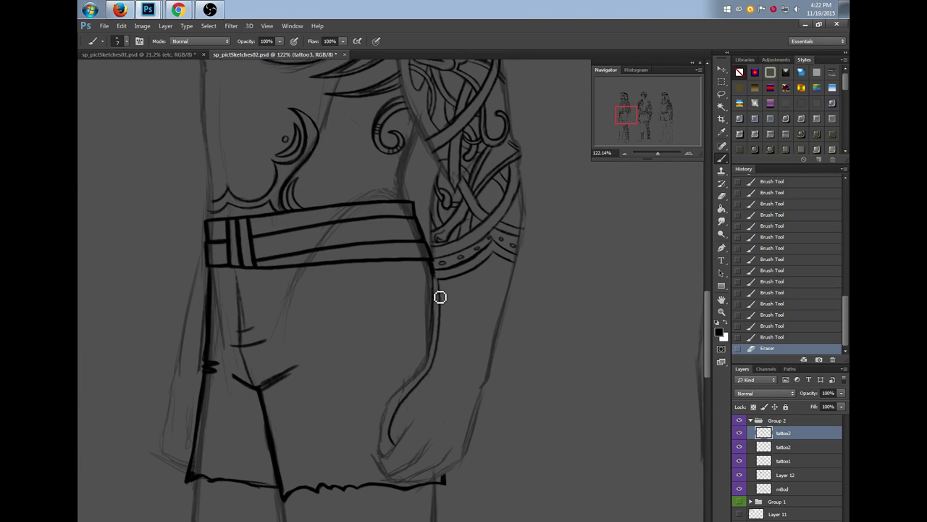
mouse_move(388, 456)
left_mouse_down()
mouse_move(404, 476)
mouse_move(392, 463)
mouse_move(399, 476)
mouse_move(428, 461)
mouse_move(414, 483)
left_mouse_up()
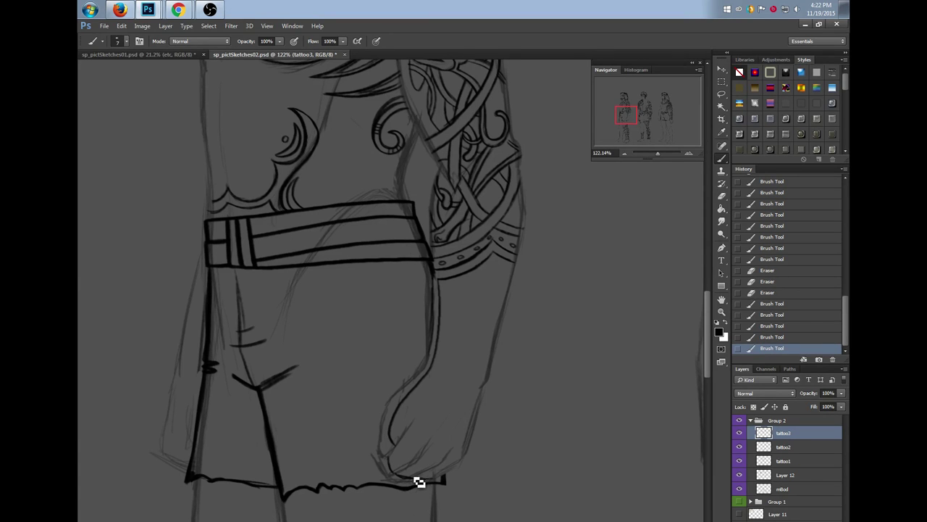
left_click_drag(440, 289, 429, 376)
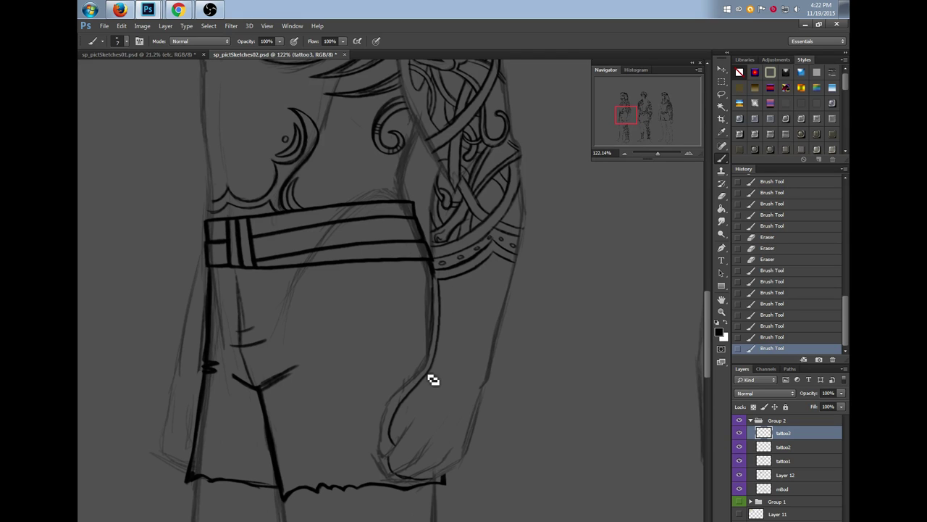
mouse_move(705, 360)
left_mouse_down()
mouse_move(704, 334)
mouse_move(700, 353)
left_mouse_up()
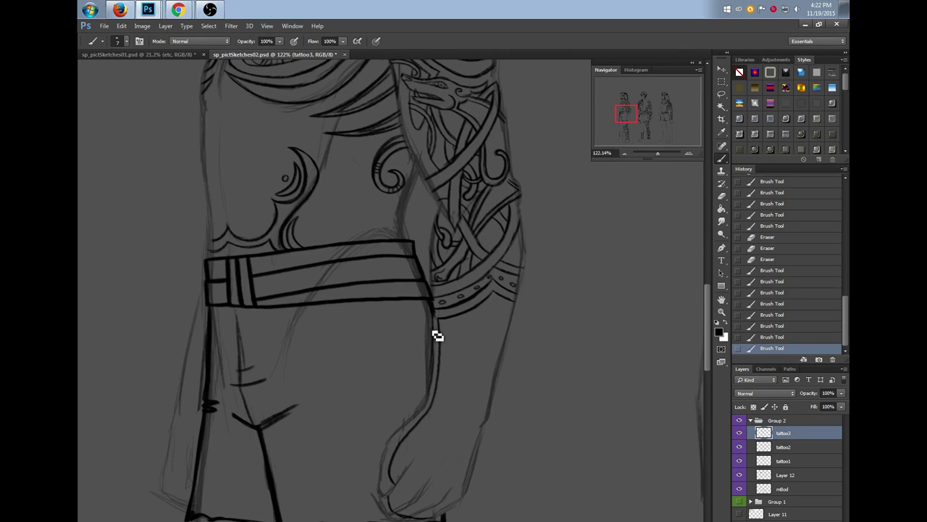
left_click_drag(427, 417, 406, 438)
Sketch a wavy line down the inside of the forearm and a scalloped edge beneath the peaked band on tattoo3
scroll(709, 313, "down", 2)
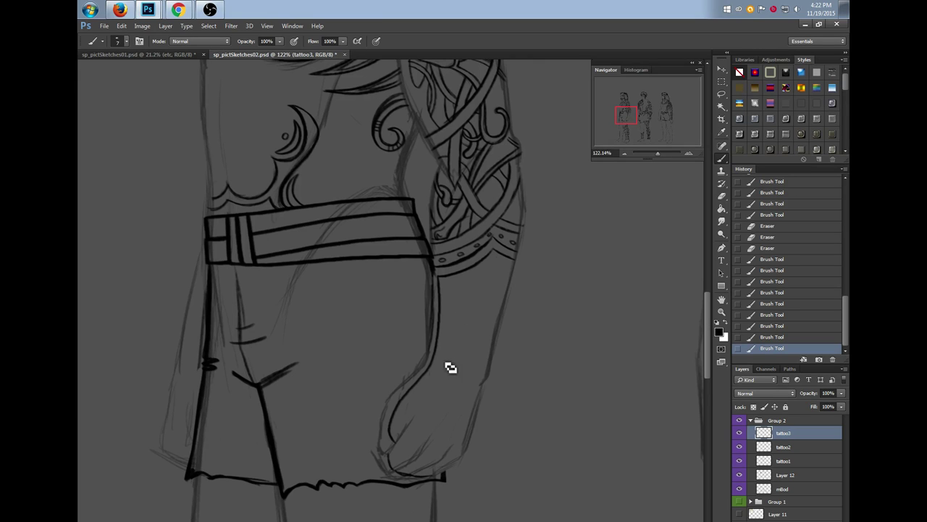
left_click(452, 327)
left_click_drag(450, 324, 451, 366)
left_click_drag(451, 364, 450, 366)
mouse_move(450, 338)
left_mouse_down()
mouse_move(448, 347)
mouse_move(446, 340)
left_mouse_up()
left_click_drag(455, 297, 453, 314)
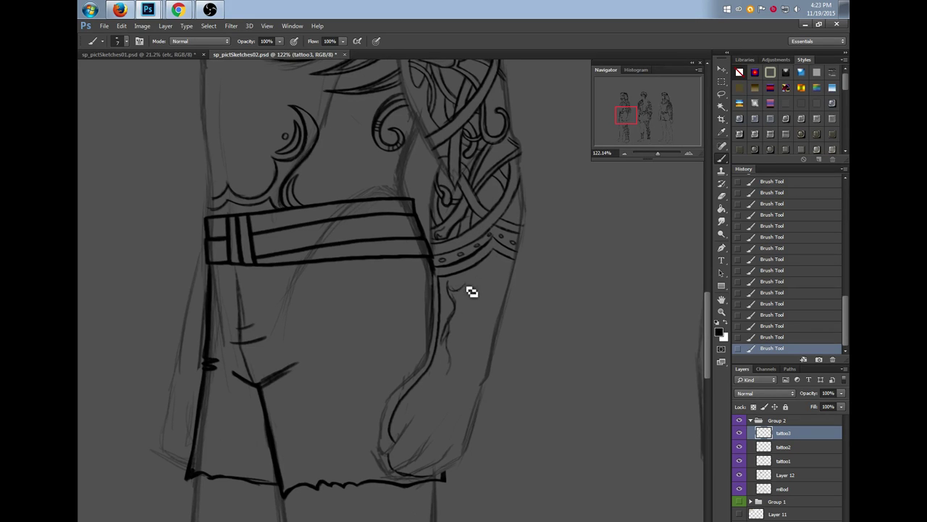
left_click_drag(481, 281, 515, 273)
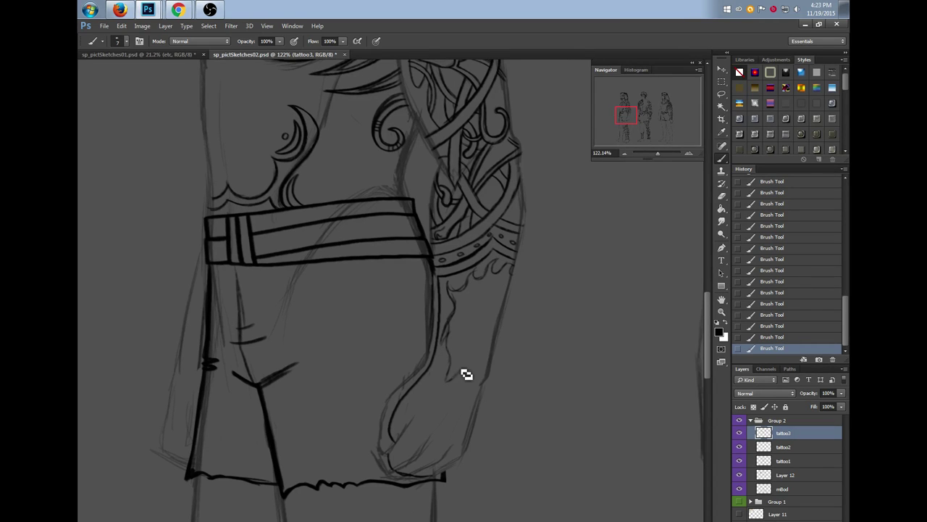
Add wispy, finger-like strokes at the lower end of the wavy forearm line and darken its upper part
left_click_drag(468, 331, 471, 358)
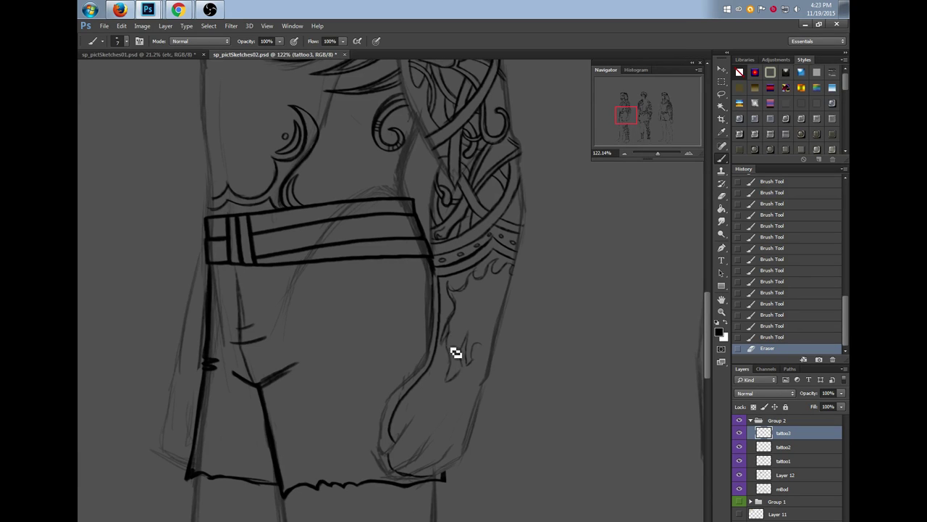
mouse_move(457, 367)
left_mouse_down()
mouse_move(450, 381)
mouse_move(459, 369)
left_mouse_up()
mouse_move(456, 372)
left_mouse_down()
mouse_move(474, 354)
mouse_move(456, 369)
mouse_move(459, 337)
mouse_move(470, 360)
left_mouse_up()
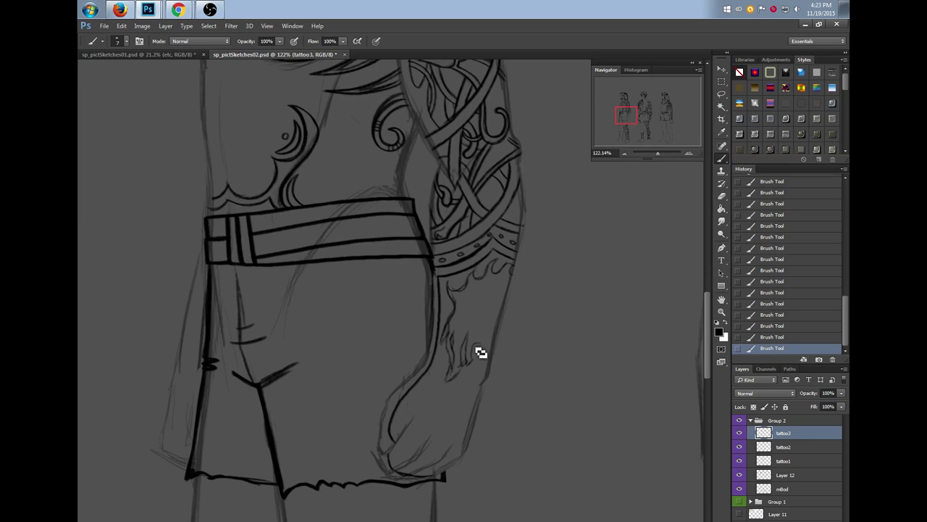
mouse_move(455, 317)
left_mouse_down()
mouse_move(444, 343)
mouse_move(449, 285)
mouse_move(456, 293)
mouse_move(486, 278)
left_mouse_up()
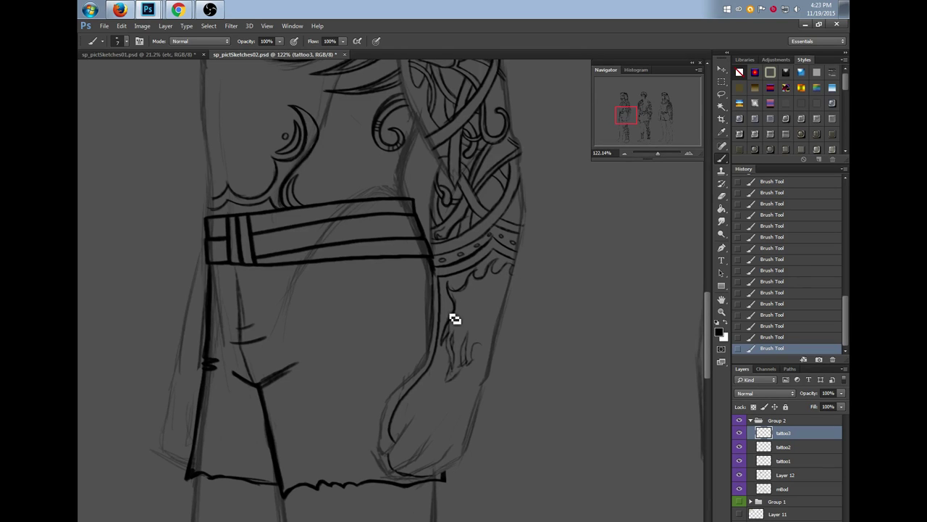
Erase the scalloped edge beneath the forearm band and replace it with a smooth arc across the forearm
key("e")
mouse_move(453, 289)
left_mouse_down()
mouse_move(456, 300)
mouse_move(461, 292)
left_mouse_up()
key("e")
right_click(542, 297)
mouse_move(456, 293)
left_mouse_down()
mouse_move(452, 309)
mouse_move(478, 276)
mouse_move(510, 273)
mouse_move(458, 320)
mouse_move(447, 288)
mouse_move(505, 267)
mouse_move(493, 267)
left_mouse_up()
left_click(721, 158)
left_click_drag(490, 267, 504, 266)
left_click_drag(450, 289, 508, 266)
left_click_drag(450, 293, 511, 267)
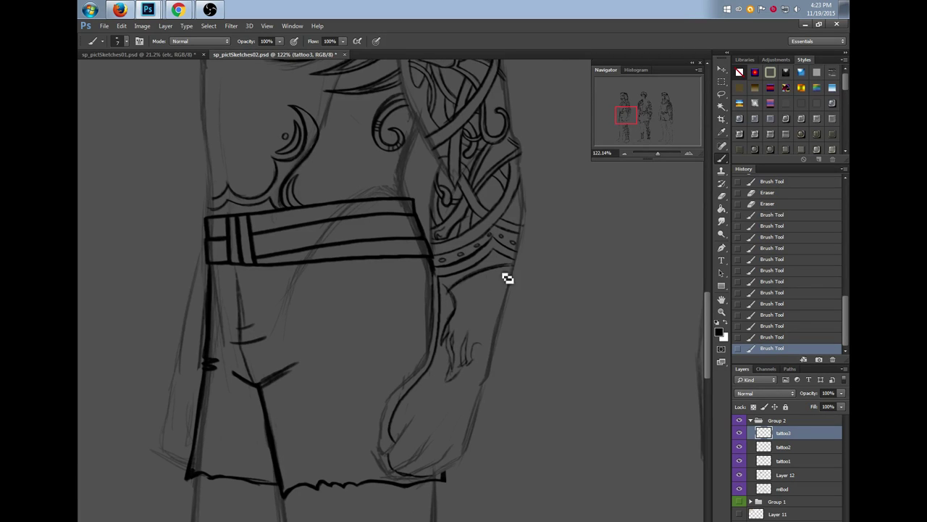
Clean up the forearm shape's upper corner, then draw a second line inside the smooth arc and down its inner side
mouse_move(454, 310)
left_mouse_down()
mouse_move(444, 285)
mouse_move(452, 282)
left_mouse_up()
key("e")
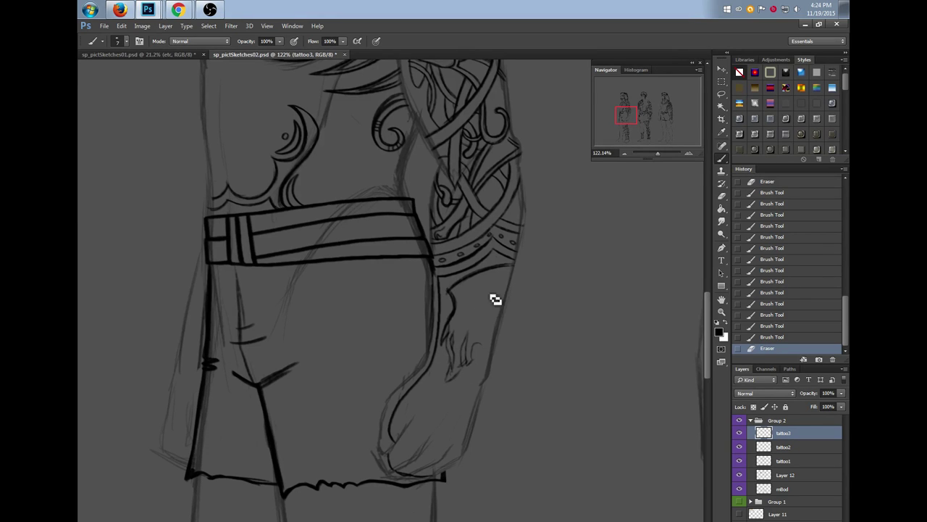
key("b")
left_click_drag(456, 291, 514, 270)
mouse_move(451, 290)
left_mouse_down()
mouse_move(456, 300)
mouse_move(456, 291)
left_mouse_up()
left_click_drag(456, 292, 457, 313)
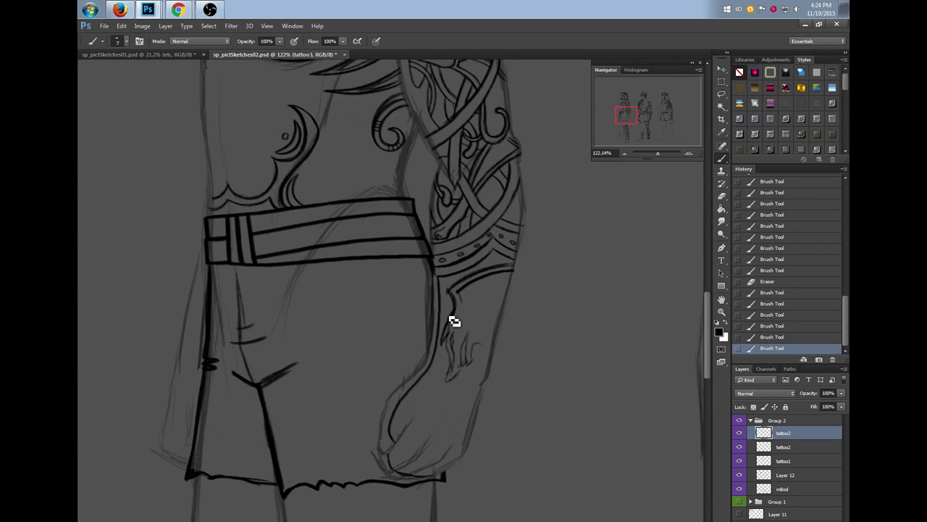
Draw a small curl and flowing strokes at the lower end of the forearm shape, with curves reaching towards its outer edge
mouse_move(443, 349)
left_mouse_down()
mouse_move(463, 369)
mouse_move(460, 392)
mouse_move(472, 382)
mouse_move(458, 385)
left_mouse_up()
left_click_drag(472, 339, 472, 370)
left_click_drag(462, 316, 493, 314)
Step back through the latest brush strokes and redraw the short curve in the middle of the forearm shape
left_click(774, 282)
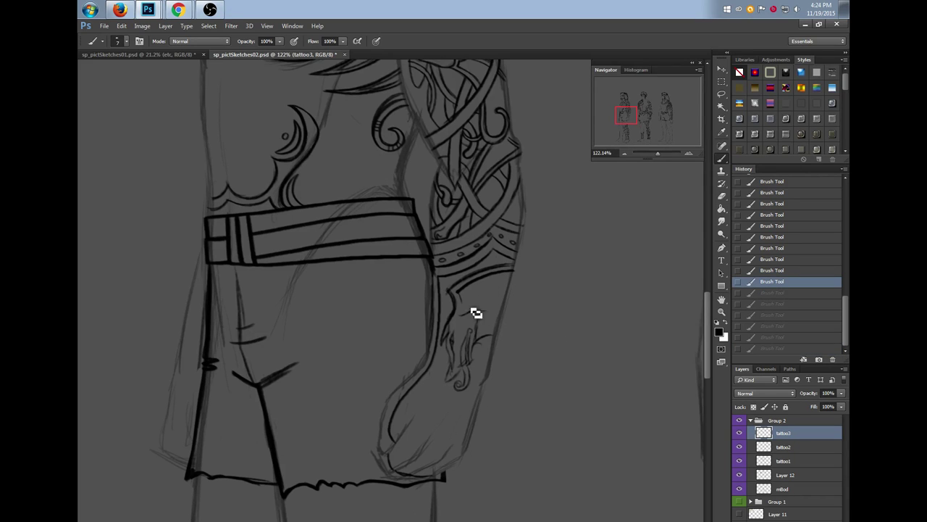
left_click_drag(481, 314, 483, 321)
left_click_drag(483, 321, 481, 348)
key("ctrl+z")
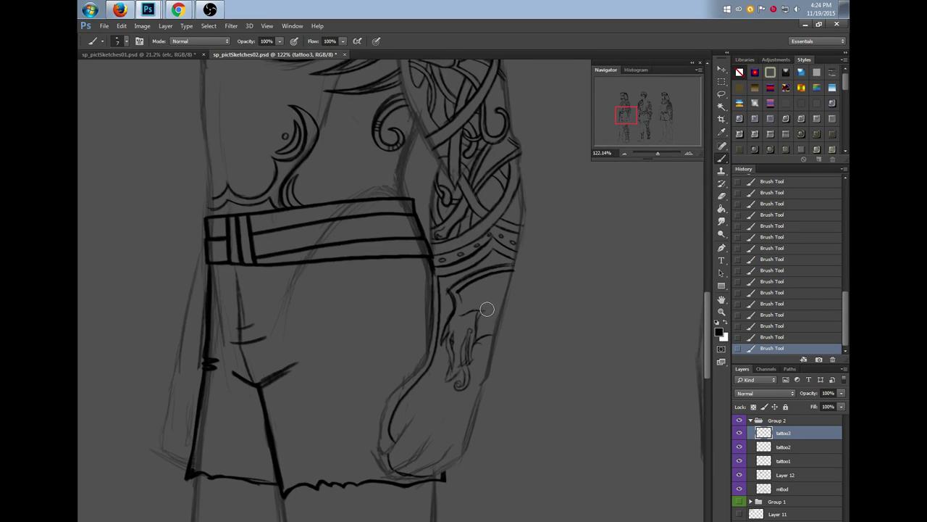
Draw a flowing limb down the forearm's outer side and a clawed foot at the inner wrist, stepping back through unwanted strokes
left_click(484, 321)
mouse_move(486, 295)
left_mouse_down()
mouse_move(476, 361)
mouse_move(490, 350)
mouse_move(467, 425)
left_mouse_up()
left_click_drag(471, 424, 484, 391)
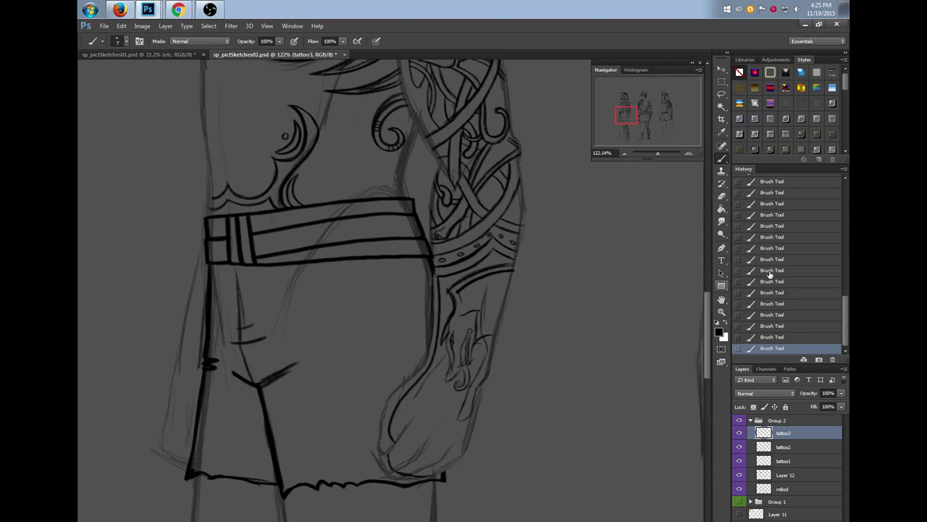
left_click(779, 294)
left_click(424, 401)
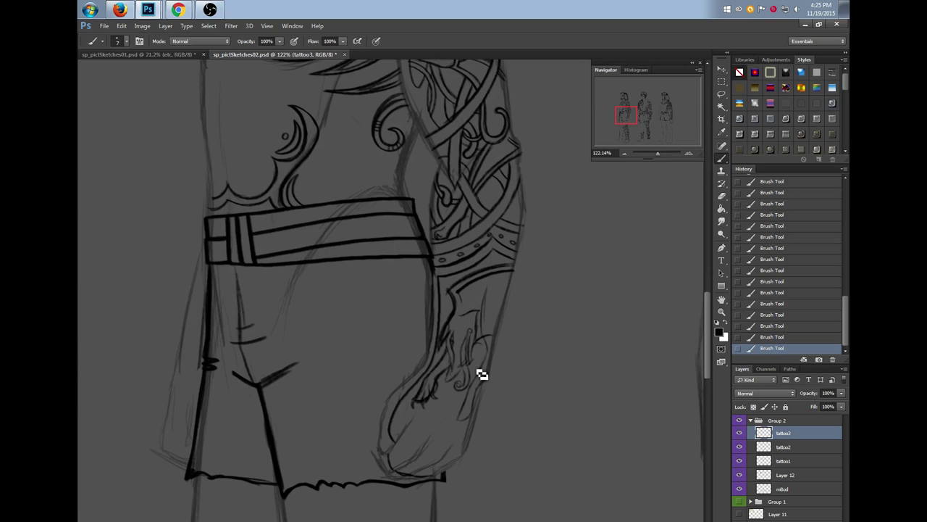
Erase the overlapping lines at the top of the inner clawed limb and redraw its edge
left_click(451, 342)
left_click(452, 340)
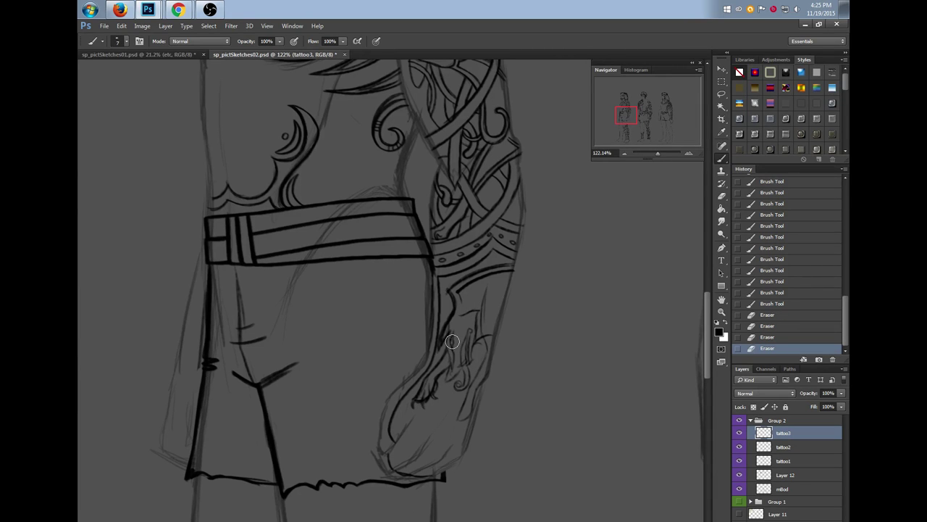
left_click(451, 339)
left_click(452, 344)
mouse_move(456, 345)
left_mouse_down()
mouse_move(459, 359)
mouse_move(459, 343)
left_mouse_up()
left_click(460, 344)
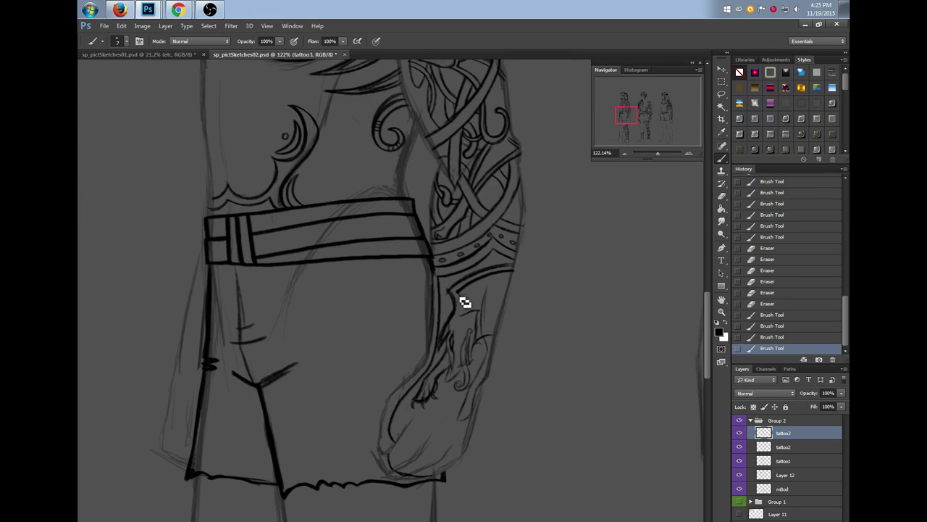
Strengthen the curve along the forearm shape's outer side and bring its upper end to a tapered point
mouse_move(460, 296)
left_mouse_down()
mouse_move(490, 286)
mouse_move(484, 313)
mouse_move(497, 365)
left_mouse_up()
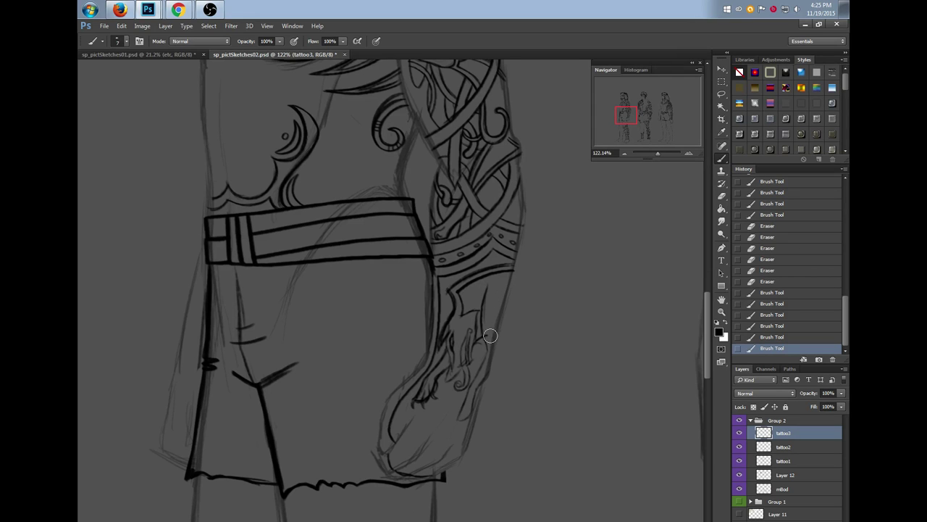
left_click(489, 332)
left_click_drag(489, 286, 488, 334)
left_click_drag(487, 323, 490, 338)
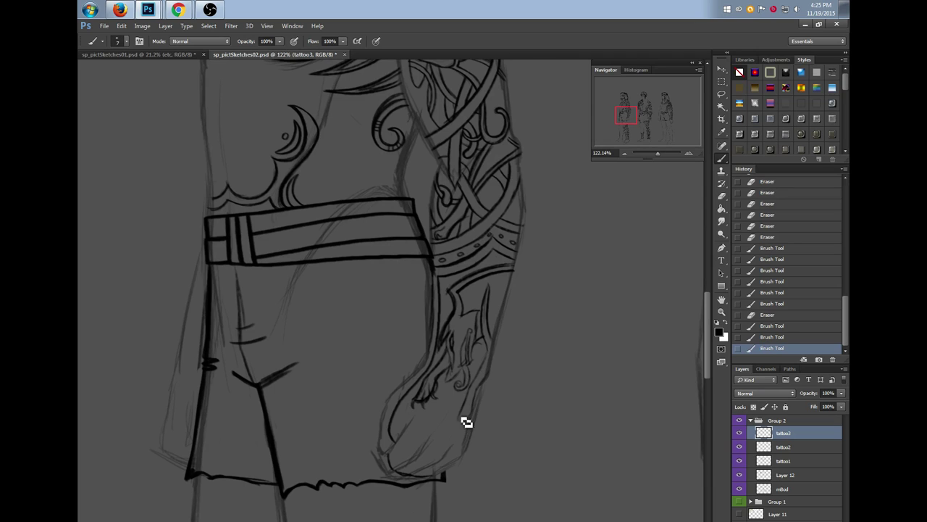
Draw a clawed foot with several curved toes at the lower end of the outer limb, near the wrist
left_click_drag(471, 404, 461, 422)
mouse_move(462, 419)
left_mouse_down()
mouse_move(458, 432)
mouse_move(455, 424)
mouse_move(466, 426)
left_mouse_up()
left_click_drag(468, 424, 468, 428)
left_click_drag(470, 423, 471, 417)
left_click_drag(472, 416, 479, 423)
left_click_drag(479, 419, 481, 411)
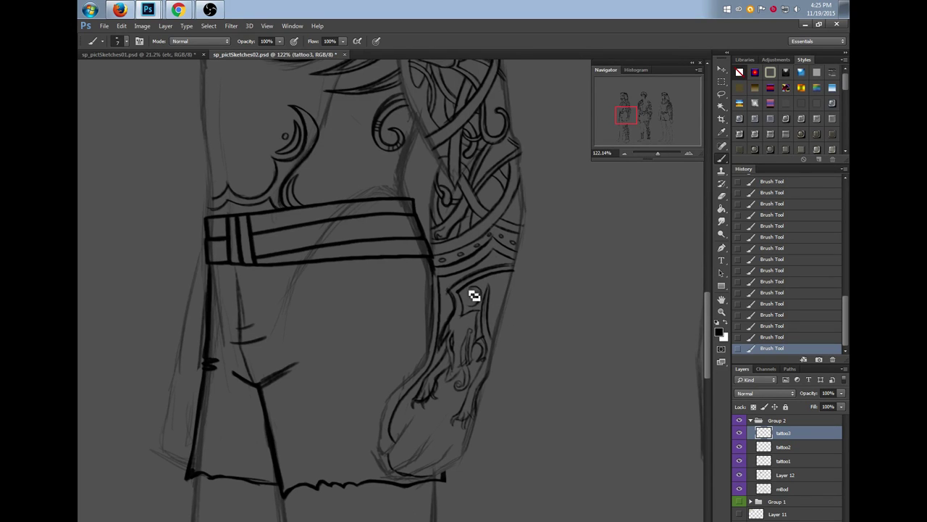
Add a small curl and flowing strokes inside the upper forearm, beneath the smooth arc
left_click_drag(475, 297, 474, 311)
left_click_drag(508, 278, 493, 312)
left_click_drag(509, 280, 496, 308)
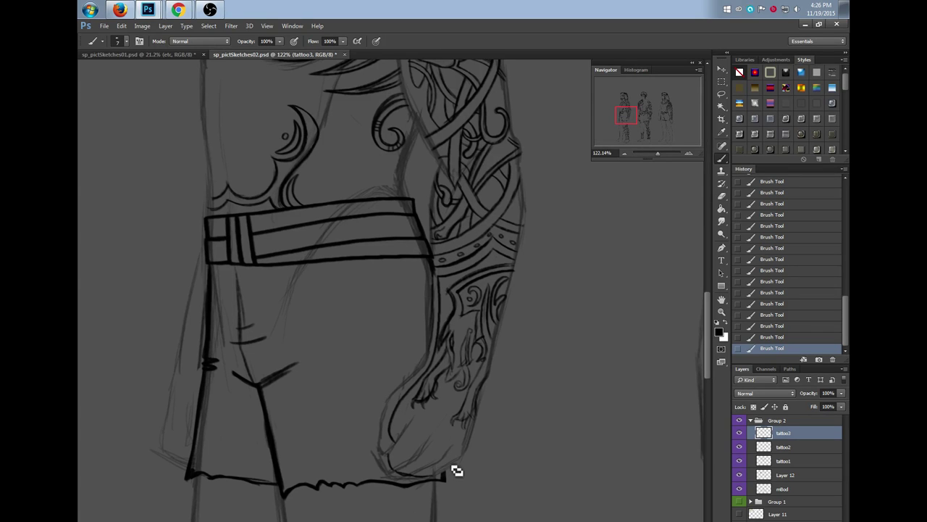
Lasso the clawed foot at the inner wrist, delete it and clear the selection
key("l")
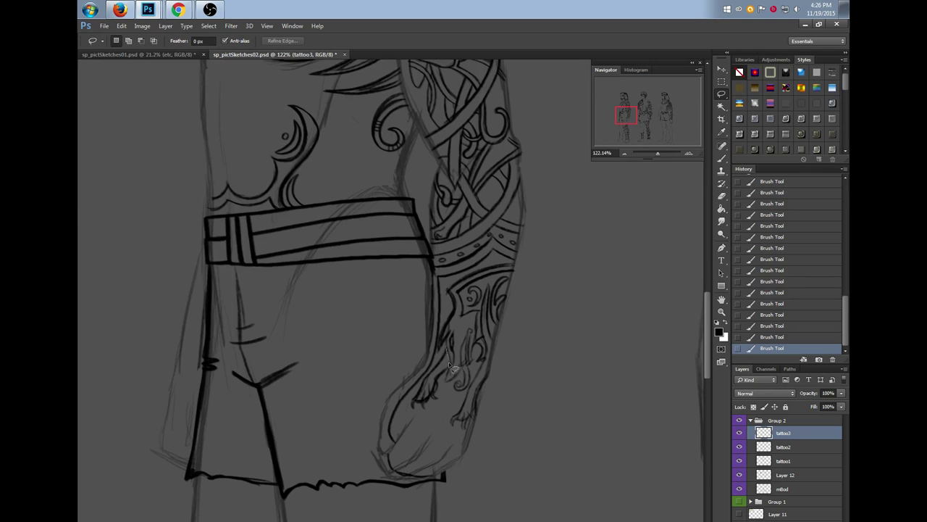
left_click_drag(440, 360, 439, 361)
key("Delete")
key("ctrl+d")
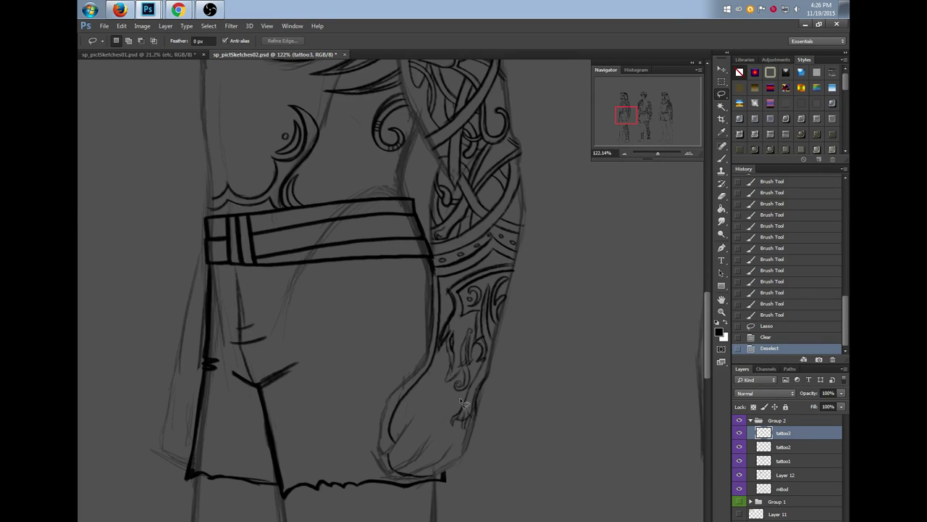
Draw parallel curved lines along the thumb side of the hand and darken the clawed foot at the outer wrist
key("b")
scroll(708, 326, "down", 1)
left_click_drag(707, 323, 708, 325)
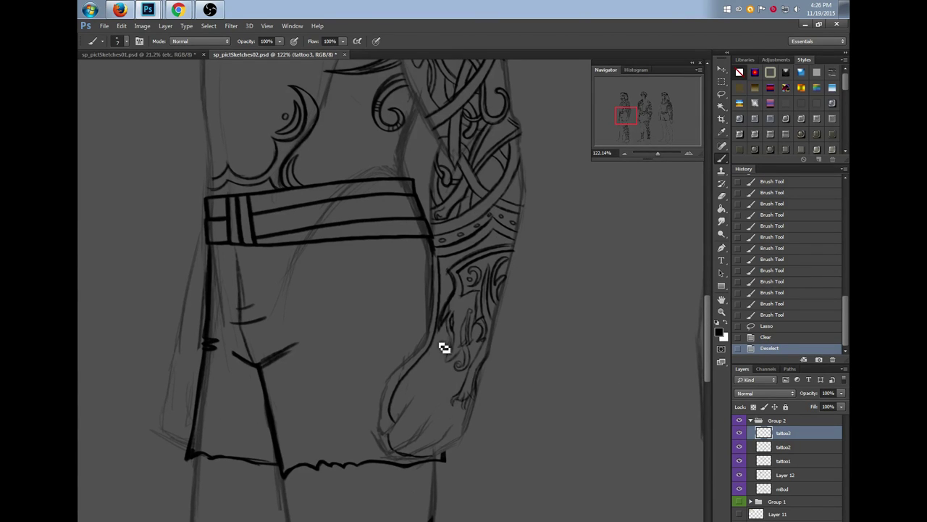
mouse_move(447, 342)
left_mouse_down()
mouse_move(443, 365)
mouse_move(406, 398)
mouse_move(445, 342)
left_mouse_up()
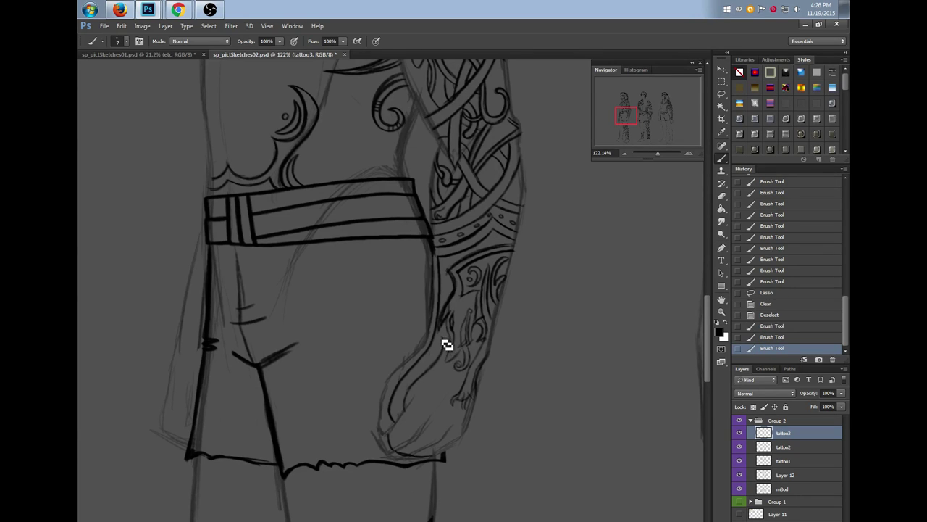
left_click_drag(405, 387, 397, 413)
left_click_drag(418, 382, 403, 409)
mouse_move(435, 369)
left_mouse_down()
mouse_move(444, 338)
mouse_move(443, 353)
left_mouse_up()
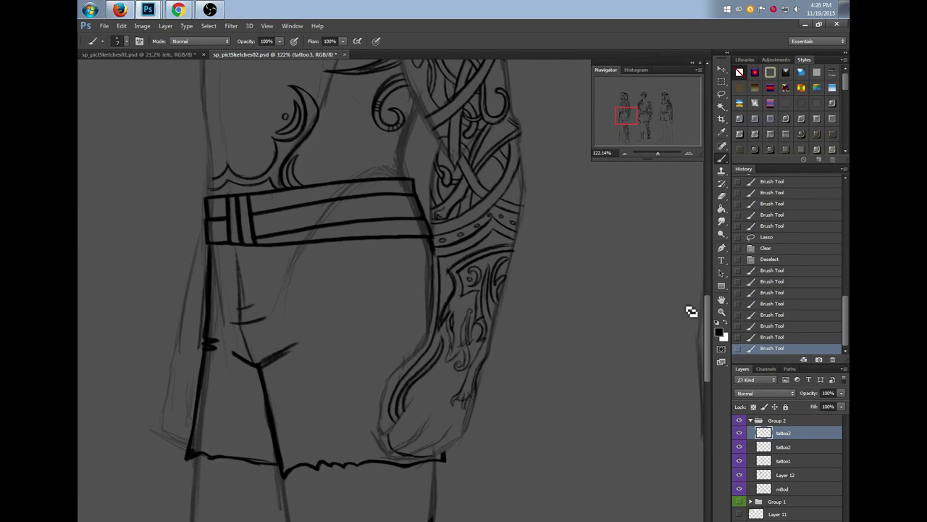
left_click_drag(705, 330, 706, 334)
mouse_move(482, 334)
left_mouse_down()
mouse_move(457, 382)
mouse_move(469, 369)
left_mouse_up()
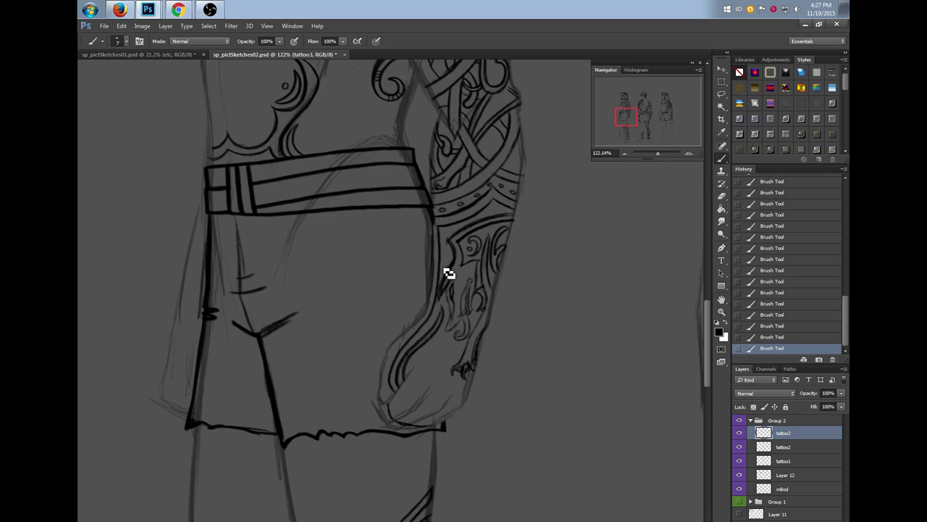
Hide and show the tattoo3 and tattoo2 layers to compare the figure with and without its tattoos
left_click_drag(707, 369, 707, 323)
scroll(707, 324, "up", 4)
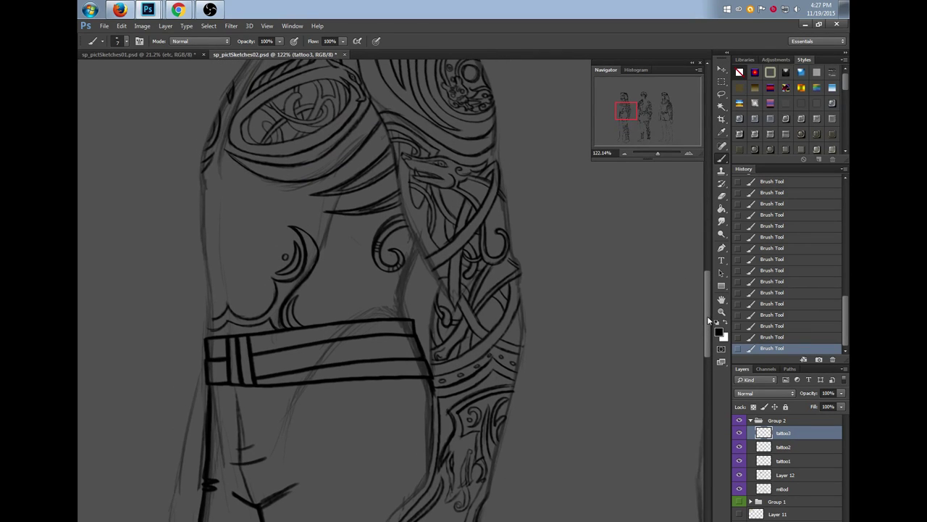
left_click(739, 433)
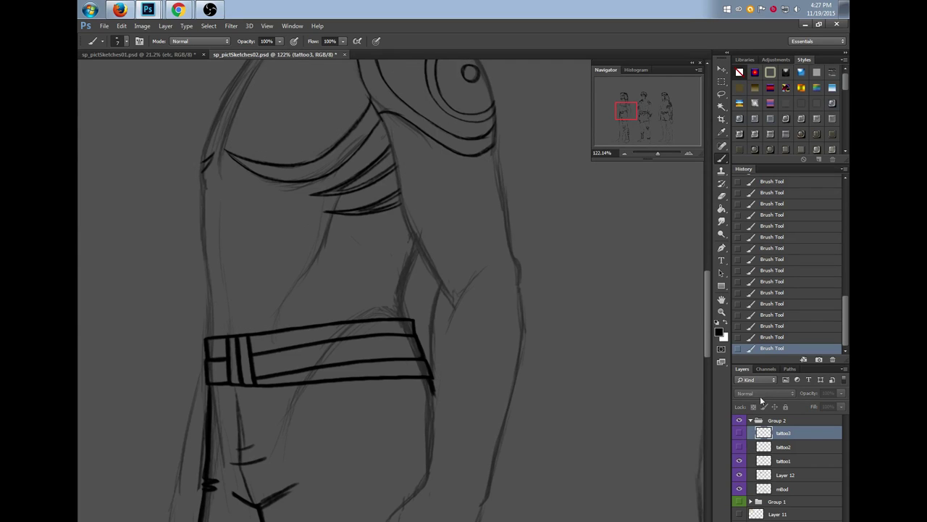
left_click(740, 447)
left_click(738, 434)
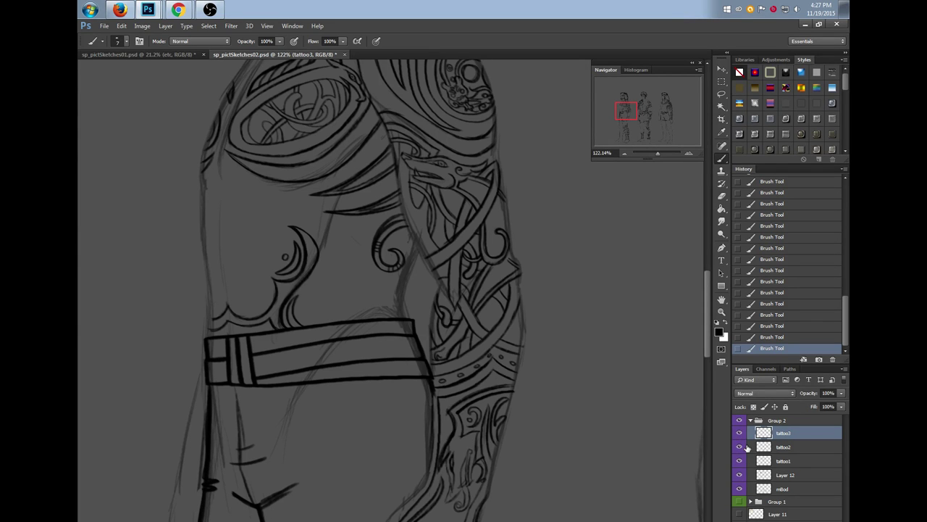
mouse_move(704, 318)
left_mouse_down()
mouse_move(707, 334)
mouse_move(689, 331)
left_mouse_up()
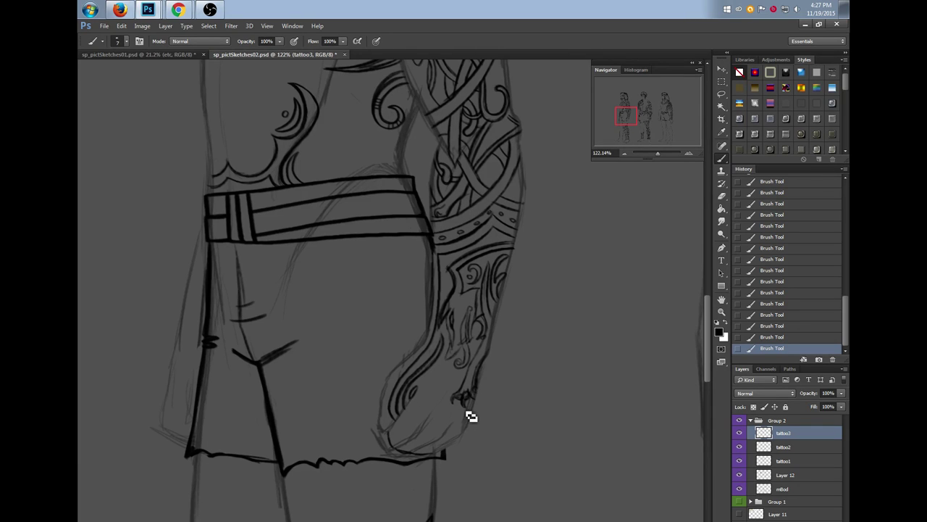
mouse_move(426, 423)
left_mouse_down()
mouse_move(416, 437)
mouse_move(460, 435)
left_mouse_up()
left_click(774, 281)
left_click(739, 434)
left_click(739, 434)
On the tattoo2 layer, draw a row of small hooked curls across the knuckles
left_click(792, 449)
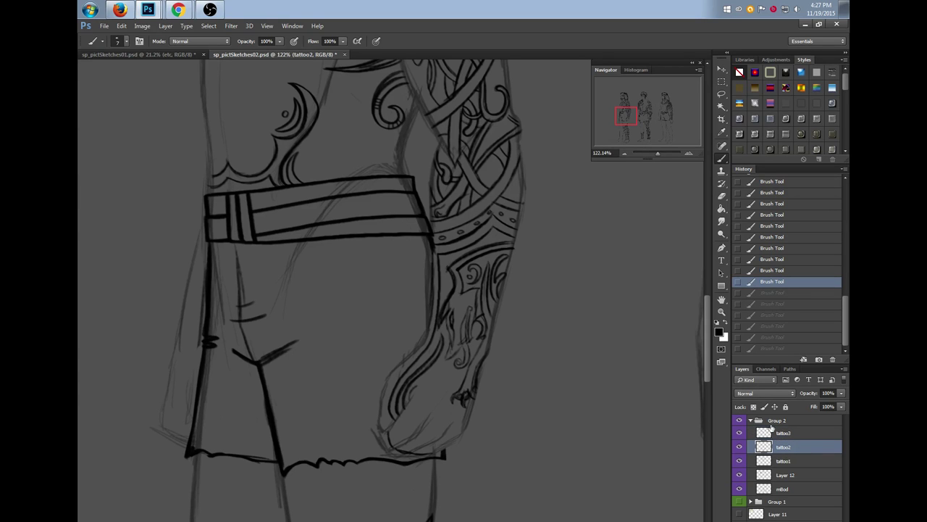
left_click_drag(414, 408, 420, 389)
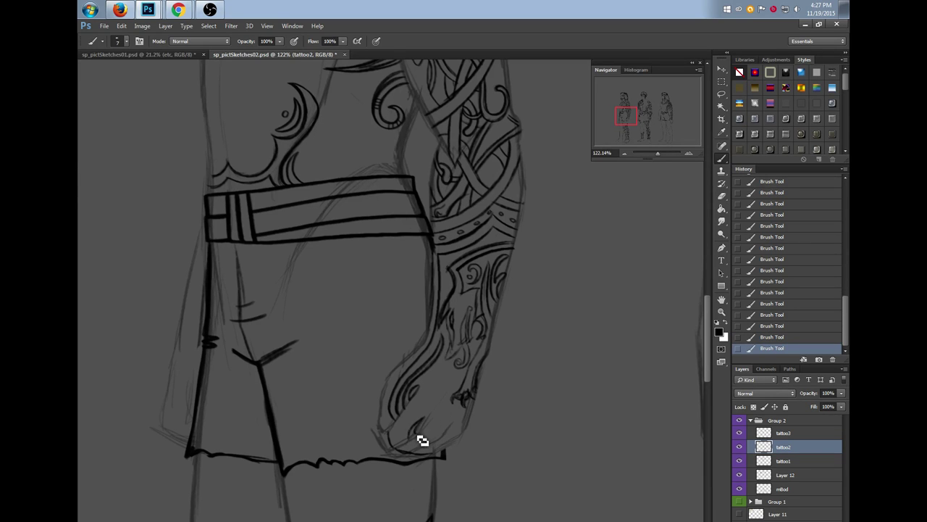
mouse_move(436, 438)
left_mouse_down()
mouse_move(446, 422)
mouse_move(440, 438)
left_mouse_up()
On the tattoo3 layer, fill the hand with flowing flame-like curves and add small details to the forearm shape and bands
left_click(792, 434)
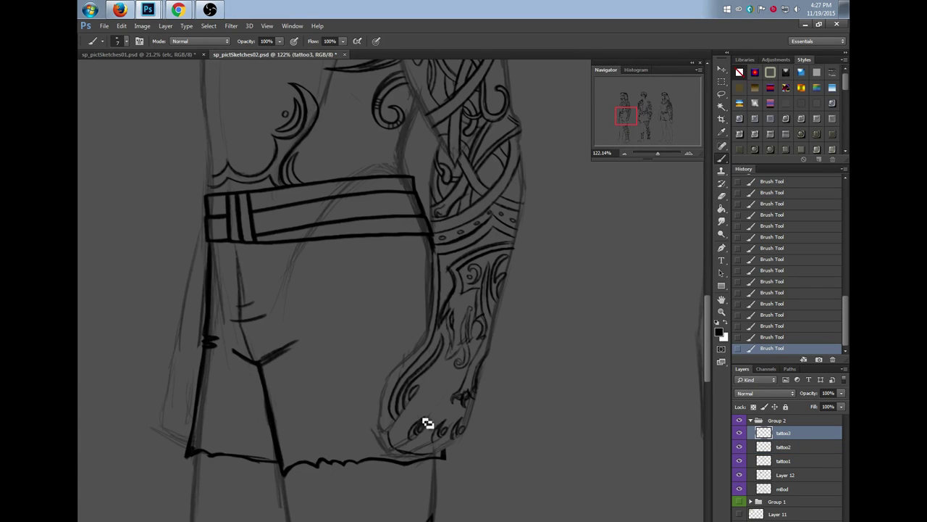
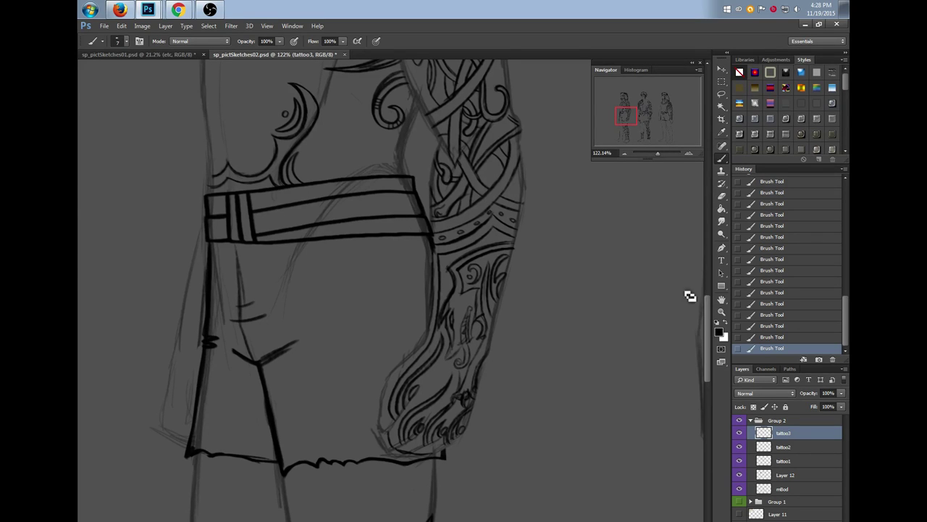
scroll(708, 319, "up", 3)
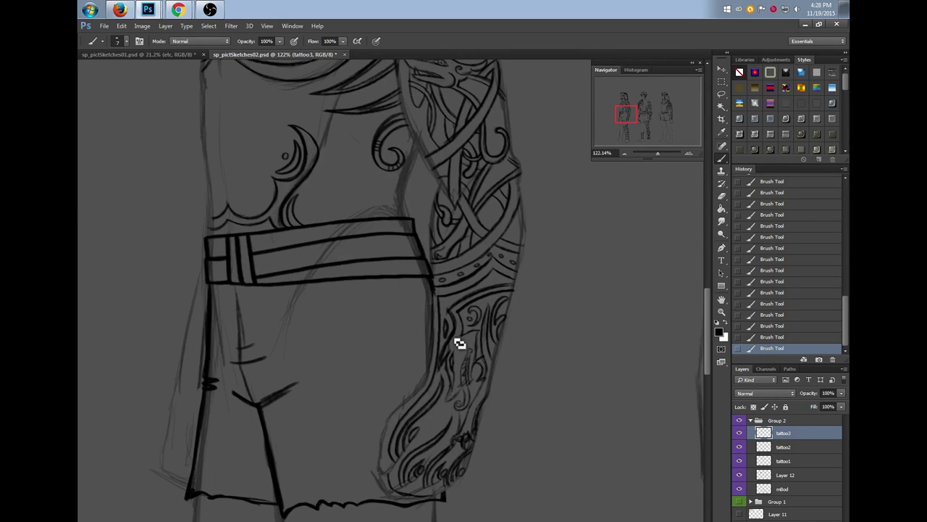
left_click(739, 432)
left_click(739, 433)
scroll(707, 315, "down", 3)
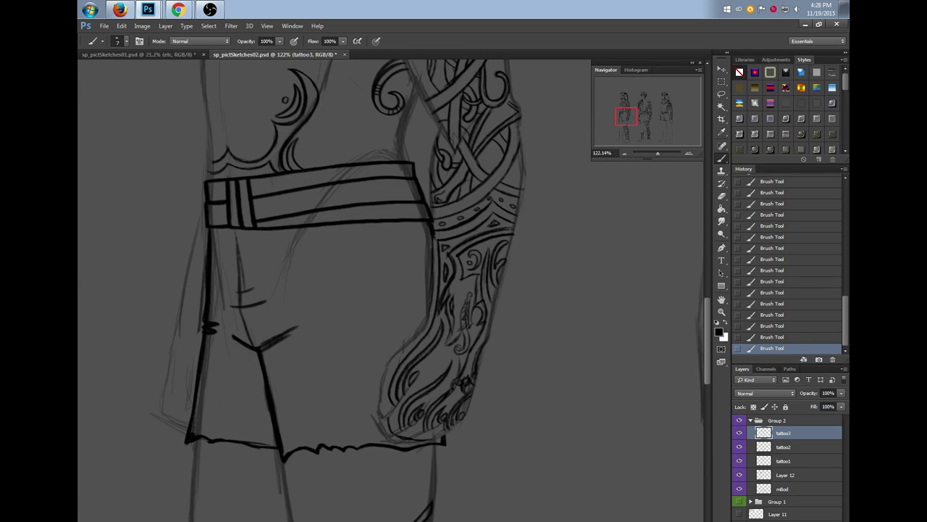
Review all three tattooed figures together, then save the document
left_click_drag(704, 337, 708, 309)
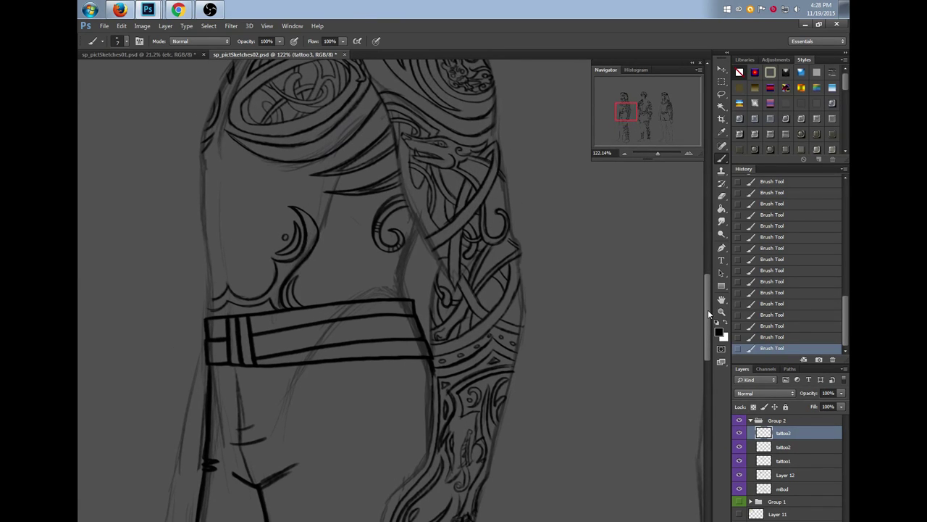
left_click_drag(657, 152, 653, 150)
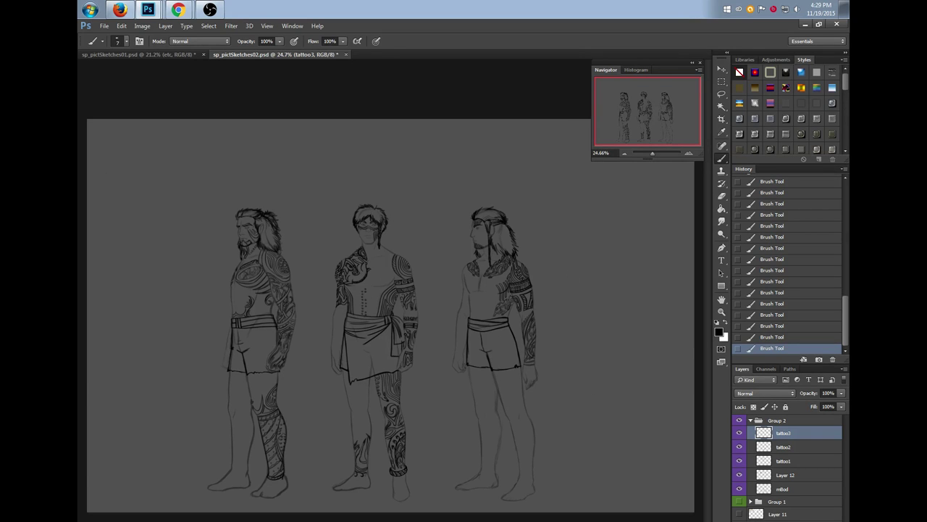
left_click(721, 311)
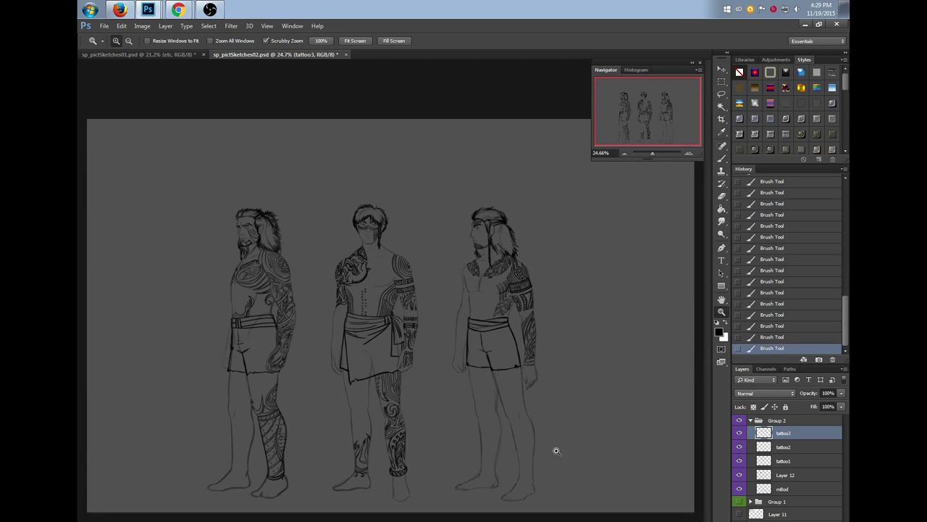
left_click_drag(539, 436, 635, 439)
left_click_drag(709, 314, 708, 331)
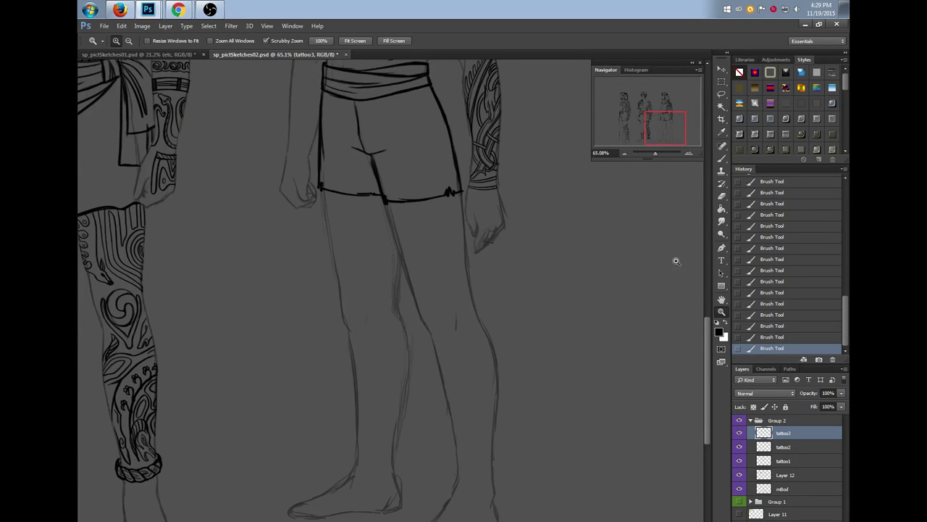
key("ctrl+s")
On the tattoo1 layer, sketch a thin curve on the third figure from the inner thigh below the shorts to the outer knee
left_click(786, 462)
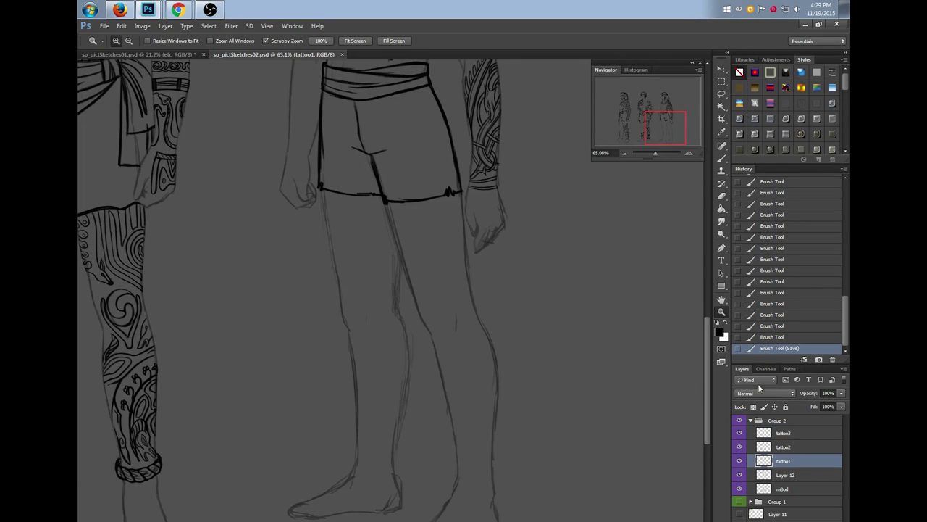
left_click(723, 159)
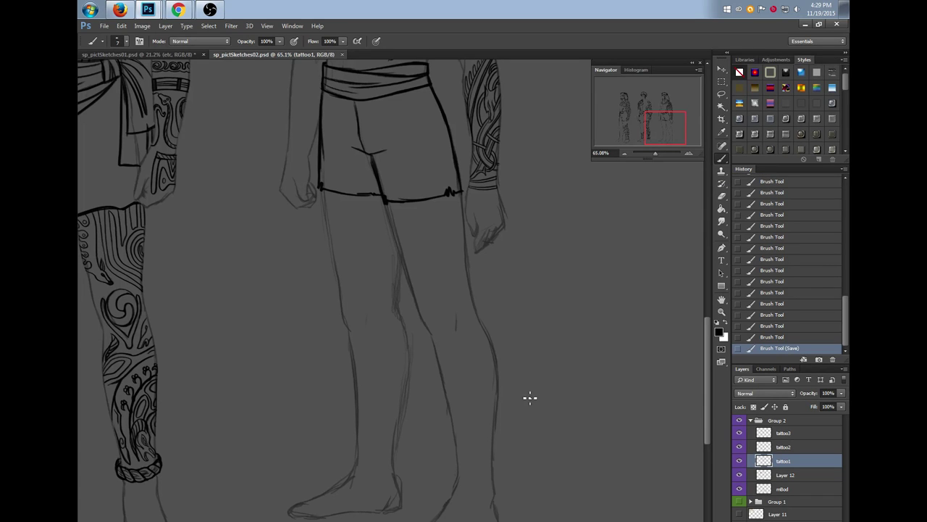
scroll(704, 321, "up", 3)
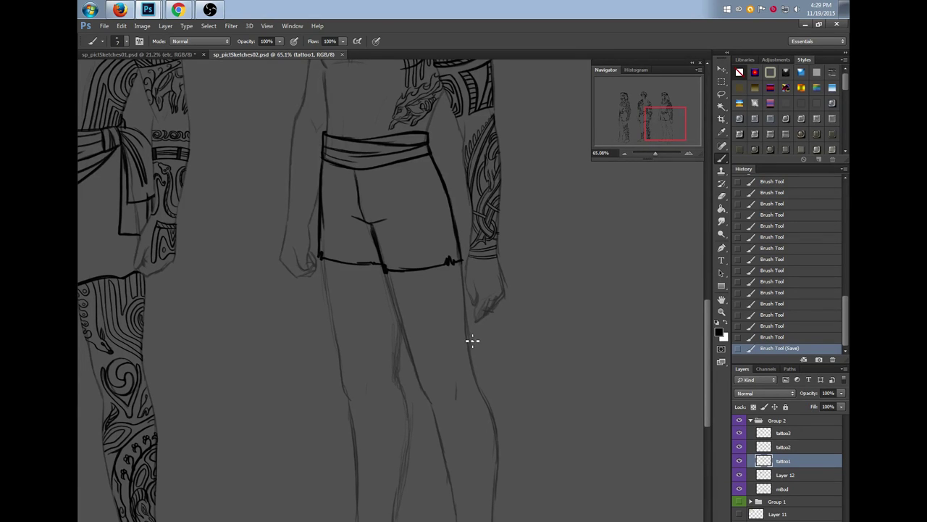
left_click(403, 273)
left_click(409, 298)
mouse_move(407, 284)
left_mouse_down()
mouse_move(432, 362)
mouse_move(467, 377)
left_mouse_up()
mouse_move(470, 378)
left_mouse_down()
mouse_move(482, 382)
mouse_move(439, 361)
left_mouse_up()
left_click_drag(439, 360, 434, 358)
left_click_drag(435, 359, 421, 338)
left_click_drag(408, 275, 415, 308)
mouse_move(416, 316)
left_mouse_down()
mouse_move(442, 361)
mouse_move(473, 378)
left_mouse_up()
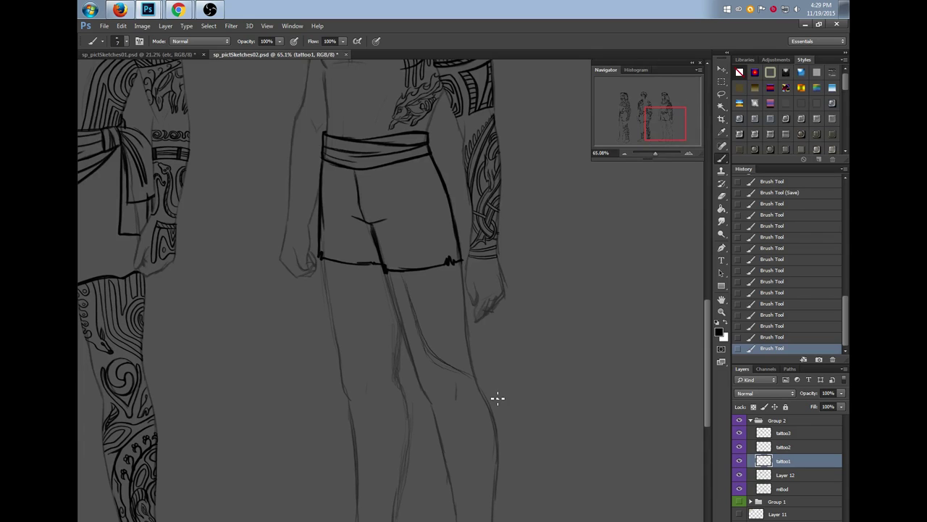
Erase the stray part of the thigh curve and darken it, adding strokes along the inner thigh
left_click(417, 339)
left_click_drag(707, 353, 673, 355)
mouse_move(405, 253)
left_mouse_down()
mouse_move(397, 245)
mouse_move(413, 340)
left_mouse_up()
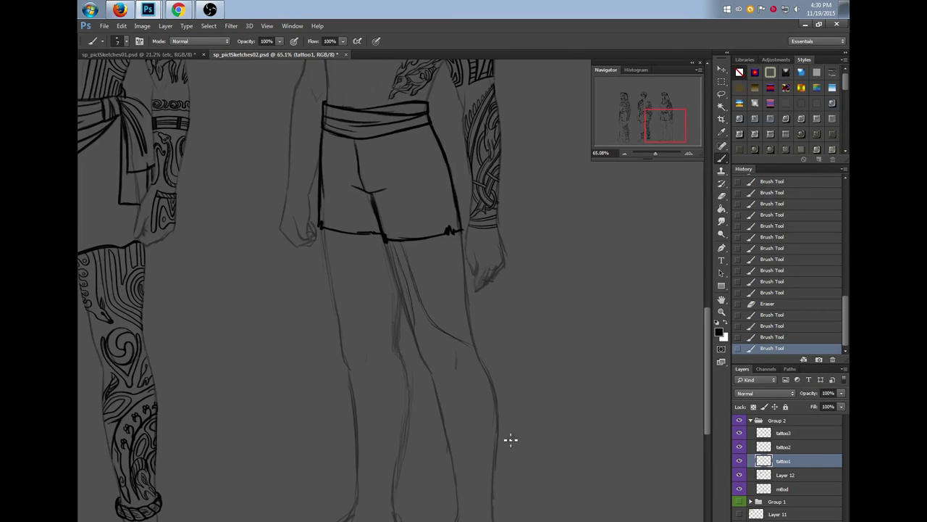
left_click_drag(410, 287, 415, 338)
mouse_move(413, 275)
left_mouse_down()
mouse_move(427, 312)
mouse_move(475, 349)
left_mouse_up()
On the tattoo2 layer, sketch a second curve below the third figure's thigh curve, starting with a pointed corner at the inner knee
left_click(790, 447)
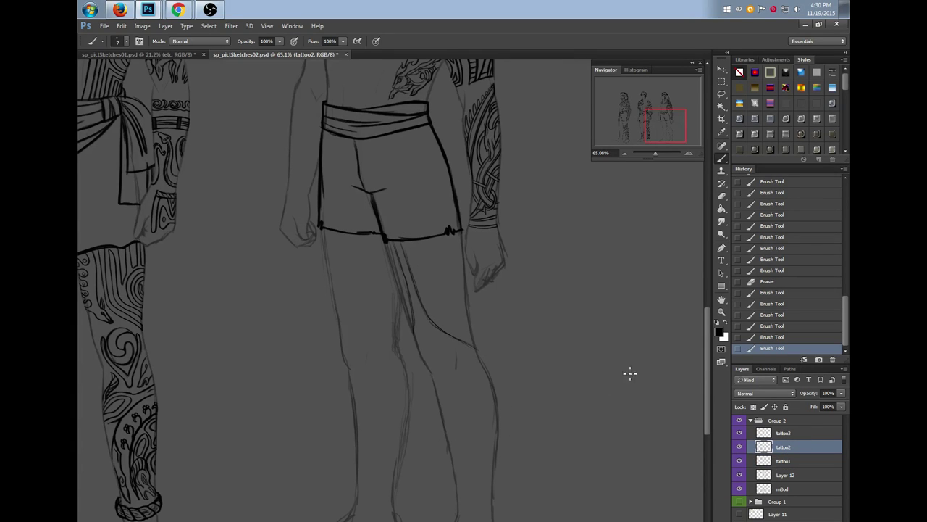
left_click_drag(709, 346, 707, 353)
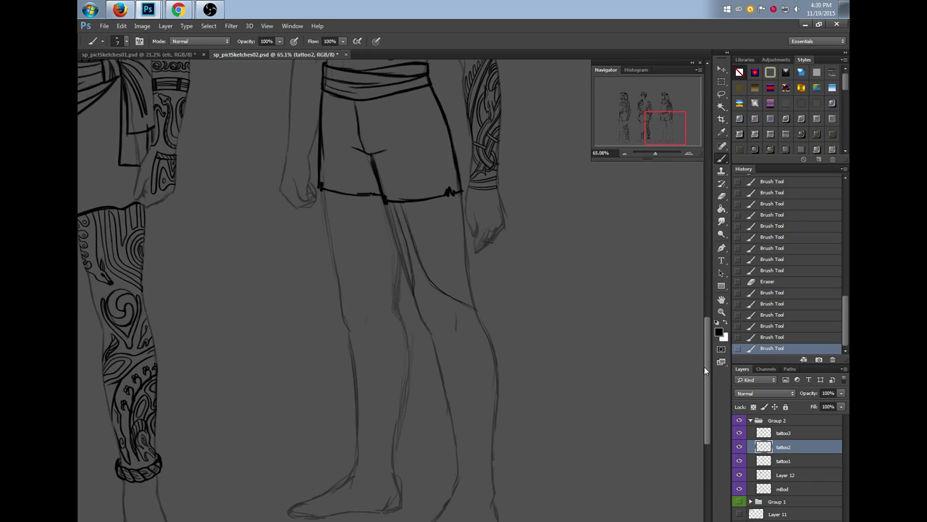
left_click(422, 313)
left_click(422, 304)
left_click(427, 279)
left_click_drag(422, 284, 477, 314)
left_click_drag(422, 278, 486, 323)
Sketch a pointed double band across the lower calf, angling up from the shin to the rear edge
left_click(459, 431)
left_click(461, 434)
left_click(462, 430)
On the tattoo3 layer, sketch a double arc from the calf band down to a point above the ankle, with light strokes around the ankle
left_click(782, 431)
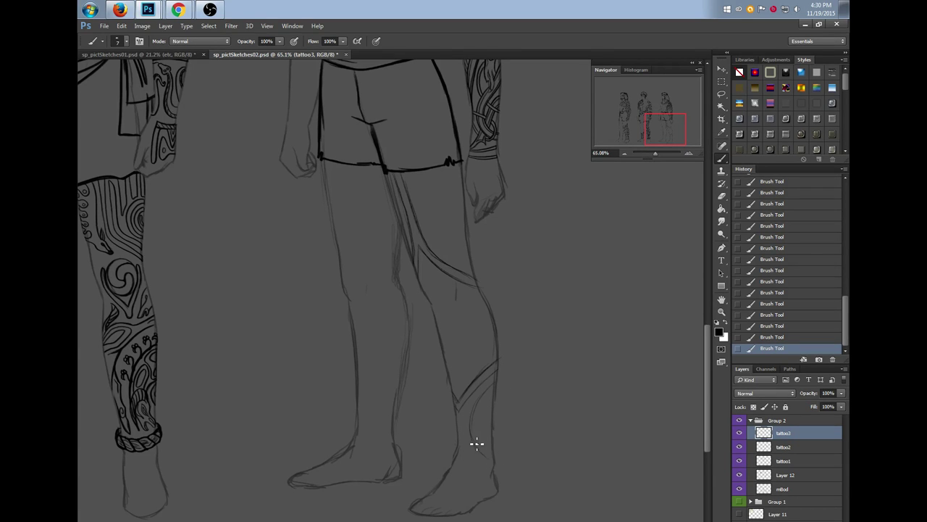
left_click_drag(481, 453, 491, 462)
mouse_move(490, 465)
left_mouse_down()
mouse_move(492, 456)
mouse_move(500, 471)
mouse_move(484, 464)
left_mouse_up()
mouse_move(483, 461)
left_mouse_down()
mouse_move(488, 474)
mouse_move(494, 445)
mouse_move(484, 460)
left_mouse_up()
mouse_move(484, 460)
left_mouse_down()
mouse_move(490, 470)
mouse_move(482, 450)
left_mouse_up()
mouse_move(481, 452)
left_mouse_down()
mouse_move(493, 440)
mouse_move(487, 449)
left_mouse_up()
left_click_drag(441, 489, 439, 502)
left_click_drag(439, 493, 459, 501)
At 100% magnification, draw a pointed oval with a double outline on the outer ankle below the arc
left_click_drag(655, 152, 658, 152)
left_click_drag(706, 386, 706, 388)
left_click_drag(547, 521, 568, 520)
mouse_move(430, 445)
left_mouse_down()
mouse_move(430, 498)
mouse_move(423, 468)
mouse_move(430, 497)
left_mouse_up()
left_click_drag(430, 496, 432, 449)
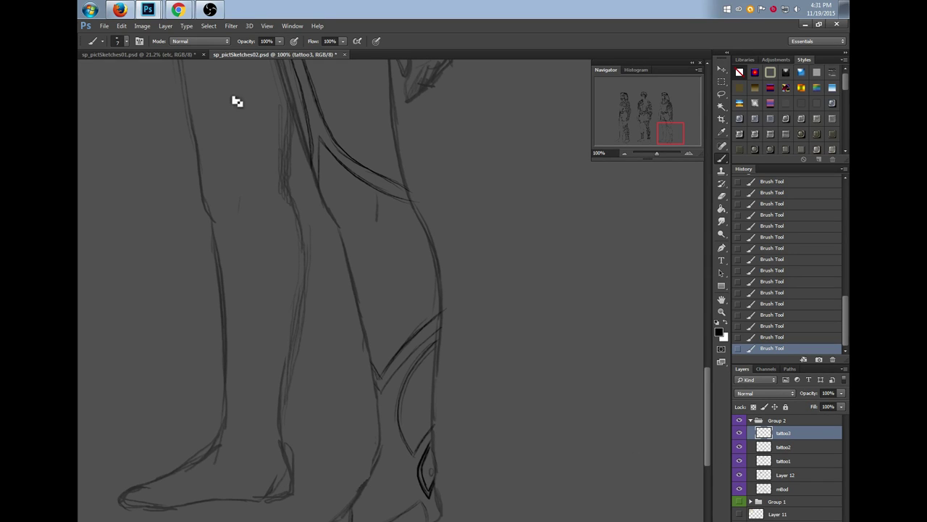
Consult the tattoo reference sheet with Layer 2 hidden, and return to sp_pictSketches02.psd
key("ctrl+Tab")
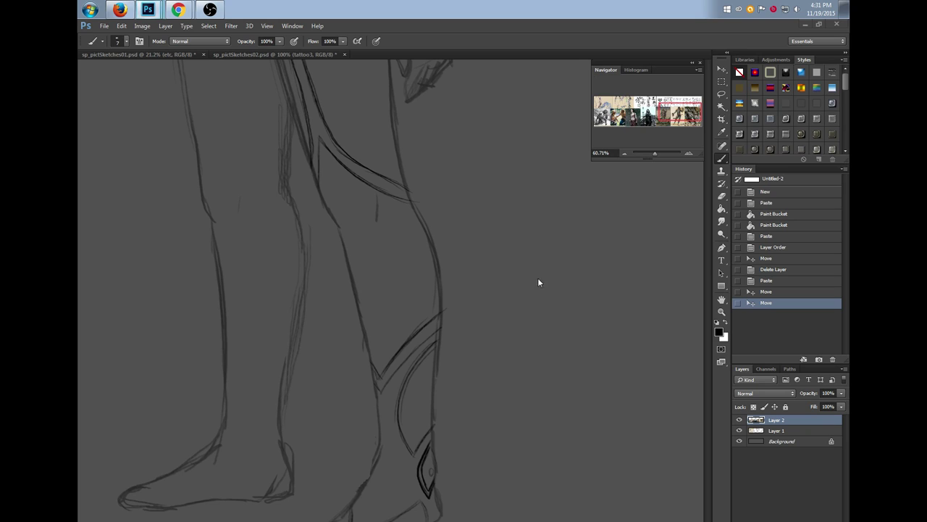
left_click(739, 421)
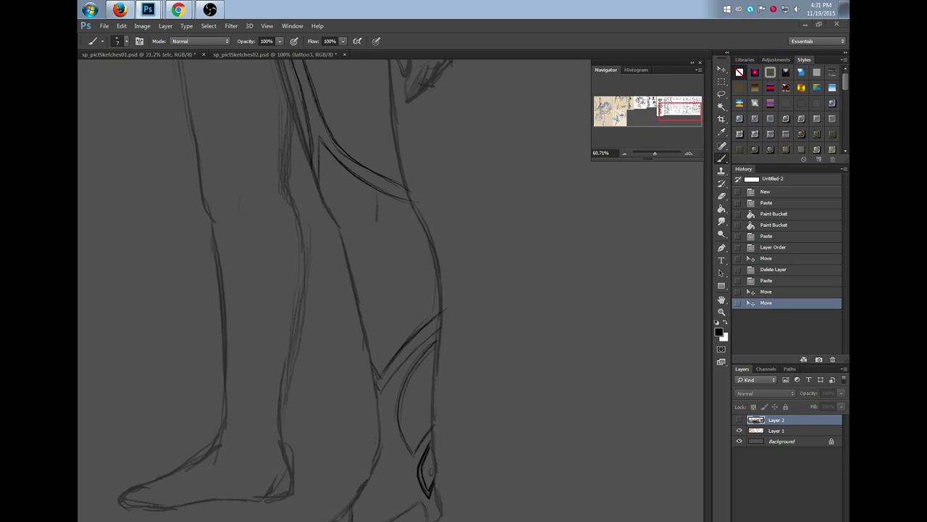
scroll(392, 290, "up", 3)
left_click(556, 389)
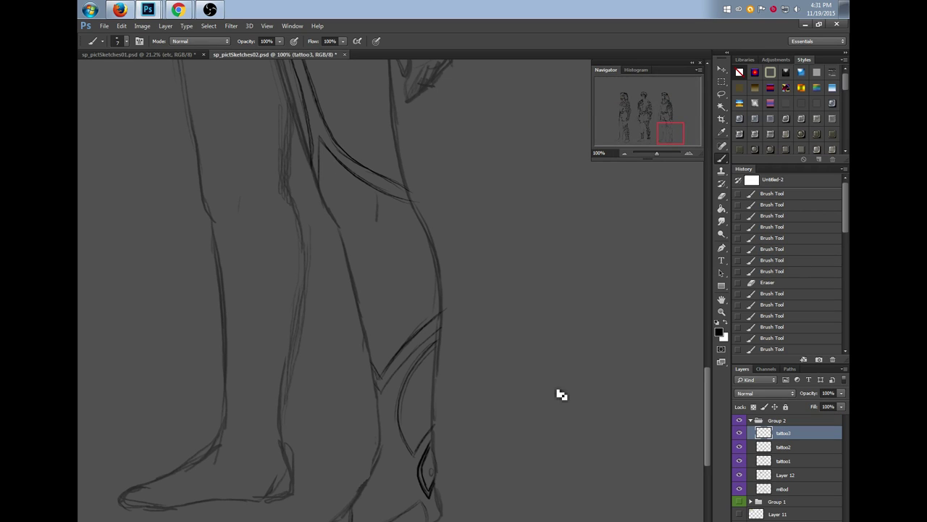
Fill the ankle oval with radiating spokes, erase stray lines around it, and darken the arc and point above it
mouse_move(439, 431)
left_mouse_down()
mouse_move(425, 476)
mouse_move(429, 468)
left_mouse_up()
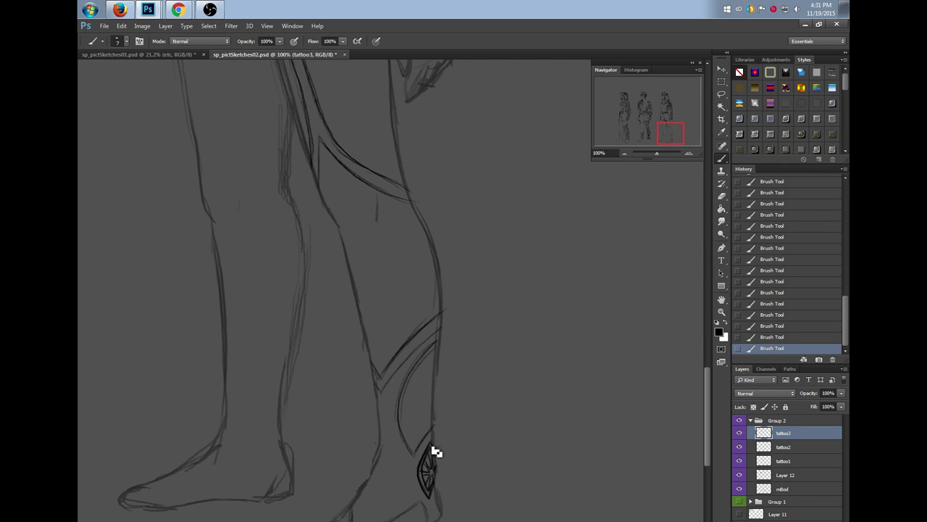
scroll(391, 290, "left", 2)
scroll(391, 290, "left", 1)
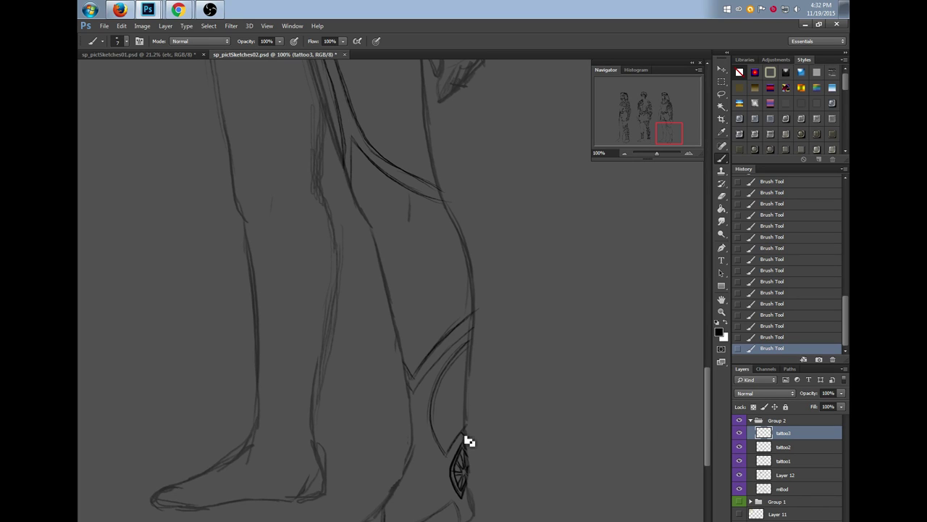
key("e")
mouse_move(464, 434)
left_mouse_down()
mouse_move(462, 422)
mouse_move(472, 435)
mouse_move(461, 433)
left_mouse_up()
mouse_move(474, 342)
left_mouse_down()
mouse_move(435, 392)
mouse_move(439, 442)
mouse_move(444, 455)
mouse_move(454, 447)
mouse_move(441, 445)
left_mouse_up()
mouse_move(462, 345)
left_mouse_down()
mouse_move(438, 383)
mouse_move(473, 338)
left_mouse_up()
mouse_move(441, 426)
left_mouse_down()
mouse_move(443, 387)
mouse_move(488, 341)
left_mouse_up()
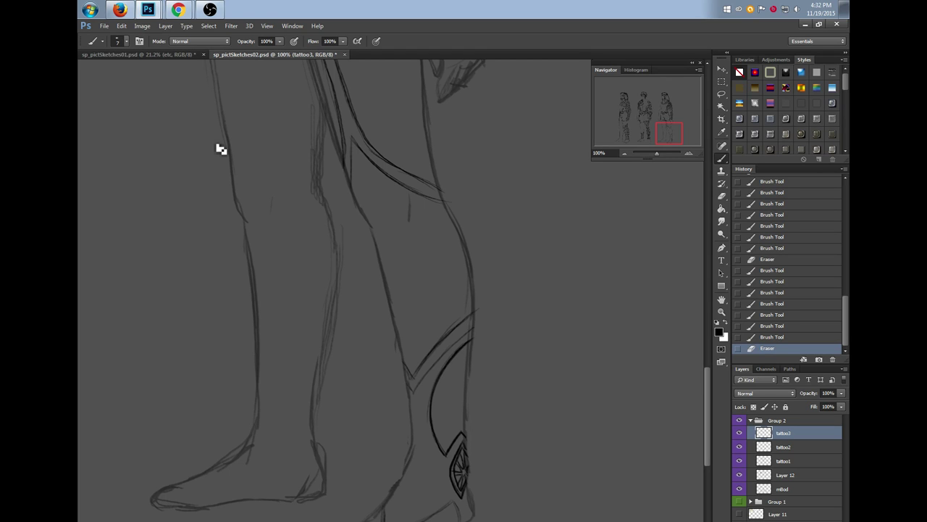
In sp_pictSketches01.psd, show only the male figures and examine the third figure's leg tattoos up close, then return to sketching with the brush
left_click(151, 53)
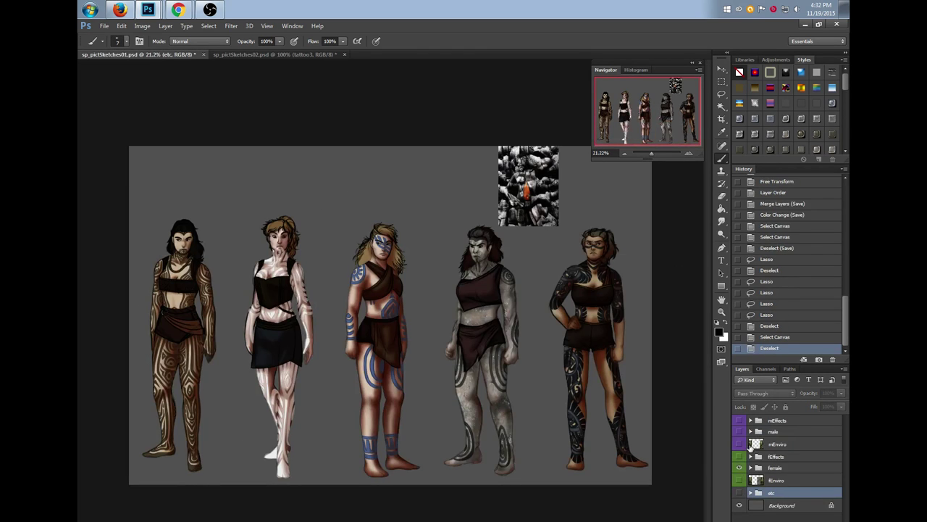
left_click_drag(740, 491, 748, 443)
left_click(740, 432)
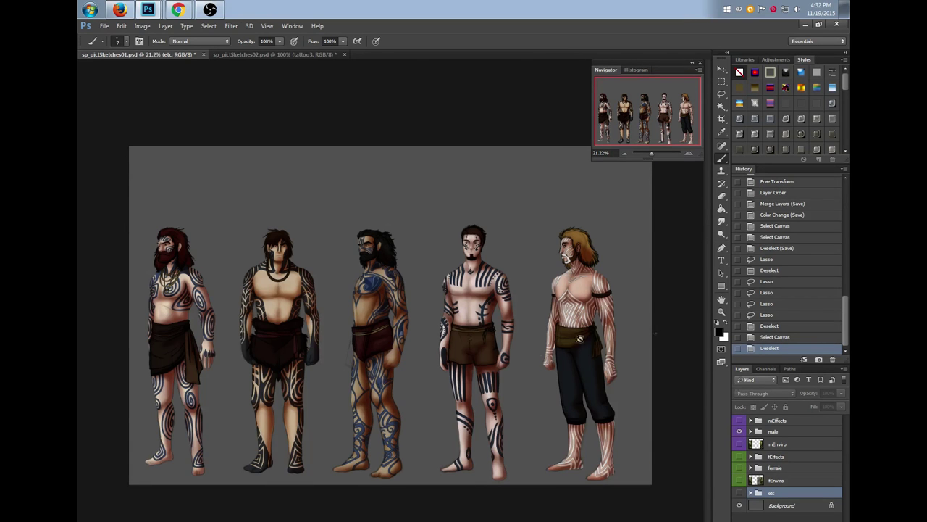
left_click(723, 311)
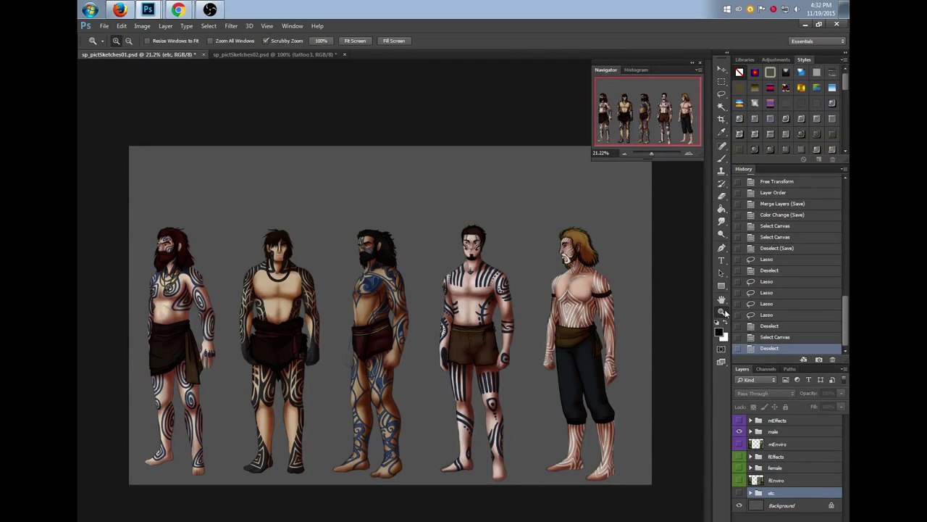
left_click_drag(382, 426, 439, 447)
mouse_move(710, 360)
left_mouse_down()
mouse_move(707, 372)
mouse_move(707, 362)
left_mouse_up()
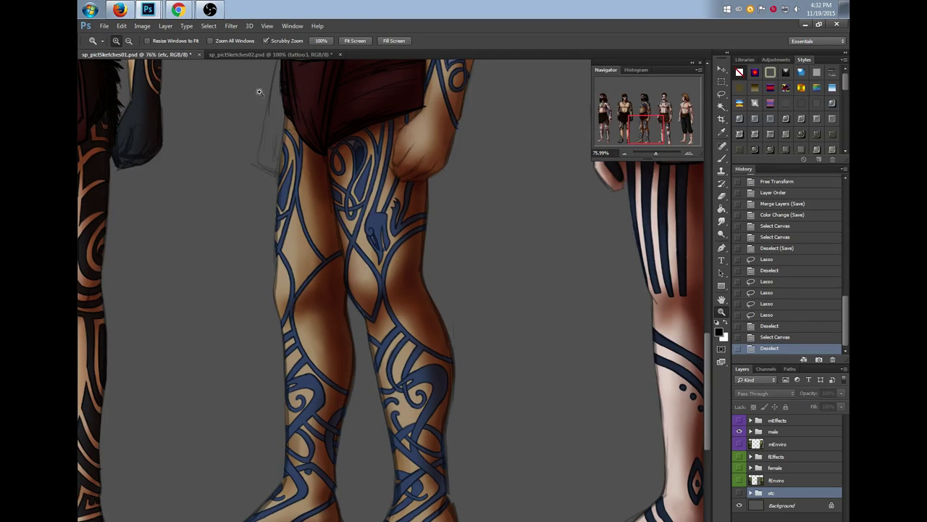
left_click(259, 55)
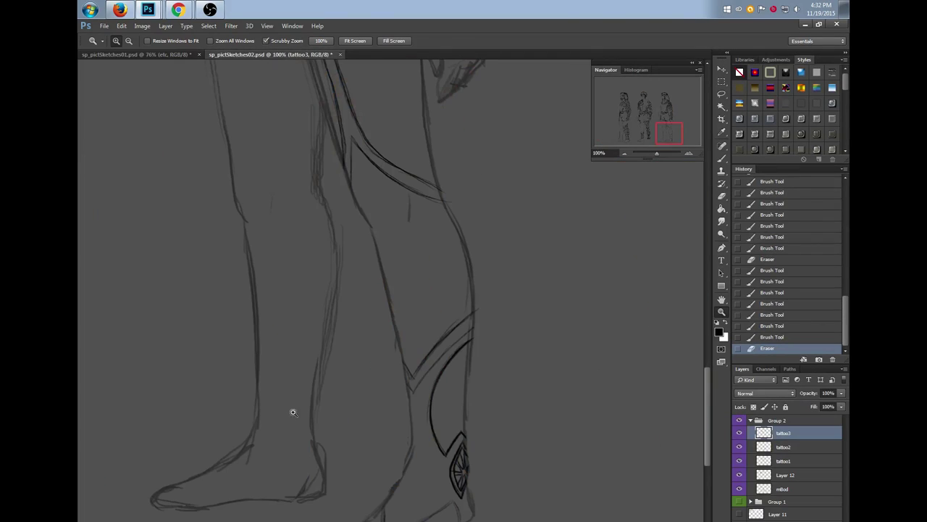
left_click(723, 159)
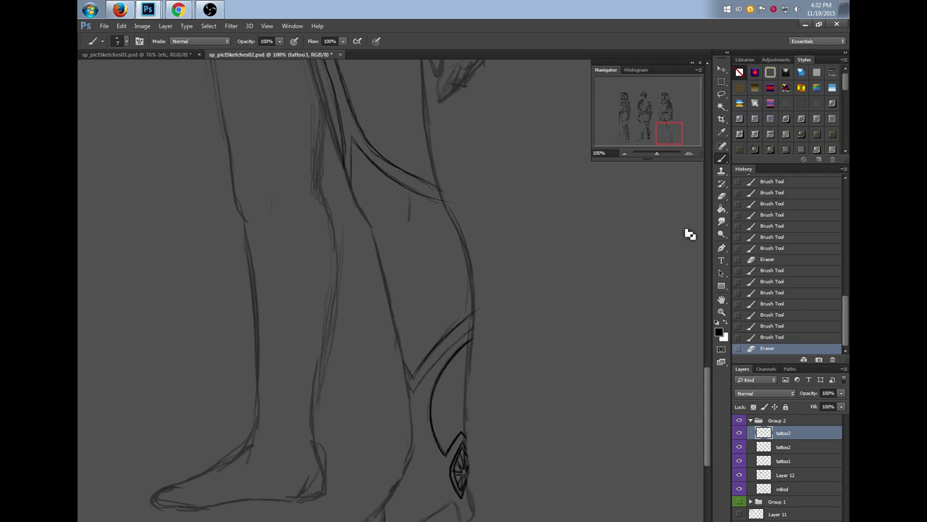
Add an inner line to the lower-calf arc and sketch a rounded curve crossing it toward the shin
scroll(709, 384, "down", 2)
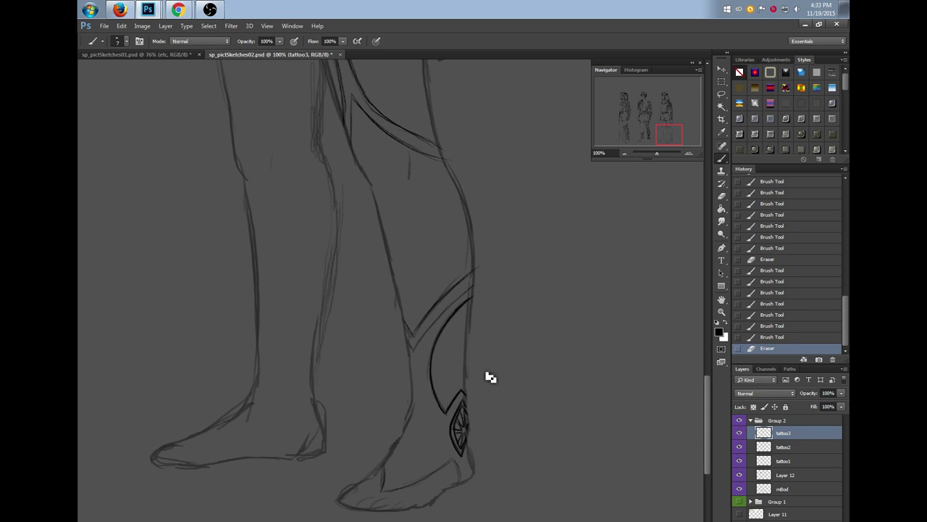
mouse_move(466, 323)
left_mouse_down()
mouse_move(473, 313)
mouse_move(452, 342)
left_mouse_up()
mouse_move(442, 388)
left_mouse_down()
mouse_move(441, 361)
mouse_move(468, 307)
mouse_move(451, 391)
mouse_move(459, 381)
left_mouse_up()
mouse_move(444, 400)
left_mouse_down()
mouse_move(460, 381)
mouse_move(466, 389)
left_mouse_up()
mouse_move(441, 359)
left_mouse_down()
mouse_move(451, 389)
mouse_move(425, 400)
left_mouse_up()
mouse_move(424, 400)
left_mouse_down()
mouse_move(454, 357)
mouse_move(443, 389)
mouse_move(453, 365)
mouse_move(420, 312)
mouse_move(441, 314)
mouse_move(445, 346)
left_mouse_up()
mouse_move(433, 338)
left_mouse_down()
mouse_move(448, 351)
mouse_move(439, 390)
left_mouse_up()
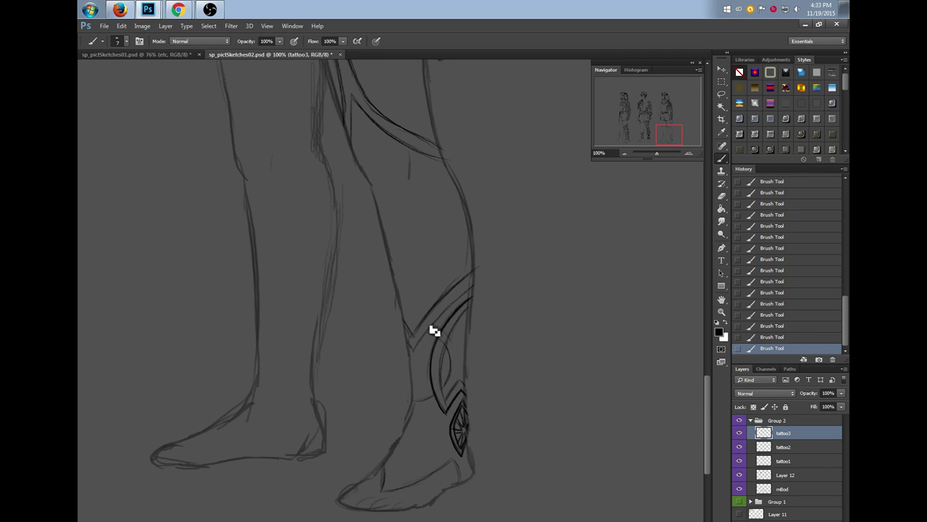
Weave more double curves and a small hook between the shin and ankle point, erasing overlaps where the bands cross
left_click_drag(458, 352, 461, 372)
left_click_drag(412, 408, 462, 384)
left_click_drag(457, 391, 466, 399)
mouse_move(430, 353)
left_mouse_down()
mouse_move(444, 406)
mouse_move(419, 392)
mouse_move(435, 387)
mouse_move(421, 394)
left_mouse_up()
left_click_drag(421, 356, 438, 402)
key("e")
left_click_drag(442, 348, 447, 333)
left_click_drag(453, 389, 433, 405)
mouse_move(435, 403)
left_mouse_down()
mouse_move(452, 394)
mouse_move(424, 408)
left_mouse_up()
key("e")
mouse_move(447, 391)
left_mouse_down()
mouse_move(441, 409)
mouse_move(439, 400)
left_mouse_up()
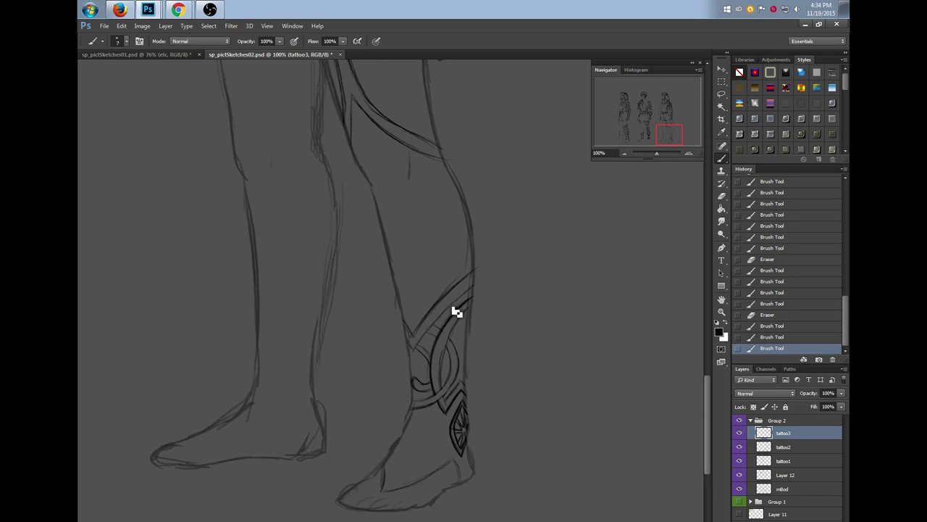
Draw a short curved double band crossing the top of the arc toward the back of the calf, and refine the arc's lines
mouse_move(471, 351)
left_mouse_down()
mouse_move(457, 303)
mouse_move(465, 337)
left_mouse_up()
left_click_drag(455, 302, 468, 343)
left_click_drag(451, 307, 465, 344)
left_click(455, 327)
mouse_move(453, 311)
left_mouse_down()
mouse_move(466, 339)
mouse_move(466, 308)
mouse_move(465, 333)
left_mouse_up()
mouse_move(445, 392)
left_mouse_down()
mouse_move(445, 354)
mouse_move(465, 311)
mouse_move(491, 295)
left_mouse_up()
mouse_move(452, 352)
left_mouse_down()
mouse_move(451, 391)
mouse_move(440, 398)
left_mouse_up()
Darken the curve at the front of the shin and the line running up to the rear of the calf band
left_click_drag(708, 385, 708, 409)
left_click_drag(420, 269, 437, 281)
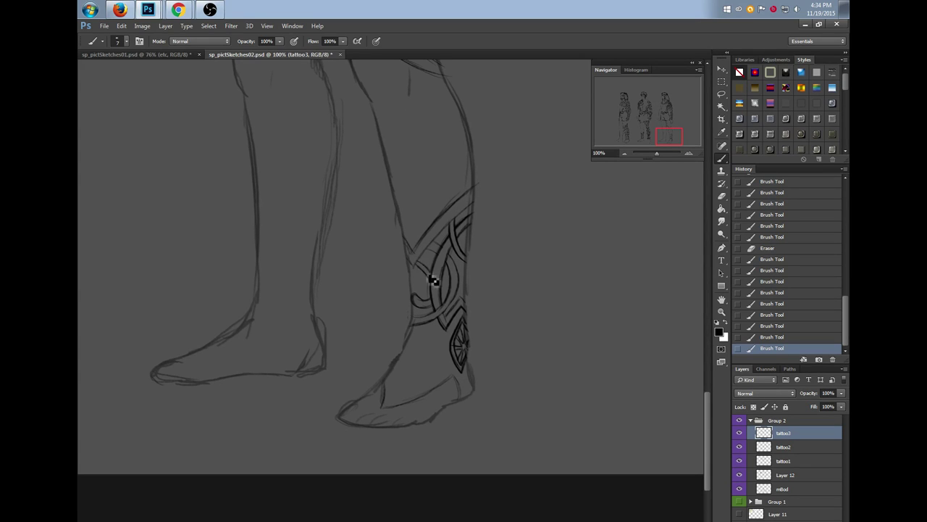
left_click_drag(445, 238, 473, 209)
left_click_drag(419, 274, 412, 262)
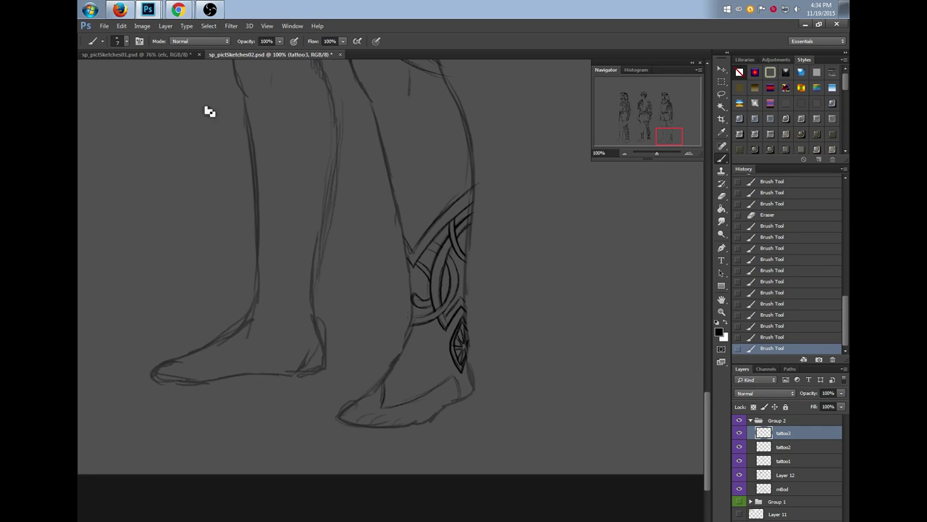
Examine the third male figure's lower-leg and foot tattoos in sp_pictSketches01.psd, then return to sp_pictSketches02.psd
left_click(181, 53)
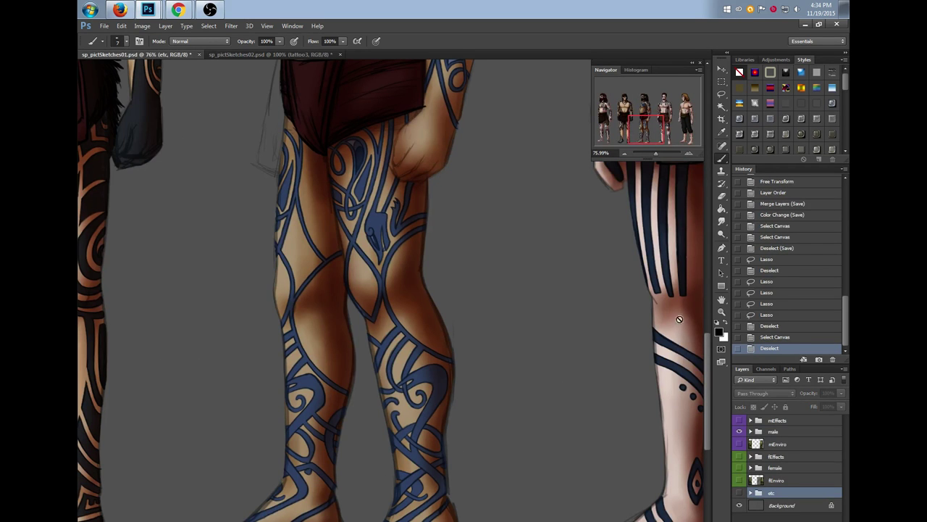
left_click_drag(707, 351, 707, 362)
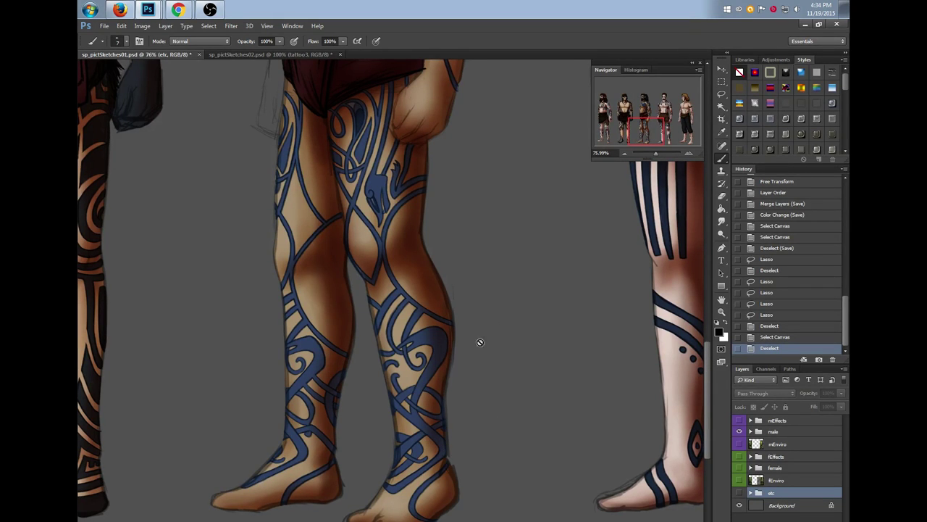
left_click(254, 54)
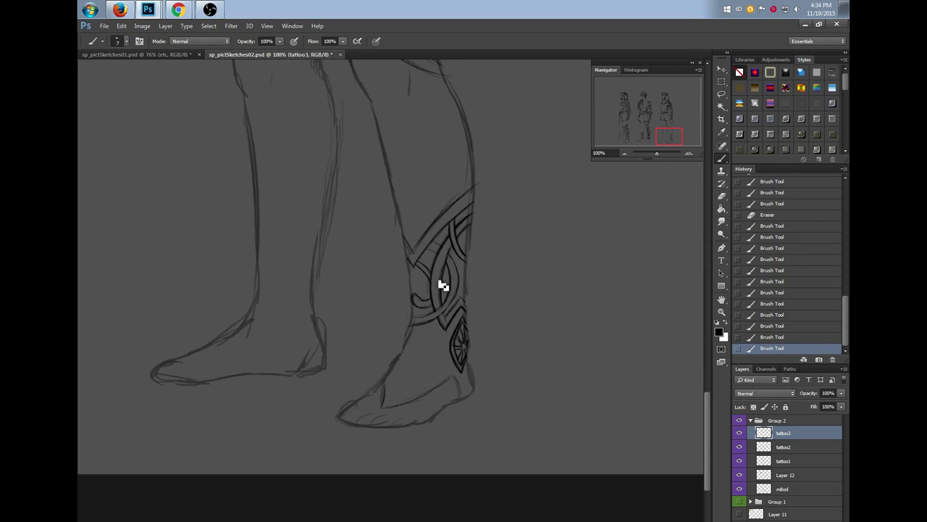
Draw a double band looping at the front of the ankle and running diagonally to the heel, replacing the first misplaced curve
left_click_drag(460, 301, 435, 329)
mouse_move(393, 364)
left_mouse_down()
mouse_move(425, 342)
mouse_move(427, 311)
mouse_move(420, 340)
mouse_move(421, 311)
mouse_move(416, 326)
mouse_move(423, 348)
mouse_move(475, 381)
left_mouse_up()
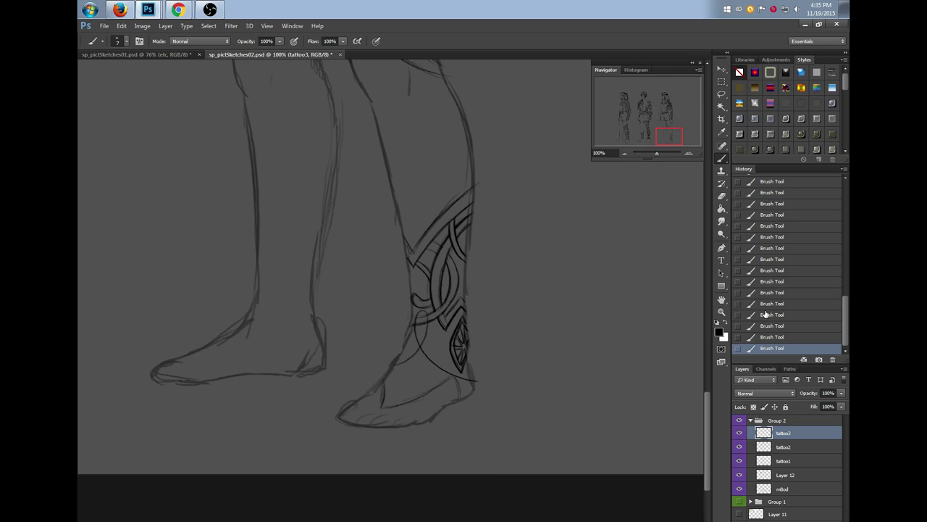
left_click(770, 338)
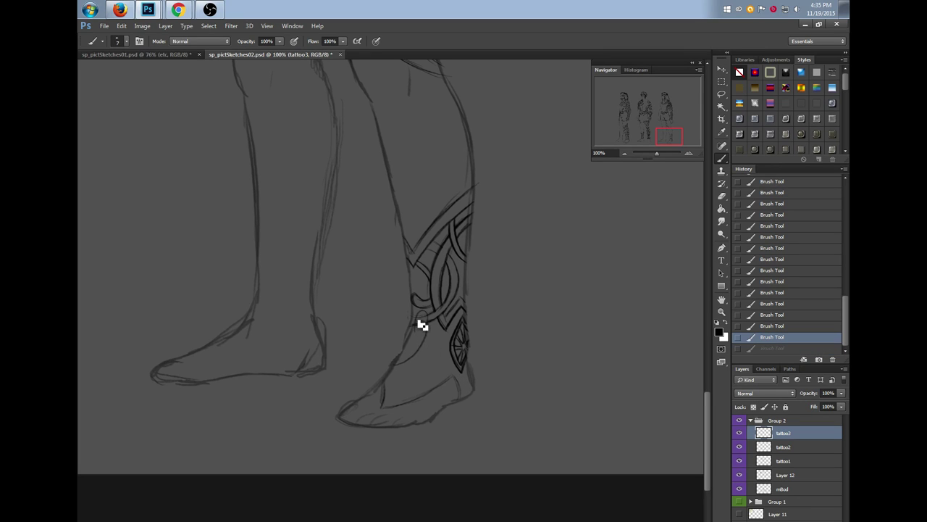
left_click_drag(420, 341, 460, 394)
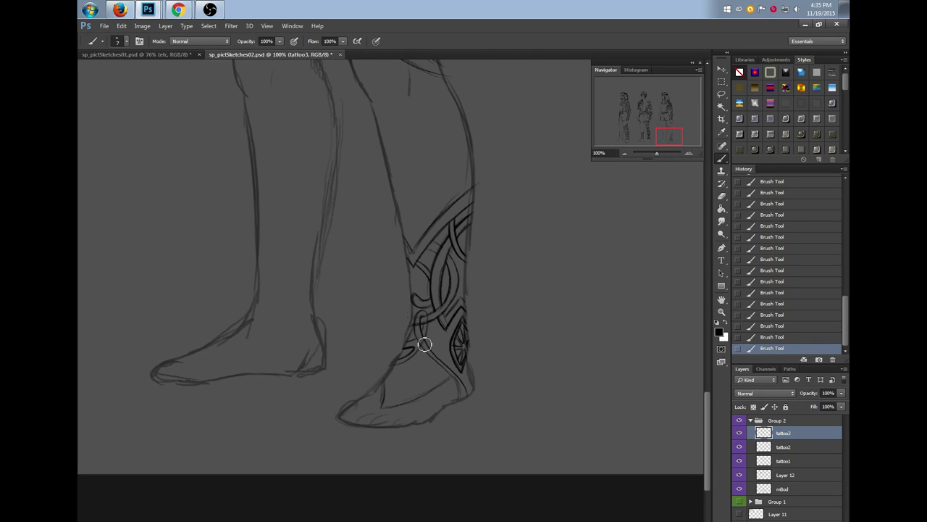
mouse_move(419, 313)
left_mouse_down()
mouse_move(419, 331)
mouse_move(423, 323)
left_mouse_up()
mouse_move(424, 318)
left_mouse_down()
mouse_move(443, 318)
mouse_move(430, 330)
mouse_move(439, 314)
mouse_move(416, 318)
mouse_move(437, 364)
mouse_move(424, 354)
mouse_move(450, 375)
mouse_move(462, 403)
mouse_move(428, 337)
mouse_move(472, 394)
left_mouse_up()
left_click_drag(418, 347, 422, 355)
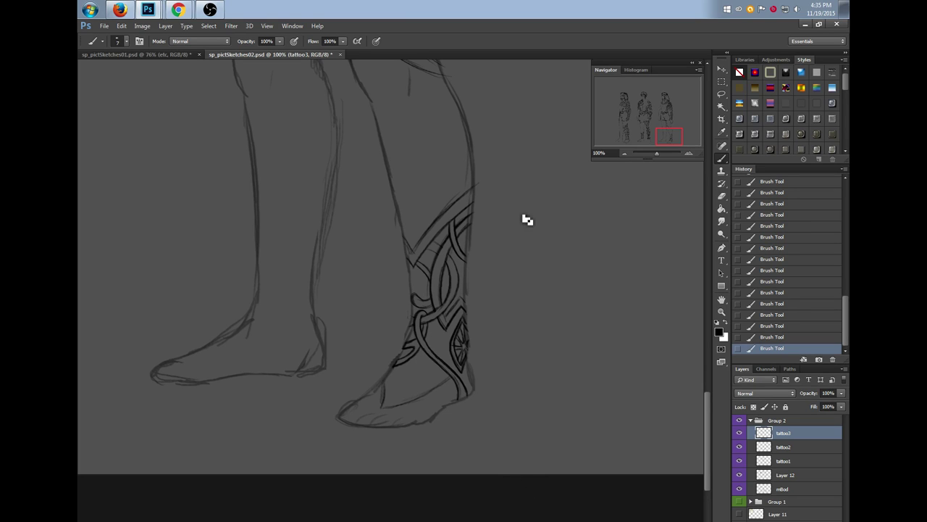
Add small crossing curves at the front of the shin, and outline a pointed double band from the top of the foot to the ankle
left_click_drag(708, 402, 708, 393)
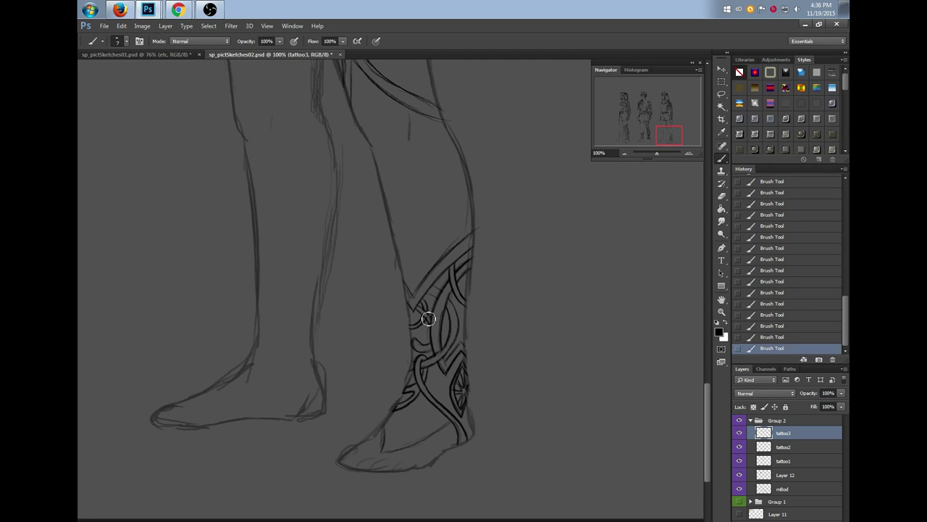
left_click_drag(416, 304, 432, 323)
left_click_drag(706, 394, 706, 413)
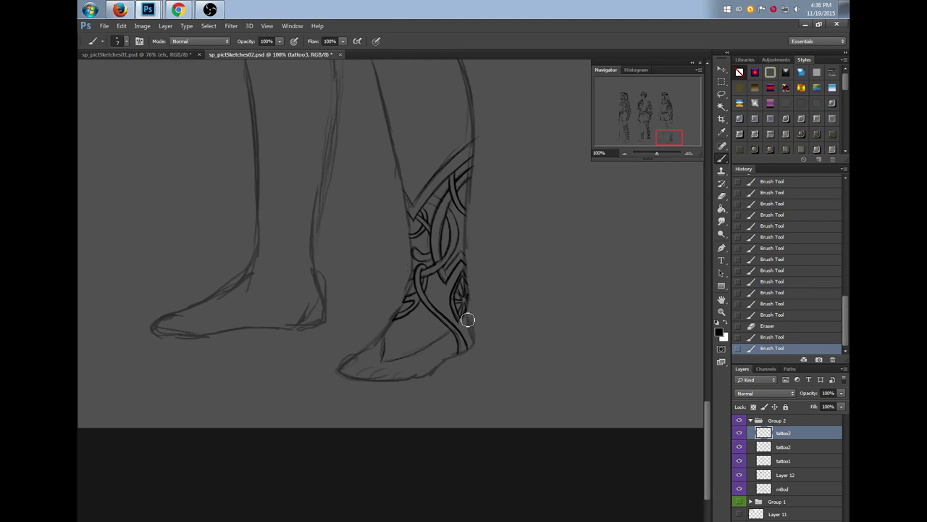
left_click(453, 337)
mouse_move(468, 316)
left_mouse_down()
mouse_move(459, 331)
mouse_move(474, 304)
mouse_move(459, 324)
left_mouse_up()
left_click_drag(396, 359, 399, 360)
mouse_move(451, 330)
left_mouse_down()
mouse_move(399, 354)
mouse_move(398, 345)
mouse_move(391, 356)
mouse_move(388, 327)
mouse_move(381, 364)
mouse_move(438, 342)
mouse_move(426, 312)
mouse_move(392, 356)
mouse_move(427, 354)
left_mouse_up()
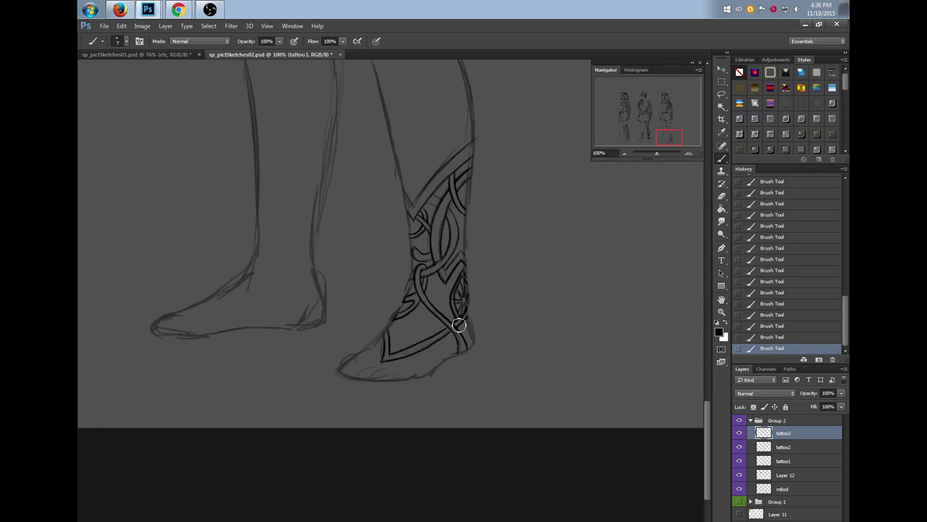
Sketch a small arch beside the ankle loop and fan thin lines from it down to the foot band
mouse_move(459, 323)
left_mouse_down()
mouse_move(449, 271)
mouse_move(461, 253)
mouse_move(447, 267)
left_mouse_up()
mouse_move(397, 358)
left_mouse_down()
mouse_move(428, 304)
mouse_move(448, 310)
mouse_move(448, 320)
left_mouse_up()
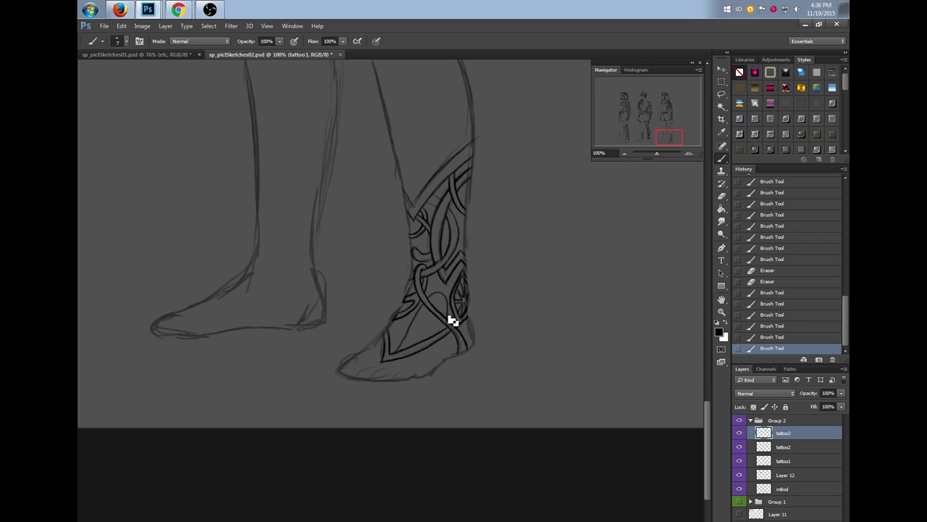
left_click(455, 300)
mouse_move(410, 354)
left_mouse_down()
mouse_move(420, 353)
mouse_move(440, 304)
mouse_move(437, 341)
left_mouse_up()
left_click_drag(395, 338, 415, 321)
Erase the overlapping parts of the arch and fan lines, and darken the fanned shapes above the foot band
key("e")
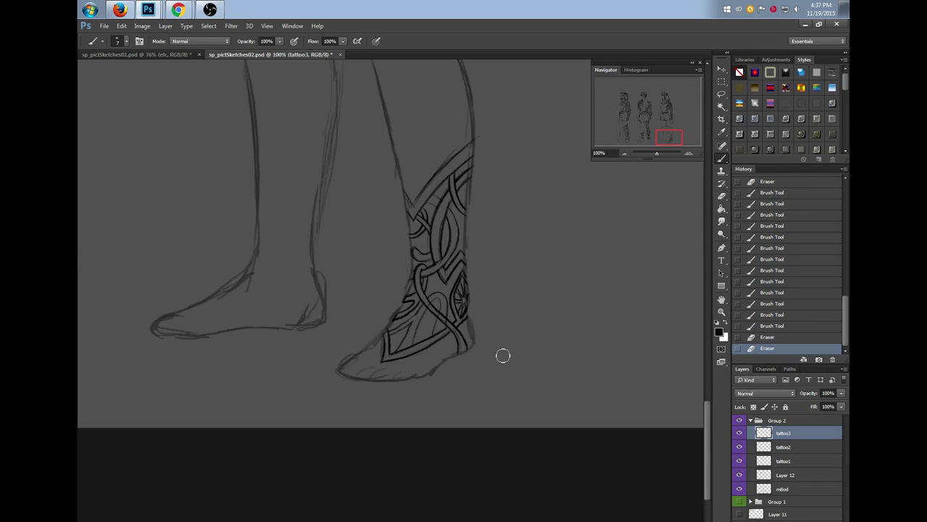
left_click(431, 308)
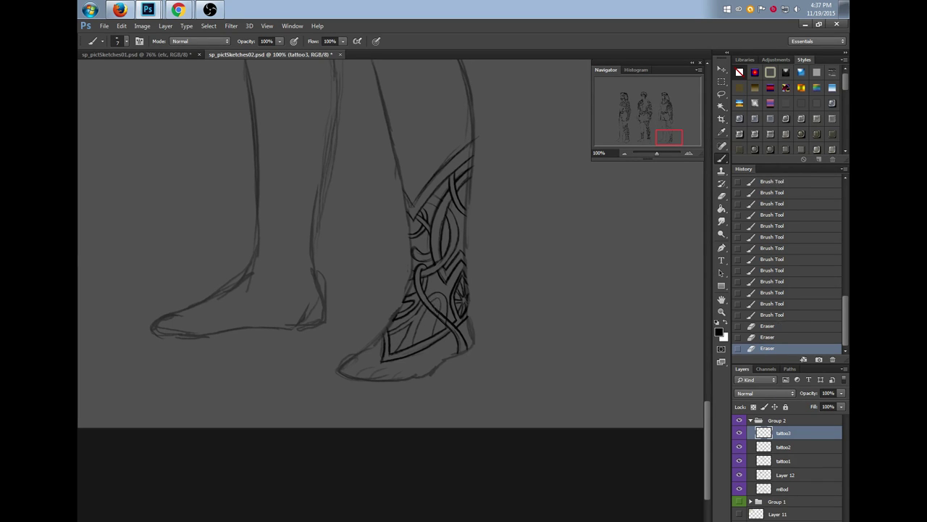
left_click(445, 319)
mouse_move(441, 301)
left_mouse_down()
mouse_move(435, 329)
mouse_move(449, 311)
mouse_move(424, 305)
left_mouse_up()
left_click_drag(414, 348, 428, 330)
left_click_drag(403, 355, 410, 342)
left_click_drag(418, 326, 397, 340)
left_click_drag(396, 340, 428, 306)
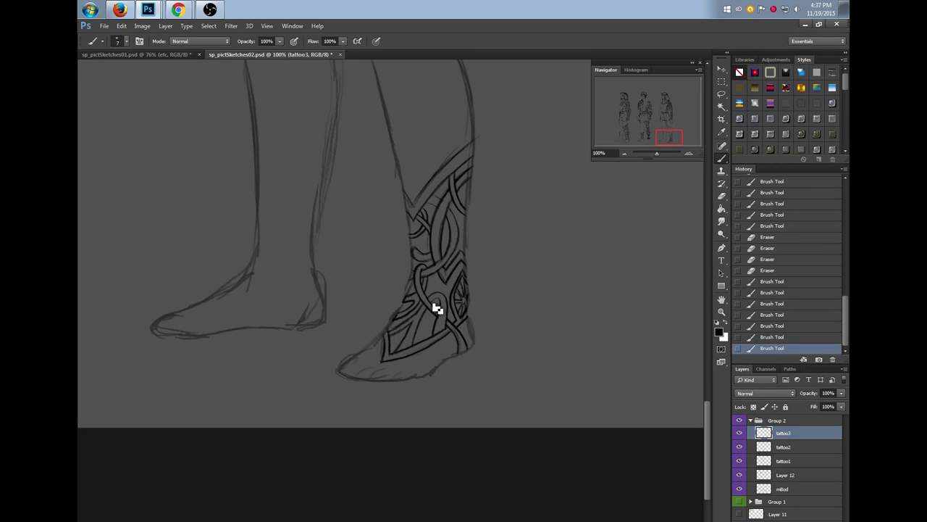
Undo the last brush stroke and redraw the thin lines of the fanned shapes above the third figure's foot band
left_click(766, 338)
mouse_move(397, 334)
left_mouse_down()
mouse_move(441, 303)
mouse_move(433, 306)
left_mouse_up()
left_click_drag(707, 420, 705, 386)
scroll(705, 385, "up", 5)
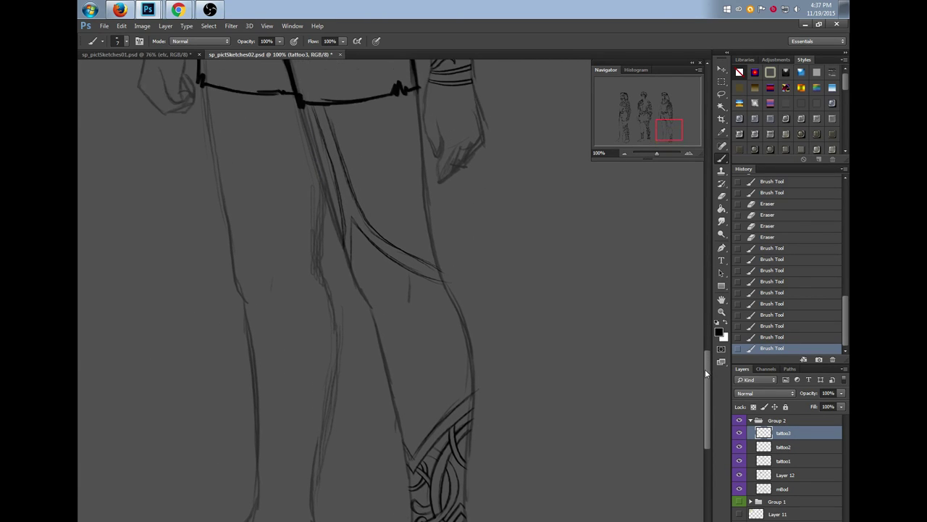
left_click_drag(706, 408, 706, 407)
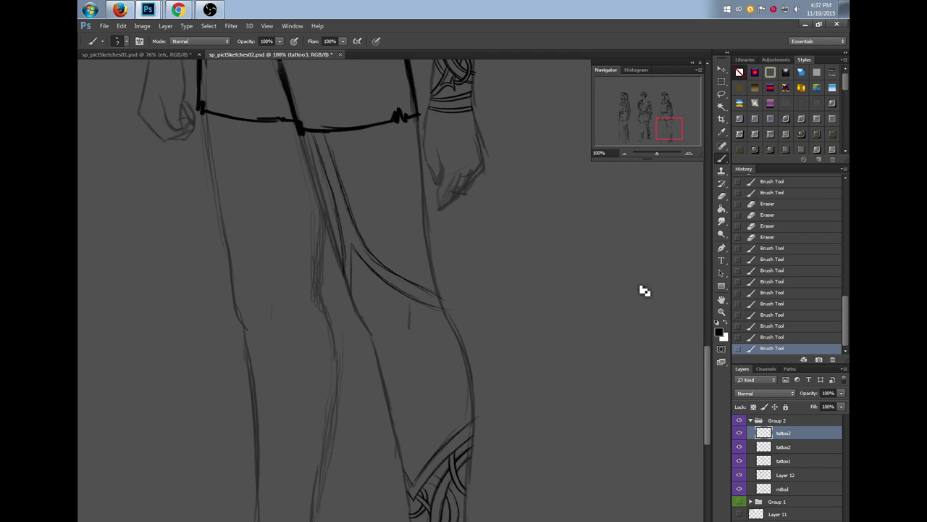
scroll(644, 291, "left", 3)
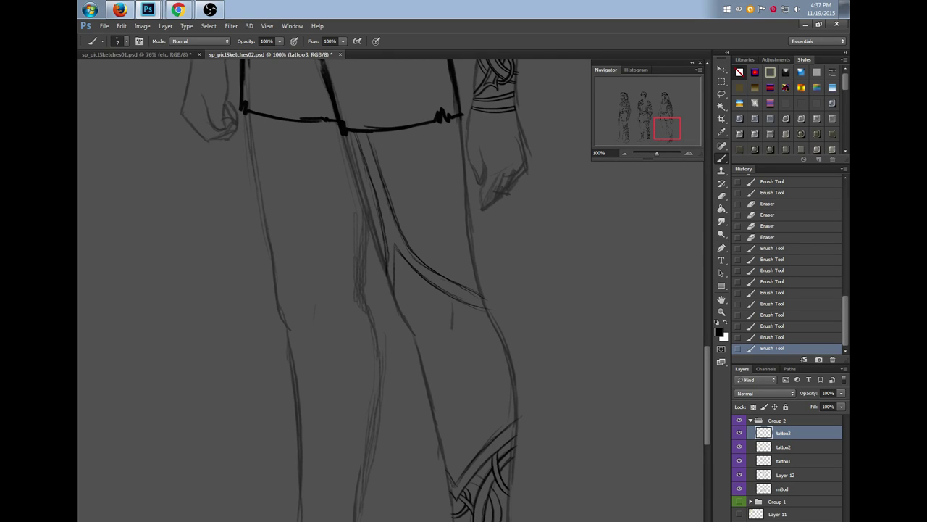
Prepare a new layer above tattoo3 for a red note with the hard round 7 px brush
right_click(595, 354)
left_click(627, 417)
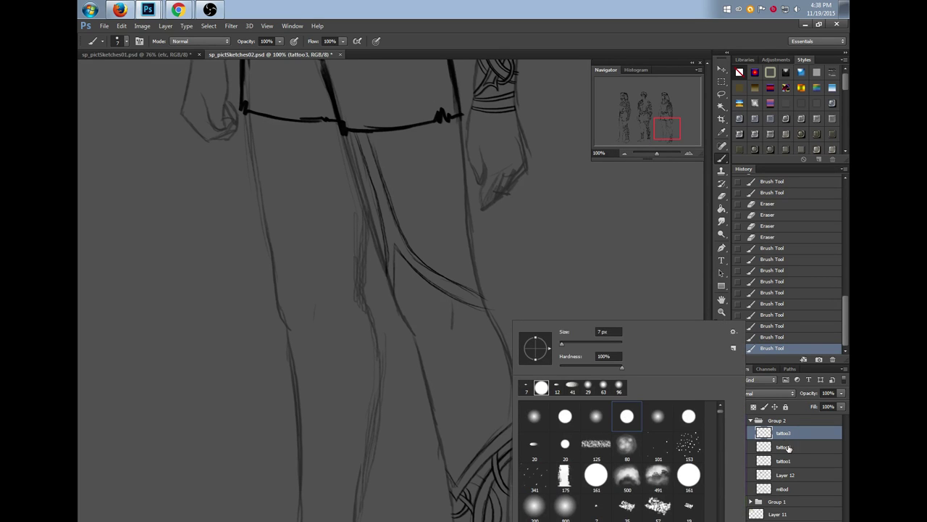
left_click(783, 443)
left_click(796, 422)
key("ctrl+alt+shift+n")
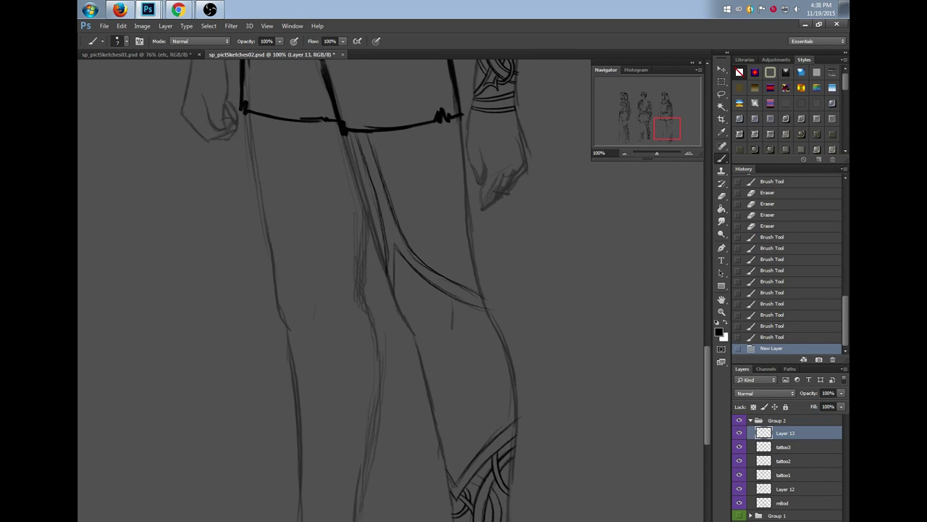
left_click(719, 332)
left_click(534, 334)
left_click(645, 310)
Handwrite the red note "Give me an aminal! yes that's on purpose XD" across the legs, and delete its layer
mouse_move(223, 293)
left_mouse_down()
mouse_move(237, 337)
mouse_move(260, 289)
left_mouse_up()
left_click(239, 297)
mouse_move(261, 292)
left_mouse_down()
mouse_move(291, 272)
mouse_move(305, 280)
mouse_move(323, 261)
left_mouse_up()
mouse_move(269, 348)
left_mouse_down()
mouse_move(263, 355)
mouse_move(280, 345)
mouse_move(287, 354)
left_mouse_up()
mouse_move(319, 316)
left_mouse_down()
mouse_move(342, 322)
mouse_move(356, 292)
mouse_move(367, 304)
mouse_move(388, 260)
mouse_move(391, 279)
left_mouse_up()
left_click(399, 290)
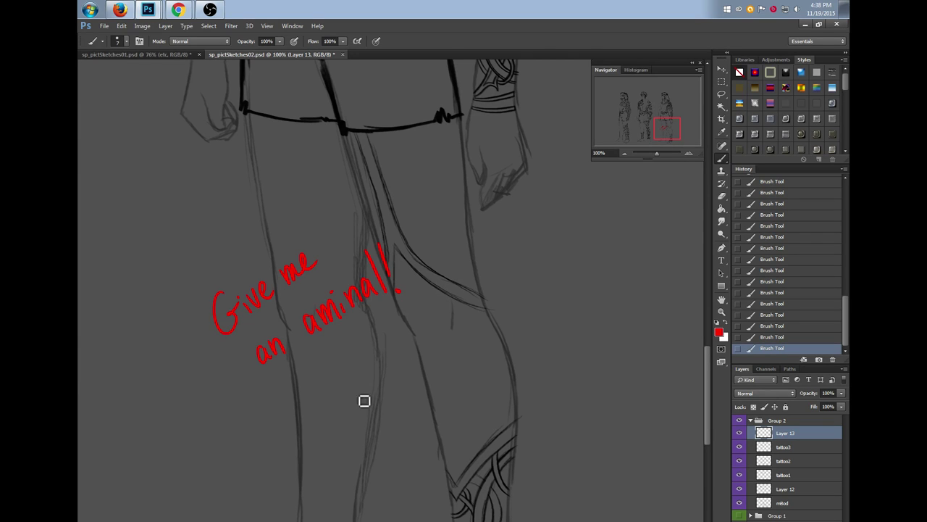
mouse_move(337, 340)
left_mouse_down()
mouse_move(355, 355)
mouse_move(353, 405)
mouse_move(352, 389)
mouse_move(378, 369)
mouse_move(376, 378)
mouse_move(374, 358)
mouse_move(390, 372)
mouse_move(393, 360)
mouse_move(405, 369)
mouse_move(415, 348)
mouse_move(400, 395)
mouse_move(451, 358)
mouse_move(456, 337)
mouse_move(467, 344)
mouse_move(499, 327)
left_mouse_up()
mouse_move(497, 330)
left_mouse_down()
mouse_move(507, 335)
mouse_move(503, 347)
left_mouse_up()
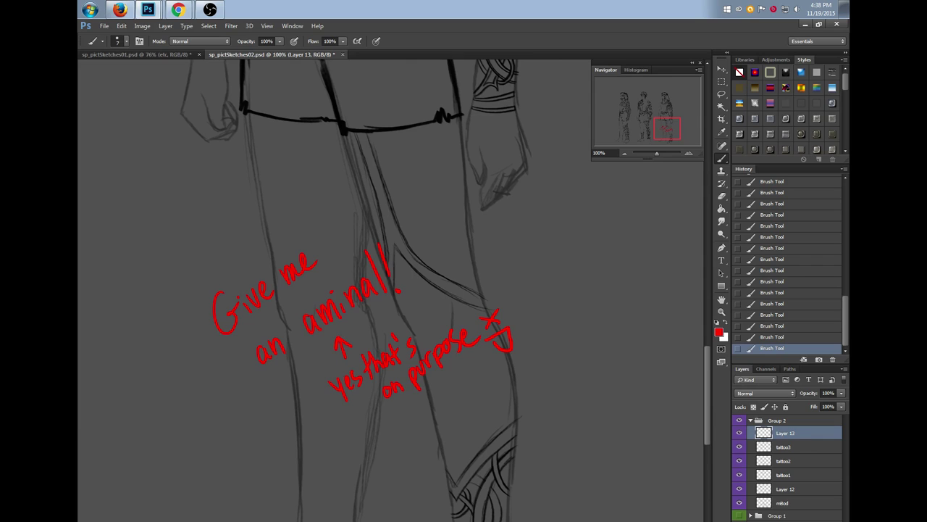
key("Delete")
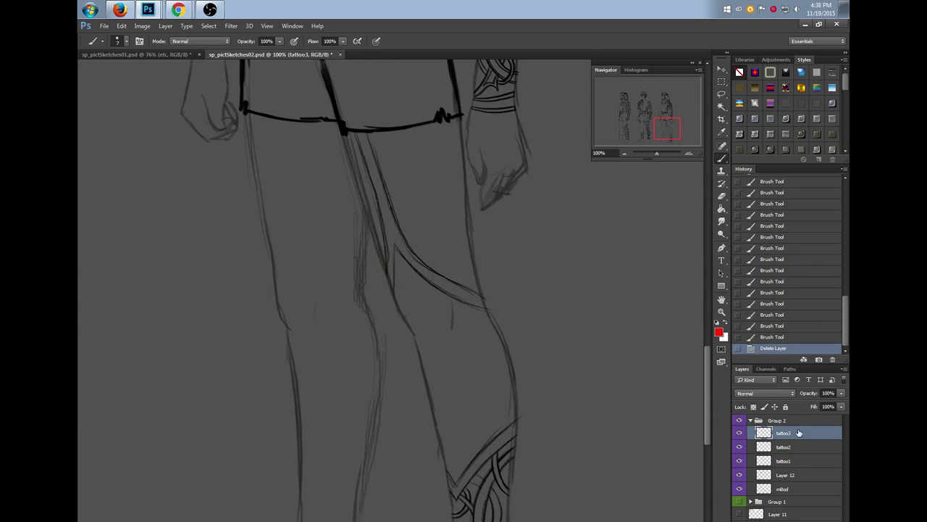
Check the tattoo3 and tattoo2 layers by toggling their visibility, and make tattoo2 active with the angled 7 px brush in black
left_click(739, 432)
left_click(740, 432)
left_click(739, 447)
left_click(740, 446)
left_click(798, 445)
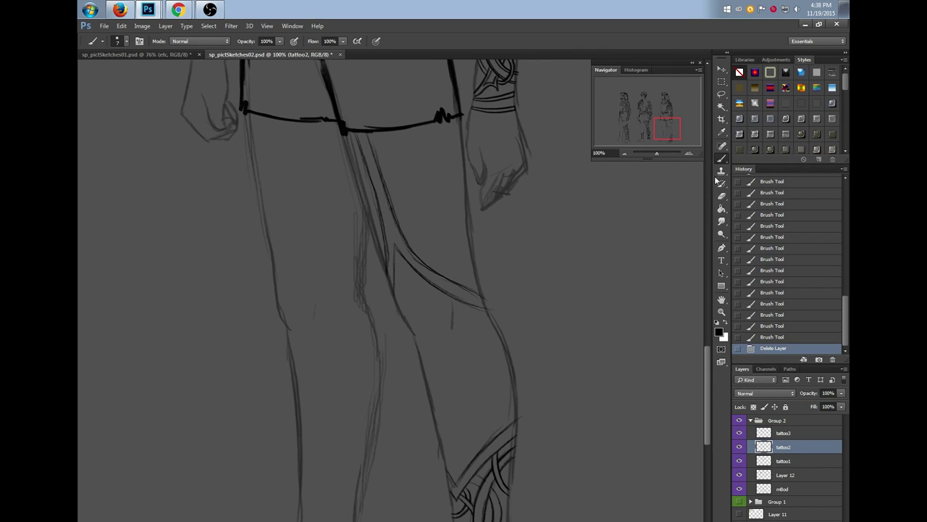
right_click(487, 316)
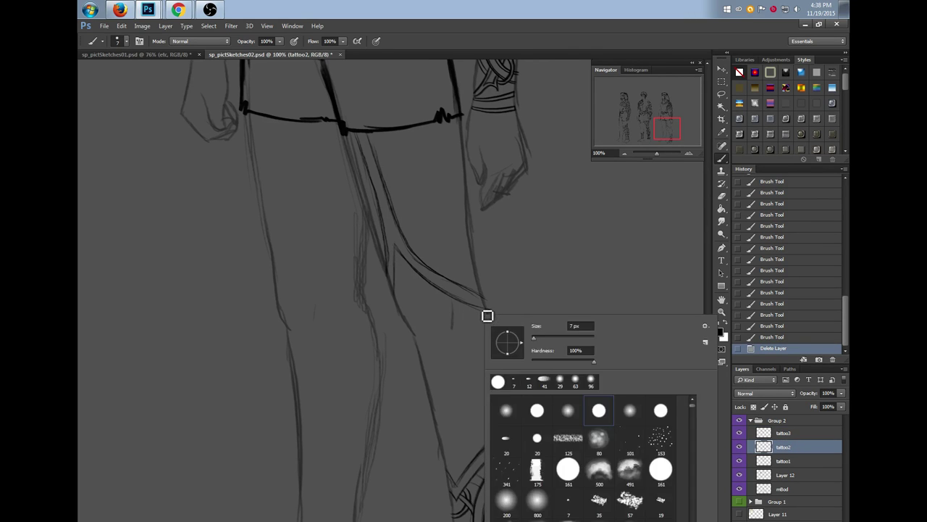
left_click(512, 386)
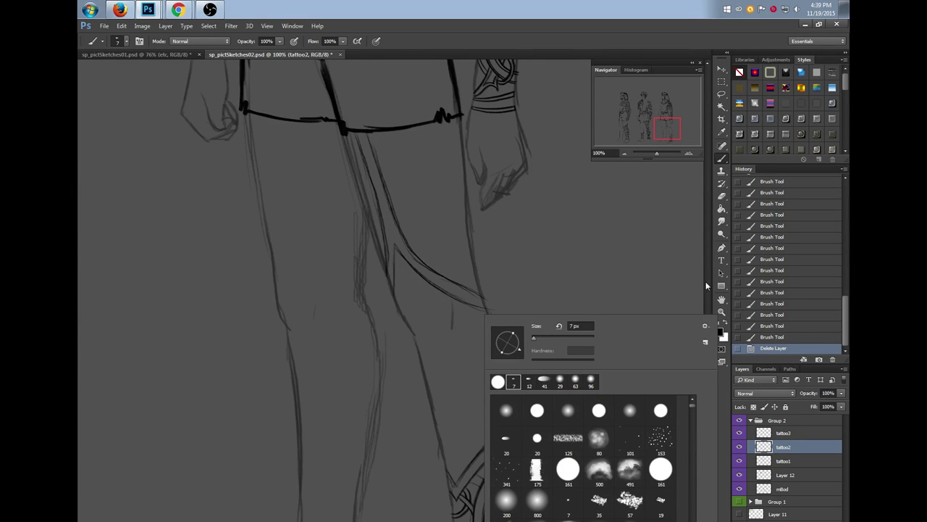
Sketch the main outlines of the knee tattoo on the tattoo2 layer with the 7 px brush, below the curved thigh bands
left_click(802, 448)
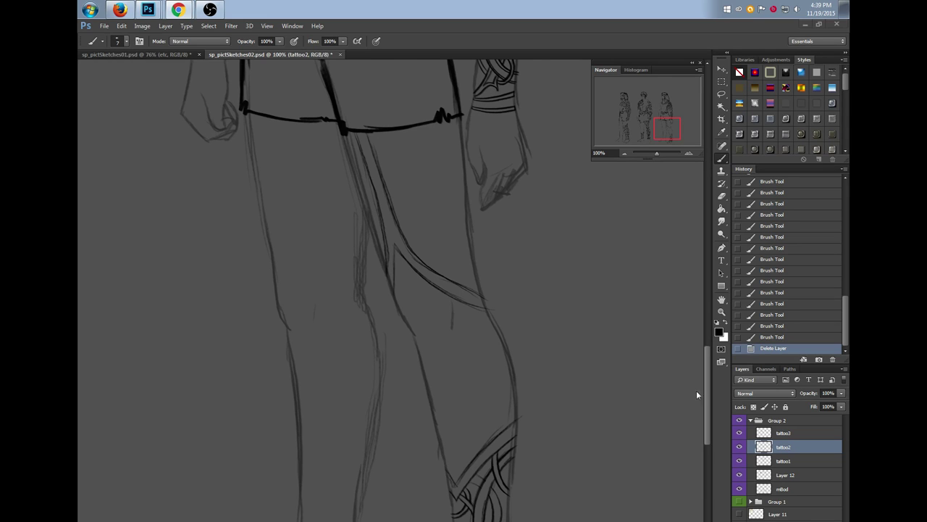
left_click(785, 433)
left_click(786, 447)
left_click(739, 446)
left_click(739, 447)
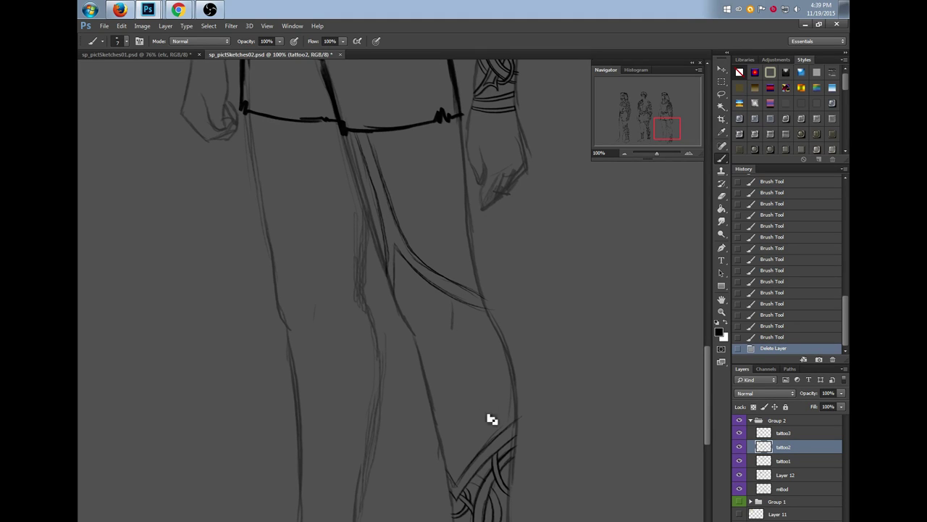
mouse_move(401, 300)
left_mouse_down()
mouse_move(402, 315)
mouse_move(402, 268)
left_mouse_up()
mouse_move(402, 270)
left_mouse_down()
mouse_move(401, 311)
mouse_move(403, 270)
mouse_move(420, 287)
left_mouse_up()
mouse_move(418, 287)
left_mouse_down()
mouse_move(416, 321)
mouse_move(400, 306)
mouse_move(429, 338)
left_mouse_up()
mouse_move(439, 298)
left_mouse_down()
mouse_move(466, 331)
mouse_move(440, 310)
mouse_move(483, 337)
mouse_move(437, 301)
mouse_move(468, 340)
mouse_move(439, 310)
mouse_move(496, 352)
mouse_move(488, 303)
mouse_move(455, 353)
left_mouse_up()
left_click_drag(456, 364, 441, 389)
left_click_drag(460, 332, 498, 380)
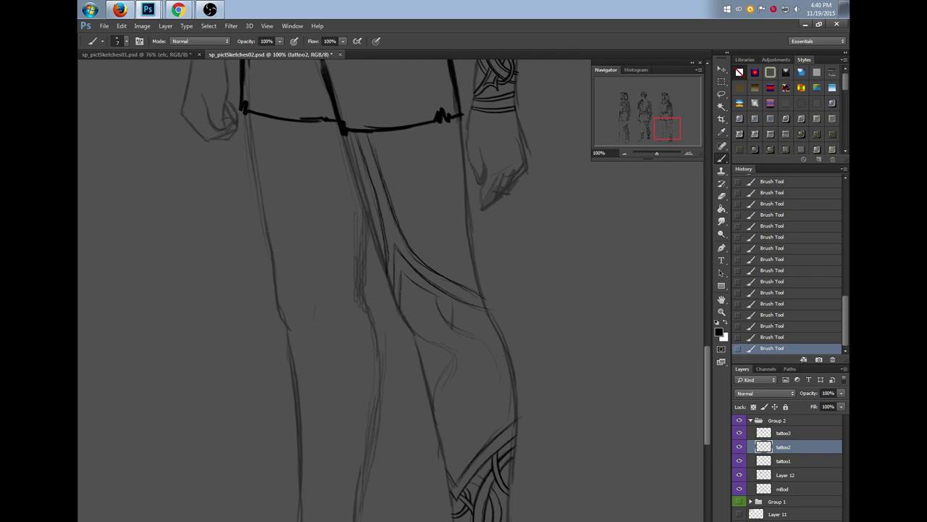
Refine the tattoo figure's curved contours and sketch small webbed fins and circles around it down to the calf knotwork
mouse_move(453, 354)
left_mouse_down()
mouse_move(440, 380)
mouse_move(424, 340)
mouse_move(448, 362)
mouse_move(442, 385)
left_mouse_up()
left_click_drag(442, 312, 454, 330)
left_click_drag(468, 428, 468, 432)
mouse_move(459, 472)
left_mouse_down()
mouse_move(473, 444)
mouse_move(452, 436)
mouse_move(470, 440)
left_mouse_up()
mouse_move(445, 425)
left_mouse_down()
mouse_move(486, 387)
mouse_move(469, 420)
mouse_move(467, 411)
mouse_move(484, 431)
mouse_move(507, 408)
mouse_move(482, 404)
mouse_move(492, 413)
mouse_move(480, 416)
mouse_move(499, 407)
mouse_move(489, 385)
mouse_move(479, 403)
mouse_move(499, 373)
mouse_move(450, 330)
mouse_move(455, 304)
mouse_move(470, 313)
mouse_move(476, 340)
left_mouse_up()
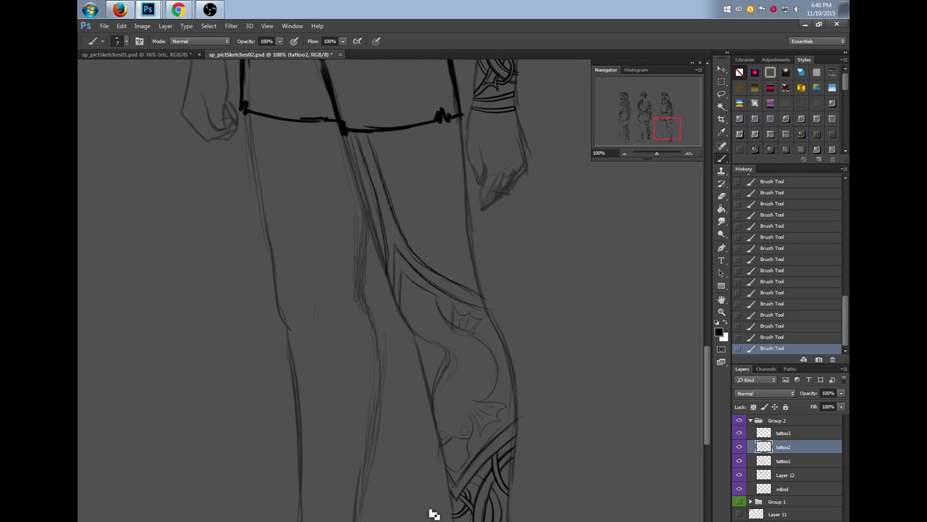
left_click(722, 93)
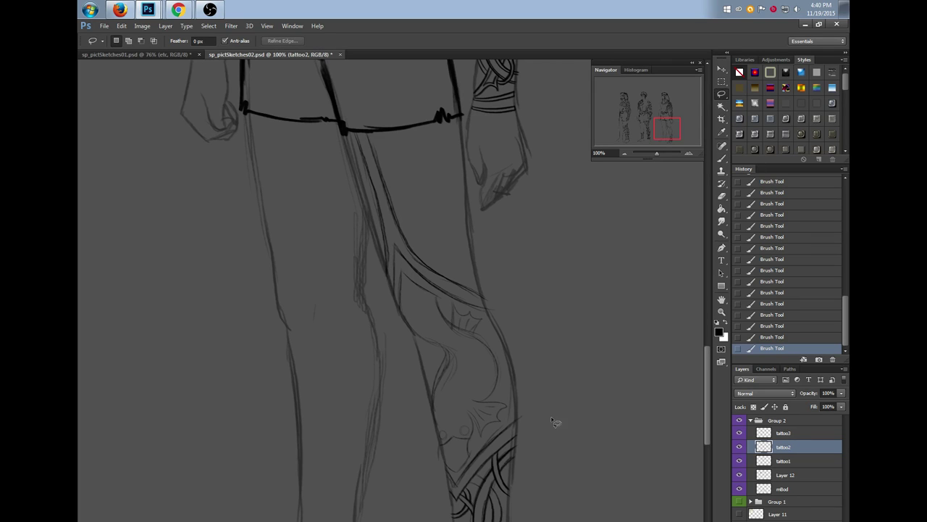
mouse_move(394, 358)
left_mouse_down()
mouse_move(412, 438)
mouse_move(456, 476)
mouse_move(496, 428)
mouse_move(516, 380)
left_mouse_up()
left_click_drag(436, 291, 439, 292)
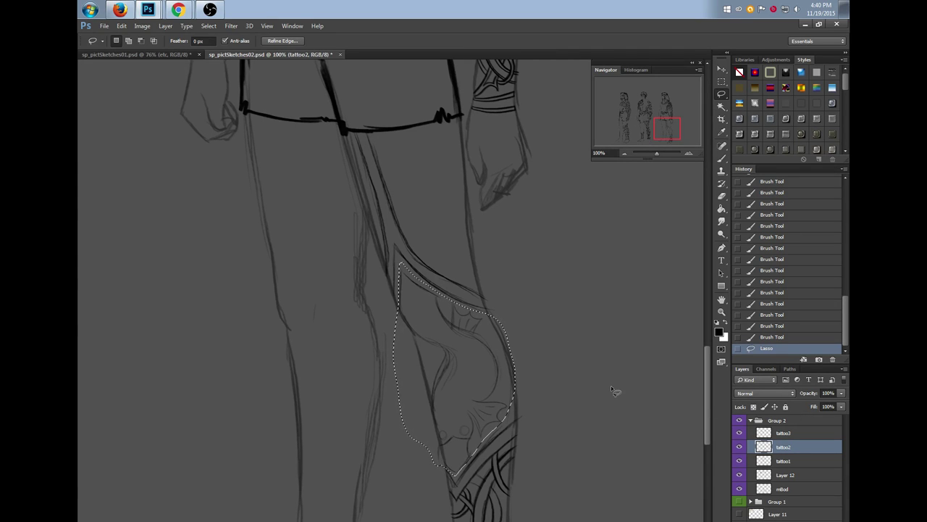
scroll(708, 326, "up", 2)
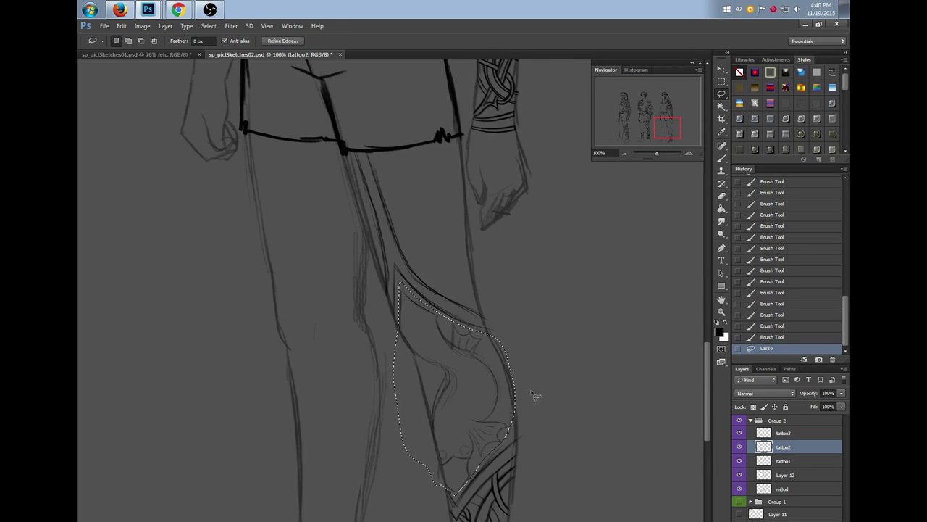
key("m")
left_click(607, 432)
Darken the tattoo figure's side contour and add inner border lines along the pointed upper corner of the knee tattoo
key("b")
scroll(449, 305, "down", 2)
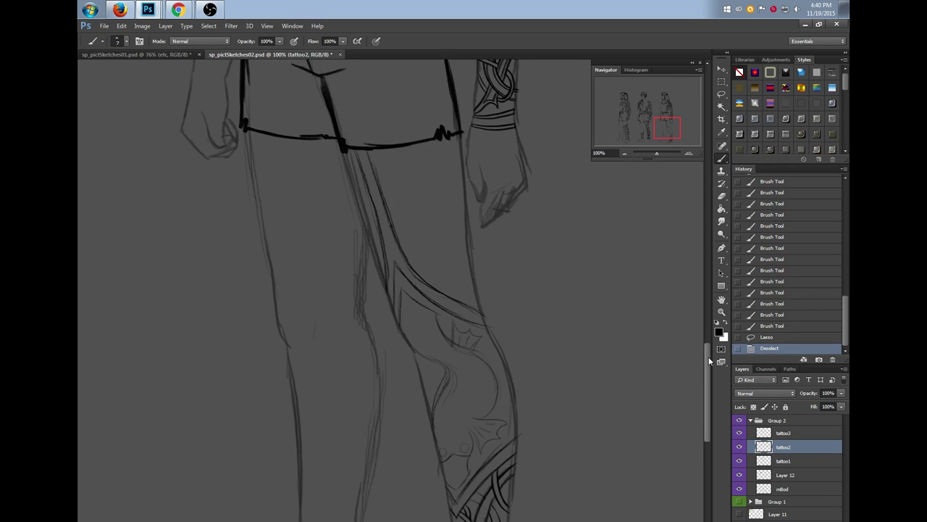
left_click_drag(452, 321, 435, 362)
left_click_drag(447, 329, 456, 316)
left_click_drag(457, 316, 472, 311)
mouse_move(403, 295)
left_mouse_down()
mouse_move(405, 263)
mouse_move(456, 311)
left_mouse_up()
left_click_drag(431, 277, 466, 316)
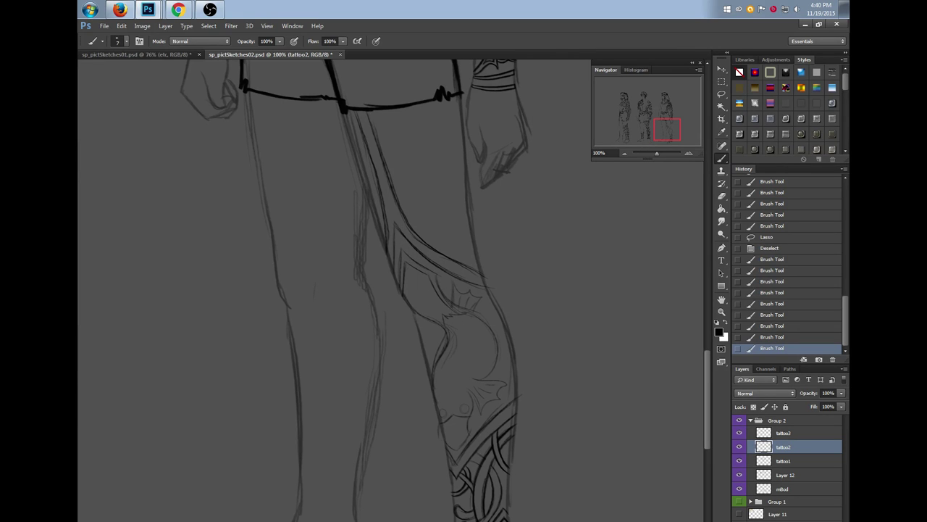
Redraw the curved edge running from the tattoo's pointed corner down the inner knee and erase stray marks
left_click_drag(405, 291, 442, 325)
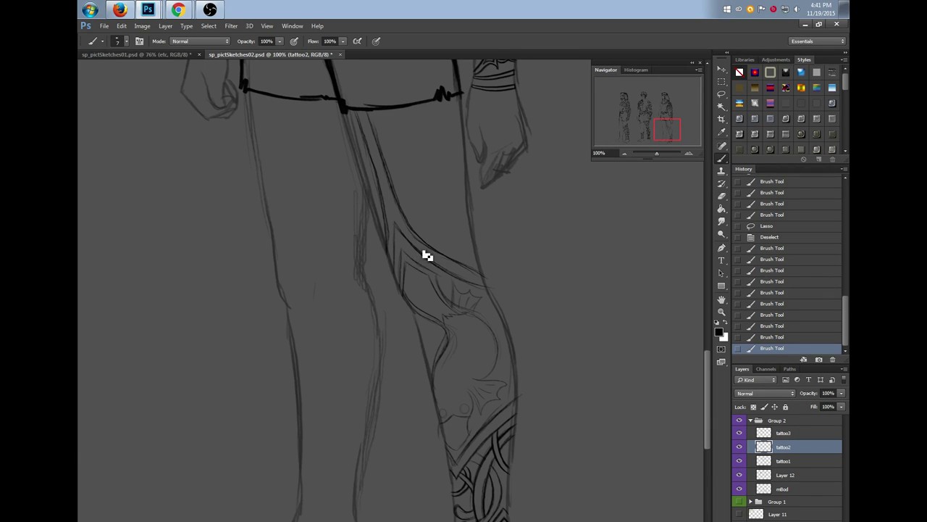
mouse_move(409, 297)
left_mouse_down()
mouse_move(444, 323)
mouse_move(434, 333)
left_mouse_up()
key("e")
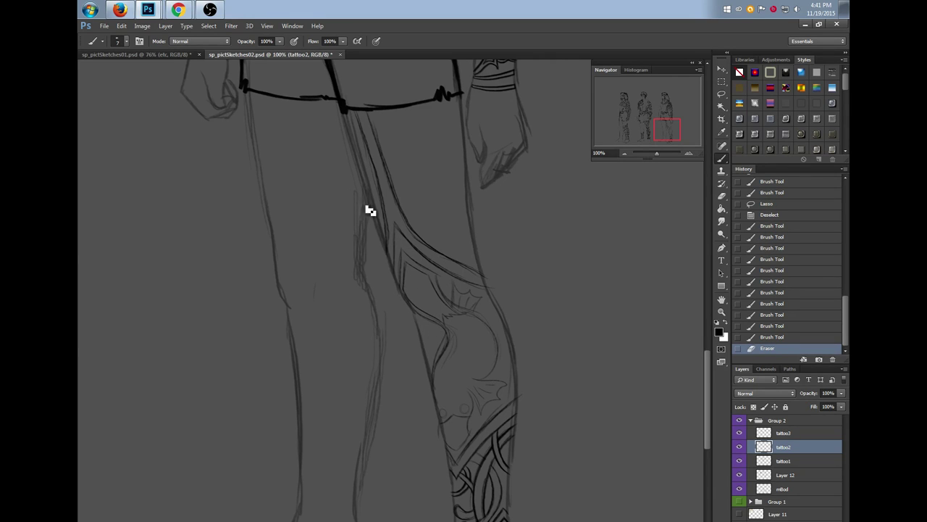
Fill the pointed corner panel of the knee tattoo with thin stripes
left_click_drag(407, 281, 403, 285)
mouse_move(404, 283)
left_mouse_down()
mouse_move(436, 288)
mouse_move(434, 304)
mouse_move(406, 297)
mouse_move(447, 302)
mouse_move(410, 301)
mouse_move(451, 305)
mouse_move(426, 314)
mouse_move(457, 316)
left_mouse_up()
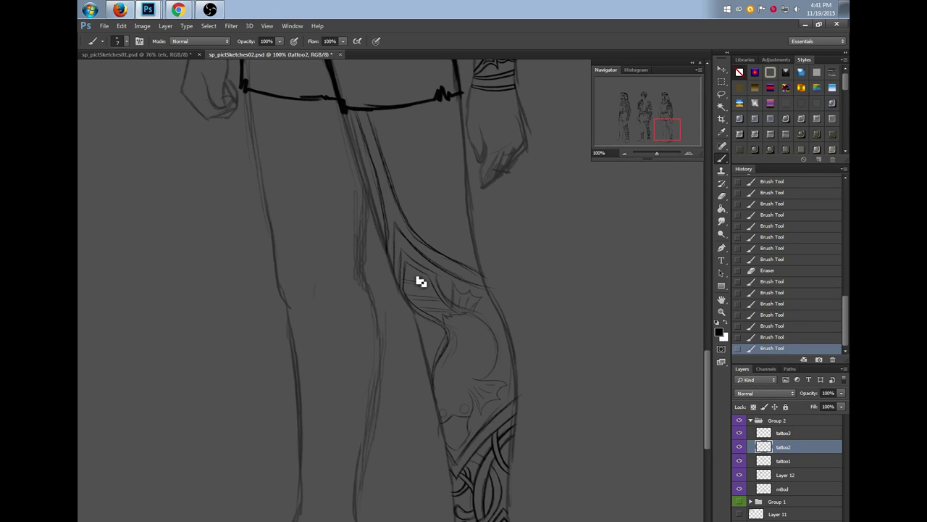
left_click_drag(407, 275, 428, 282)
left_click_drag(406, 269, 427, 279)
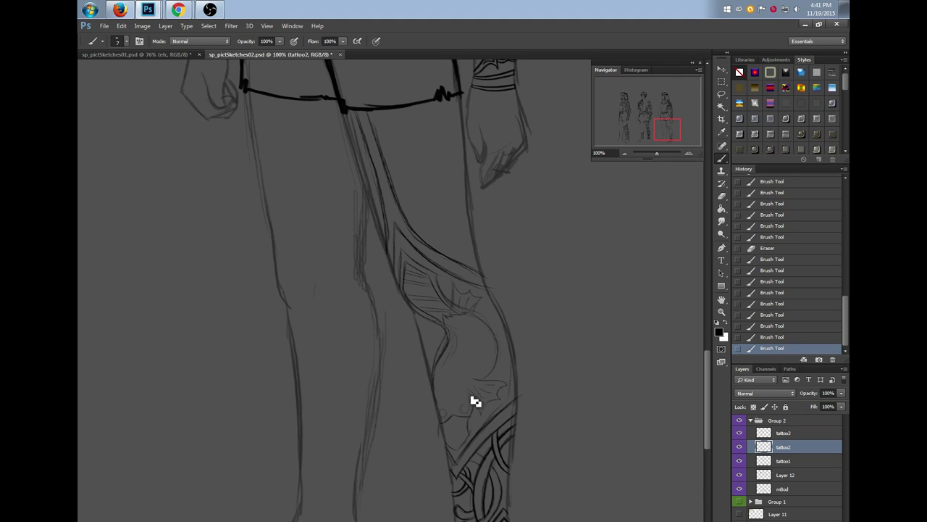
Add small circles, an inner-side fin and curling scrolls along the edges of the lower knee tattoo, reworking the last stroke
mouse_move(468, 410)
left_mouse_down()
mouse_move(442, 410)
mouse_move(441, 422)
left_mouse_up()
left_click_drag(441, 422, 445, 427)
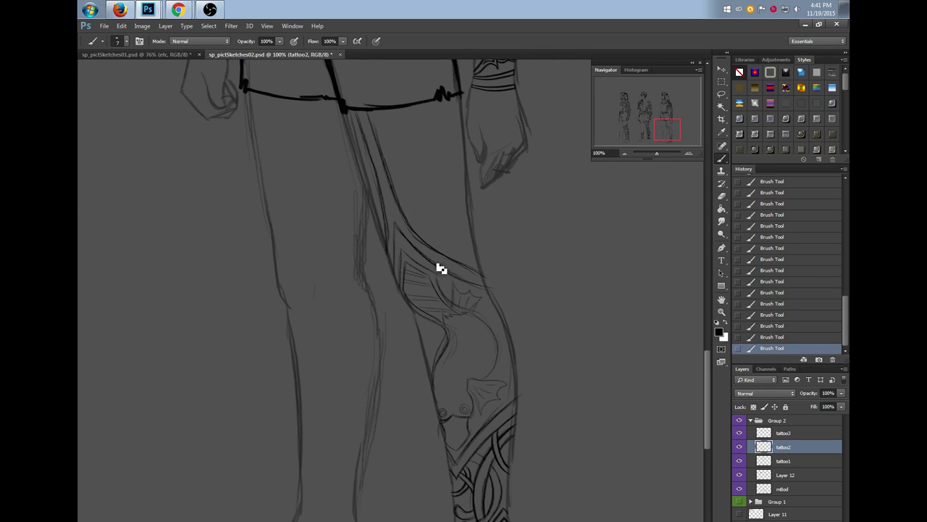
mouse_move(428, 323)
left_mouse_down()
mouse_move(444, 353)
mouse_move(428, 323)
left_mouse_up()
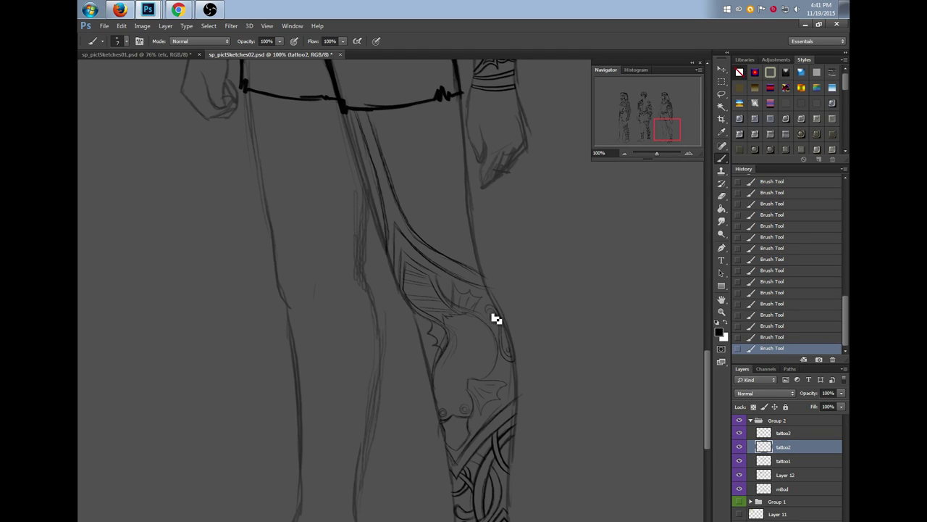
mouse_move(503, 377)
left_mouse_down()
mouse_move(509, 371)
mouse_move(512, 393)
left_mouse_up()
left_click_drag(433, 356, 430, 354)
left_click_drag(424, 321, 424, 323)
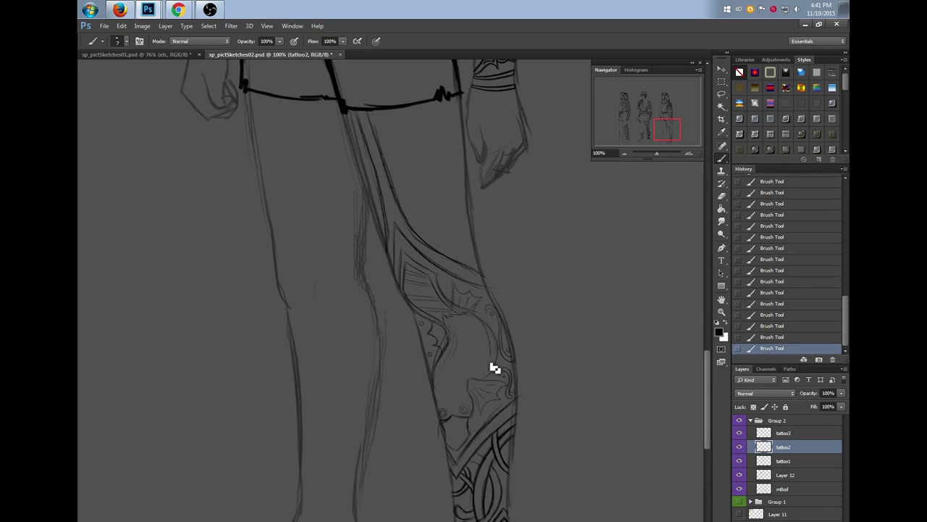
left_click(771, 337)
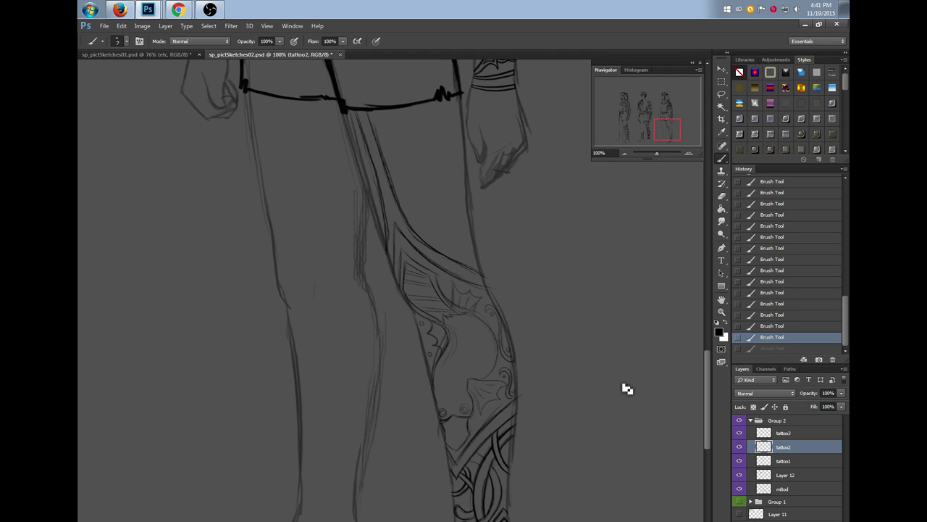
left_click_drag(500, 387, 490, 382)
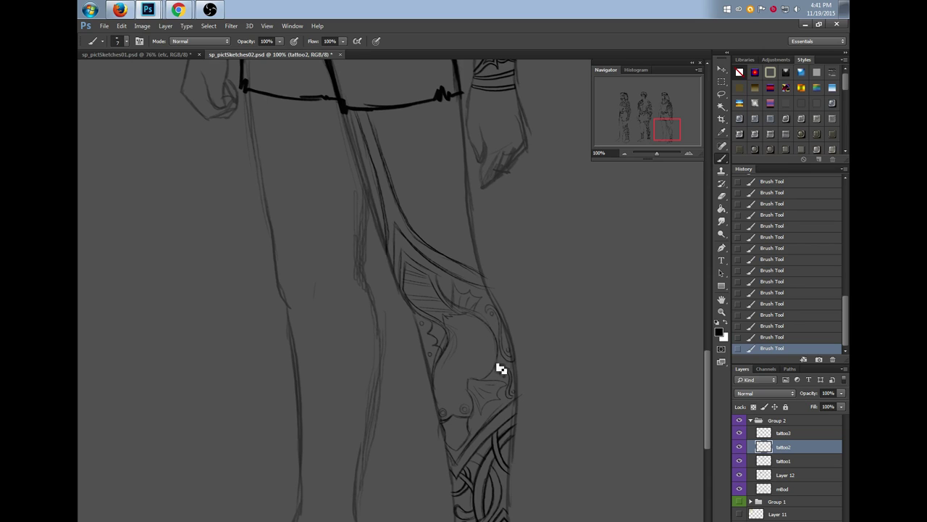
Add rows of small dots between the stripes of the pointed corner panel
left_click(421, 290)
left_click(430, 291)
left_click(420, 305)
left_click(431, 305)
left_click(439, 304)
Thicken the outlines of the striped corner panel with the brush, undoing the last stroke
left_click(722, 313)
left_click_drag(482, 355, 497, 358)
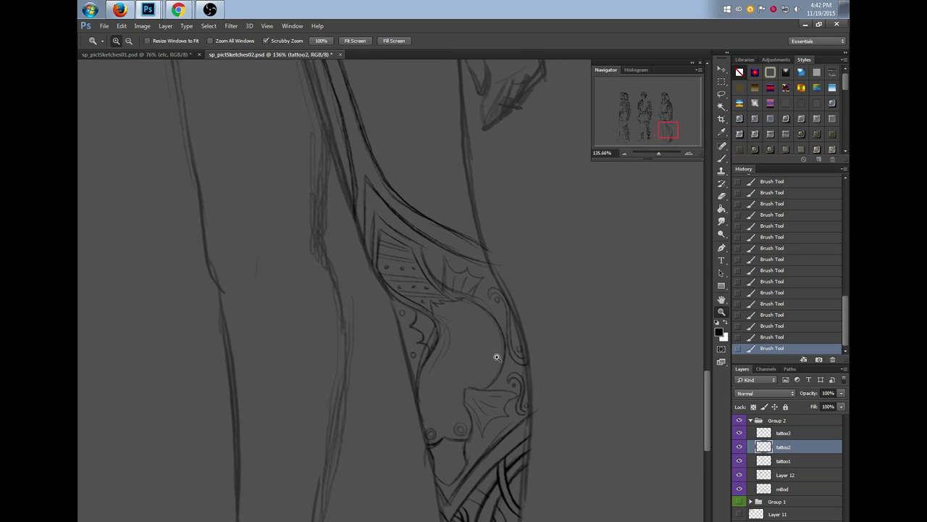
left_click(721, 158)
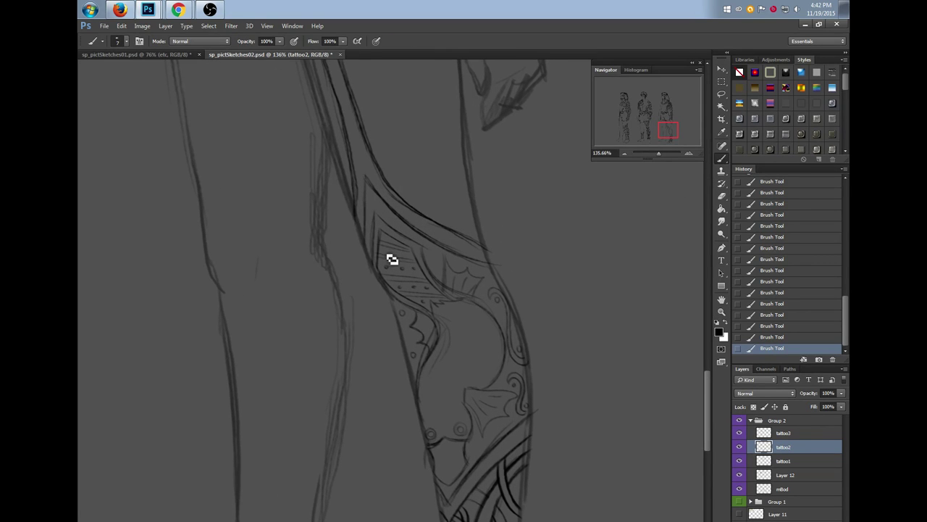
left_click_drag(377, 213, 370, 262)
mouse_move(382, 230)
left_mouse_down()
mouse_move(385, 277)
mouse_move(431, 310)
left_mouse_up()
left_click_drag(410, 252, 451, 300)
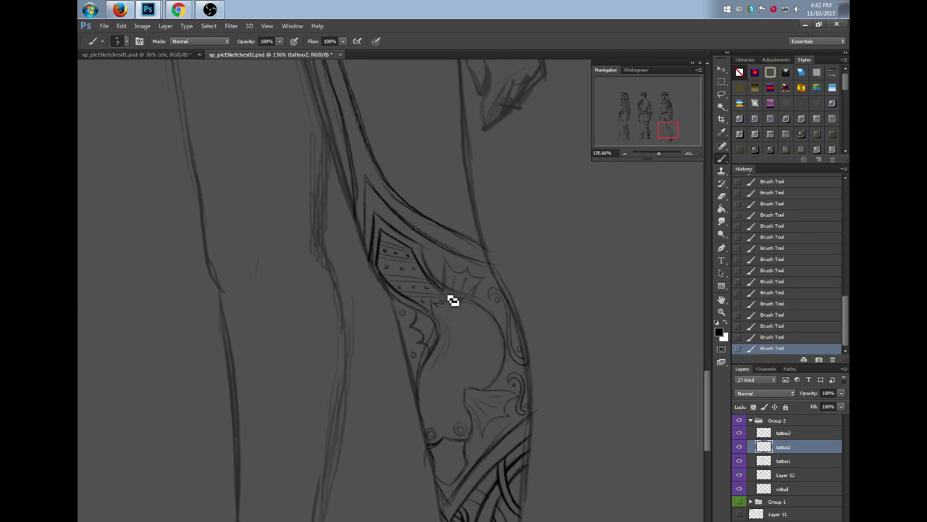
left_click(765, 339)
Ink the long curve beside the striped panel and the webbed fin next to it, comparing the strokes through undo and redo
mouse_move(412, 249)
left_mouse_down()
mouse_move(459, 304)
mouse_move(427, 252)
mouse_move(434, 276)
mouse_move(470, 307)
mouse_move(440, 281)
mouse_move(452, 295)
mouse_move(449, 259)
mouse_move(462, 262)
mouse_move(449, 262)
mouse_move(452, 271)
mouse_move(484, 287)
left_mouse_up()
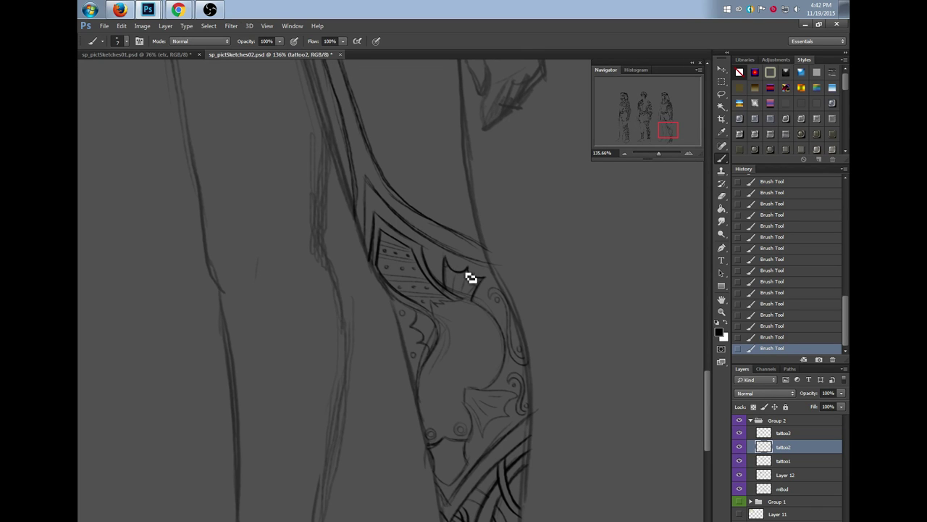
key("ctrl+alt+z")
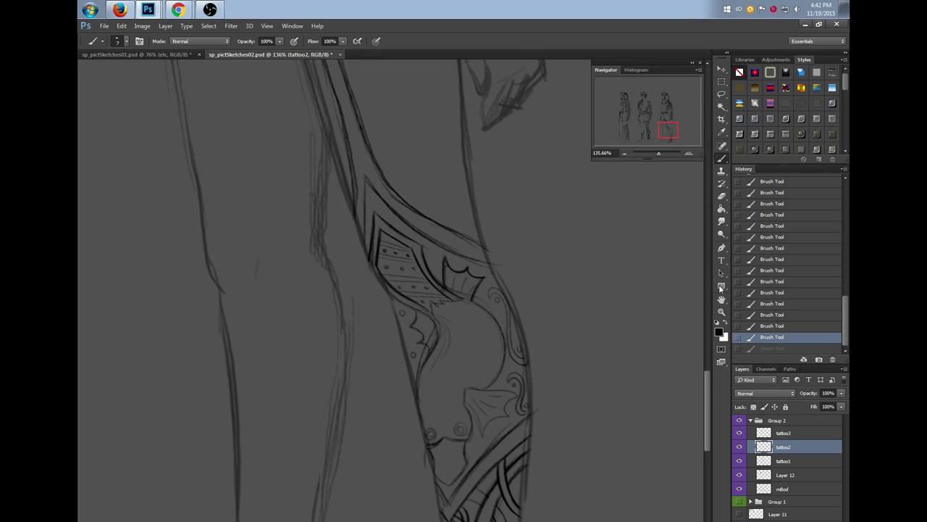
key("ctrl+alt+z")
key("ctrl+shift+z")
key("ctrl+shift+z")
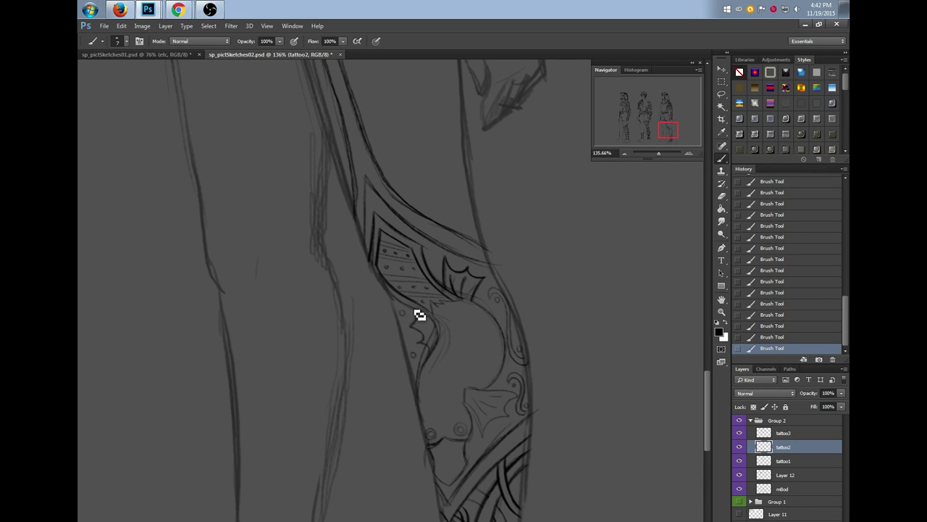
Ink the inner-side fin, the lower webbed fin and the tattoo figure's remaining contours above the calf knotwork
mouse_move(417, 332)
left_mouse_down()
mouse_move(431, 362)
mouse_move(437, 326)
mouse_move(413, 377)
left_mouse_up()
left_click_drag(708, 381, 708, 389)
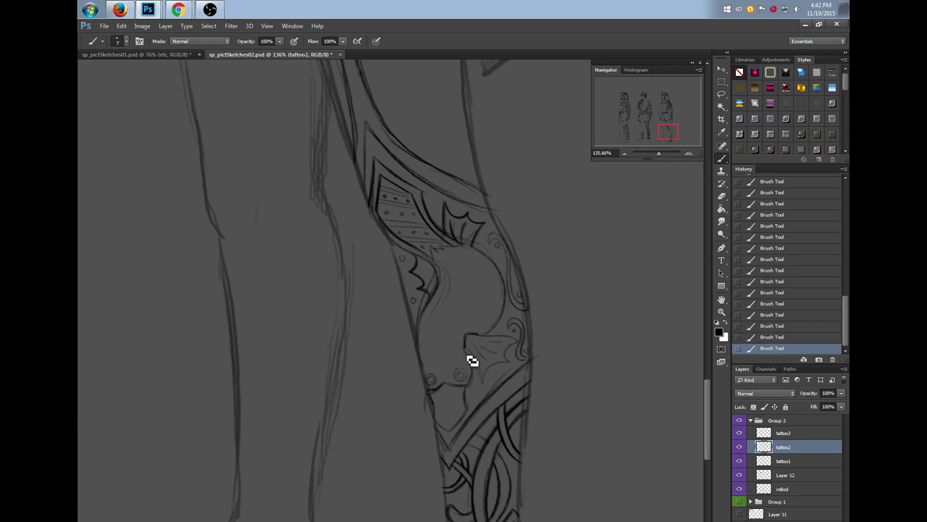
mouse_move(476, 358)
left_mouse_down()
mouse_move(497, 377)
mouse_move(488, 384)
mouse_move(514, 369)
mouse_move(510, 355)
left_mouse_up()
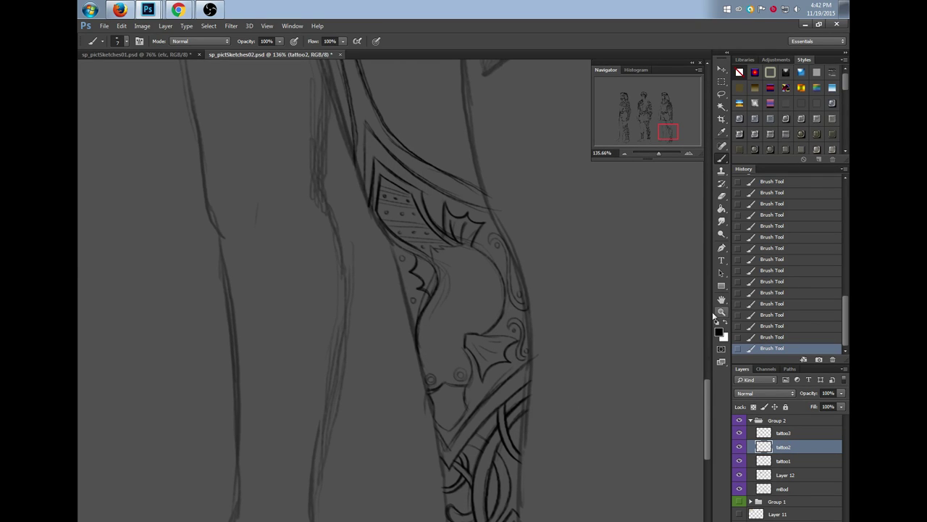
mouse_move(707, 406)
left_mouse_down()
mouse_move(705, 388)
mouse_move(706, 397)
left_mouse_up()
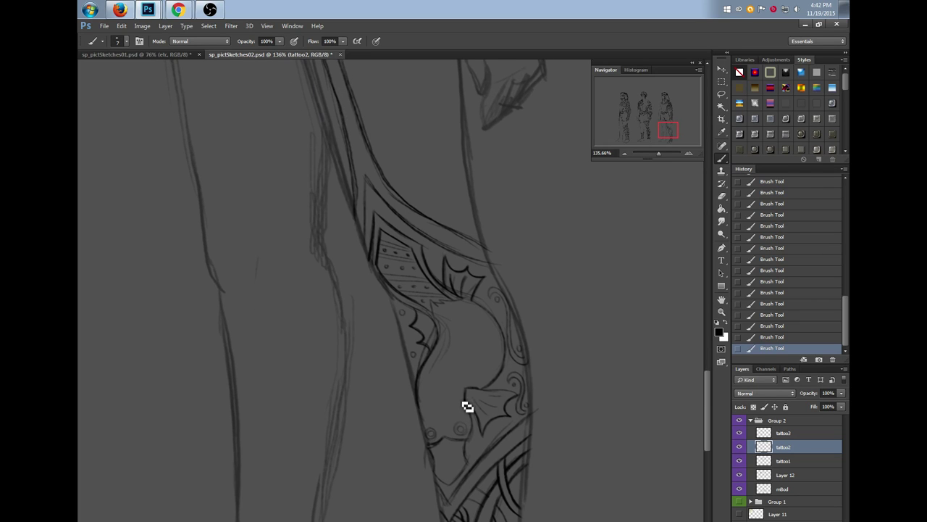
left_click_drag(439, 442, 449, 451)
In sp_pictSketches01.psd, show the female group instead of the male group and examine the fifth woman's upper-body tattoos
left_click_drag(709, 417, 696, 364)
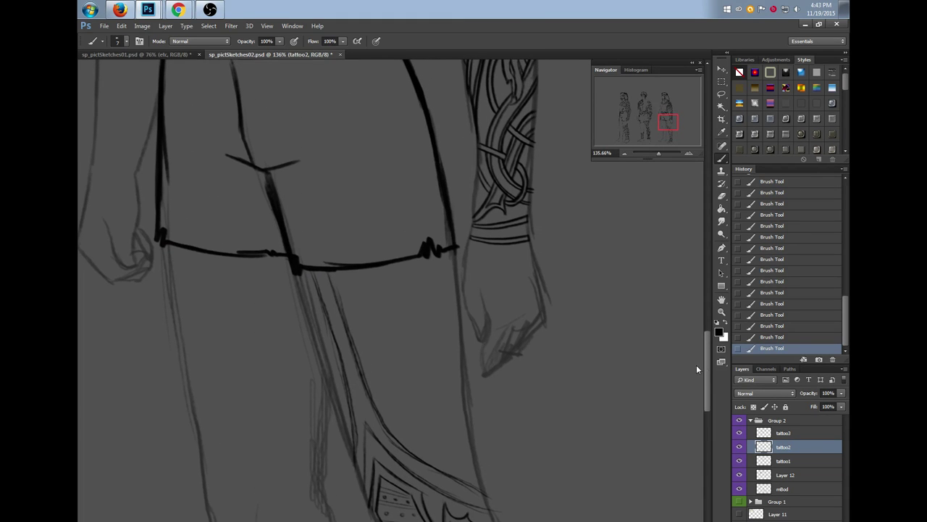
left_click(166, 56)
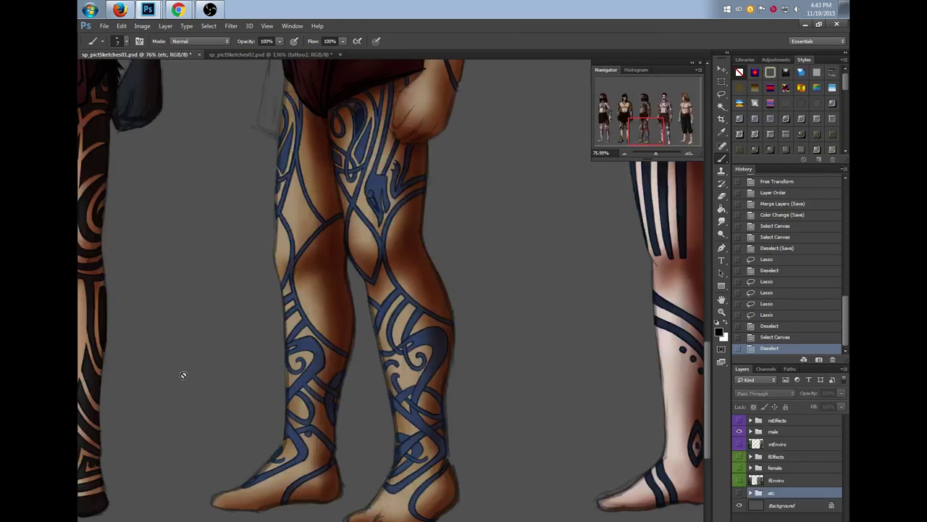
left_click(739, 431)
left_click(739, 468)
scroll(470, 465, "up", 10)
scroll(470, 464, "right", 10)
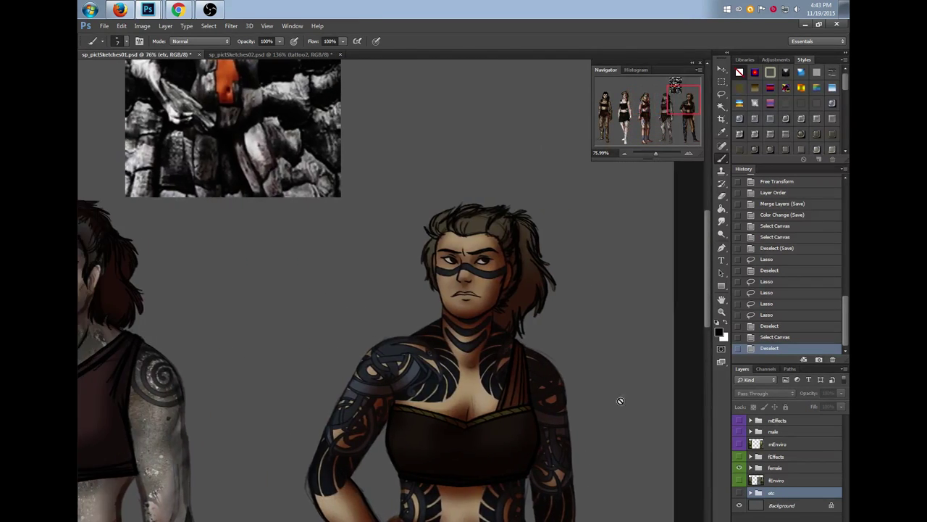
left_click_drag(707, 288, 706, 308)
key("z")
left_click_drag(423, 287, 440, 279)
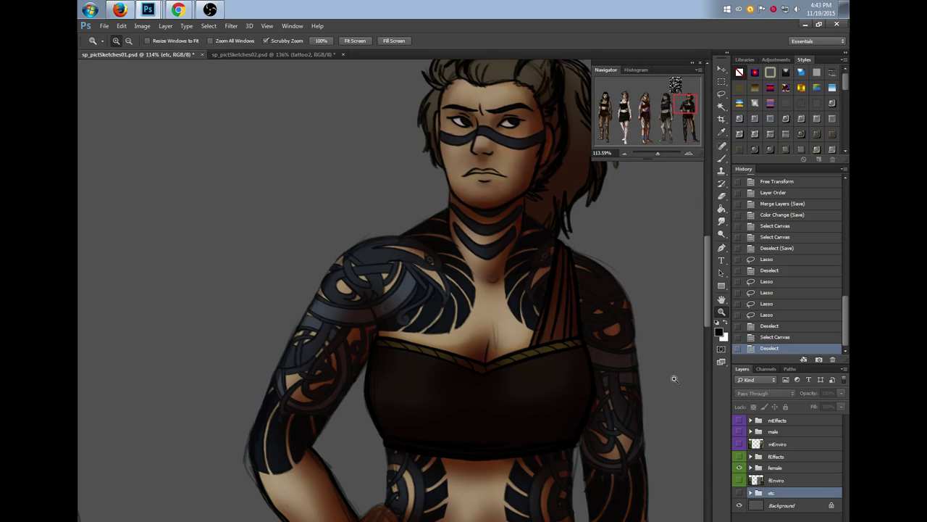
Return to sp_pictSketches02.psd, identify the tattoo layers by toggling their visibility, and make tattoo1 active for the Brush tool
left_click(297, 53)
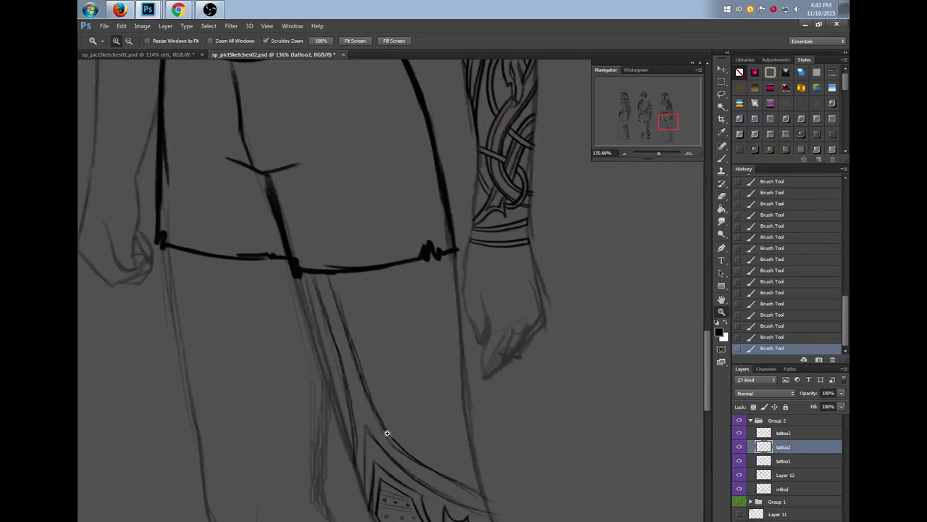
left_click(722, 158)
left_click(740, 449)
left_click(740, 449)
left_click(793, 433)
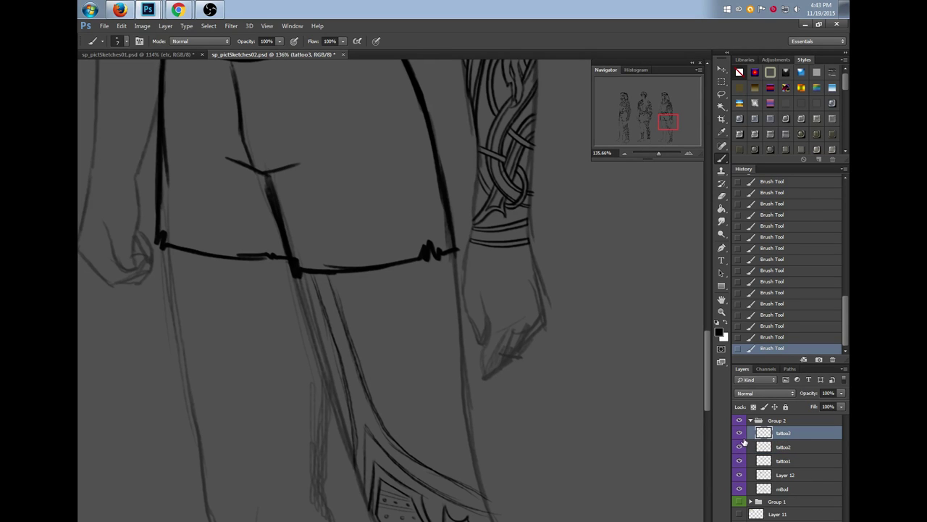
left_click(739, 461)
left_click(740, 462)
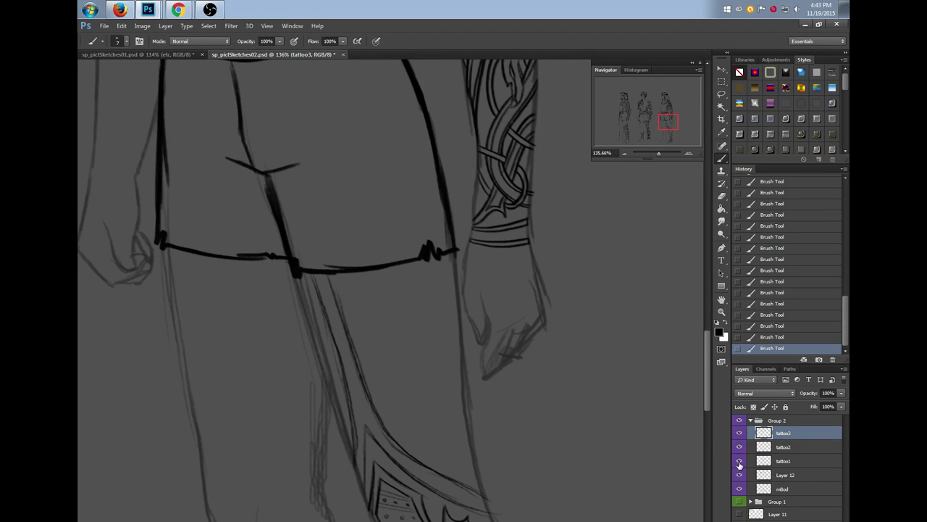
left_click(793, 461)
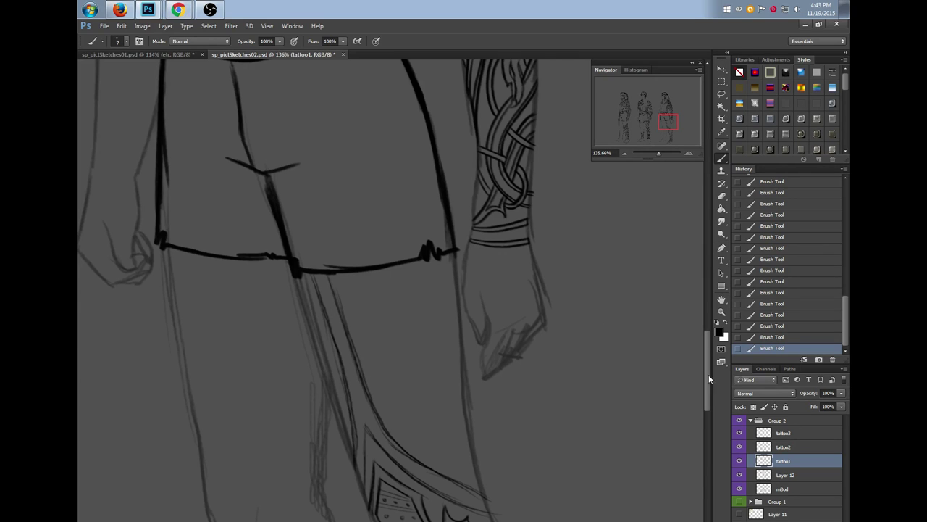
On the tattoo1 layer, ink the thigh band's two long curves and the near side of its pointed border above the striped panel
left_click_drag(708, 365, 708, 367)
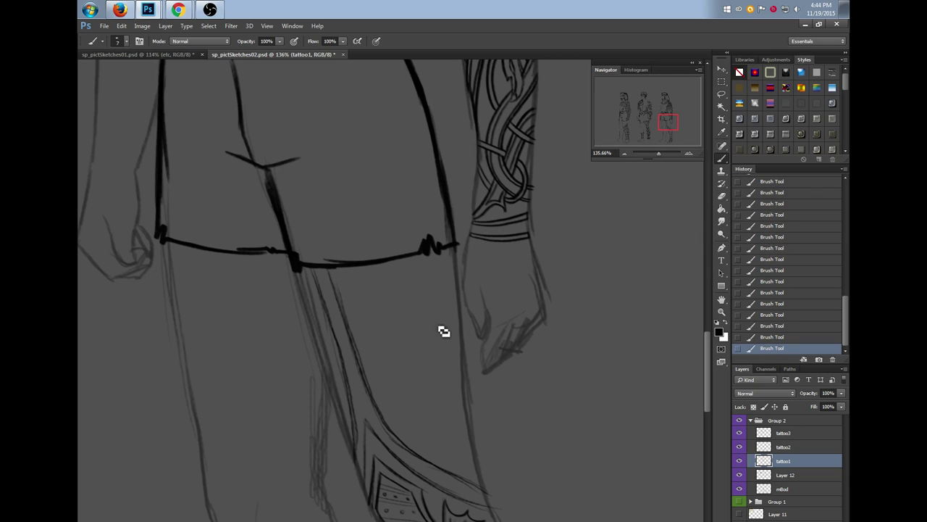
left_click(740, 461)
left_click(740, 462)
left_click_drag(317, 269, 361, 458)
mouse_move(332, 272)
left_mouse_down()
mouse_move(395, 434)
mouse_move(490, 500)
left_mouse_up()
left_click_drag(370, 426, 364, 489)
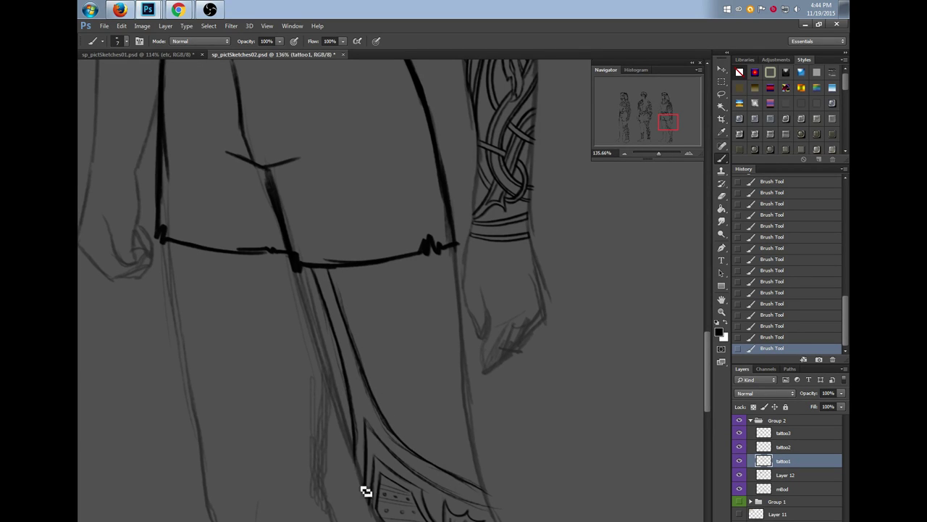
Ink the pointed border's long lower edge, erase stray marks along the thigh band and retouch its outer curve
mouse_move(370, 425)
left_mouse_down()
mouse_move(431, 485)
mouse_move(466, 504)
mouse_move(493, 499)
left_mouse_up()
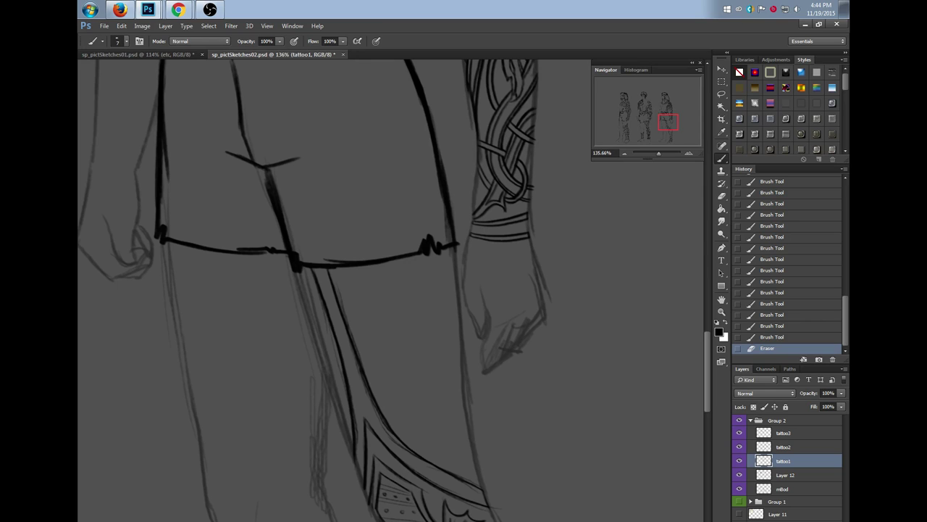
mouse_move(345, 335)
left_mouse_down()
mouse_move(368, 403)
mouse_move(394, 439)
mouse_move(477, 490)
left_mouse_up()
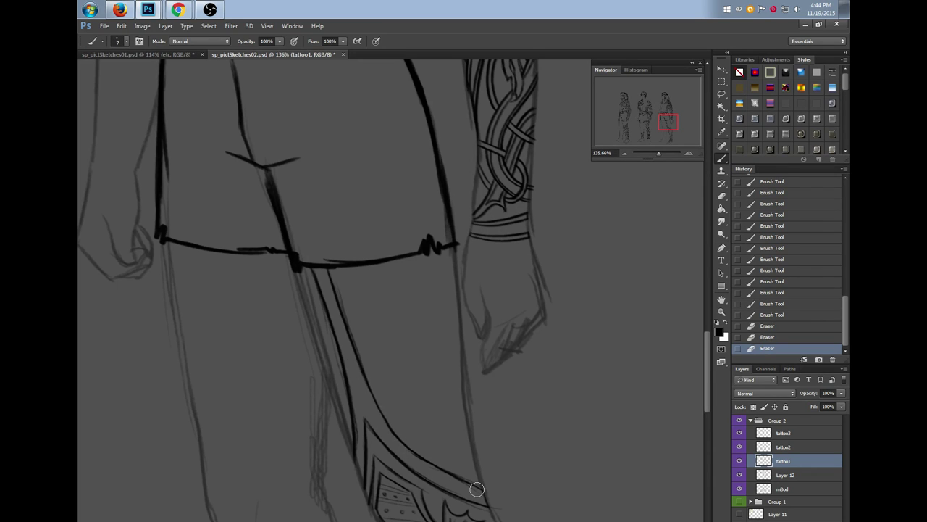
mouse_move(366, 370)
left_mouse_down()
mouse_move(386, 421)
mouse_move(455, 491)
left_mouse_up()
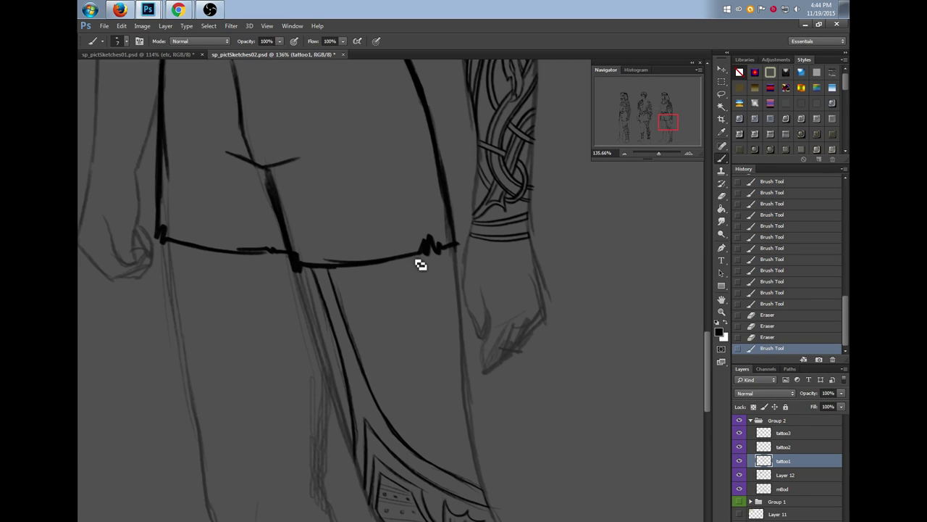
Check the fifth woman's tattoos in sp_pictSketches01.psd and try a short curve beside the thigh band in sp_pictSketches02.psd
left_click(181, 56)
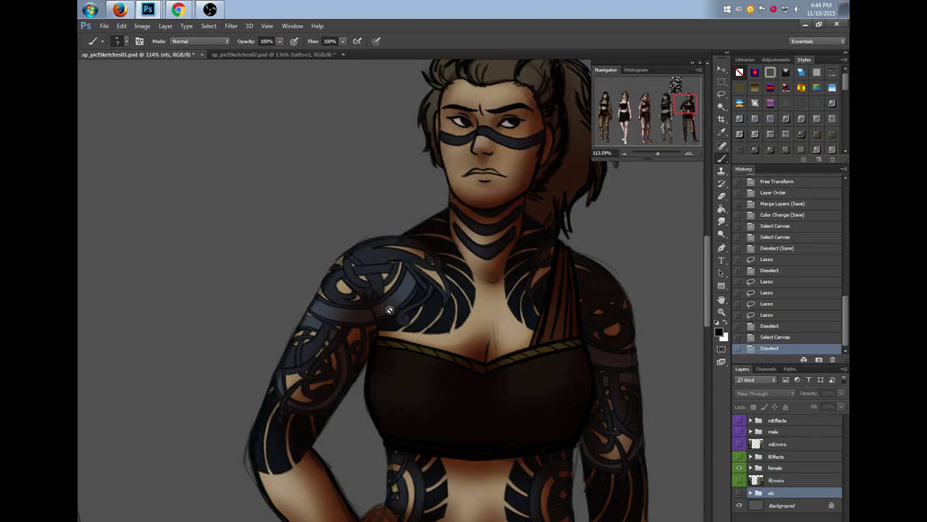
left_click(279, 55)
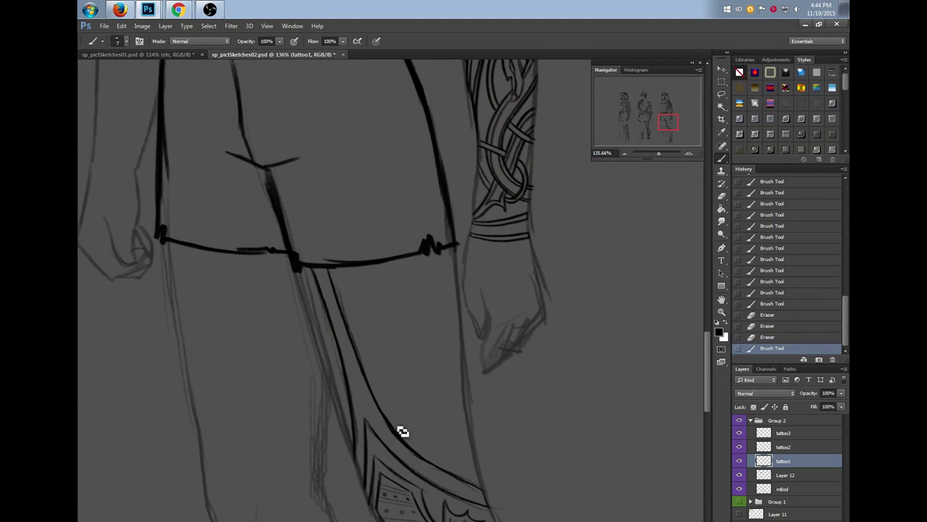
mouse_move(394, 427)
left_mouse_down()
mouse_move(406, 360)
mouse_move(401, 368)
left_mouse_up()
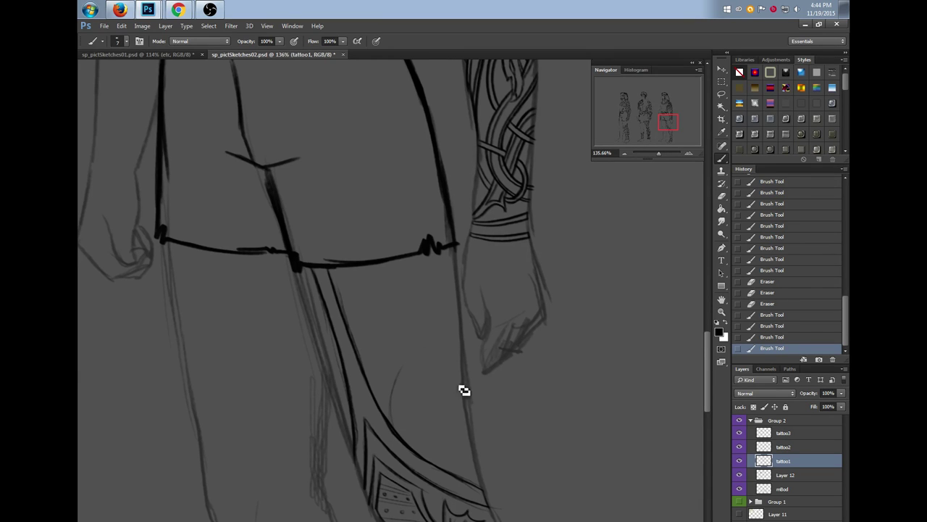
key("ctrl+alt+z")
key("ctrl+alt+z")
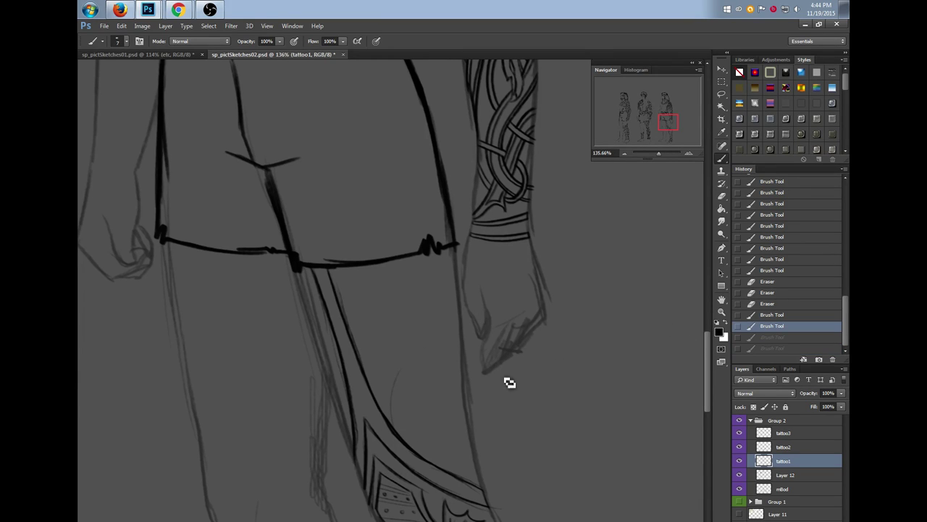
key("ctrl+alt+z")
Sketch large rounded guide curves across the outer thigh between the shorts hem and the tattoo band
left_click_drag(406, 444, 419, 373)
mouse_move(341, 302)
left_mouse_down()
mouse_move(355, 271)
mouse_move(364, 340)
left_mouse_up()
left_click_drag(410, 402, 454, 269)
left_click_drag(463, 311, 455, 270)
mouse_move(408, 315)
left_mouse_down()
mouse_move(388, 284)
mouse_move(410, 313)
left_mouse_up()
left_click_drag(418, 356, 425, 447)
mouse_move(410, 377)
left_mouse_down()
mouse_move(465, 473)
mouse_move(458, 388)
mouse_move(473, 462)
left_mouse_up()
left_click_drag(461, 425, 457, 391)
left_click_drag(352, 272, 415, 306)
Sketch a pointed leaf shape with inner lines and a small eye detail along the outer thigh below the hem
left_click_drag(709, 354, 710, 345)
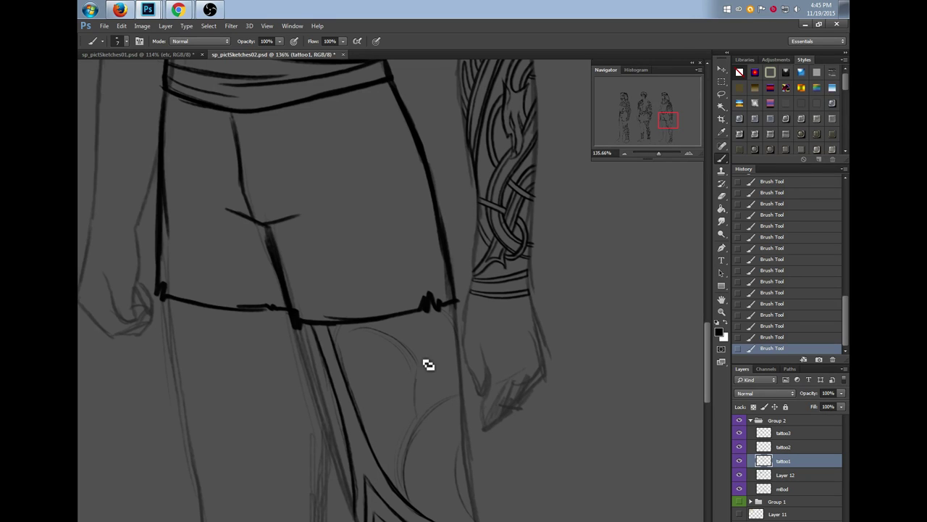
mouse_move(445, 326)
left_mouse_down()
mouse_move(427, 372)
mouse_move(422, 427)
left_mouse_up()
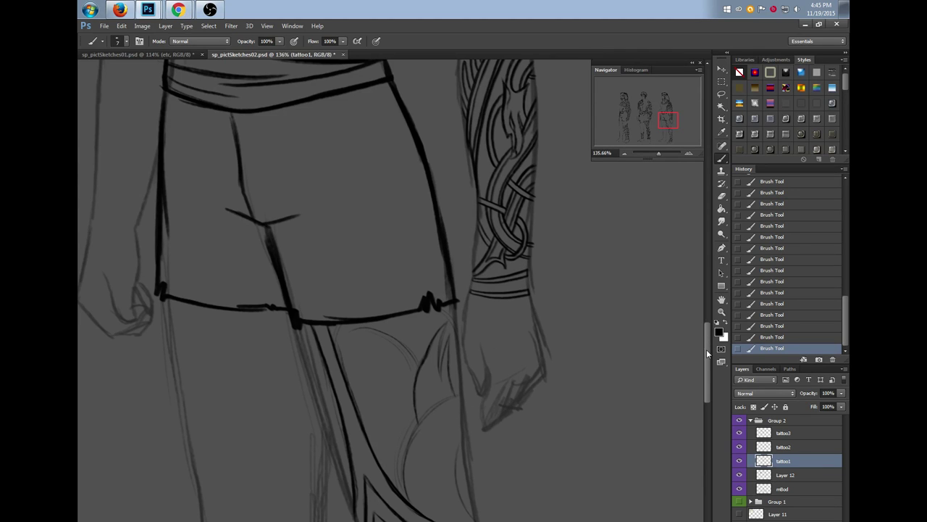
left_click_drag(707, 354, 707, 357)
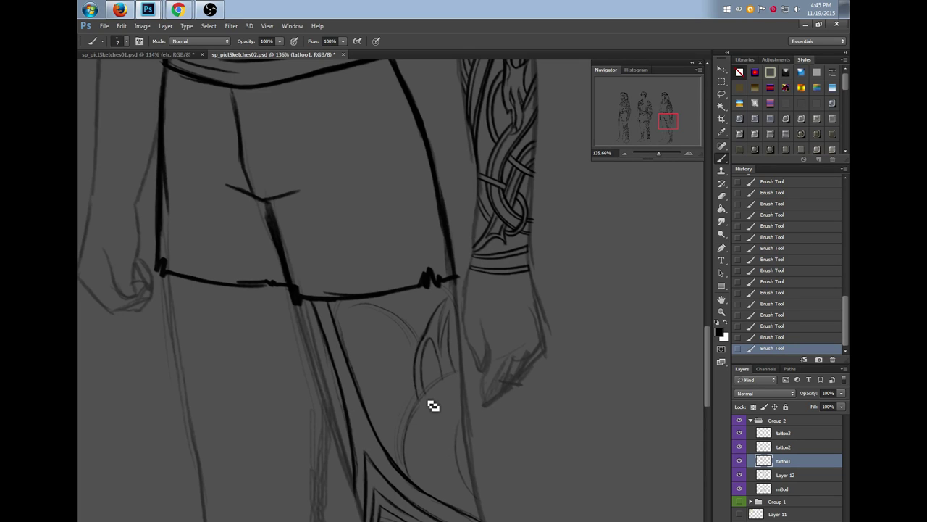
left_click_drag(432, 352, 437, 379)
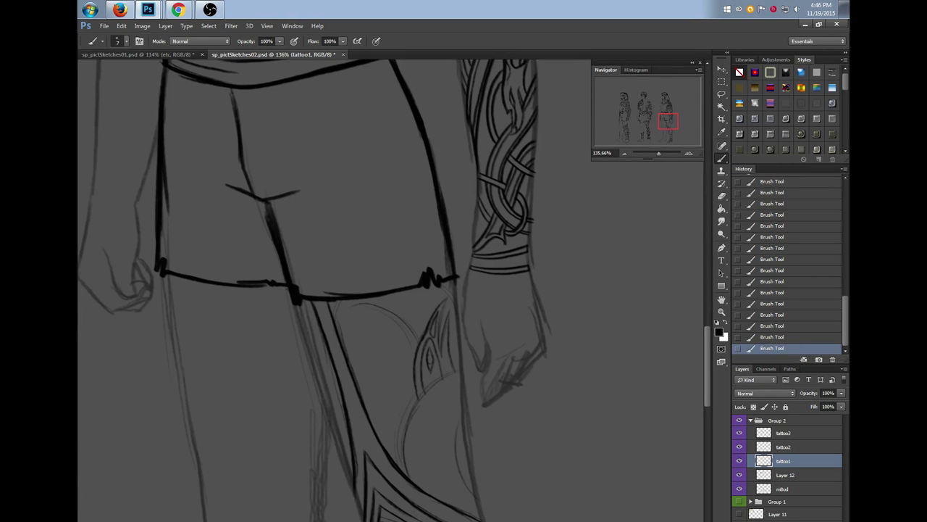
Compare with the woman's tattoos in sp_pictSketches01.psd, and strengthen the arch and lower side curves sketched on the thigh
left_click(138, 54)
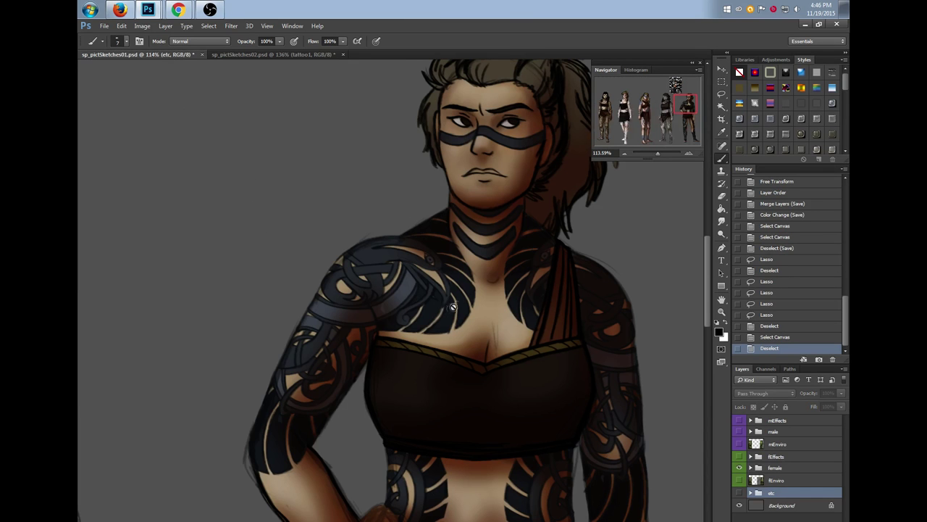
left_click(247, 54)
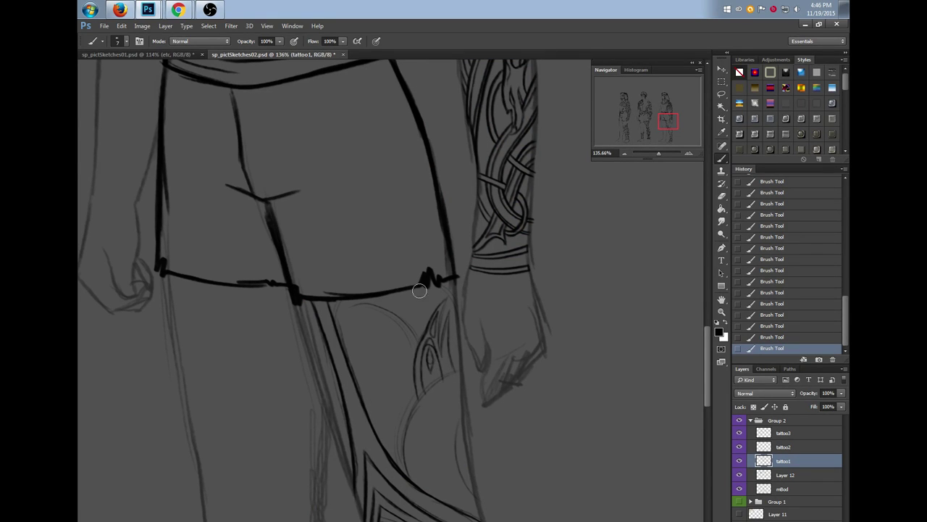
mouse_move(341, 331)
left_mouse_down()
mouse_move(359, 310)
mouse_move(412, 331)
left_mouse_up()
mouse_move(438, 313)
left_mouse_down()
mouse_move(434, 352)
mouse_move(427, 347)
left_mouse_up()
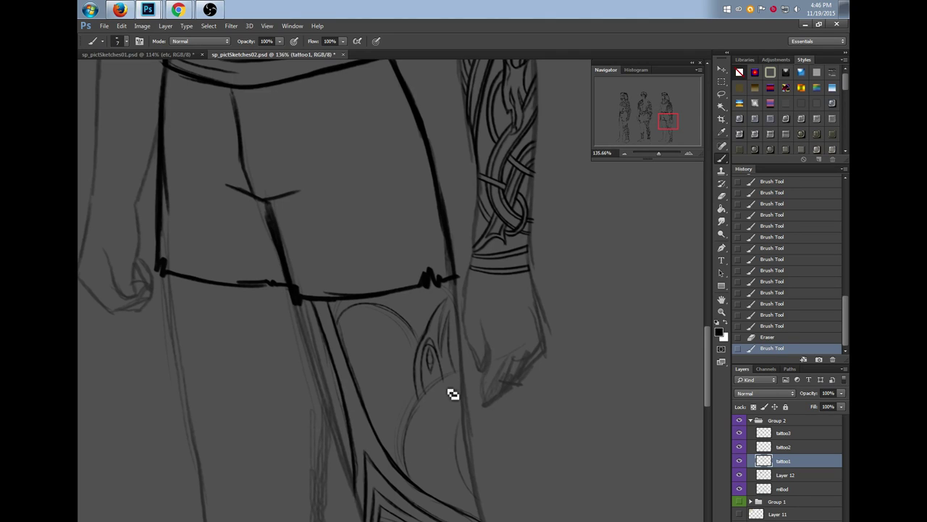
left_click_drag(338, 324, 341, 336)
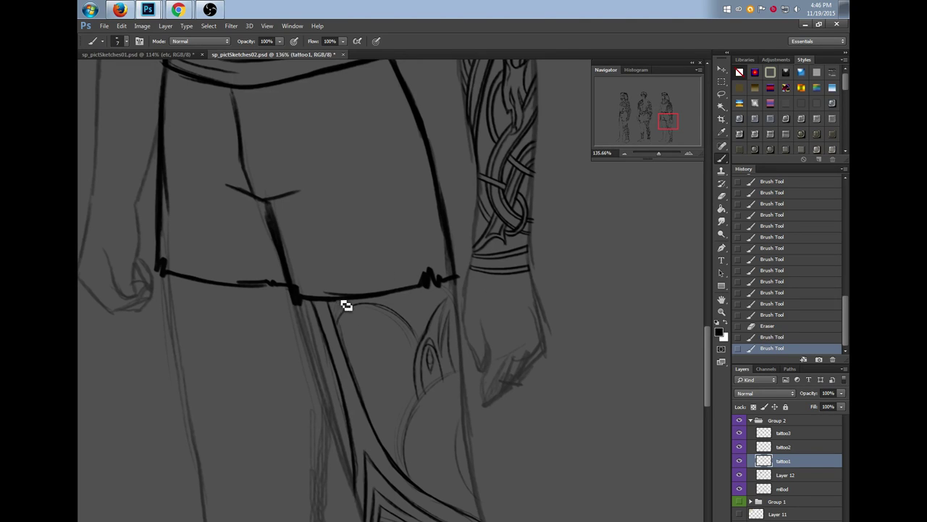
scroll(554, 417, "down", 2)
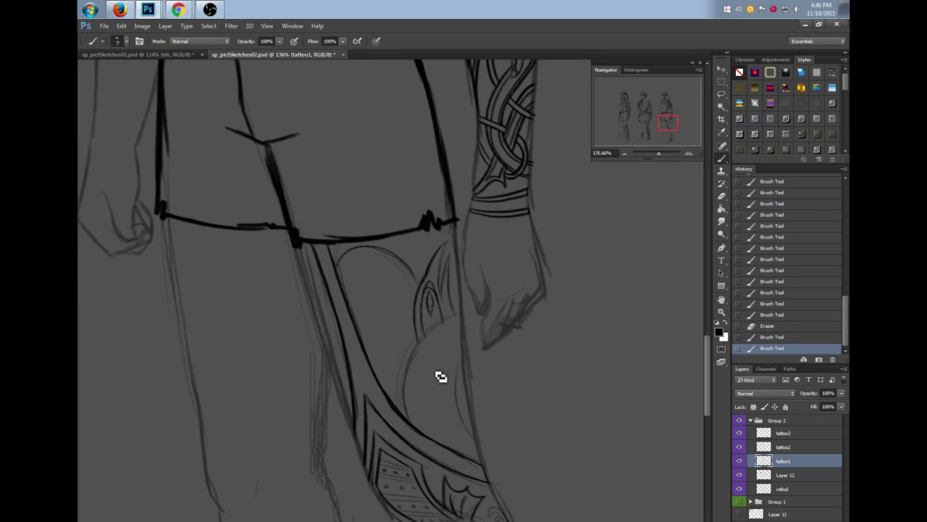
mouse_move(469, 371)
left_mouse_down()
mouse_move(457, 405)
mouse_move(474, 438)
left_mouse_up()
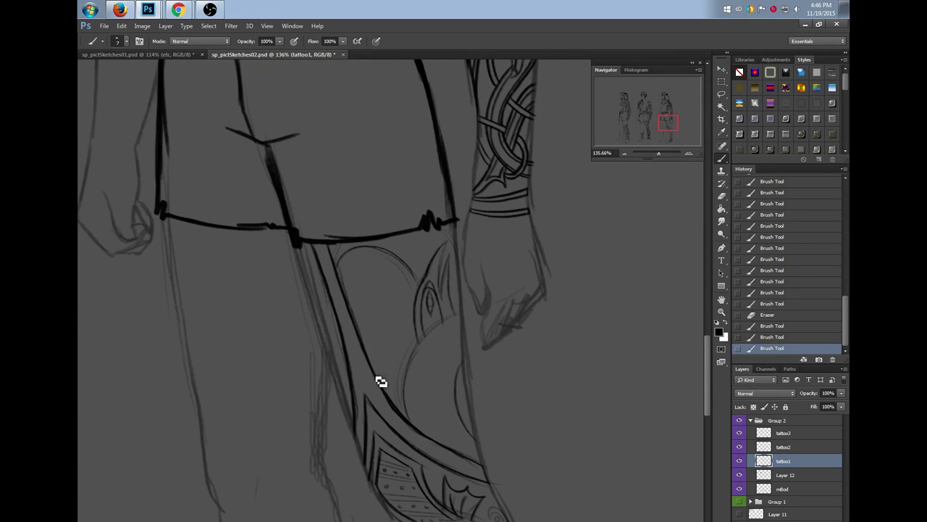
left_click_drag(341, 246, 348, 249)
left_click(439, 249)
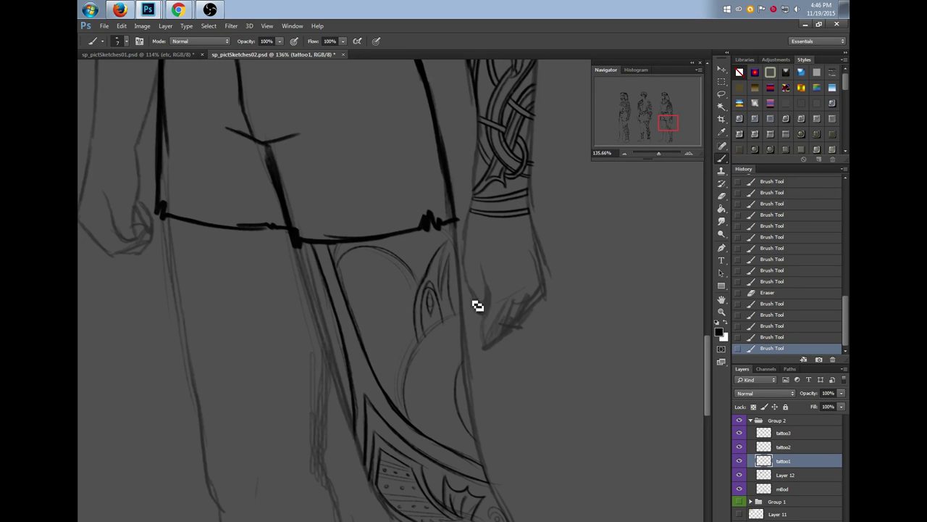
Clear the sketched curves and leaf shape beside the thigh band from tattoo1 using Lasso selections, and deselect
scroll(707, 351, "up", 10)
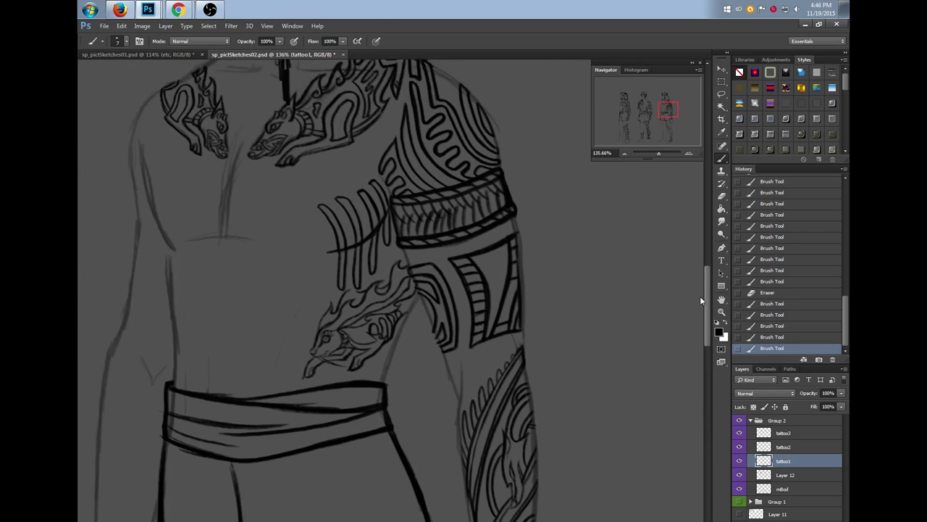
left_click_drag(702, 290, 692, 359)
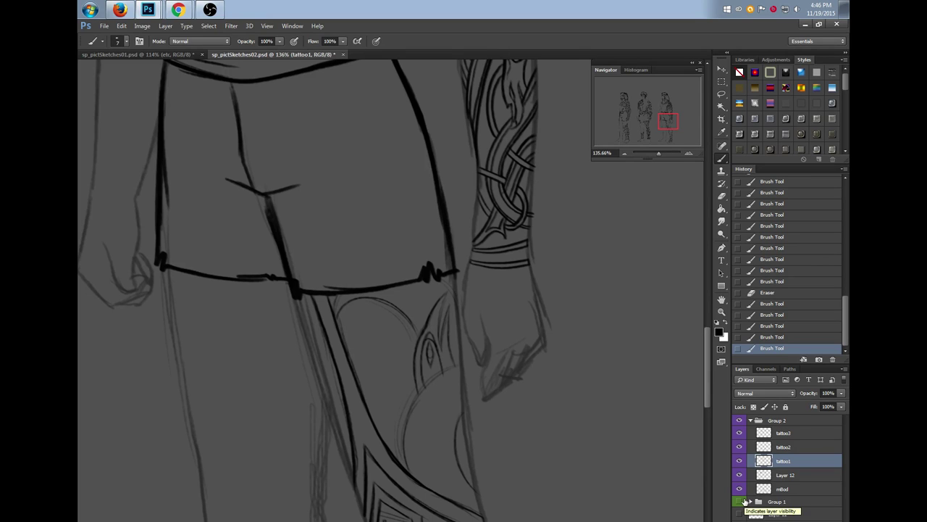
key("l")
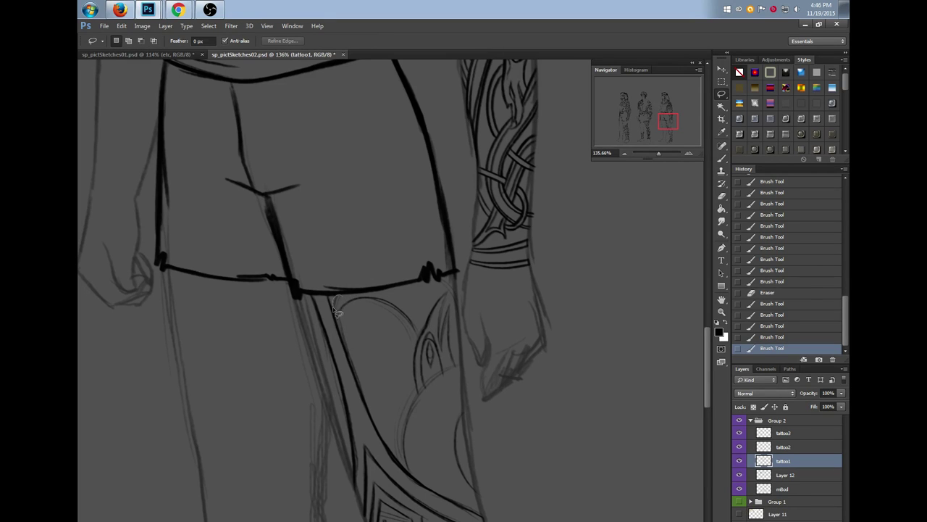
mouse_move(426, 482)
left_mouse_down()
mouse_move(492, 425)
mouse_move(469, 307)
mouse_move(456, 288)
left_mouse_up()
left_click_drag(353, 301, 355, 297)
key("Delete")
key("ctrl+d")
key("Delete")
left_click_drag(350, 317, 351, 319)
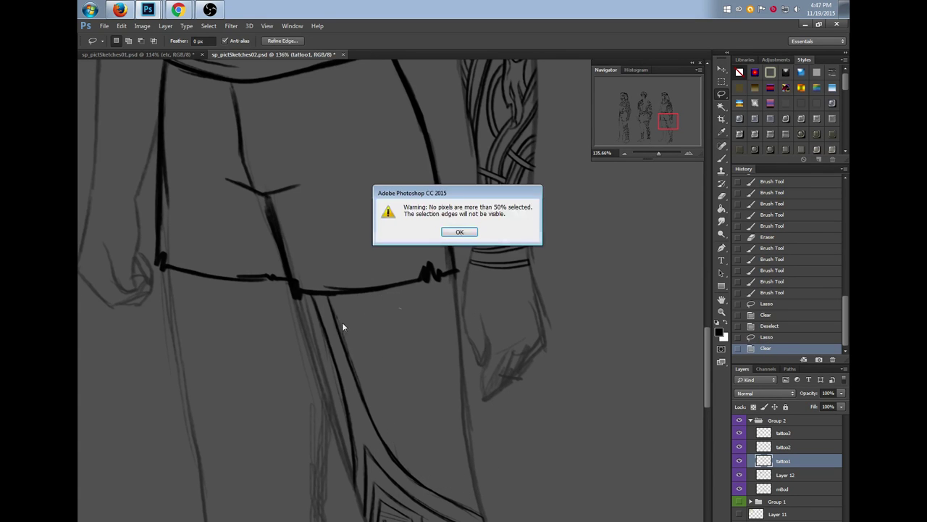
left_click(460, 237)
key("ctrl+d")
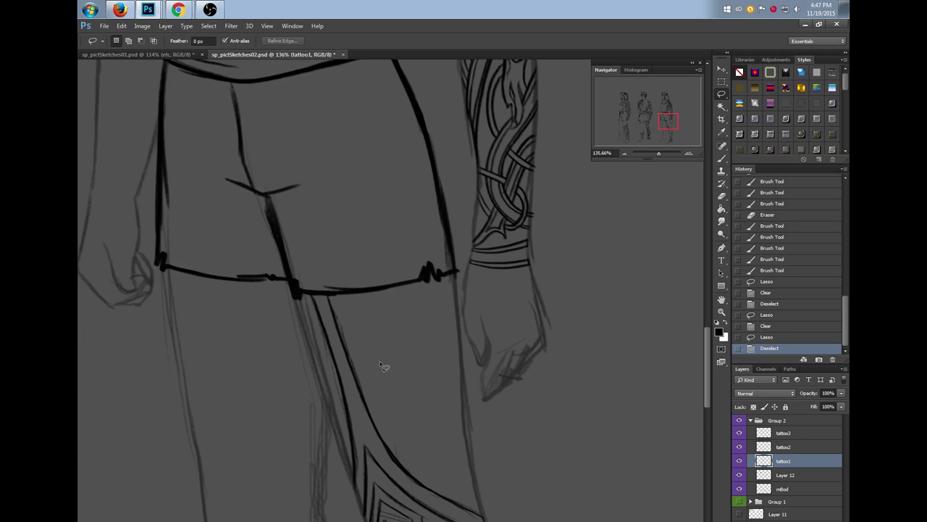
Try a small rounded animal head with a narrow snout using the Brush tool, just above the thigh band's lower curve
key("b")
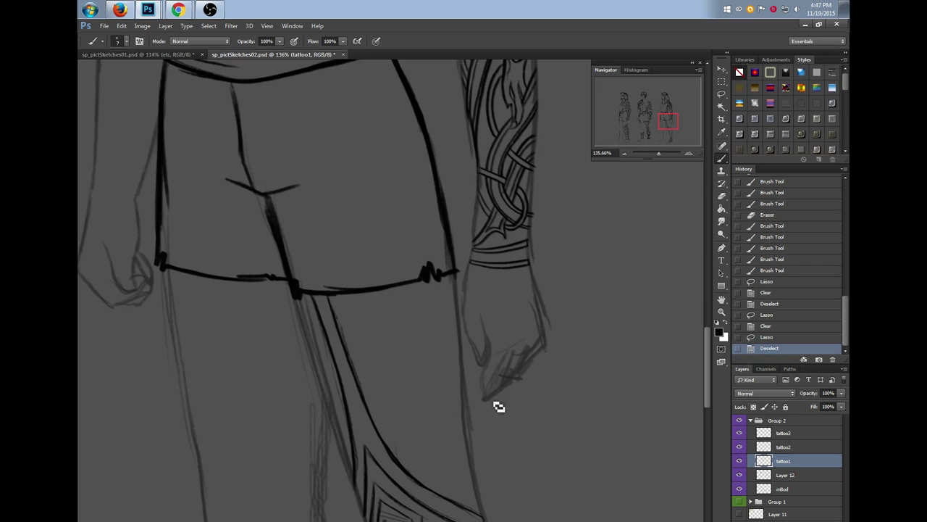
left_click_drag(708, 353, 708, 356)
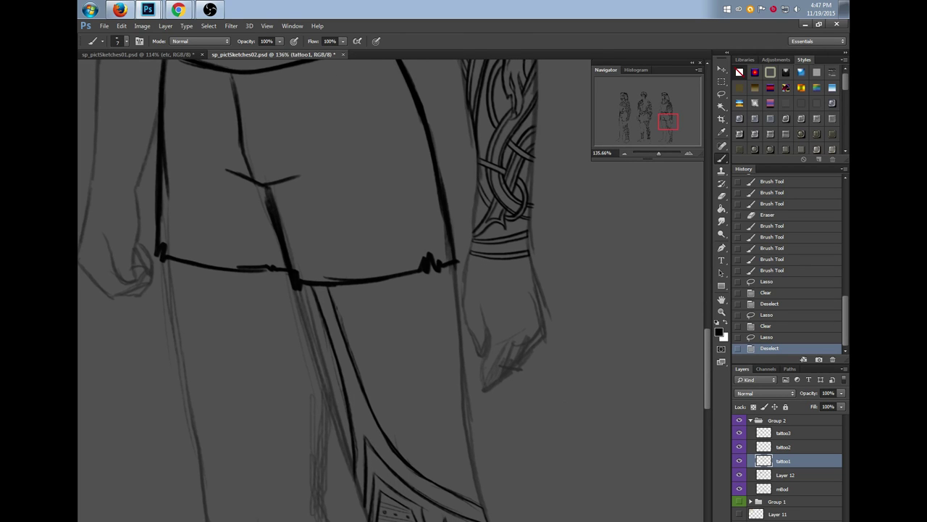
mouse_move(425, 428)
left_mouse_down()
mouse_move(421, 409)
mouse_move(413, 412)
left_mouse_up()
mouse_move(413, 412)
left_mouse_down()
mouse_move(449, 397)
mouse_move(423, 424)
mouse_move(411, 411)
mouse_move(437, 408)
mouse_move(423, 433)
mouse_move(437, 411)
left_mouse_up()
left_click(421, 415)
left_click_drag(437, 413, 445, 450)
left_click_drag(435, 429, 439, 444)
mouse_move(437, 438)
left_mouse_down()
mouse_move(418, 413)
mouse_move(441, 448)
left_mouse_up()
left_click_drag(439, 442, 441, 453)
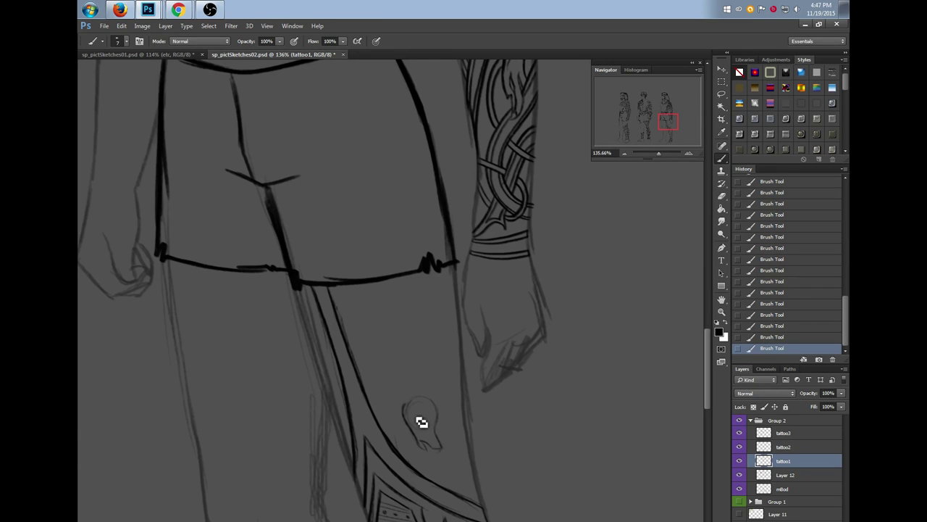
left_click_drag(411, 418, 411, 389)
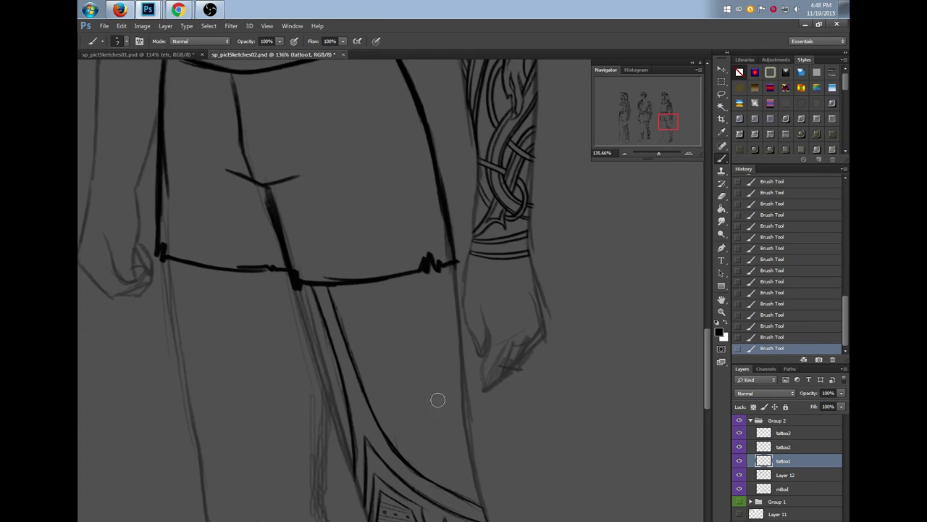
Sketch a small horned animal head above the thigh band and ink its arched neck up to the outer thigh
mouse_move(409, 421)
left_mouse_down()
mouse_move(399, 414)
mouse_move(422, 447)
mouse_move(424, 430)
mouse_move(431, 437)
mouse_move(421, 418)
mouse_move(425, 428)
left_mouse_up()
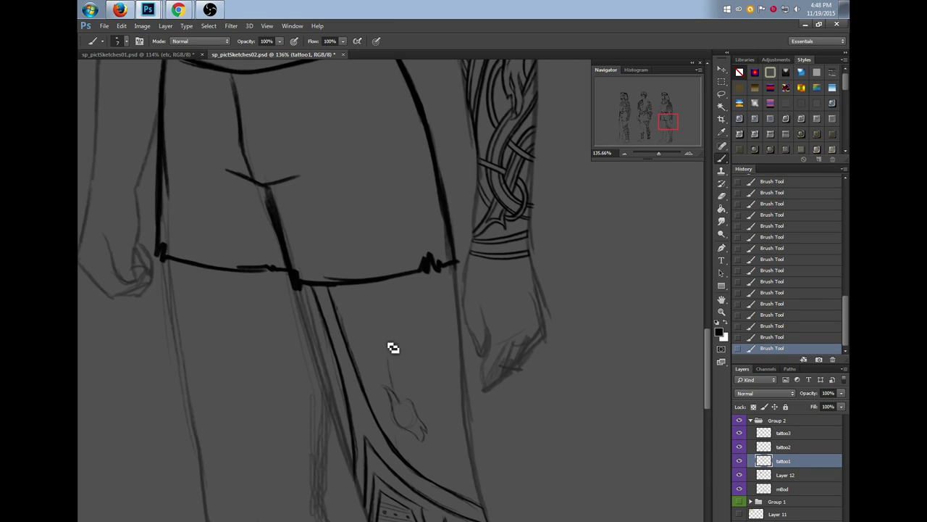
mouse_move(390, 369)
left_mouse_down()
mouse_move(435, 331)
mouse_move(396, 383)
mouse_move(428, 323)
mouse_move(411, 349)
mouse_move(453, 309)
left_mouse_up()
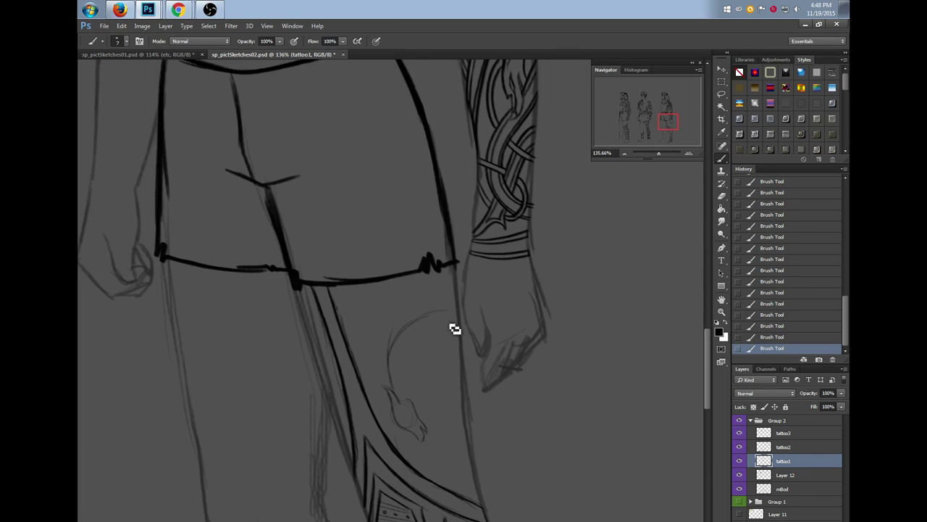
mouse_move(392, 388)
left_mouse_down()
mouse_move(395, 350)
mouse_move(419, 321)
mouse_move(455, 308)
left_mouse_up()
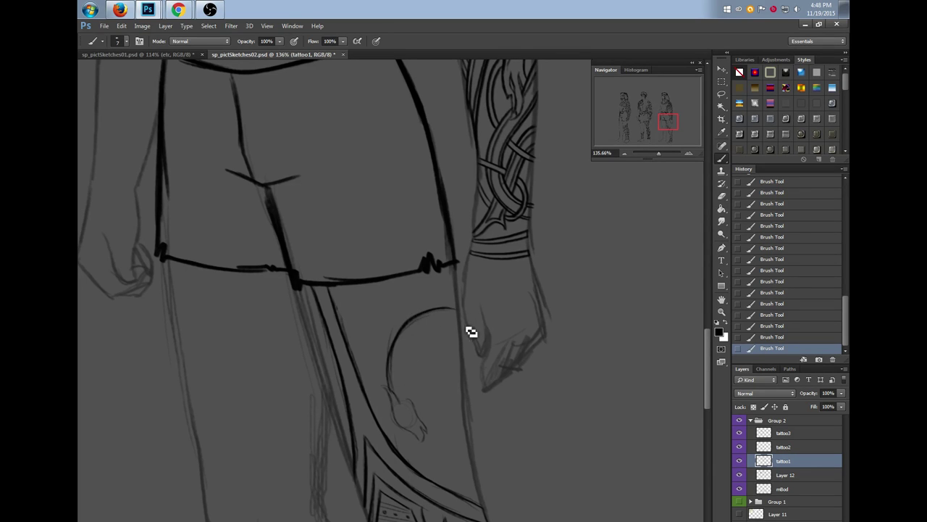
Sketch the animal's chest and long foreleg beside its head, and add a pointed shape next to the snout
left_click_drag(423, 379, 417, 400)
left_click_drag(414, 332, 440, 471)
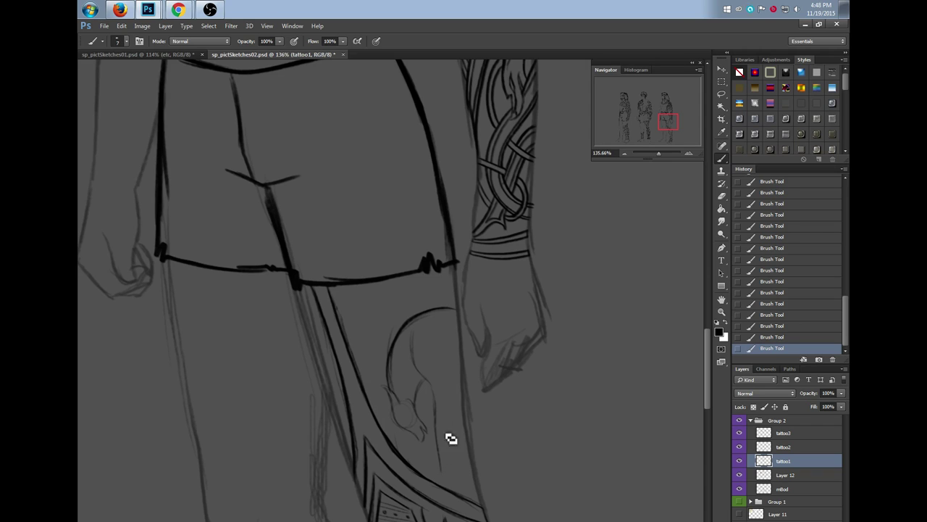
left_click_drag(394, 401, 393, 432)
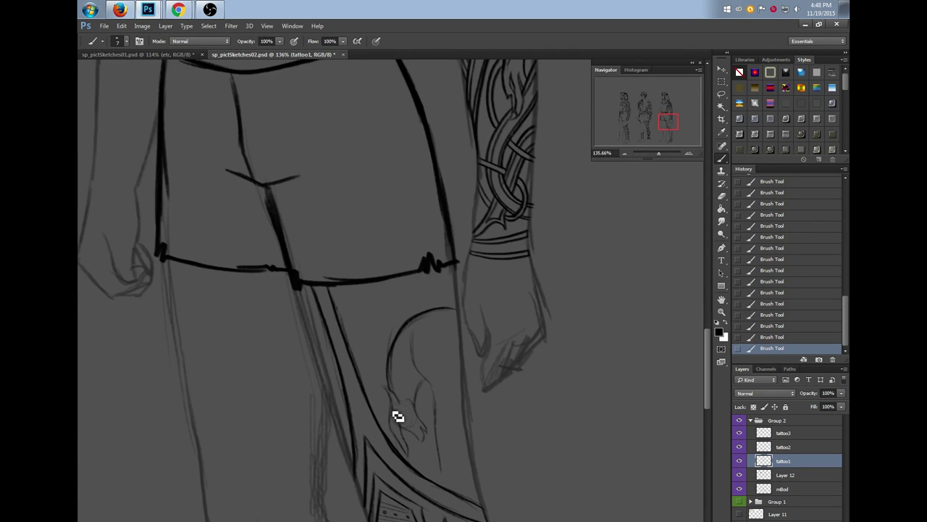
Draw a long antler sweeping from the head along the neck up to the shorts' hem, with curved tines along its outer side
left_click_drag(387, 403, 380, 417)
mouse_move(373, 373)
left_mouse_down()
mouse_move(383, 394)
mouse_move(379, 350)
mouse_move(403, 313)
left_mouse_up()
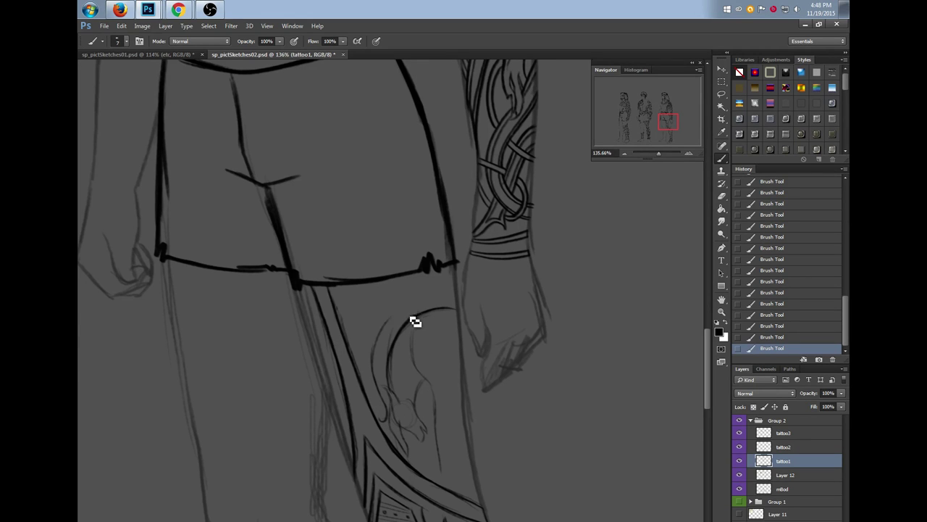
mouse_move(377, 345)
left_mouse_down()
mouse_move(427, 310)
mouse_move(395, 325)
mouse_move(449, 294)
mouse_move(452, 277)
mouse_move(455, 285)
mouse_move(411, 313)
mouse_move(387, 414)
left_mouse_up()
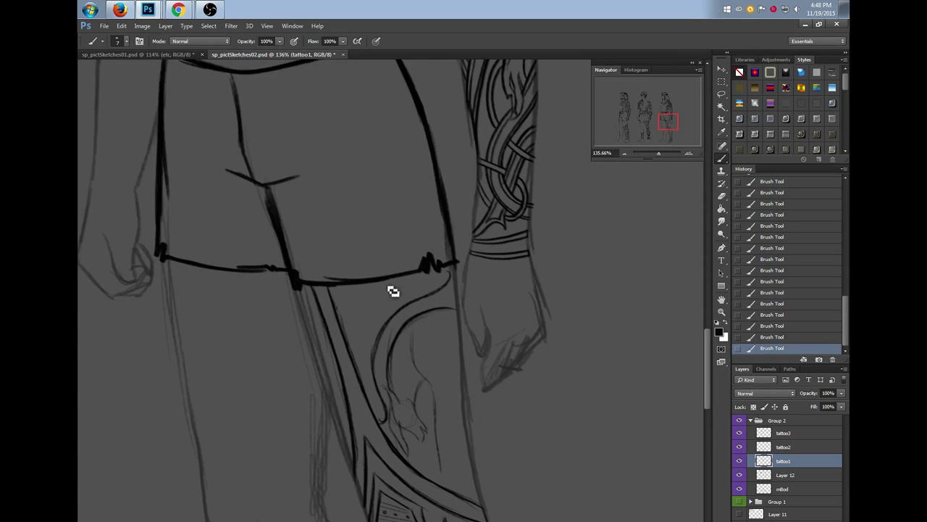
mouse_move(420, 281)
left_mouse_down()
mouse_move(404, 318)
mouse_move(391, 301)
mouse_move(388, 344)
mouse_move(368, 341)
mouse_move(383, 401)
left_mouse_up()
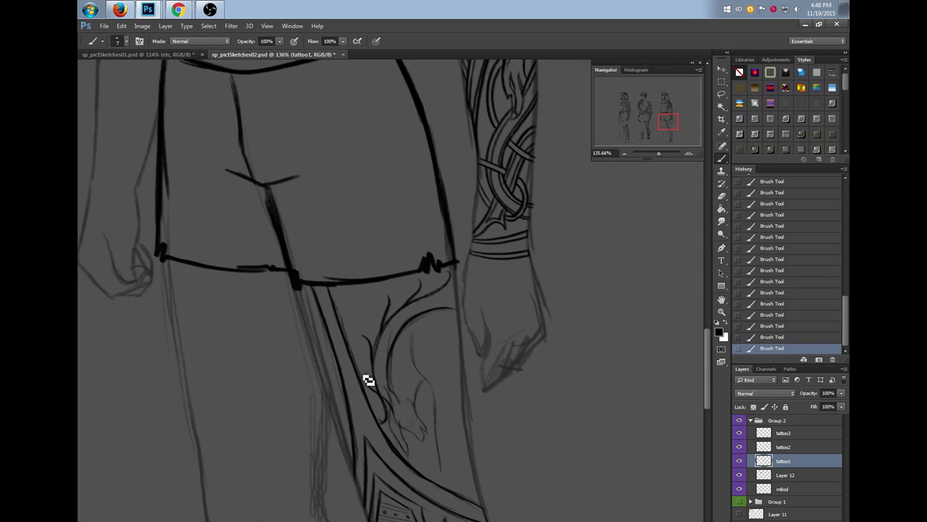
left_click_drag(370, 386, 397, 414)
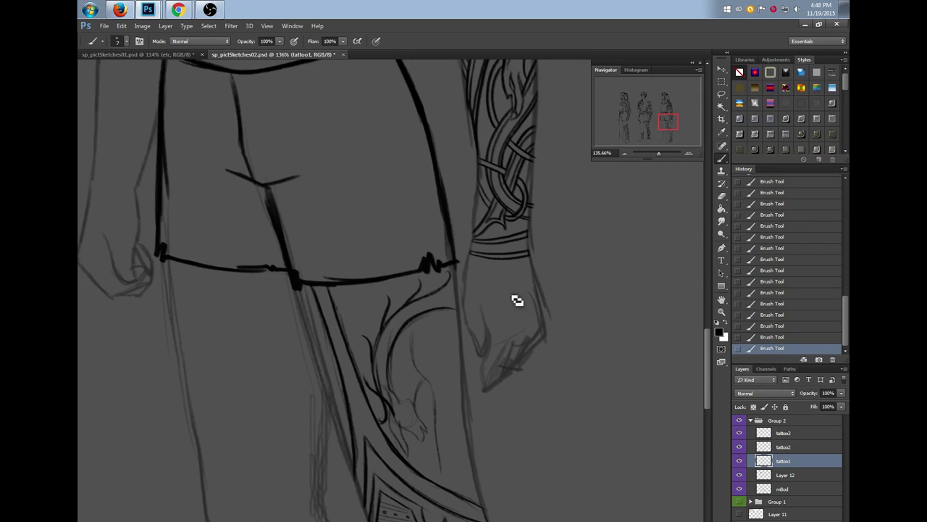
left_click(754, 337)
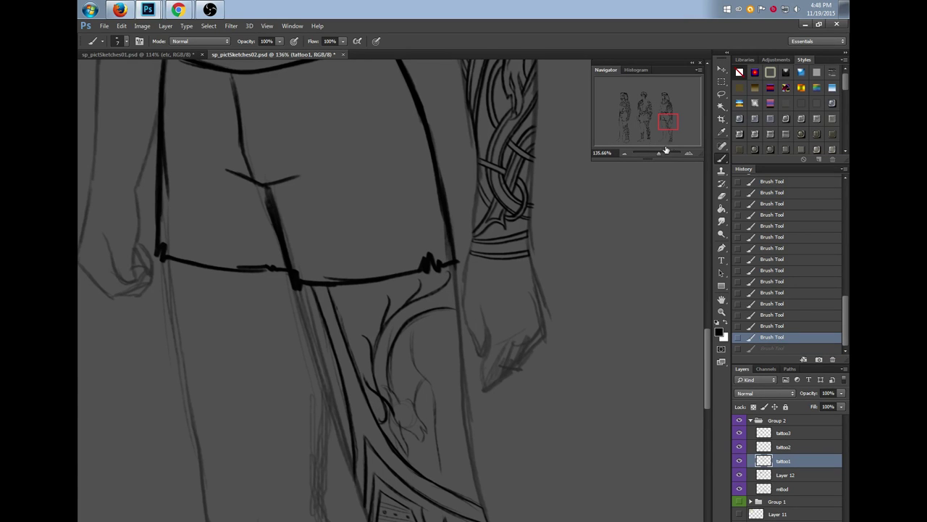
left_click_drag(658, 154, 660, 153)
scroll(709, 354, "down", 2)
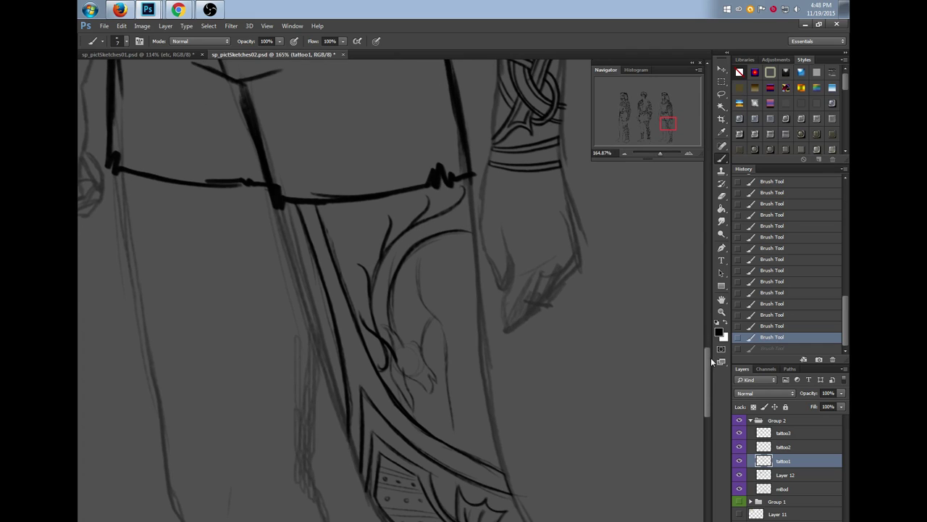
left_click_drag(362, 326, 361, 318)
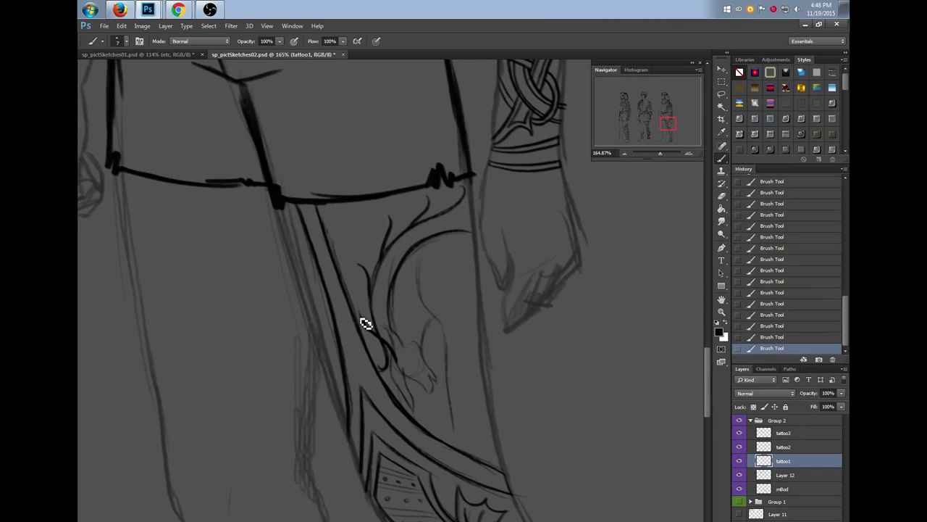
Thicken the antler's main beam and its curled tip at the shorts' hem
mouse_move(386, 369)
left_mouse_down()
mouse_move(380, 297)
mouse_move(410, 237)
left_mouse_up()
mouse_move(381, 290)
left_mouse_down()
mouse_move(408, 239)
mouse_move(468, 198)
mouse_move(463, 187)
left_mouse_up()
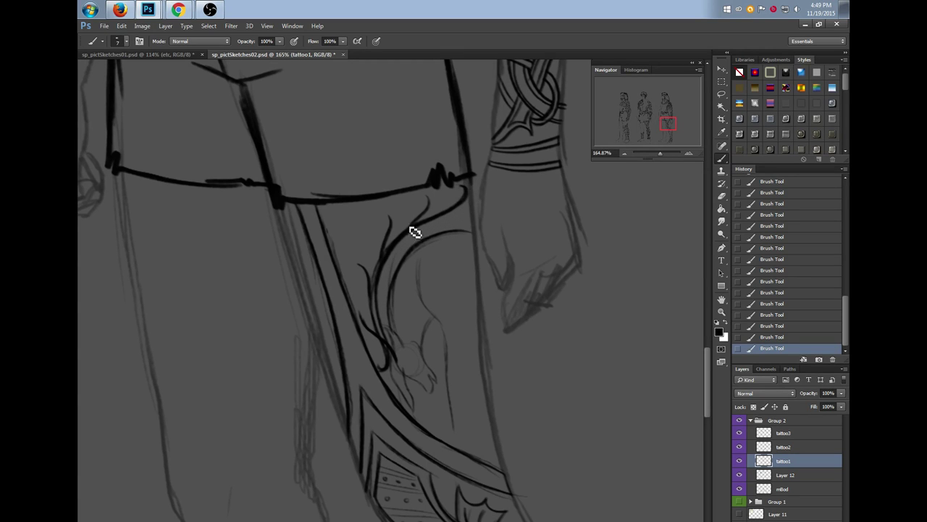
mouse_move(381, 289)
left_mouse_down()
mouse_move(405, 240)
mouse_move(469, 191)
left_mouse_up()
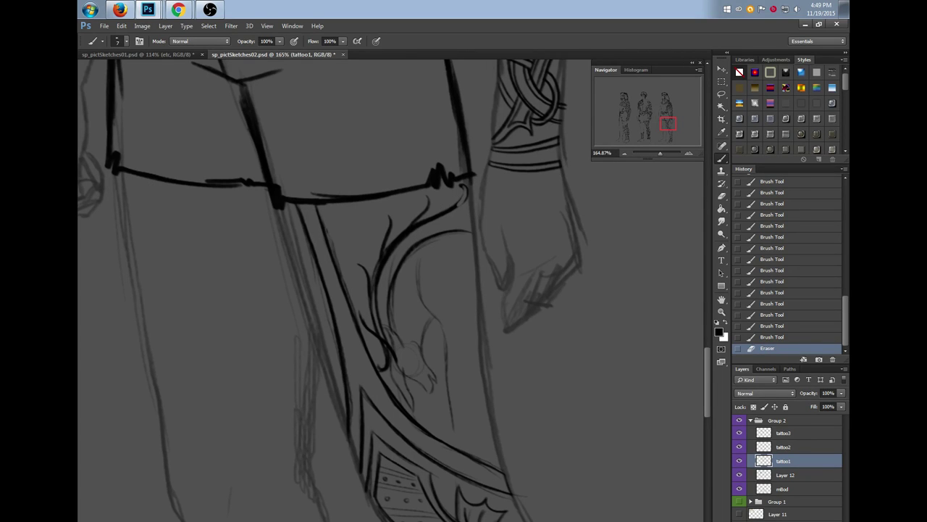
Undo the last eraser stroke, and hollow out the antler's main beam and tip using an adjusted Eraser brush
left_click(762, 338)
left_click(721, 195)
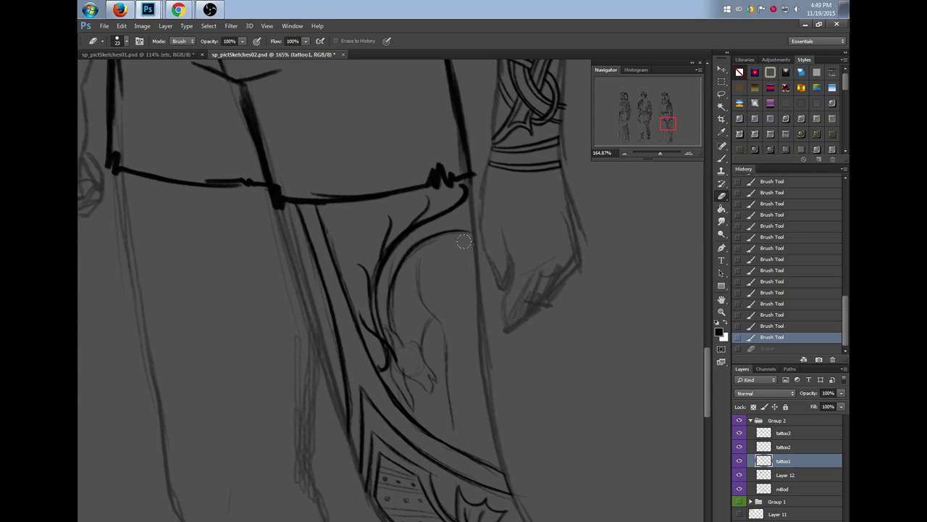
right_click(472, 241)
mouse_move(374, 306)
left_mouse_down()
mouse_move(390, 256)
mouse_move(426, 212)
left_mouse_up()
right_click(478, 245)
left_click_drag(526, 263, 523, 264)
mouse_move(408, 237)
left_mouse_down()
mouse_move(453, 213)
mouse_move(467, 189)
mouse_move(461, 204)
left_mouse_up()
Re-ink the hollowed antler's edges and upper tines with the Brush tool, and trim excess ink along the neck
left_click(721, 159)
mouse_move(418, 232)
left_mouse_down()
mouse_move(455, 210)
mouse_move(466, 190)
left_mouse_up()
mouse_move(414, 238)
left_mouse_down()
mouse_move(385, 284)
mouse_move(388, 342)
left_mouse_up()
mouse_move(371, 275)
left_mouse_down()
mouse_move(374, 297)
mouse_move(437, 190)
left_mouse_up()
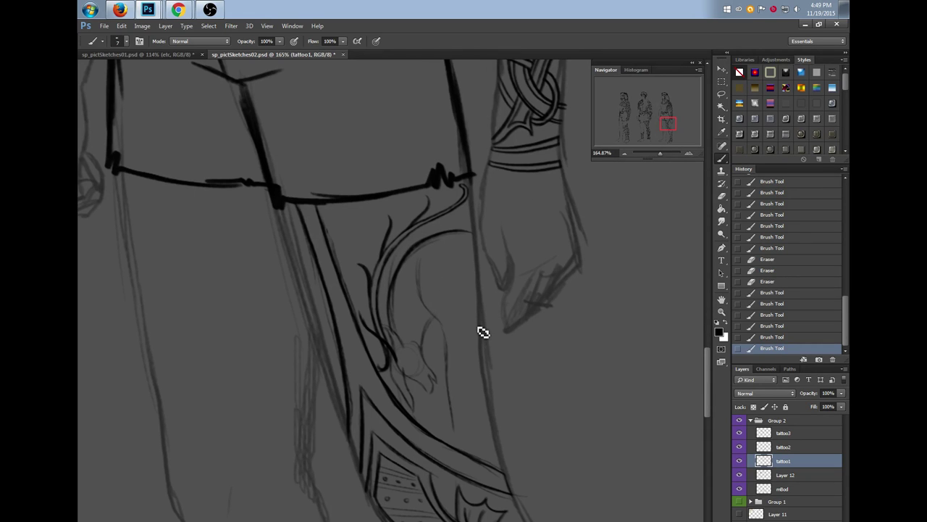
left_click_drag(394, 273, 389, 302)
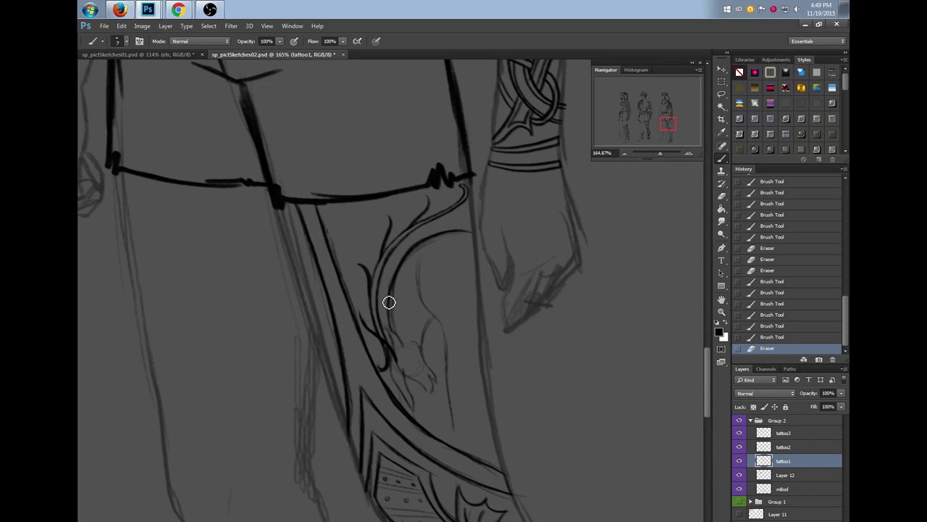
Sketch a narrow pointed hoof at the end of the foreleg and the leg's back edge up to the outer thigh
left_click_drag(454, 425, 464, 446)
left_click_drag(459, 434, 468, 451)
mouse_move(465, 432)
left_mouse_down()
mouse_move(469, 452)
mouse_move(463, 413)
left_mouse_up()
mouse_move(465, 419)
left_mouse_down()
mouse_move(462, 310)
mouse_move(468, 325)
mouse_move(465, 292)
mouse_move(464, 312)
mouse_move(475, 310)
mouse_move(483, 283)
mouse_move(466, 349)
mouse_move(477, 306)
left_mouse_up()
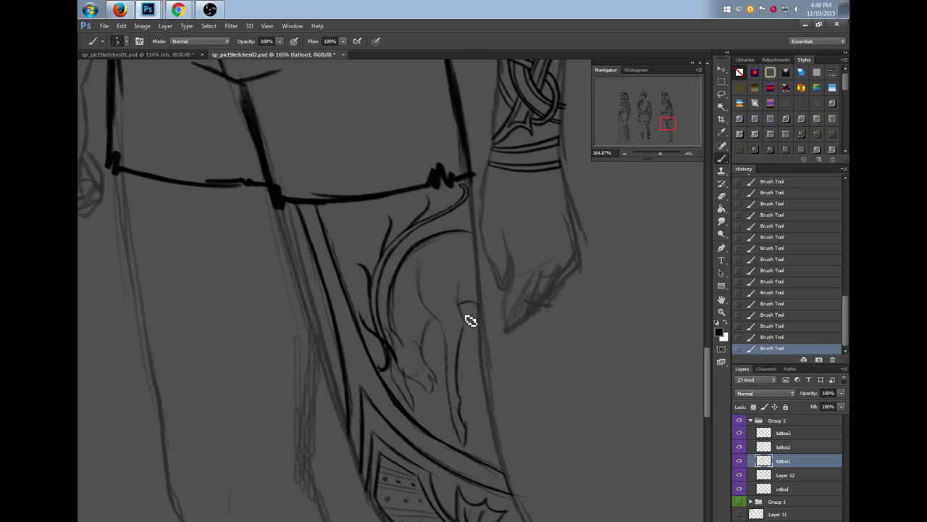
Lighten the construction lines around the animal's head, and redraw the curve where the head meets the neck
key("e")
left_click_drag(409, 373, 433, 375)
mouse_move(403, 343)
left_mouse_down()
mouse_move(389, 332)
mouse_move(398, 358)
left_mouse_up()
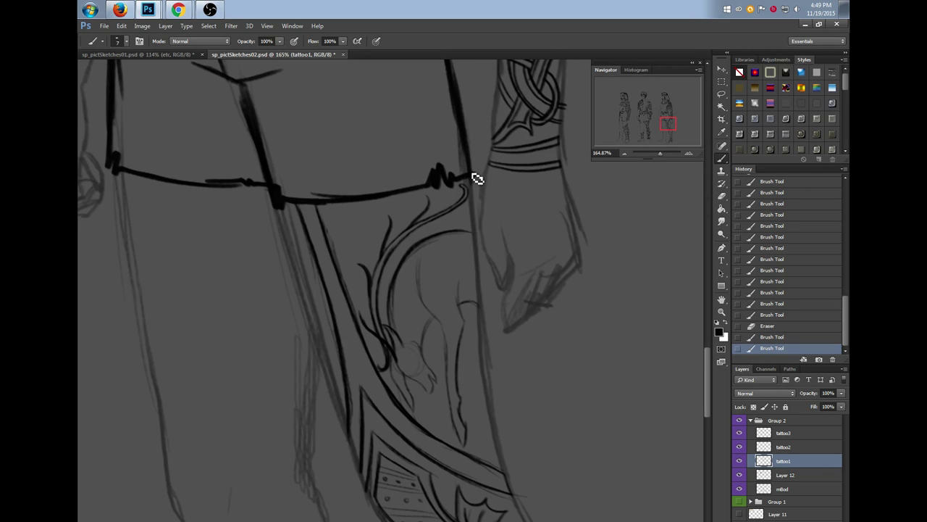
mouse_move(393, 325)
left_mouse_down()
mouse_move(399, 288)
mouse_move(447, 235)
left_mouse_up()
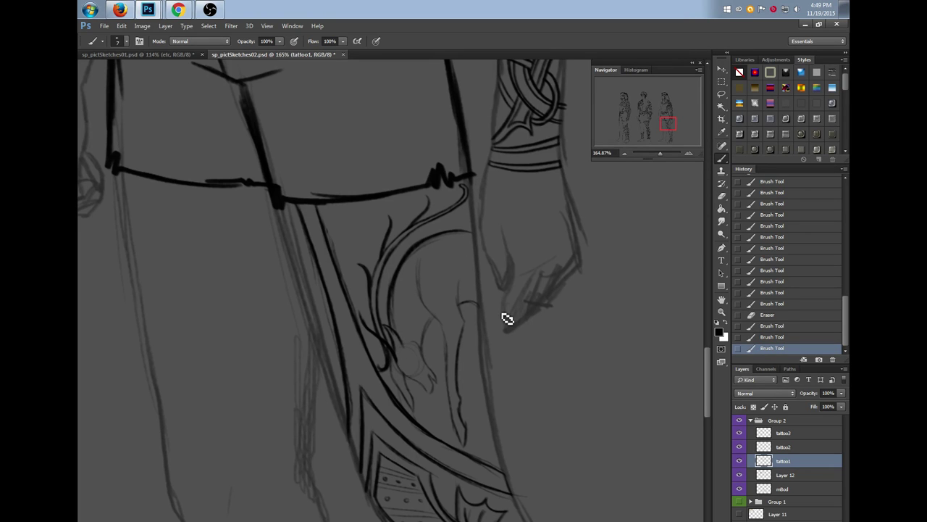
mouse_move(400, 327)
left_mouse_down()
mouse_move(410, 269)
mouse_move(427, 251)
mouse_move(460, 242)
mouse_move(475, 269)
left_mouse_up()
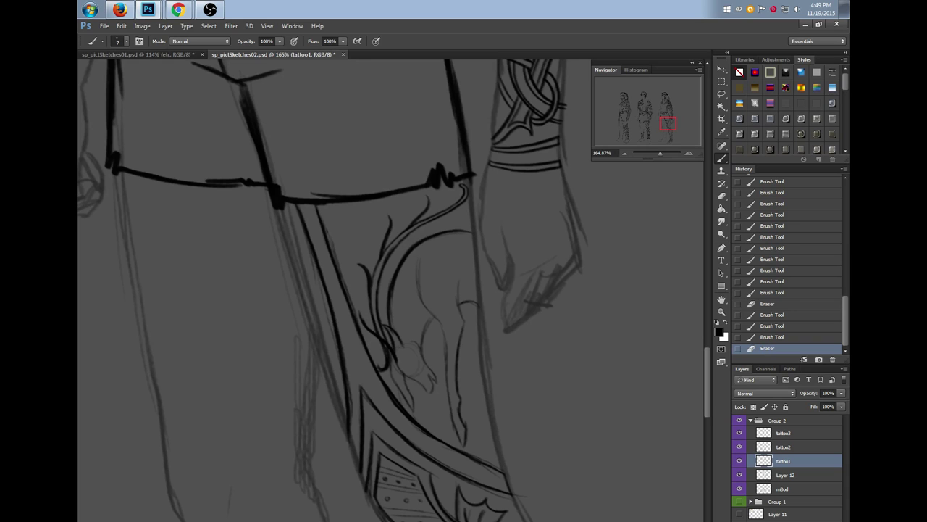
Add small oval dots between the tines along the antler's outer side
left_click_drag(364, 314, 368, 308)
left_click(365, 311)
left_click(371, 259)
left_click(399, 226)
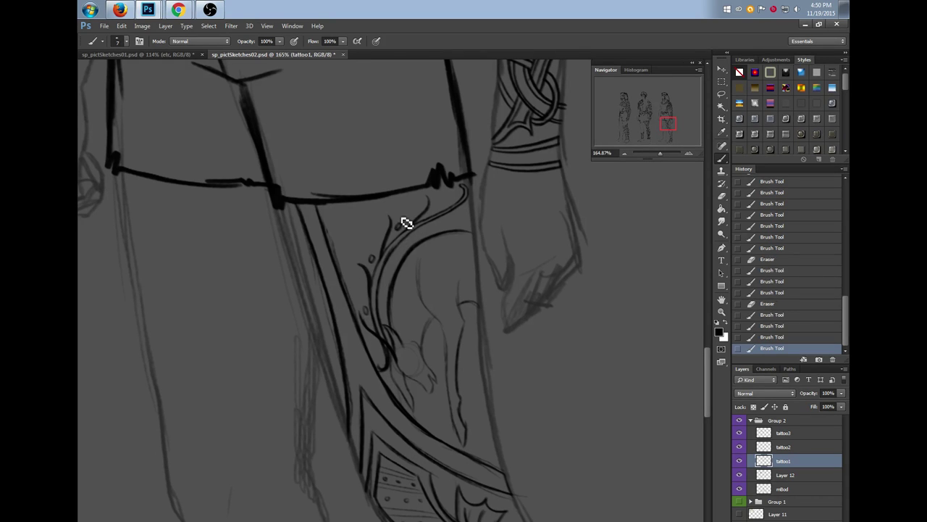
left_click(437, 207)
left_click(378, 356)
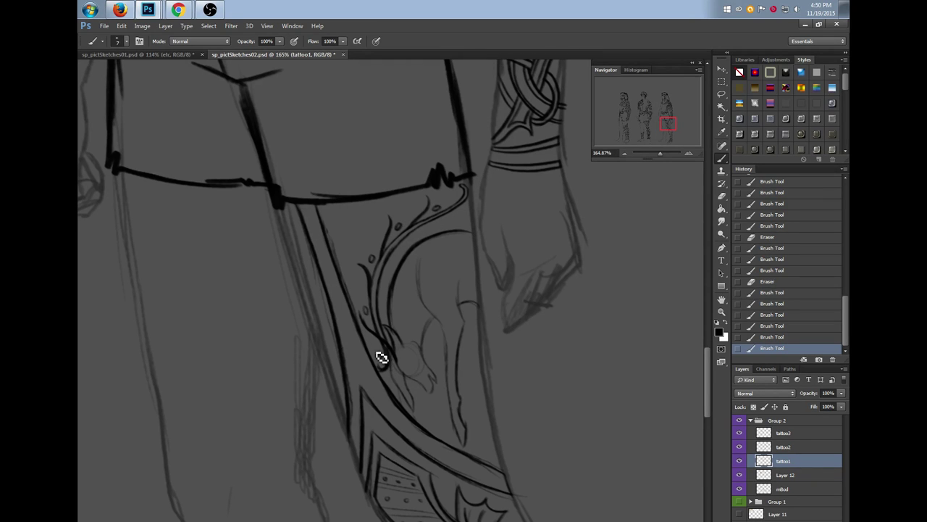
Ink the animal's head with its ear and snout, and detail the joint above the foreleg's hoof
left_click_drag(398, 361, 412, 379)
left_click_drag(406, 374, 429, 392)
left_click_drag(410, 344, 427, 361)
left_click_drag(442, 391, 432, 390)
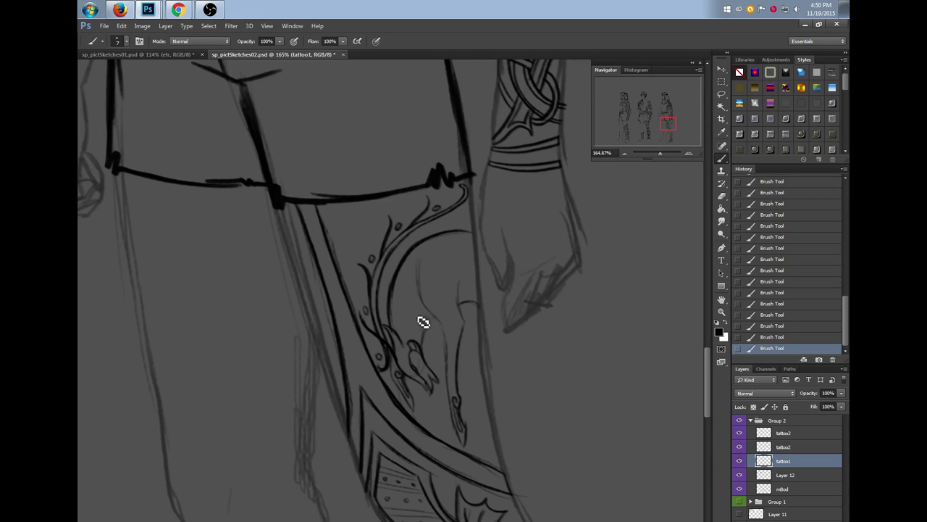
Ink a second line inside the arched neck, and darken the throat, chest and upper foreleg outlines
mouse_move(402, 339)
left_mouse_down()
mouse_move(418, 262)
mouse_move(444, 247)
mouse_move(478, 255)
left_mouse_up()
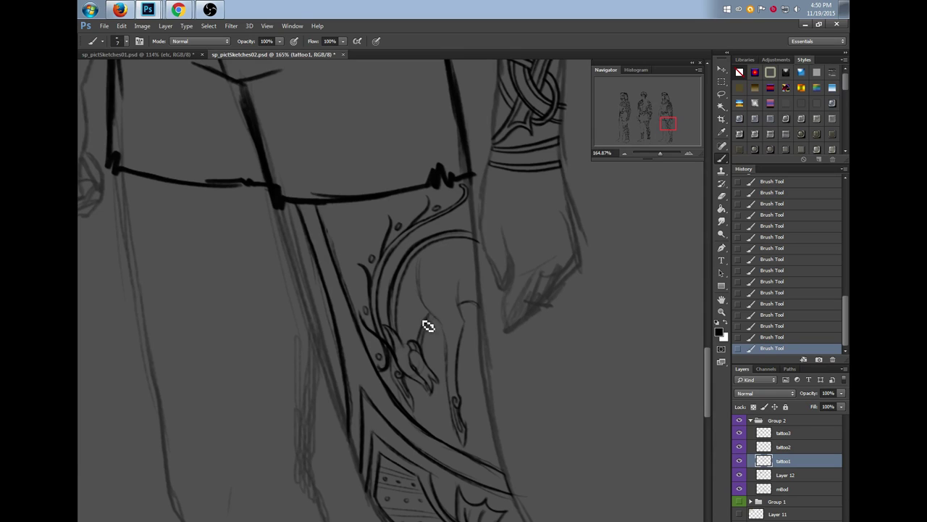
mouse_move(408, 334)
left_mouse_down()
mouse_move(433, 311)
mouse_move(403, 335)
left_mouse_up()
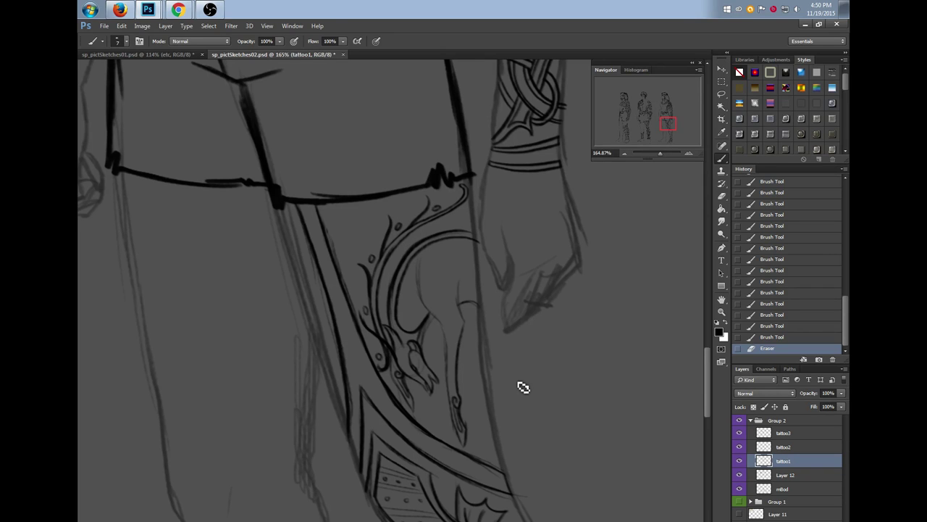
left_click_drag(423, 348, 439, 323)
mouse_move(426, 263)
left_mouse_down()
mouse_move(424, 300)
mouse_move(441, 325)
left_mouse_up()
left_click_drag(425, 265, 425, 273)
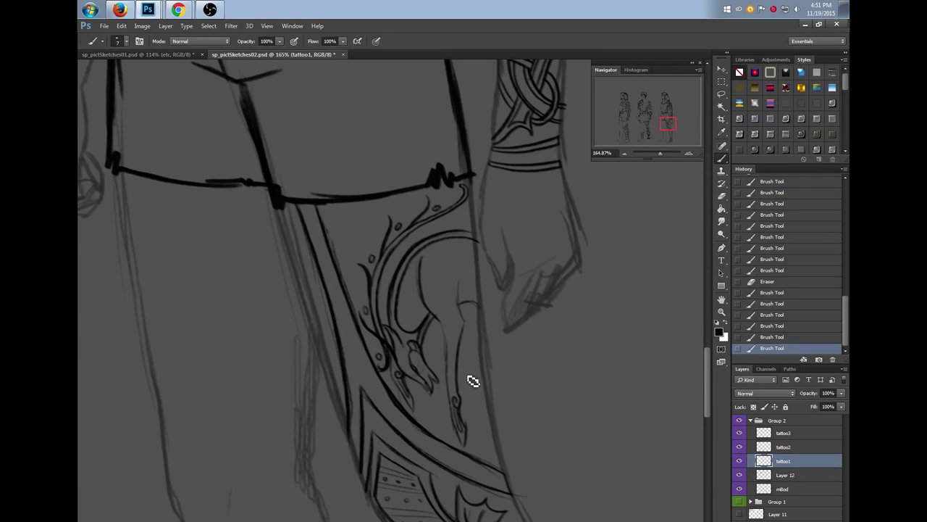
Draw a bent second leg crossing behind the foreleg and another pointed leg along the outer thigh
mouse_move(482, 326)
left_mouse_down()
mouse_move(462, 376)
mouse_move(483, 339)
left_mouse_up()
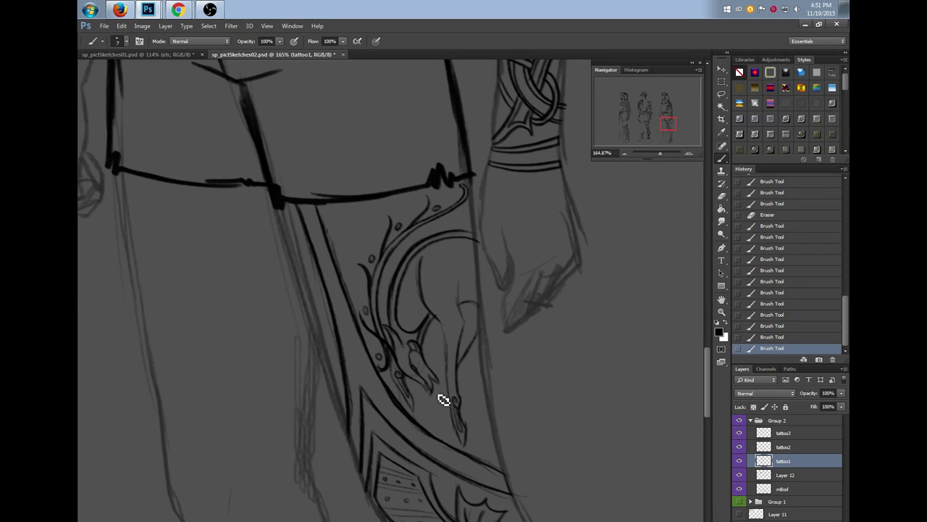
mouse_move(447, 391)
left_mouse_down()
mouse_move(433, 422)
mouse_move(481, 358)
mouse_move(469, 371)
left_mouse_up()
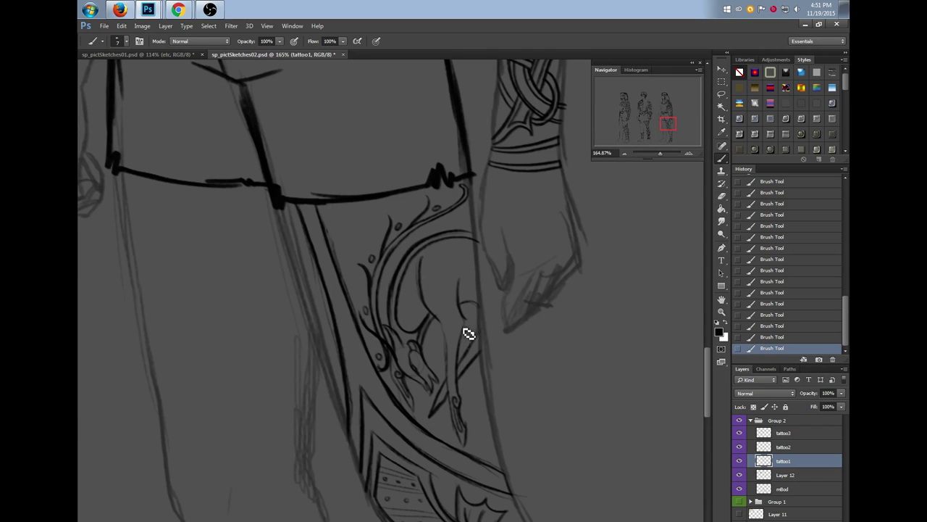
left_click_drag(473, 329, 458, 360)
left_click_drag(485, 371, 480, 435)
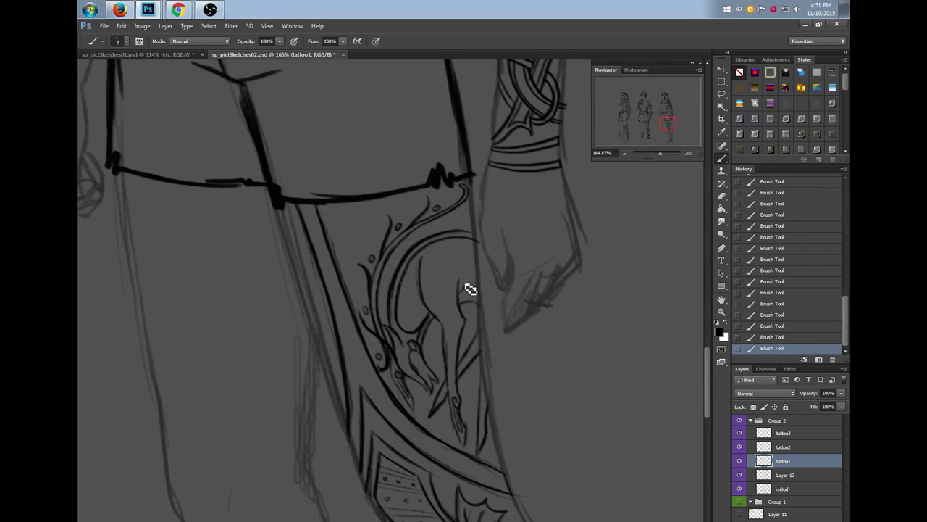
Undo the last shoulder stroke, and draw a spiral on the animal's shoulder with a tapering curve beside it
key("ctrl+z")
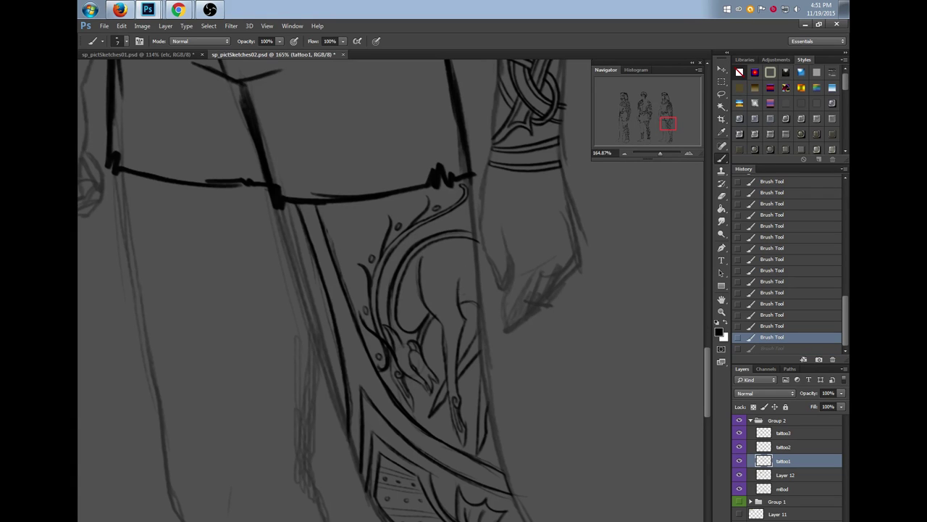
left_click_drag(441, 297, 464, 290)
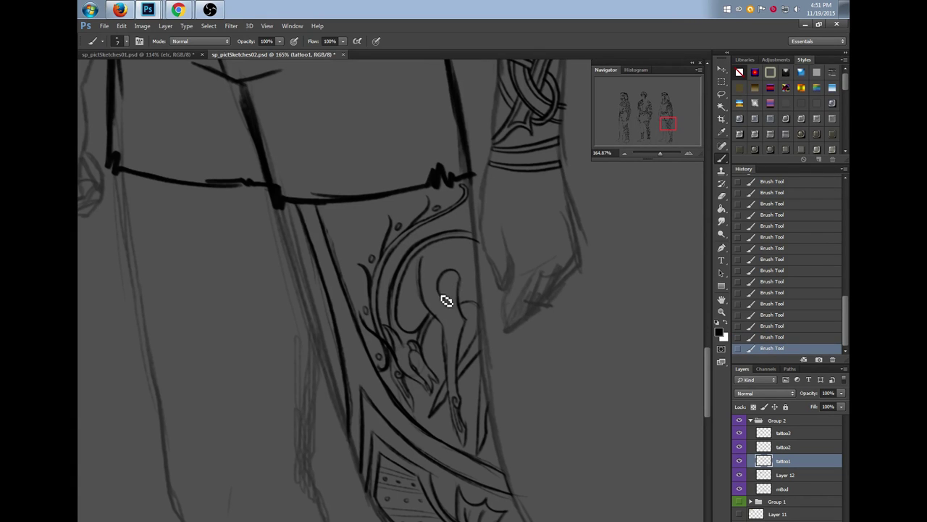
mouse_move(449, 290)
left_mouse_down()
mouse_move(443, 311)
mouse_move(444, 275)
mouse_move(466, 273)
mouse_move(472, 300)
left_mouse_up()
left_click_drag(438, 255, 434, 307)
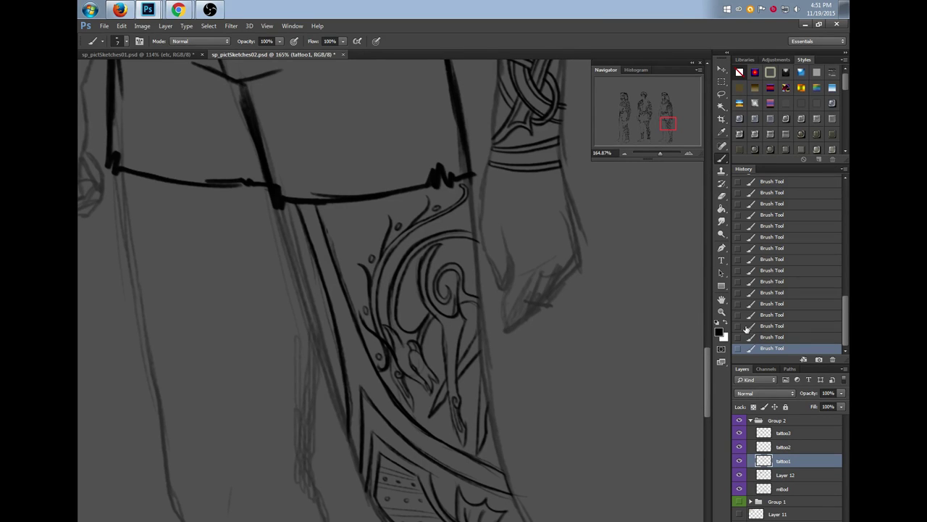
Undo the last stroke, and refine the spiral's outer edge into the foreleg with the Brush and Eraser tools
key("ctrl+z")
mouse_move(461, 280)
left_mouse_down()
mouse_move(450, 326)
mouse_move(463, 323)
left_mouse_up()
key("e")
mouse_move(462, 273)
left_mouse_down()
mouse_move(452, 316)
mouse_move(463, 301)
left_mouse_up()
key("b")
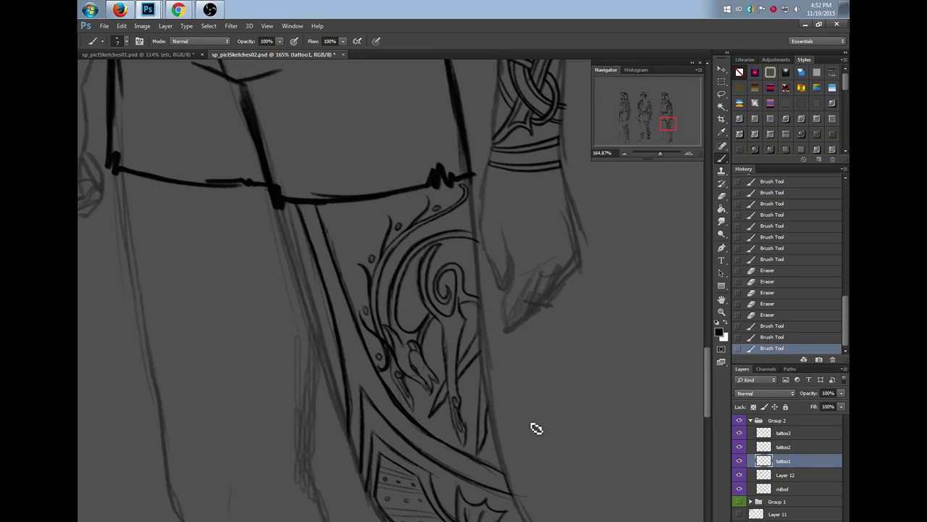
Add small hoof joint details to the two rear pointed legs, and clean up the chest line at the top of the foreleg
left_click_drag(484, 400, 484, 407)
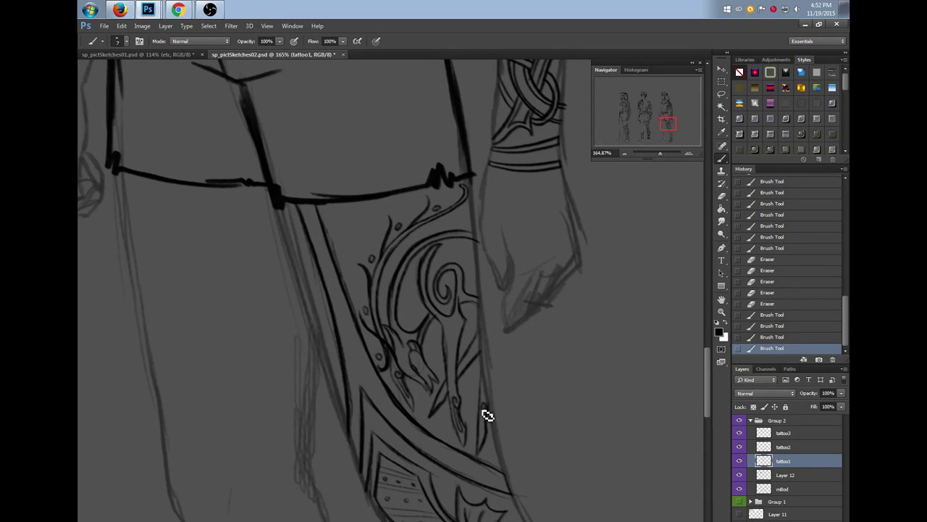
mouse_move(447, 378)
left_mouse_down()
mouse_move(440, 398)
mouse_move(448, 391)
left_mouse_up()
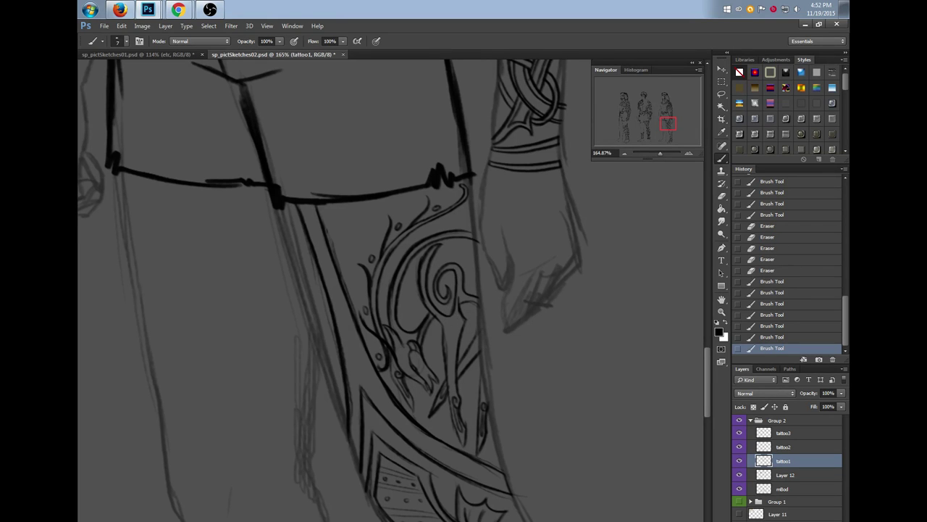
scroll(709, 361, "up", 2)
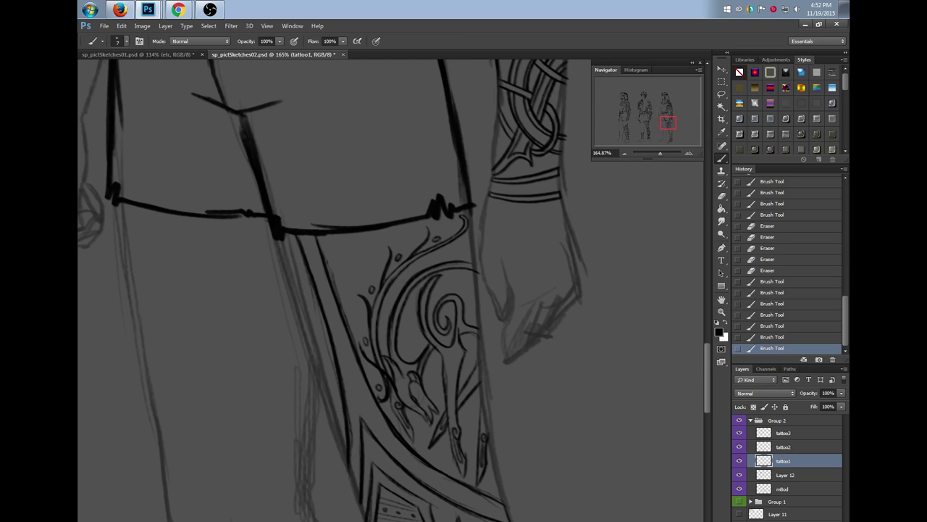
left_click_drag(425, 363, 439, 353)
key("b")
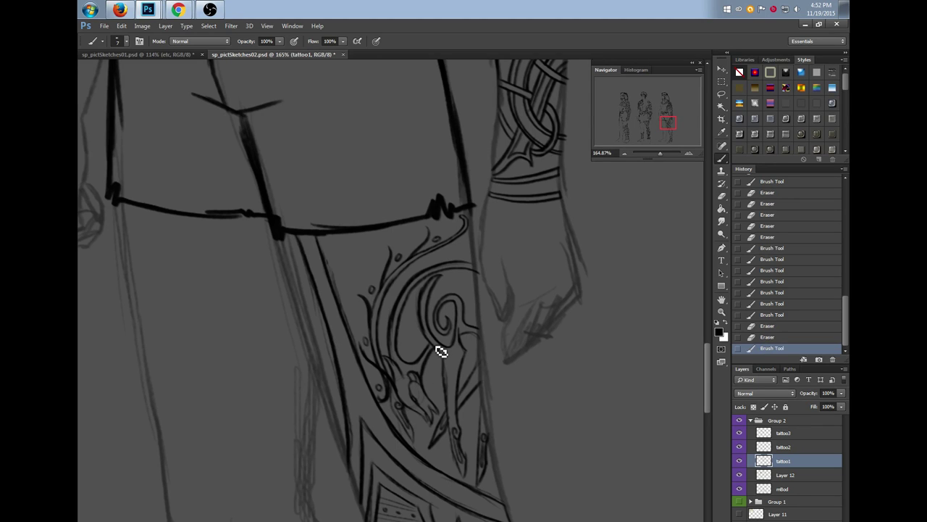
Darken the line beside the animal's spiral shoulder, and fill the curved crest with a row of small leaf-shaped marks
left_click_drag(407, 295, 396, 359)
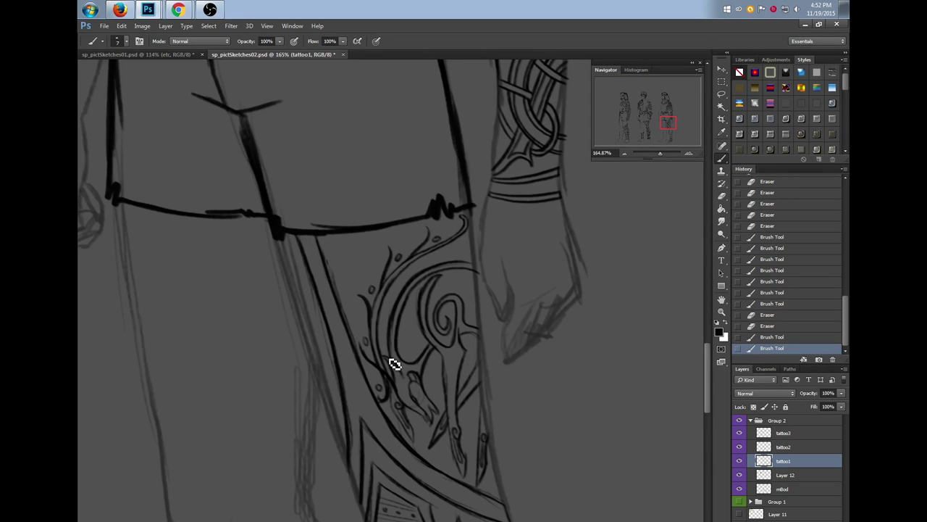
left_click_drag(428, 274, 432, 270)
mouse_move(383, 338)
left_mouse_down()
mouse_move(392, 345)
mouse_move(392, 311)
mouse_move(425, 268)
mouse_move(456, 274)
left_mouse_up()
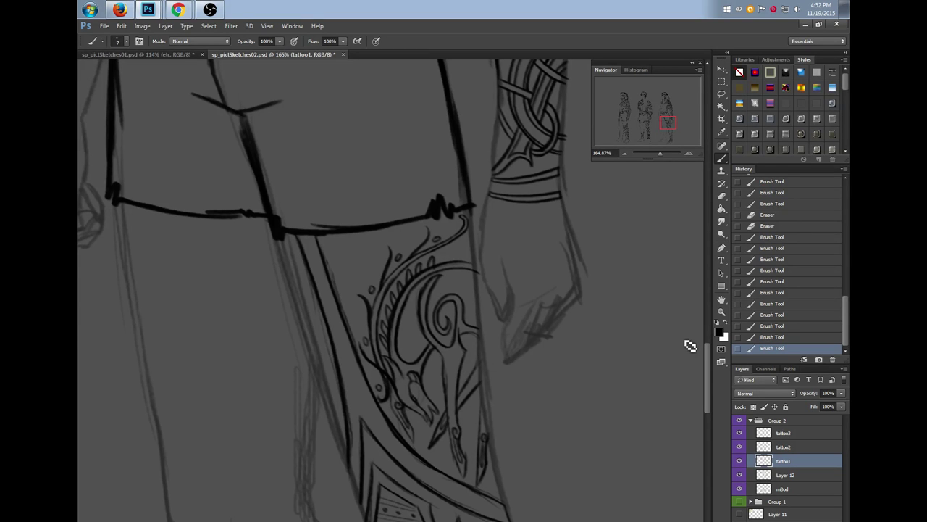
Undo the last stroke, and draw a curled scroll at the base of the animal's neck with the Brush and Eraser tools
scroll(703, 366, "up", 1)
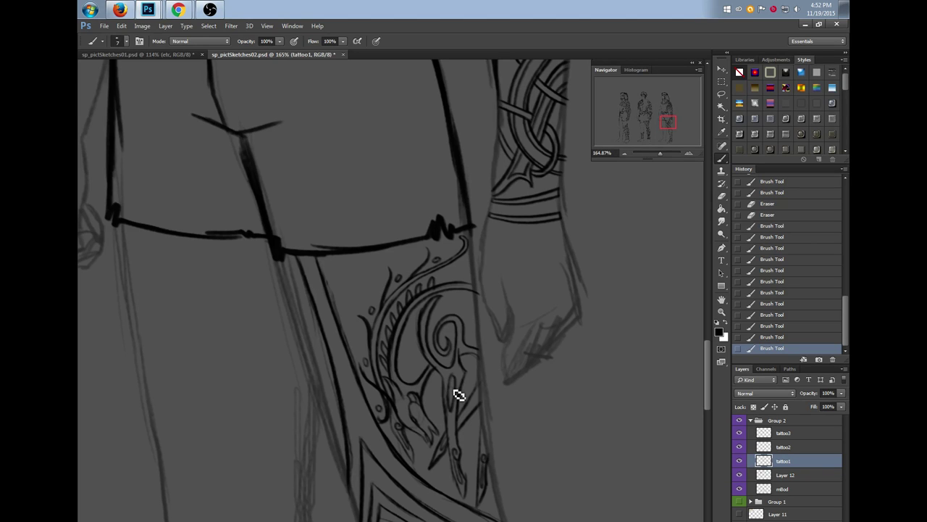
key("ctrl+z")
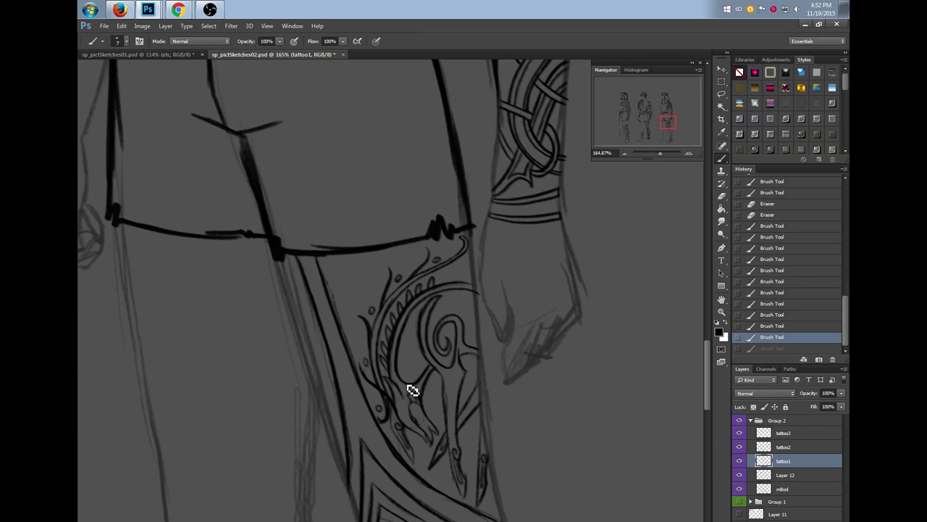
mouse_move(410, 361)
left_mouse_down()
mouse_move(425, 368)
mouse_move(414, 392)
mouse_move(423, 369)
mouse_move(439, 368)
left_mouse_up()
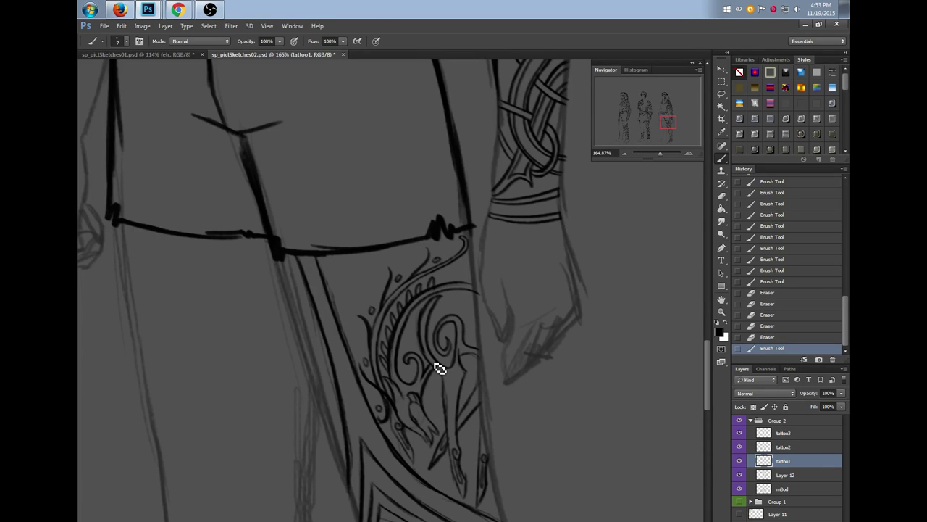
Draw a curl above the animal's shoulder, darken the pointed legs, and add tapering lines at the upper outer thigh
mouse_move(471, 291)
left_mouse_down()
mouse_move(480, 294)
mouse_move(479, 321)
mouse_move(466, 307)
mouse_move(476, 314)
left_mouse_up()
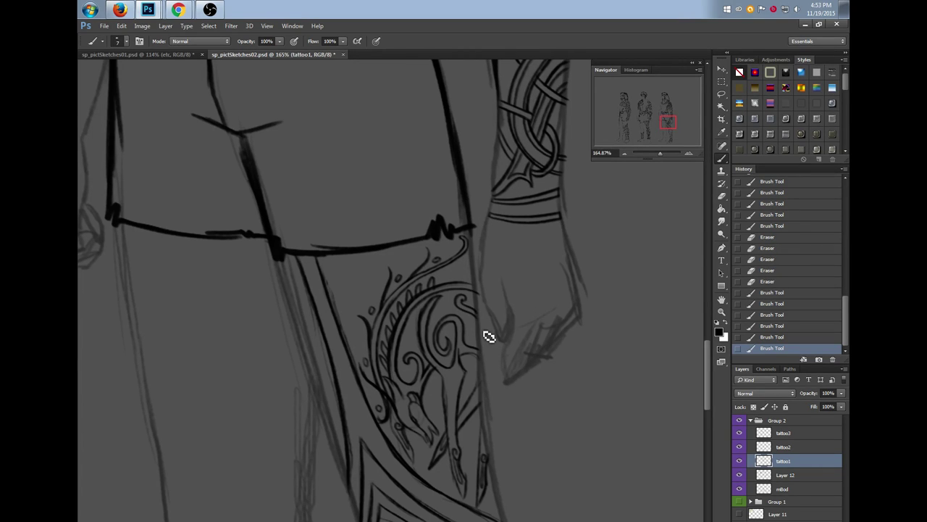
mouse_move(397, 433)
left_mouse_down()
mouse_move(414, 464)
mouse_move(406, 436)
mouse_move(463, 491)
mouse_move(465, 466)
mouse_move(428, 447)
mouse_move(431, 456)
left_mouse_up()
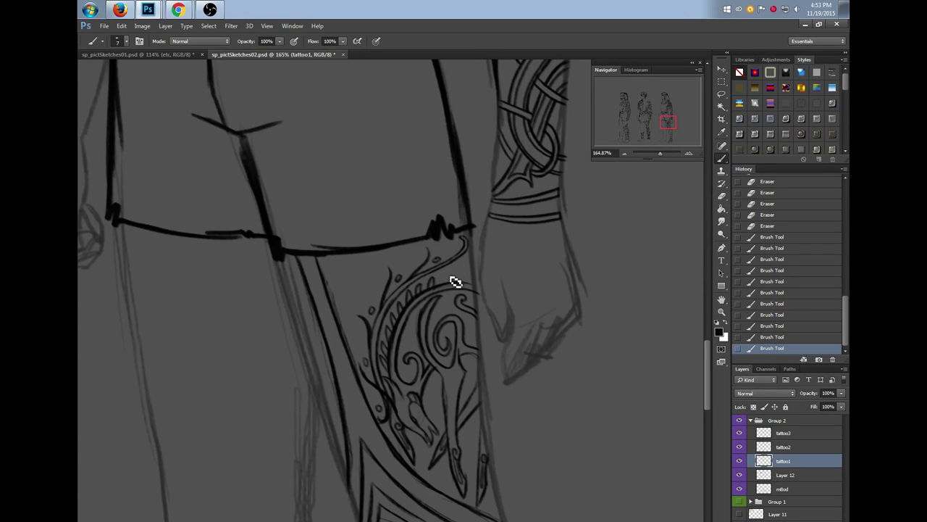
left_click_drag(447, 276, 473, 267)
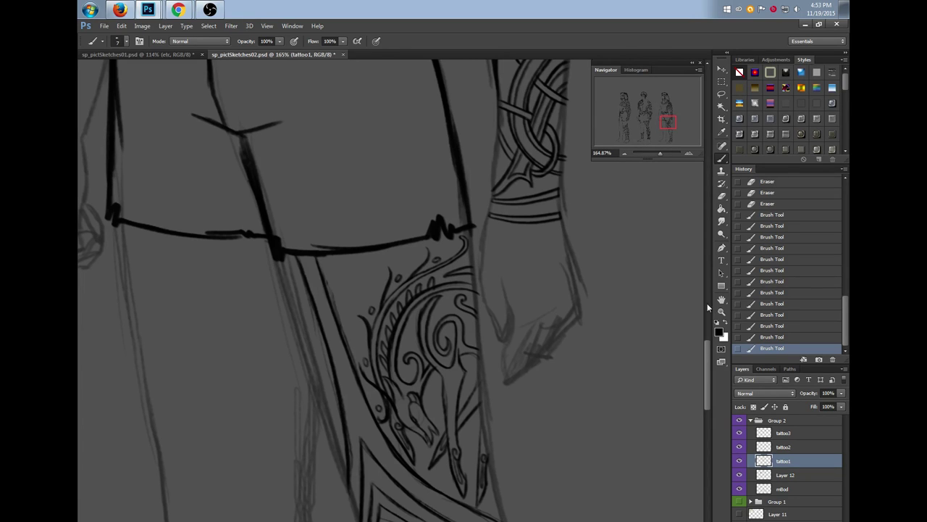
Sketch a cluster of three double circles joined at the middle in the empty upper inner corner of the thigh tattoo
scroll(710, 360, "up", 2)
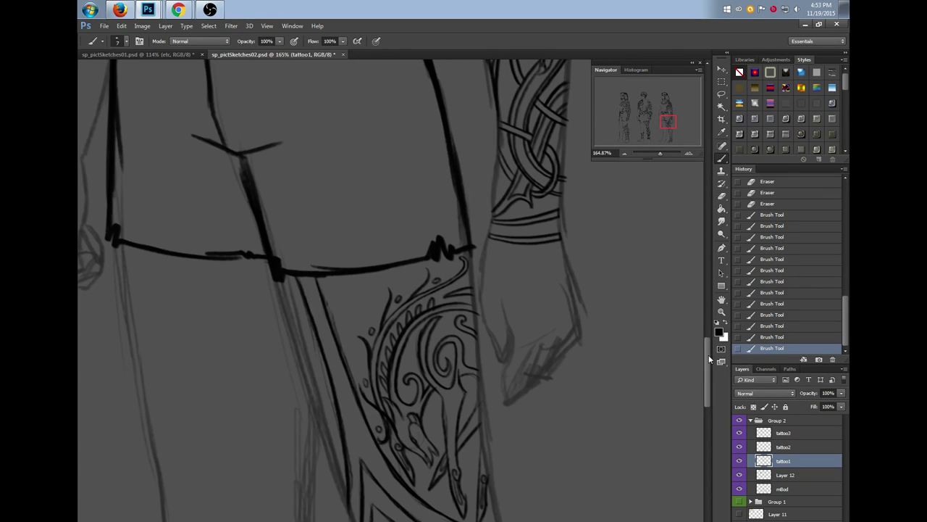
scroll(392, 290, "left", 3)
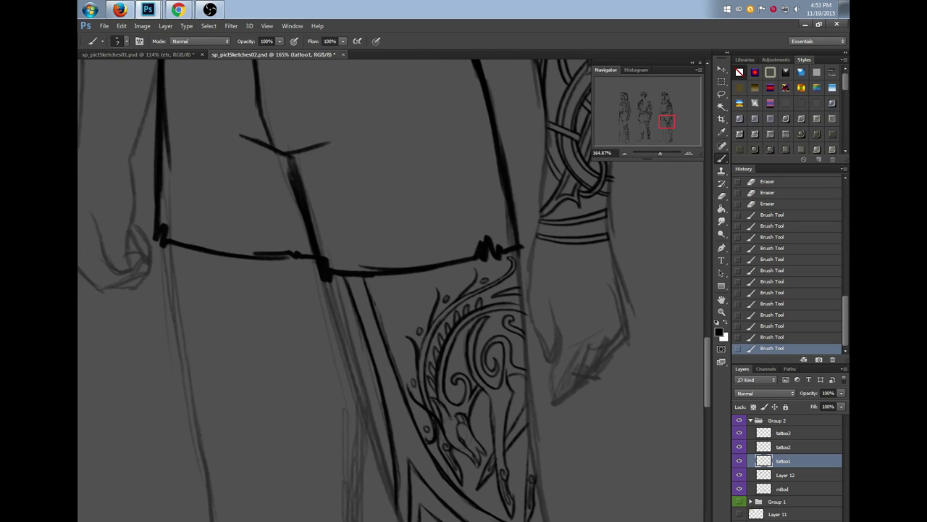
mouse_move(389, 291)
left_mouse_down()
mouse_move(379, 301)
mouse_move(384, 288)
mouse_move(403, 287)
left_mouse_up()
left_click(409, 288)
left_click(408, 314)
mouse_move(404, 284)
left_mouse_down()
mouse_move(393, 285)
mouse_move(419, 296)
left_mouse_up()
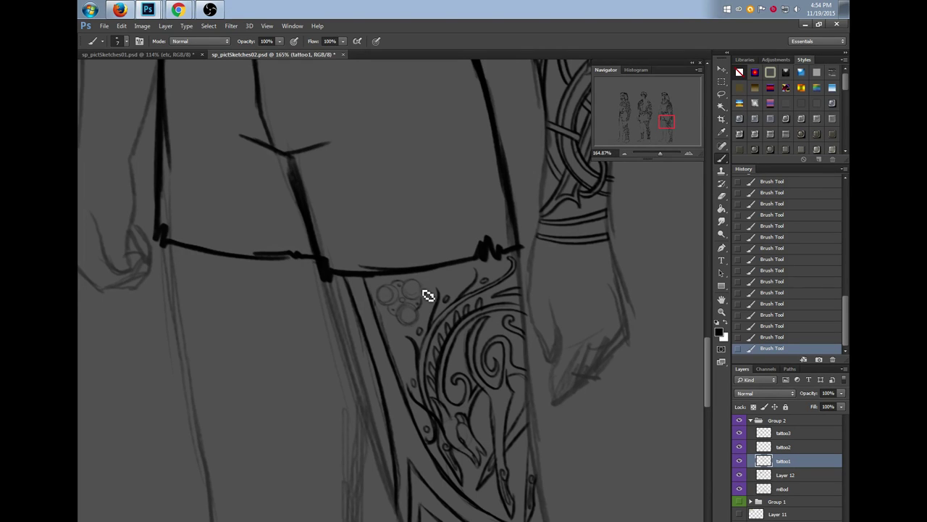
Fill the gaps between the animal's hooves and the band above the knee with small outlined triangles
left_click_drag(705, 360, 699, 369)
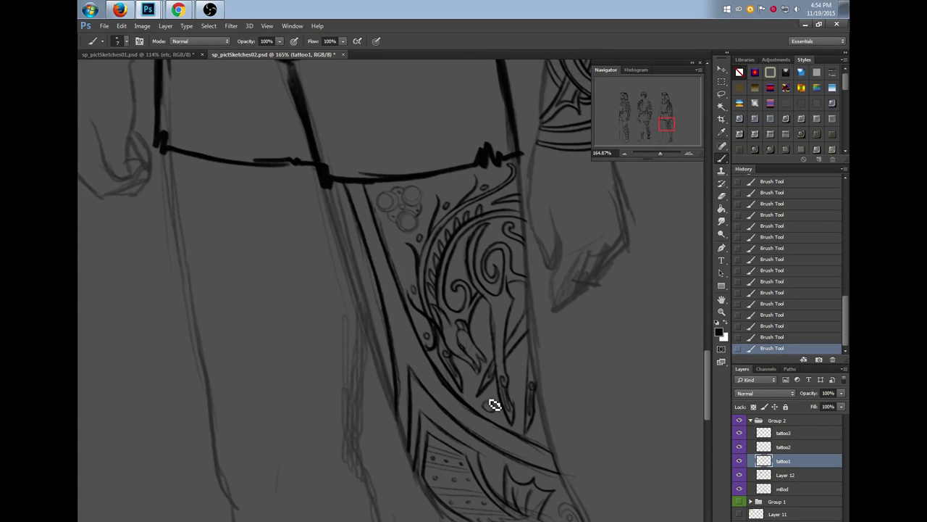
left_click(770, 327)
mouse_move(497, 408)
left_mouse_down()
mouse_move(481, 410)
mouse_move(540, 436)
mouse_move(543, 425)
left_mouse_up()
Select the tattoo2 layer, checking its artwork by visibility, and add a small circle and a curl below the band above the knee
left_click_drag(706, 384, 707, 420)
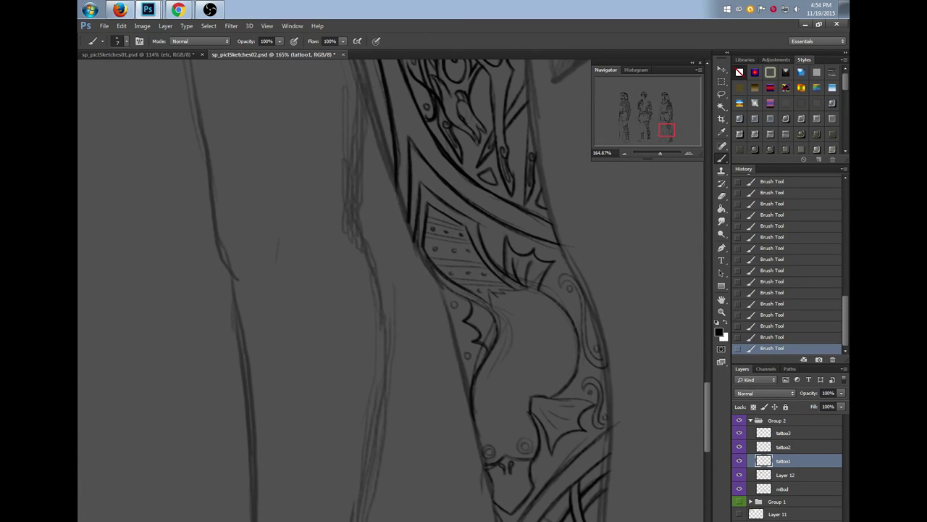
scroll(391, 290, "right", 3)
left_click_drag(701, 413, 705, 395)
left_click(748, 451)
left_click(739, 447)
left_click(739, 447)
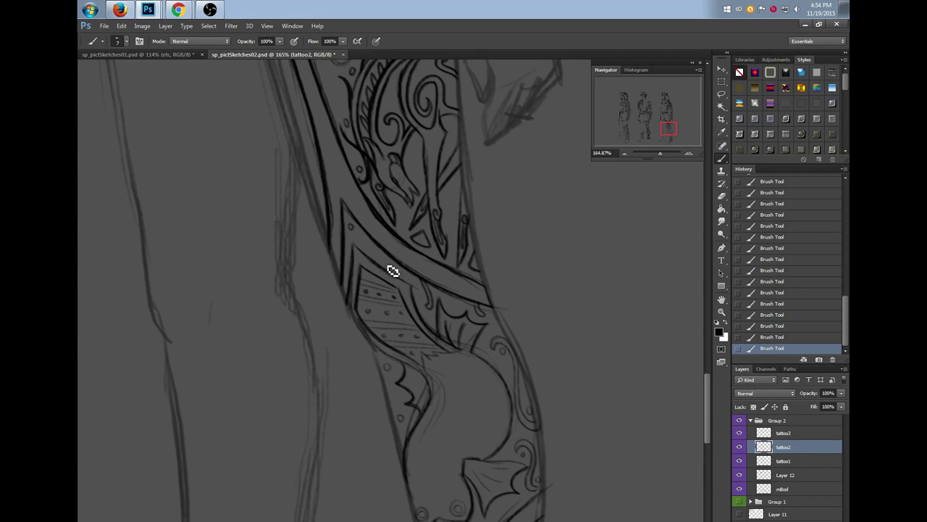
Check which tattoo layers hold the torso artwork, and make tattoo3 the active layer
mouse_move(707, 392)
left_mouse_down()
mouse_move(709, 448)
mouse_move(681, 350)
mouse_move(684, 308)
mouse_move(707, 300)
mouse_move(704, 313)
mouse_move(709, 291)
left_mouse_up()
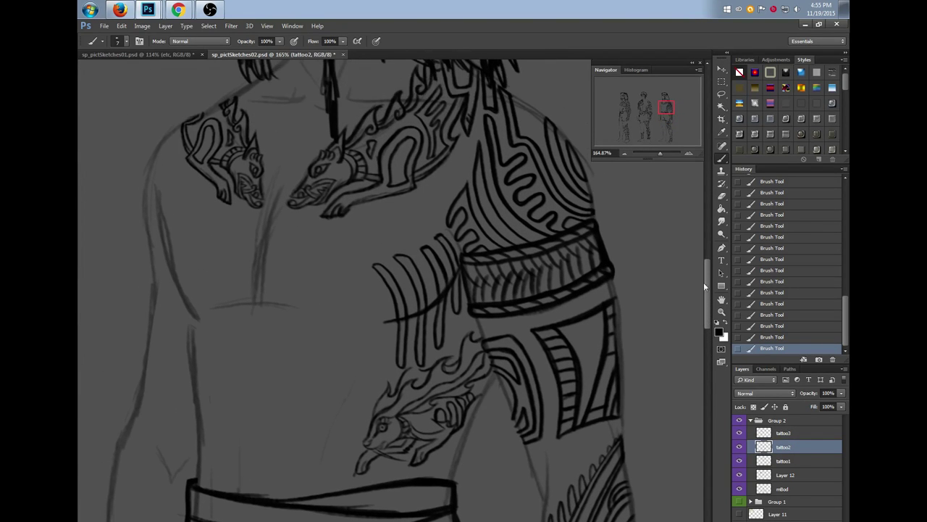
left_click(739, 447)
left_click_drag(741, 463, 740, 434)
left_click(783, 433)
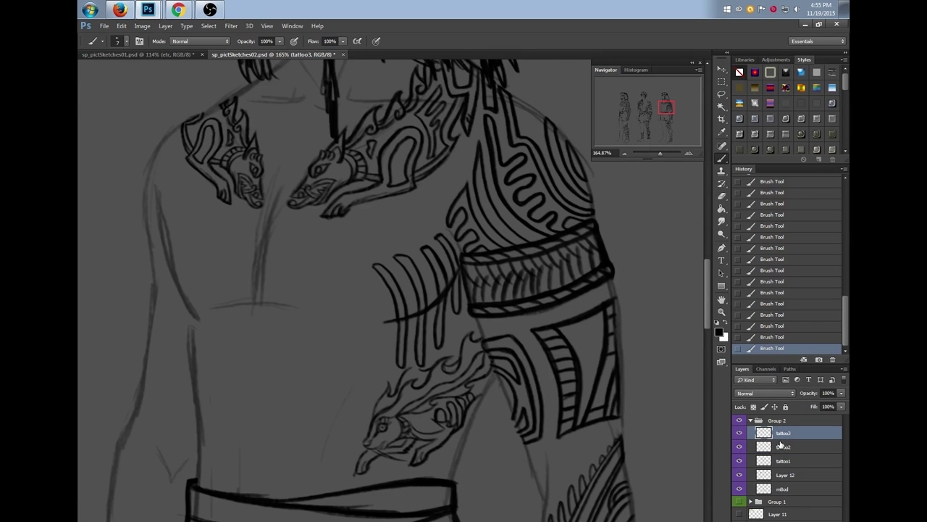
Cut the flame-maned animal at the waist from tattoo3, paste it in place on a new layer, hide that layer, and reselect tattoo3
key("l")
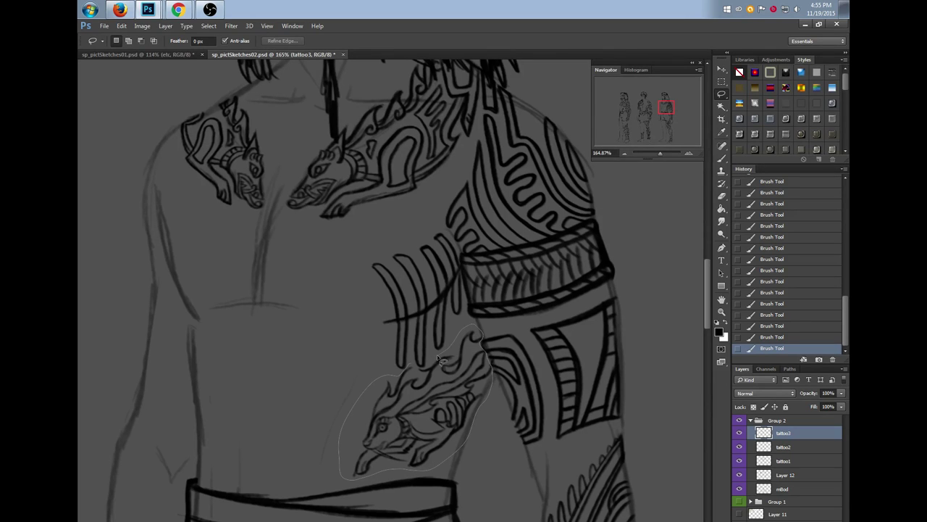
left_click_drag(423, 367, 414, 359)
key("ctrl+x")
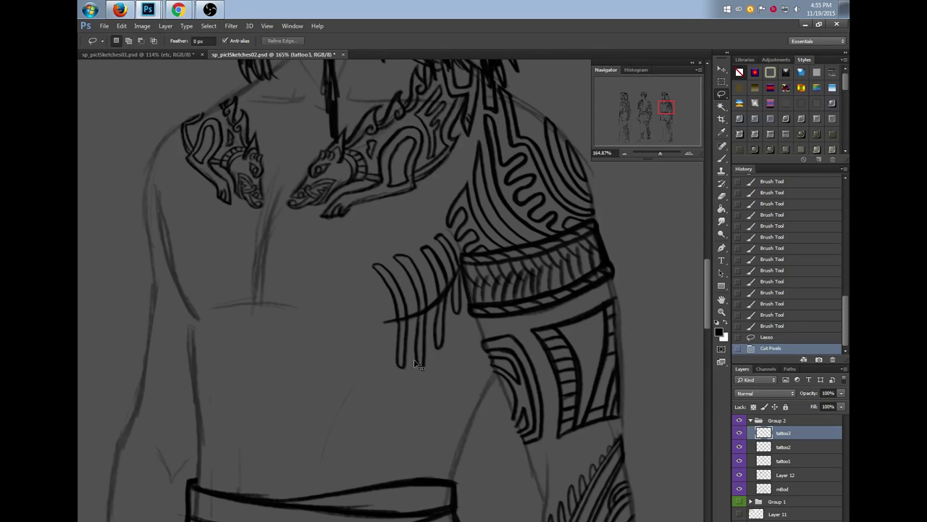
key("ctrl+shift+v")
left_click(740, 434)
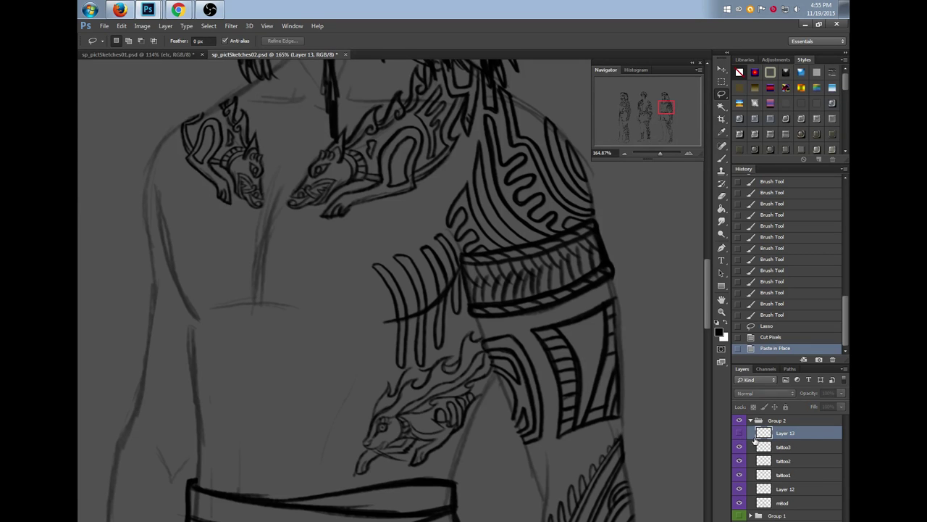
left_click(786, 449)
left_click(740, 448)
left_click(739, 447)
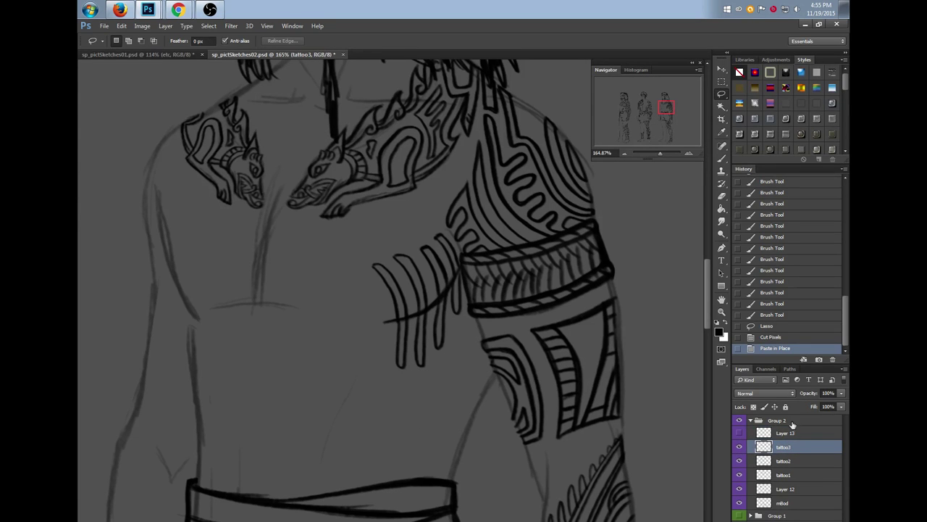
Draw a curved, tapering band with a rounded tip running from the armpit down across the side of the waist
left_click(722, 159)
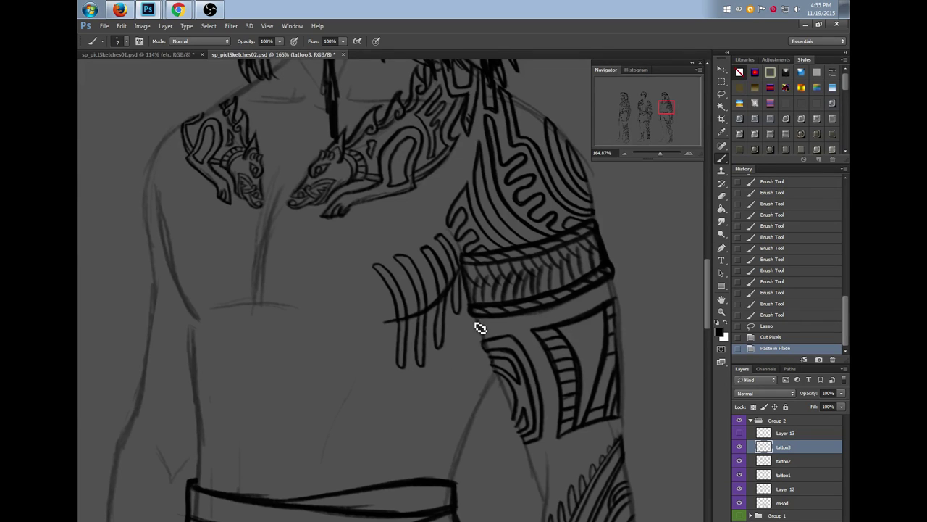
mouse_move(479, 327)
left_mouse_down()
mouse_move(471, 347)
mouse_move(378, 407)
left_mouse_up()
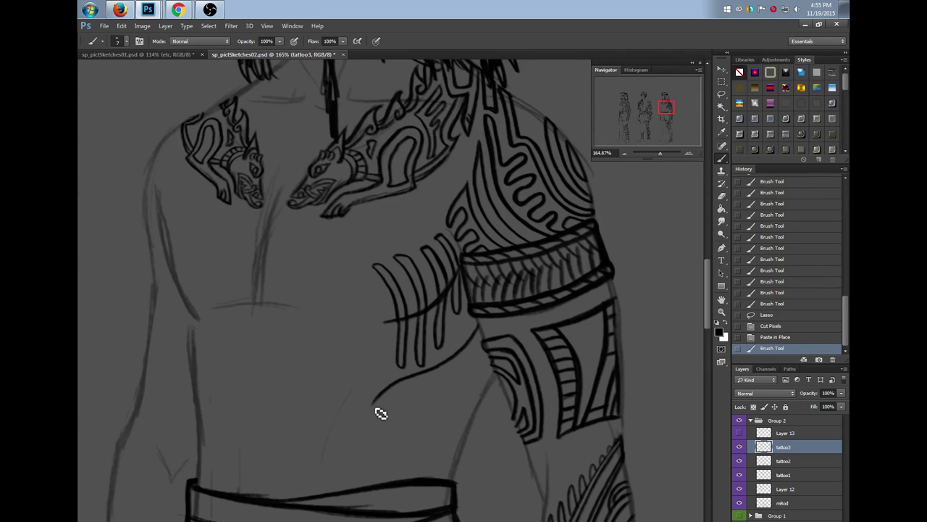
mouse_move(430, 388)
left_mouse_down()
mouse_move(468, 369)
mouse_move(493, 338)
left_mouse_up()
left_click_drag(377, 409, 374, 405)
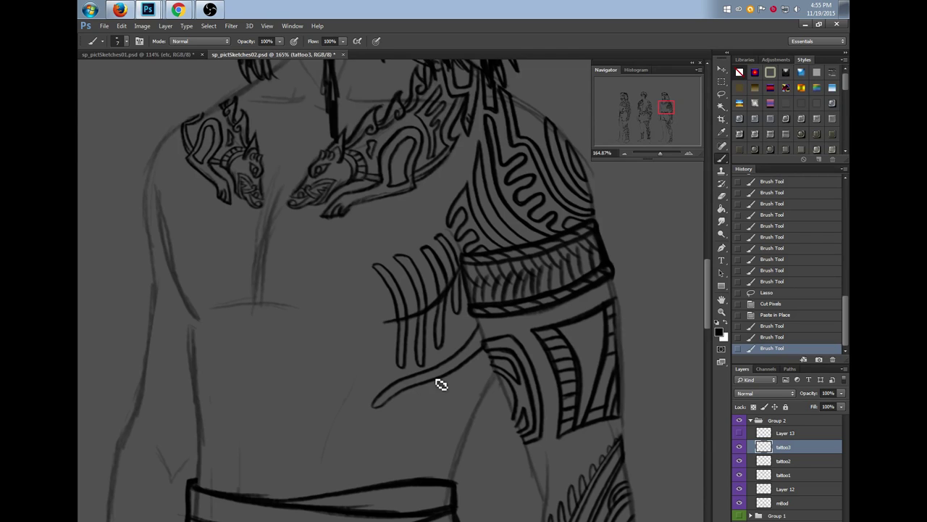
Sketch a light curved guideline beneath the band, running from the inner arm down the waist for the new animal's neck and forehead
left_click_drag(380, 461, 388, 428)
left_click_drag(384, 438, 393, 416)
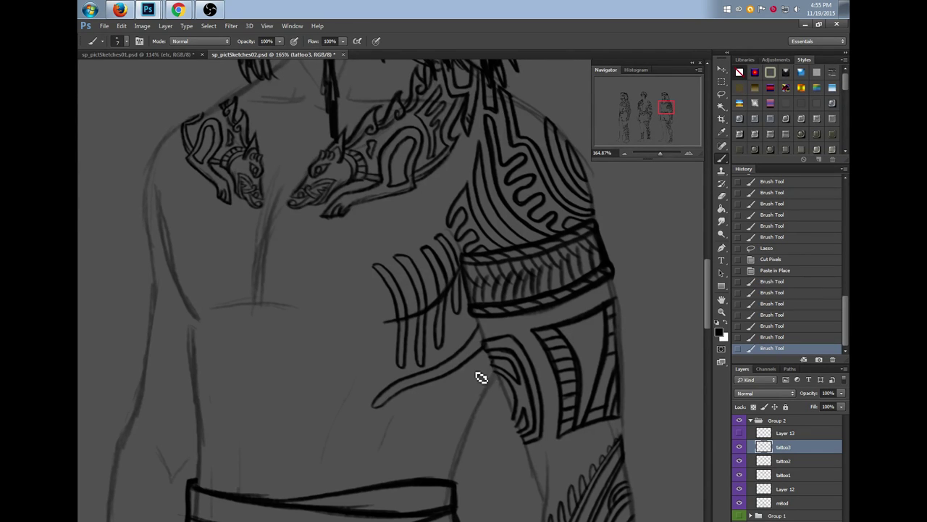
left_click_drag(488, 373, 481, 376)
left_click_drag(442, 400, 411, 417)
left_click_drag(410, 416, 428, 407)
left_click_drag(391, 443, 407, 415)
left_click_drag(410, 414, 487, 378)
left_click_drag(381, 460, 393, 462)
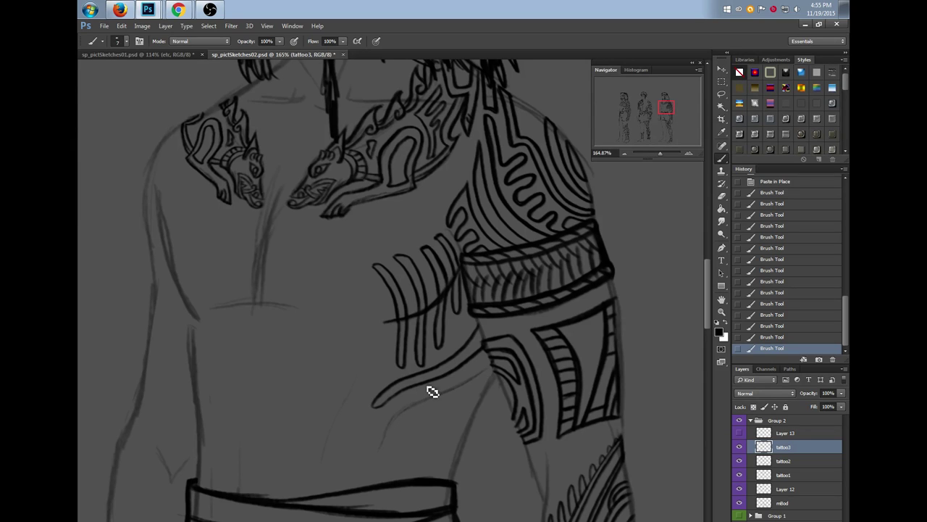
Sketch the animal's curled snout, toothed jaw, eye and pointed ear above the belt, and darken the upper neck line
left_click_drag(389, 438, 364, 454)
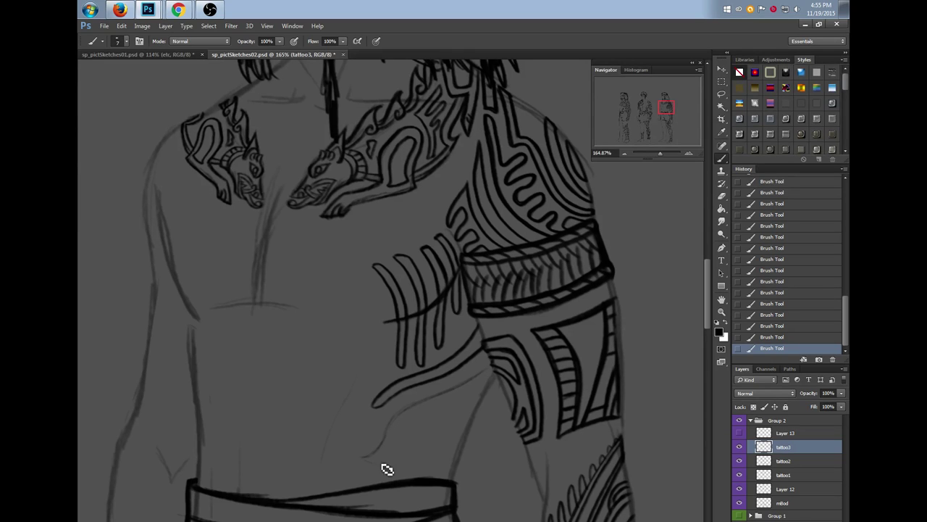
mouse_move(375, 465)
left_mouse_down()
mouse_move(420, 442)
mouse_move(389, 470)
mouse_move(405, 473)
mouse_move(424, 452)
mouse_move(380, 457)
mouse_move(396, 468)
mouse_move(375, 460)
mouse_move(377, 444)
mouse_move(369, 444)
mouse_move(398, 459)
mouse_move(383, 445)
mouse_move(410, 448)
left_mouse_up()
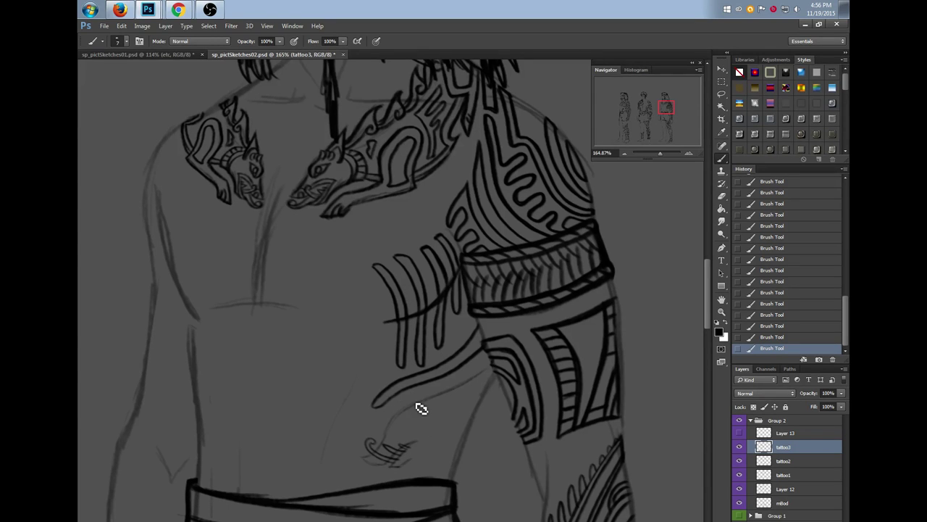
mouse_move(407, 413)
left_mouse_down()
mouse_move(379, 425)
mouse_move(392, 415)
mouse_move(374, 416)
mouse_move(397, 416)
mouse_move(387, 396)
mouse_move(384, 426)
left_mouse_up()
left_click(766, 339)
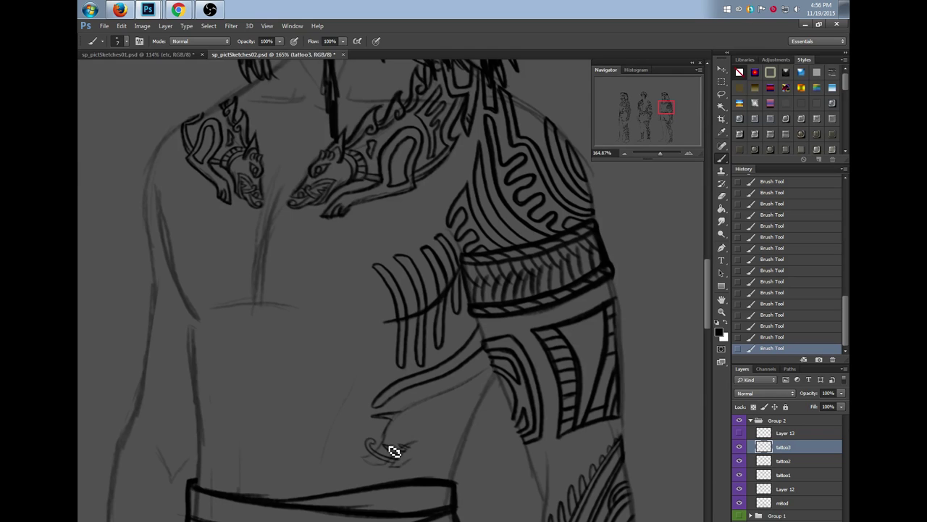
left_click_drag(398, 431, 390, 451)
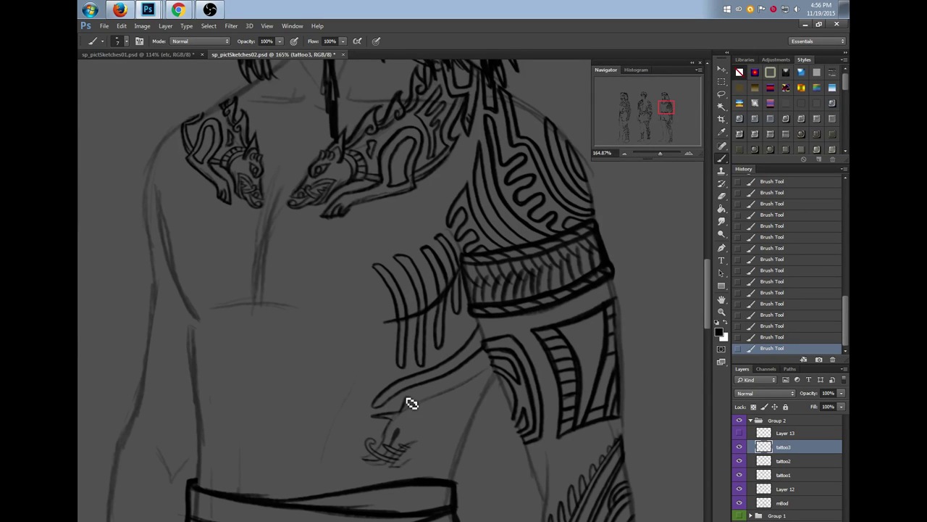
left_click_drag(407, 404, 486, 387)
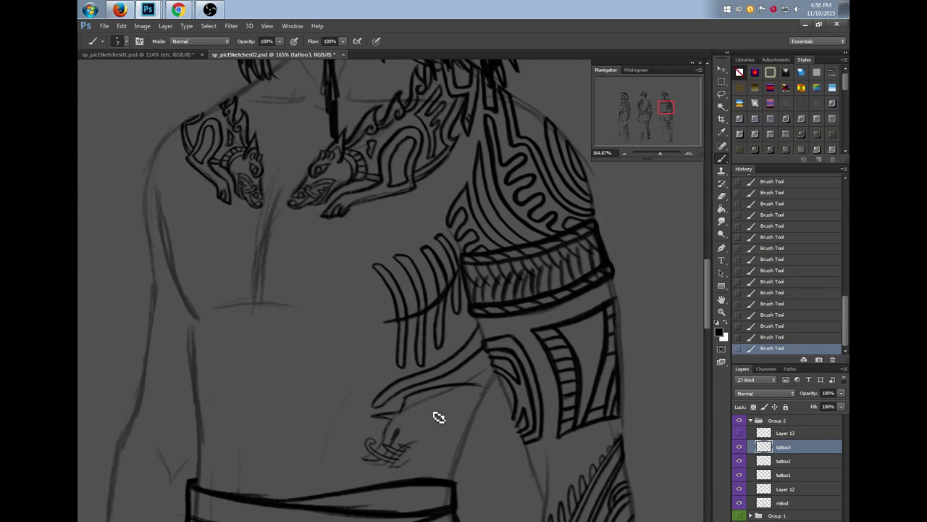
Lasso the animal's head and neck sketch, rotate it about 6 degrees counter-clockwise with Free Transform, and deselect it
key("l")
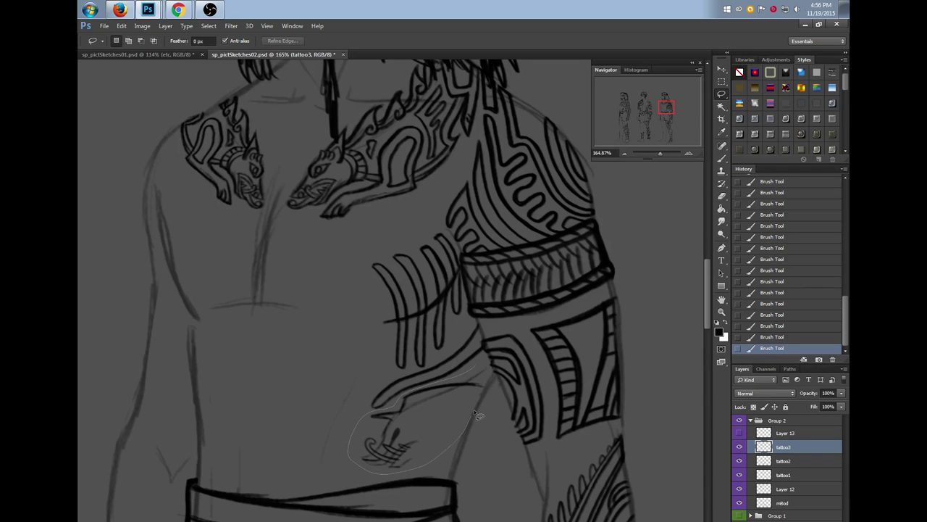
left_click_drag(490, 371, 486, 371)
key("ctrl+t")
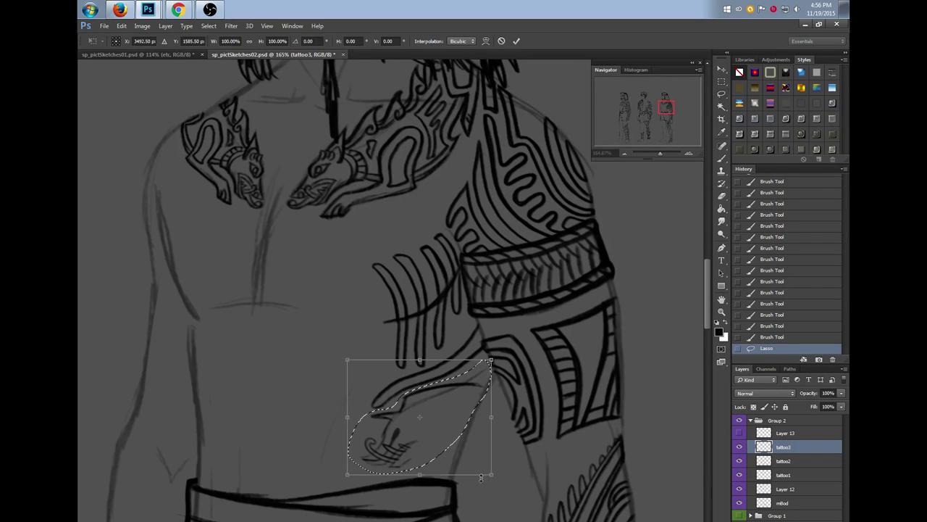
left_click_drag(489, 476, 453, 458)
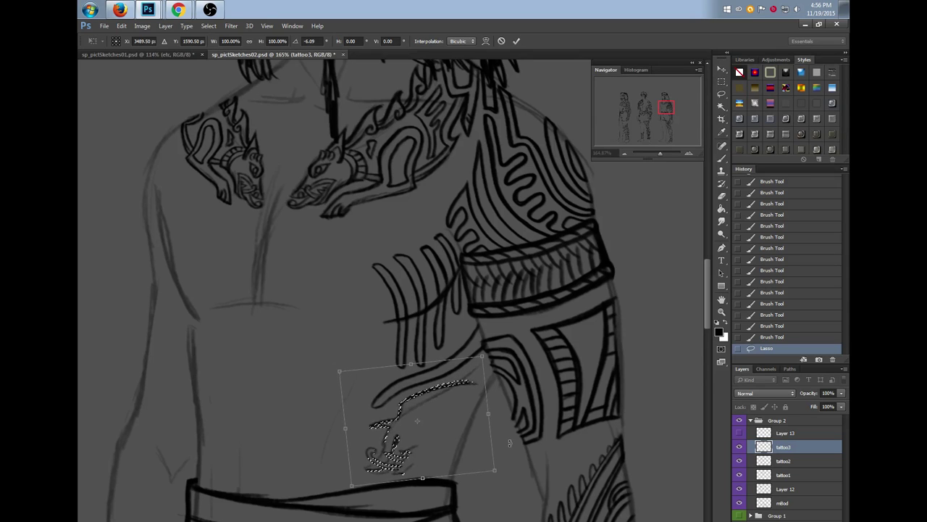
key("Return")
key("ctrl+d")
Erase the outer end of the animal's neck line, and redraw it as a smooth curve reaching the inner arm
key("b")
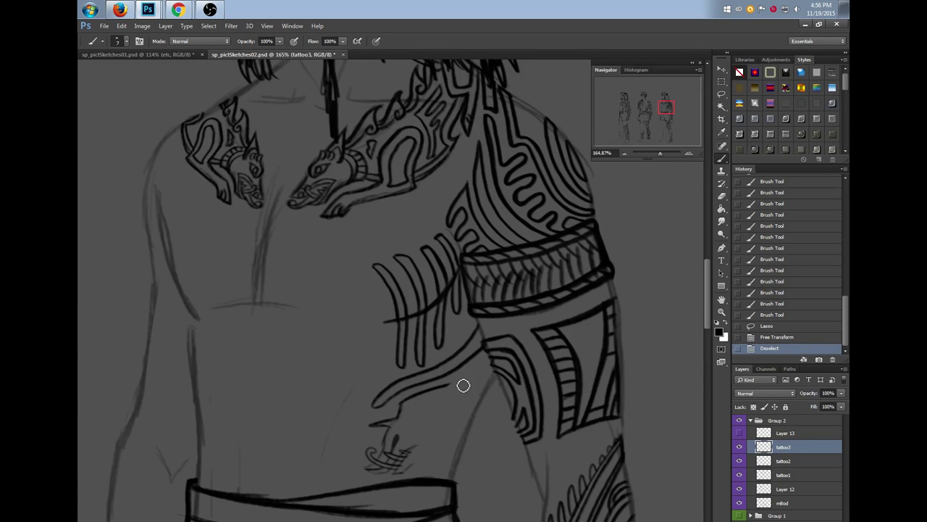
left_click_drag(450, 384, 419, 402)
key("b")
mouse_move(491, 381)
left_mouse_down()
mouse_move(416, 402)
mouse_move(492, 381)
left_mouse_up()
left_click_drag(407, 408, 499, 378)
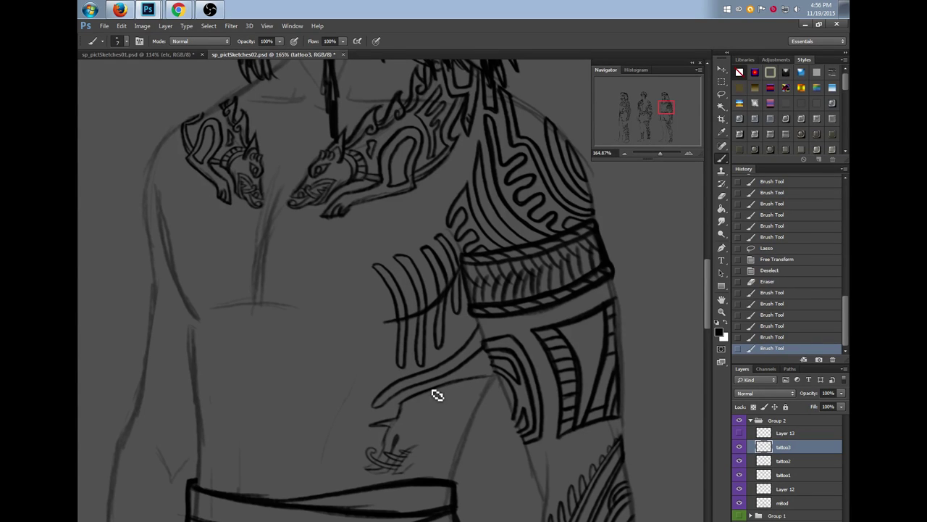
Lasso the animal's head sketch above the belt, shrink it to about 91% with Free Transform, nudge it left, and deselect it
left_click_drag(398, 419, 392, 438)
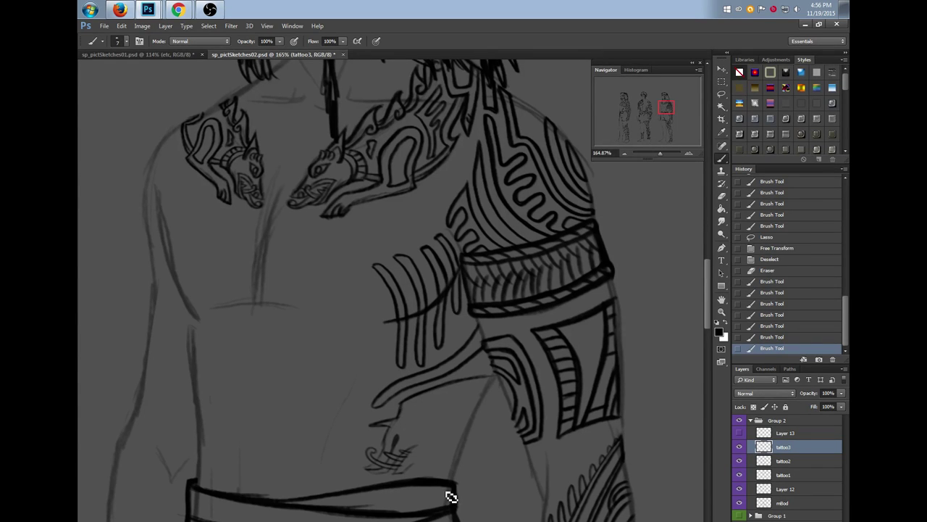
key("l")
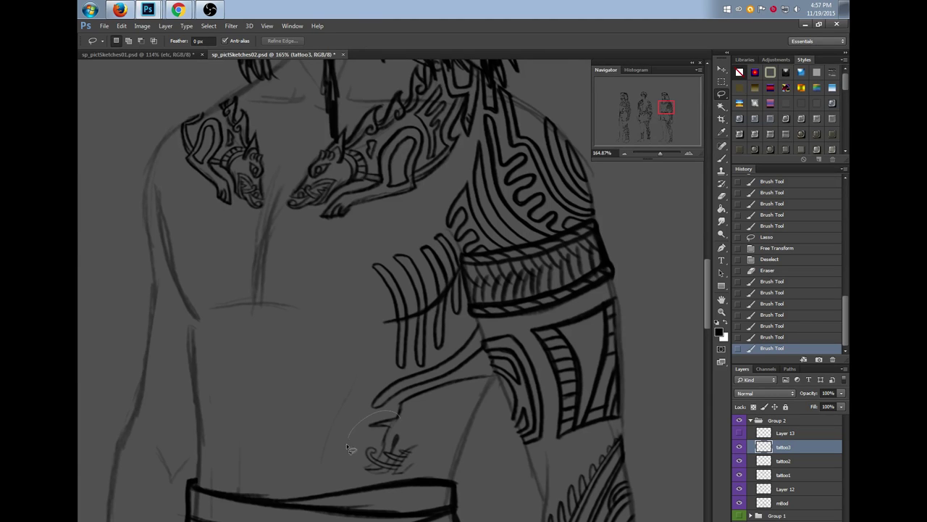
left_click_drag(411, 480, 423, 419)
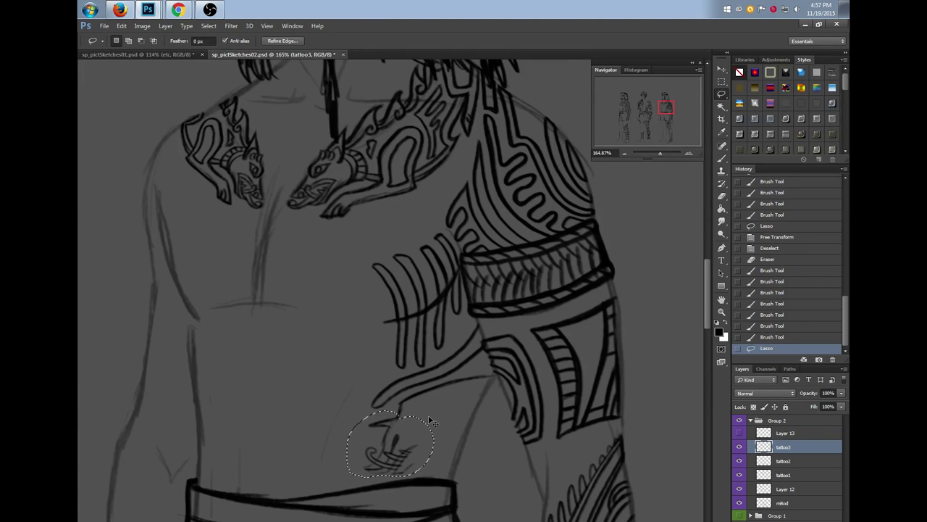
key("ctrl+t")
left_click_drag(348, 477, 355, 471)
left_click_drag(418, 454, 408, 461)
key("Return")
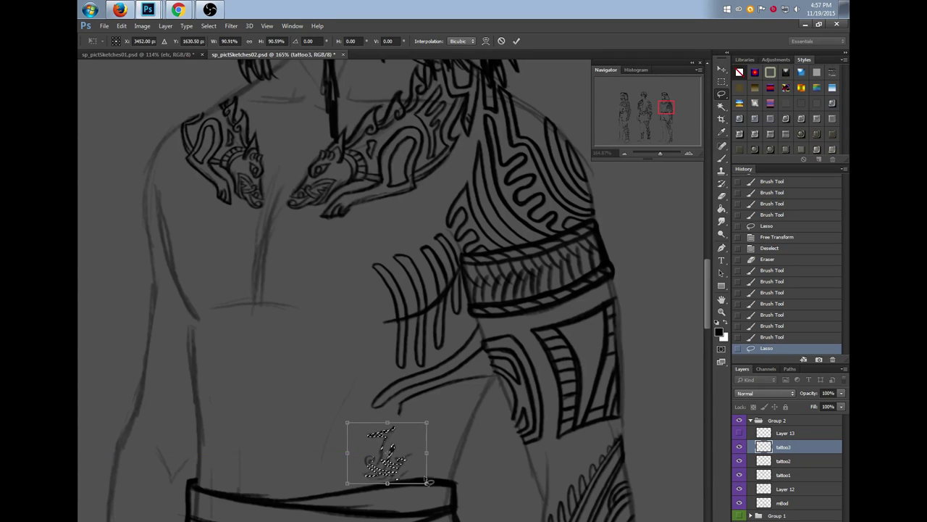
key("ctrl+Left")
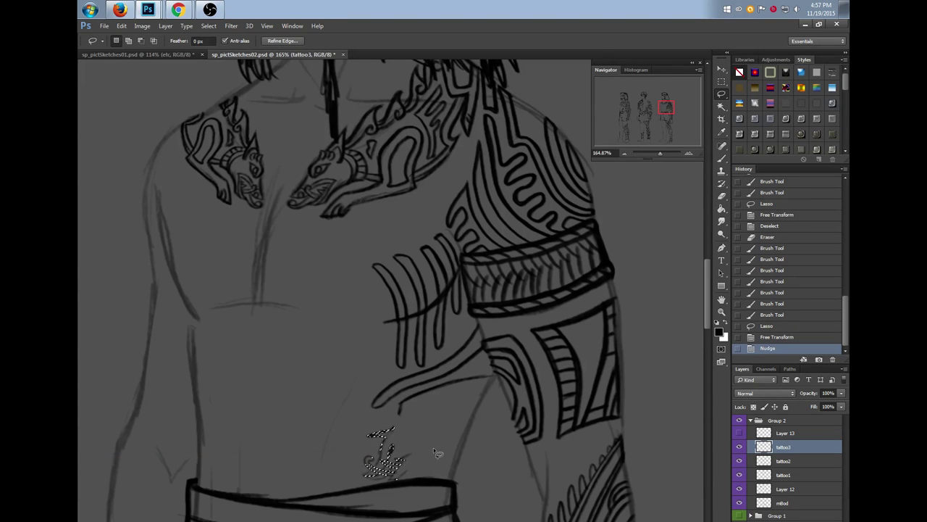
left_click_drag(439, 447, 439, 444)
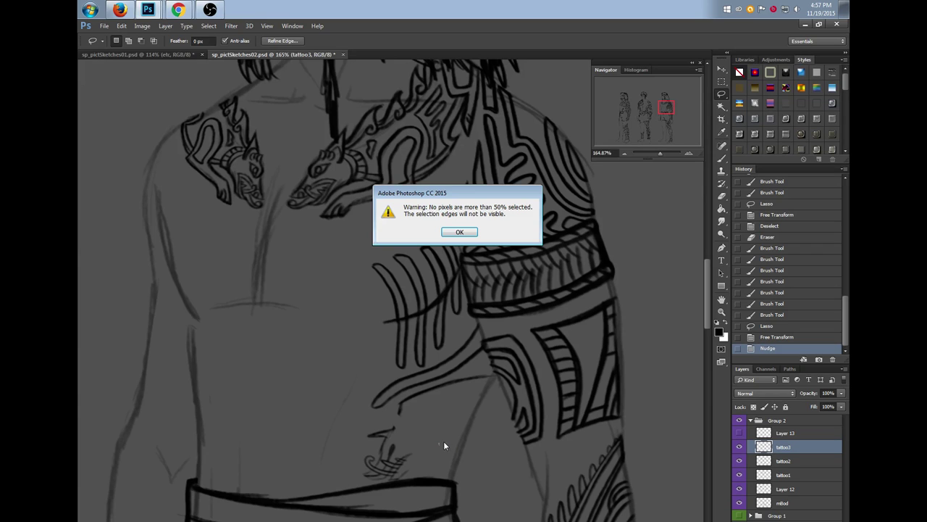
key("Return")
key("ctrl+d")
Redraw the animal's forehead line to join the neck to the resized head, and erase the stray overlap
key("b")
mouse_move(393, 432)
left_mouse_down()
mouse_move(391, 420)
mouse_move(417, 401)
left_mouse_up()
left_click_drag(417, 401, 389, 427)
left_click_drag(398, 437, 405, 415)
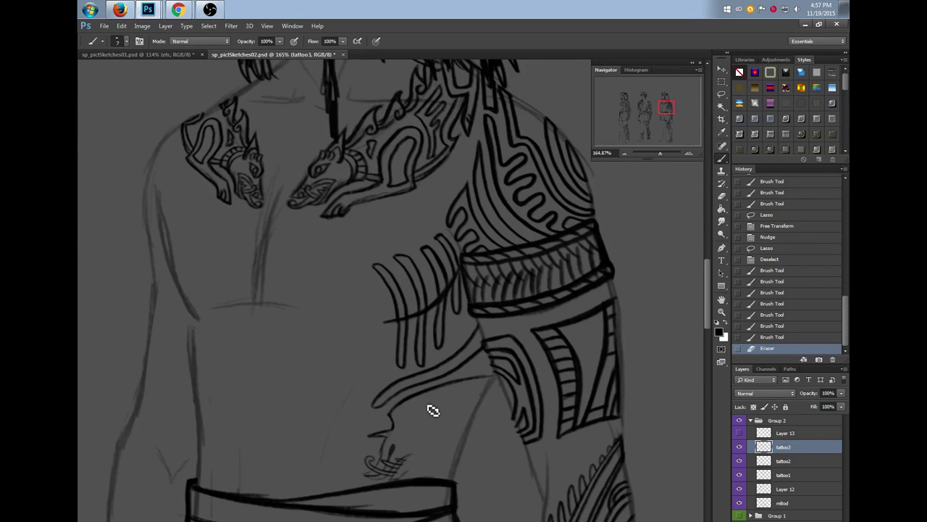
Draw a second curve beneath the animal's neck line out to the inner arm, and divide the resulting band with short crossbars
key("z")
left_click(422, 490)
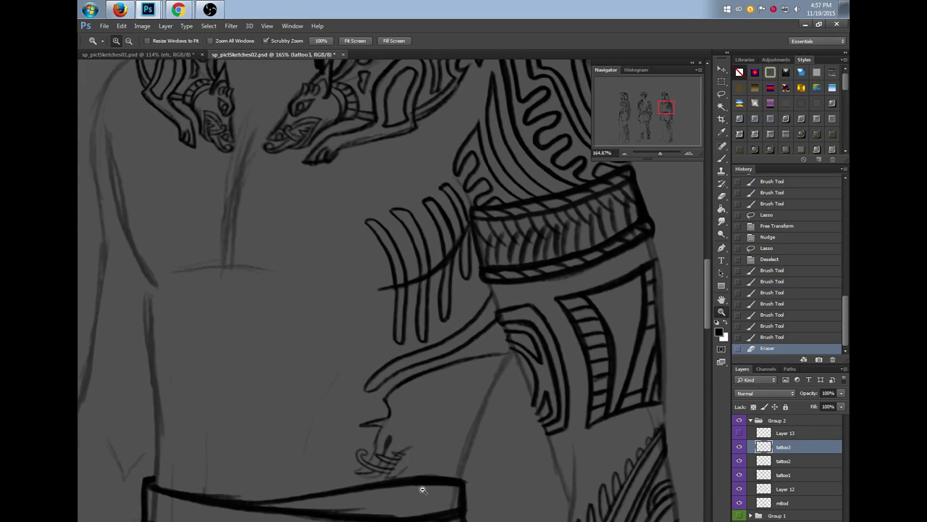
left_click(721, 159)
left_click_drag(706, 300, 706, 307)
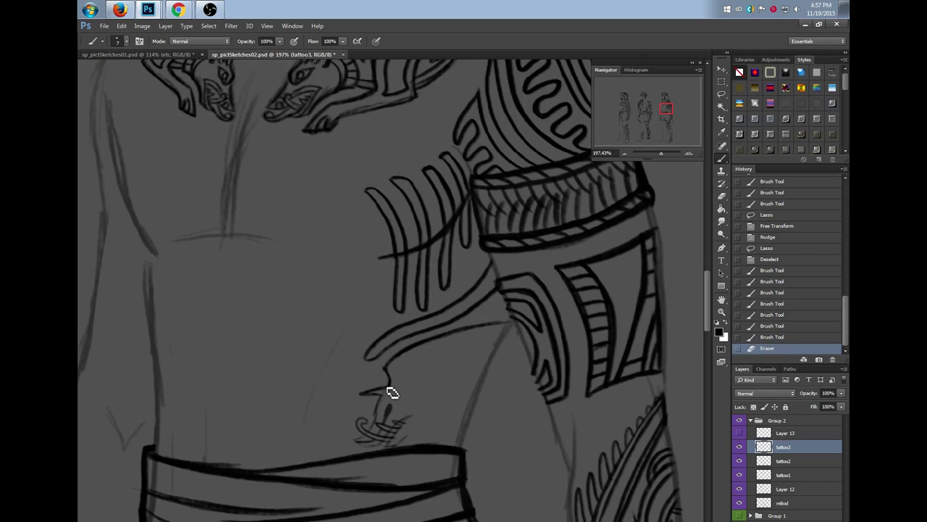
mouse_move(391, 369)
left_mouse_down()
mouse_move(430, 353)
mouse_move(474, 348)
left_mouse_up()
mouse_move(391, 384)
left_mouse_down()
mouse_move(431, 355)
mouse_move(511, 341)
left_mouse_up()
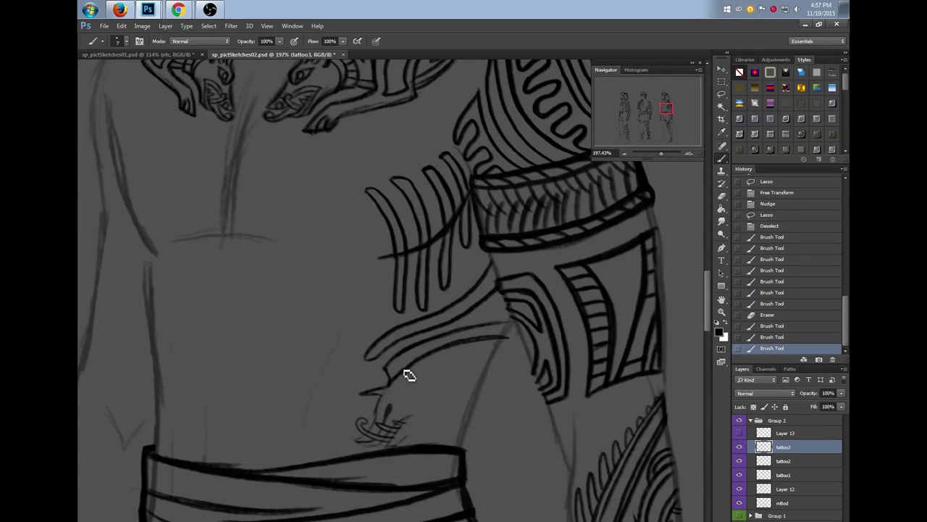
mouse_move(398, 372)
left_mouse_down()
mouse_move(422, 349)
mouse_move(444, 352)
mouse_move(496, 327)
left_mouse_up()
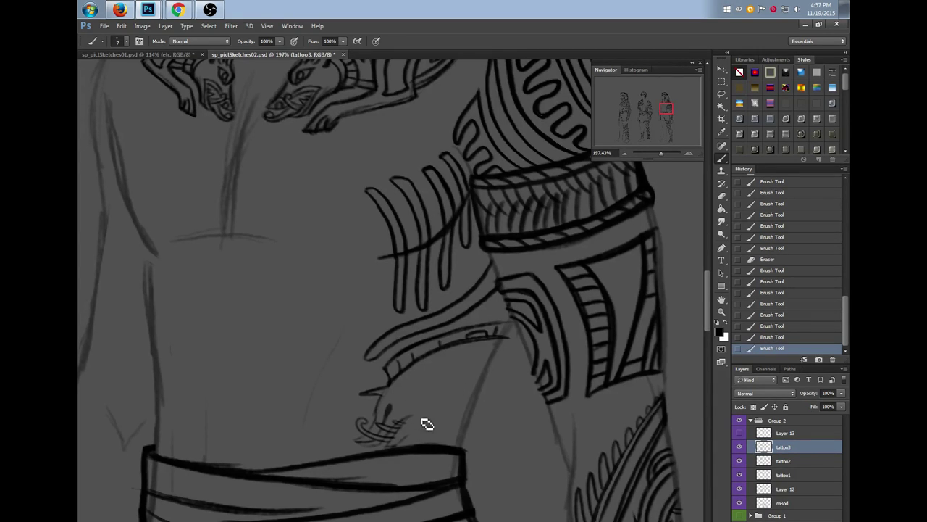
Outline the animal's cheek and lower jaw, and draw the forked upright shapes behind its head down to the belt
left_click_drag(394, 447, 424, 413)
mouse_move(424, 411)
left_mouse_down()
mouse_move(396, 399)
mouse_move(428, 412)
mouse_move(408, 435)
left_mouse_up()
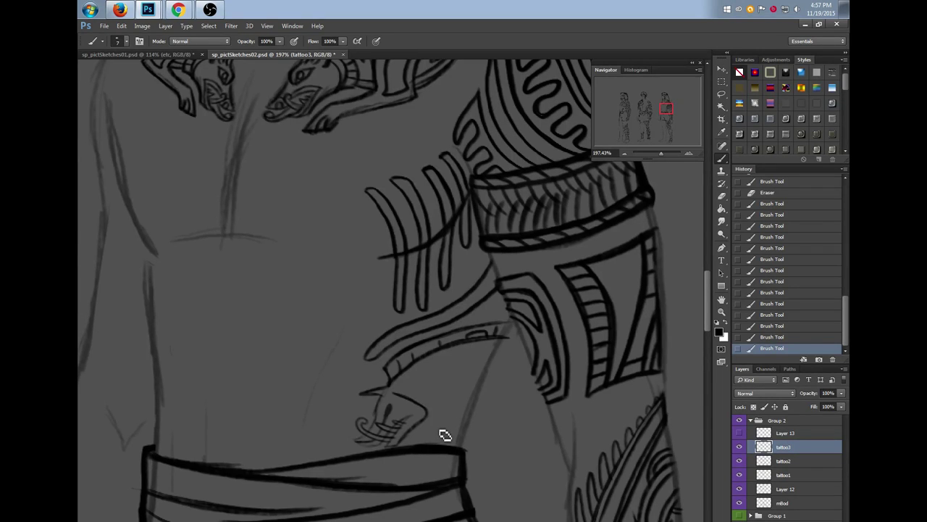
mouse_move(422, 375)
left_mouse_down()
mouse_move(435, 406)
mouse_move(430, 447)
left_mouse_up()
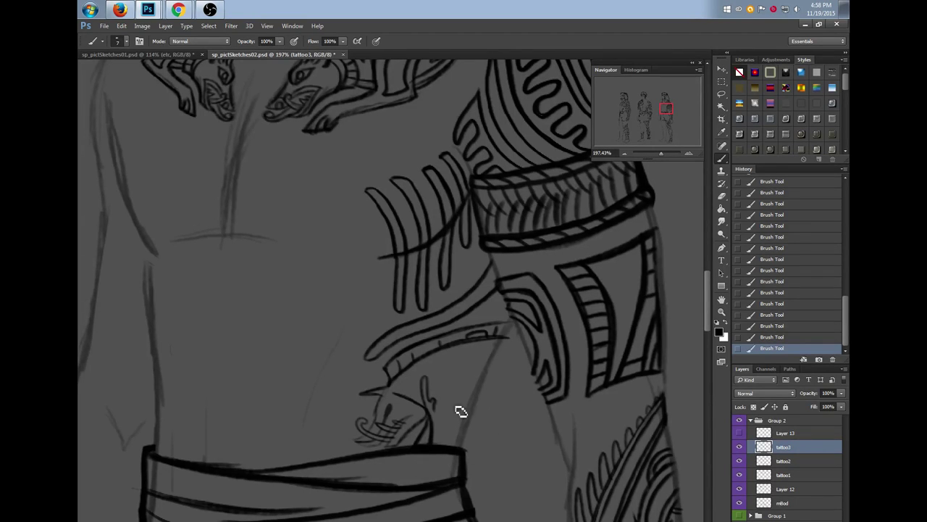
mouse_move(434, 406)
left_mouse_down()
mouse_move(441, 436)
mouse_move(449, 391)
mouse_move(444, 444)
left_mouse_up()
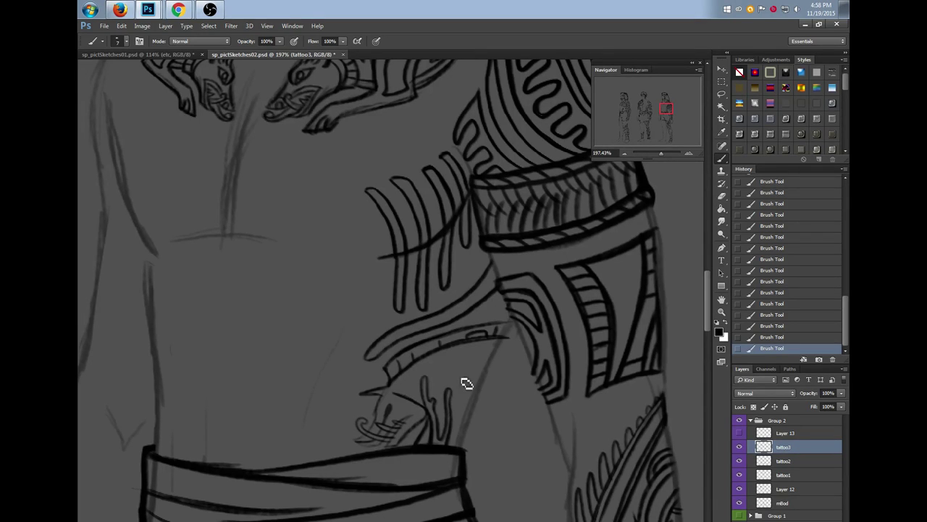
Add an inner contour line under the animal's neck band, and draw a curled tendril rising behind the forked shapes
mouse_move(394, 395)
left_mouse_down()
mouse_move(445, 356)
mouse_move(497, 343)
left_mouse_up()
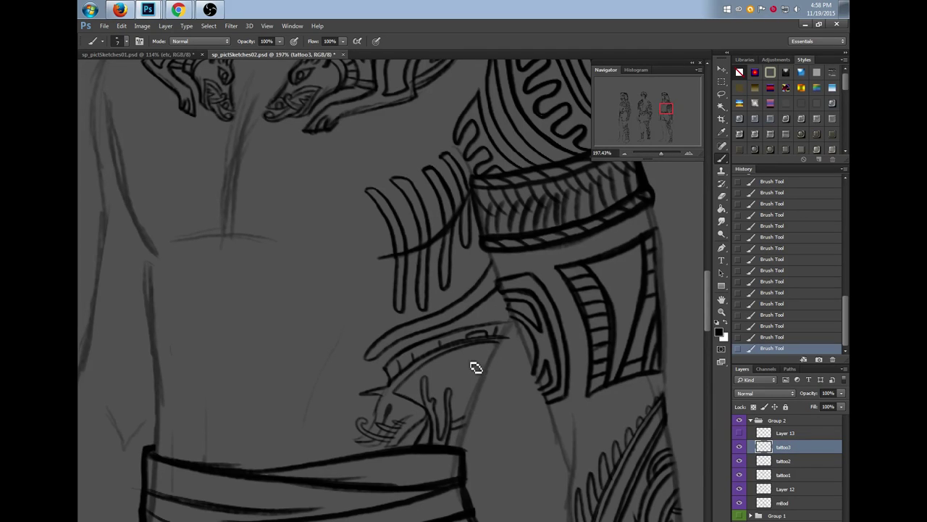
mouse_move(462, 367)
left_mouse_down()
mouse_move(476, 366)
mouse_move(478, 387)
mouse_move(469, 370)
left_mouse_up()
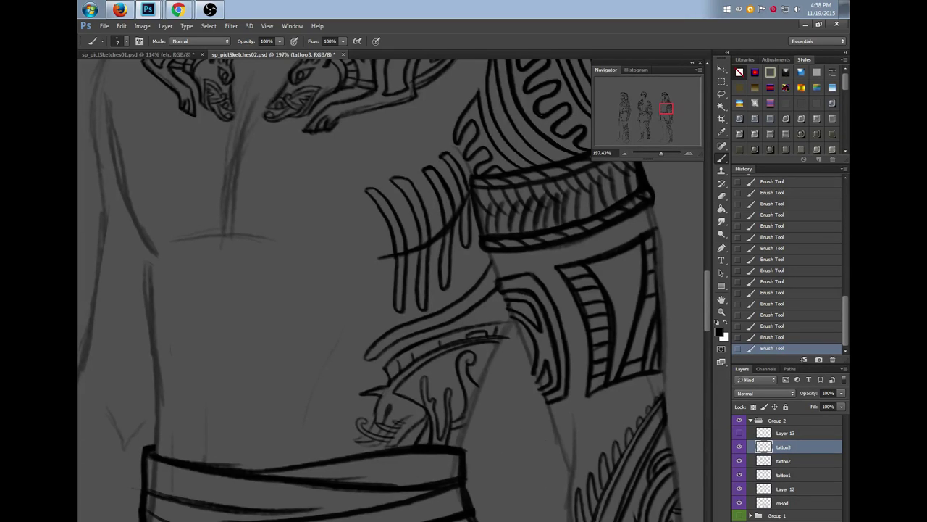
Collapse Group 2 and examine the tattoos on all three figures, ending on the third figure's torso
left_click_drag(542, 445, 577, 444)
left_click_drag(660, 149, 654, 153)
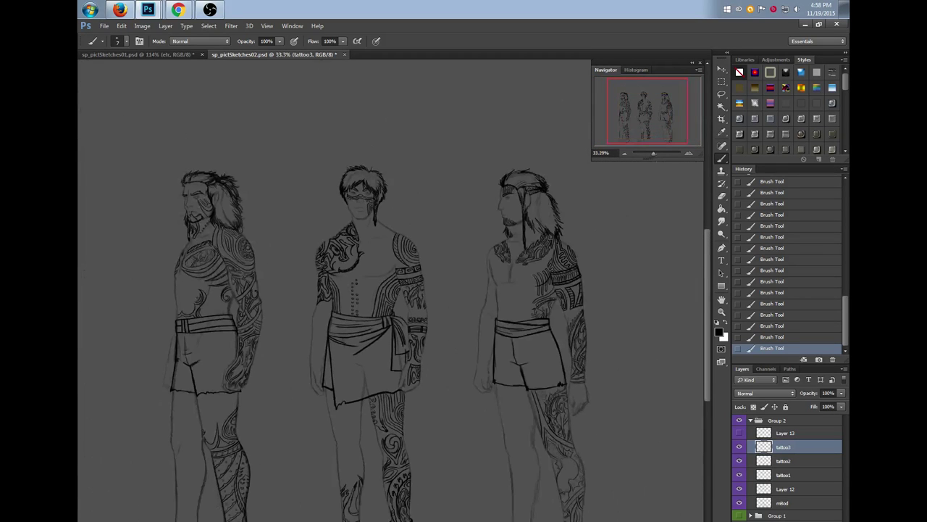
scroll(700, 311, "down", 2)
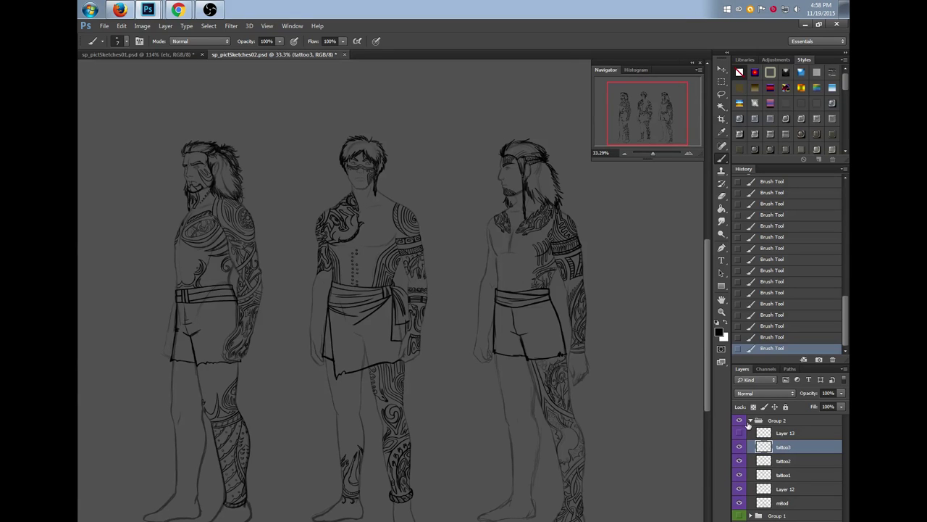
left_click(750, 421)
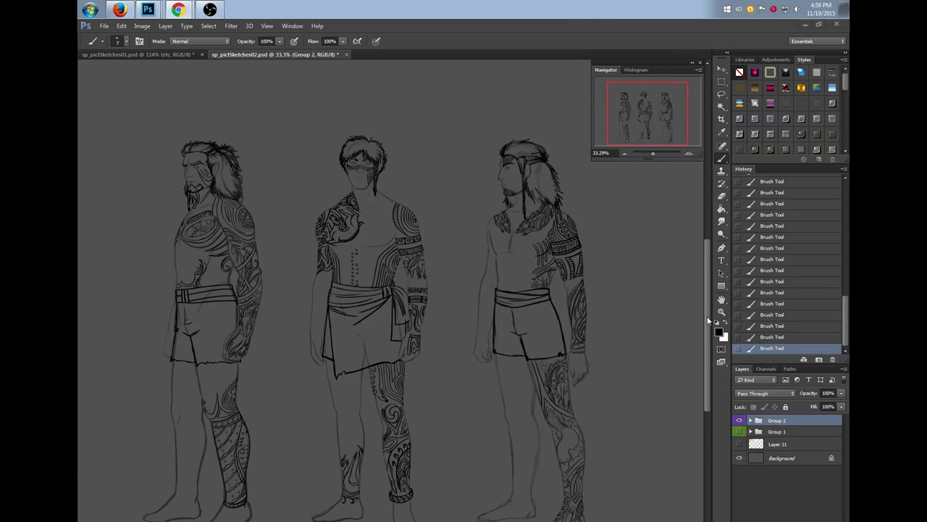
scroll(708, 323, "down", 2)
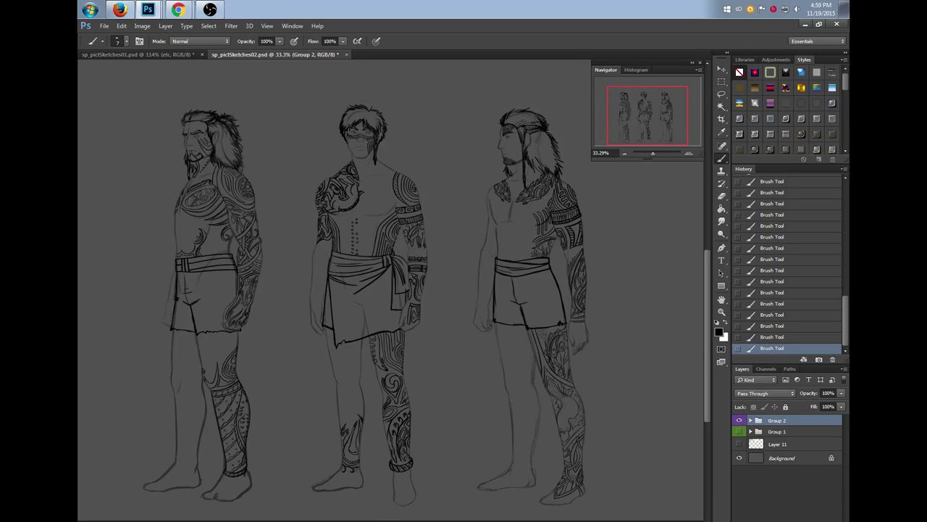
scroll(707, 343, "up", 2)
left_click_drag(708, 338, 708, 336)
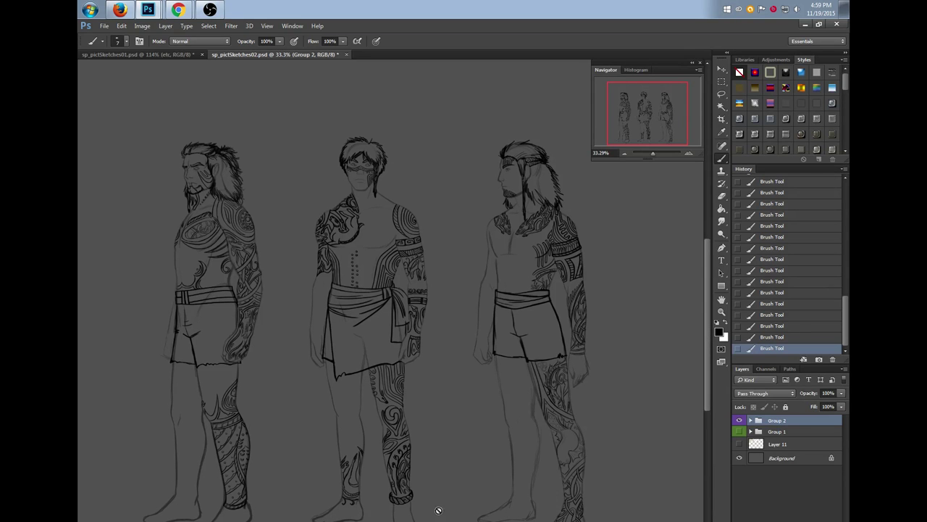
scroll(391, 326, "left", 3)
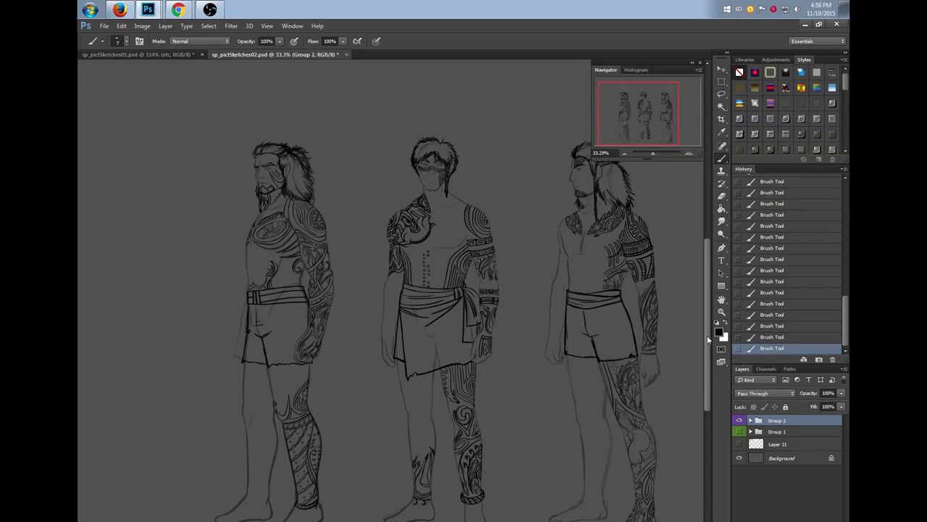
scroll(709, 337, "up", 5)
scroll(391, 299, "right", 6)
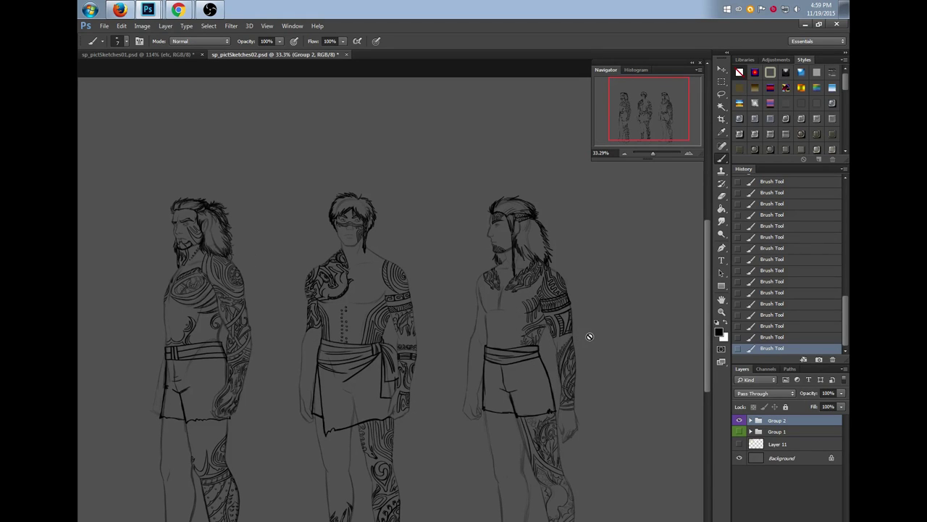
left_click(721, 314)
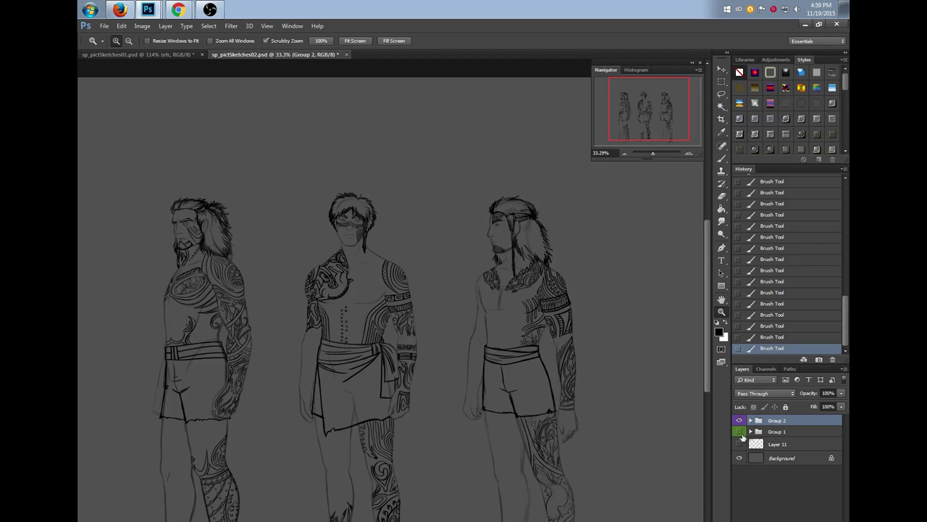
left_click_drag(554, 316, 583, 373)
left_click(721, 159)
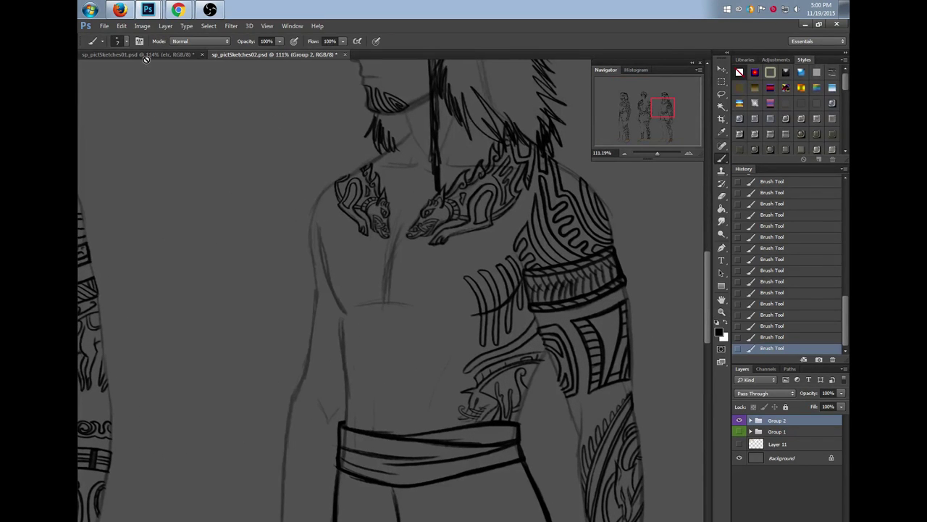
Review the coloured female and male figures in sp_pictSketches01.psd by toggling their layer groups, and return to sp_pictSketches02.psd
left_click(158, 57)
left_click_drag(657, 152, 651, 151)
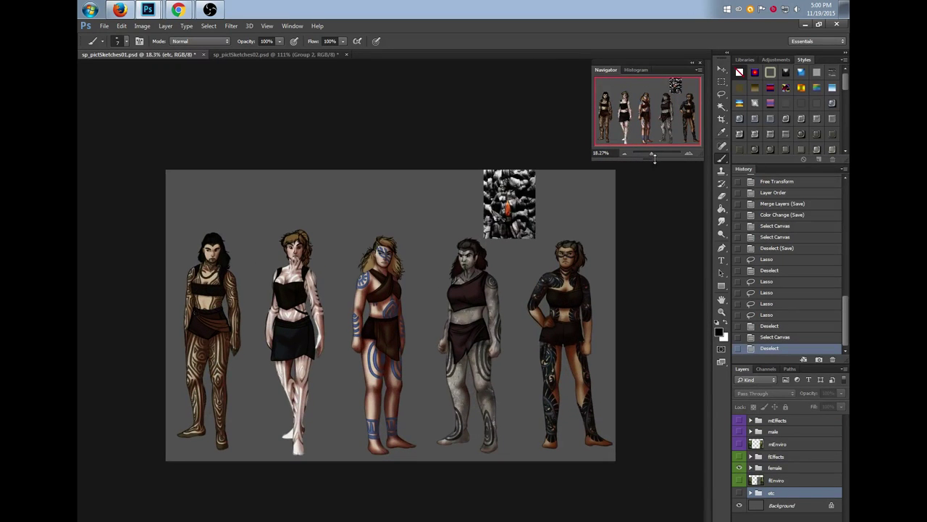
left_click(740, 468)
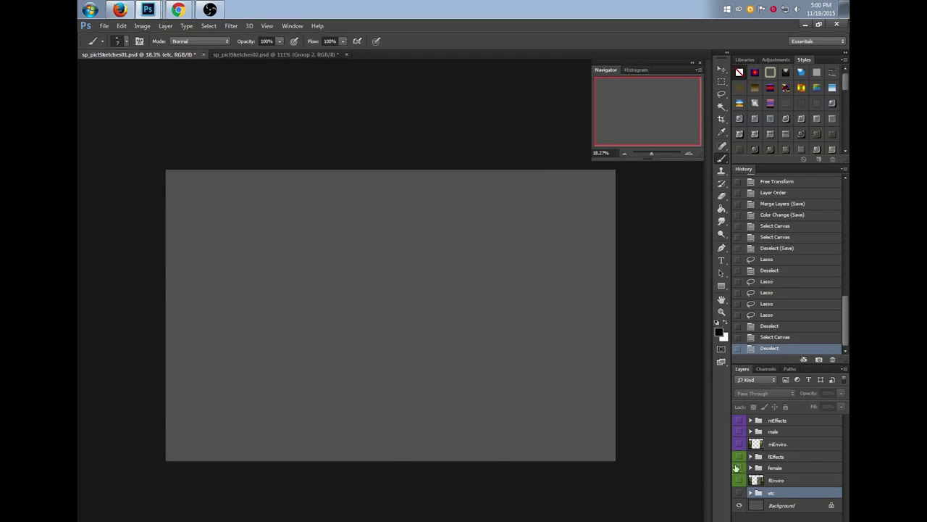
left_click(740, 431)
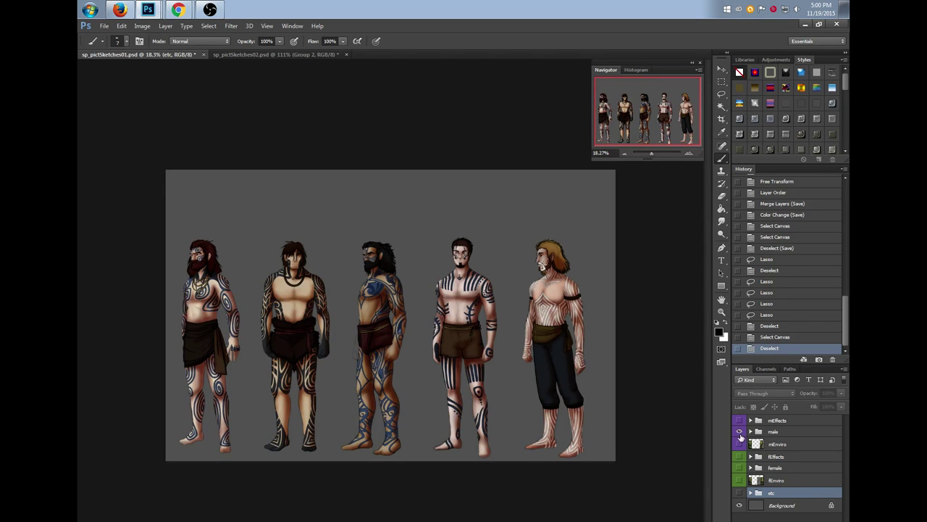
left_click(739, 432)
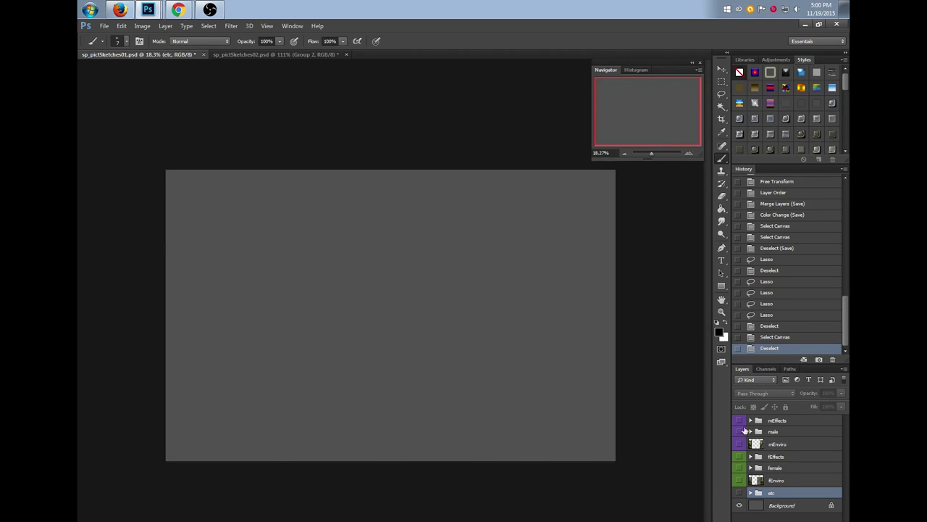
left_click(738, 469)
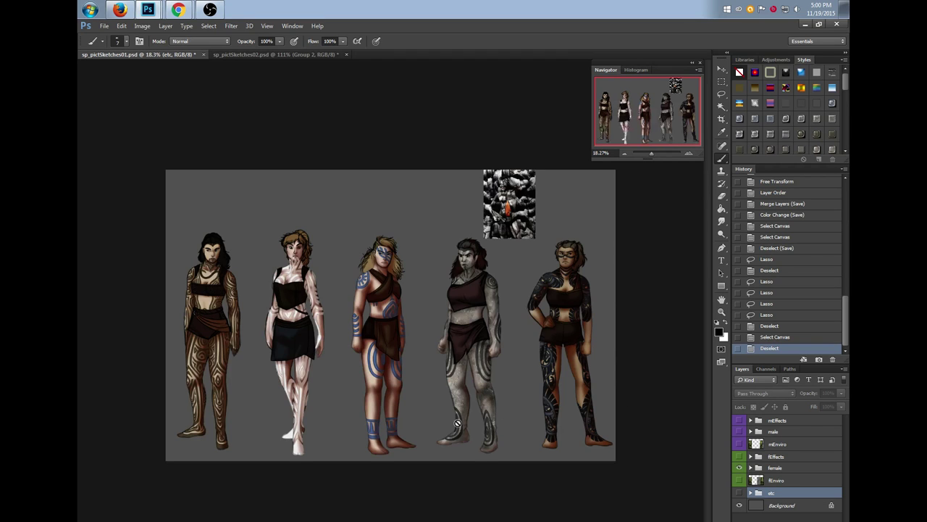
left_click(276, 53)
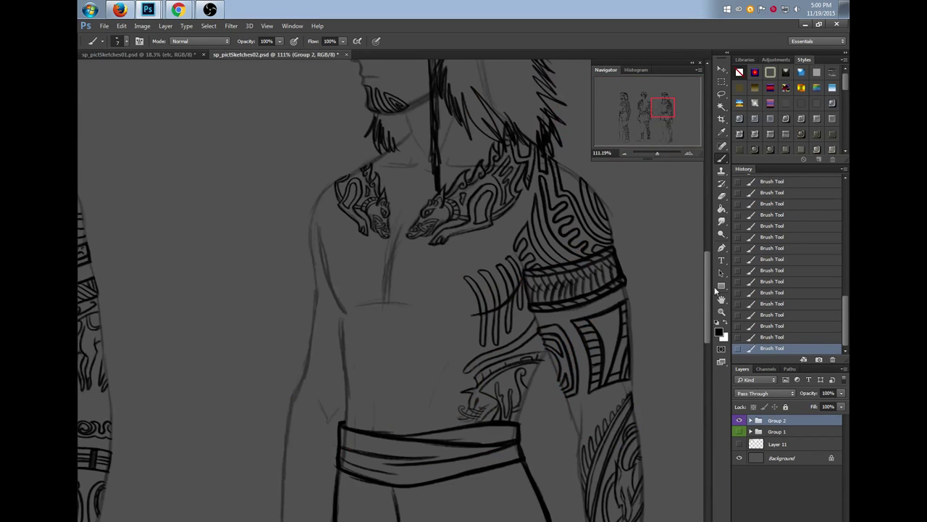
Expand Group 2, select the tattoo3 layer, and toggle its visibility off and on to check what it holds
left_click(750, 420)
left_click(789, 450)
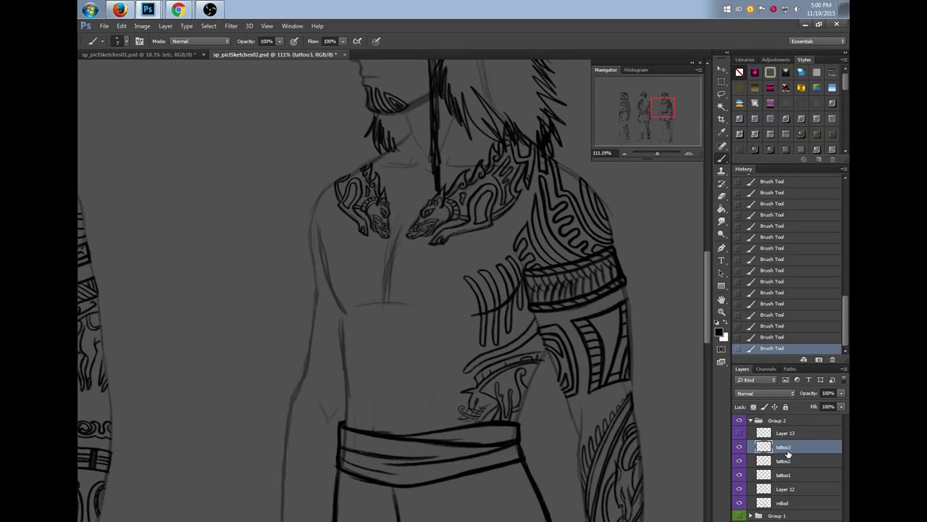
left_click(739, 447)
left_click(740, 448)
scroll(706, 307, "up", 5)
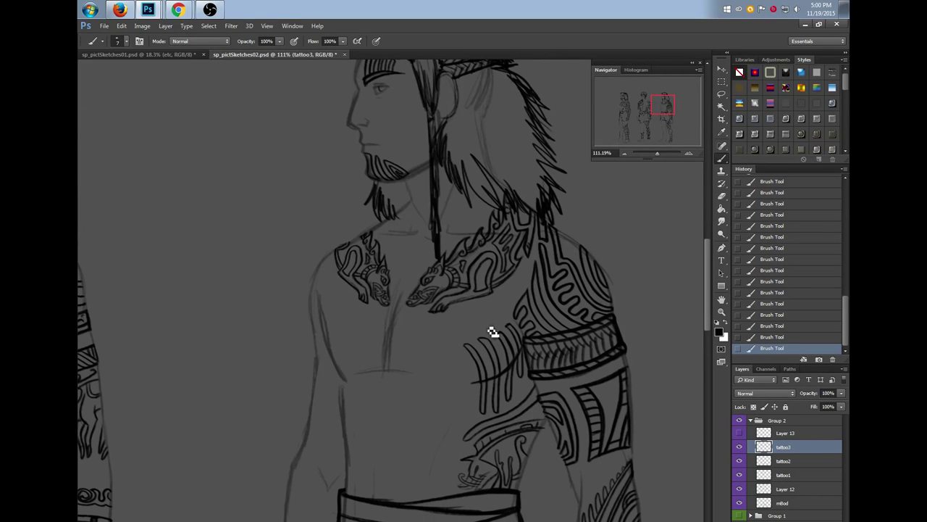
scroll(709, 304, "up", 6)
scroll(707, 296, "down", 1)
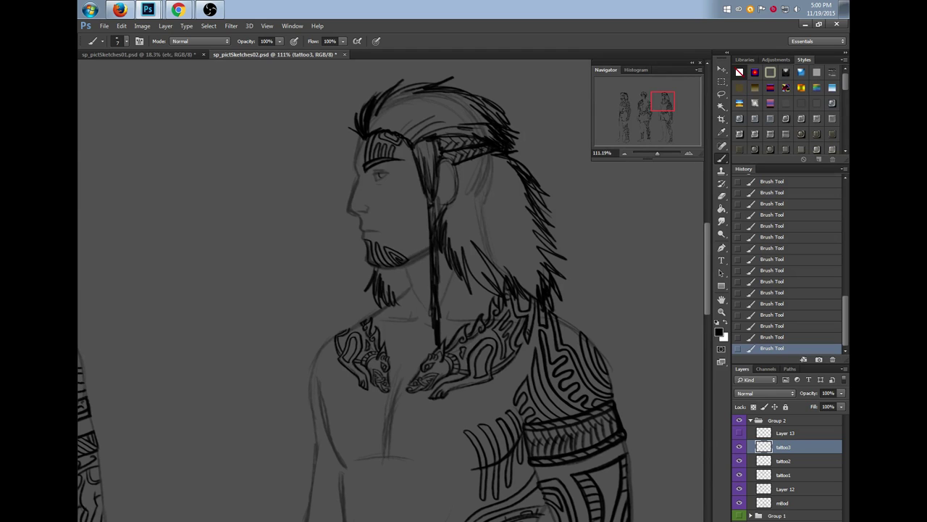
left_click_drag(658, 153, 661, 153)
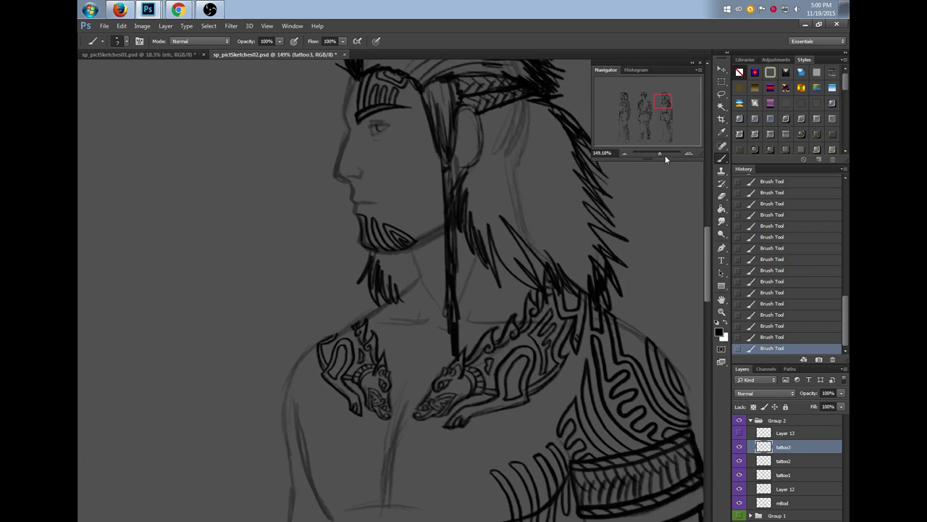
Draw tapering stripes on the third figure's neck on the tattoo2 layer, and angular line patterns around the neck's base on tattoo3
left_click(740, 448)
left_click(740, 448)
left_click(785, 461)
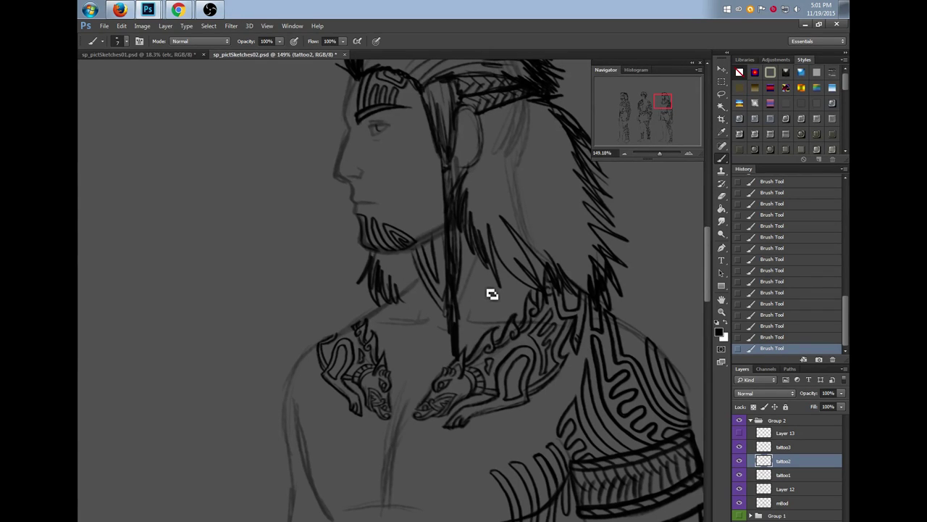
left_click(797, 448)
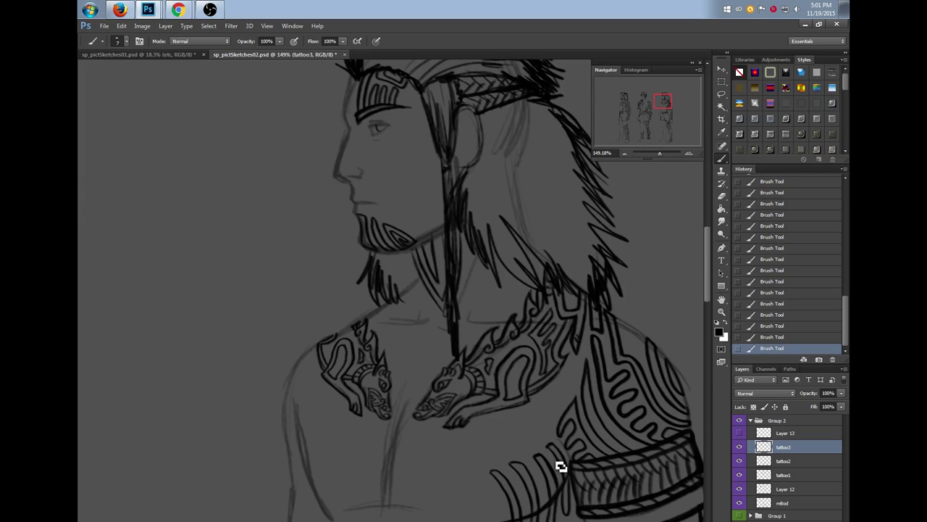
left_click(797, 460)
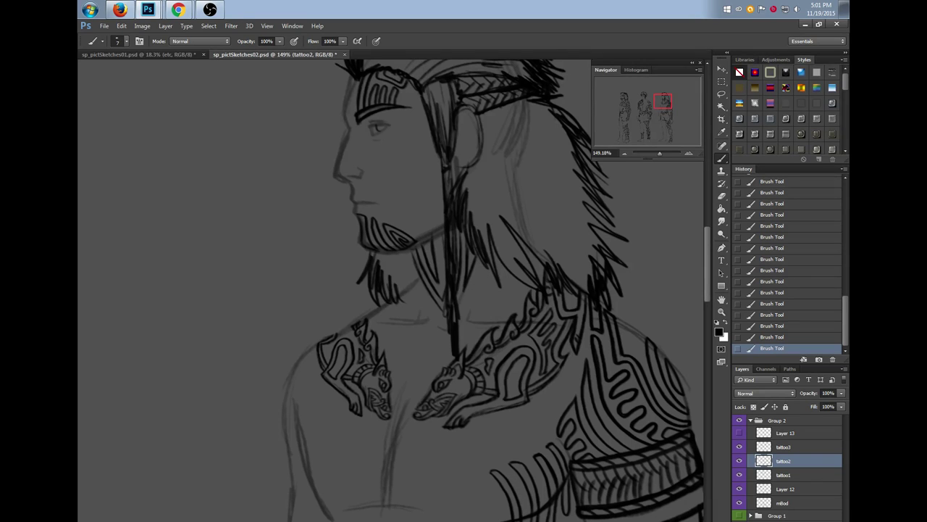
left_click(794, 445)
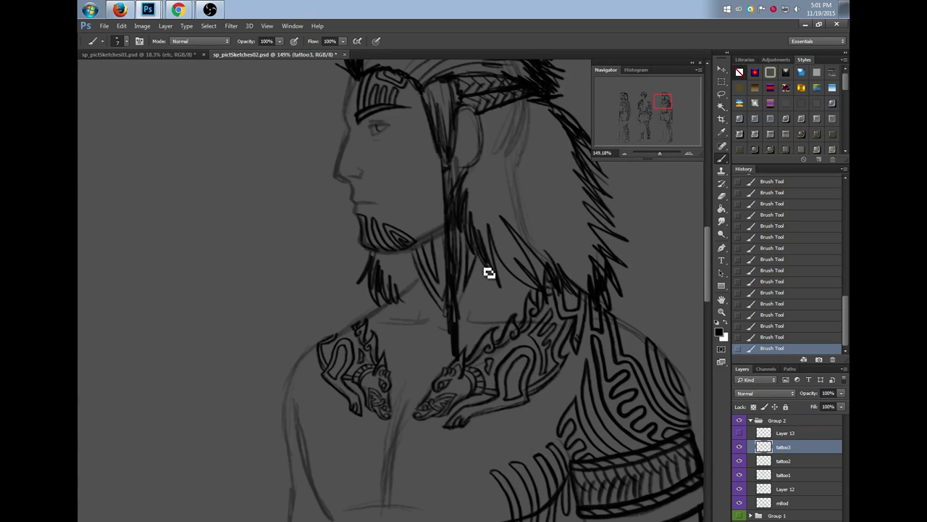
left_click_drag(490, 271, 469, 318)
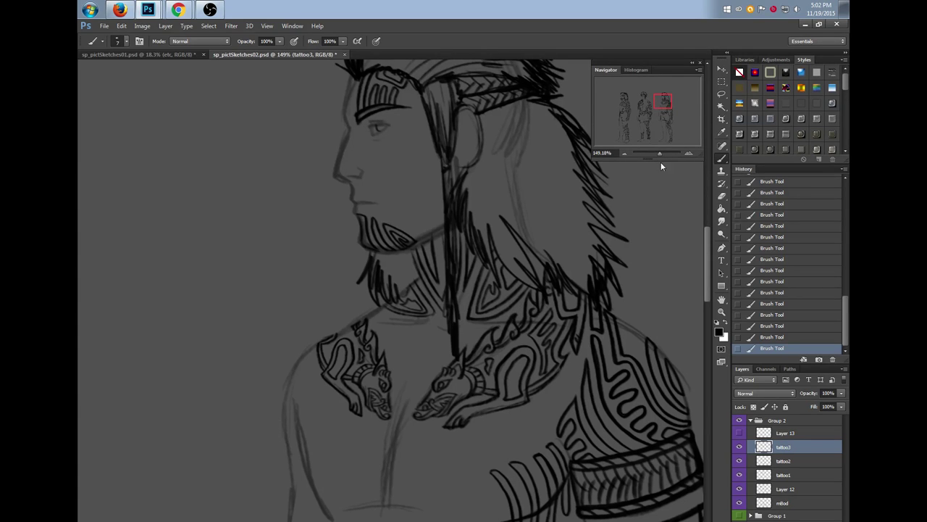
On the tattoo1 layer, draw jagged wavy strokes across the side of the third figure's head, below the swept-back hair
left_click_drag(688, 190, 638, 190)
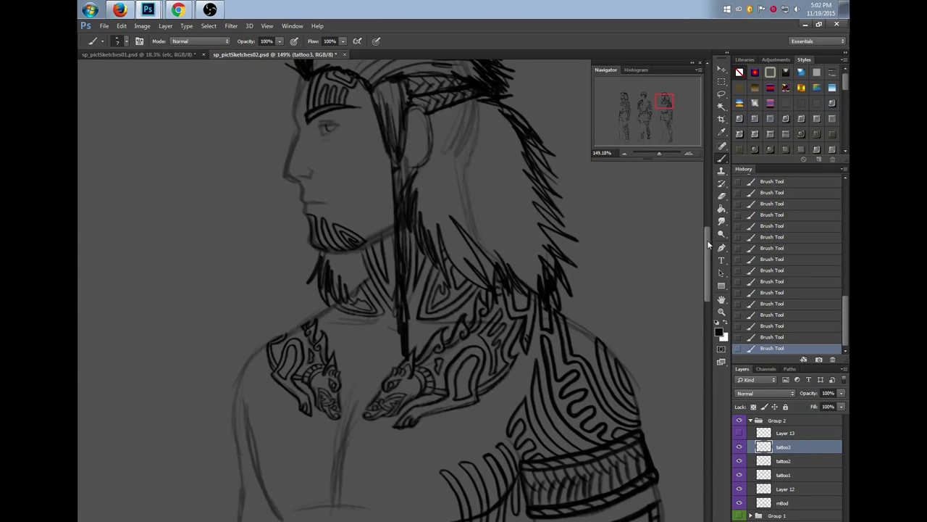
scroll(708, 232, "up", 5)
left_click_drag(706, 224, 704, 215)
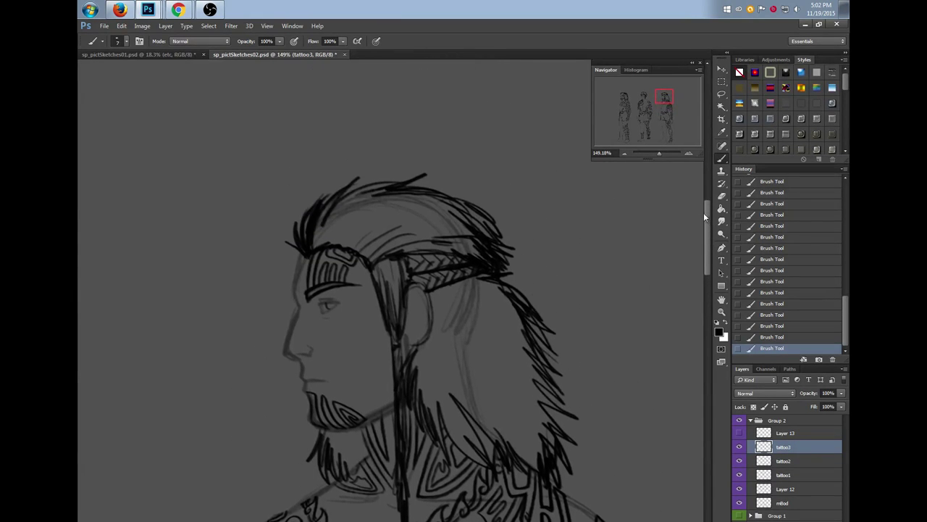
scroll(469, 347, "left", 4)
left_click(797, 476)
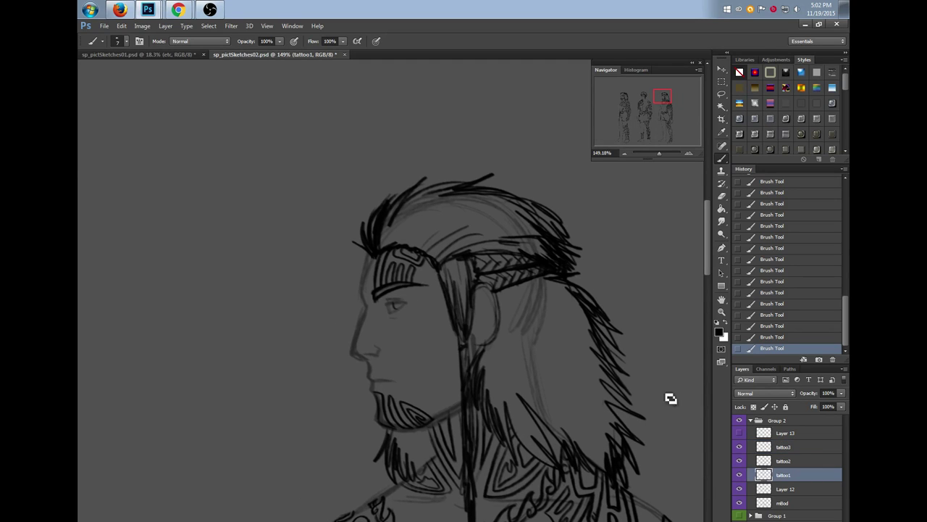
left_click_drag(437, 197, 505, 236)
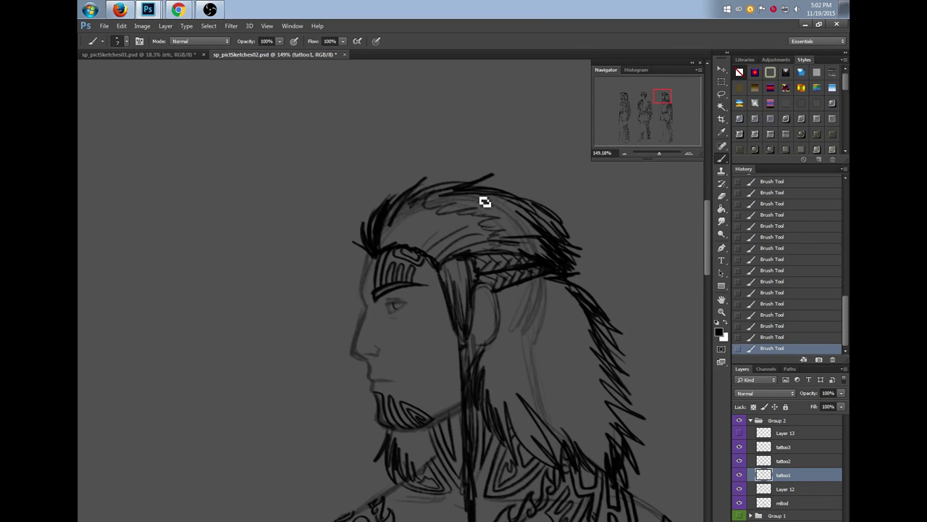
left_click_drag(706, 270, 707, 278)
scroll(480, 324, "right", 2)
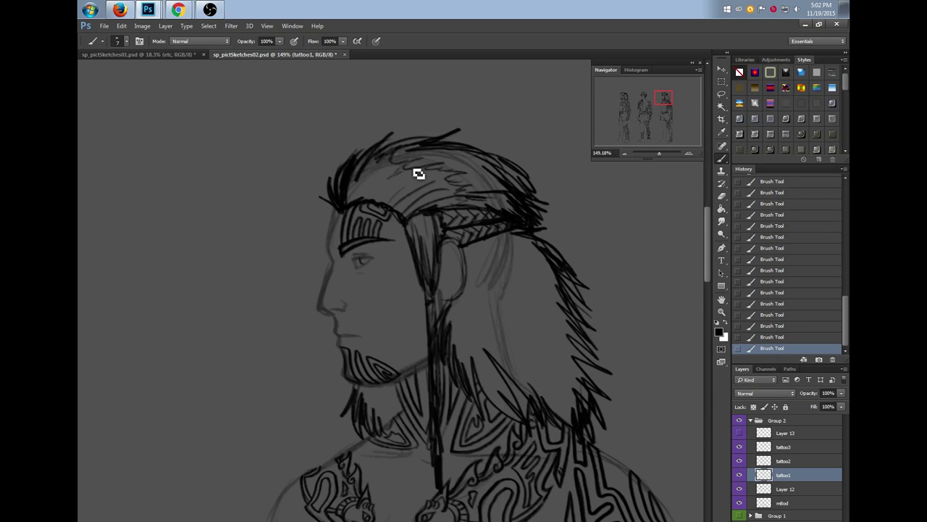
Hide the tattoo1, tattoo2 and tattoo3 layers and show them again one by one to compare the tattoo stages on all three figures
scroll(710, 289, "down", 14)
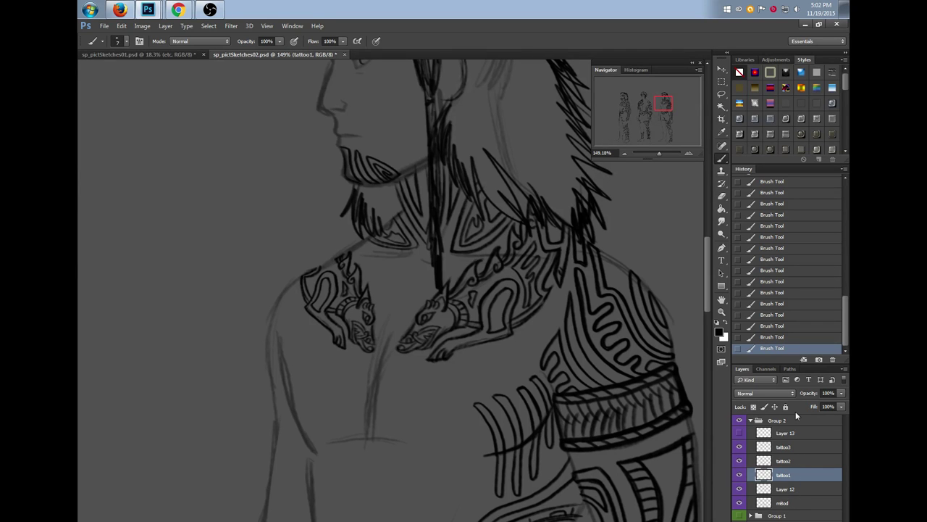
left_click_drag(659, 152, 654, 156)
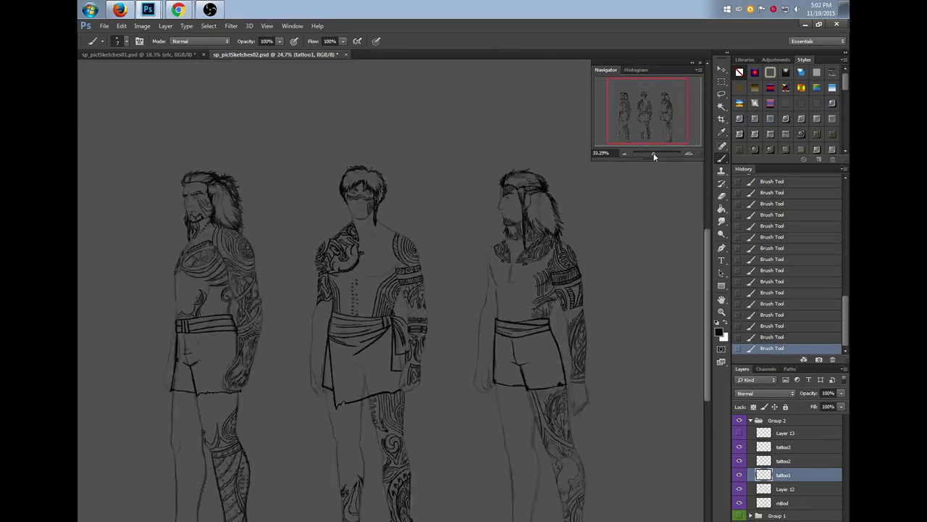
left_click_drag(706, 282, 707, 299)
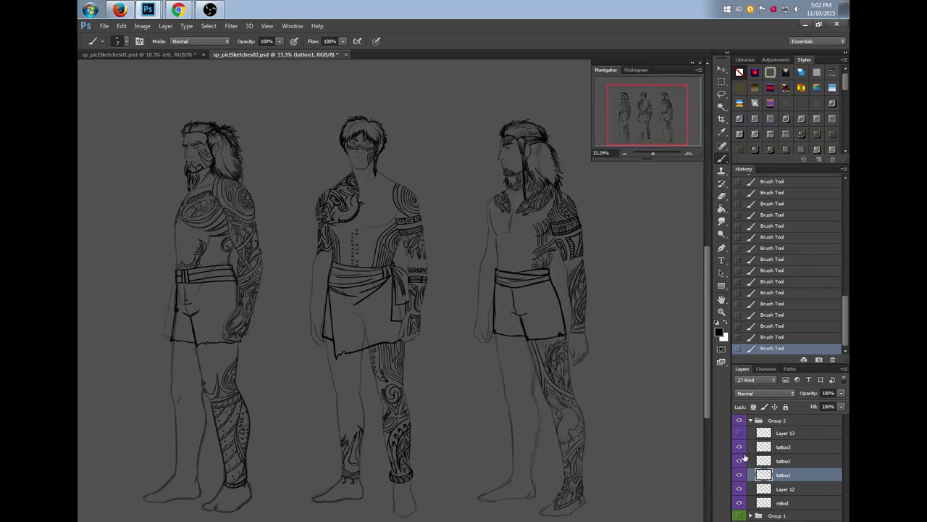
left_click(739, 447)
left_click(739, 461)
left_click(739, 475)
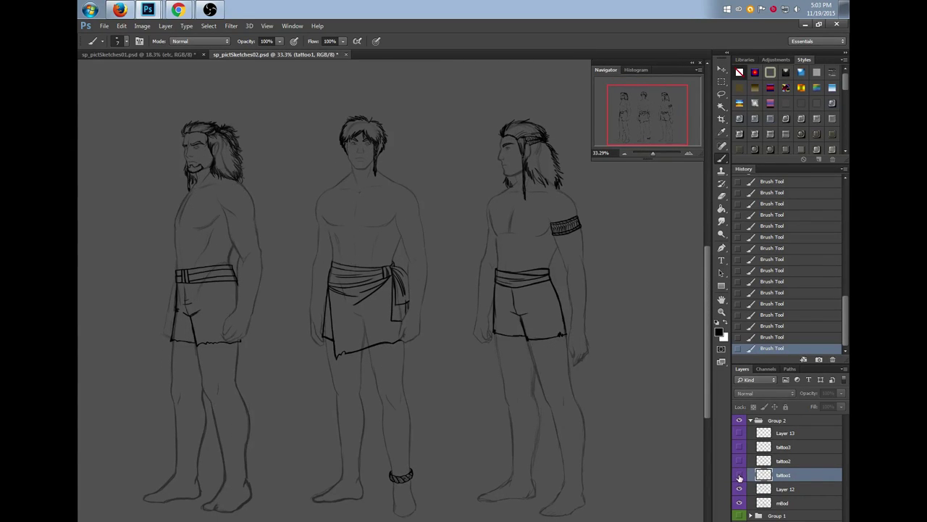
left_click(739, 475)
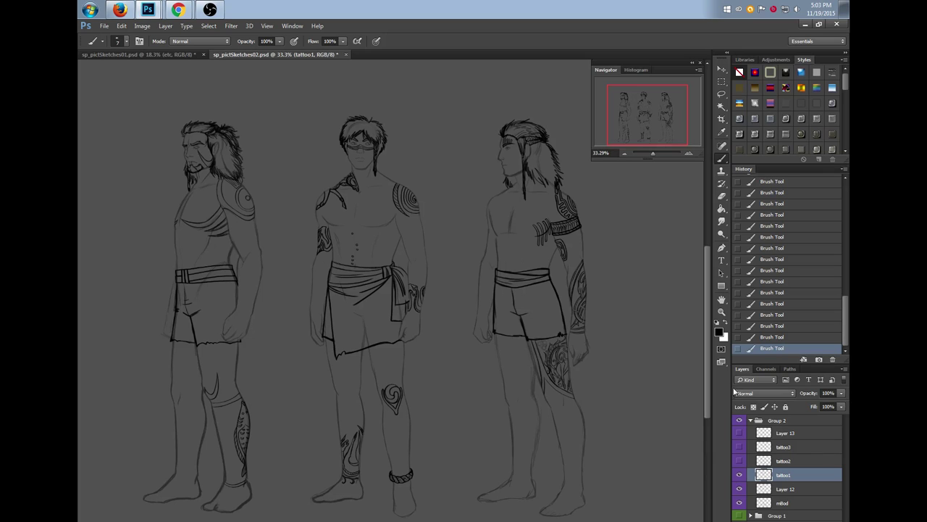
left_click(739, 462)
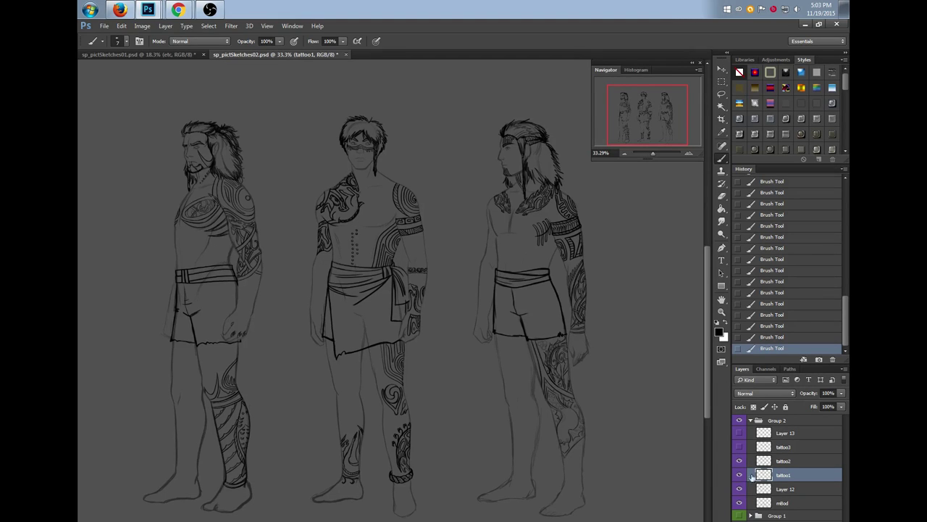
left_click(739, 447)
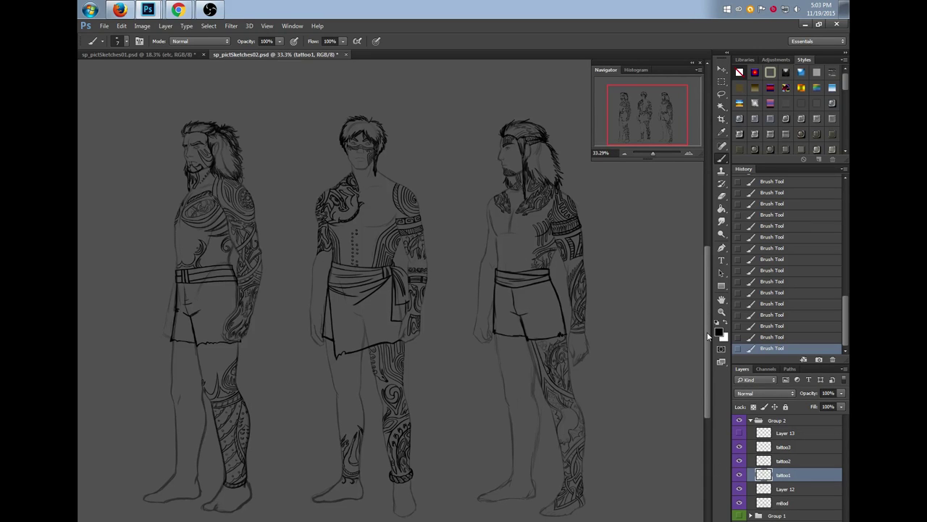
scroll(695, 330, "up", 1)
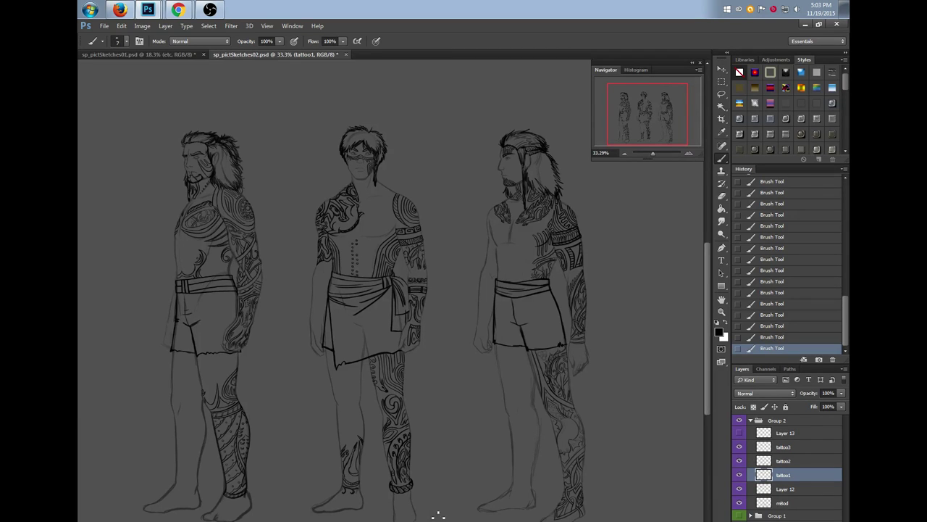
scroll(705, 280, "up", 3)
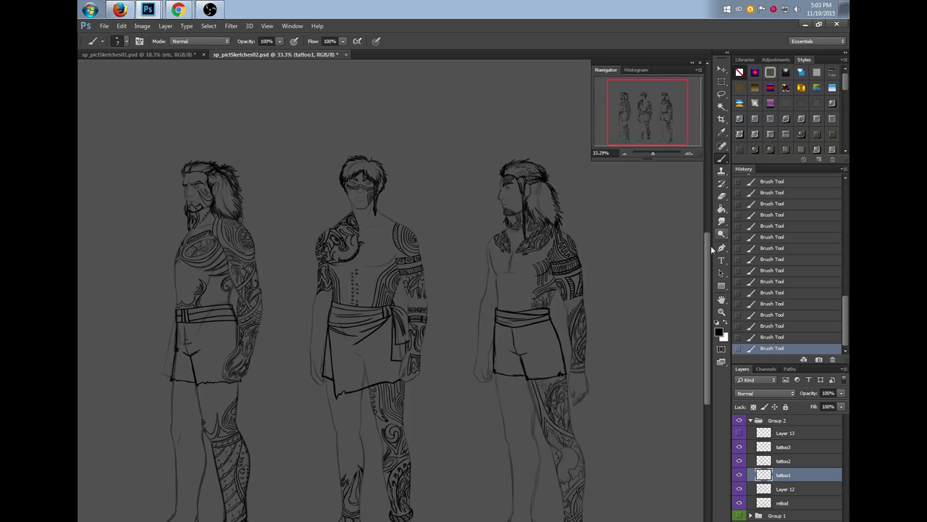
Examine the third figure's torso tattoos up close, with the tattoo3 layer selected and its visibility toggled off and on
left_click(720, 312)
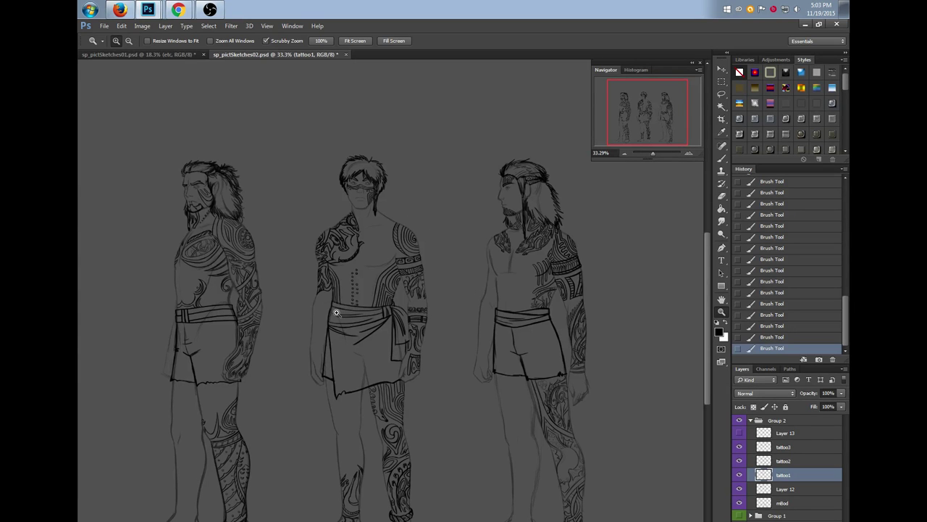
left_click_drag(590, 300, 638, 325)
left_click_drag(602, 351, 642, 413)
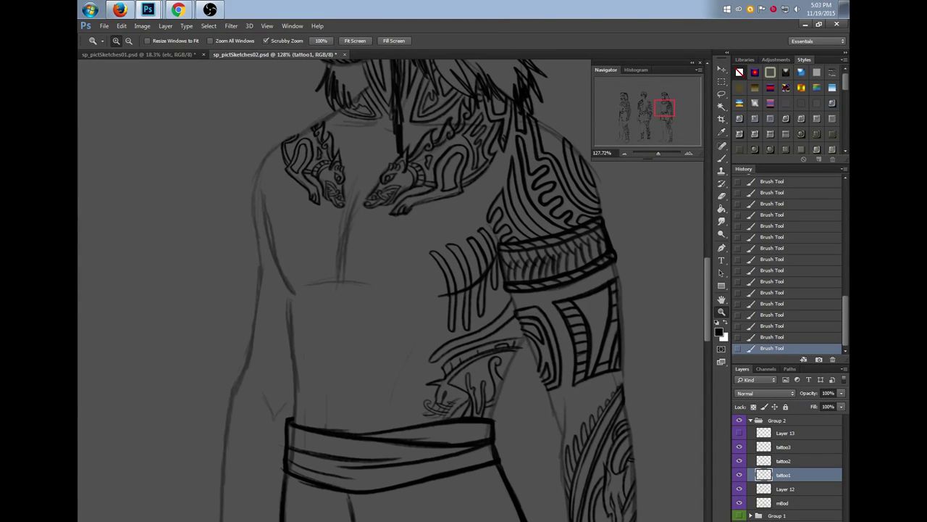
left_click(786, 447)
left_click(739, 447)
left_click(739, 446)
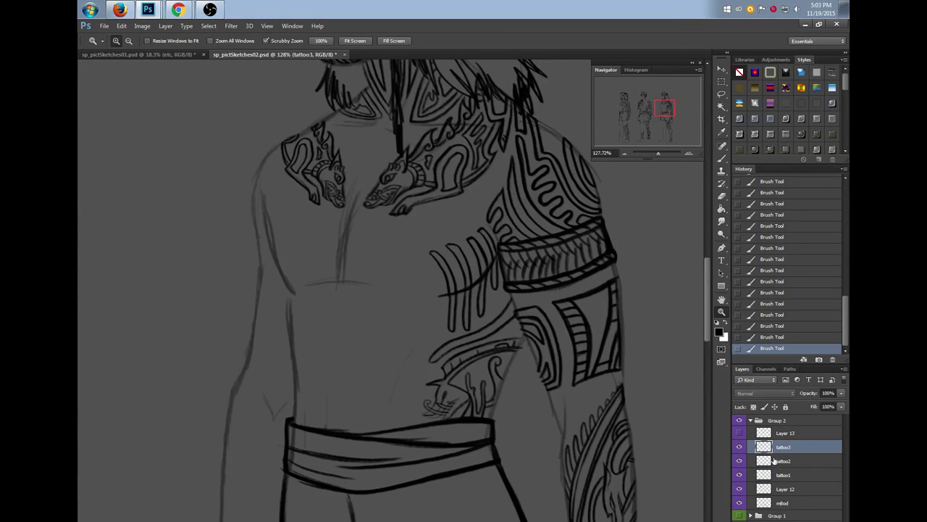
left_click(722, 158)
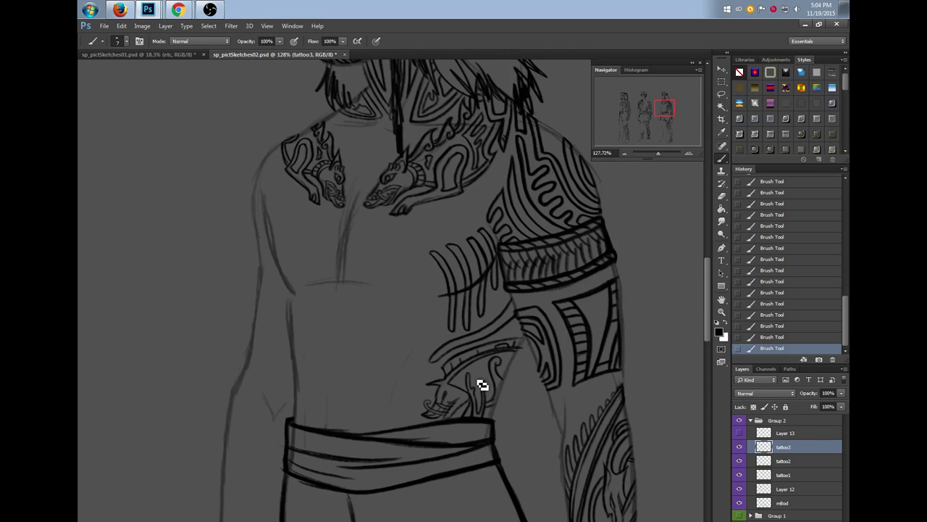
left_click_drag(707, 285, 707, 270)
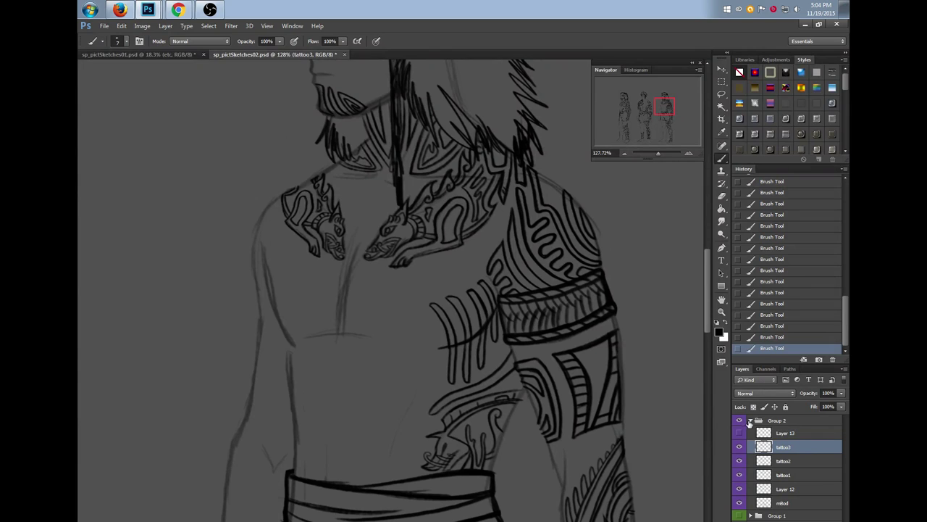
Collapse and hide Group 2, show Group 1, and look over the three female figures
left_click(751, 421)
left_click(739, 420)
left_click(739, 432)
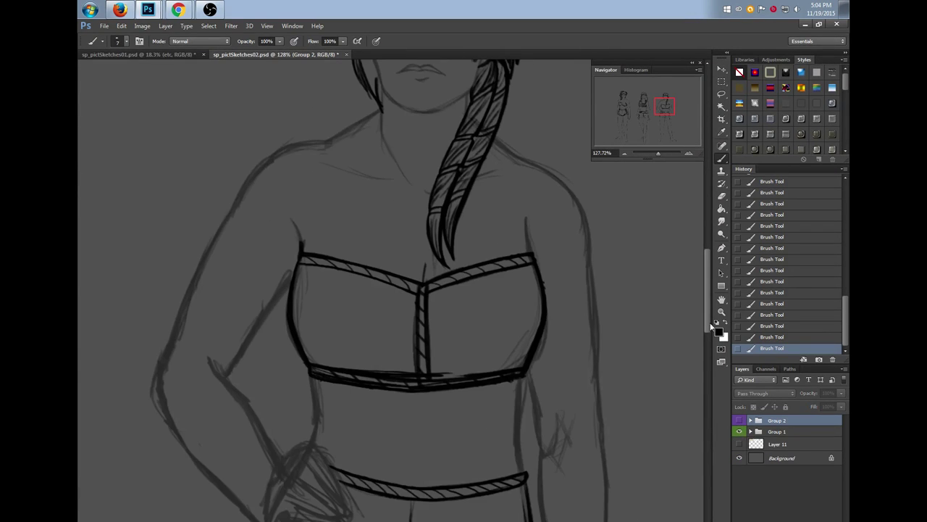
left_click_drag(710, 326, 708, 295)
left_click_drag(658, 153, 653, 154)
scroll(391, 304, "left", 4)
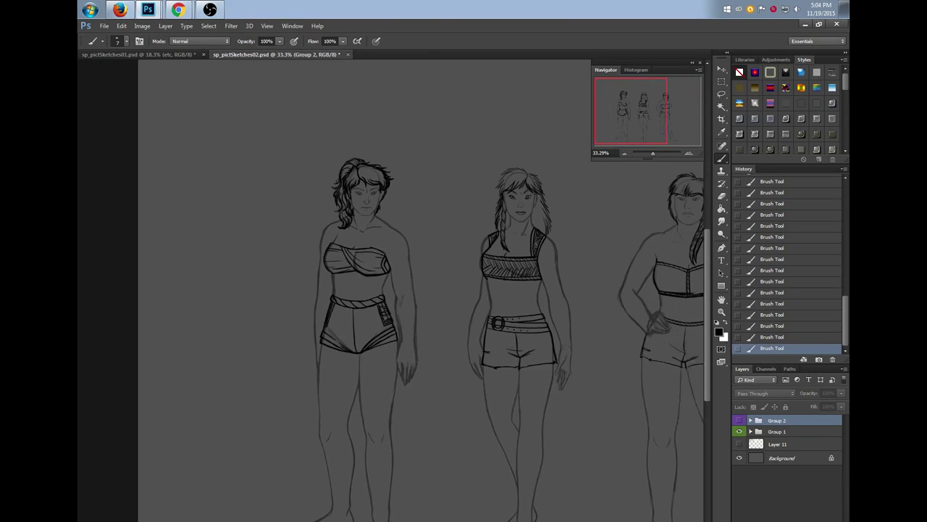
scroll(392, 305, "right", 3)
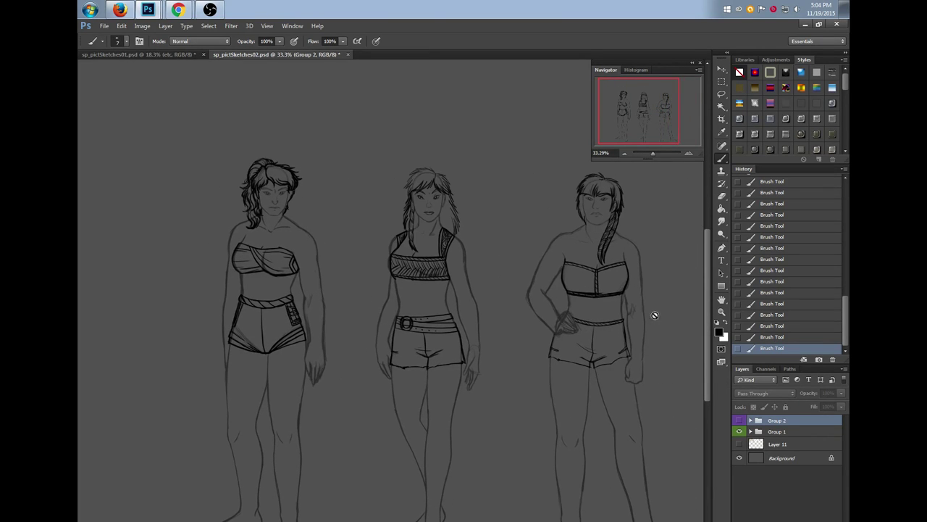
left_click_drag(708, 255, 709, 247)
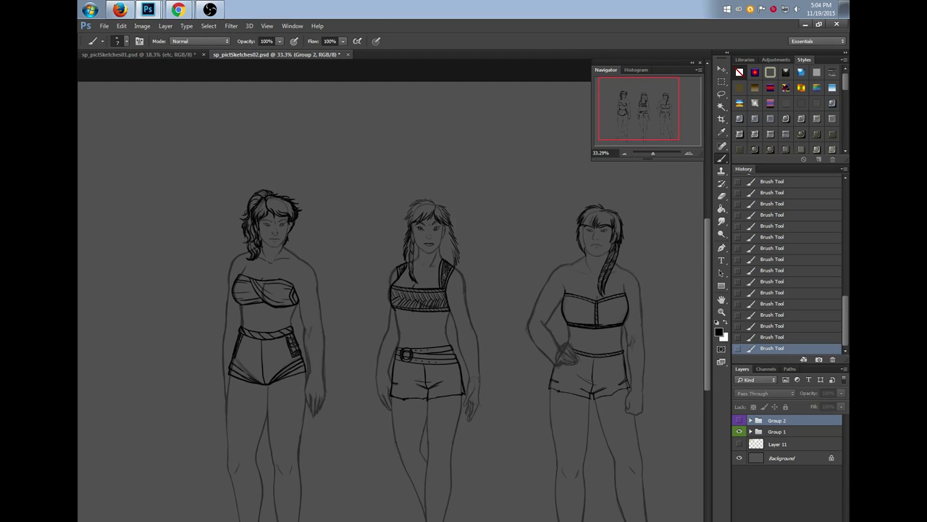
scroll(392, 304, "right", 3)
scroll(391, 304, "left", 6)
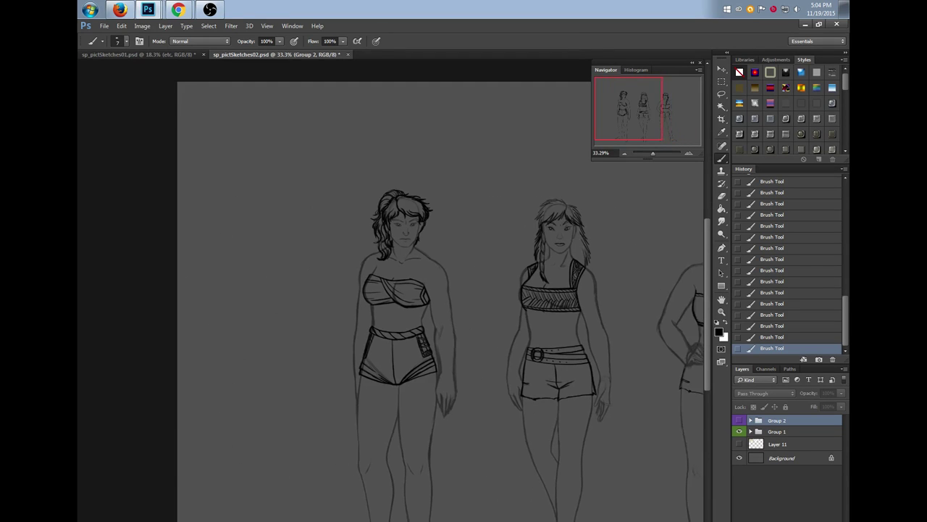
Focus on the first female figure's upper body, expand Group 1, and select Layer 9, toggling its visibility to check what it holds
left_click(721, 311)
left_click_drag(401, 341, 447, 355)
left_click_drag(708, 303, 709, 273)
left_click_drag(460, 352, 475, 351)
left_click(751, 431)
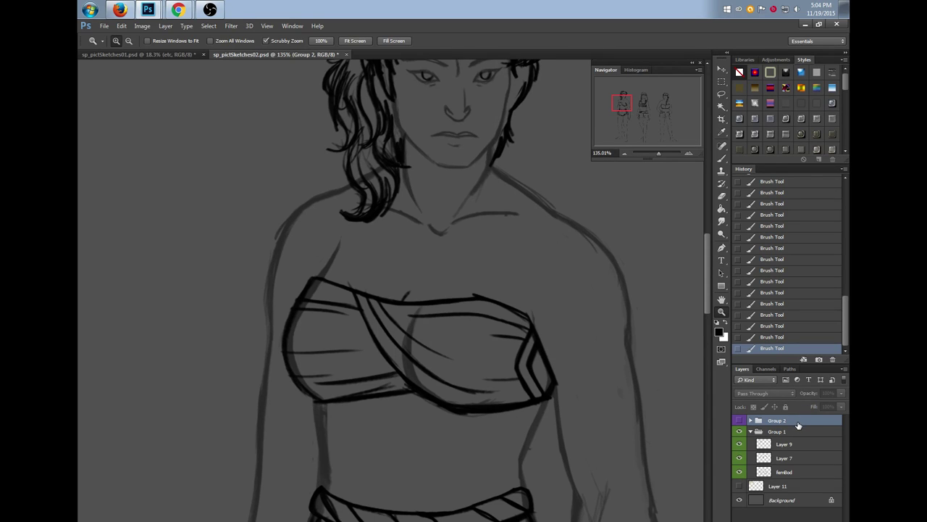
left_click(792, 446)
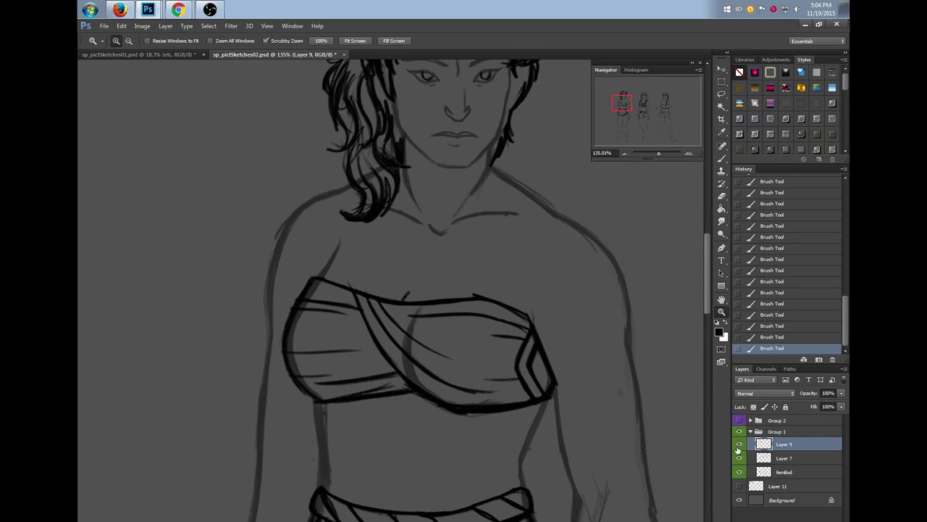
left_click(739, 445)
left_click(740, 444)
Add a new layer named tattoos1 above Layer 9 in Group 1, and lock its transparent pixels with the Brush tool active
key("ctrl+shift+alt+n")
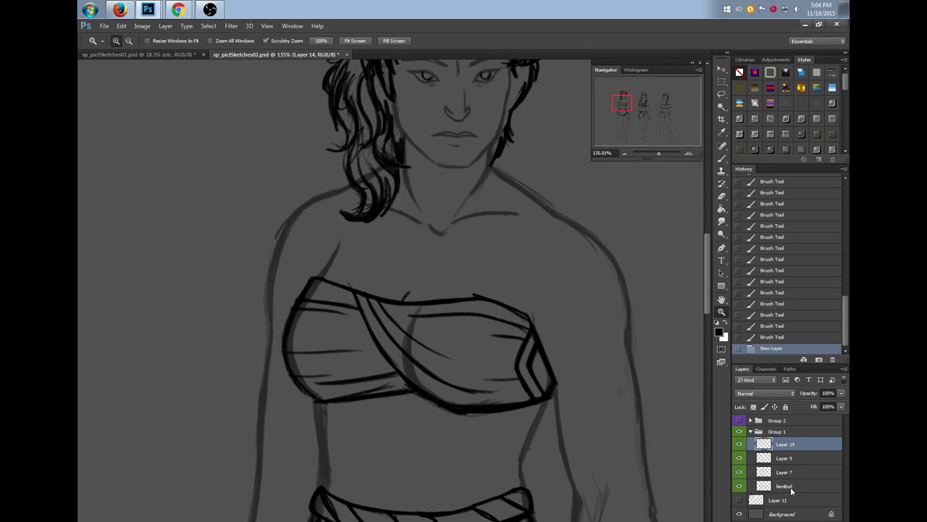
double_click(786, 445)
type("tattos1")
key("Return")
double_click(784, 445)
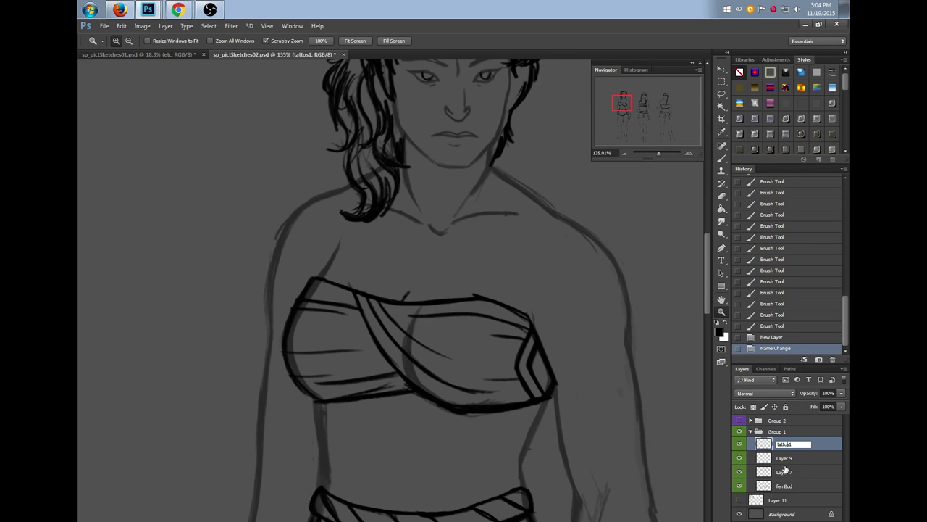
key("Return")
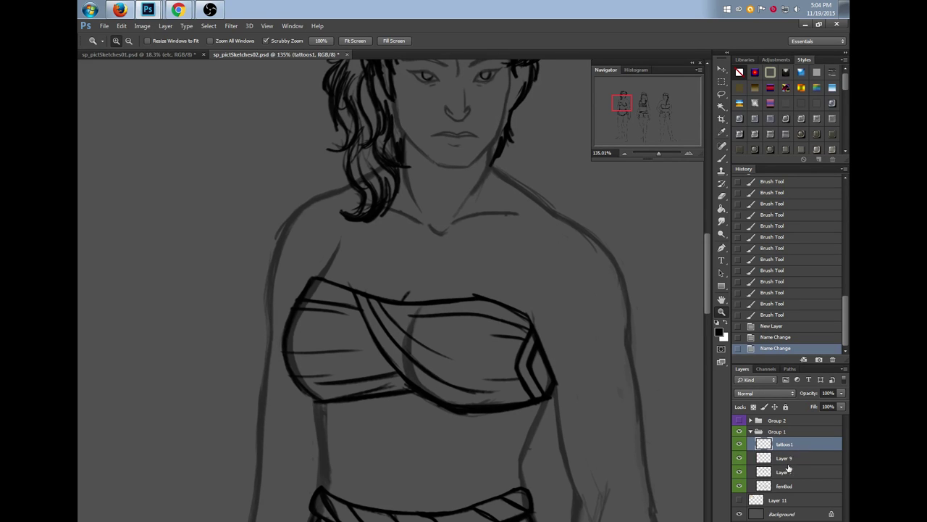
left_click(722, 158)
left_click(755, 406)
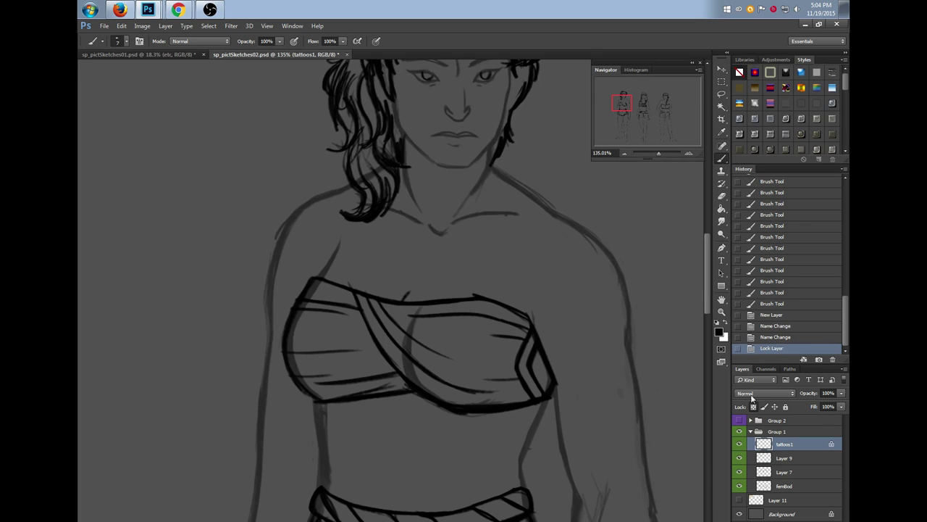
Unlock the transparent pixels of the tattoos1 layer so the first female figure's chest can be painted
left_click(671, 298)
left_click(673, 314)
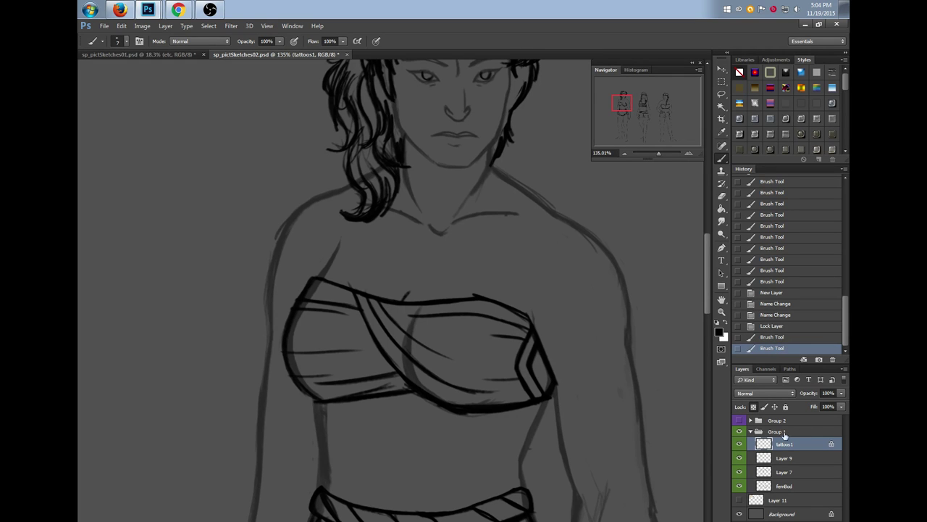
left_click(754, 407)
scroll(707, 303, "up", 5)
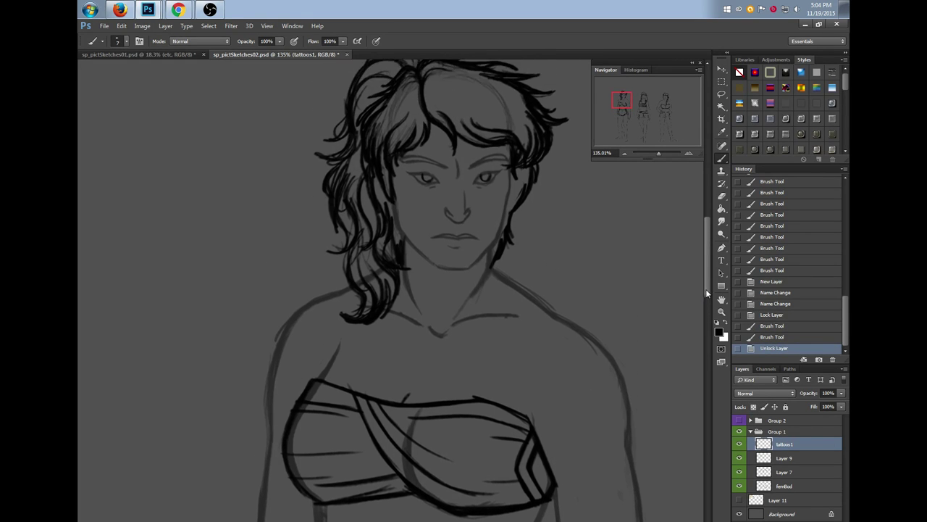
scroll(708, 300, "down", 1)
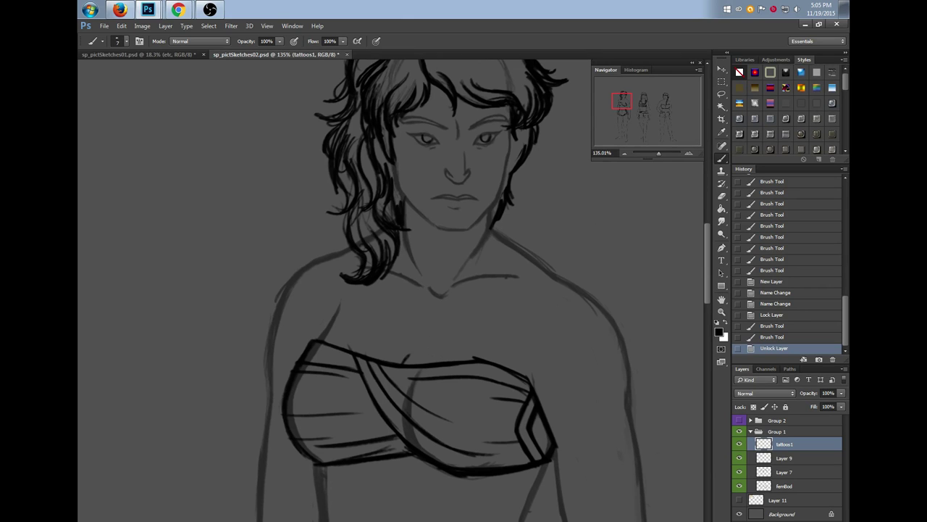
Brush paired curved lines from the top edge of the first female figure's chest wrap outward to both collarbones
mouse_move(426, 369)
left_mouse_down()
mouse_move(442, 329)
mouse_move(453, 318)
mouse_move(437, 336)
mouse_move(474, 305)
mouse_move(455, 313)
mouse_move(545, 284)
mouse_move(447, 322)
mouse_move(519, 277)
mouse_move(542, 292)
mouse_move(524, 295)
left_mouse_up()
key("ctrl+z")
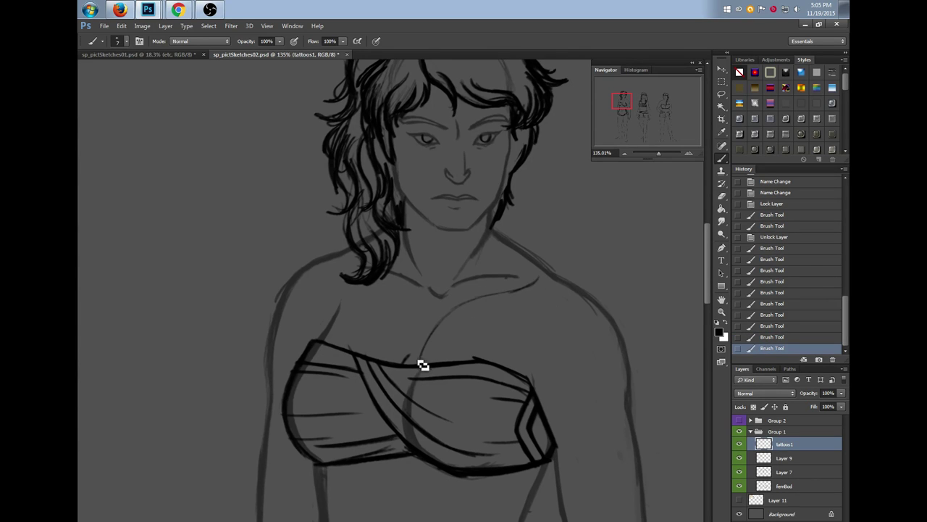
mouse_move(422, 368)
left_mouse_down()
mouse_move(439, 332)
mouse_move(458, 315)
mouse_move(523, 290)
left_mouse_up()
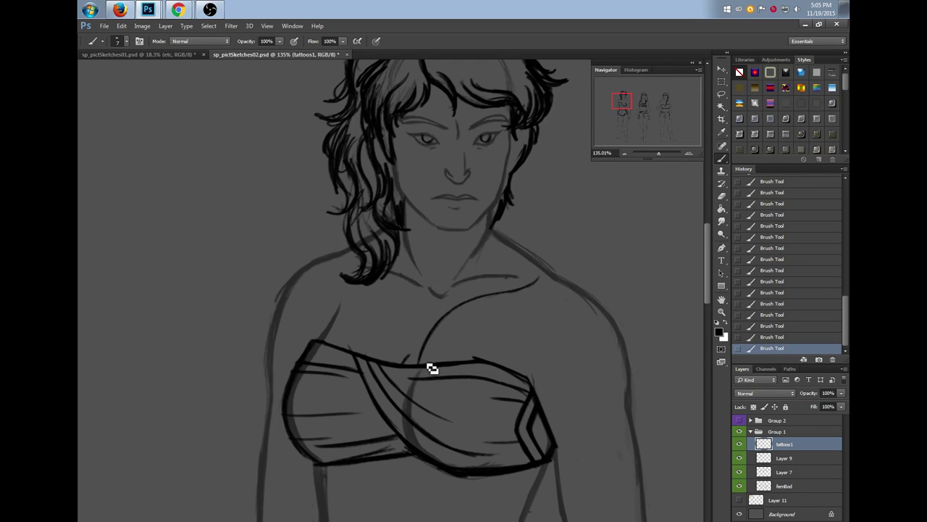
mouse_move(427, 368)
left_mouse_down()
mouse_move(455, 319)
mouse_move(547, 282)
left_mouse_up()
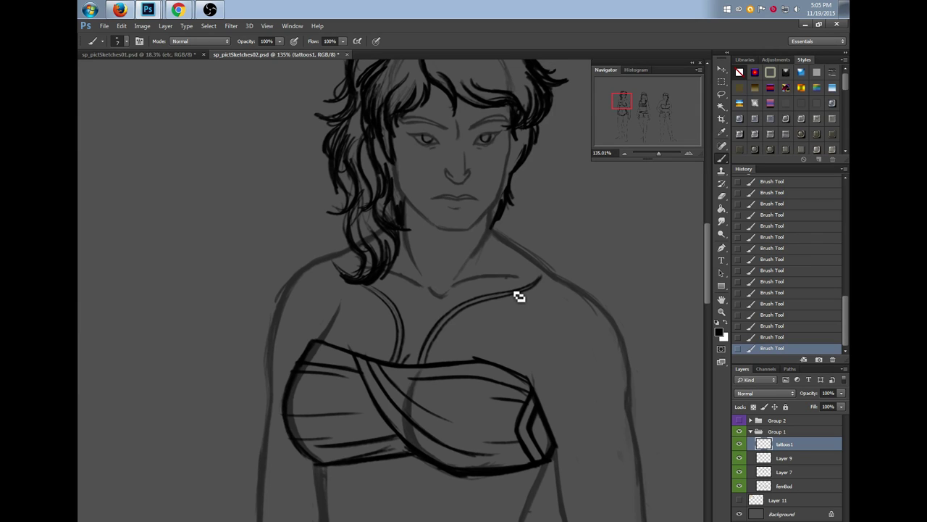
Add short feather-like barbs along the outer edges of both curved chest tattoo lines
mouse_move(707, 294)
left_mouse_down()
mouse_move(706, 303)
mouse_move(706, 295)
left_mouse_up()
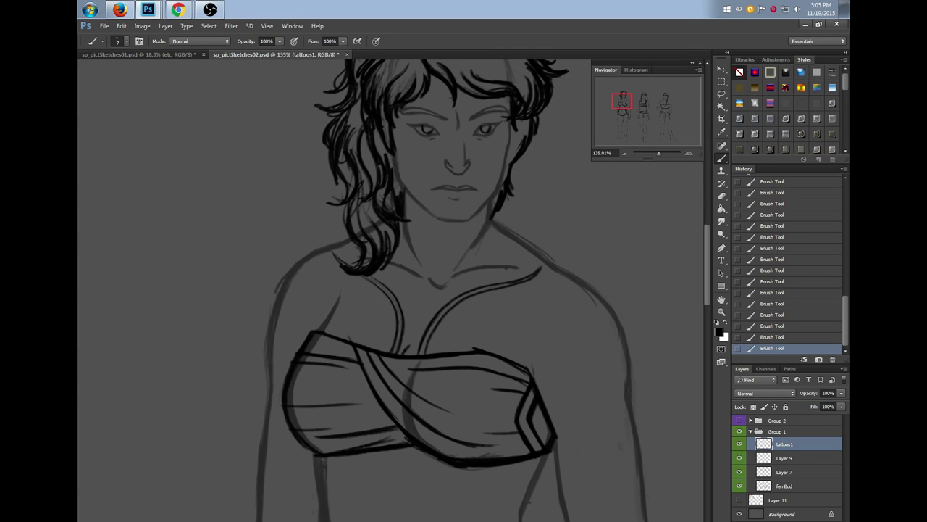
scroll(391, 289, "left", 3)
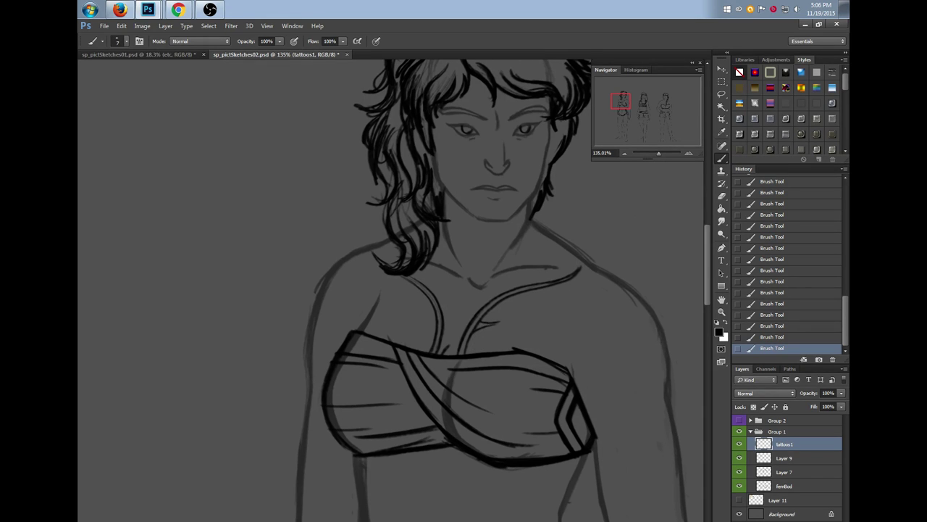
left_click_drag(493, 306, 573, 285)
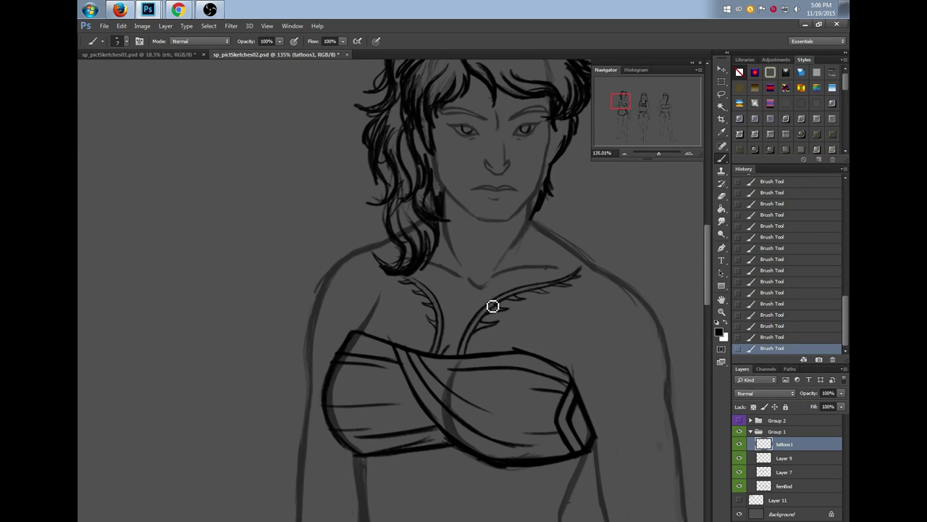
Erase the lines between the barbs on both chest curves and touch up their contours with the Brush tool
mouse_move(477, 335)
left_mouse_down()
mouse_move(516, 300)
mouse_move(508, 333)
left_mouse_up()
left_click_drag(546, 295, 539, 293)
left_click_drag(539, 293, 559, 288)
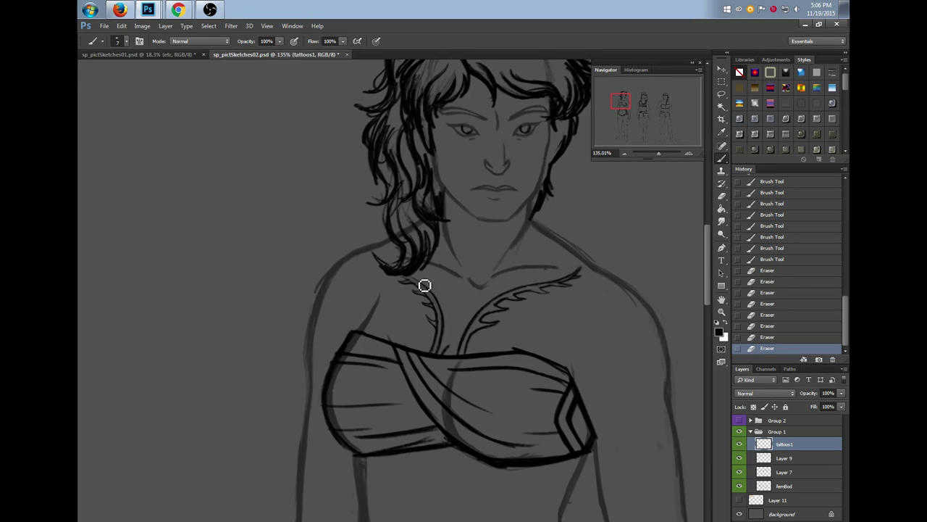
mouse_move(442, 327)
left_mouse_down()
mouse_move(413, 285)
mouse_move(432, 290)
left_mouse_up()
mouse_move(443, 360)
left_mouse_down()
mouse_move(443, 296)
mouse_move(448, 345)
left_mouse_up()
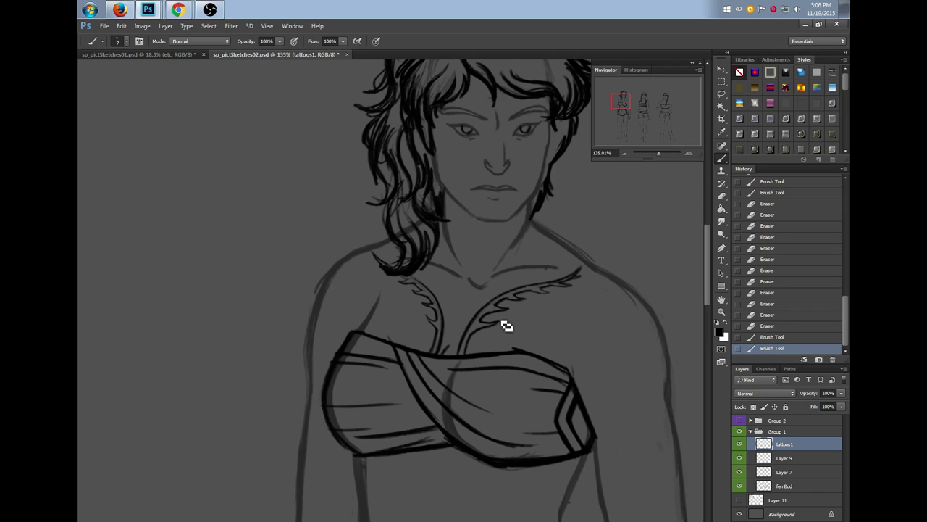
left_click_drag(497, 323, 487, 318)
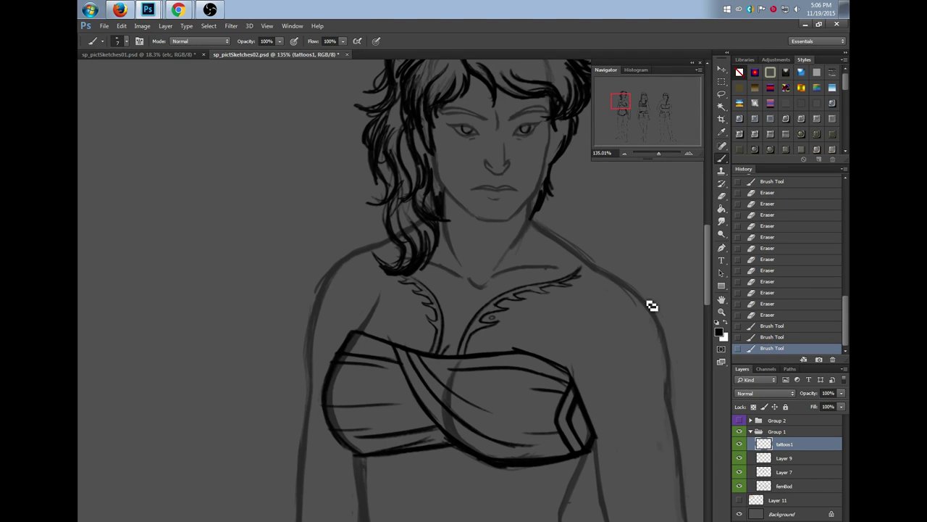
left_click(773, 338)
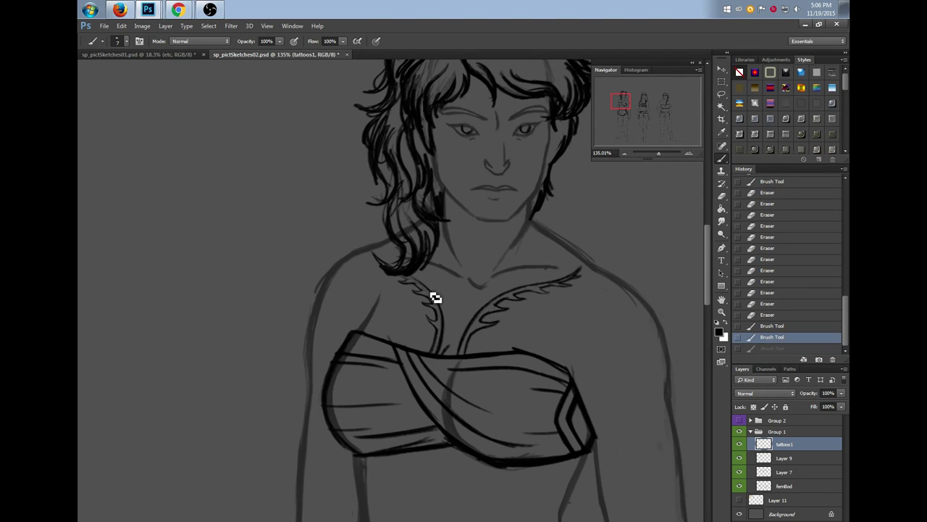
left_click_drag(429, 291, 445, 344)
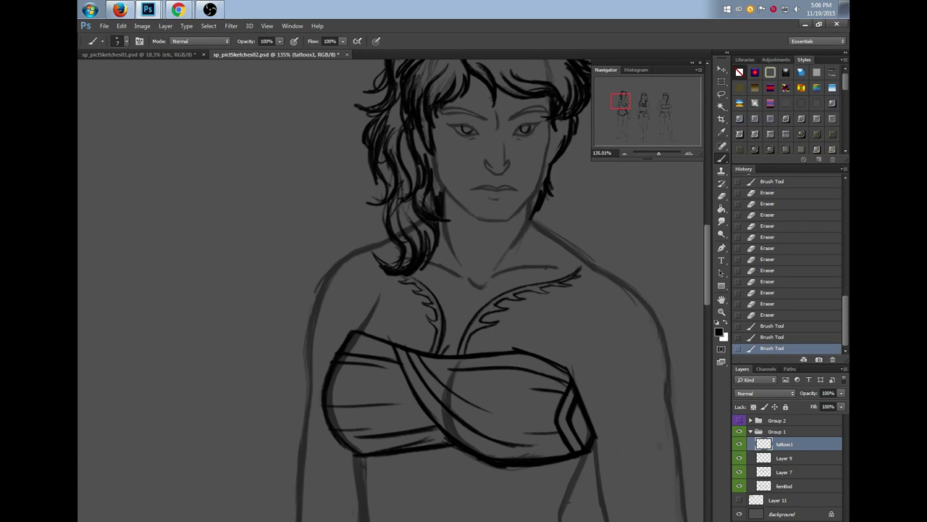
left_click_drag(553, 297, 537, 284)
On the second female figure, draw a long curved line from the shoulder down the inner side of the upper arm
left_click_drag(660, 411, 500, 411)
scroll(391, 290, "right", 5)
left_click_drag(704, 293, 704, 305)
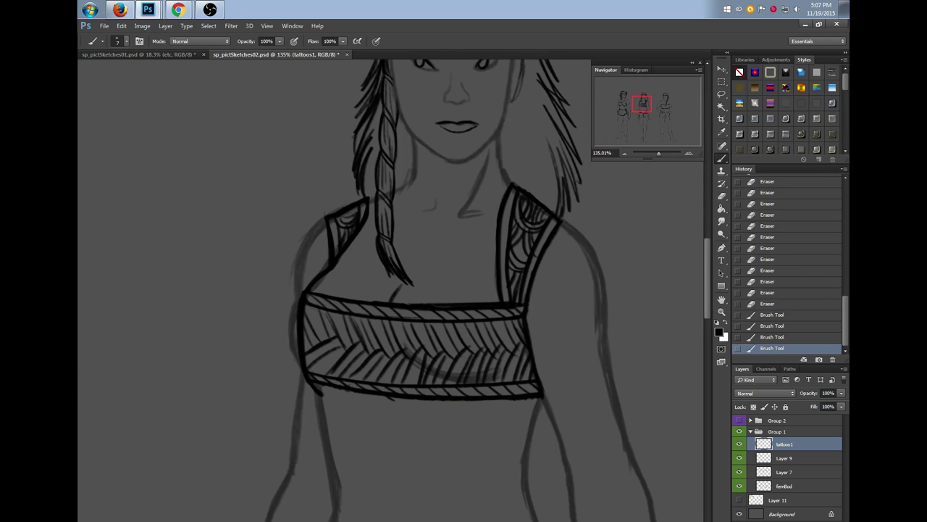
scroll(391, 289, "right", 3)
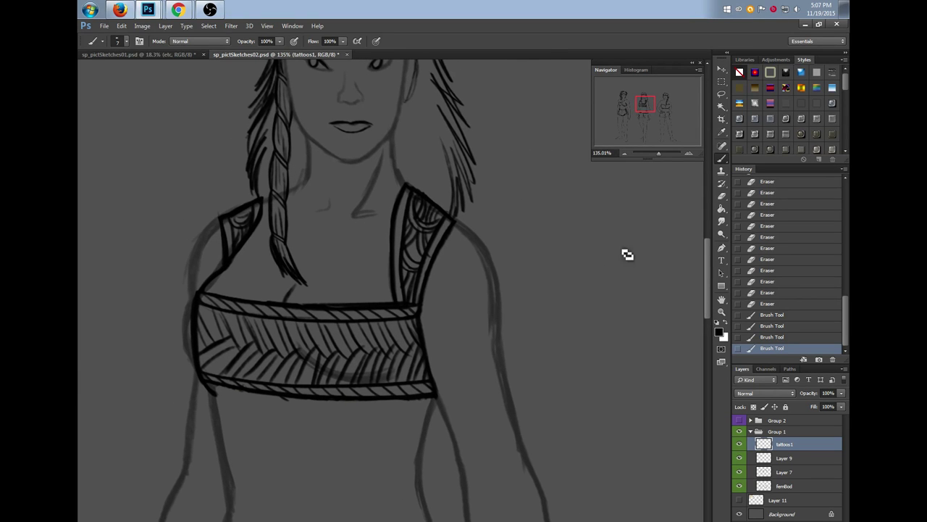
left_click_drag(708, 293, 707, 295)
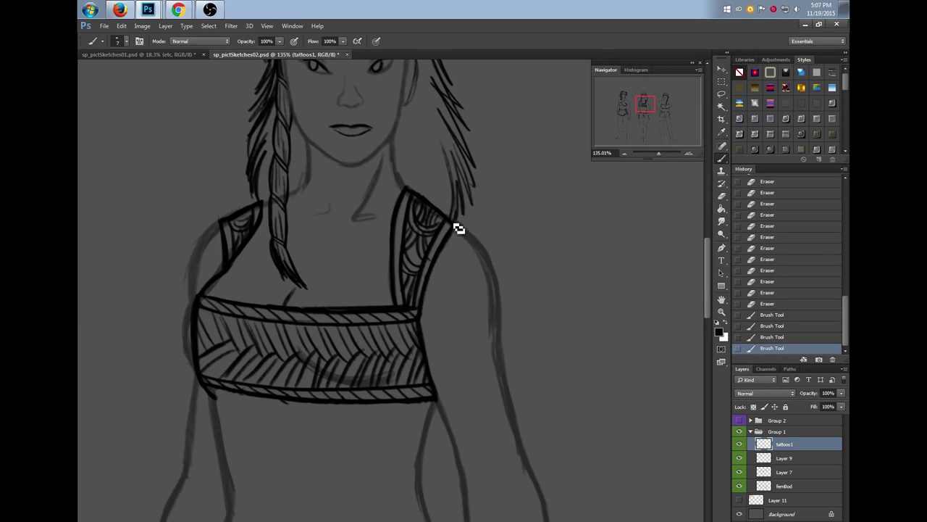
mouse_move(467, 239)
left_mouse_down()
mouse_move(447, 290)
mouse_move(474, 247)
mouse_move(437, 312)
left_mouse_up()
mouse_move(441, 293)
left_mouse_down()
mouse_move(437, 325)
mouse_move(437, 304)
left_mouse_up()
left_click_drag(438, 300, 432, 372)
mouse_move(437, 333)
left_mouse_down()
mouse_move(472, 247)
mouse_move(446, 302)
mouse_move(433, 374)
left_mouse_up()
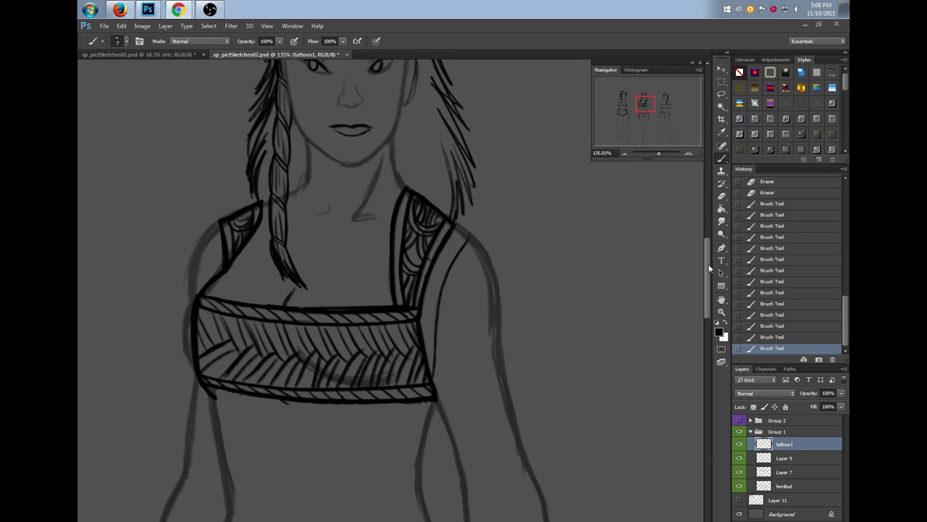
Draw a hooked S-shaped line from the outer shoulder down the middle of the second figure's upper arm
left_click_drag(708, 305, 707, 307)
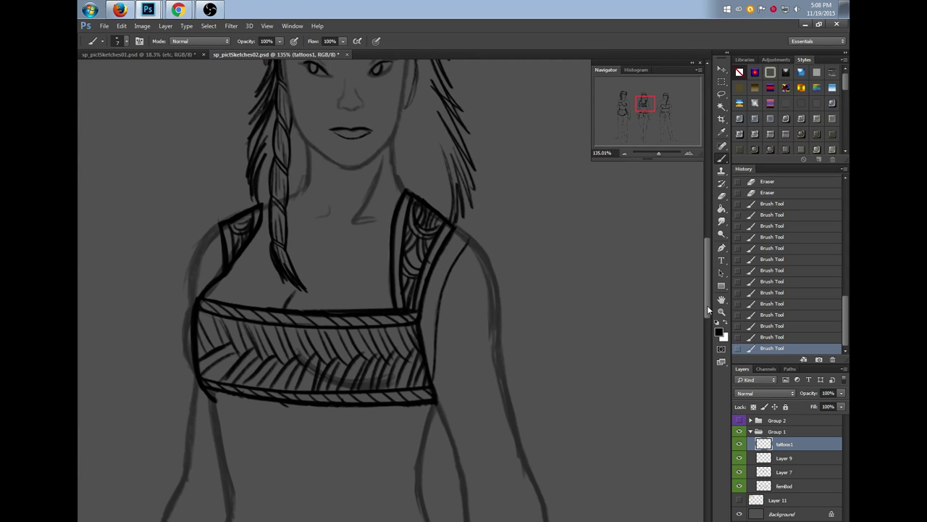
scroll(707, 295, "down", 1)
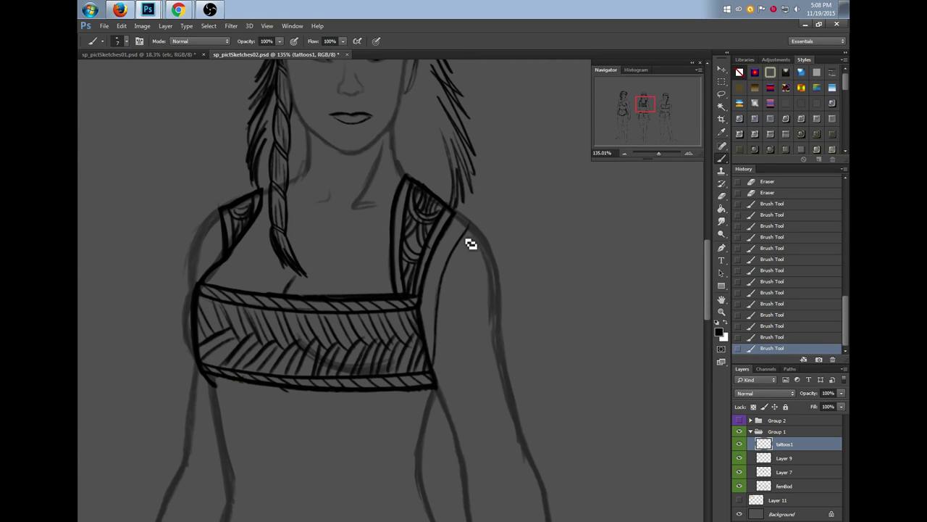
mouse_move(484, 258)
left_mouse_down()
mouse_move(465, 286)
mouse_move(498, 276)
mouse_move(487, 268)
mouse_move(495, 275)
mouse_move(491, 232)
mouse_move(463, 287)
mouse_move(476, 326)
mouse_move(479, 308)
mouse_move(459, 395)
left_mouse_up()
mouse_move(473, 354)
left_mouse_down()
mouse_move(468, 283)
mouse_move(475, 353)
left_mouse_up()
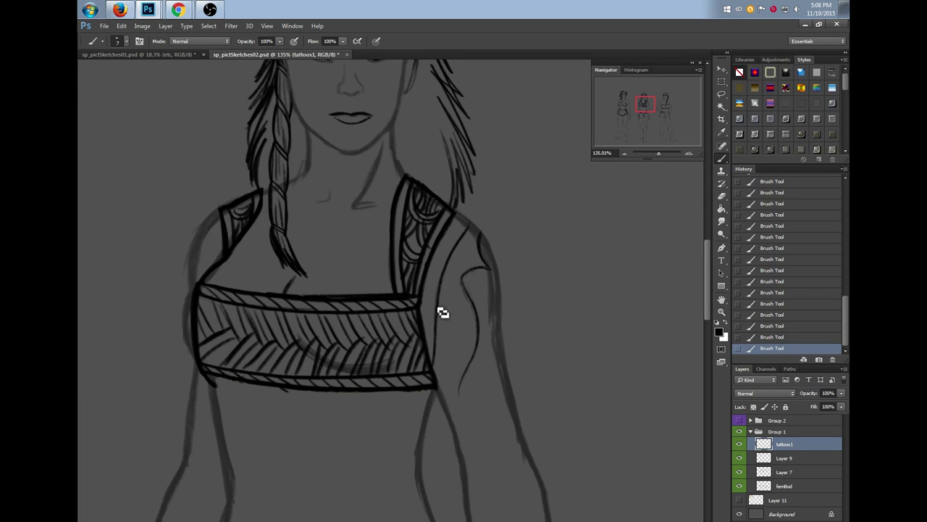
Extend the S-curve across to the outer arm, reinforce the inner arm line, and add a small teardrop at the bend
mouse_move(465, 377)
left_mouse_down()
mouse_move(497, 413)
mouse_move(506, 393)
mouse_move(490, 394)
mouse_move(510, 416)
left_mouse_up()
mouse_move(440, 368)
left_mouse_down()
mouse_move(453, 282)
mouse_move(457, 294)
left_mouse_up()
left_click_drag(441, 350, 468, 385)
left_click_drag(467, 386, 467, 407)
mouse_move(466, 403)
left_mouse_down()
mouse_move(468, 411)
mouse_move(468, 385)
mouse_move(470, 413)
mouse_move(466, 378)
mouse_move(469, 397)
left_mouse_up()
left_click_drag(470, 390, 469, 404)
left_click_drag(469, 392, 473, 396)
Thicken the shoulder hook, add a small curl above it, and run a parallel line down the S-curve to a point
mouse_move(491, 269)
left_mouse_down()
mouse_move(465, 278)
mouse_move(478, 311)
mouse_move(465, 298)
left_mouse_up()
left_click_drag(464, 279, 478, 304)
mouse_move(471, 254)
left_mouse_down()
mouse_move(468, 284)
mouse_move(477, 257)
left_mouse_up()
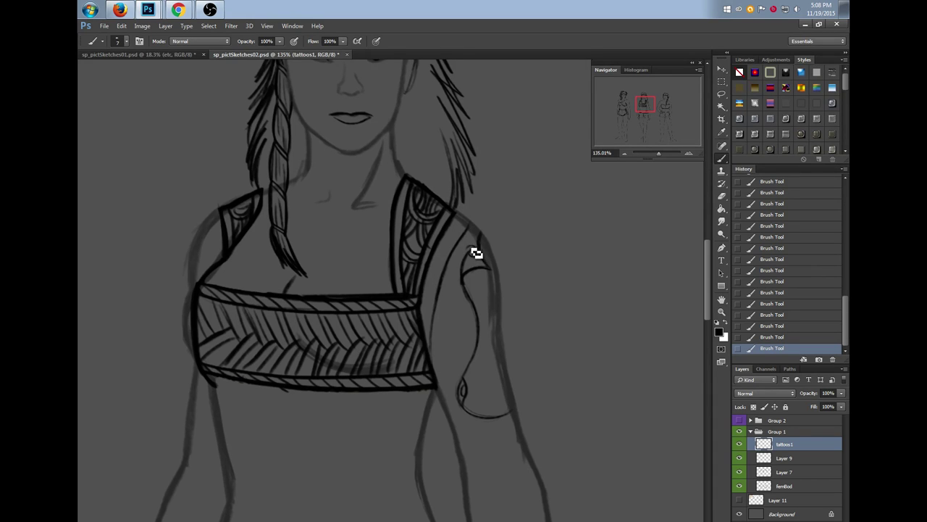
left_click_drag(472, 249, 462, 285)
mouse_move(471, 253)
left_mouse_down()
mouse_move(461, 284)
mouse_move(472, 320)
mouse_move(461, 293)
mouse_move(475, 340)
mouse_move(458, 395)
left_mouse_up()
mouse_move(473, 428)
left_mouse_down()
mouse_move(447, 410)
mouse_move(461, 419)
left_mouse_up()
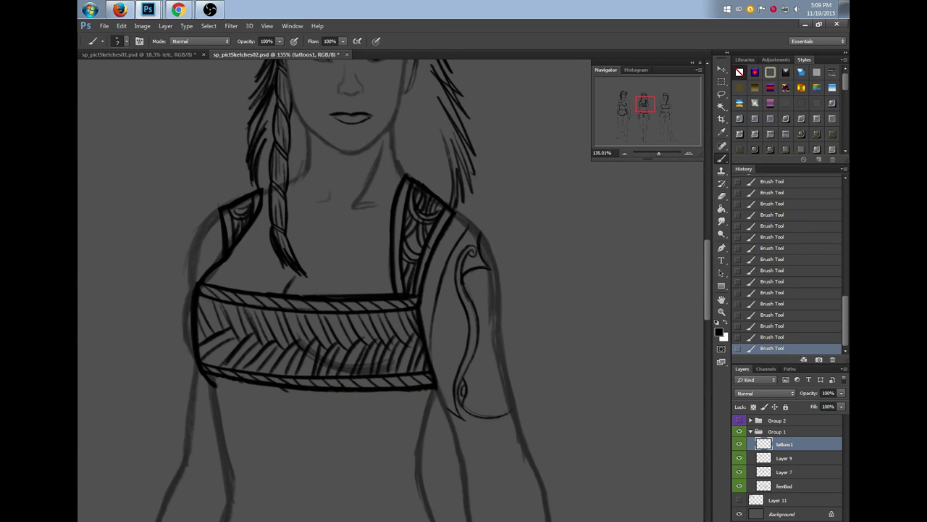
Double the inner arm line and fill the space beside the S-curve with two columns of small leaf shapes
mouse_move(470, 293)
left_mouse_down()
mouse_move(502, 275)
mouse_move(488, 245)
mouse_move(499, 233)
mouse_move(461, 245)
mouse_move(428, 344)
left_mouse_up()
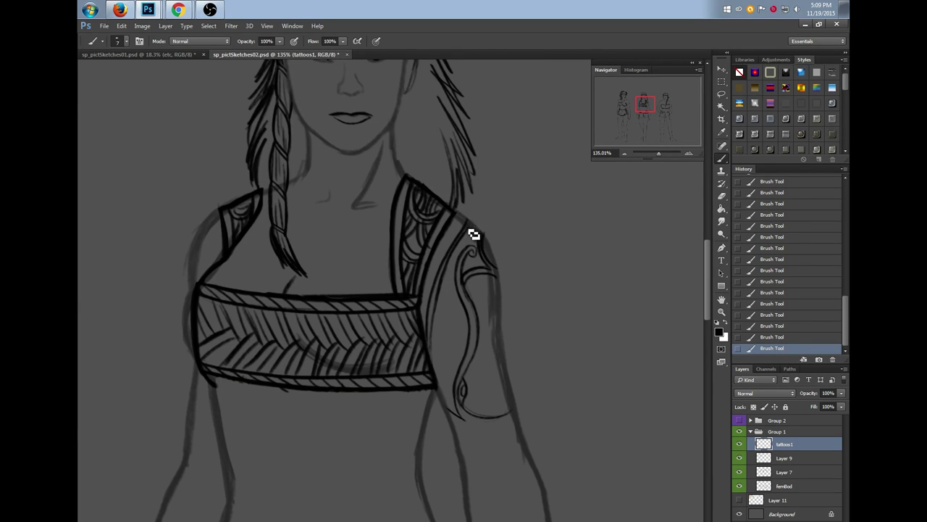
mouse_move(467, 228)
left_mouse_down()
mouse_move(442, 301)
mouse_move(437, 386)
left_mouse_up()
mouse_move(458, 312)
left_mouse_down()
mouse_move(453, 303)
mouse_move(453, 367)
left_mouse_up()
left_click_drag(436, 312, 440, 373)
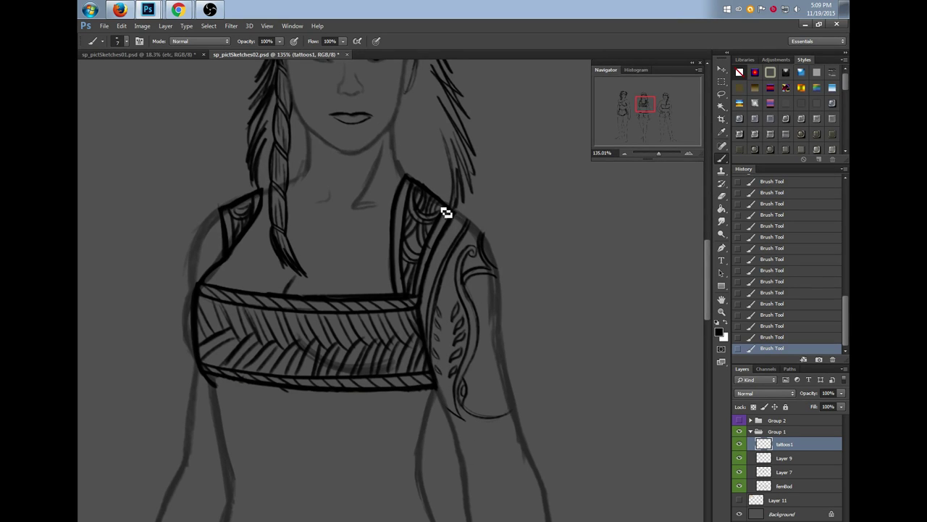
left_click_drag(499, 271, 491, 255)
Revert the last brush strokes, then draw curved bands below the arm tattoo and swirling lines along its outer side
scroll(708, 334, "down", 3)
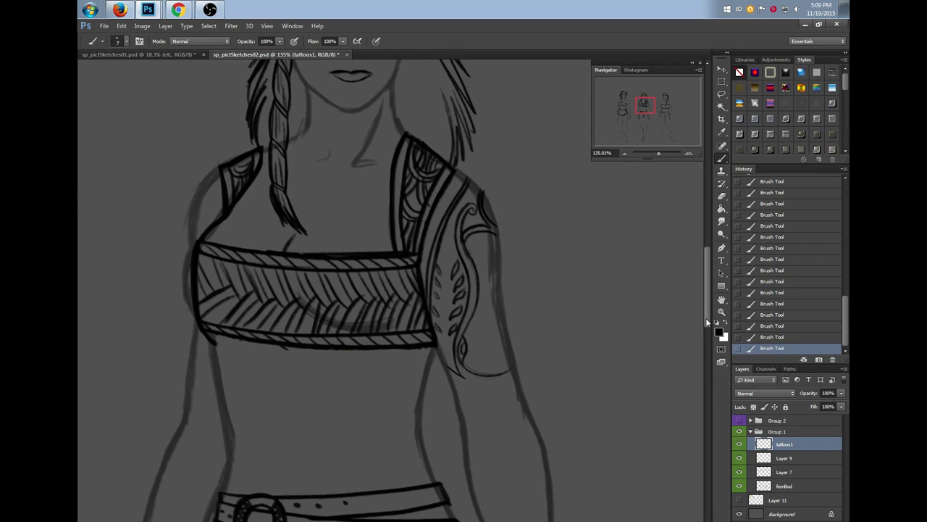
scroll(708, 329, "up", 1)
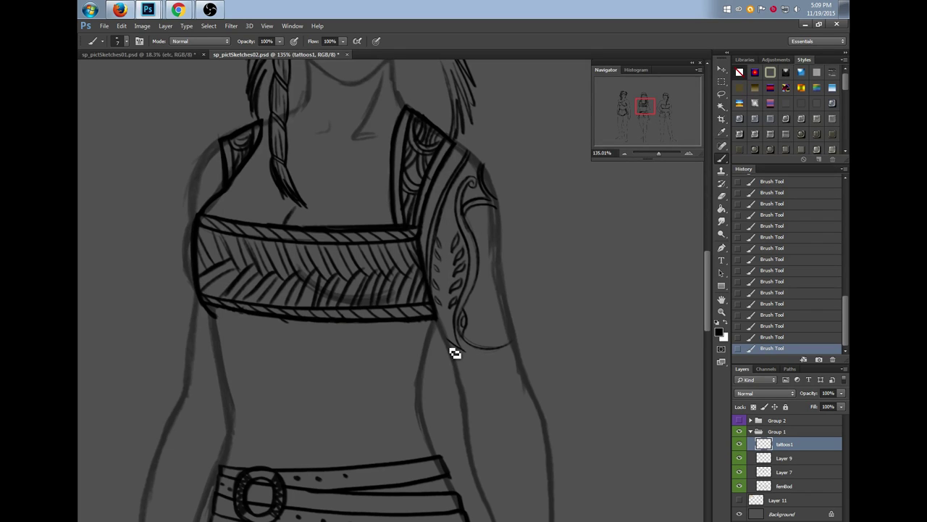
left_click(771, 327)
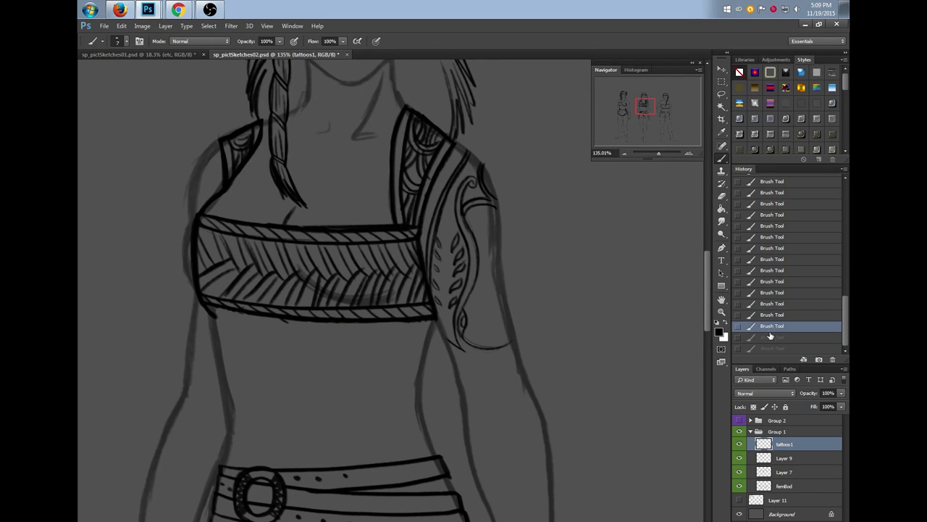
left_click_drag(480, 357, 517, 347)
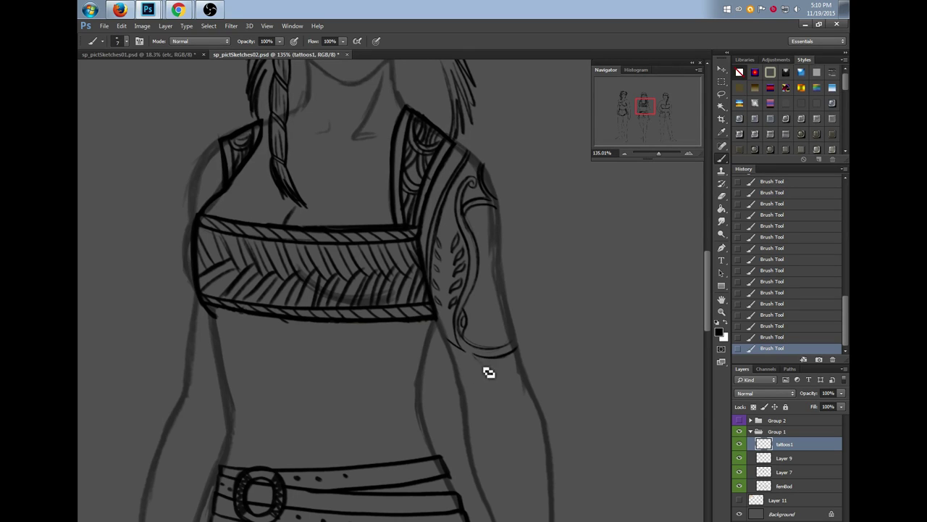
mouse_move(475, 355)
left_mouse_down()
mouse_move(503, 380)
mouse_move(509, 359)
mouse_move(491, 332)
mouse_move(505, 355)
mouse_move(481, 333)
mouse_move(507, 281)
mouse_move(478, 334)
left_mouse_up()
mouse_move(501, 276)
left_mouse_down()
mouse_move(479, 334)
mouse_move(512, 351)
mouse_move(488, 334)
mouse_move(507, 287)
left_mouse_up()
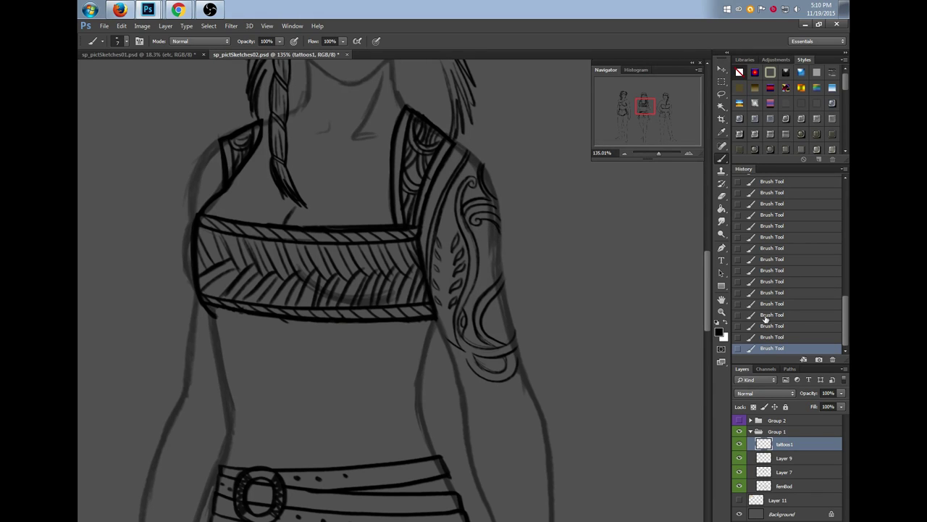
Step back and forth through the latest strokes, then erase overlaps in the lower swirl and refine the shoulder curl
key("ctrl+alt+z")
key("ctrl+alt+z")
key("ctrl+shift+z")
key("ctrl+shift+z")
mouse_move(497, 343)
left_mouse_down()
mouse_move(516, 348)
mouse_move(493, 343)
mouse_move(489, 311)
mouse_move(485, 336)
left_mouse_up()
key("b")
left_click_drag(471, 195, 484, 182)
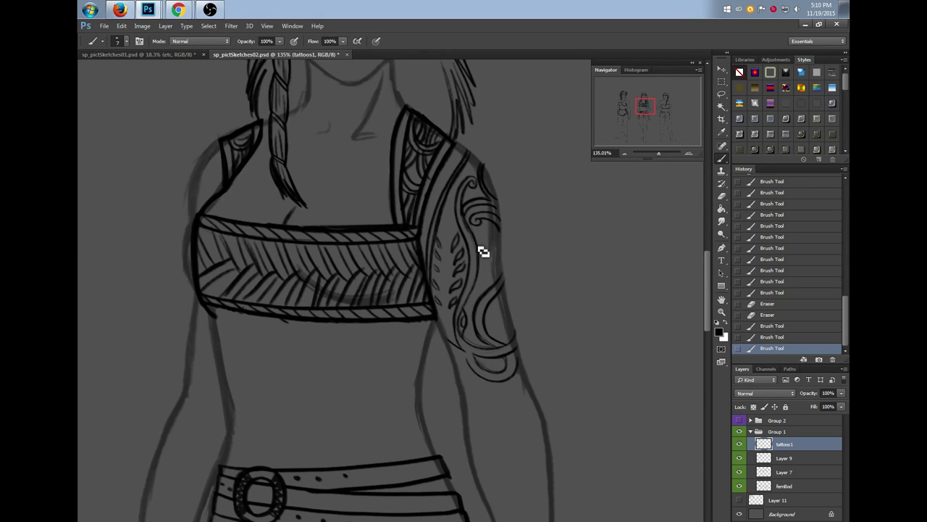
Clean up the arm tattoo's lower bands and reshape the pointed tip of its inner line
left_click_drag(510, 375, 507, 358)
mouse_move(458, 323)
left_mouse_down()
mouse_move(457, 354)
mouse_move(458, 345)
left_mouse_up()
left_click_drag(459, 343, 467, 310)
mouse_move(459, 331)
left_mouse_down()
mouse_move(463, 352)
mouse_move(443, 329)
mouse_move(457, 350)
mouse_move(453, 325)
left_mouse_up()
key("b")
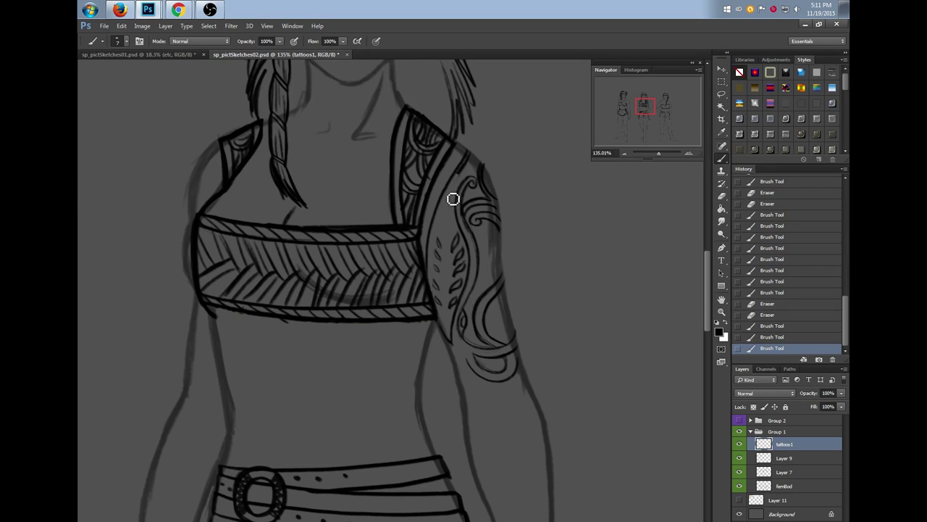
Erase the rough part of the inner arm line near the shoulder and redraw the line and adjoining leaf marks
left_click(450, 220)
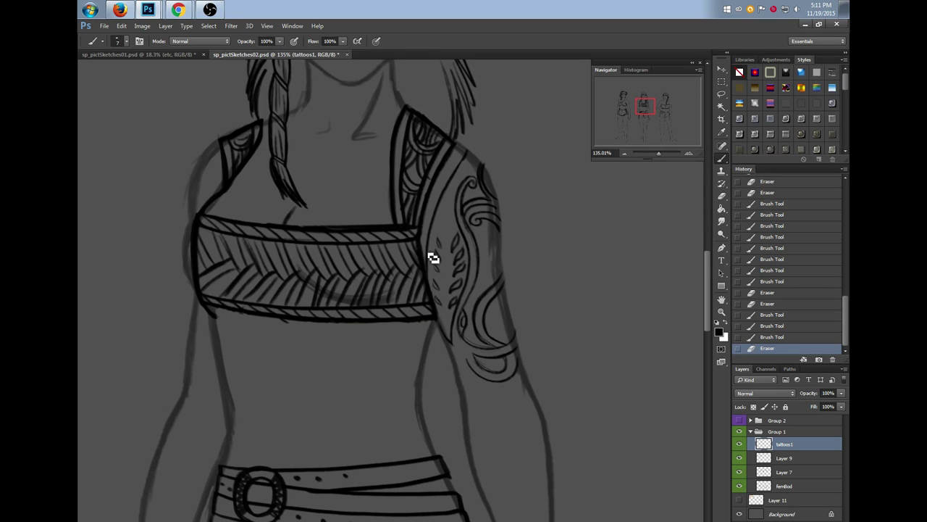
left_click_drag(465, 162, 469, 150)
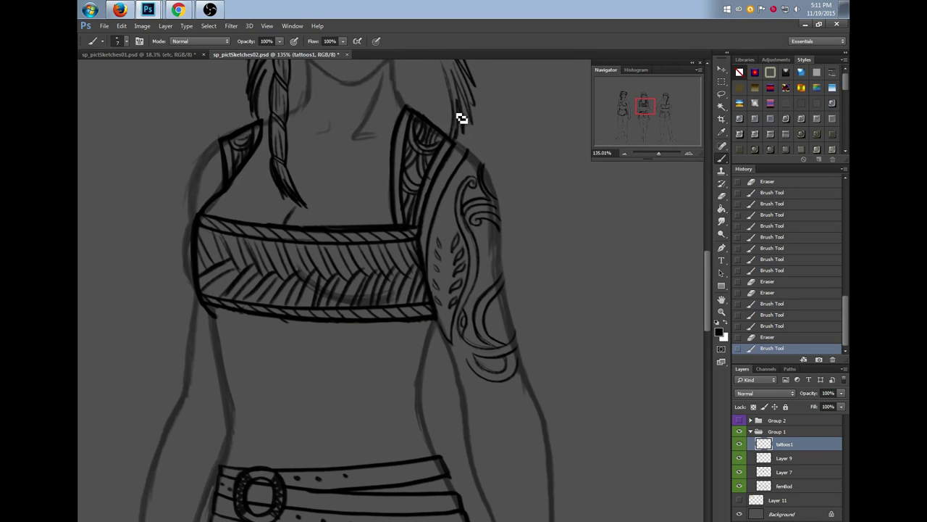
left_click(437, 285)
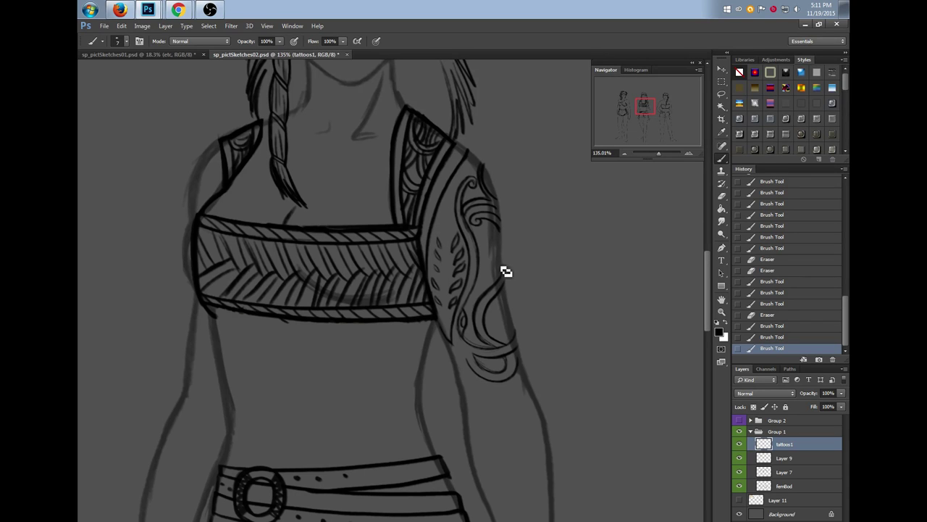
Add small ovals inside the arm tattoo's lower swirl and half-circle band, and redraw the band's outer end
scroll(708, 329, "down", 2)
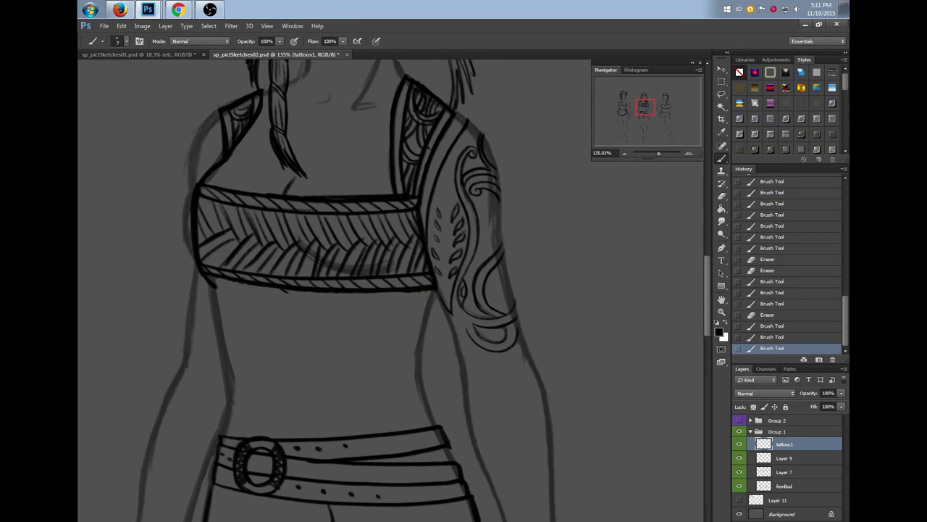
mouse_move(510, 313)
left_mouse_down()
mouse_move(497, 306)
mouse_move(509, 261)
left_mouse_up()
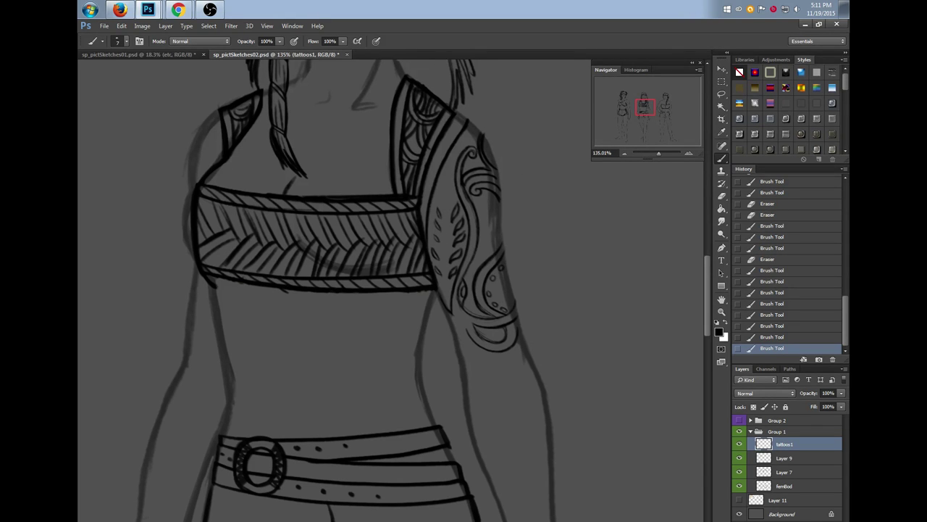
left_click(483, 332)
left_click(498, 332)
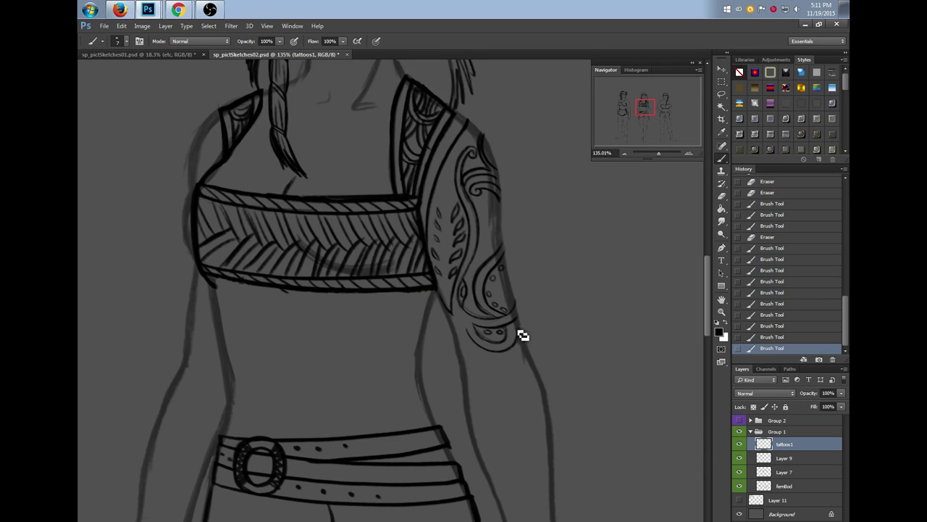
left_click_drag(518, 333, 514, 323)
left_click_drag(514, 323, 517, 338)
Darken the outer contour of the tattooed shoulder and upper arm, and add small ovals beneath the lower half-circle band
scroll(710, 319, "up", 3)
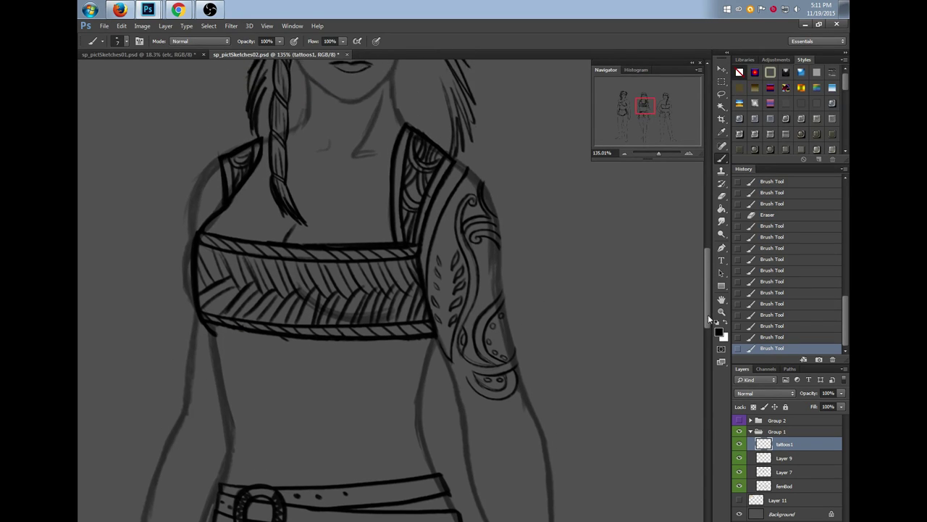
left_click(467, 187)
mouse_move(460, 168)
left_mouse_down()
mouse_move(500, 220)
mouse_move(504, 283)
mouse_move(498, 255)
left_mouse_up()
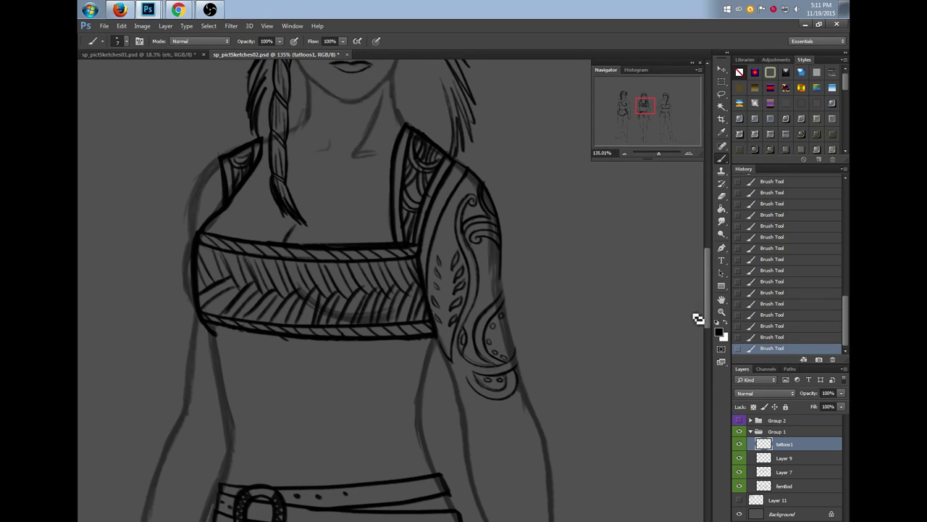
scroll(709, 313, "down", 1)
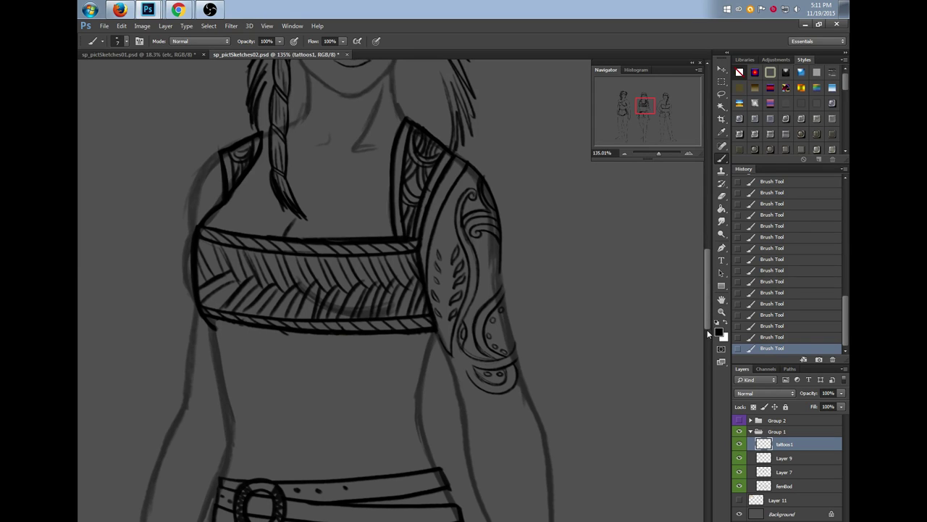
scroll(709, 319, "down", 3)
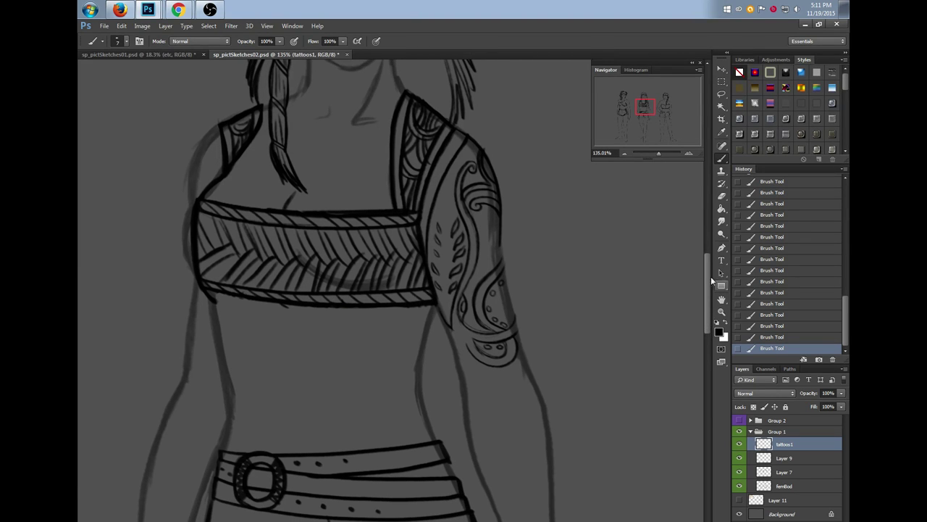
scroll(391, 290, "right", 3)
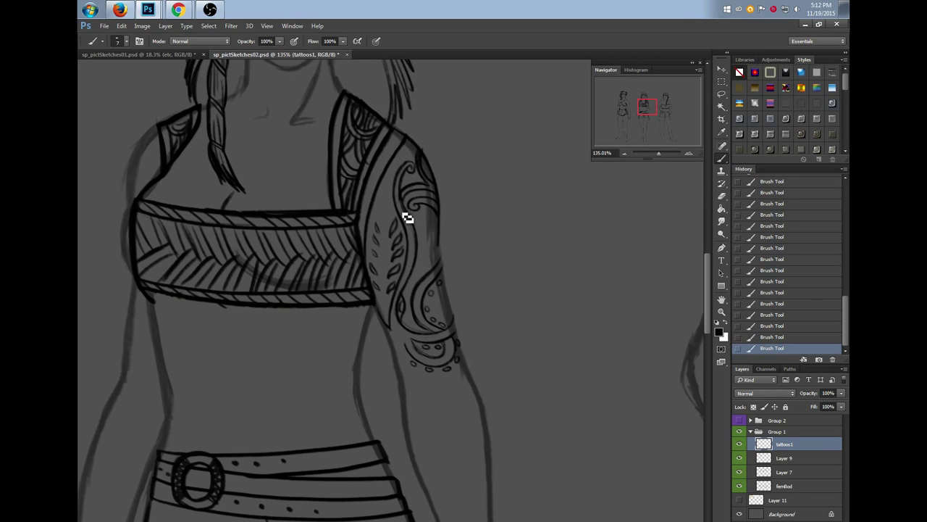
Draw a double curved line sweeping from the inner elbow across the forearm, with small ovals above its lower end
scroll(708, 319, "down", 1)
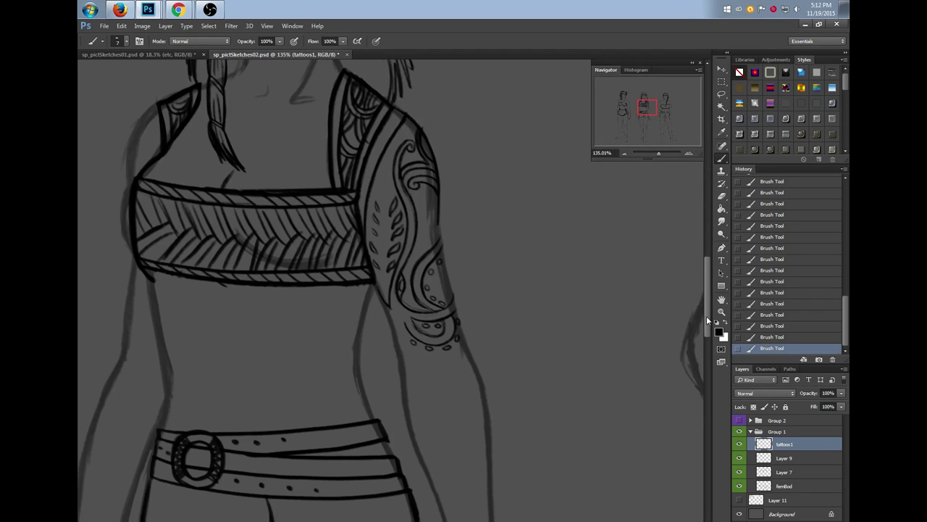
scroll(708, 318, "down", 1)
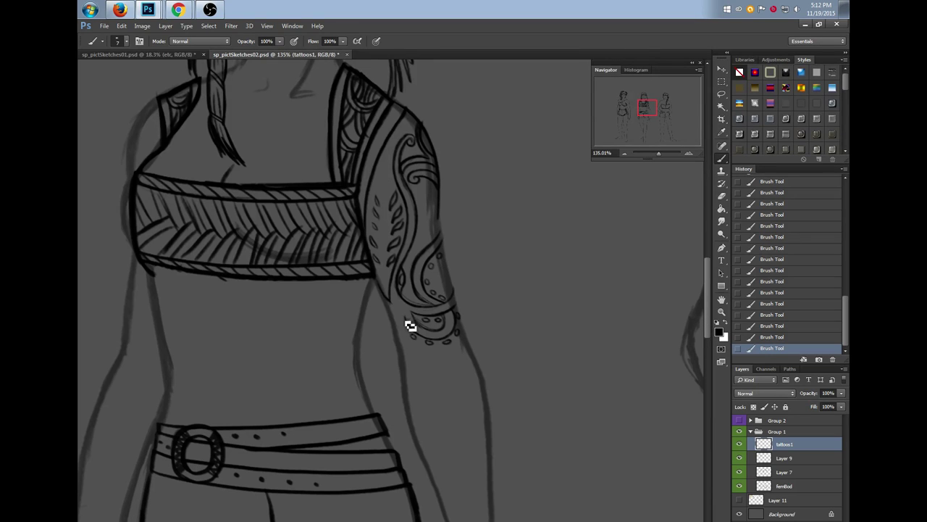
mouse_move(404, 321)
left_mouse_down()
mouse_move(432, 368)
mouse_move(488, 408)
left_mouse_up()
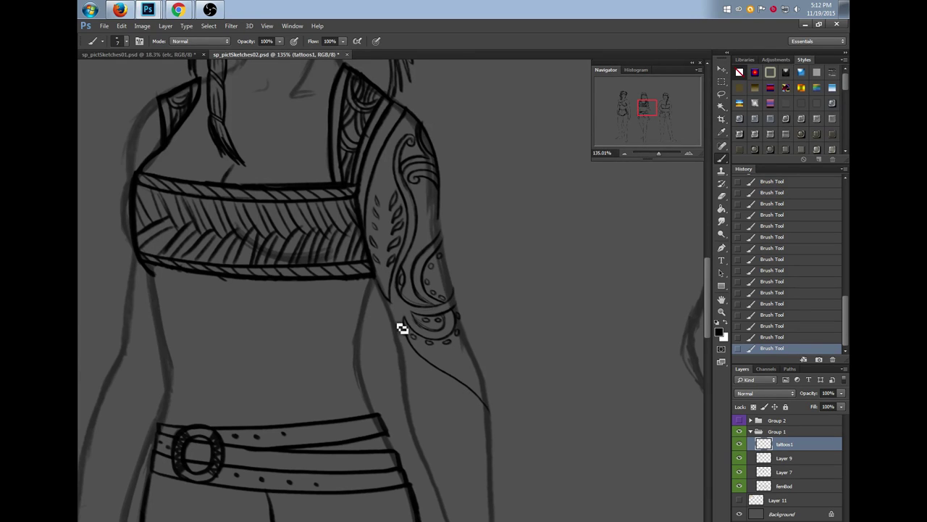
mouse_move(401, 324)
left_mouse_down()
mouse_move(421, 368)
mouse_move(492, 430)
left_mouse_up()
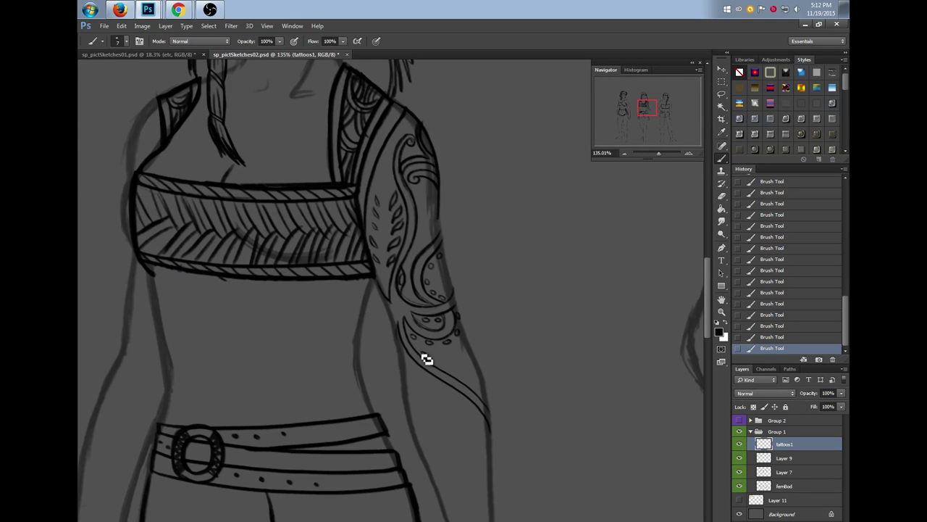
left_click(770, 338)
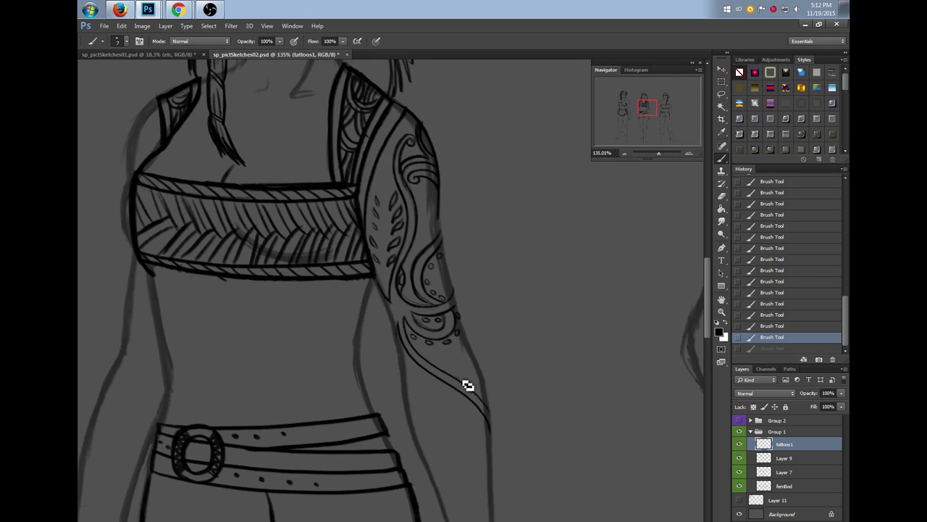
left_click_drag(456, 374, 475, 386)
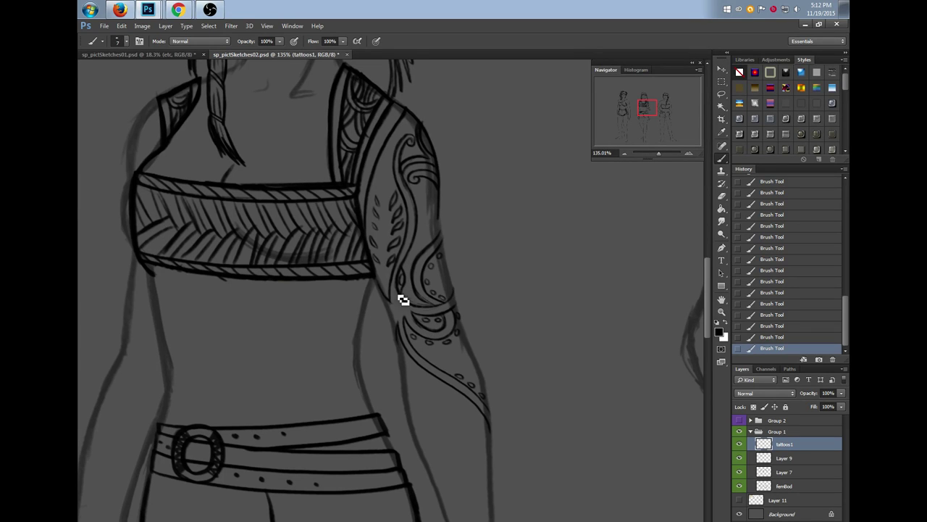
Clean up the long line beside the shoulder curl with the eraser and add more oval marks above the forearm curve
left_click_drag(709, 301, 709, 287)
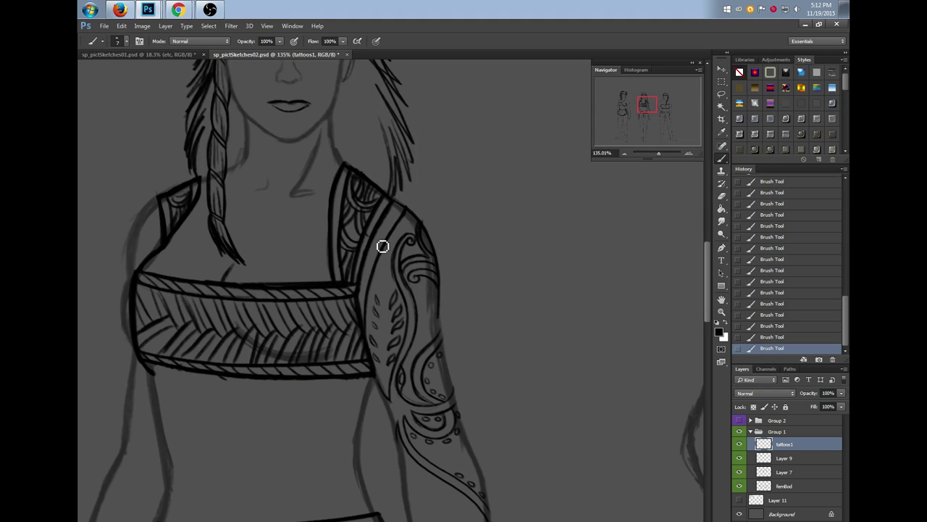
left_click_drag(399, 286, 407, 235)
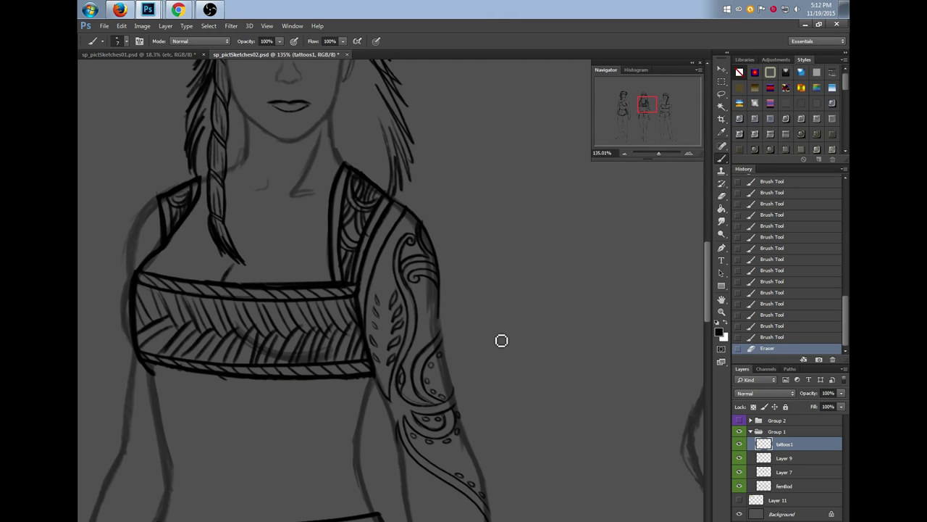
scroll(707, 296, "down", 2)
left_click(454, 427)
left_click(438, 408)
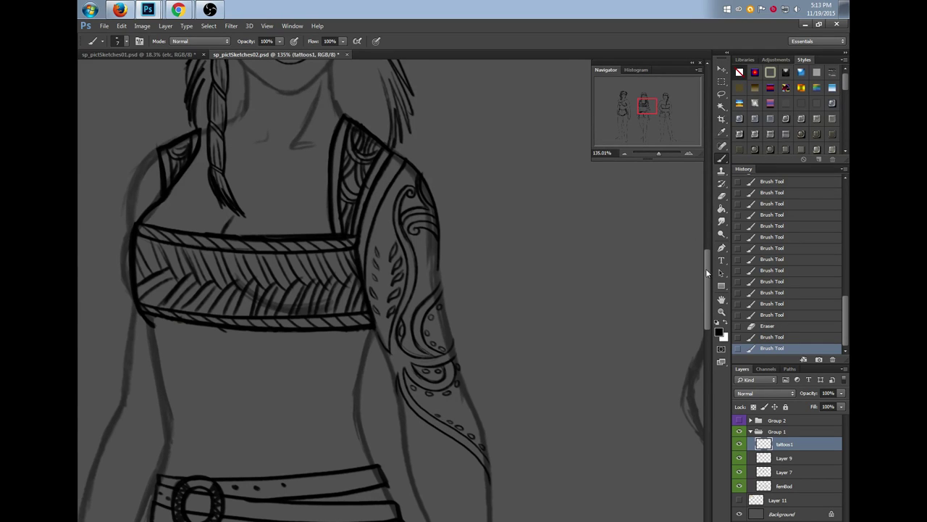
Strengthen the double forearm curve and fill in the row of ovals running along it
left_click_drag(707, 303, 707, 299)
mouse_move(403, 409)
left_mouse_down()
mouse_move(416, 436)
mouse_move(454, 470)
left_mouse_up()
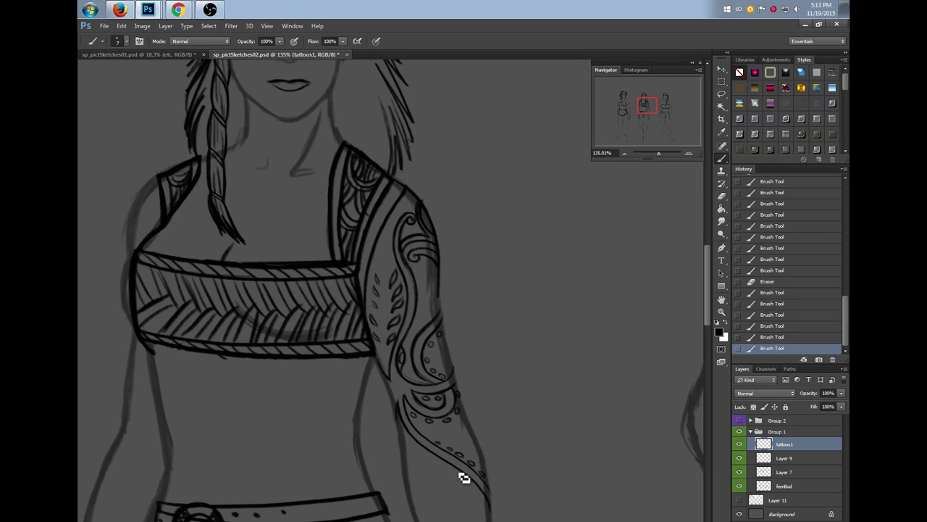
left_click(445, 445)
left_click(452, 449)
left_click(460, 454)
left_click(479, 470)
Draw over the curved line between the top's strap and the arm tattoo near the shoulder
scroll(703, 299, "up", 2)
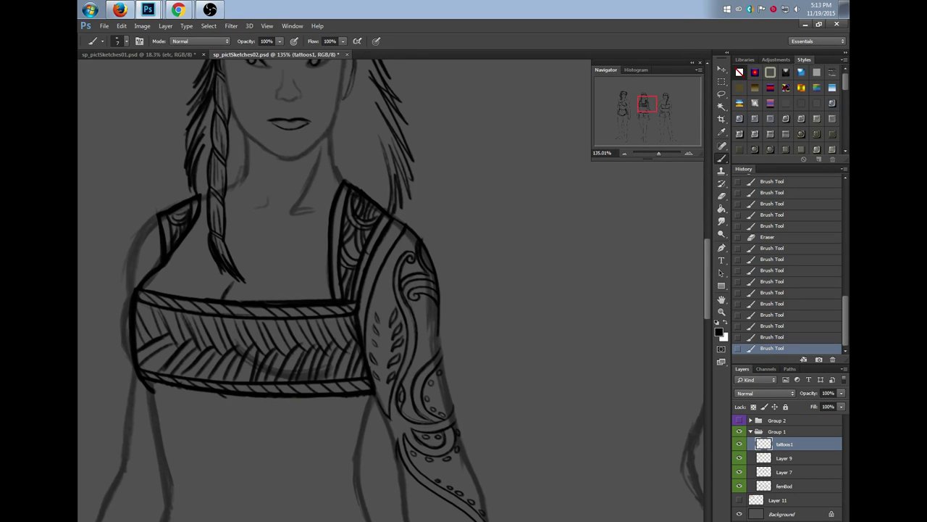
mouse_move(372, 288)
left_mouse_down()
mouse_move(404, 223)
mouse_move(377, 275)
mouse_move(364, 356)
left_mouse_up()
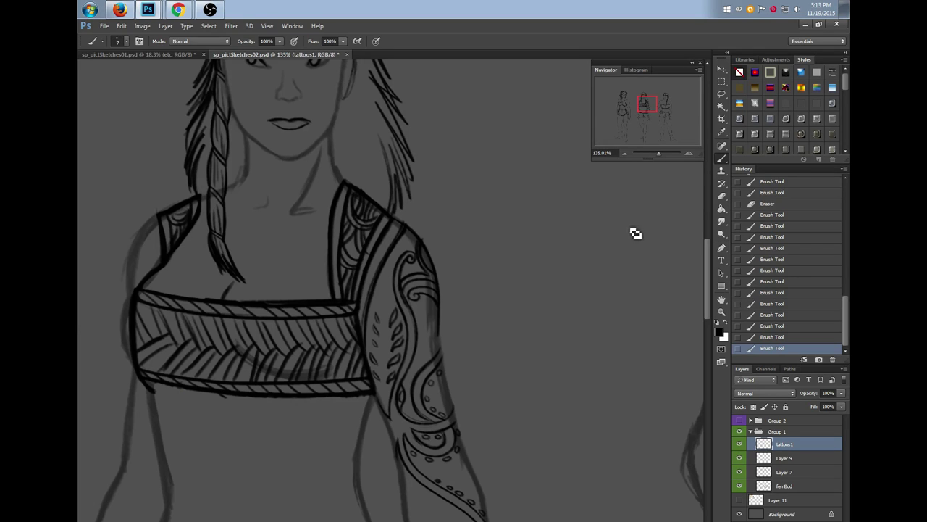
Go to the wavy-haired figure at the far left and sketch a horse's ear, face profile and muzzle on her shoulder
left_click_drag(647, 104, 624, 103)
left_click_drag(709, 289, 709, 281)
scroll(708, 279, "down", 3)
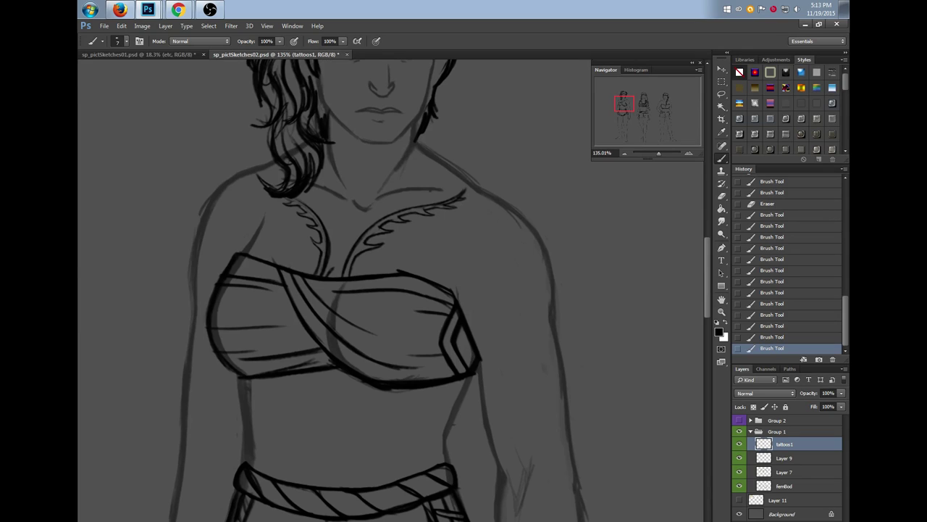
left_click(526, 281)
left_click(503, 281)
left_click_drag(513, 250, 522, 259)
left_click_drag(511, 235, 498, 267)
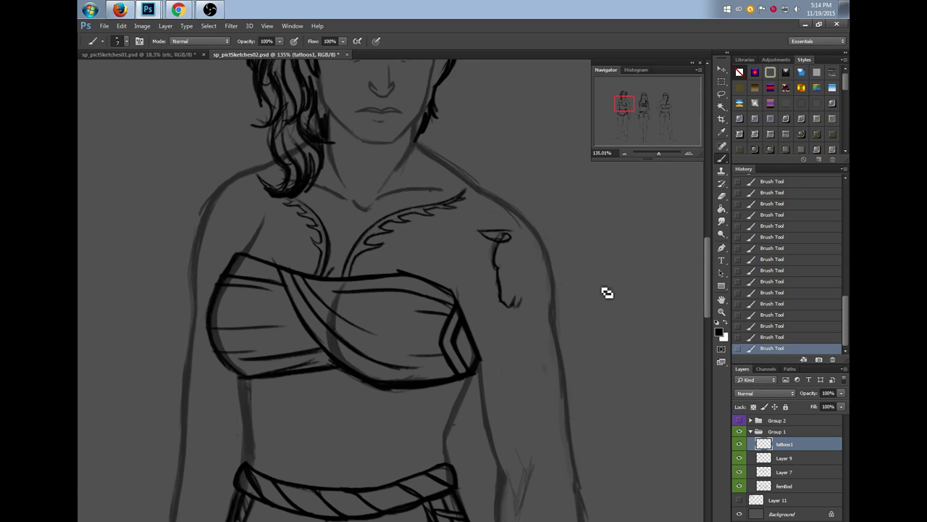
Erase the horse's ear and redraw it as a smaller pointed shape joined to the face profile
mouse_move(498, 247)
left_mouse_down()
mouse_move(519, 238)
mouse_move(479, 233)
left_mouse_up()
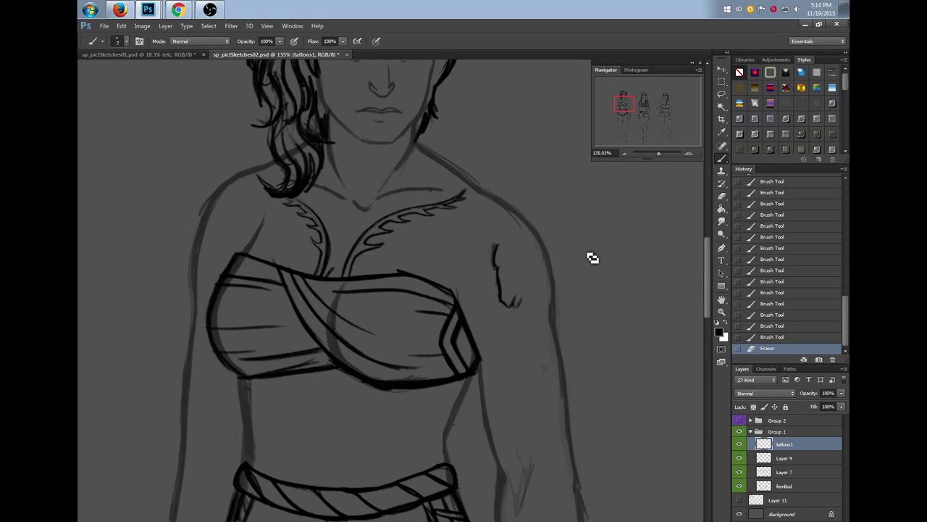
mouse_move(509, 232)
left_mouse_down()
mouse_move(484, 249)
mouse_move(510, 246)
mouse_move(483, 250)
mouse_move(509, 238)
left_mouse_up()
left_click_drag(502, 242, 510, 236)
left_click_drag(501, 242, 508, 235)
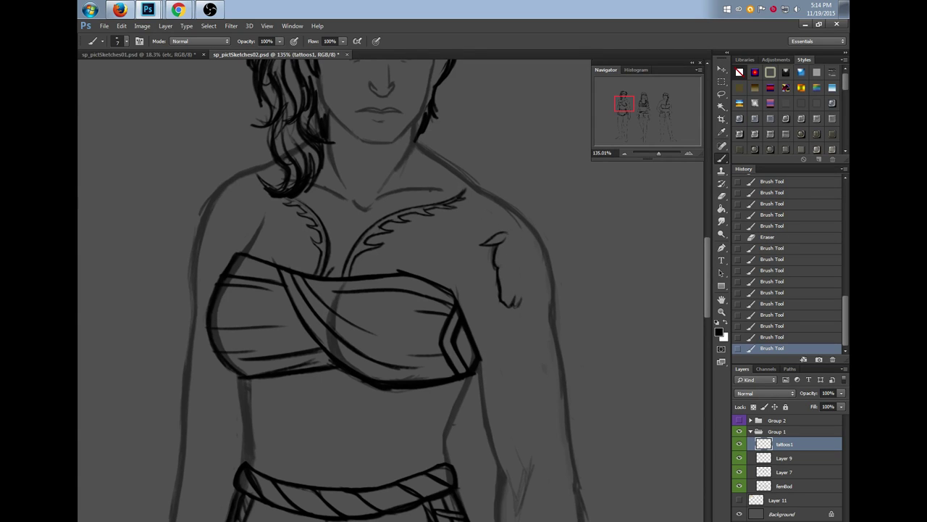
left_click_drag(507, 266, 501, 271)
left_click_drag(506, 264, 507, 268)
left_click(772, 326)
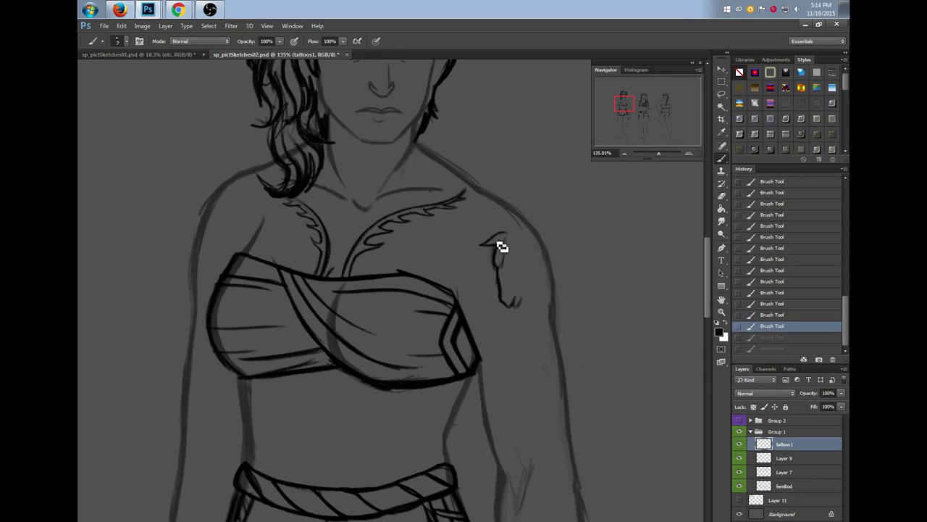
left_click(790, 293)
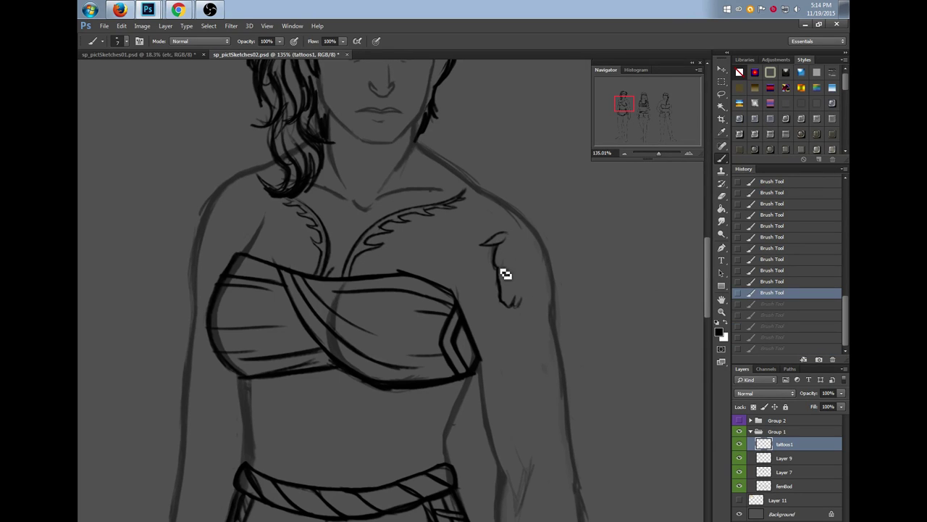
Draw the horse's crest, rounded cheek and jaw, stepping back and forth through the latest strokes to compare them
left_click_drag(503, 271, 507, 281)
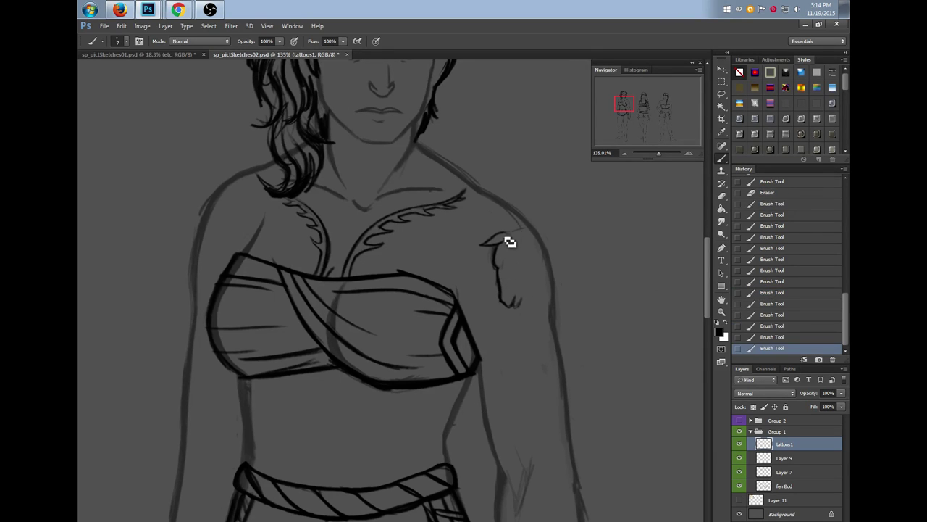
left_click_drag(502, 233, 544, 237)
left_click_drag(523, 300, 532, 277)
left_click_drag(514, 250, 547, 284)
left_click(774, 315)
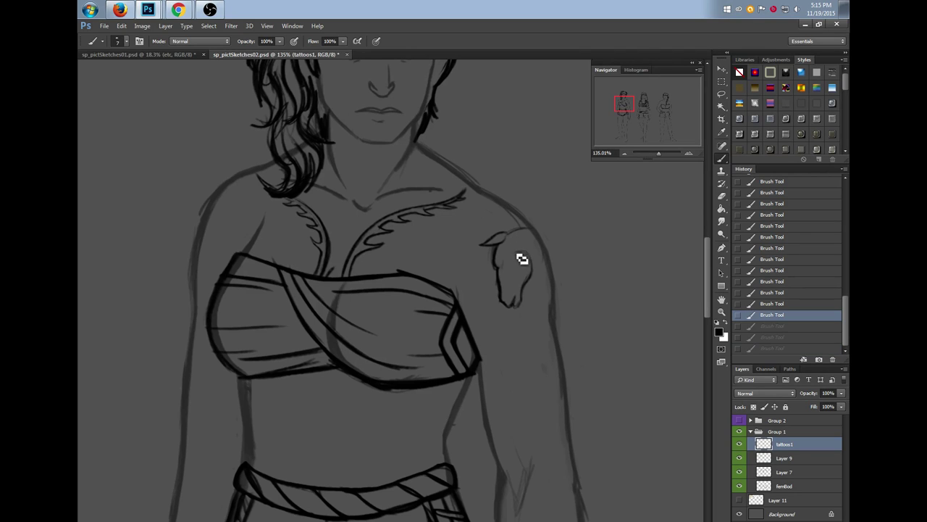
key("ctrl+shift+z")
key("ctrl+shift+z")
key("ctrl+shift+z")
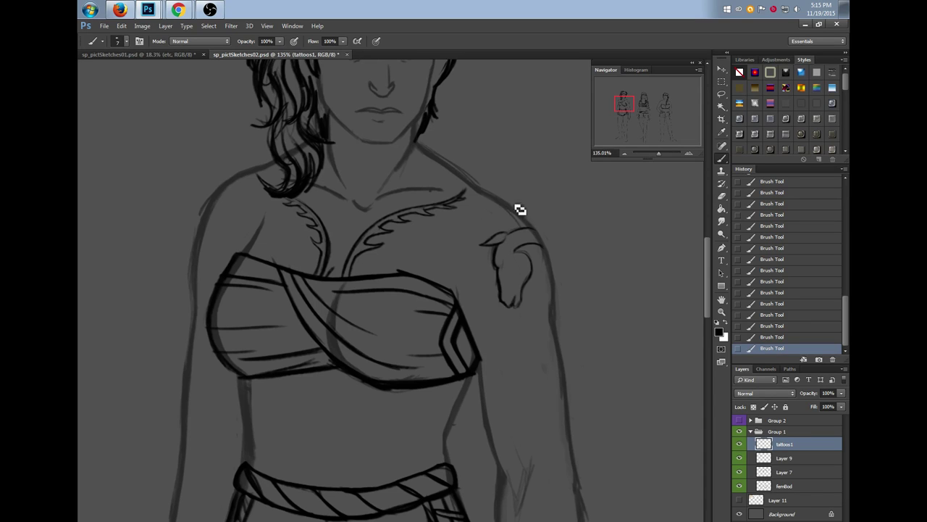
Draw a curled, striped forelock above the horse's head and clean up the lower jaw and muzzle
left_click_drag(497, 213, 503, 221)
mouse_move(501, 217)
left_mouse_down()
mouse_move(526, 232)
mouse_move(499, 207)
mouse_move(522, 224)
left_mouse_up()
left_click_drag(518, 307, 526, 304)
key("e")
left_click_drag(531, 270, 527, 280)
left_click_drag(518, 308, 526, 288)
Add the horse's eye and the inner facial line running down toward the muzzle
left_click_drag(505, 271, 505, 263)
left_click_drag(504, 264, 507, 286)
left_click_drag(506, 284, 508, 292)
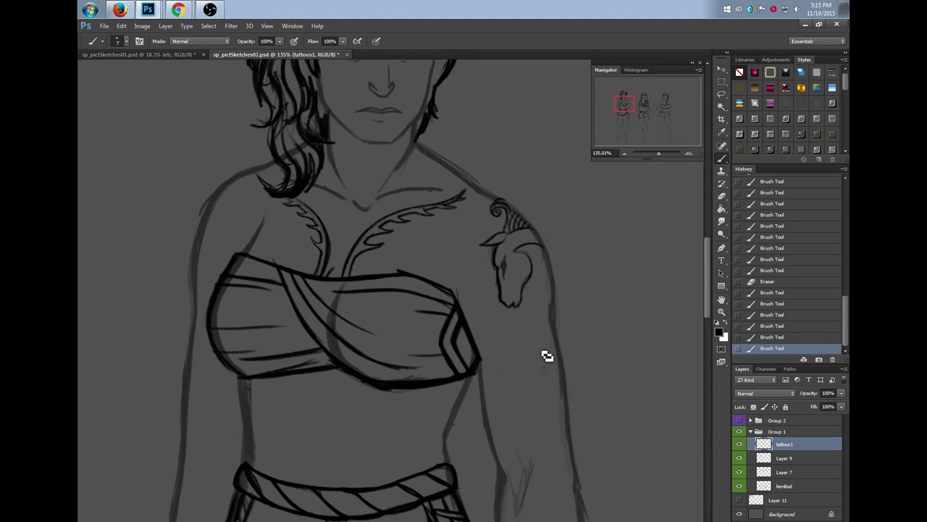
Sketch the horse's neck curving down toward the inner arm and add detail lines to the face and brow
mouse_move(528, 283)
left_mouse_down()
mouse_move(530, 308)
mouse_move(508, 334)
mouse_move(533, 290)
mouse_move(506, 344)
left_mouse_up()
mouse_move(533, 300)
left_mouse_down()
mouse_move(528, 285)
mouse_move(504, 355)
left_mouse_up()
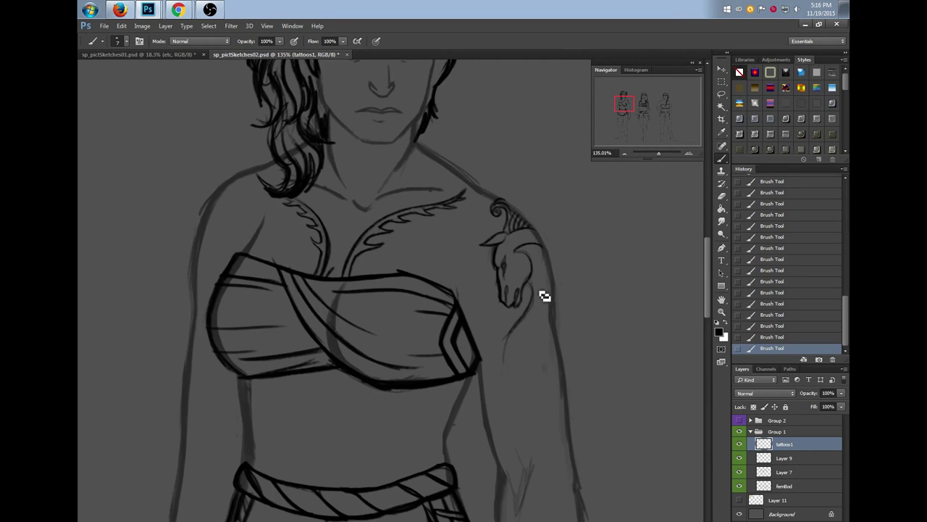
left_click_drag(512, 261, 515, 290)
left_click(499, 253)
Draw the mane behind the horse's head as a flowing strand that ends in a curl on the outer arm
mouse_move(532, 284)
left_mouse_down()
mouse_move(505, 360)
mouse_move(532, 284)
left_mouse_up()
mouse_move(517, 252)
left_mouse_down()
mouse_move(548, 262)
mouse_move(533, 316)
mouse_move(545, 326)
mouse_move(554, 297)
left_mouse_up()
left_click_drag(539, 329, 553, 302)
mouse_move(520, 259)
left_mouse_down()
mouse_move(534, 265)
mouse_move(532, 288)
left_mouse_up()
Rough in light chevrons and a curved guide line down the arm below the horse head, and revert the last strokes
scroll(708, 277, "down", 1)
scroll(708, 277, "down", 2)
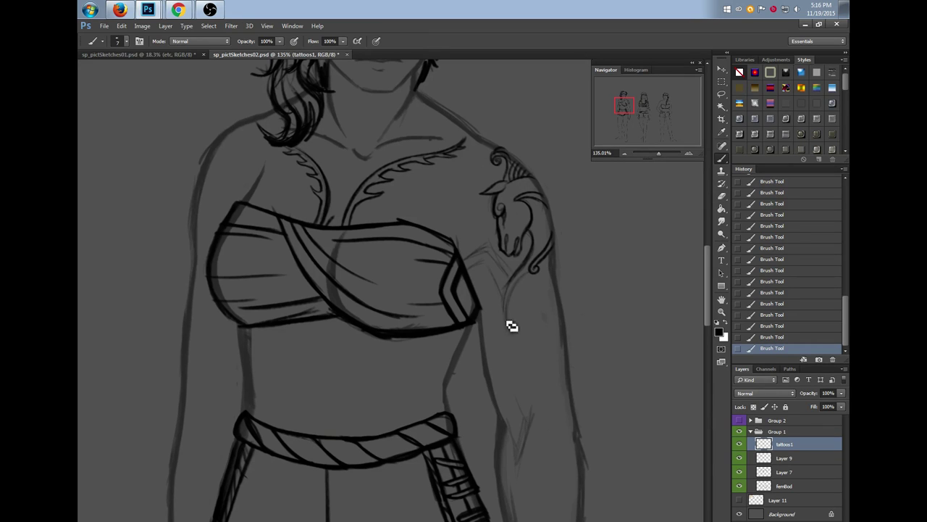
mouse_move(494, 308)
left_mouse_down()
mouse_move(528, 329)
mouse_move(486, 319)
left_mouse_up()
left_click_drag(707, 295, 706, 290)
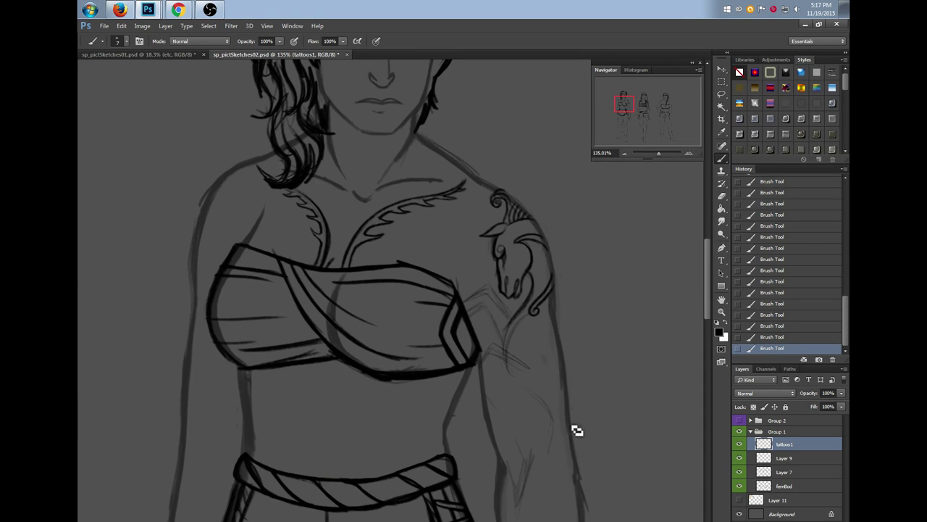
scroll(706, 306, "down", 2)
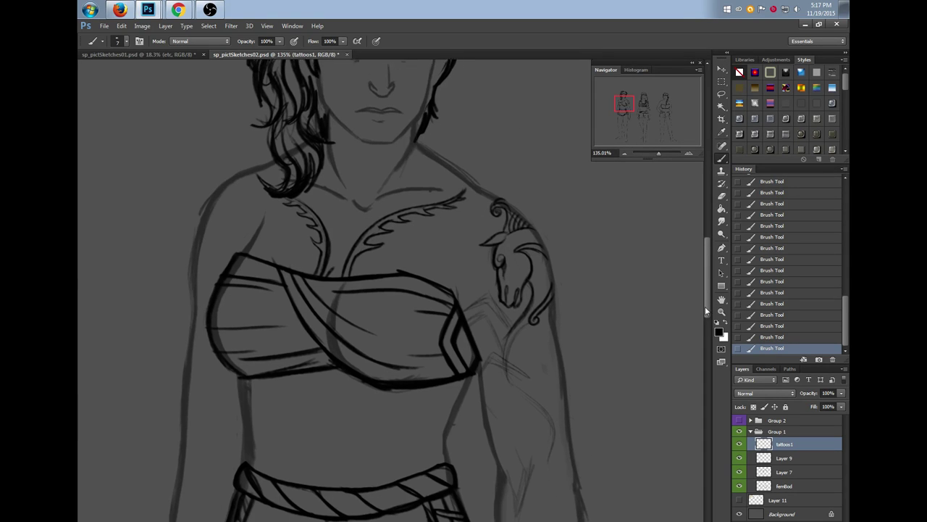
left_click(768, 271)
key("ctrl+z")
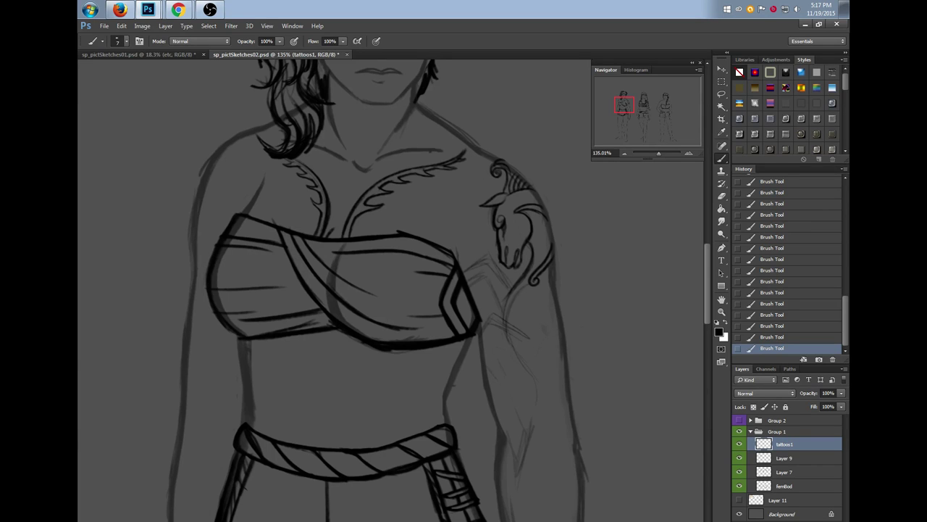
Select the horse-head tattoo and rough arm guides on tattoos1 and scale them down to about 84%
key("l")
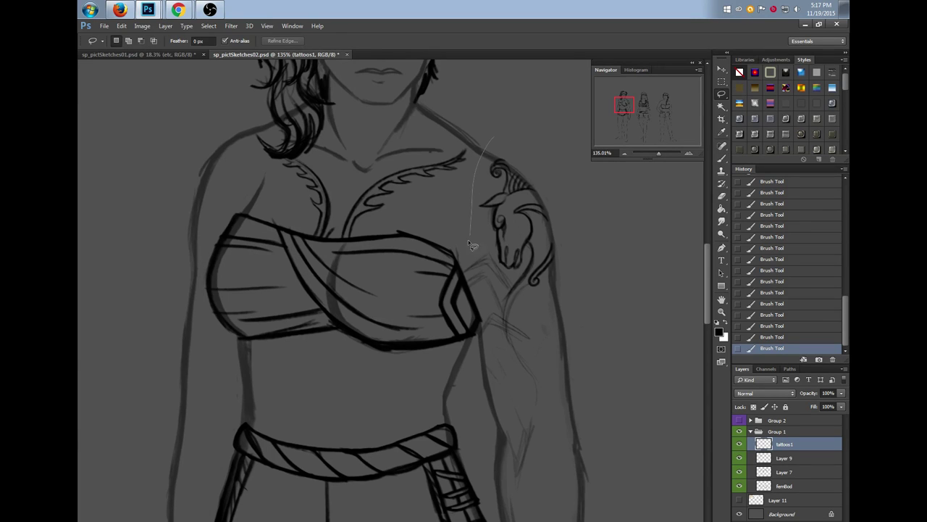
mouse_move(479, 366)
left_mouse_down()
mouse_move(570, 234)
mouse_move(498, 142)
left_mouse_up()
key("ctrl+t")
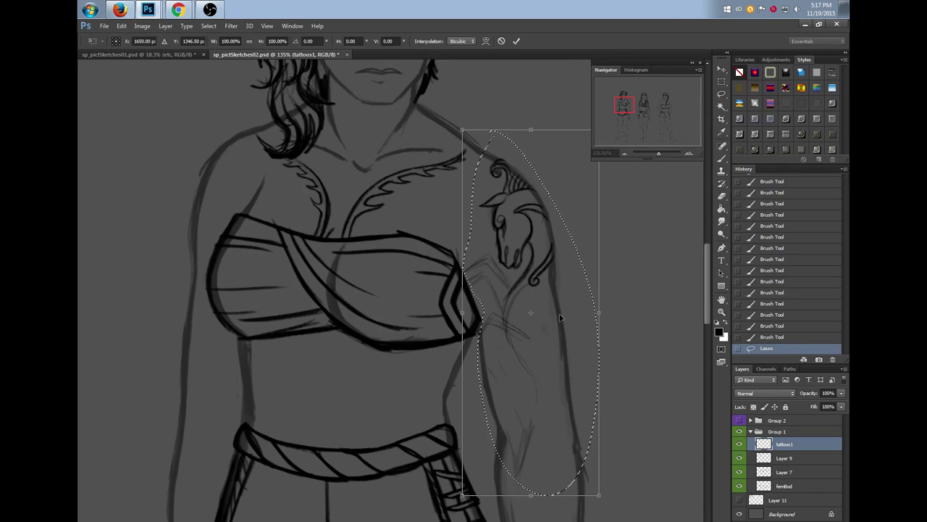
left_click_drag(465, 495, 470, 473)
left_click_drag(598, 474, 586, 437)
Reposition the scaled horse tattoo on the upper arm with small nudges right and down, apply the transform and deselect
left_click_drag(534, 205, 534, 219)
key("Return")
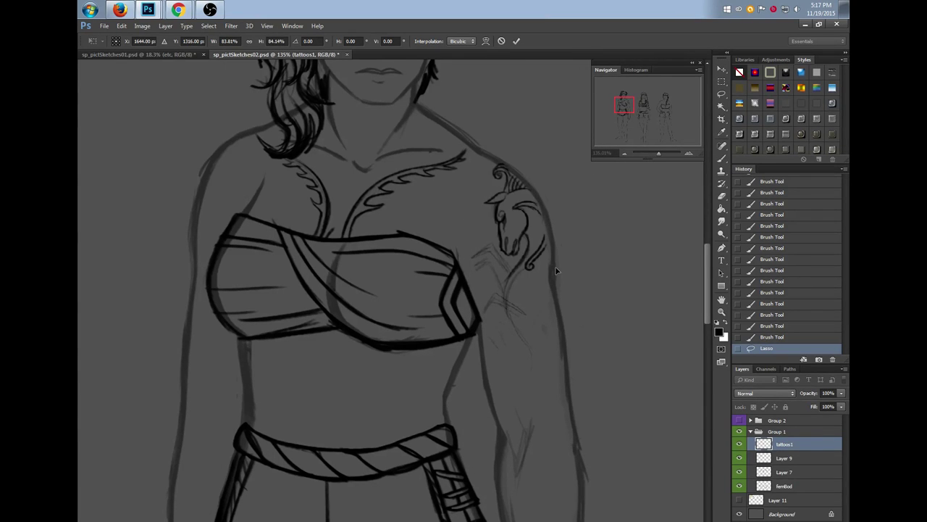
key("Right")
key("Down")
key("Right")
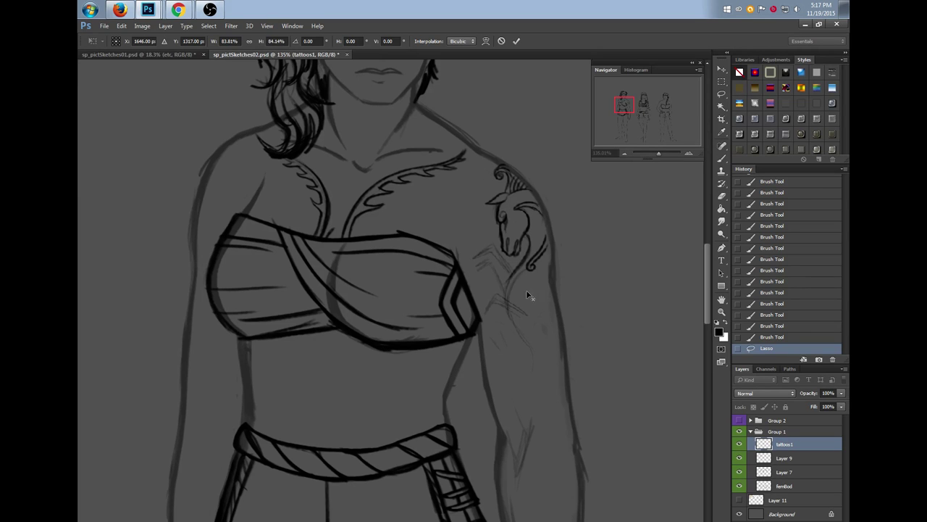
key("Return")
key("b")
key("ctrl+d")
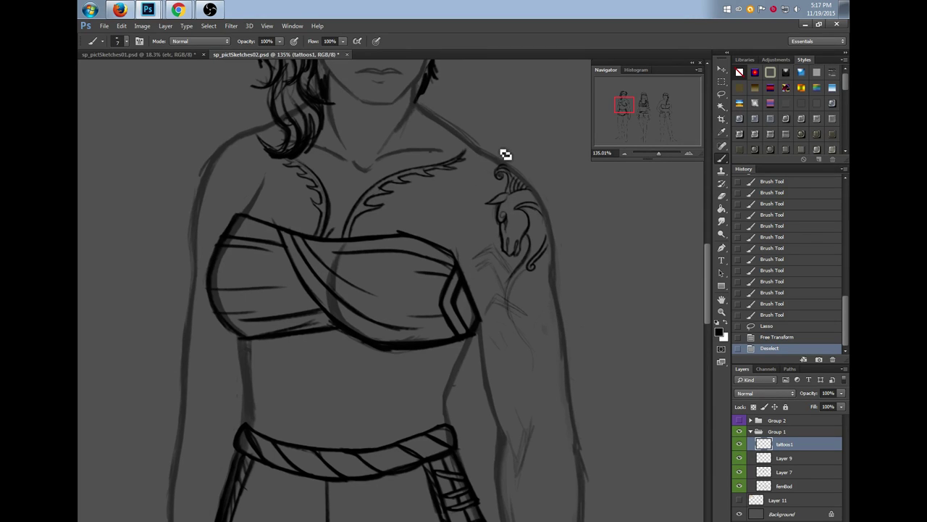
Erase the upper rough chevron lines on the inner arm beside the horse's neck
key("e")
left_click(505, 277)
left_click(506, 281)
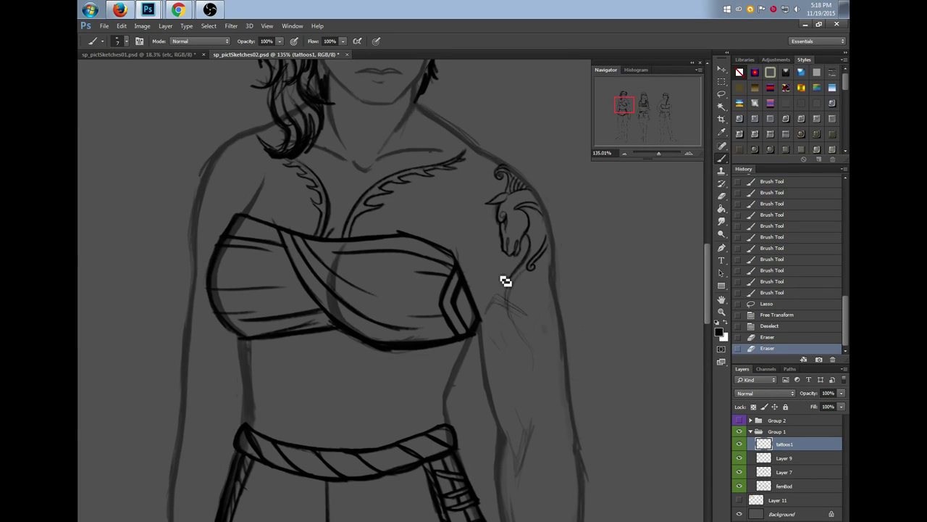
Sketch a faint peaked line from the base of the horse's neck across the armpit, with short strokes on the inner upper arm
left_click_drag(497, 298, 483, 318)
left_click_drag(496, 297, 480, 320)
left_click(493, 360)
mouse_move(518, 285)
left_mouse_down()
mouse_move(510, 307)
mouse_move(494, 263)
left_mouse_up()
left_click(511, 306)
mouse_move(494, 263)
left_mouse_down()
mouse_move(477, 278)
mouse_move(498, 268)
mouse_move(510, 293)
mouse_move(485, 275)
mouse_move(473, 286)
mouse_move(499, 268)
mouse_move(513, 298)
mouse_move(480, 294)
mouse_move(504, 286)
left_mouse_up()
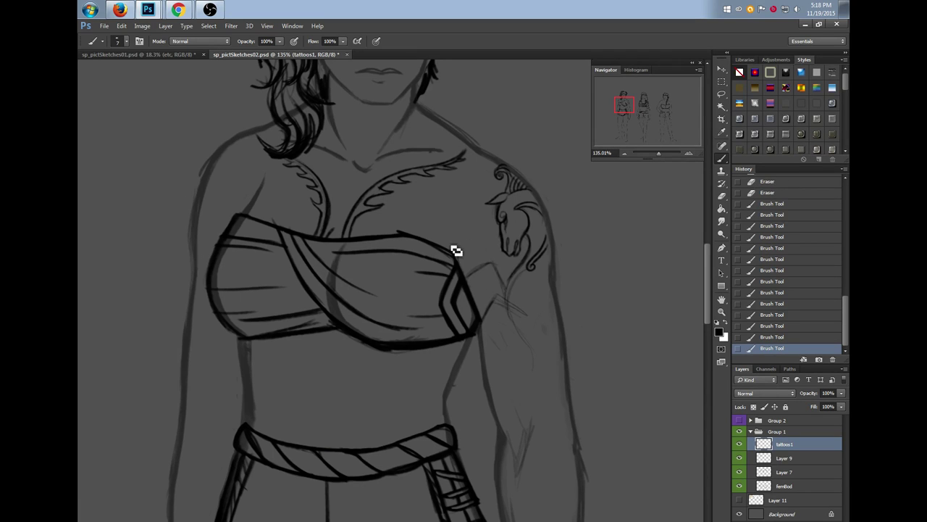
Rough in a curved foreleg reaching over the chest wrap's edge and a bent, pointed foreleg on the inner upper arm
mouse_move(495, 255)
left_mouse_down()
mouse_move(446, 245)
mouse_move(488, 269)
mouse_move(504, 311)
mouse_move(484, 261)
mouse_move(496, 282)
left_mouse_up()
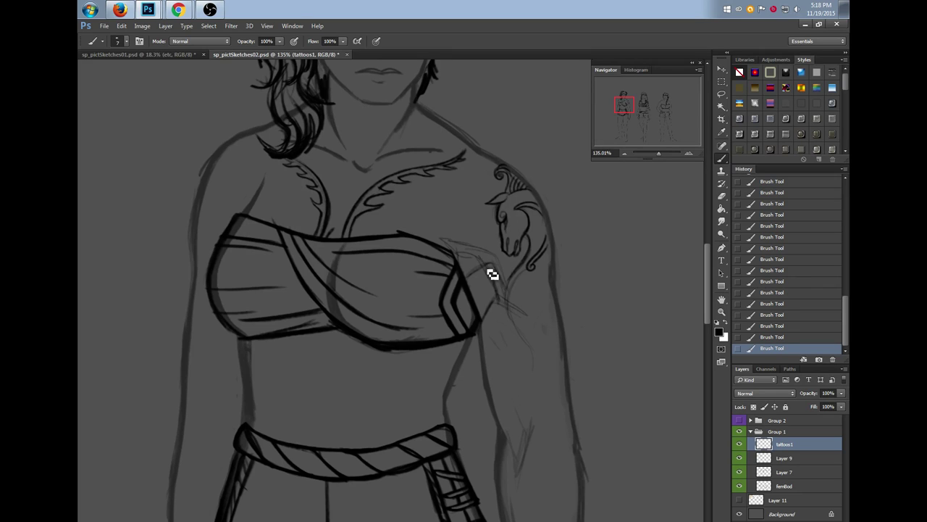
mouse_move(452, 247)
left_mouse_down()
mouse_move(498, 259)
mouse_move(510, 294)
left_mouse_up()
mouse_move(487, 335)
left_mouse_down()
mouse_move(515, 392)
mouse_move(519, 368)
mouse_move(499, 332)
mouse_move(522, 338)
mouse_move(507, 324)
mouse_move(517, 362)
left_mouse_up()
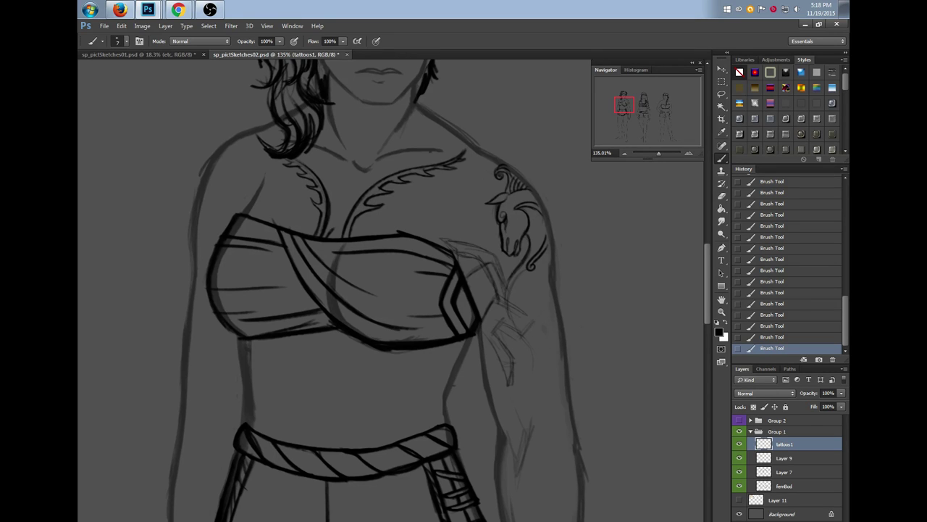
Erase stray guide lines around the forelegs and sketch a new long line down the middle of the upper arm
left_click_drag(657, 154, 656, 154)
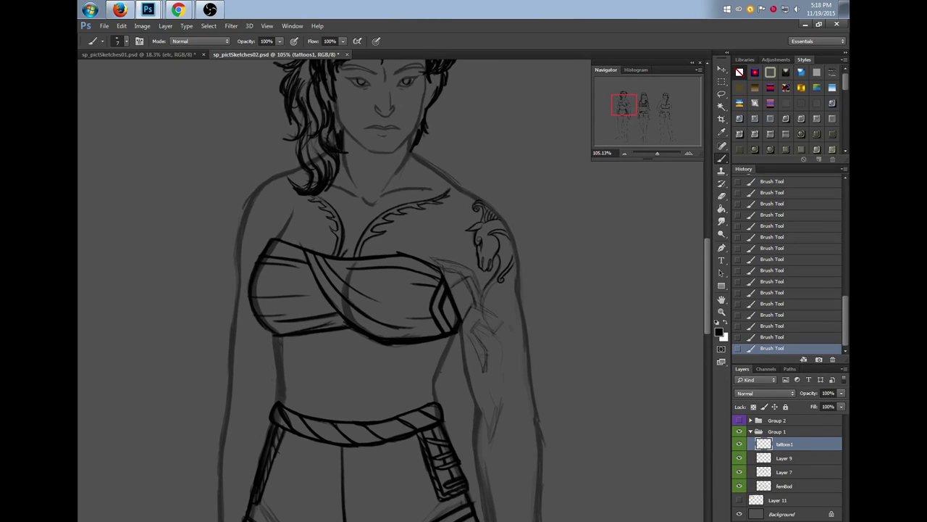
scroll(391, 290, "right", 2)
scroll(391, 290, "left", 1)
left_click_drag(707, 298, 708, 309)
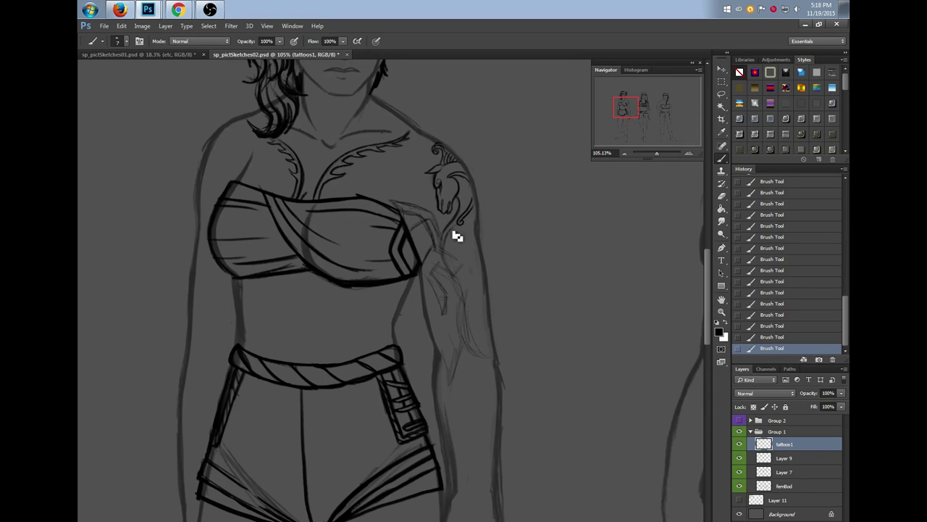
key("e")
mouse_move(414, 230)
left_mouse_down()
mouse_move(433, 238)
mouse_move(431, 220)
mouse_move(466, 306)
left_mouse_up()
left_click(466, 310)
left_click_drag(465, 177, 465, 281)
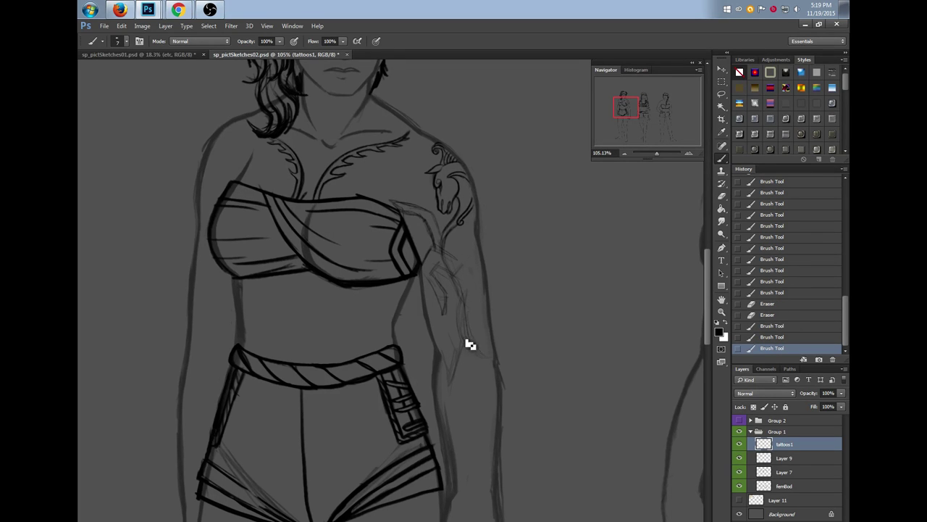
Sketch crossing guide strokes from the middle of the upper arm down to the inner elbow
left_click_drag(481, 318, 452, 381)
left_click_drag(453, 281, 466, 343)
left_click_drag(490, 312, 460, 368)
left_click_drag(465, 358, 455, 389)
mouse_move(465, 366)
left_mouse_down()
mouse_move(441, 412)
mouse_move(457, 381)
left_mouse_up()
left_click_drag(467, 359, 465, 374)
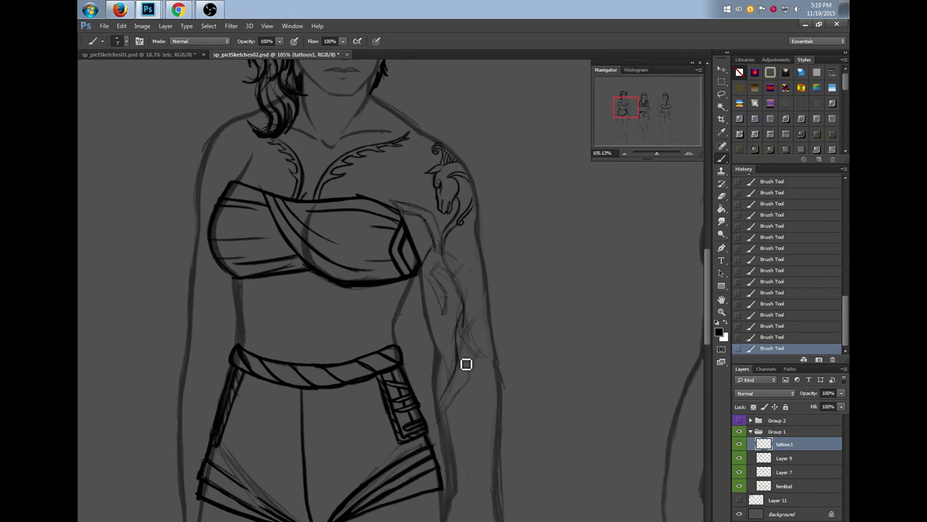
Erase the overlapping strokes above the elbow and sketch a rounded peak at the outer elbow
key("e")
left_click(491, 299)
left_click_drag(480, 354, 497, 369)
left_click_drag(494, 368, 498, 380)
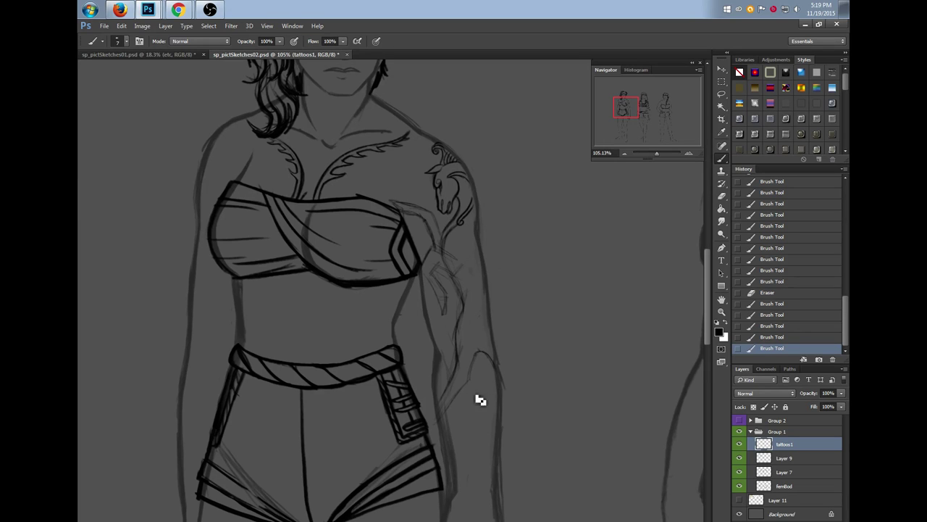
Sketch tapering lines from the elbow onto the forearm, erase the small loop at the outer elbow and close the pointed forearm shape
mouse_move(448, 408)
left_mouse_down()
mouse_move(464, 385)
mouse_move(451, 377)
left_mouse_up()
left_click_drag(451, 377, 459, 361)
left_click_drag(433, 405, 457, 368)
left_click_drag(472, 310, 496, 371)
mouse_move(489, 363)
left_mouse_down()
mouse_move(463, 294)
mouse_move(476, 317)
mouse_move(476, 302)
mouse_move(491, 371)
mouse_move(484, 421)
mouse_move(491, 369)
mouse_move(479, 435)
left_mouse_up()
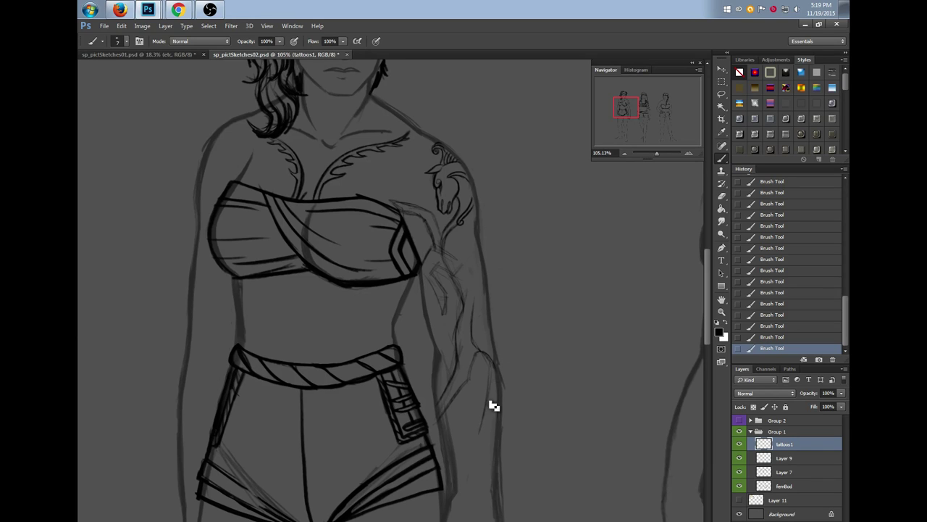
mouse_move(478, 353)
left_mouse_down()
mouse_move(489, 369)
mouse_move(474, 324)
left_mouse_up()
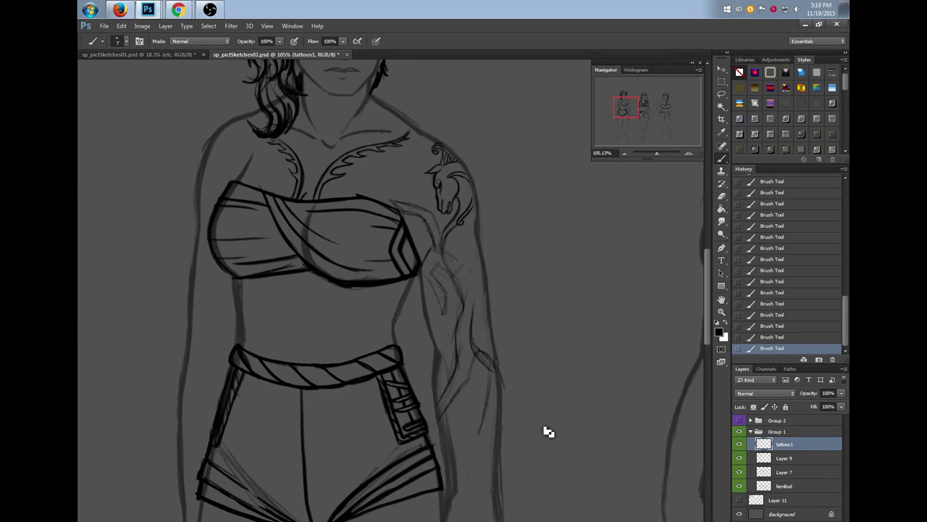
mouse_move(479, 331)
left_mouse_down()
mouse_move(480, 350)
mouse_move(503, 374)
left_mouse_up()
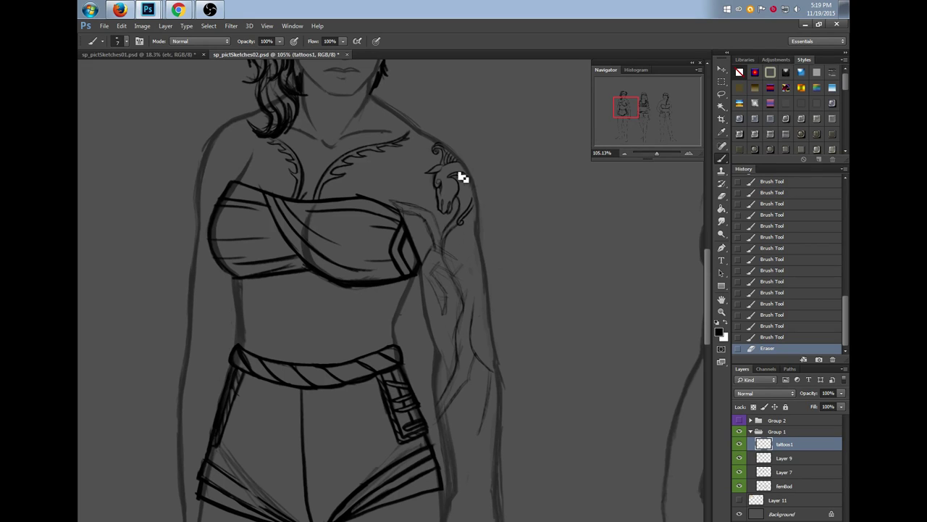
mouse_move(479, 436)
left_mouse_down()
mouse_move(492, 437)
mouse_move(506, 409)
left_mouse_up()
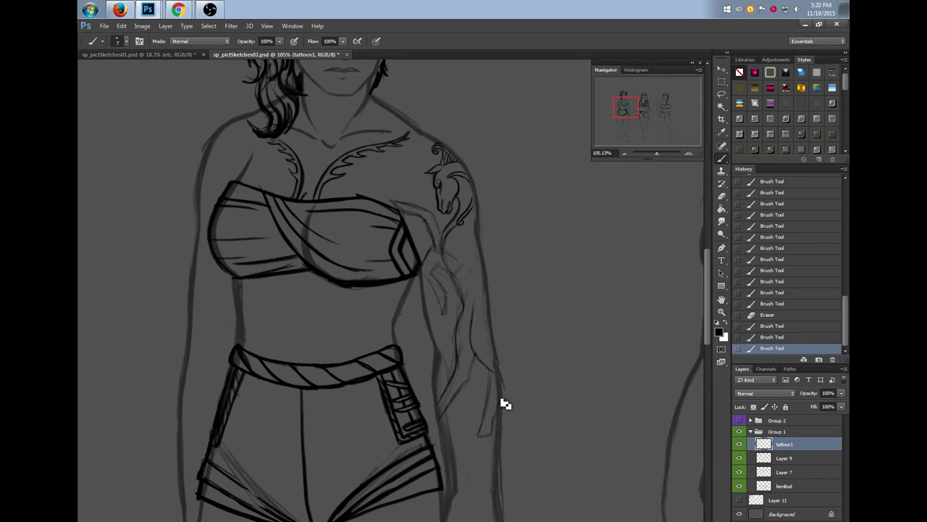
Reinforce the line down the upper arm, add a stroke below the horse's mane and draw a small curl beside the bent foreleg
left_click_drag(464, 300, 459, 323)
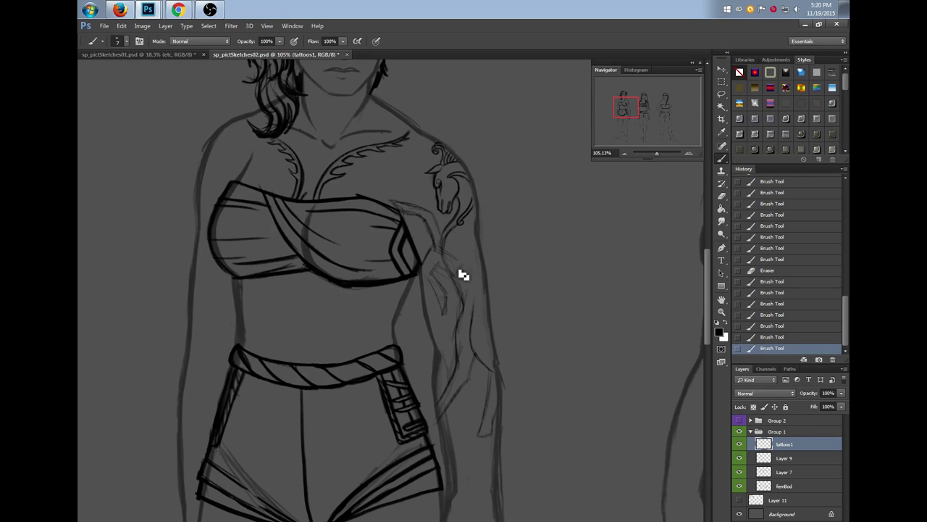
mouse_move(484, 217)
left_mouse_down()
mouse_move(454, 263)
mouse_move(459, 246)
left_mouse_up()
mouse_move(449, 260)
left_mouse_down()
mouse_move(477, 239)
mouse_move(480, 267)
left_mouse_up()
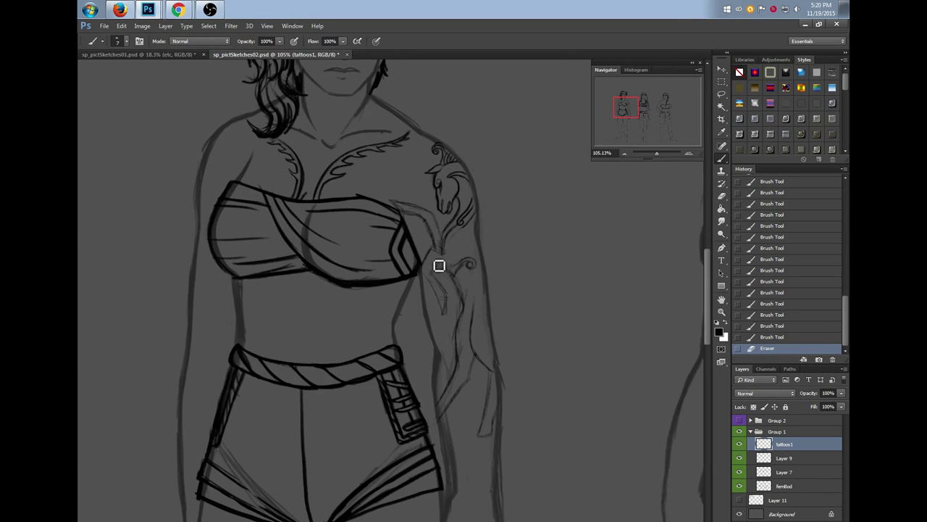
Clean up the joint below the horse's neck and redraw the bent foreleg's contour into the line down the arm
mouse_move(457, 277)
left_mouse_down()
mouse_move(438, 260)
mouse_move(467, 223)
mouse_move(460, 230)
left_mouse_up()
mouse_move(452, 240)
left_mouse_down()
mouse_move(460, 232)
mouse_move(458, 275)
mouse_move(435, 265)
left_mouse_up()
left_click_drag(454, 268, 436, 277)
left_click_drag(436, 277, 463, 297)
left_click_drag(463, 297, 454, 339)
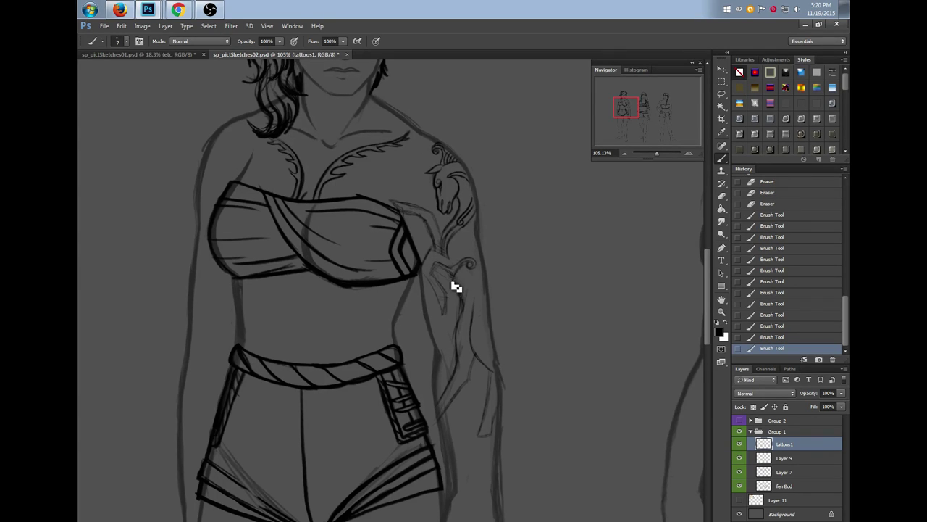
Sketch a tapering tail curve from the bent foreleg to the outer elbow and clear the rough forearm lines
left_click_drag(460, 285, 471, 356)
left_click_drag(465, 302, 498, 380)
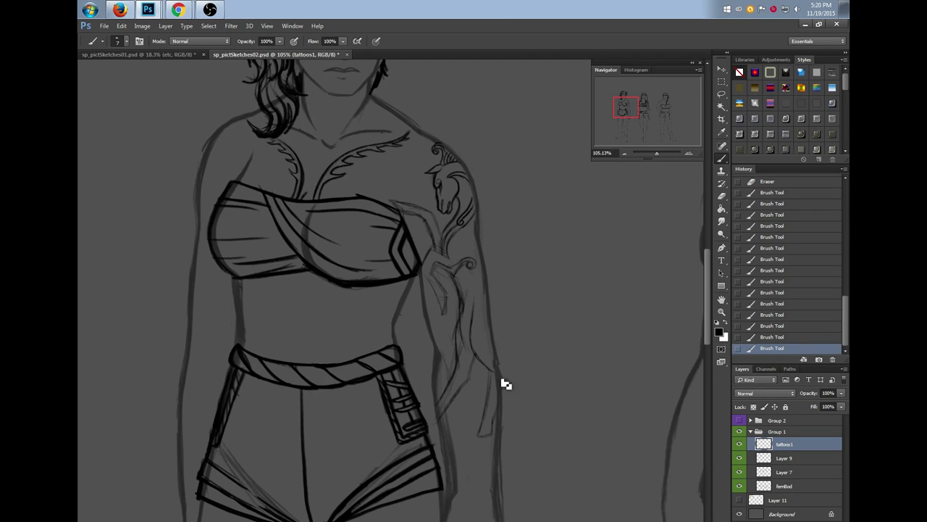
left_click_drag(464, 321, 488, 375)
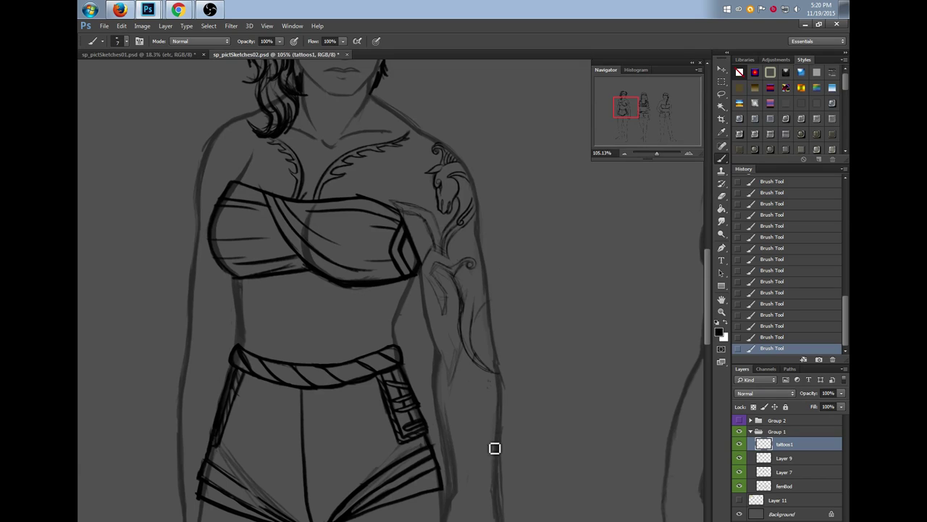
Erase the doubled tail strokes and redraw the tail as a single clean curve ending at the outer elbow
left_click_drag(491, 368, 468, 296)
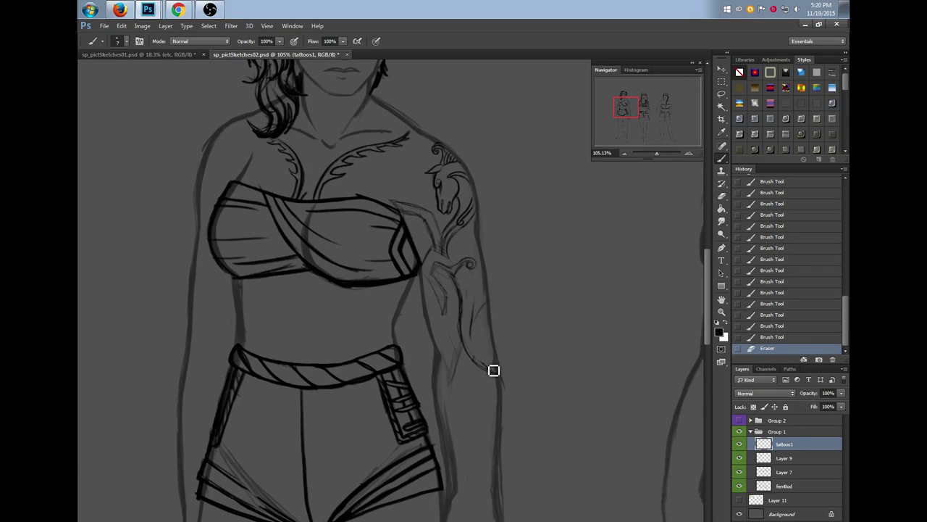
mouse_move(478, 359)
left_mouse_down()
mouse_move(486, 302)
mouse_move(478, 316)
mouse_move(466, 287)
mouse_move(517, 372)
left_mouse_up()
left_click_drag(461, 280, 529, 374)
left_click_drag(454, 279, 478, 356)
left_click_drag(463, 319, 495, 361)
left_click_drag(468, 344, 497, 366)
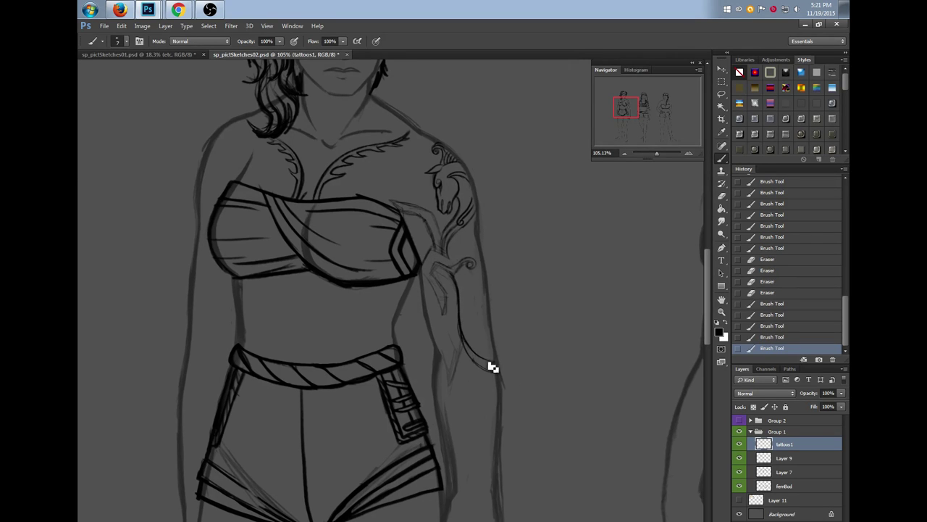
mouse_move(459, 294)
left_mouse_down()
mouse_move(476, 363)
mouse_move(501, 381)
mouse_move(487, 376)
left_mouse_up()
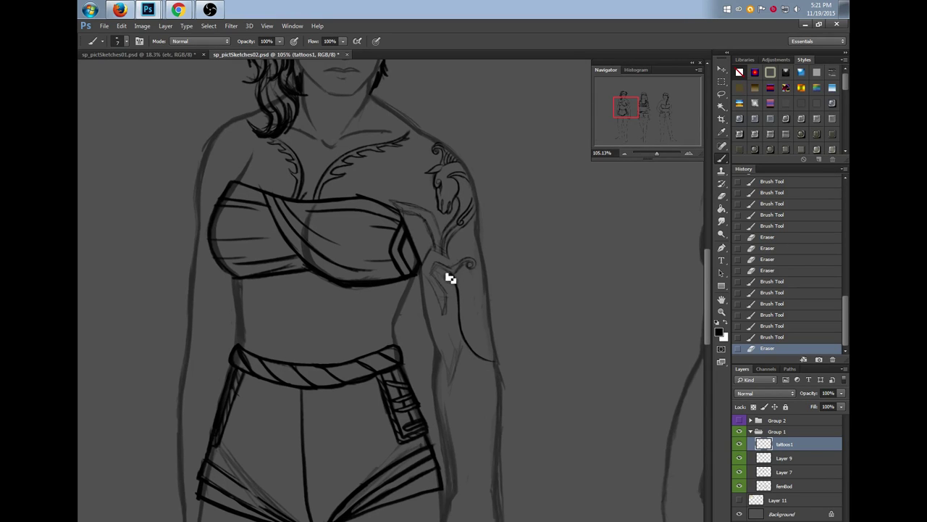
Darken the bent foreleg's outline on the inner upper arm and shape its rounded lower end
left_click_drag(449, 275, 459, 286)
mouse_move(454, 277)
left_mouse_down()
mouse_move(465, 278)
mouse_move(455, 276)
left_mouse_up()
mouse_move(454, 277)
left_mouse_down()
mouse_move(438, 262)
mouse_move(432, 273)
mouse_move(448, 296)
mouse_move(421, 254)
mouse_move(433, 247)
mouse_move(423, 268)
mouse_move(429, 286)
mouse_move(422, 274)
mouse_move(440, 303)
left_mouse_up()
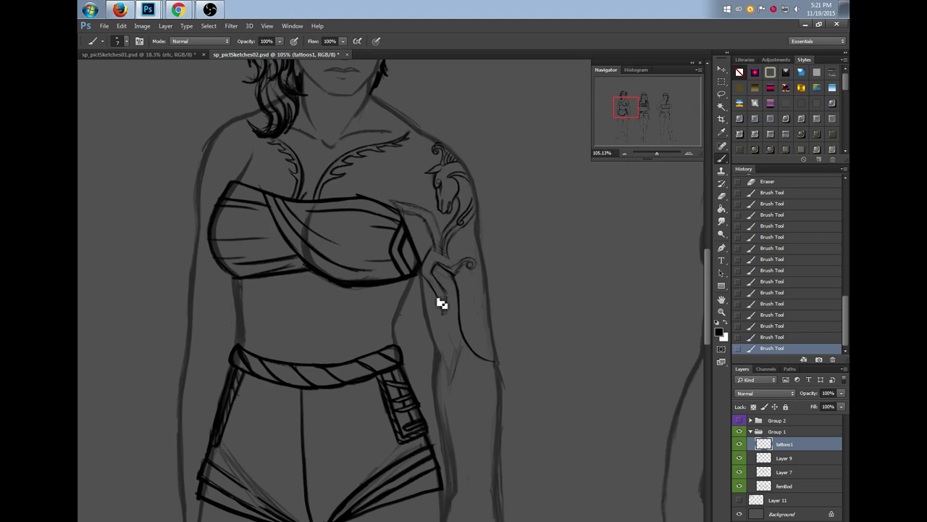
left_click_drag(438, 281, 441, 296)
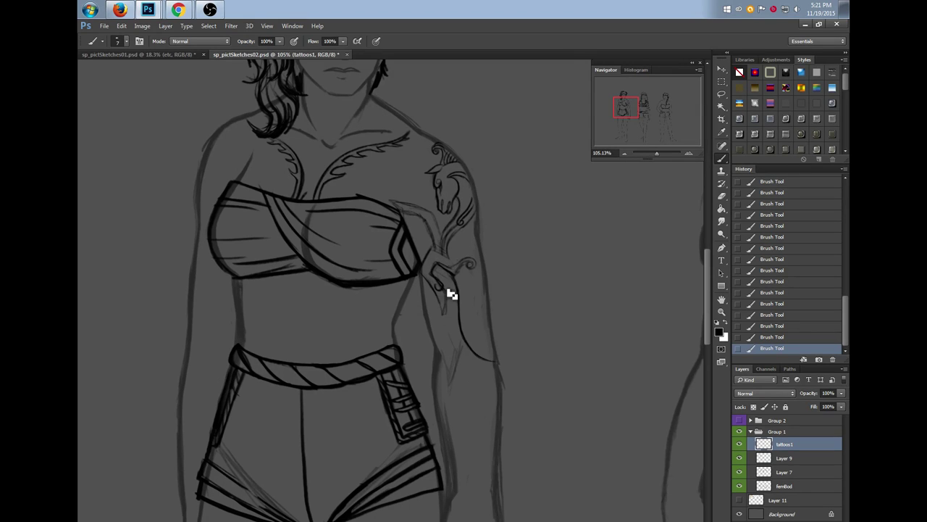
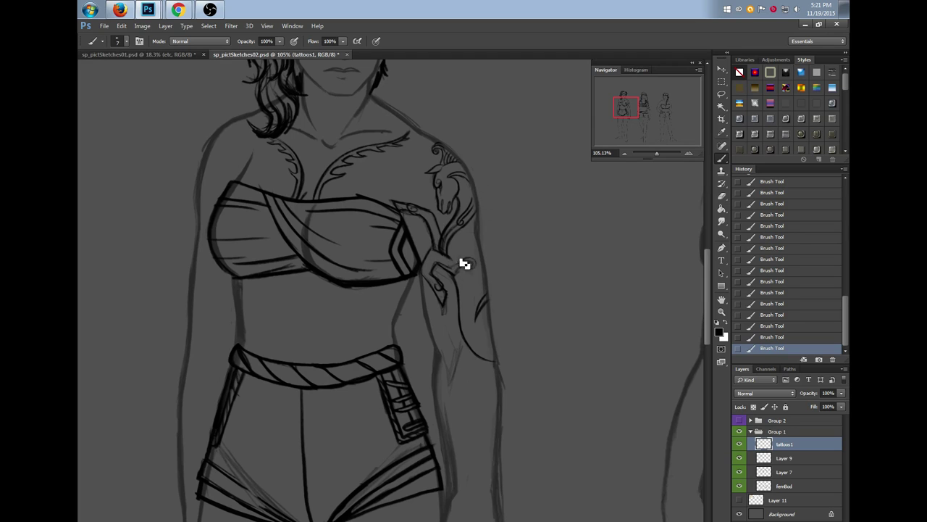
Refine the hooked curl near the outer arm and darken the upper part of the tail curve
scroll(441, 291, "up", 3)
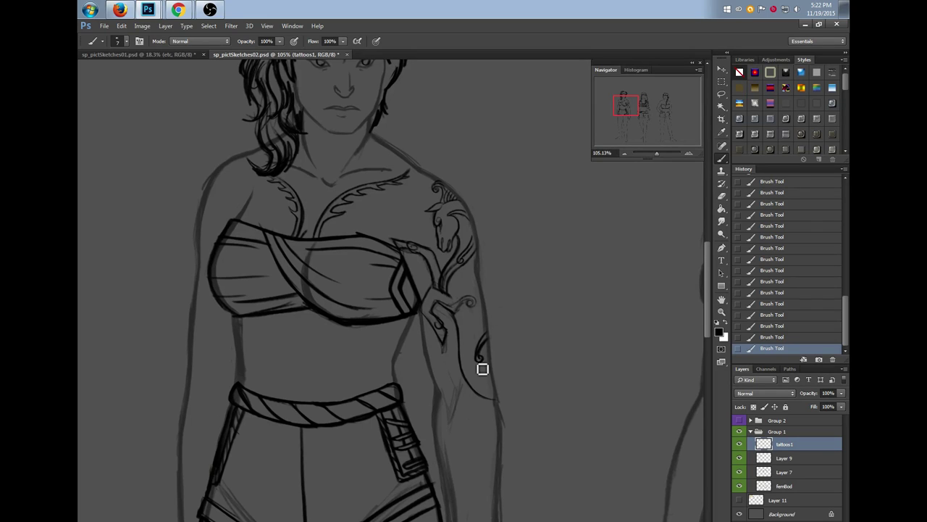
mouse_move(482, 364)
left_mouse_down()
mouse_move(495, 335)
mouse_move(451, 321)
mouse_move(494, 399)
left_mouse_up()
left_click_drag(455, 322, 462, 372)
Lasso the lower tattoo section from the bent foreleg to the tail tip, scale it down slightly with Free Transform and deselect
key("l")
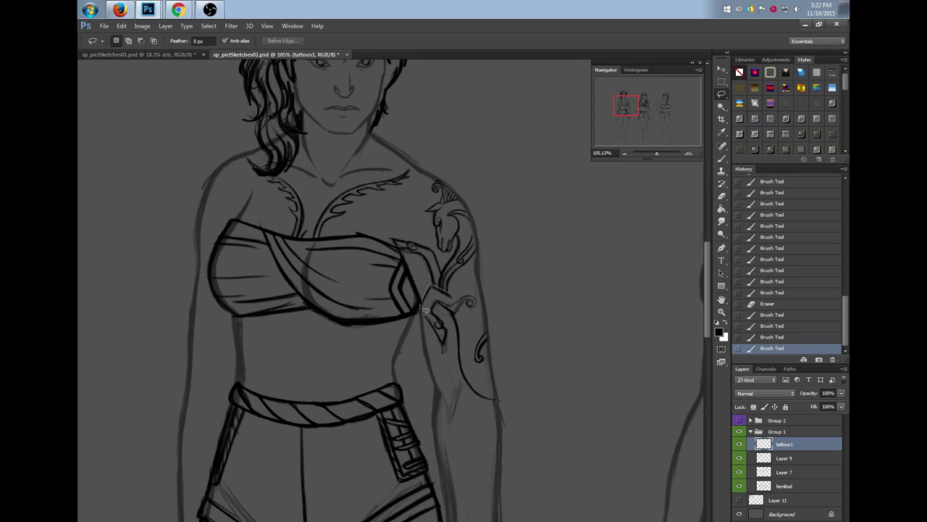
mouse_move(456, 409)
left_mouse_down()
mouse_move(513, 365)
mouse_move(464, 284)
left_mouse_up()
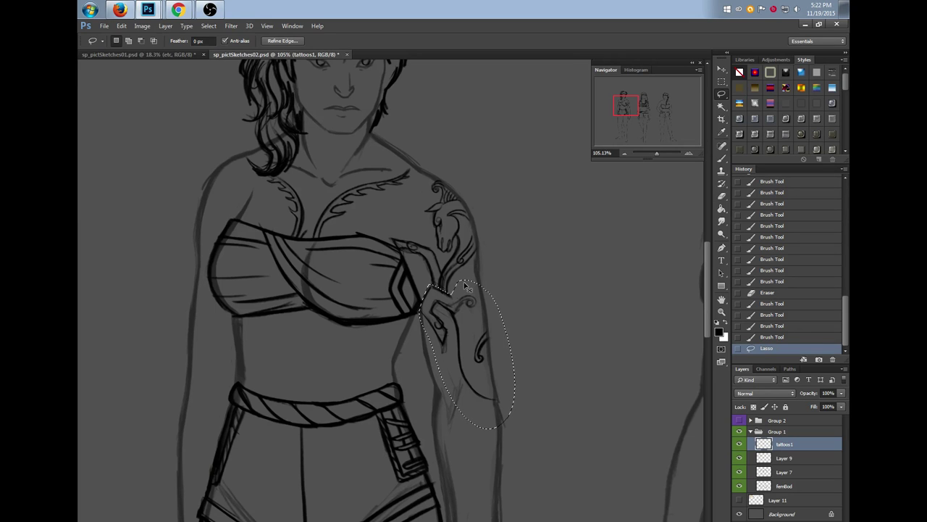
key("ctrl+t")
left_click_drag(516, 432, 508, 418)
key("Return")
key("ctrl+d")
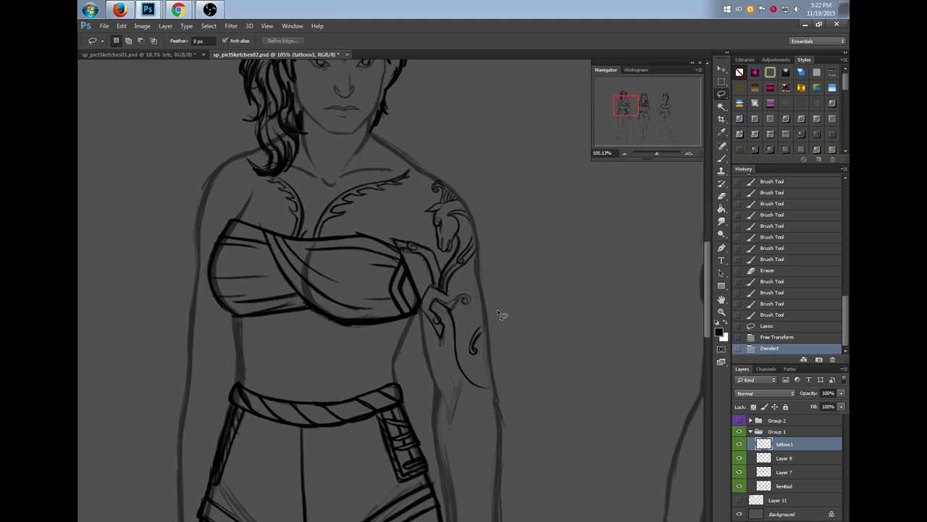
Thicken the lower tail curve and extend its tip to the outer edge of the arm
key("b")
mouse_move(458, 351)
left_mouse_down()
mouse_move(484, 376)
mouse_move(470, 379)
mouse_move(464, 369)
mouse_move(497, 387)
mouse_move(468, 377)
mouse_move(476, 368)
mouse_move(485, 393)
left_mouse_up()
key("e")
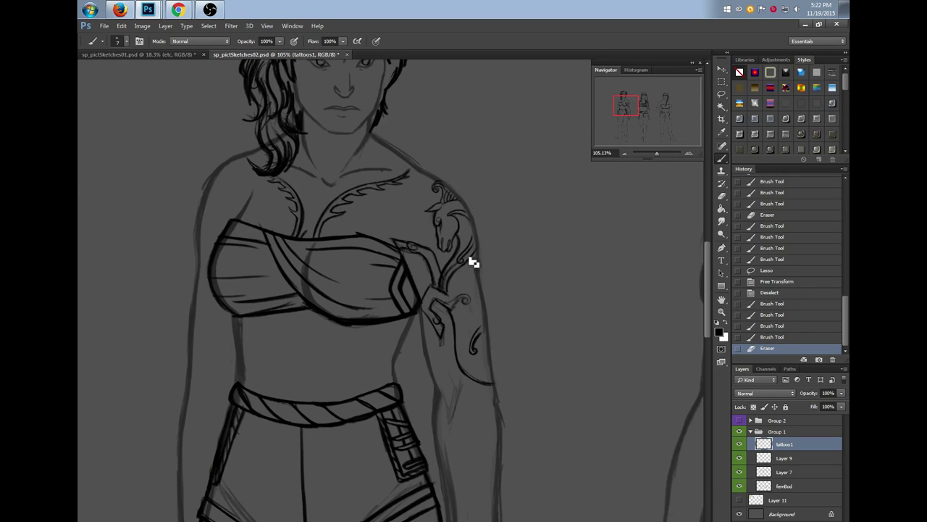
Darken the neck lines between the horse head and forelegs, erase stray marks by the bent foreleg and touch up the upper foreleg
left_click_drag(482, 250, 449, 298)
left_click_drag(468, 267, 445, 300)
key("e")
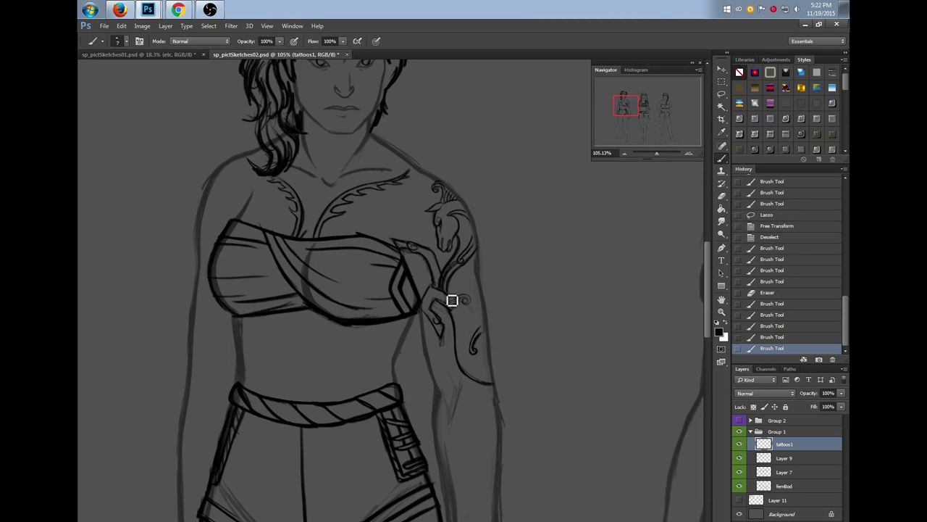
left_click_drag(446, 348, 452, 317)
key("b")
mouse_move(410, 248)
left_mouse_down()
mouse_move(427, 259)
mouse_move(442, 300)
mouse_move(443, 261)
left_mouse_up()
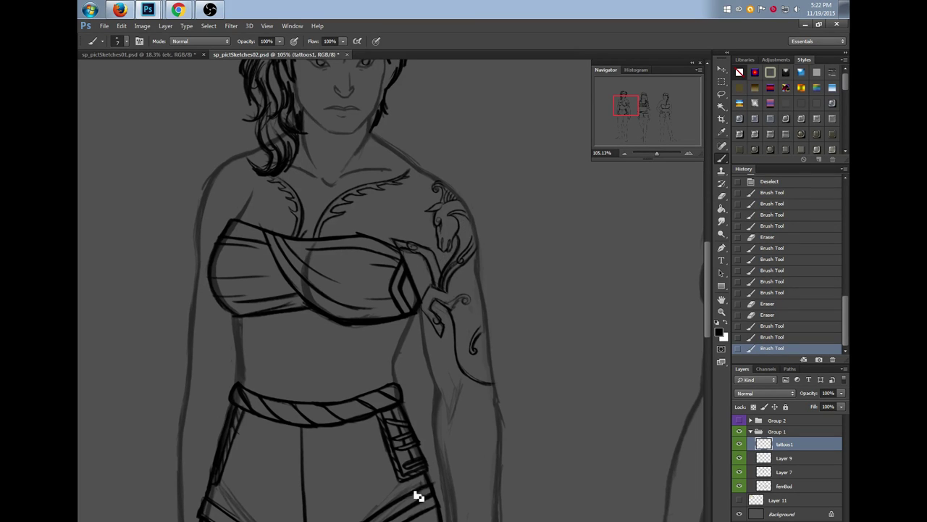
left_click_drag(406, 435, 536, 434)
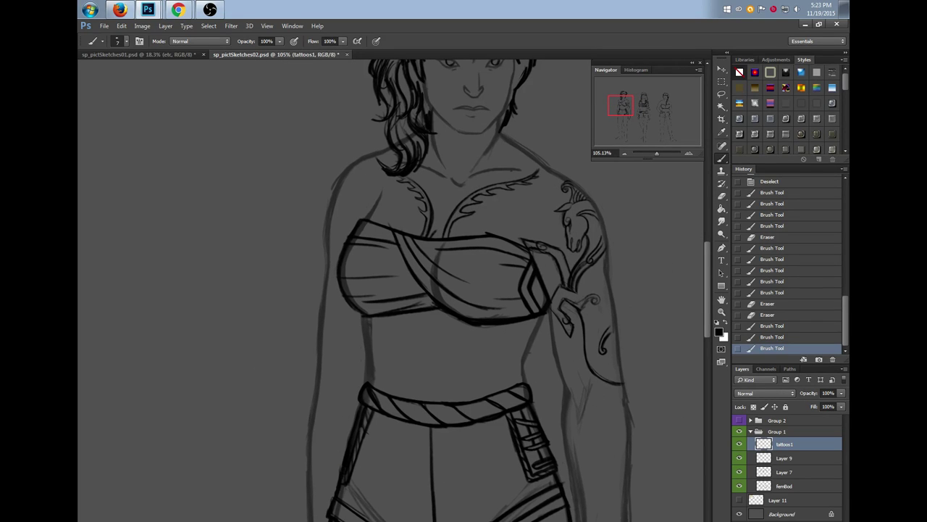
scroll(708, 302, "up", 2)
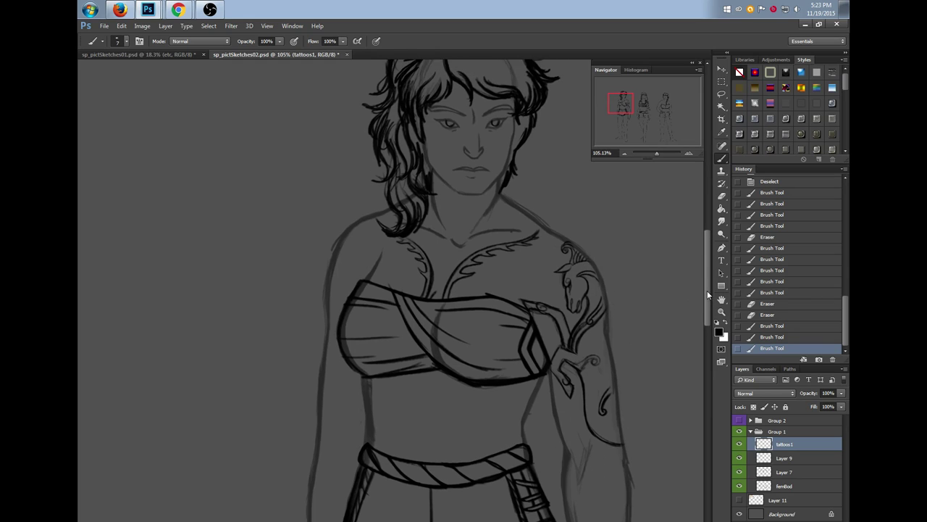
scroll(708, 299, "up", 1)
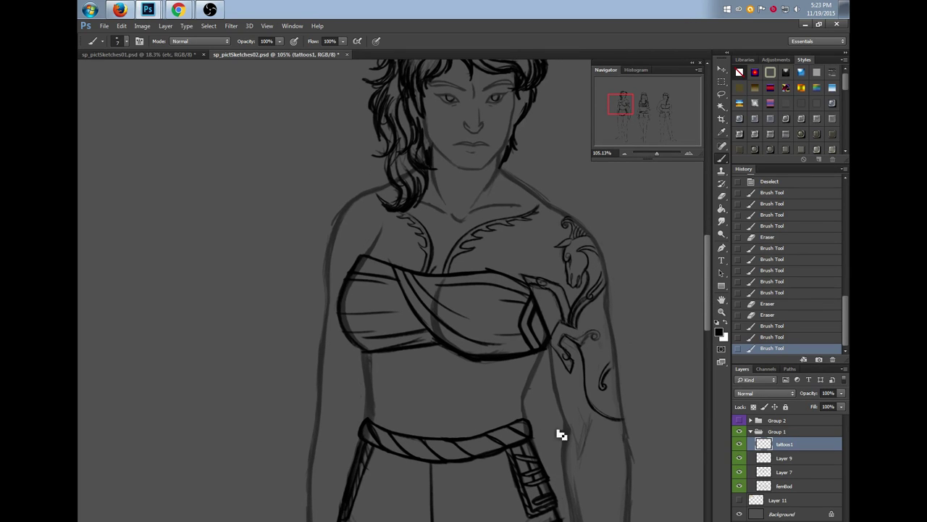
scroll(463, 290, "right", 3)
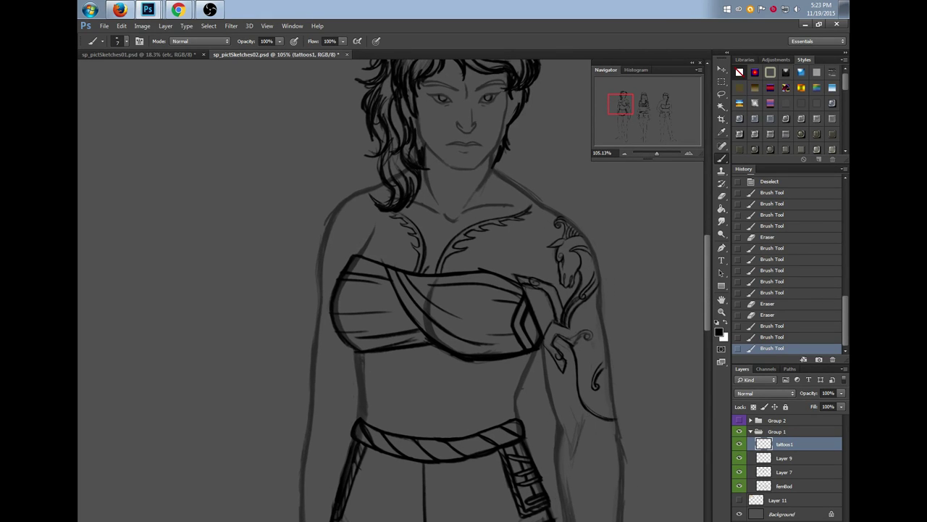
scroll(464, 290, "left", 1)
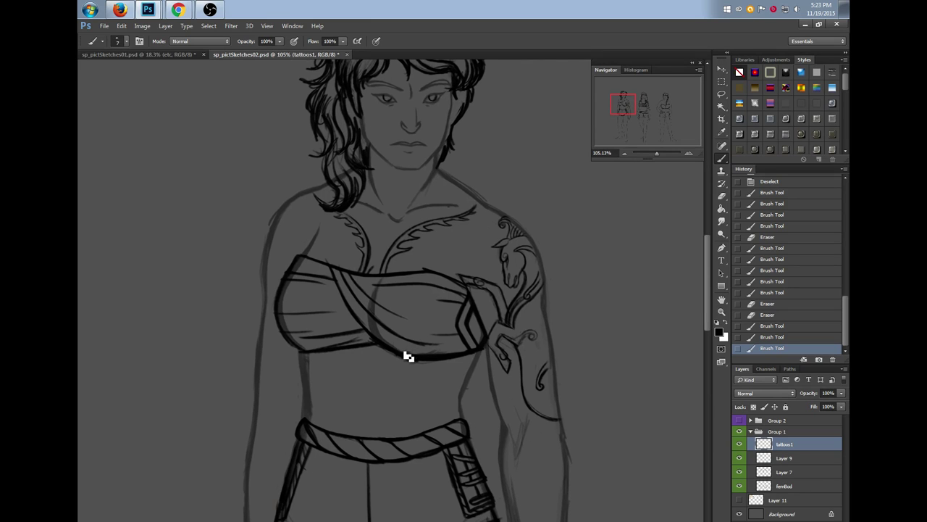
Darken the outline of the bent foreleg and erase stray marks between it and the small curl beside it
scroll(706, 279, "down", 2)
left_click_drag(707, 286, 706, 288)
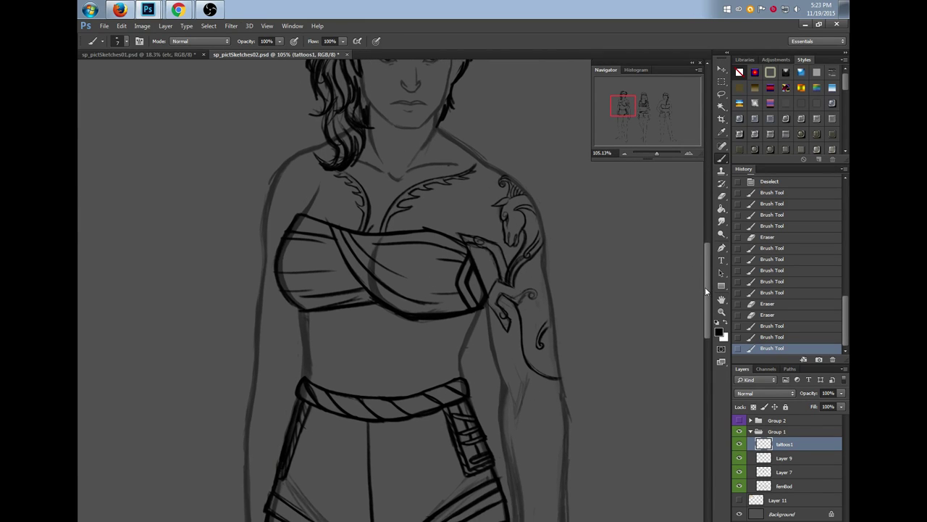
scroll(441, 290, "right", 3)
scroll(441, 290, "left", 1)
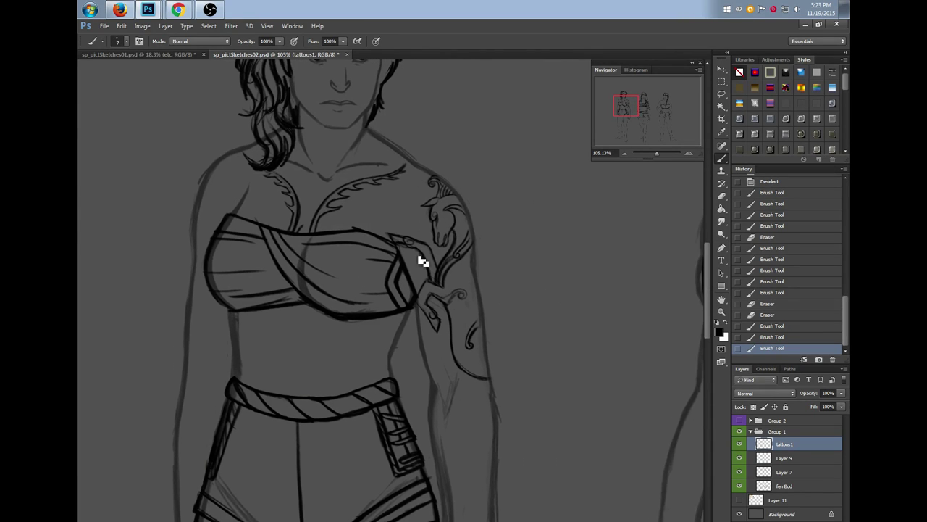
mouse_move(437, 281)
left_mouse_down()
mouse_move(433, 317)
mouse_move(431, 299)
mouse_move(445, 302)
mouse_move(427, 310)
mouse_move(434, 318)
left_mouse_up()
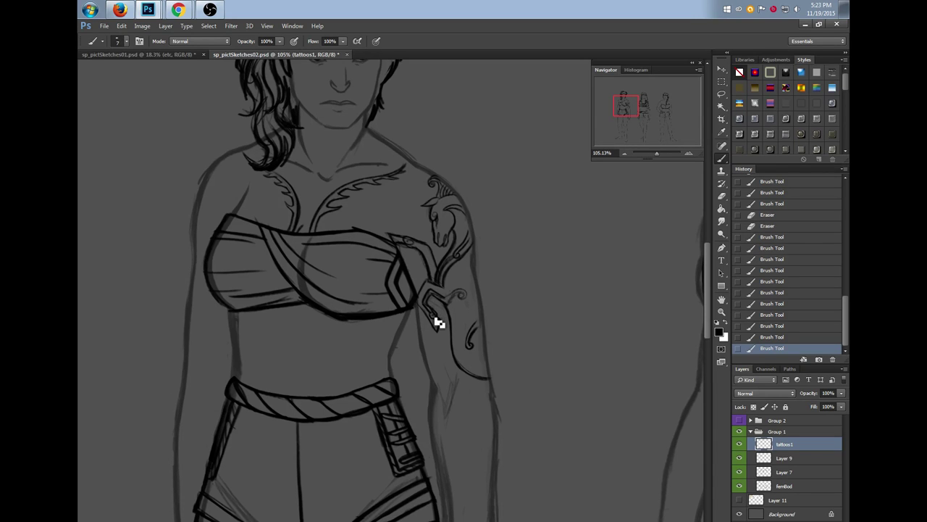
key("e")
mouse_move(445, 302)
left_mouse_down()
mouse_move(461, 313)
mouse_move(456, 291)
left_mouse_up()
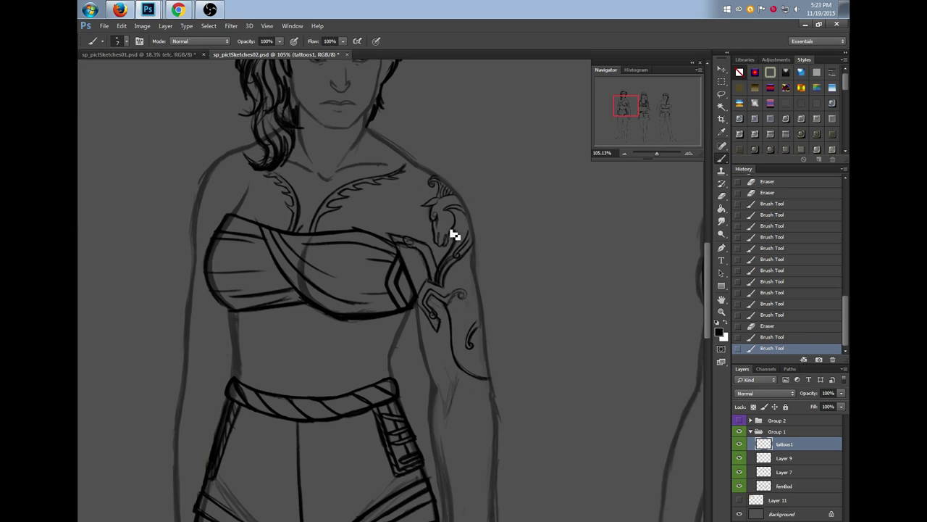
Extend the hooked curl to the arm's outer edge and add a short curved stroke on the outer arm below the mane
left_click_drag(473, 249, 472, 269)
left_click_drag(470, 342, 483, 320)
left_click_drag(475, 330, 484, 319)
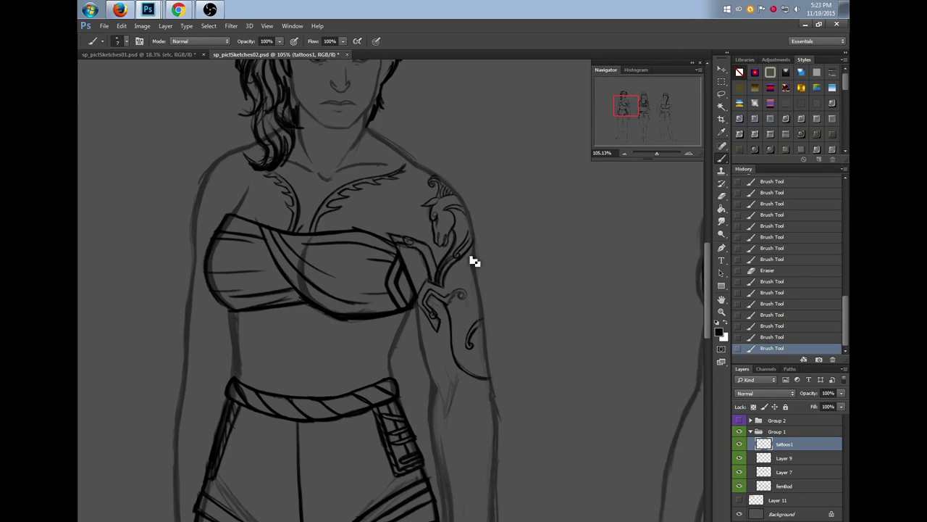
mouse_move(470, 271)
left_mouse_down()
mouse_move(465, 280)
mouse_move(481, 287)
left_mouse_up()
Try sketching an angular band below the elbow with pointed blade-like shapes running down the forearm
left_click_drag(708, 317, 704, 327)
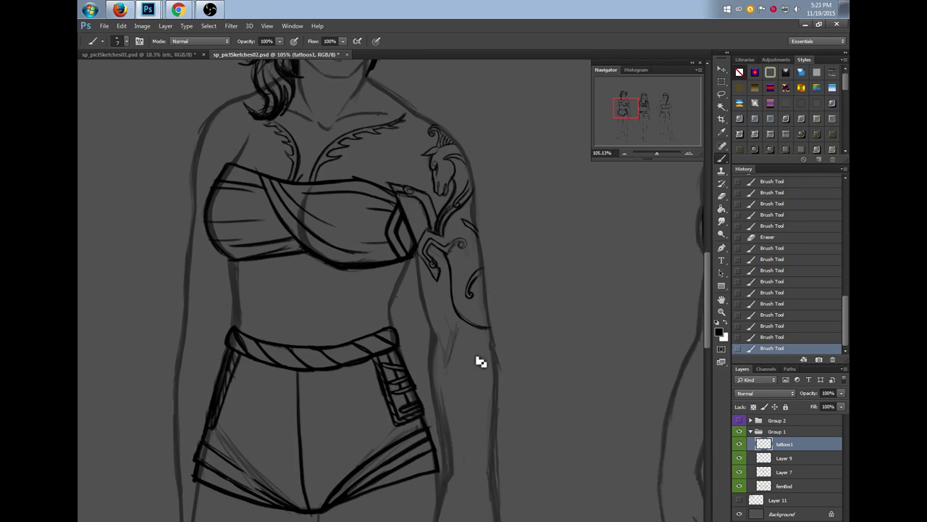
mouse_move(441, 345)
left_mouse_down()
mouse_move(453, 405)
mouse_move(439, 346)
left_mouse_up()
left_click_drag(450, 379, 441, 345)
left_click_drag(707, 302, 710, 311)
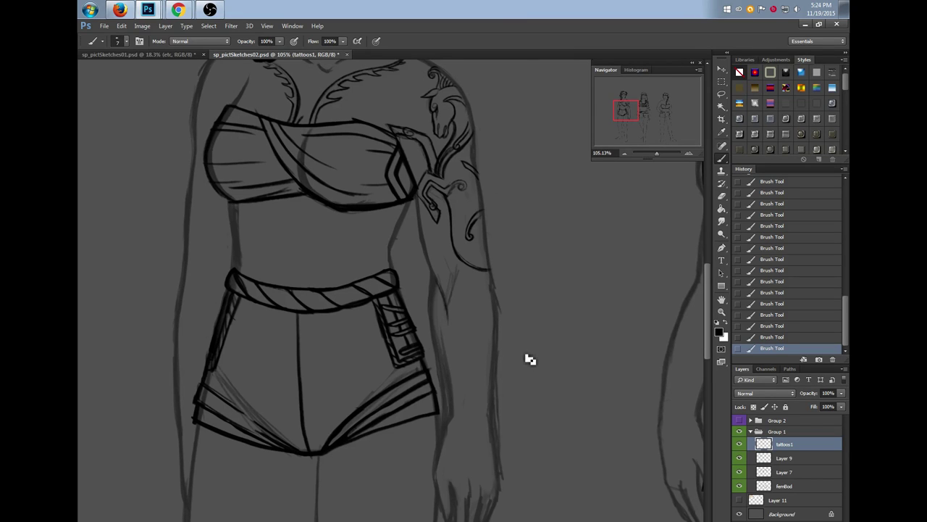
mouse_move(708, 330)
left_mouse_down()
mouse_move(708, 319)
mouse_move(708, 331)
left_mouse_up()
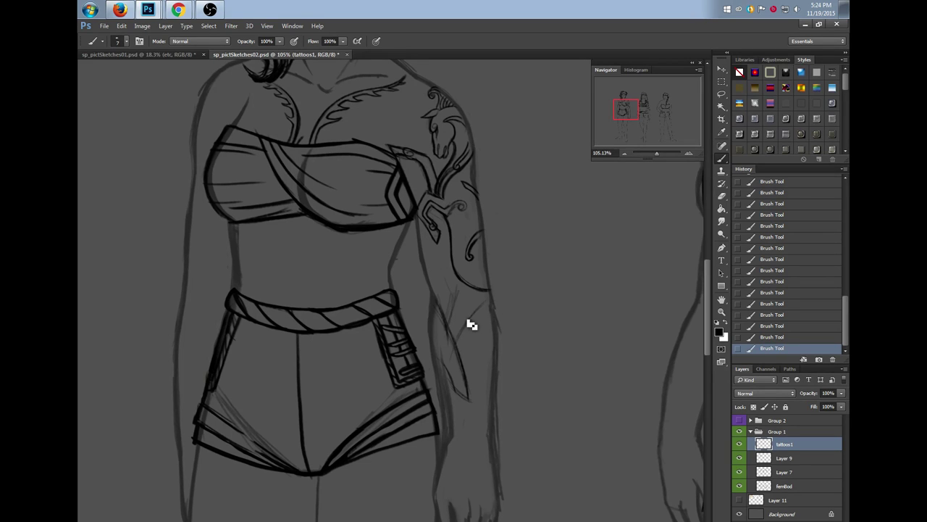
left_click_drag(478, 311, 439, 397)
left_click_drag(444, 298, 486, 300)
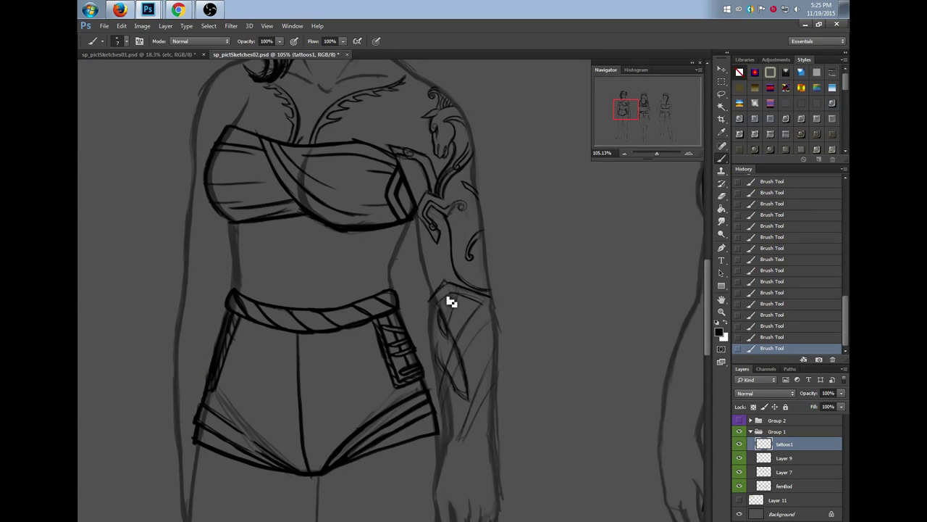
mouse_move(435, 305)
left_mouse_down()
mouse_move(459, 304)
mouse_move(449, 317)
mouse_move(464, 312)
mouse_move(449, 316)
left_mouse_up()
Lasso the forearm sketch below the tail, clear it and deselect
key("l")
mouse_move(441, 415)
left_mouse_down()
mouse_move(510, 310)
mouse_move(445, 283)
left_mouse_up()
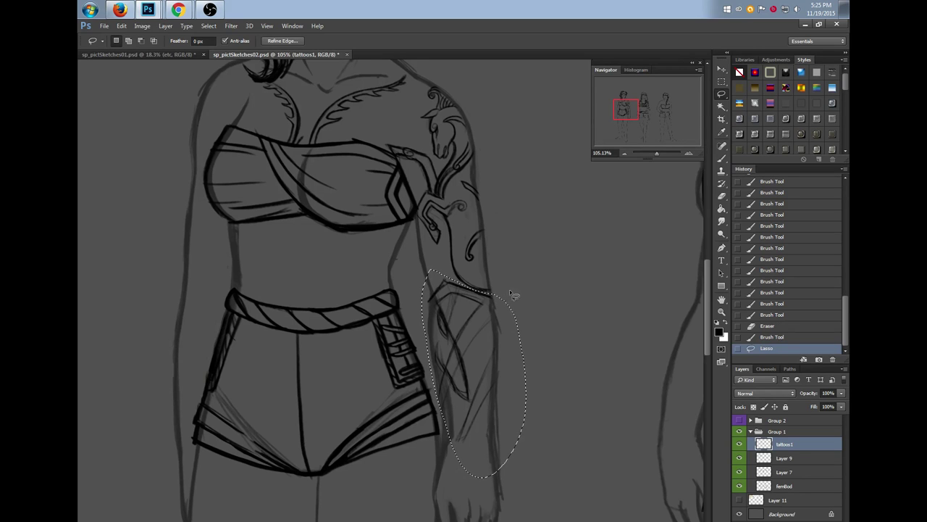
key("Delete")
key("ctrl+d")
key("b")
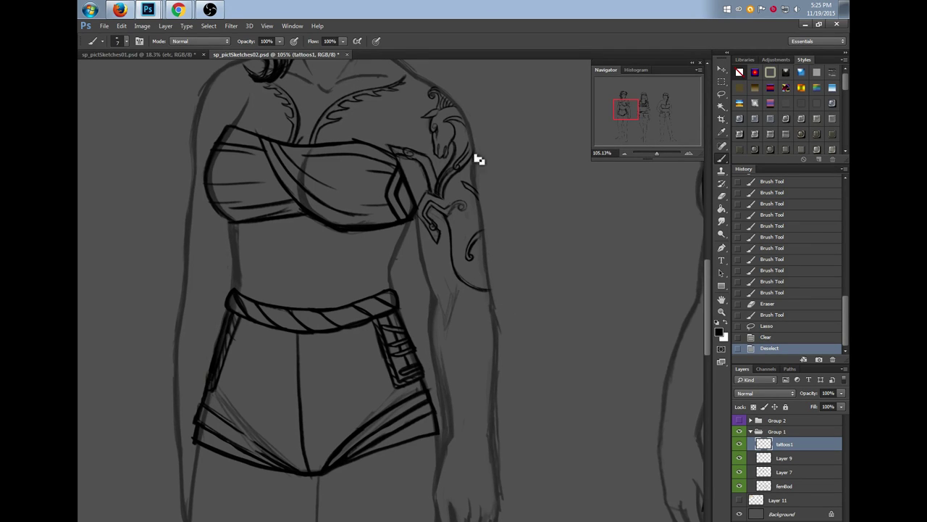
Touch up the mane lines behind the horse head and sketch a faint curve from the tail down the forearm
left_click_drag(464, 114, 475, 124)
mouse_move(464, 116)
left_mouse_down()
mouse_move(424, 117)
mouse_move(432, 120)
left_mouse_up()
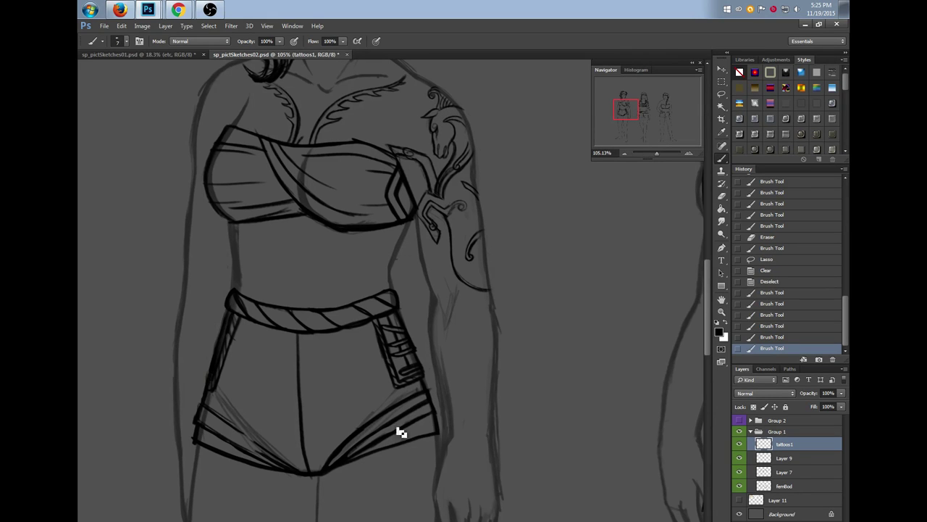
left_click_drag(439, 314, 439, 306)
left_click_drag(440, 268, 442, 274)
mouse_move(442, 274)
left_mouse_down()
mouse_move(444, 253)
mouse_move(472, 305)
mouse_move(448, 280)
mouse_move(495, 310)
mouse_move(472, 303)
mouse_move(466, 289)
mouse_move(472, 305)
left_mouse_up()
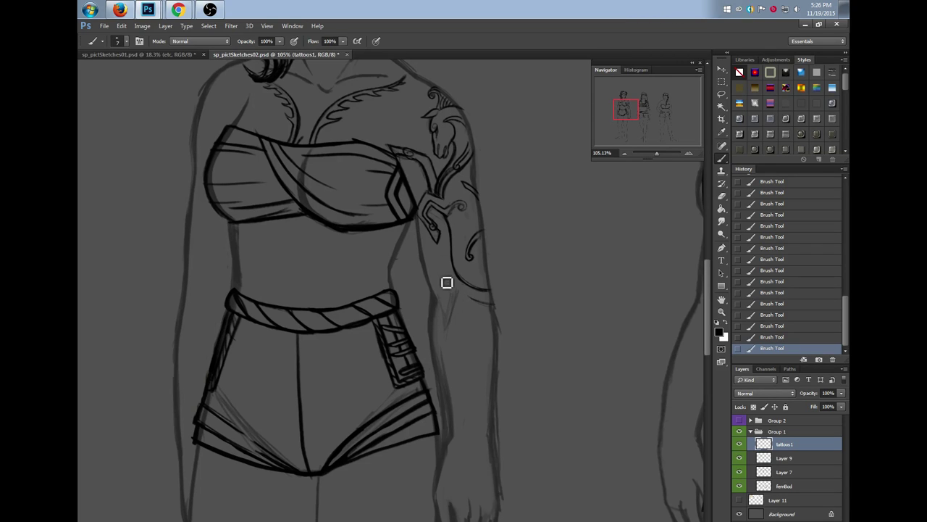
left_click(544, 342)
mouse_move(479, 297)
left_mouse_down()
mouse_move(472, 318)
mouse_move(491, 321)
mouse_move(476, 327)
mouse_move(476, 290)
mouse_move(500, 340)
left_mouse_up()
mouse_move(477, 291)
left_mouse_down()
mouse_move(470, 315)
mouse_move(465, 307)
mouse_move(475, 348)
mouse_move(466, 325)
mouse_move(478, 324)
mouse_move(471, 322)
mouse_move(485, 362)
left_mouse_up()
left_click_drag(484, 360, 477, 325)
left_click_drag(472, 378, 463, 367)
left_click_drag(468, 369, 493, 373)
Try erasing the faint forearm curve and thickening the hooked curl, and revert to the state before the erasing
mouse_move(463, 289)
left_mouse_down()
mouse_move(487, 345)
mouse_move(485, 333)
mouse_move(485, 363)
mouse_move(471, 373)
mouse_move(470, 362)
mouse_move(502, 383)
mouse_move(466, 373)
mouse_move(474, 324)
mouse_move(480, 358)
mouse_move(499, 385)
mouse_move(492, 344)
mouse_move(498, 468)
left_mouse_up()
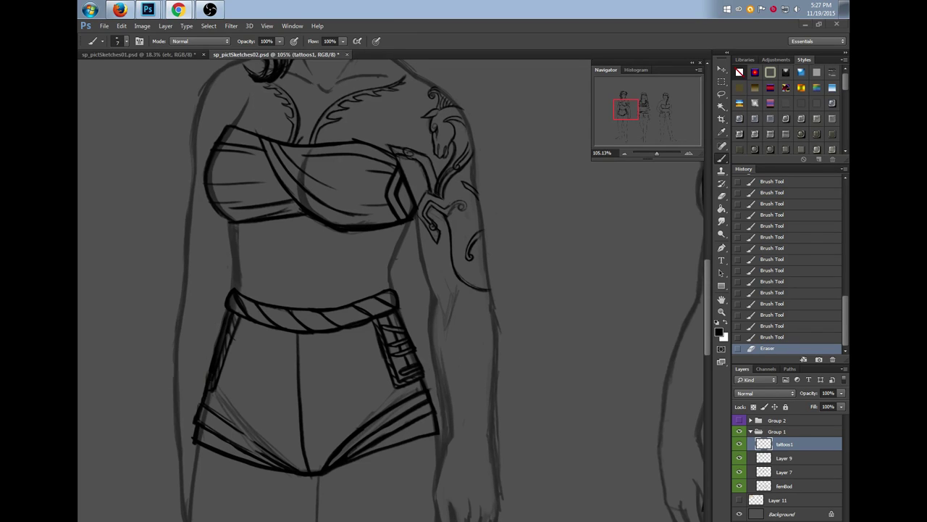
scroll(709, 331, "up", 3)
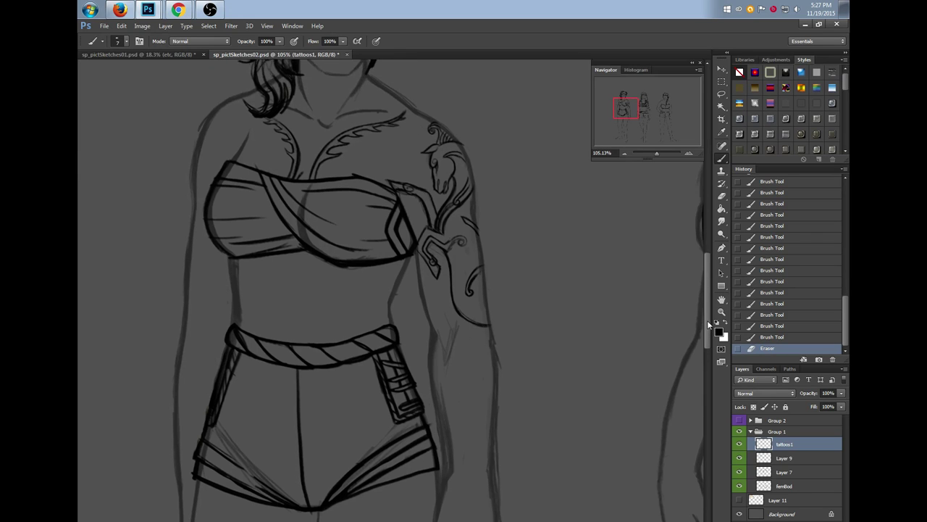
scroll(709, 330, "down", 2)
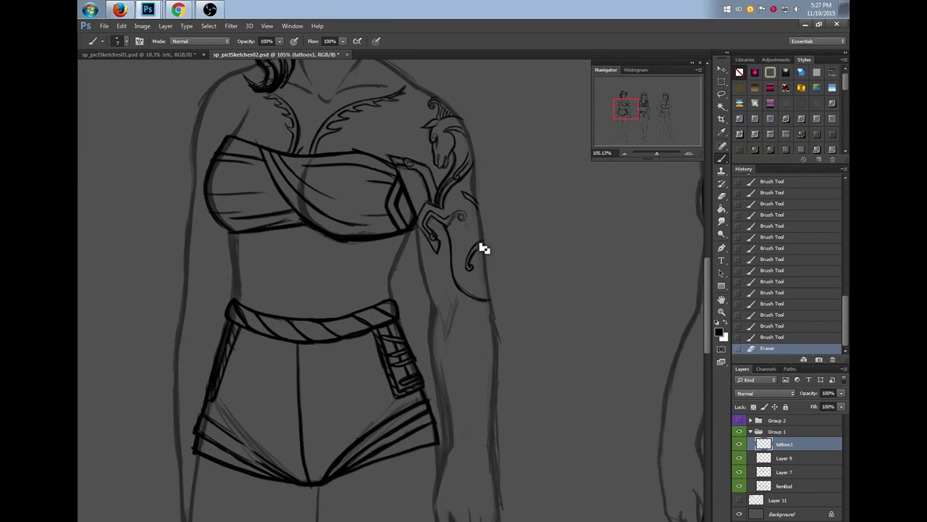
left_click_drag(473, 271, 474, 253)
left_click_drag(472, 257, 482, 244)
left_click_drag(708, 315, 707, 321)
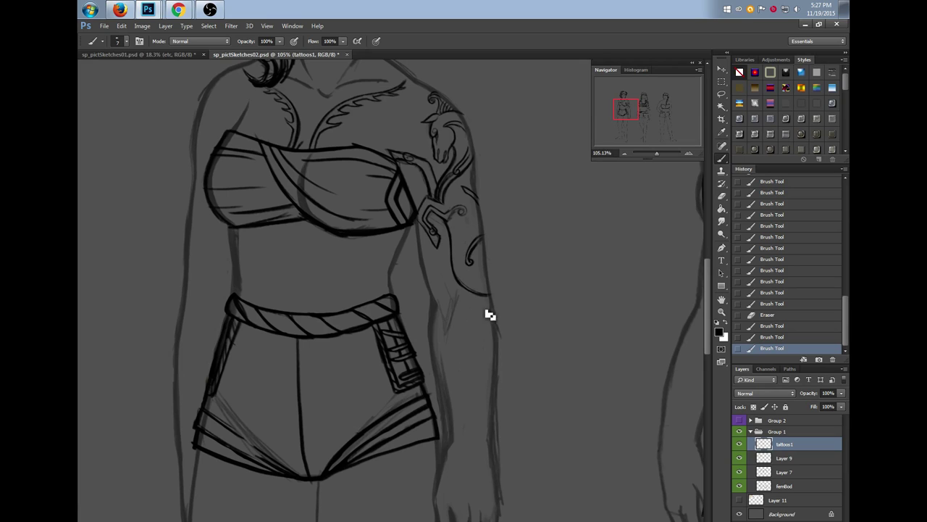
left_click(773, 304)
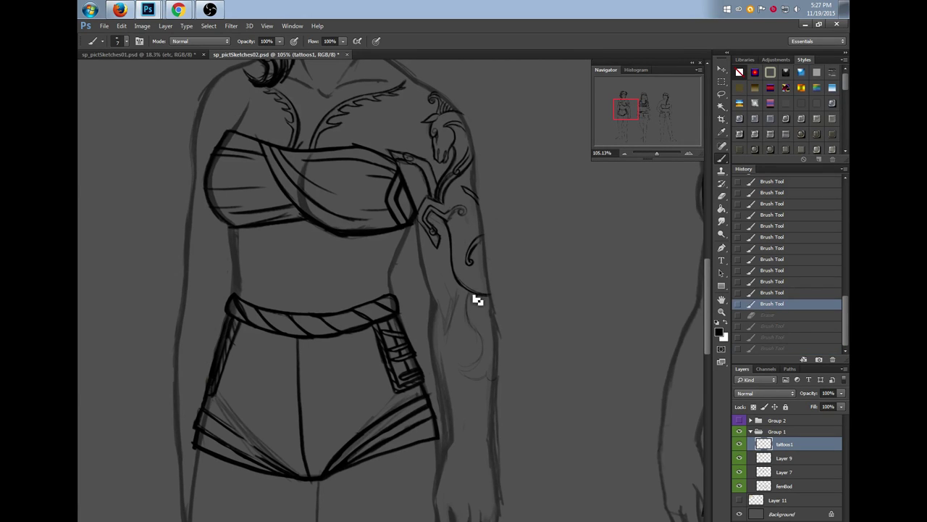
Darken the forearm curve below the tail and finish it with a crescent-shaped hook across the forearm
left_click_drag(471, 325, 484, 345)
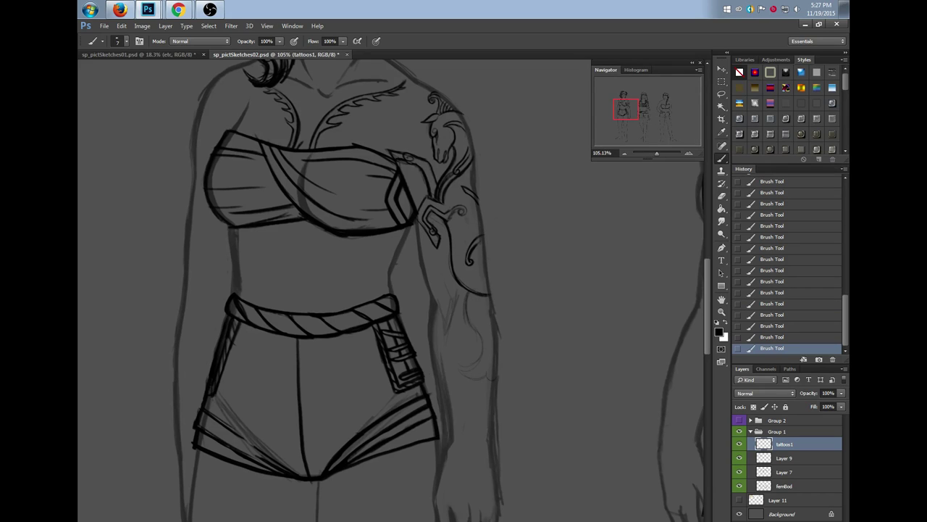
left_click_drag(465, 313, 479, 362)
scroll(429, 291, "right", 1)
scroll(429, 290, "left", 1)
left_click_drag(707, 277, 706, 274)
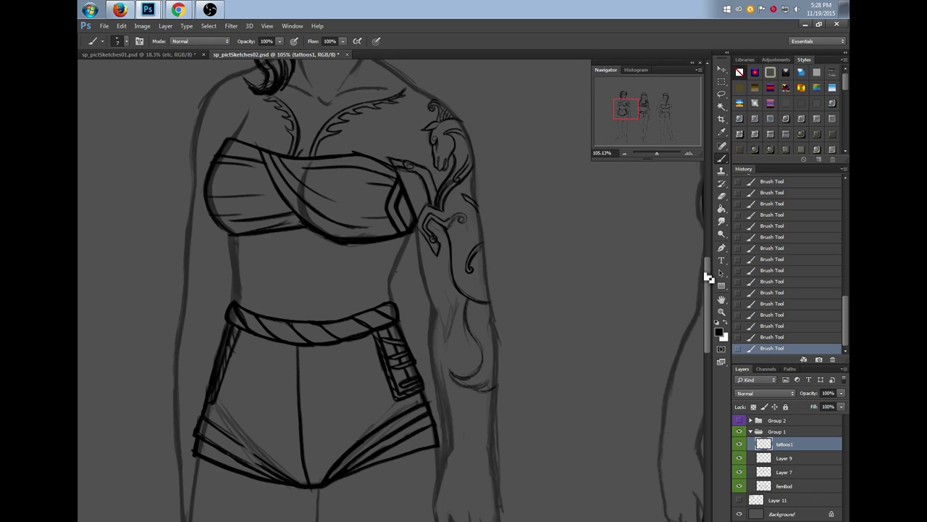
Sketch two faint horse head shapes on the thigh beside the hand, one below the shorts and one above the knee
left_click_drag(708, 278, 712, 329)
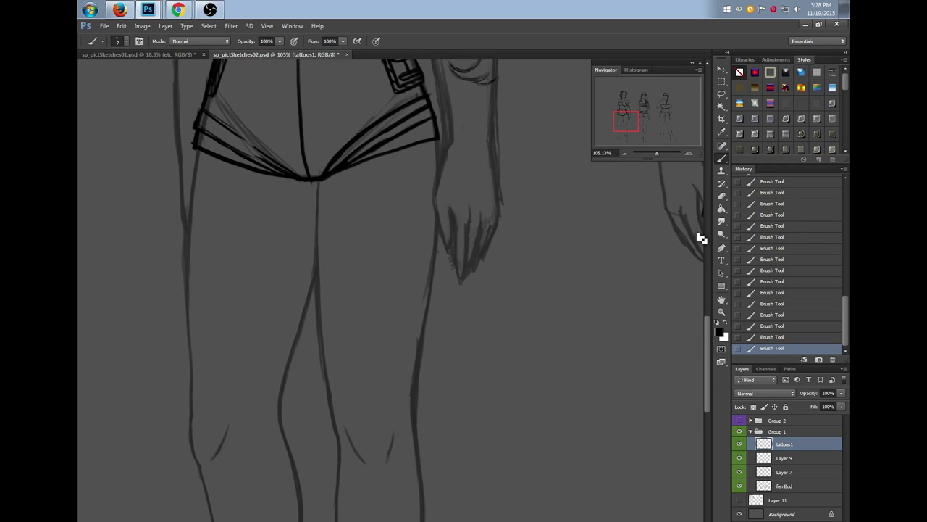
left_click_drag(706, 340, 706, 327)
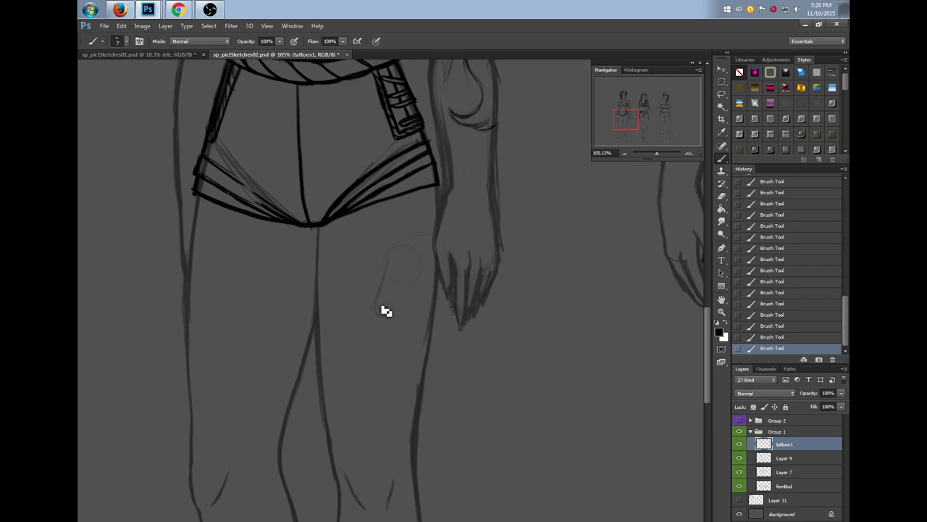
mouse_move(420, 253)
left_mouse_down()
mouse_move(417, 290)
mouse_move(397, 320)
left_mouse_up()
mouse_move(353, 385)
left_mouse_down()
mouse_move(321, 416)
mouse_move(360, 406)
mouse_move(330, 391)
mouse_move(348, 395)
mouse_move(377, 445)
mouse_move(368, 452)
mouse_move(344, 439)
mouse_move(369, 451)
mouse_move(349, 398)
mouse_move(352, 429)
mouse_move(329, 421)
mouse_move(350, 398)
mouse_move(355, 443)
left_mouse_up()
Lasso the upper horse head, scale it to about 84%, rotate it about 4.8° and move it inward on the thigh
key("l")
mouse_move(401, 233)
left_mouse_down()
mouse_move(443, 270)
mouse_move(401, 230)
left_mouse_up()
key("ctrl+t")
left_click_drag(360, 331, 372, 315)
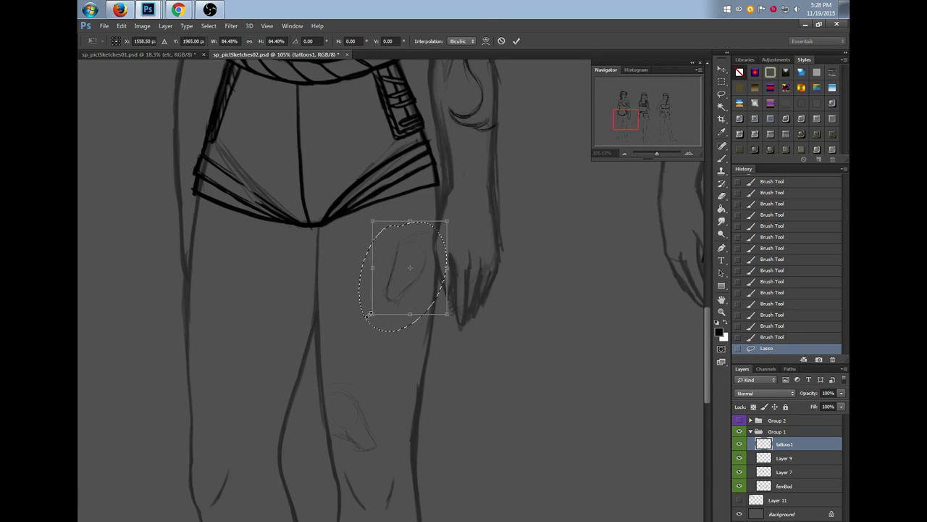
left_click_drag(435, 286, 406, 279)
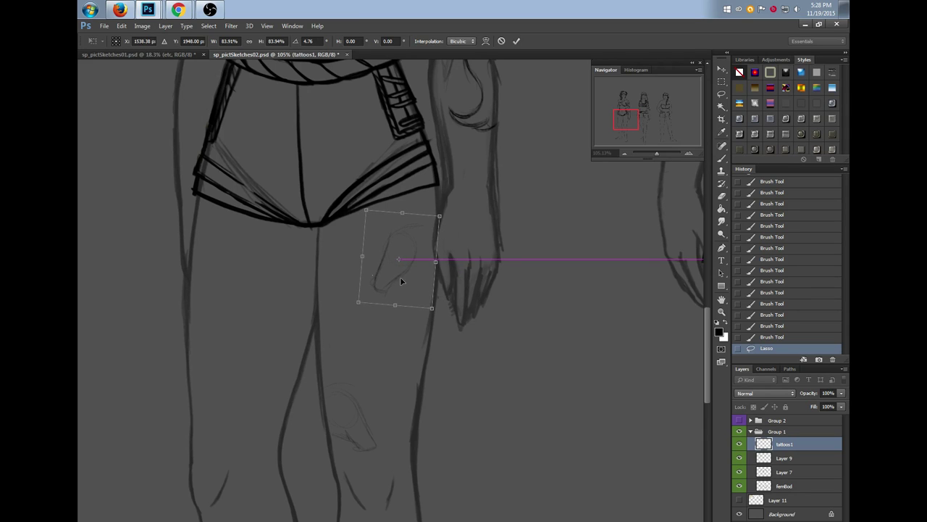
key("Return")
Lasso the lower horse head, scale it to about 95%, rotate it about -6.4°, move it up the thigh and deselect
left_click_drag(318, 444, 346, 354)
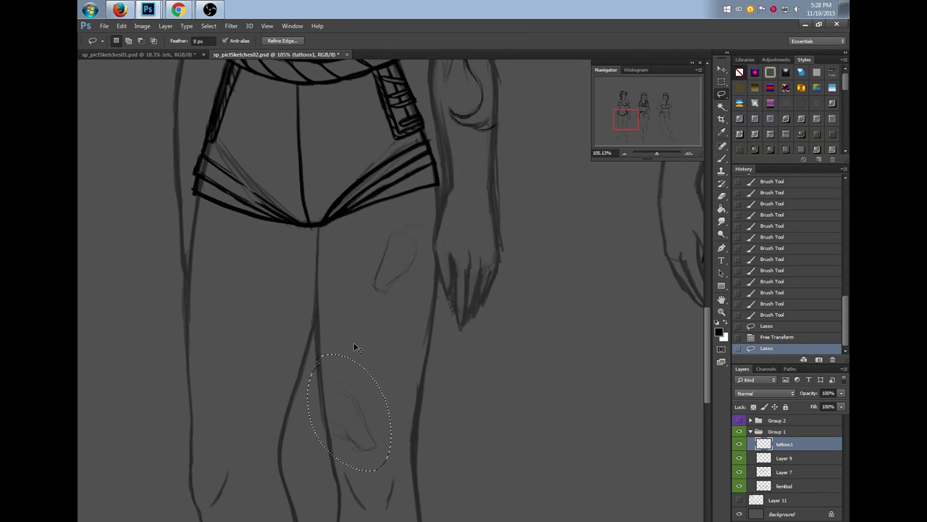
key("ctrl+t")
left_click_drag(388, 467, 384, 461)
left_click_drag(363, 432, 366, 397)
left_click_drag(395, 433, 395, 427)
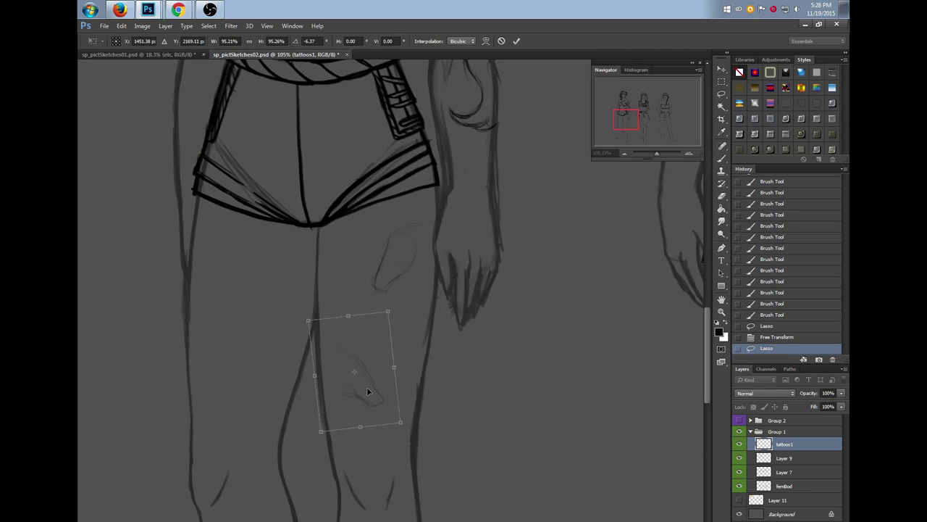
key("Return")
key("ctrl+d")
Draw the crest line of the neck above the lower horse head, stepping back and forward to compare the strokes
key("b")
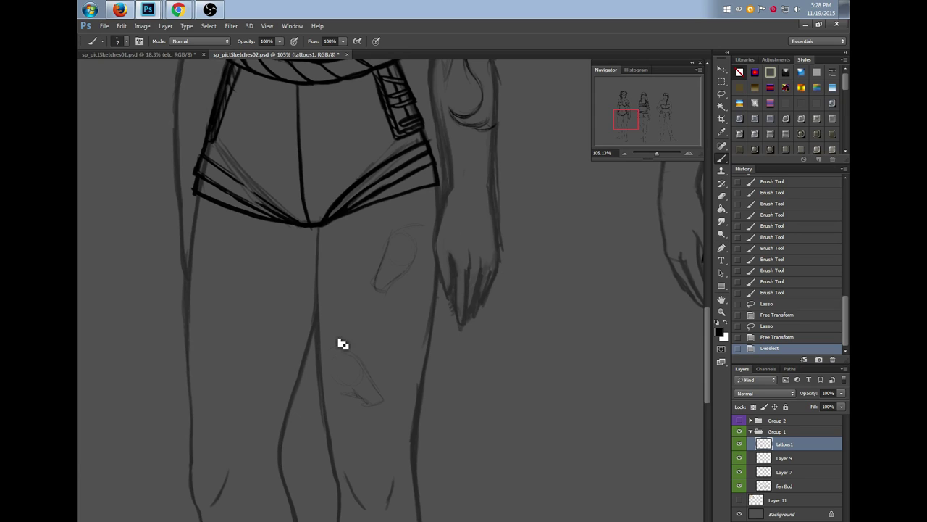
mouse_move(326, 354)
left_mouse_down()
mouse_move(351, 347)
mouse_move(338, 349)
left_mouse_up()
left_click_drag(335, 350, 355, 344)
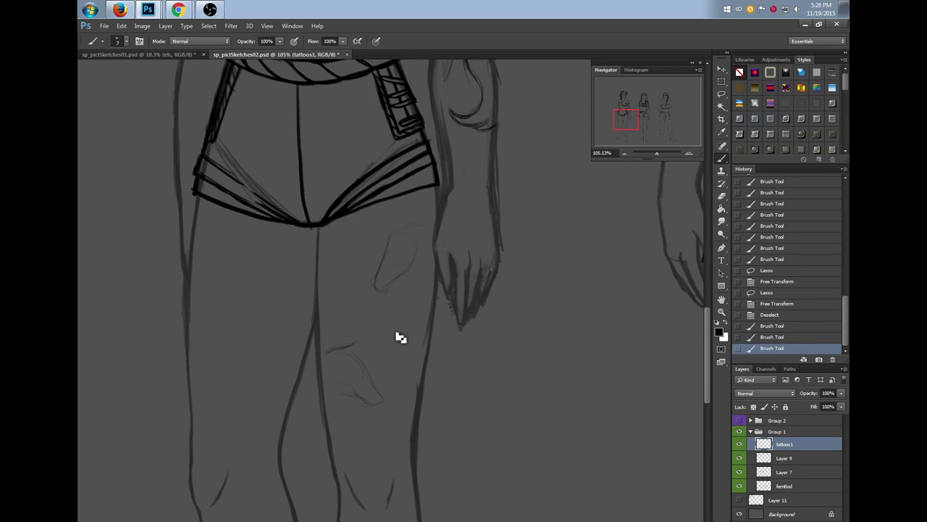
left_click(769, 328)
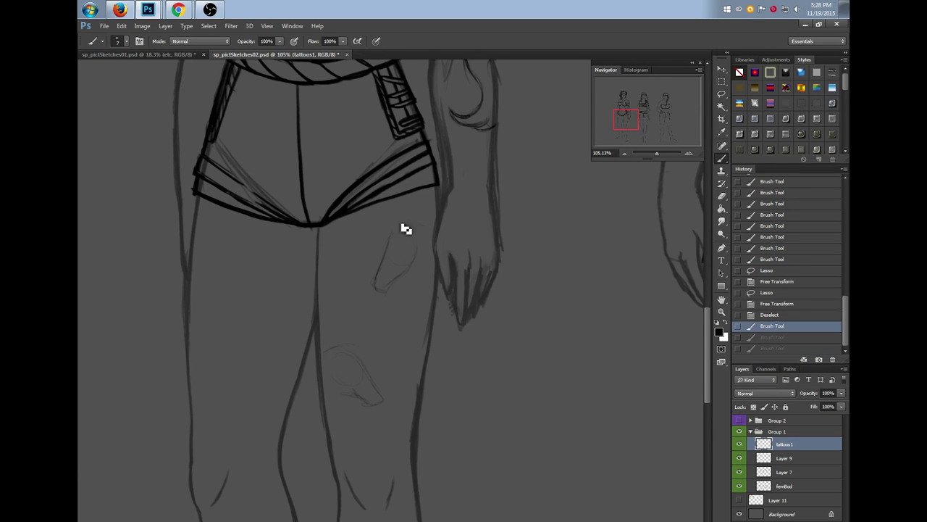
key("ctrl+shift+z")
key("ctrl+shift+z")
Draw the forehead line and pointed ear of the upper horse head
left_click_drag(401, 230, 384, 258)
mouse_move(387, 251)
left_mouse_down()
mouse_move(384, 263)
mouse_move(405, 220)
left_mouse_up()
left_click_drag(401, 226, 408, 216)
mouse_move(408, 216)
left_mouse_down()
mouse_move(401, 228)
mouse_move(408, 216)
left_mouse_up()
left_click_drag(408, 218, 399, 230)
Darken the lower horse head's face and muzzle and add neck and throat lines to both heads
mouse_move(338, 350)
left_mouse_down()
mouse_move(368, 342)
mouse_move(315, 360)
mouse_move(333, 343)
mouse_move(364, 362)
mouse_move(354, 355)
mouse_move(381, 404)
left_mouse_up()
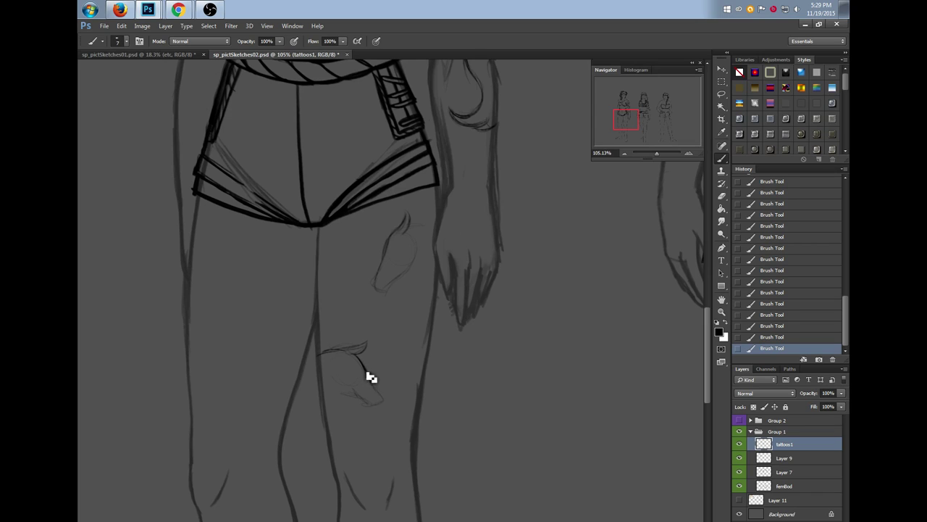
left_click_drag(383, 404, 363, 409)
left_click_drag(409, 227, 436, 227)
left_click_drag(409, 274, 427, 275)
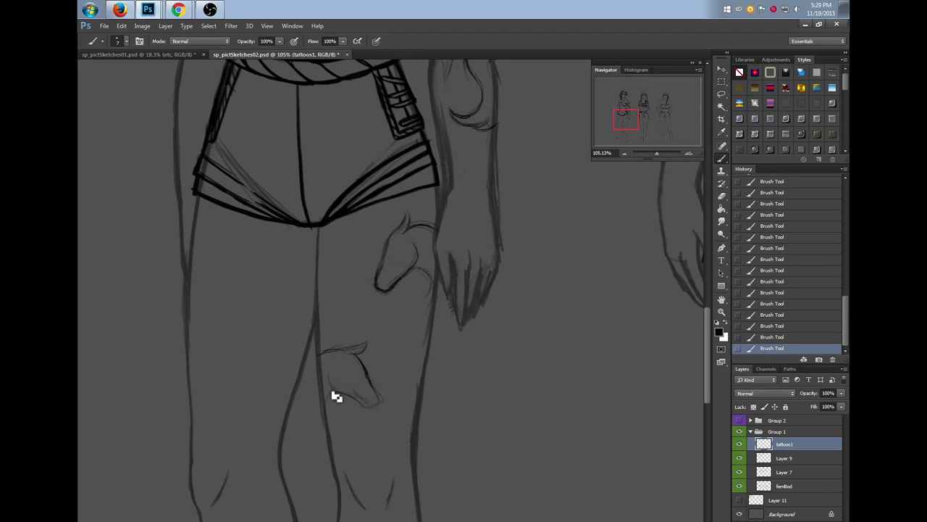
mouse_move(338, 393)
left_mouse_down()
mouse_move(327, 424)
mouse_move(349, 458)
left_mouse_up()
Try strokes sweeping from the upper horse's neck across the thigh and step back through the latest strokes
mouse_move(433, 289)
left_mouse_down()
mouse_move(407, 305)
mouse_move(410, 316)
mouse_move(321, 333)
left_mouse_up()
left_click(773, 293)
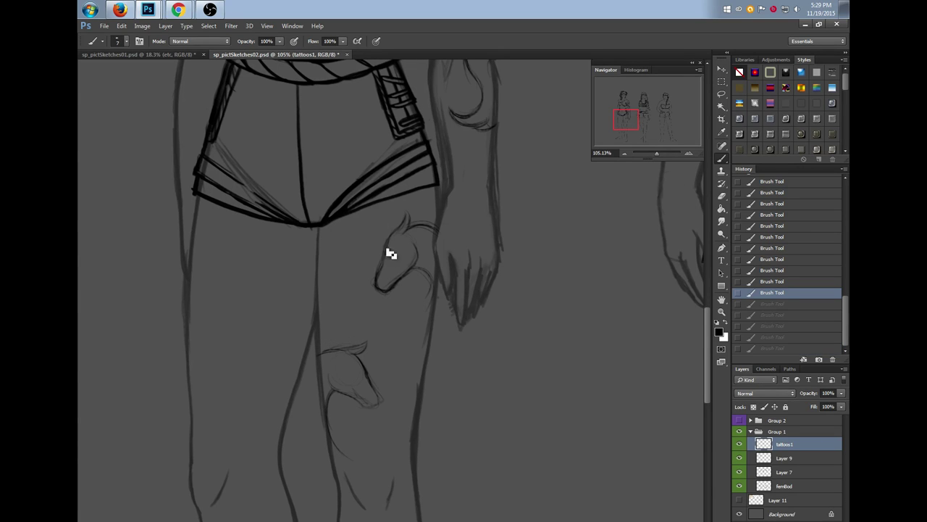
key("ctrl+z")
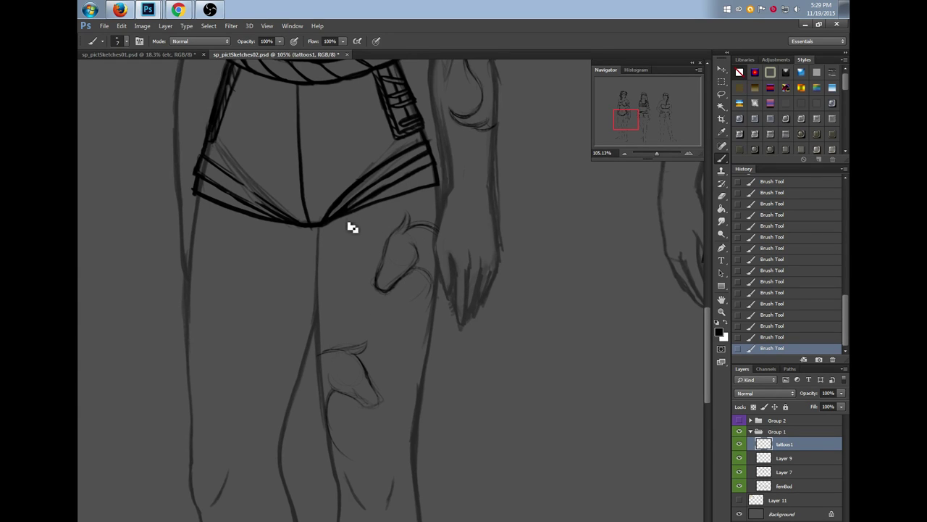
Draw two concentric arcs around the upper horse head and darken the curled throat line that joins them
mouse_move(353, 217)
left_mouse_down()
mouse_move(343, 266)
mouse_move(347, 290)
mouse_move(411, 299)
mouse_move(358, 308)
mouse_move(418, 303)
mouse_move(351, 262)
mouse_move(344, 281)
mouse_move(400, 323)
mouse_move(431, 307)
left_mouse_up()
mouse_move(371, 214)
left_mouse_down()
mouse_move(350, 263)
mouse_move(360, 293)
mouse_move(388, 311)
mouse_move(420, 313)
mouse_move(437, 274)
left_mouse_up()
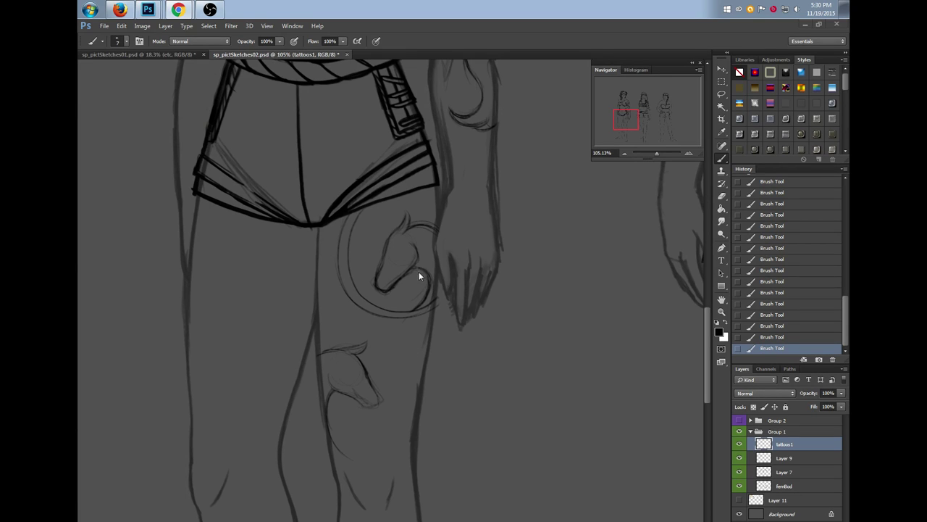
left_click_drag(424, 274, 416, 270)
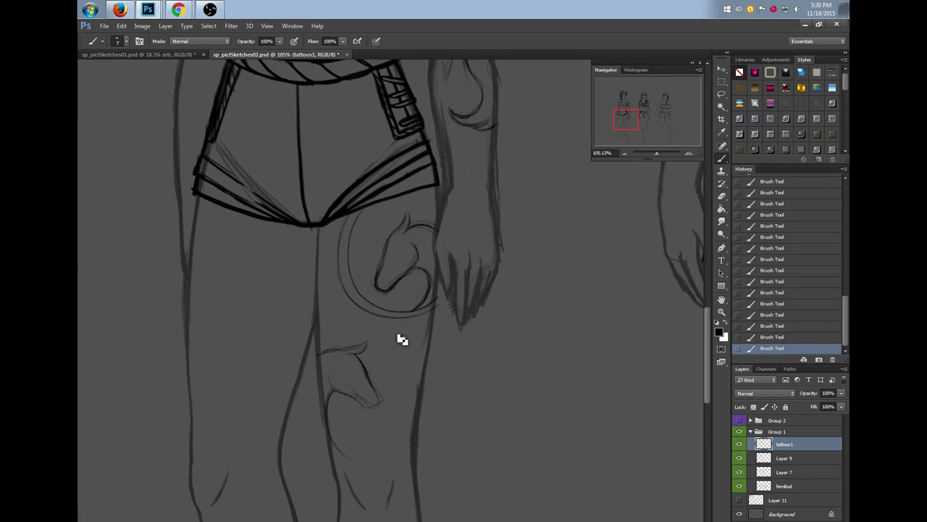
Sketch a band ending in a small spiral above the lower horse head, plus faint curved strands below its throat
left_click_drag(393, 346, 410, 397)
left_click_drag(339, 453, 347, 474)
left_click_drag(334, 406, 357, 443)
left_click_drag(433, 326, 319, 339)
mouse_move(434, 343)
left_mouse_down()
mouse_move(420, 344)
mouse_move(431, 351)
left_mouse_up()
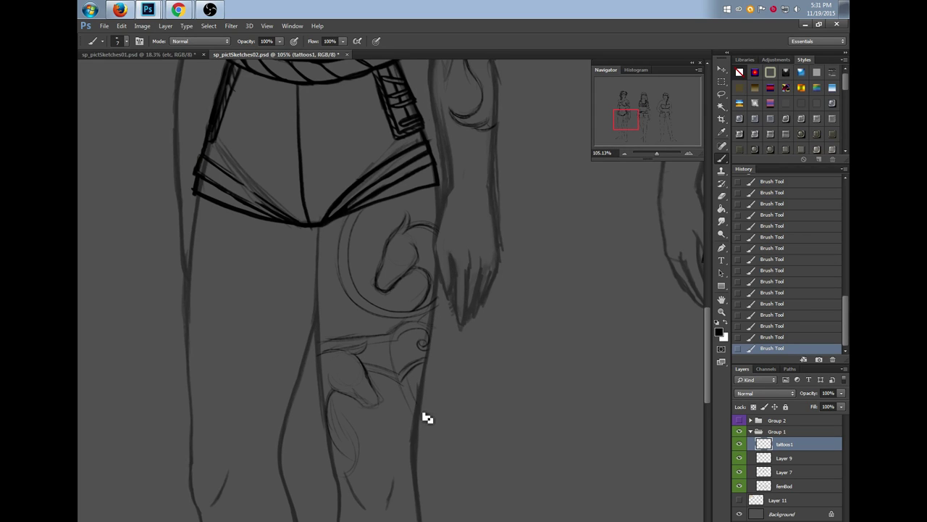
Erase a small stray bit of line at the lower horse's jaw
left_click_drag(708, 336, 708, 350)
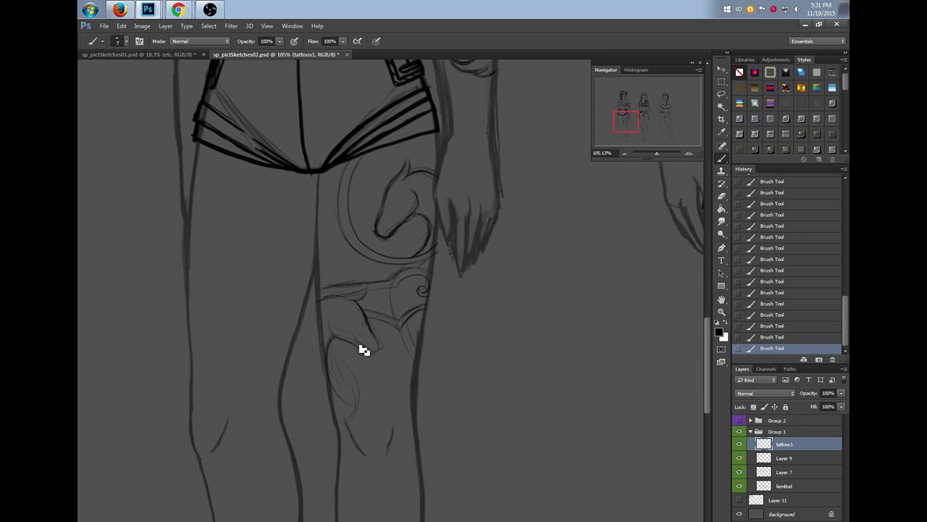
key("e")
mouse_move(355, 333)
left_mouse_down()
mouse_move(369, 349)
mouse_move(353, 334)
left_mouse_up()
key("l")
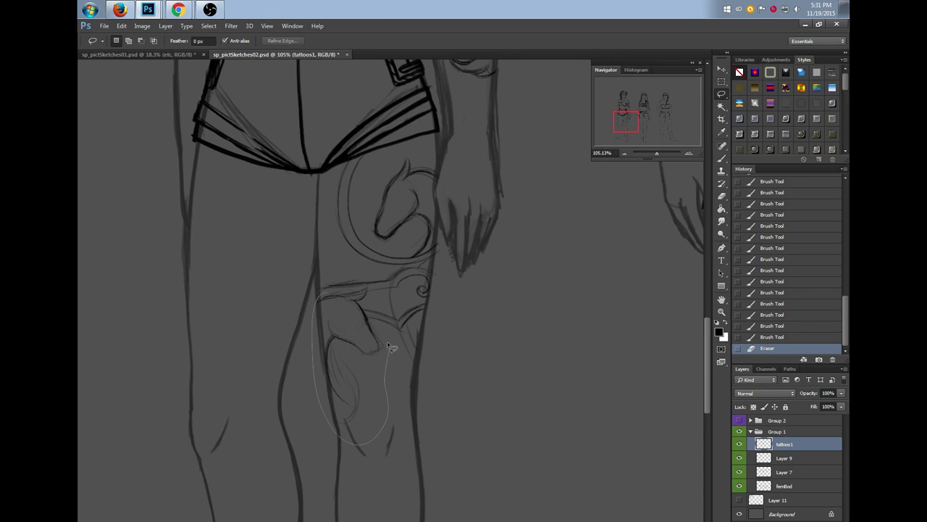
left_click_drag(366, 290, 368, 288)
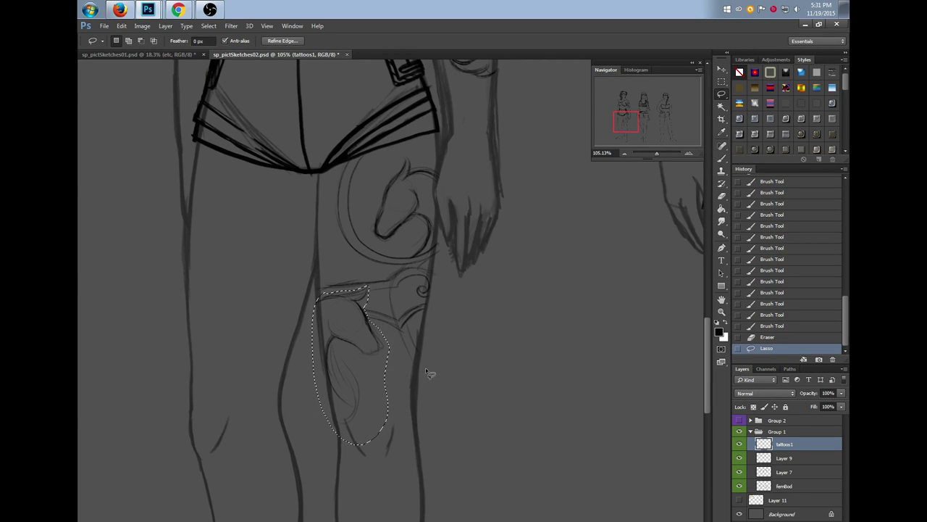
key("ctrl+d")
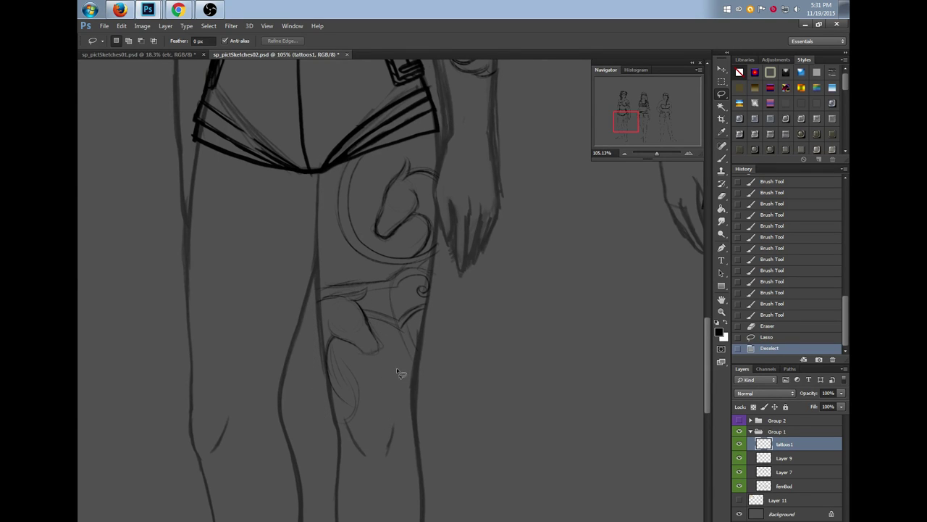
Reinforce the line above the lower horse's ear and darken the lower arcs of the ring around the upper horse head
key("b")
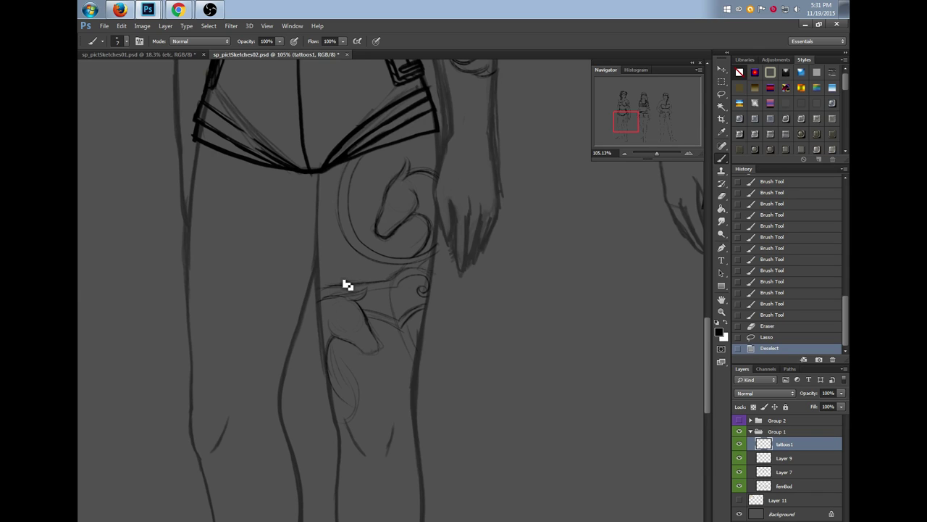
left_click_drag(323, 298, 363, 289)
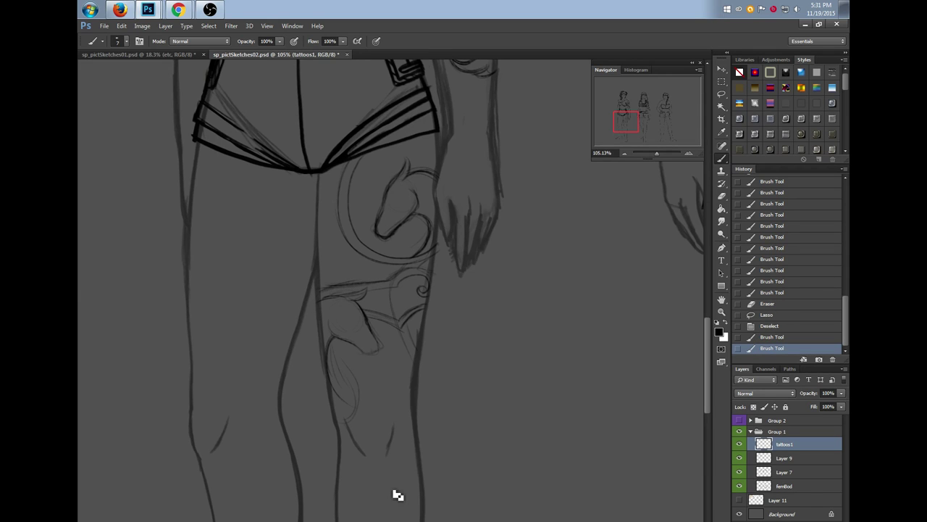
left_click_drag(709, 341, 709, 328)
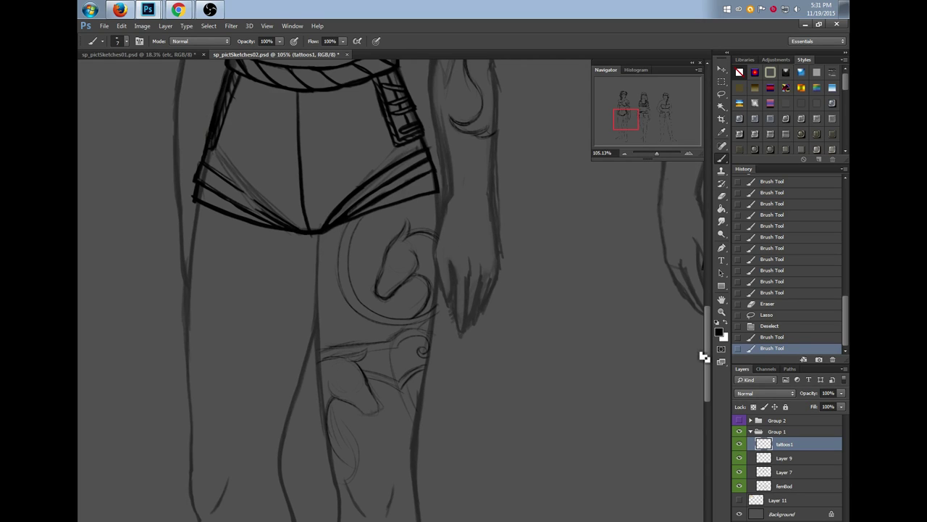
scroll(706, 326, "down", 2)
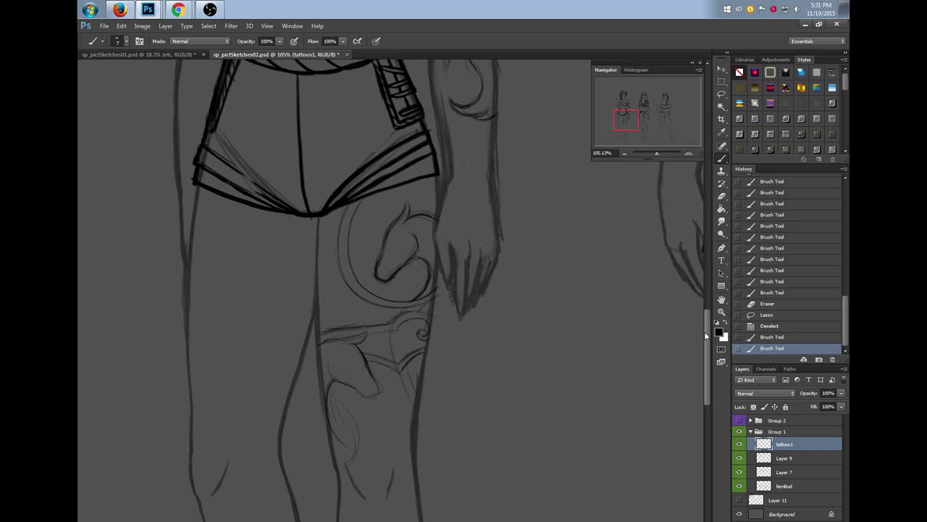
left_click_drag(366, 289, 412, 303)
mouse_move(393, 302)
left_mouse_down()
mouse_move(443, 289)
mouse_move(392, 300)
mouse_move(442, 303)
left_mouse_up()
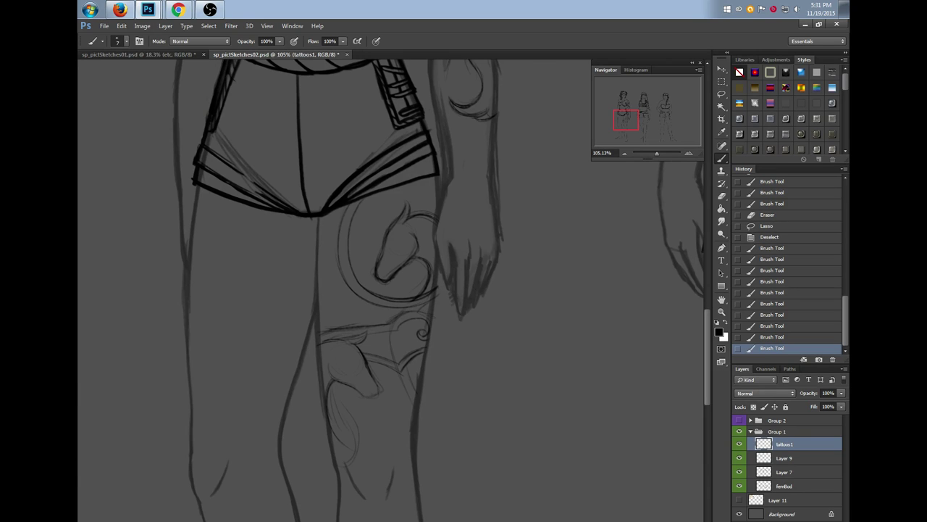
left_click_drag(428, 302, 441, 297)
Draw curved strands from the shorts' hem to the upper horse's forehead and lines rising from its throat along the outer thigh
left_click_drag(707, 323, 706, 314)
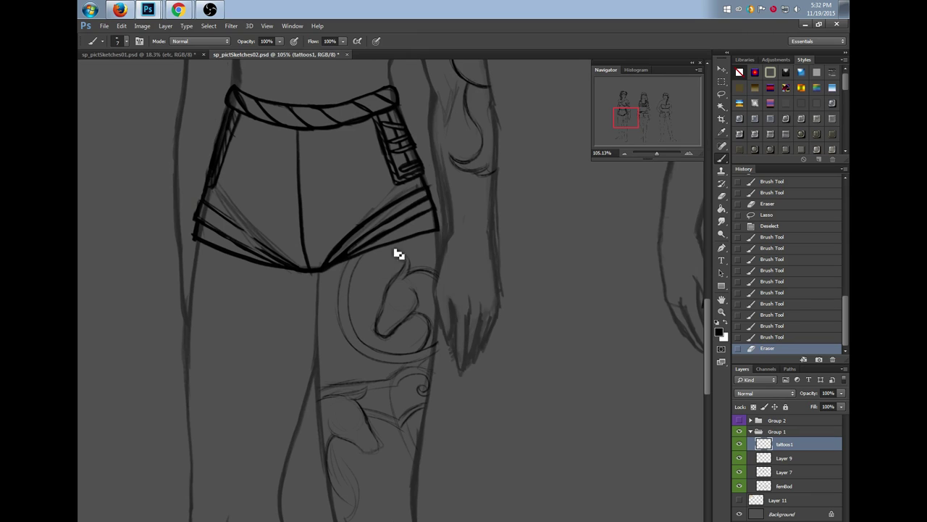
left_click_drag(391, 248, 389, 293)
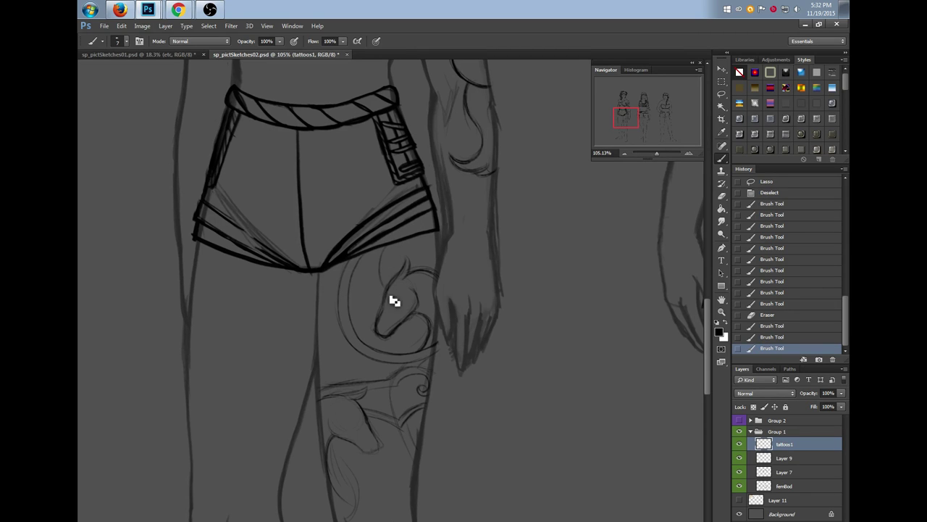
left_click_drag(381, 252, 388, 292)
left_click_drag(413, 322, 417, 323)
mouse_move(413, 320)
left_mouse_down()
mouse_move(431, 324)
mouse_move(447, 258)
mouse_move(435, 274)
mouse_move(439, 254)
left_mouse_up()
left_click_drag(420, 311, 439, 248)
left_click_drag(424, 302, 444, 240)
left_click_drag(389, 246, 391, 284)
left_click_drag(389, 248, 393, 286)
left_click_drag(386, 248, 379, 279)
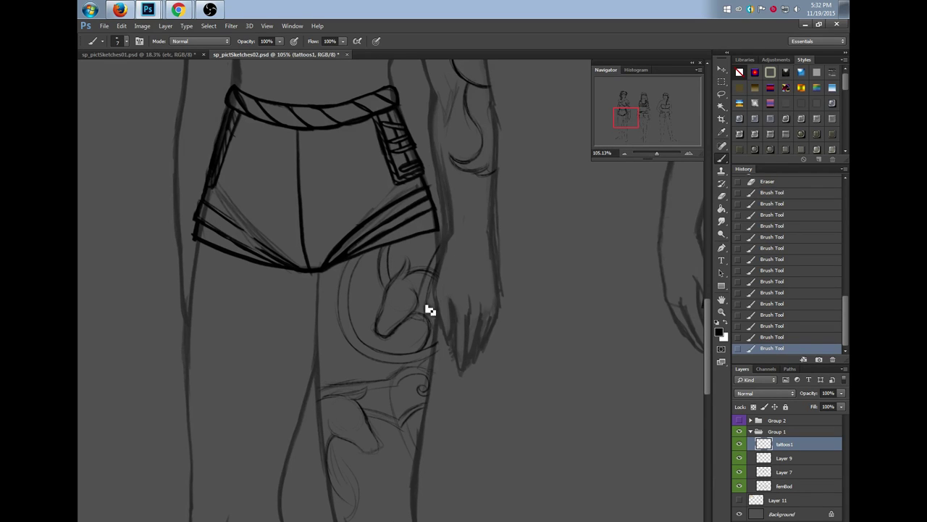
left_click_drag(422, 303, 446, 239)
mouse_move(433, 283)
left_mouse_down()
mouse_move(420, 306)
mouse_move(429, 313)
left_mouse_up()
Darken the upper horse's face and the ring's inner-thigh side, and draw a diagonal band passing behind the ring
key("b")
left_click_drag(404, 284, 380, 330)
mouse_move(365, 257)
left_mouse_down()
mouse_move(356, 334)
mouse_move(363, 343)
mouse_move(343, 326)
mouse_move(371, 358)
left_mouse_up()
mouse_move(330, 285)
left_mouse_down()
mouse_move(377, 333)
mouse_move(373, 326)
left_mouse_up()
mouse_move(349, 304)
left_mouse_down()
mouse_move(414, 357)
mouse_move(394, 343)
left_mouse_up()
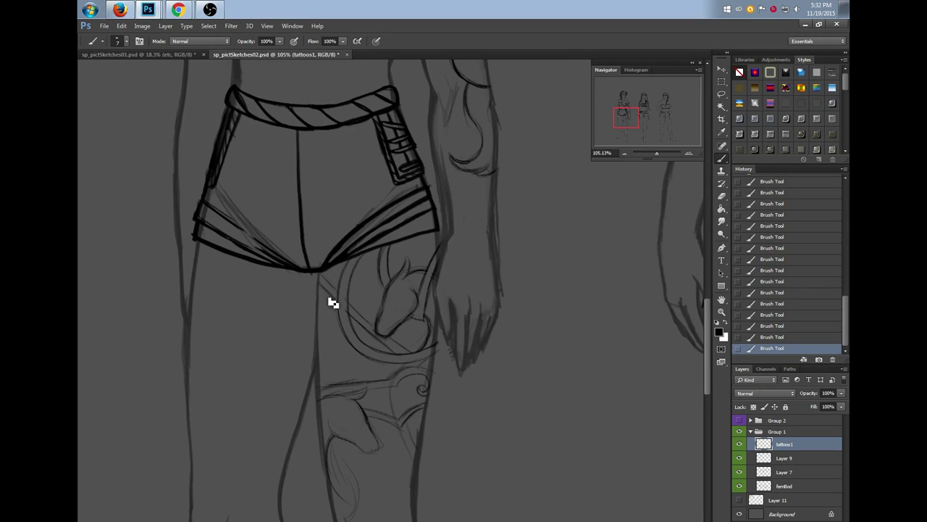
mouse_move(335, 305)
left_mouse_down()
mouse_move(318, 288)
mouse_move(398, 377)
left_mouse_up()
mouse_move(388, 368)
left_mouse_down()
mouse_move(366, 347)
mouse_move(390, 378)
mouse_move(374, 358)
mouse_move(409, 343)
mouse_move(394, 378)
left_mouse_up()
left_click_drag(358, 334, 368, 343)
mouse_move(352, 389)
left_mouse_down()
mouse_move(340, 356)
mouse_move(351, 327)
mouse_move(397, 312)
left_mouse_up()
key("ctrl+z")
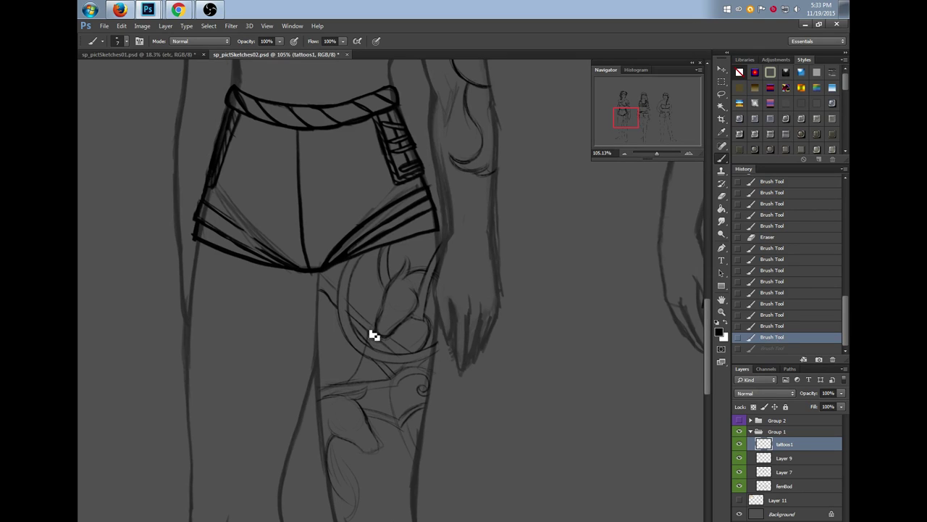
left_click_drag(364, 310, 348, 353)
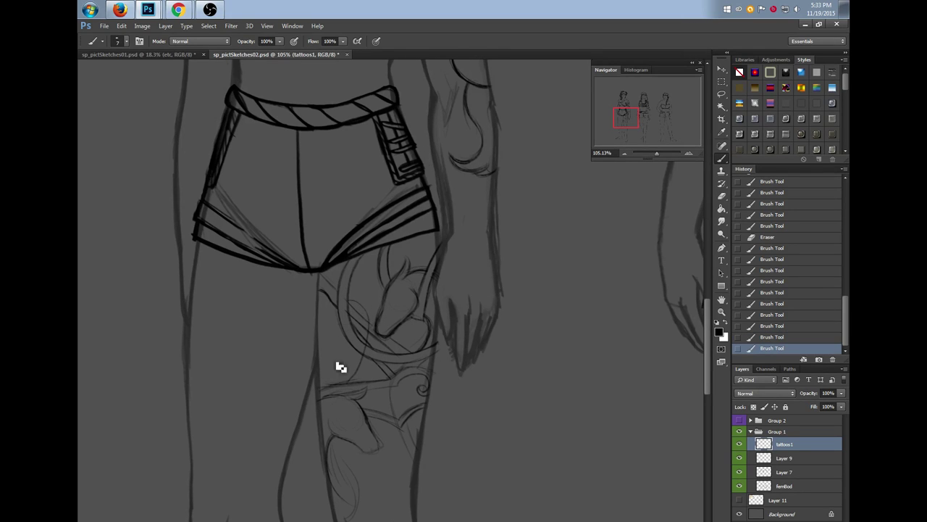
left_click(758, 338)
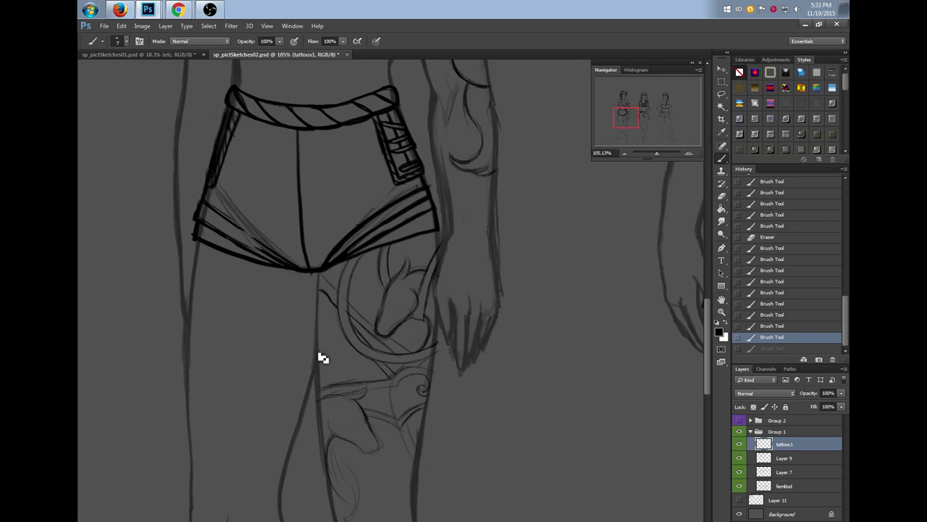
Sketch thin curved guide lines for loops crossing the ring's lower edge on the inner thigh
left_click_drag(362, 311, 340, 390)
mouse_move(348, 327)
left_mouse_down()
mouse_move(357, 316)
mouse_move(348, 368)
left_mouse_up()
left_click_drag(421, 249, 382, 274)
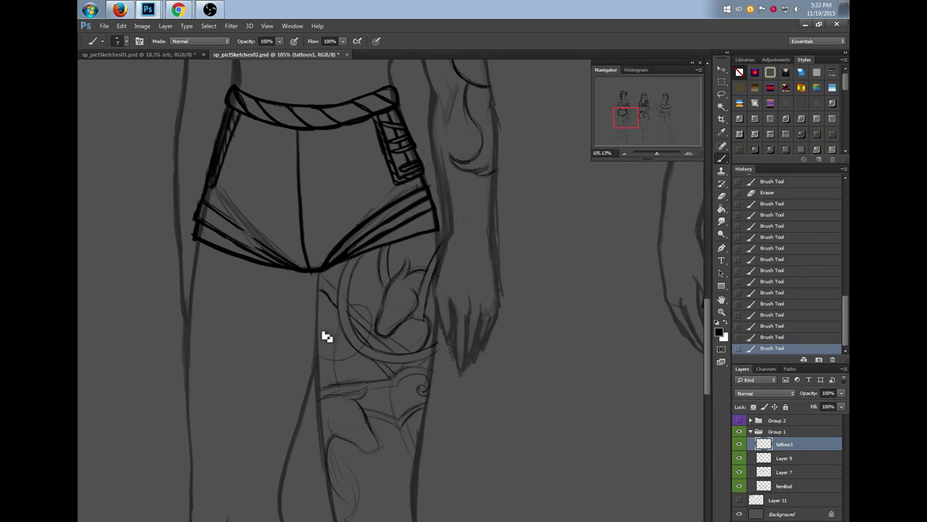
Erase the overlapping lines, then darken the interlaced loops on the inner thigh and the band above the lower horse head
left_click_drag(351, 386, 348, 380)
left_click_drag(338, 362, 347, 352)
left_click(365, 348)
mouse_move(373, 323)
left_mouse_down()
mouse_move(374, 339)
mouse_move(359, 323)
mouse_move(358, 352)
mouse_move(326, 366)
mouse_move(354, 362)
left_mouse_up()
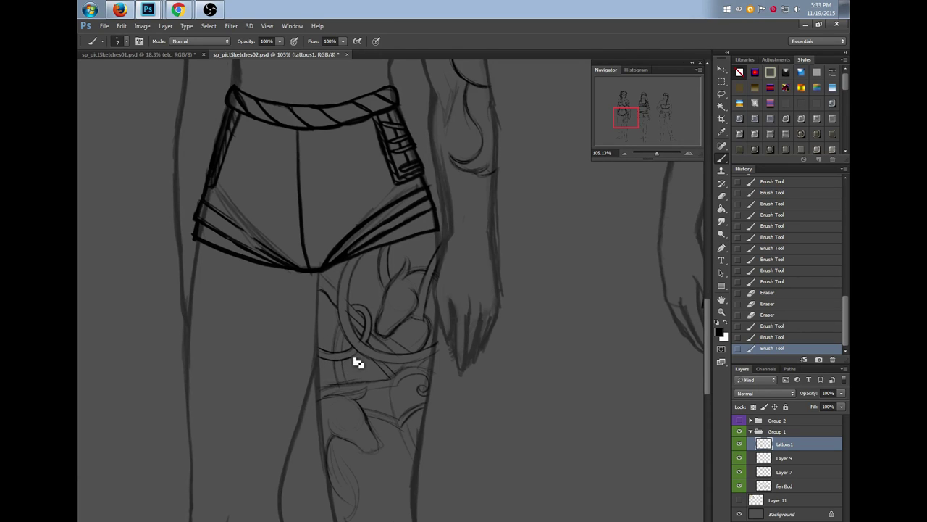
left_click_drag(346, 337, 342, 355)
mouse_move(342, 354)
left_mouse_down()
mouse_move(350, 385)
mouse_move(338, 343)
mouse_move(346, 285)
mouse_move(360, 337)
left_mouse_up()
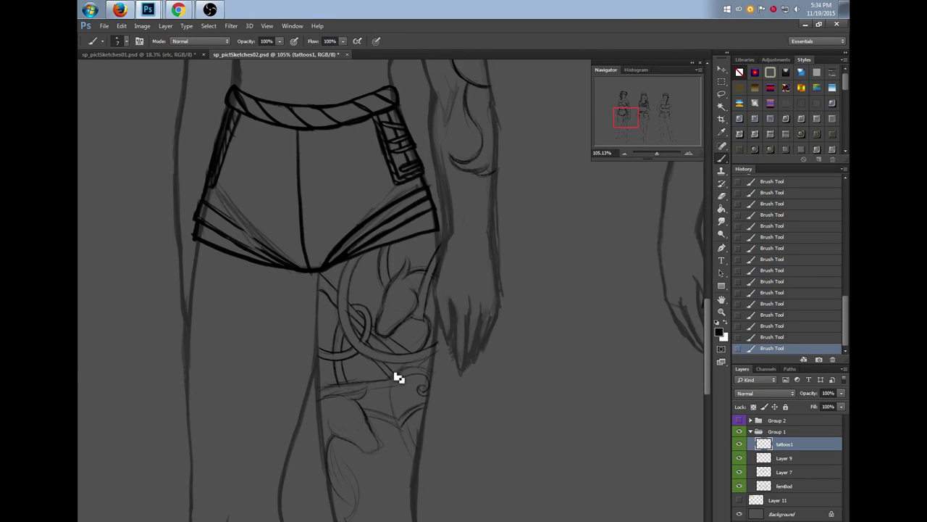
mouse_move(320, 397)
left_mouse_down()
mouse_move(387, 385)
mouse_move(407, 369)
mouse_move(432, 375)
left_mouse_up()
Draw the lower horse's curved neck line down toward the knee and darken its jaw and muzzle
left_click_drag(706, 324, 707, 347)
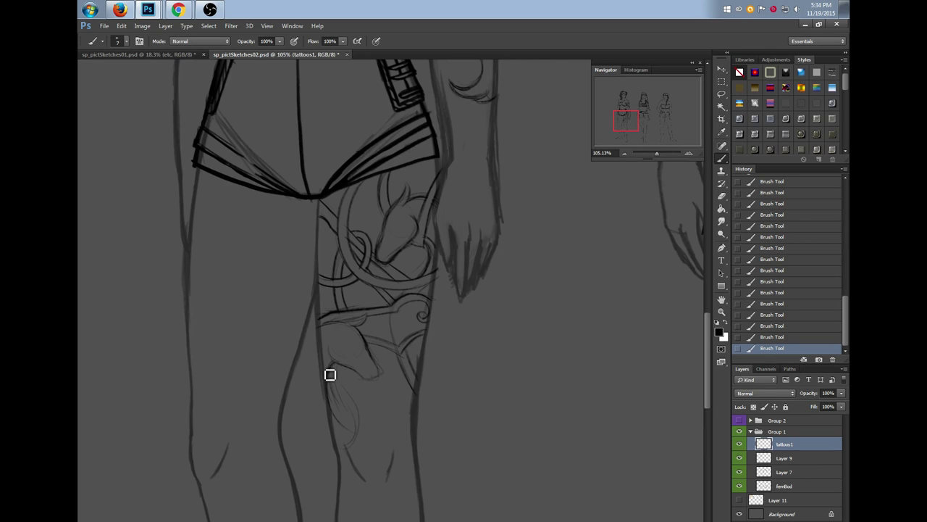
mouse_move(329, 389)
left_mouse_down()
mouse_move(349, 418)
mouse_move(427, 455)
left_mouse_up()
mouse_move(336, 371)
left_mouse_down()
mouse_move(355, 407)
mouse_move(349, 404)
left_mouse_up()
mouse_move(349, 404)
left_mouse_down()
mouse_move(335, 449)
mouse_move(330, 380)
mouse_move(350, 435)
left_mouse_up()
mouse_move(329, 366)
left_mouse_down()
mouse_move(346, 409)
mouse_move(338, 435)
left_mouse_up()
left_click_drag(331, 350, 368, 377)
mouse_move(366, 377)
left_mouse_down()
mouse_move(383, 379)
mouse_move(383, 370)
left_mouse_up()
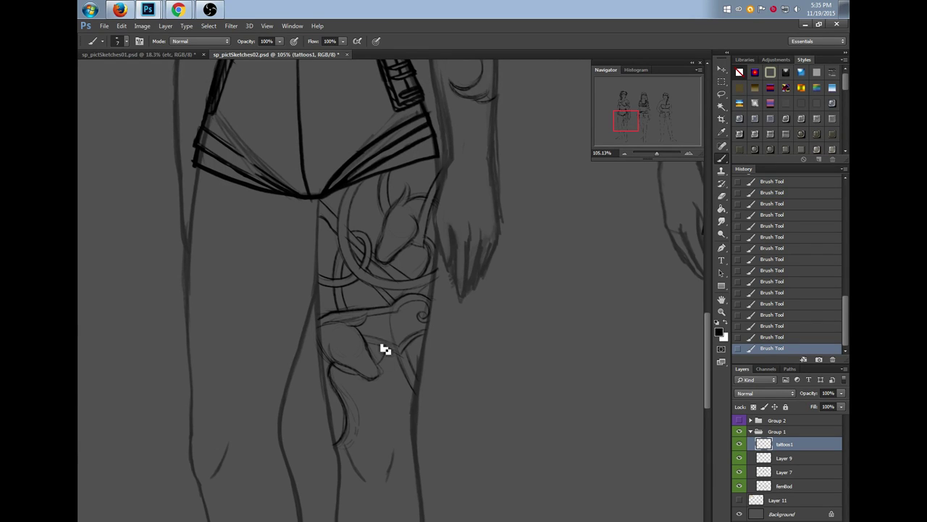
Draw a curved line wrapping beneath the lower horse's jaw, replacing the first try, and add strokes along its forehead
left_click_drag(327, 372, 389, 381)
key("ctrl+z")
left_click_drag(328, 376, 358, 390)
left_click(326, 371)
mouse_move(326, 356)
left_mouse_down()
mouse_move(343, 375)
mouse_move(323, 371)
mouse_move(388, 382)
left_mouse_up()
mouse_move(324, 336)
left_mouse_down()
mouse_move(369, 321)
mouse_move(363, 336)
left_mouse_up()
left_click_drag(363, 336, 347, 336)
left_click_drag(342, 452, 335, 456)
Darken the lower horse's jaw line up to the muzzle and thicken the curved neck strands below it
left_click_drag(707, 337, 707, 360)
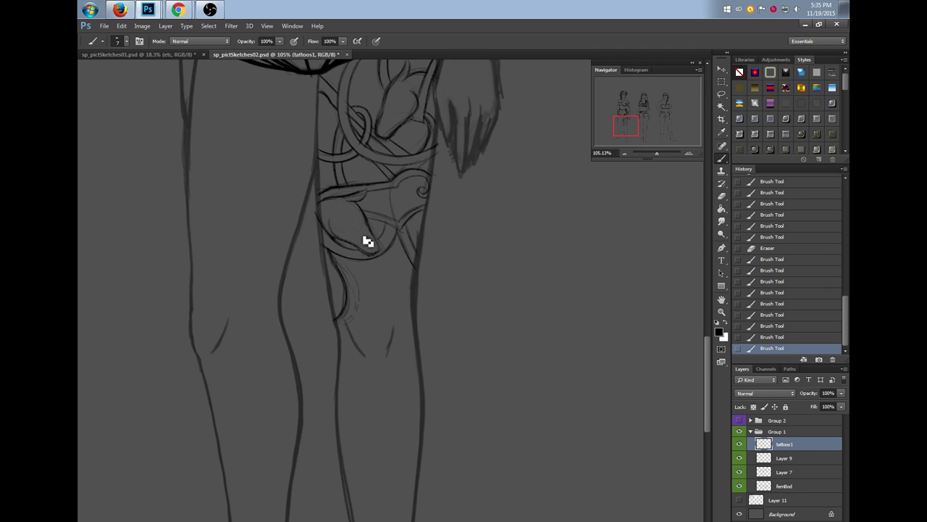
left_click_drag(338, 241, 343, 244)
left_click_drag(340, 242, 352, 246)
left_click_drag(346, 243, 384, 253)
mouse_move(344, 278)
left_mouse_down()
mouse_move(348, 305)
mouse_move(330, 324)
left_mouse_up()
left_click_drag(330, 267, 335, 316)
Draw a pointed, double-lined band above the knee with a small round scroll near its outer end
scroll(705, 351, "up", 2)
left_click_drag(706, 351, 705, 345)
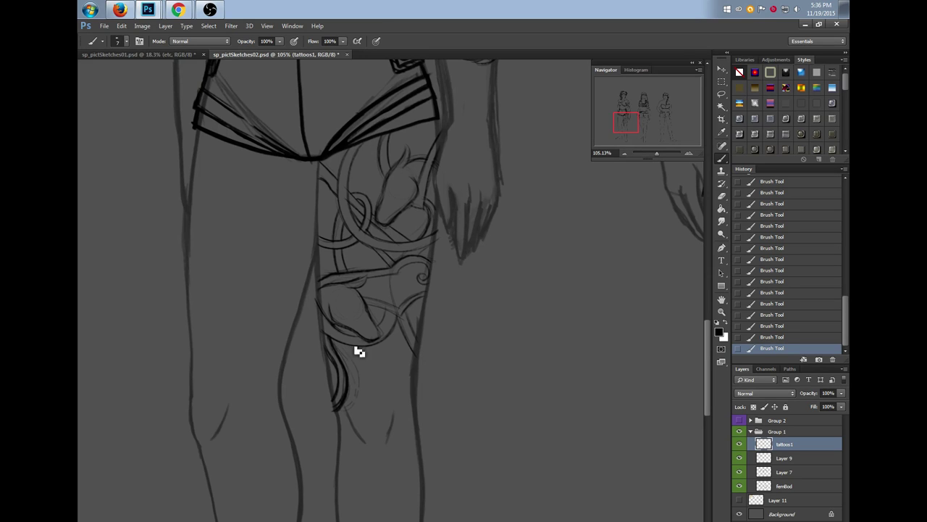
left_click_drag(703, 348, 697, 356)
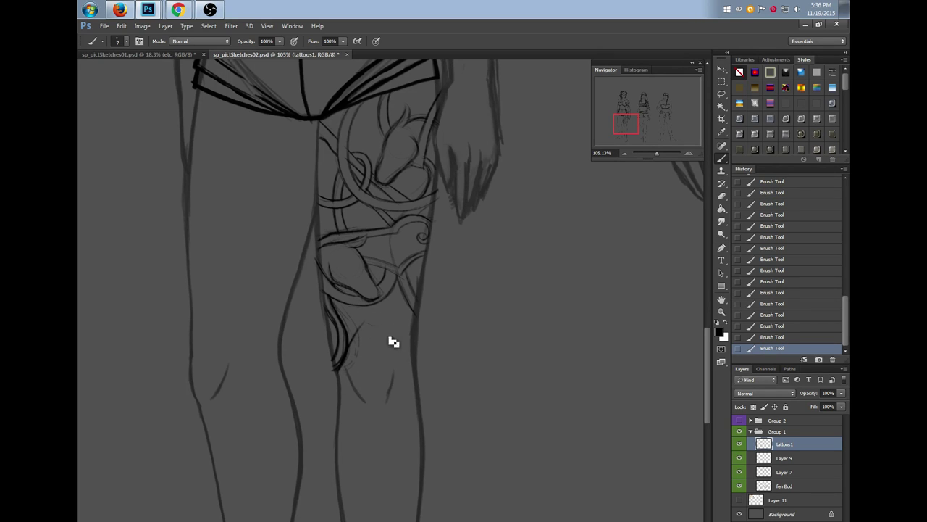
mouse_move(368, 324)
left_mouse_down()
mouse_move(397, 346)
mouse_move(336, 373)
mouse_move(379, 312)
mouse_move(379, 329)
mouse_move(366, 324)
mouse_move(399, 345)
mouse_move(394, 331)
mouse_move(413, 368)
left_mouse_up()
mouse_move(360, 339)
left_mouse_down()
mouse_move(340, 384)
mouse_move(363, 338)
mouse_move(342, 378)
mouse_move(358, 361)
mouse_move(359, 370)
mouse_move(332, 346)
mouse_move(358, 324)
left_mouse_up()
mouse_move(341, 379)
left_mouse_down()
mouse_move(365, 332)
mouse_move(387, 347)
left_mouse_up()
mouse_move(381, 342)
left_mouse_down()
mouse_move(365, 337)
mouse_move(395, 354)
mouse_move(371, 341)
mouse_move(402, 346)
mouse_move(395, 352)
mouse_move(388, 328)
mouse_move(410, 376)
left_mouse_up()
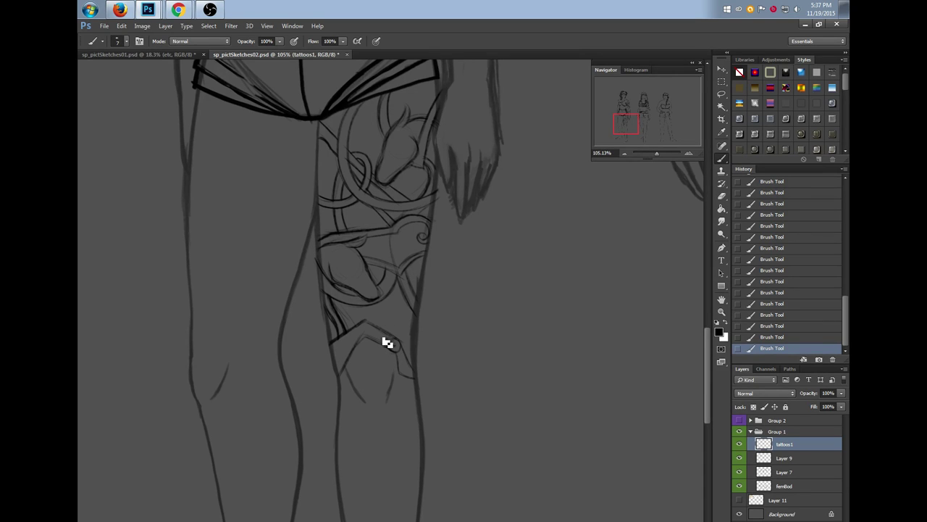
Draw a double-lined diagonal band rising from the knee band's scroll to the outer thigh
mouse_move(372, 352)
left_mouse_down()
mouse_move(405, 300)
mouse_move(368, 351)
mouse_move(420, 287)
left_mouse_up()
mouse_move(366, 349)
left_mouse_down()
mouse_move(394, 346)
mouse_move(419, 290)
left_mouse_up()
left_click(399, 312)
left_click_drag(377, 348, 391, 345)
mouse_move(412, 298)
left_mouse_down()
mouse_move(422, 304)
mouse_move(432, 292)
mouse_move(415, 297)
mouse_move(420, 302)
mouse_move(416, 291)
mouse_move(426, 307)
mouse_move(418, 341)
mouse_move(370, 344)
mouse_move(348, 356)
left_mouse_up()
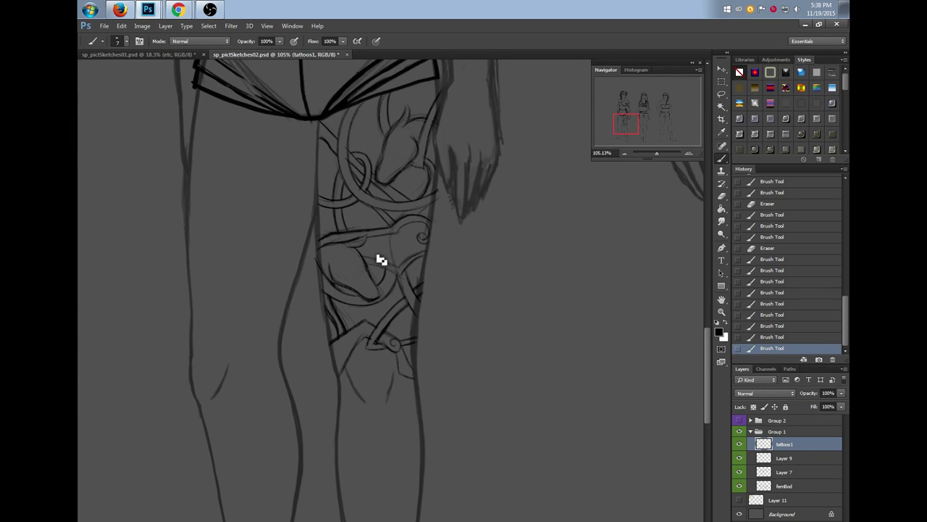
Darken the curved band between the lower horse's face and the outer thigh, and strengthen the horse's nose line
left_click_drag(363, 257, 401, 280)
left_click_drag(395, 272, 400, 278)
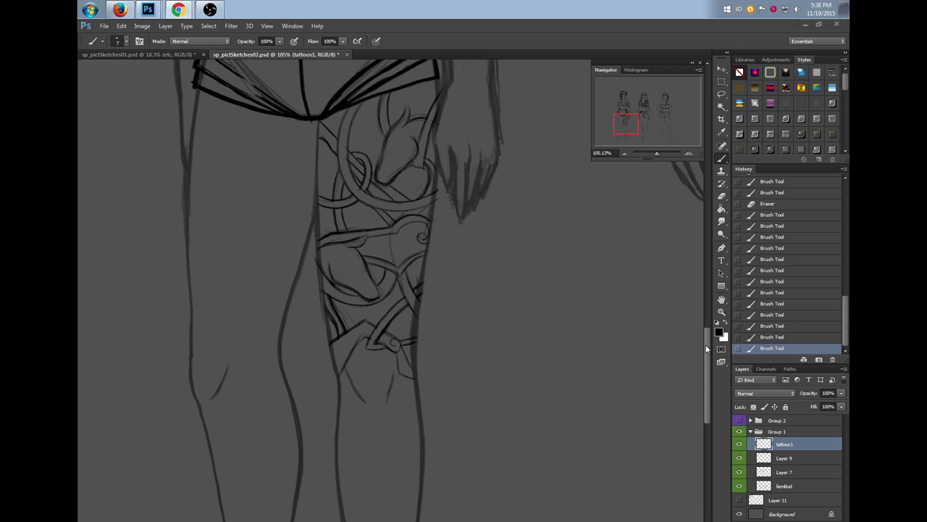
scroll(707, 349, "up", 3)
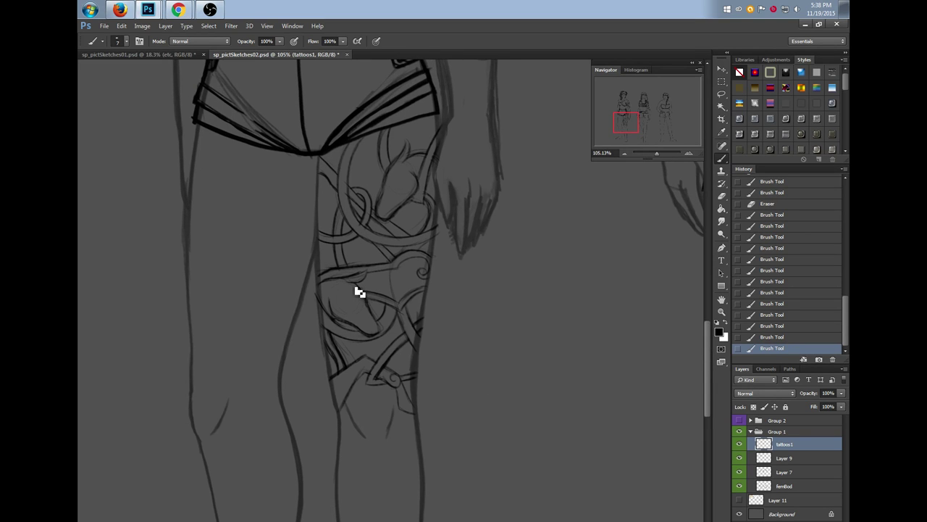
left_click_drag(366, 297, 375, 313)
left_click_drag(370, 309, 380, 325)
Clean up and darken the upper horse's face line
scroll(708, 336, "up", 5)
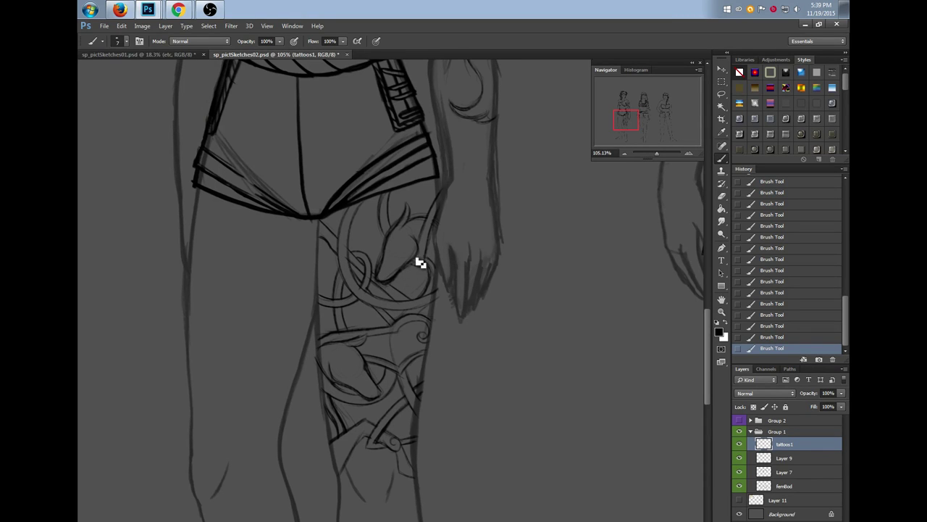
mouse_move(389, 294)
left_mouse_down()
mouse_move(396, 282)
mouse_move(379, 279)
mouse_move(383, 258)
mouse_move(395, 289)
mouse_move(387, 253)
left_mouse_up()
left_click_drag(385, 261, 391, 251)
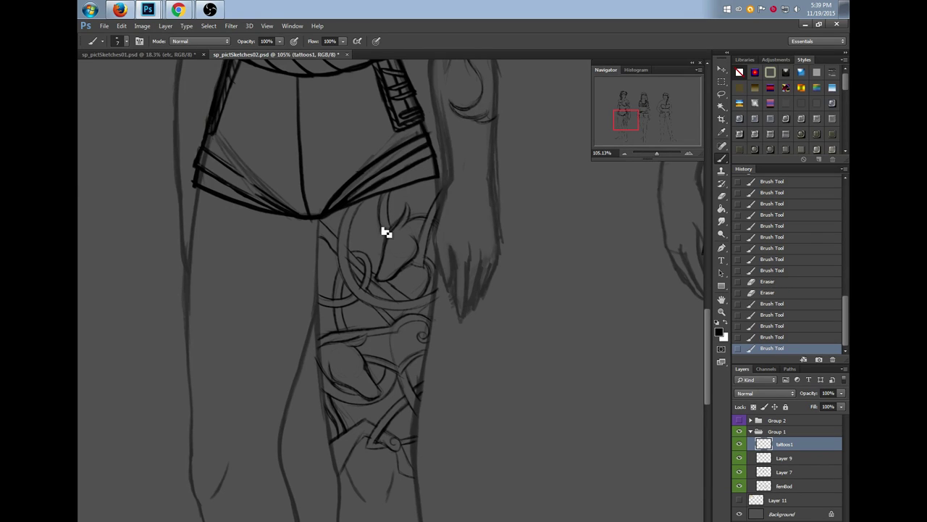
Redraw the lower horse's face, muzzle and jaw outline with cleaner, darker strokes
left_click_drag(355, 349, 382, 393)
left_click_drag(376, 385, 378, 397)
mouse_move(331, 363)
left_mouse_down()
mouse_move(342, 386)
mouse_move(331, 362)
mouse_move(353, 388)
mouse_move(339, 382)
mouse_move(378, 399)
left_mouse_up()
mouse_move(366, 398)
left_mouse_down()
mouse_move(320, 358)
mouse_move(344, 389)
mouse_move(391, 405)
left_mouse_up()
key("b")
left_click_drag(342, 384, 376, 403)
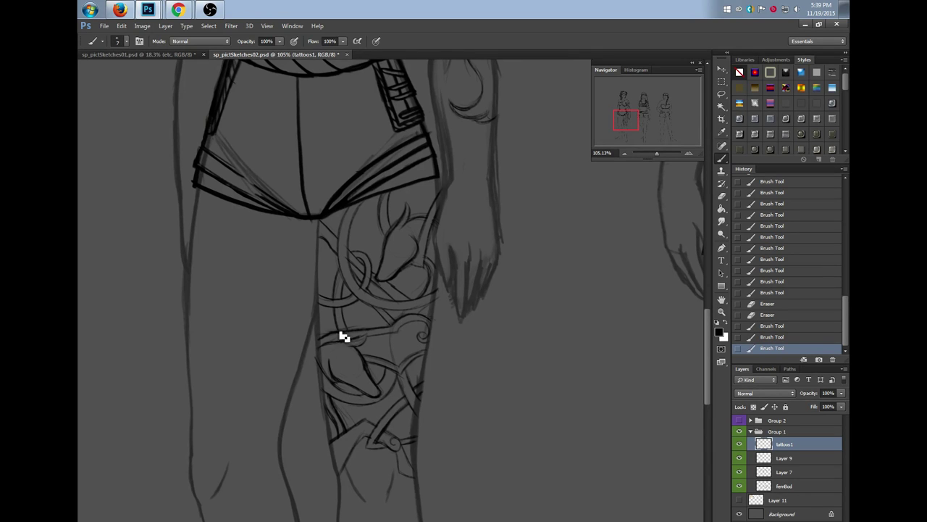
Extend the vertical inner-thigh band across the horizontal band and darken the ring's inner-thigh arc
left_click_drag(339, 329, 338, 342)
mouse_move(345, 331)
left_mouse_down()
mouse_move(343, 340)
mouse_move(354, 337)
mouse_move(348, 325)
left_mouse_up()
left_click_drag(343, 322, 343, 309)
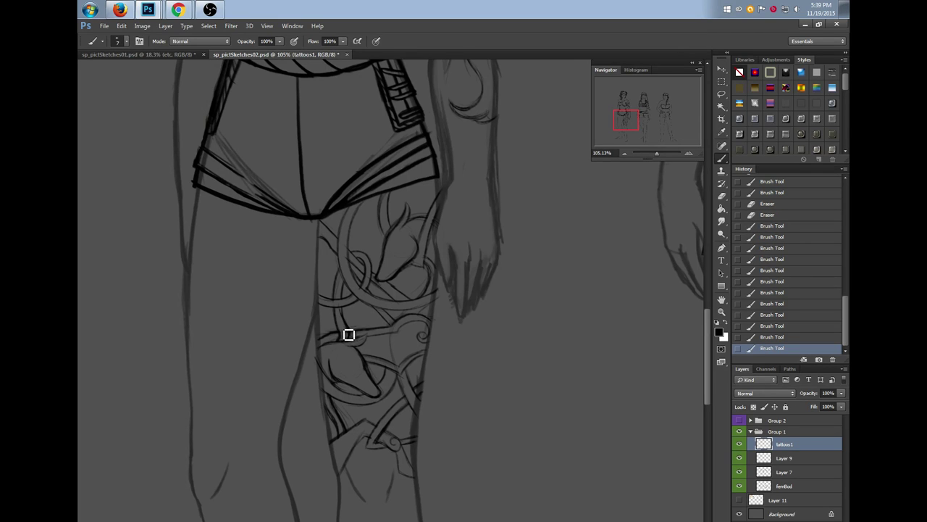
left_click_drag(349, 332, 345, 268)
left_click_drag(340, 245, 353, 215)
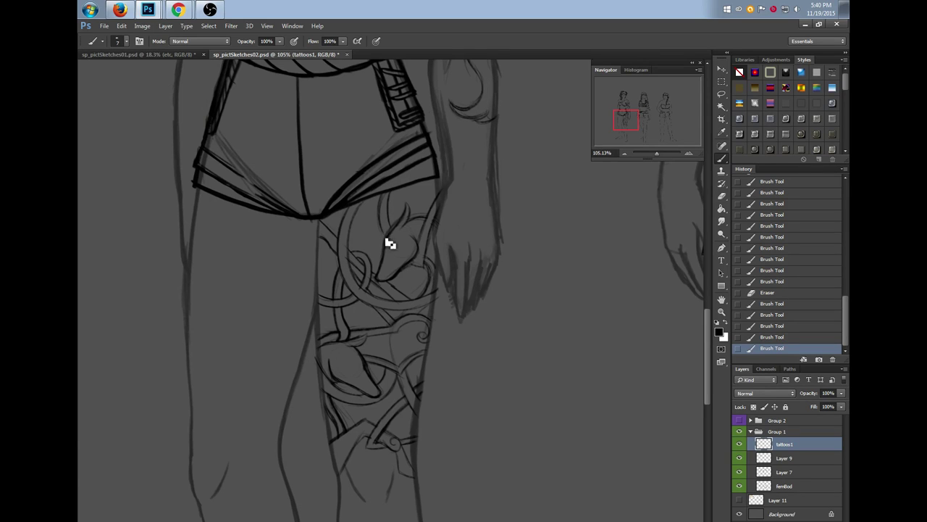
Draw a curved branch from the upper horse's forehead strand across the ring and erase the overlapping lines
mouse_move(389, 239)
left_mouse_down()
mouse_move(381, 232)
mouse_move(386, 217)
mouse_move(396, 234)
mouse_move(389, 210)
mouse_move(379, 228)
mouse_move(392, 241)
mouse_move(344, 215)
mouse_move(346, 226)
mouse_move(348, 216)
left_mouse_up()
mouse_move(347, 216)
left_mouse_down()
mouse_move(359, 232)
mouse_move(375, 232)
mouse_move(351, 226)
left_mouse_up()
key("e")
mouse_move(352, 228)
left_mouse_down()
mouse_move(370, 238)
mouse_move(387, 222)
mouse_move(390, 231)
left_mouse_up()
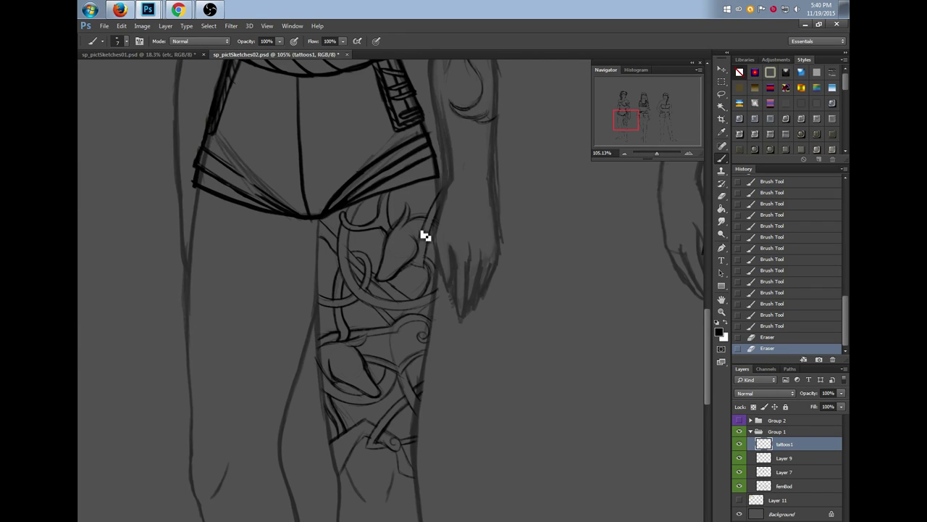
Darken the strands around the upper horse's forelock and draw a double arc rising from the band above the lower horse's head
mouse_move(345, 216)
left_mouse_down()
mouse_move(367, 225)
mouse_move(341, 221)
left_mouse_up()
mouse_move(389, 194)
left_mouse_down()
mouse_move(377, 223)
mouse_move(384, 190)
left_mouse_up()
mouse_move(352, 226)
left_mouse_down()
mouse_move(372, 190)
mouse_move(406, 204)
left_mouse_up()
left_click_drag(346, 327, 391, 328)
mouse_move(354, 339)
left_mouse_down()
mouse_move(368, 323)
mouse_move(385, 335)
left_mouse_up()
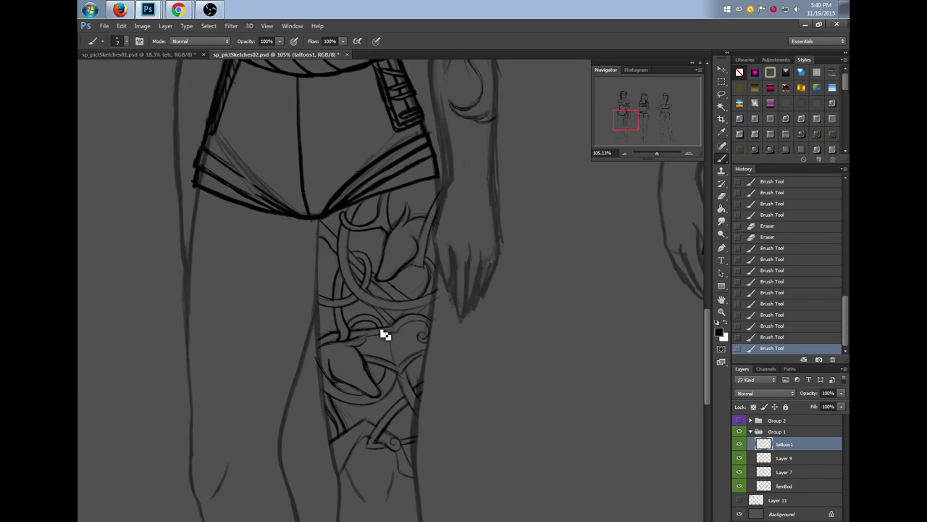
Erase the overlaps where the arc meets the horizontal band and finish the band's end with a small curl
key("e")
mouse_move(366, 323)
left_mouse_down()
mouse_move(387, 342)
mouse_move(378, 334)
left_mouse_up()
left_click_drag(378, 333, 389, 333)
key("e")
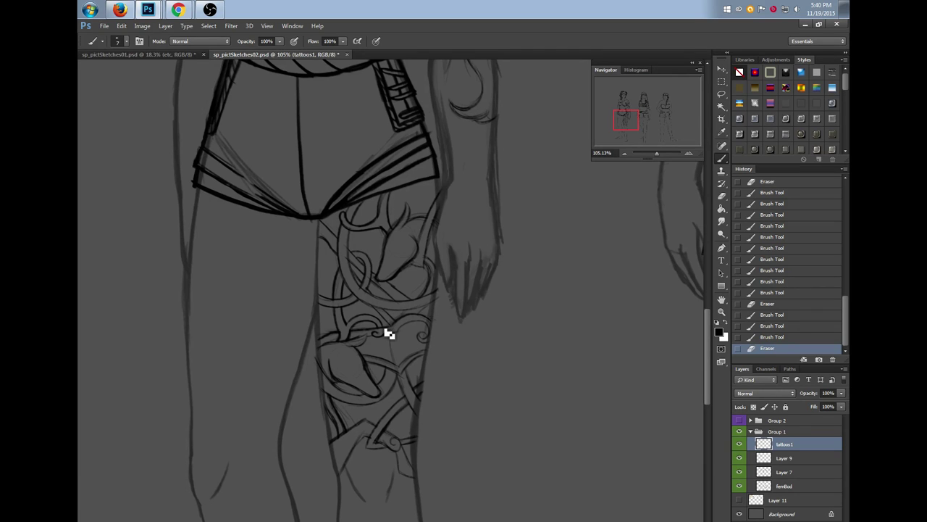
mouse_move(368, 310)
left_mouse_down()
mouse_move(389, 333)
mouse_move(366, 317)
left_mouse_up()
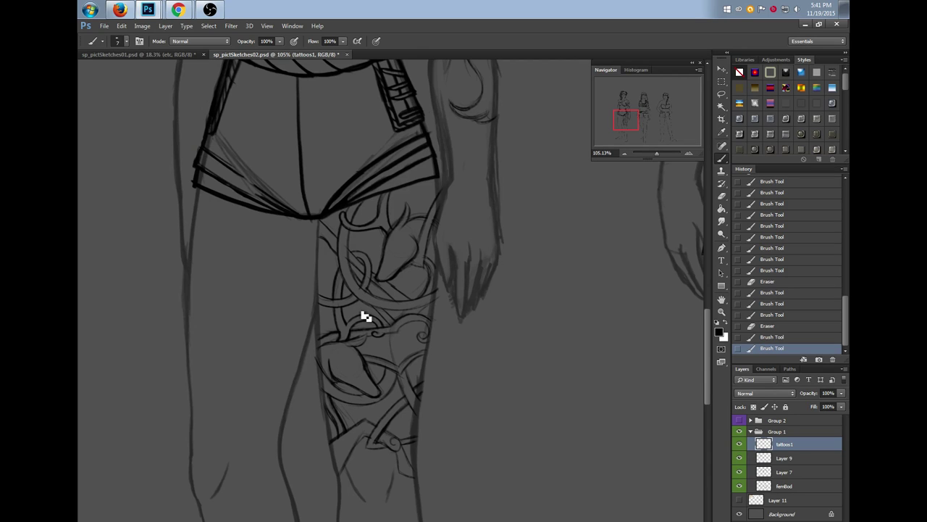
Draw a spiral in the cheek of each horse head and undo the last stroke on the upper horse's face
mouse_move(410, 242)
left_mouse_down()
mouse_move(403, 260)
mouse_move(425, 237)
mouse_move(404, 240)
mouse_move(405, 261)
mouse_move(438, 241)
left_mouse_up()
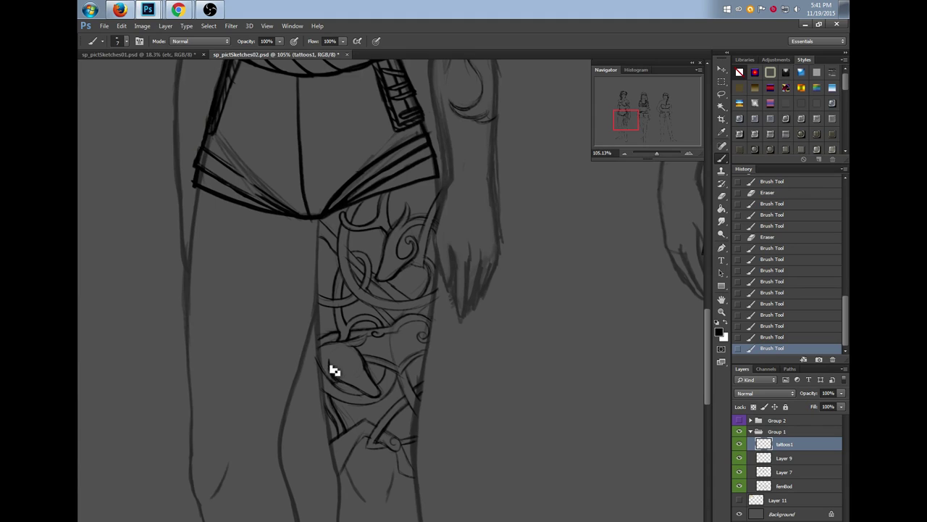
mouse_move(340, 364)
left_mouse_down()
mouse_move(355, 379)
mouse_move(357, 364)
mouse_move(337, 356)
mouse_move(319, 365)
left_mouse_up()
left_click_drag(393, 333, 385, 334)
left_click_drag(386, 333, 389, 335)
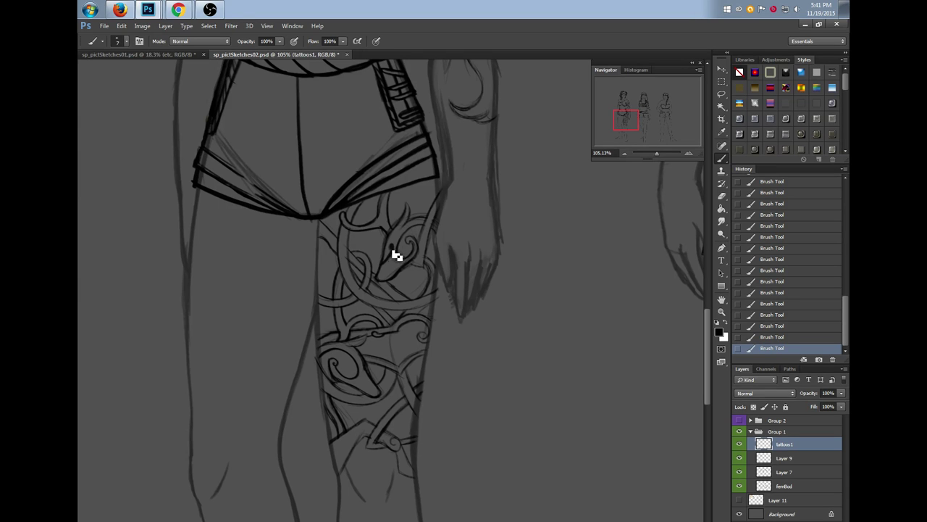
left_click(771, 337)
Darken the bands along the outer thigh beside the upper horse and add an eye to each horse head
scroll(704, 330, "up", 3)
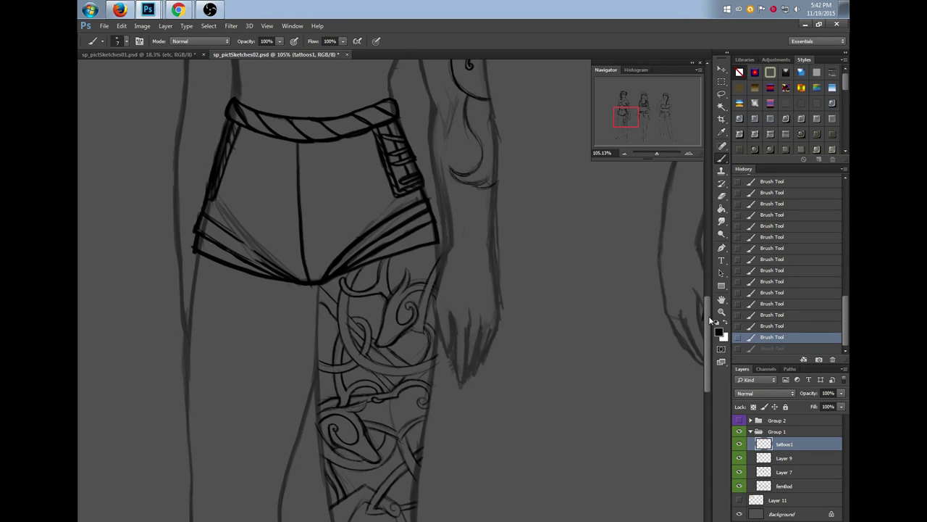
left_click_drag(367, 403, 346, 409)
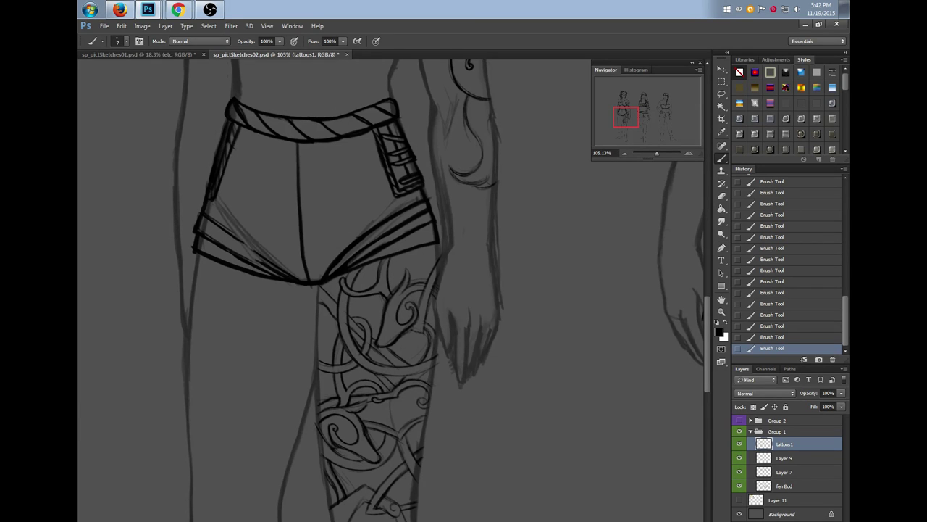
left_click_drag(401, 437, 428, 417)
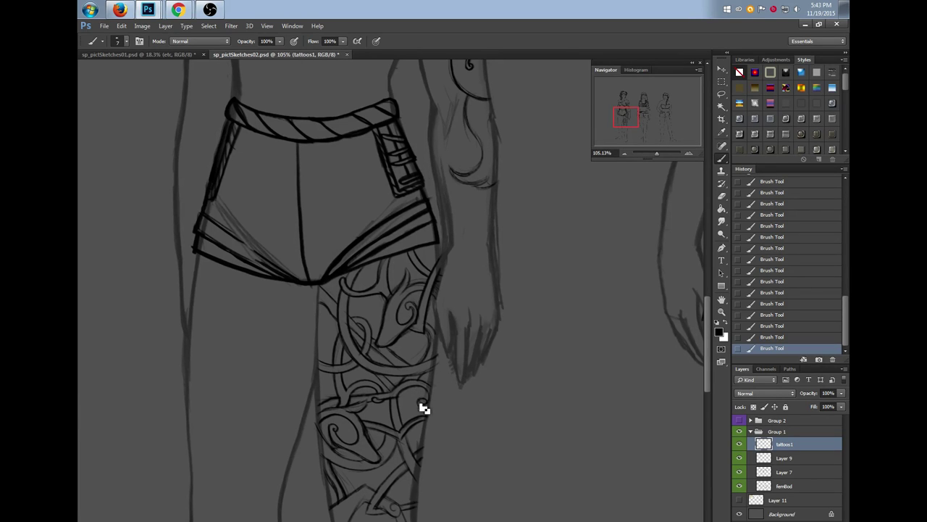
mouse_move(377, 326)
left_mouse_down()
mouse_move(425, 326)
mouse_move(417, 227)
left_mouse_up()
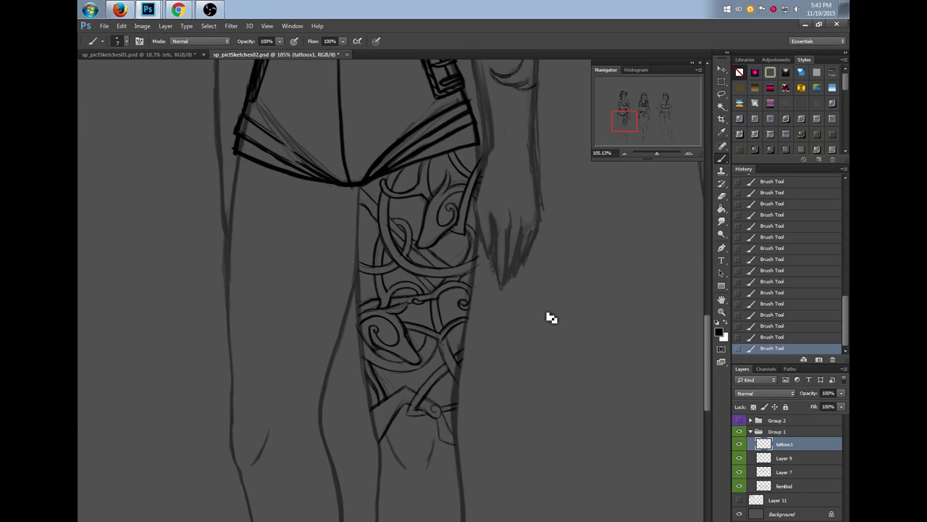
left_click_drag(709, 366, 707, 354)
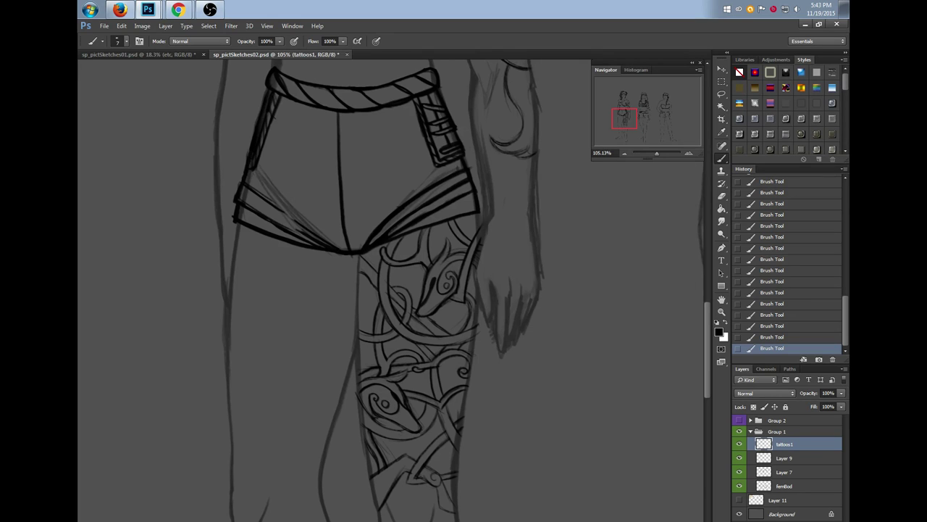
Draw a short vertical strand beside the lower horse and erase the overlaps where it crosses the neighbouring bands
scroll(459, 415, "down", 3)
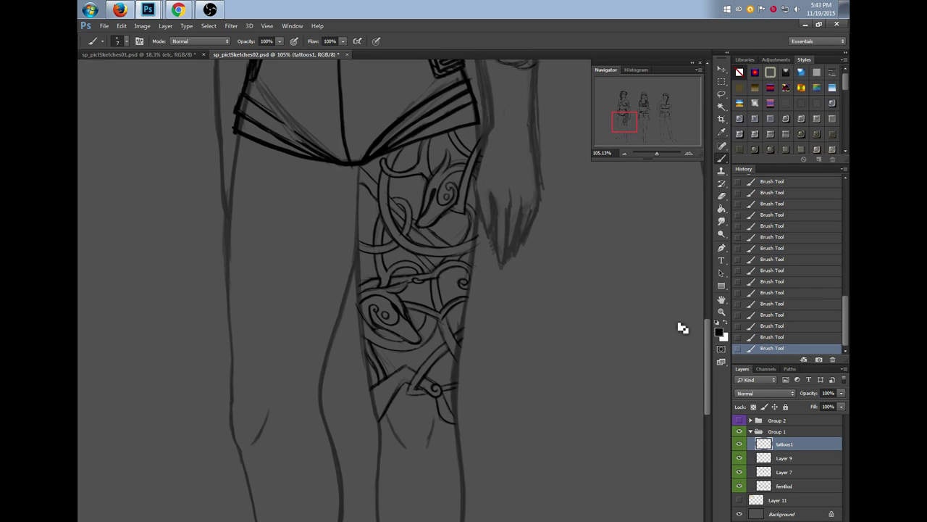
scroll(707, 360, "up", 3)
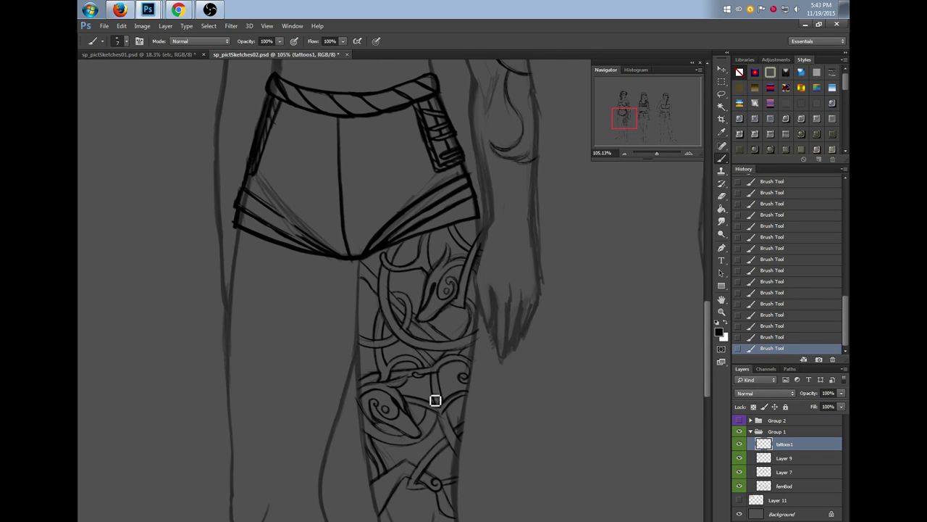
key("e")
left_click_drag(443, 414, 439, 412)
mouse_move(432, 406)
left_mouse_down()
mouse_move(416, 384)
mouse_move(434, 410)
left_mouse_up()
left_click(429, 379)
left_click(435, 387)
Redraw the crossing of the bands directly above the lower horse's head so that they interlace
left_click_drag(410, 370, 422, 376)
mouse_move(418, 374)
left_mouse_down()
mouse_move(387, 358)
mouse_move(406, 367)
mouse_move(398, 365)
left_mouse_up()
mouse_move(399, 365)
left_mouse_down()
mouse_move(364, 354)
mouse_move(374, 358)
left_mouse_up()
mouse_move(378, 361)
left_mouse_down()
mouse_move(402, 373)
mouse_move(393, 371)
left_mouse_up()
key("alt+Tab")
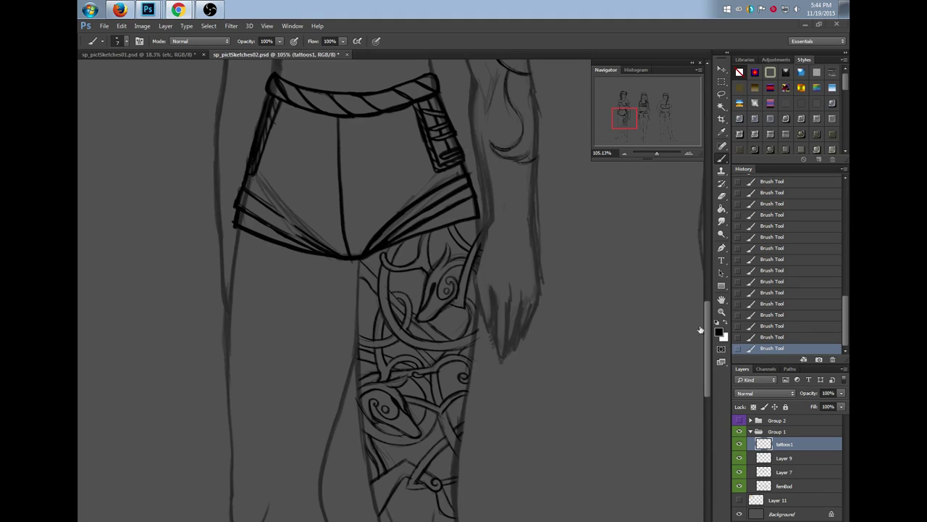
Draw nostril and mouth lines on both horses' muzzles and clean up the strand under the upper muzzle
scroll(705, 338, "up", 2)
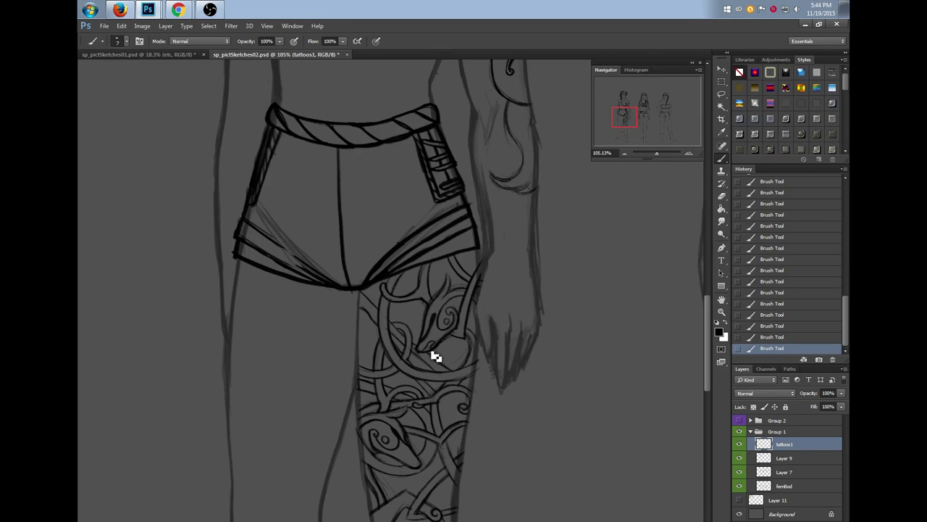
left_click_drag(435, 346, 425, 353)
key("e")
left_click_drag(417, 472, 425, 472)
mouse_move(429, 360)
left_mouse_down()
mouse_move(438, 375)
mouse_move(428, 354)
mouse_move(445, 368)
left_mouse_up()
left_click_drag(443, 366, 433, 356)
Redraw the branching strands and forelock above the upper horse's head with thicker, darker strokes
left_click_drag(400, 299, 391, 294)
left_click_drag(388, 291, 401, 297)
left_click(387, 290)
left_click_drag(384, 291, 397, 287)
left_click_drag(447, 277, 425, 301)
left_click_drag(449, 276, 431, 303)
mouse_move(403, 419)
left_mouse_down()
mouse_move(383, 419)
mouse_move(413, 410)
left_mouse_up()
Draw the pointed interlaced band lines at the lower edge of the thigh tattoo, just above the knee
left_click_drag(706, 316, 704, 357)
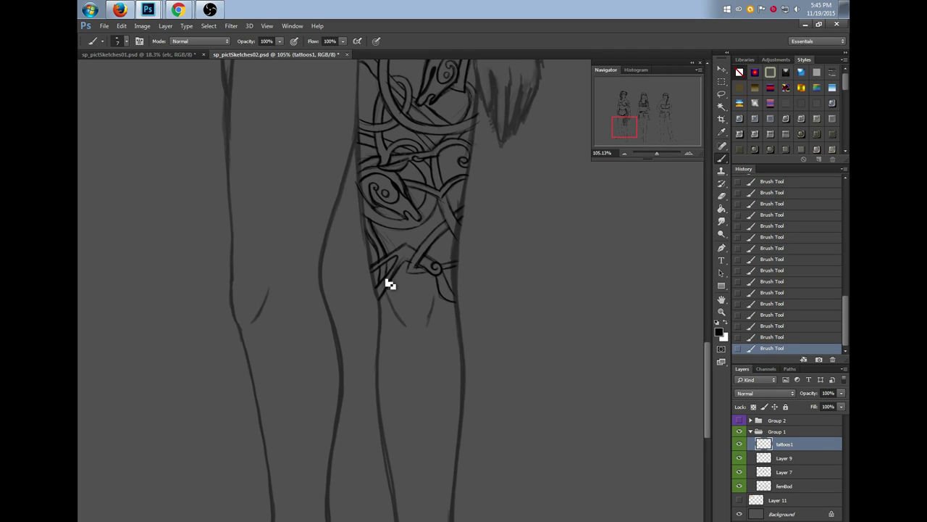
left_click_drag(709, 362, 705, 338)
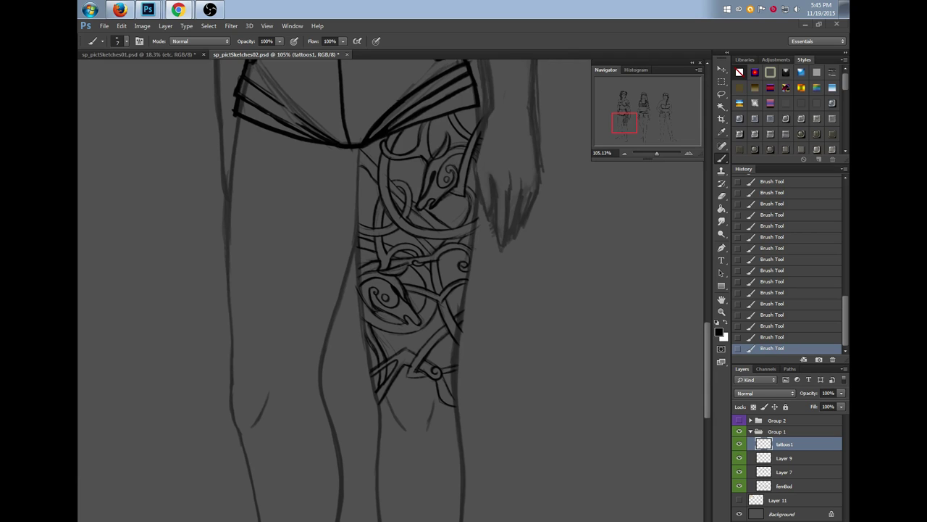
scroll(707, 338, "up", 1)
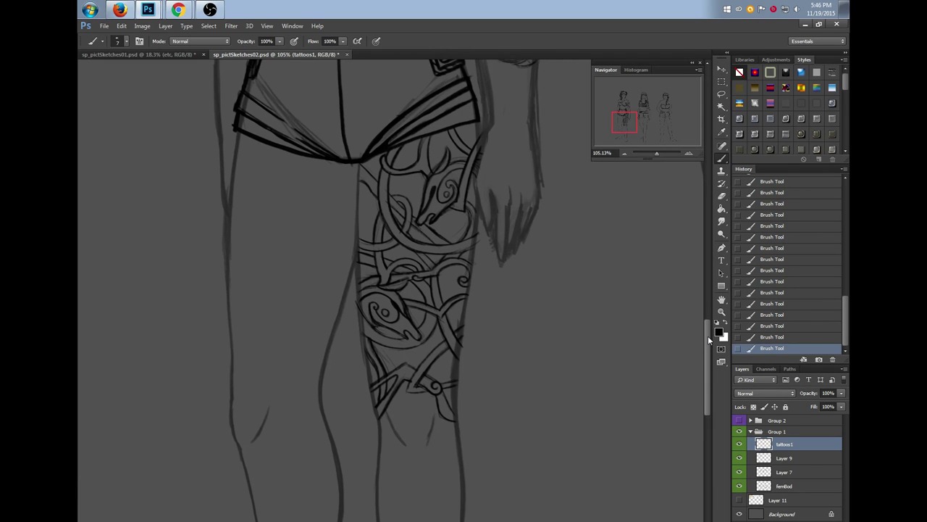
scroll(708, 338, "up", 1)
Review the tattoos on the full figures, toggling the visibility of the tattoos1 layer
left_click_drag(658, 155, 654, 154)
scroll(393, 290, "left", 3)
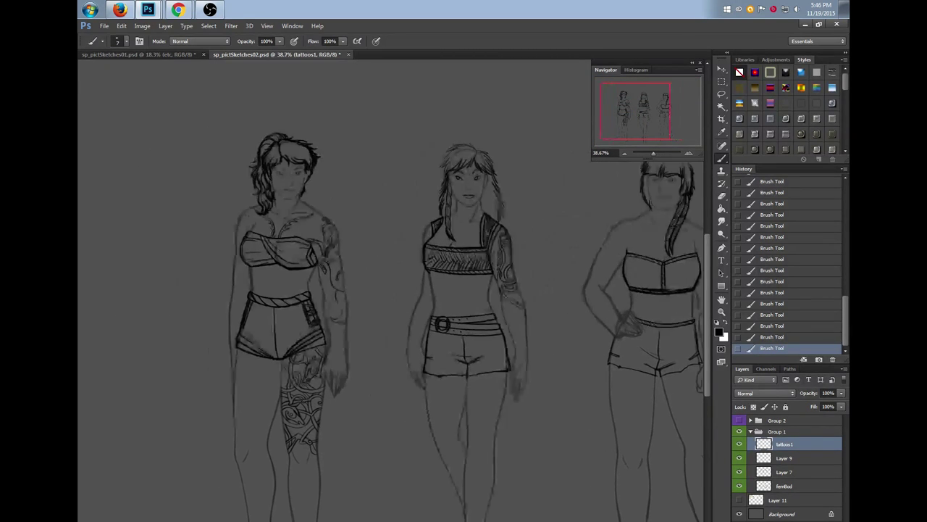
left_click(739, 445)
left_click(739, 445)
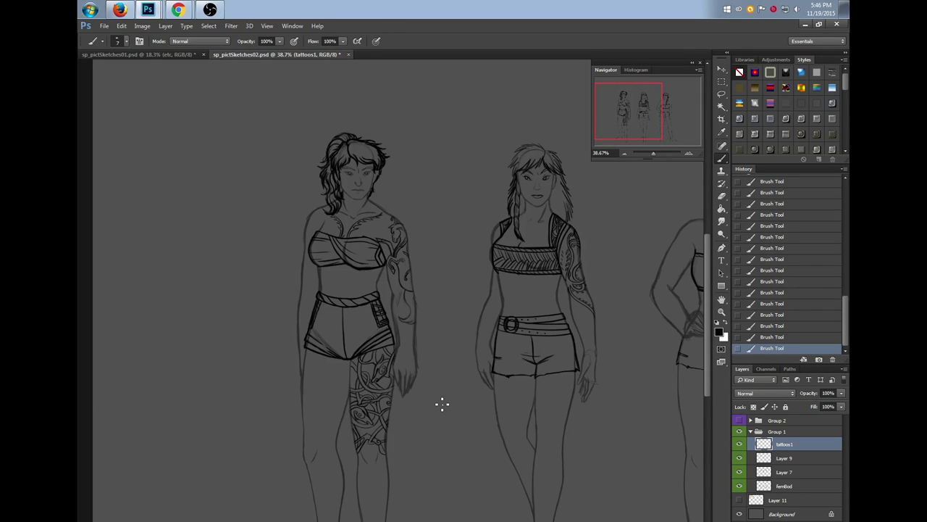
scroll(708, 318, "down", 1)
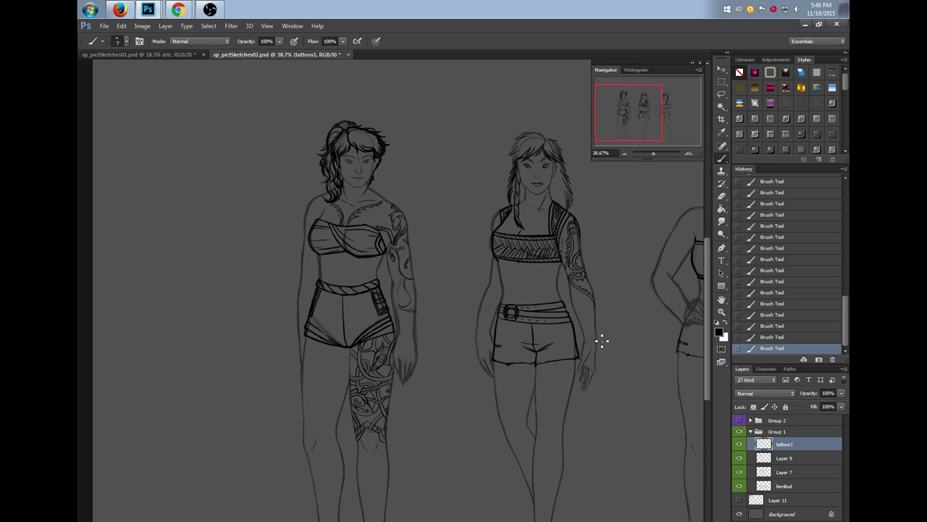
scroll(391, 290, "right", 8)
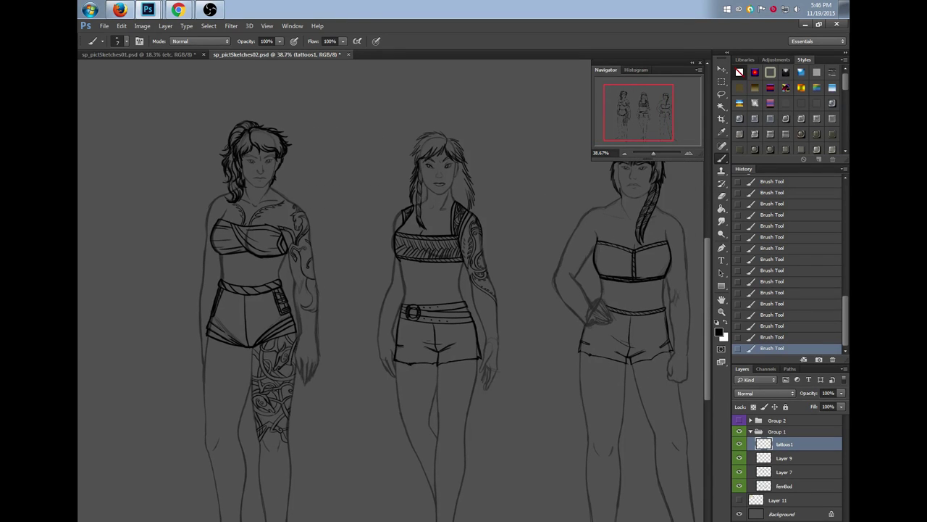
Undo the last brush stroke and create a layer named tattoos2 above tattoos1 for the middle character's forearm
left_click(721, 312)
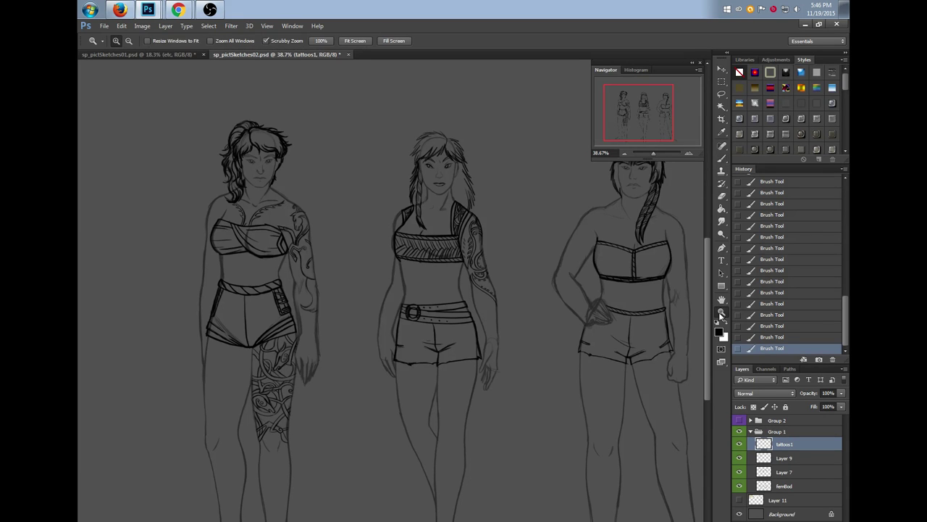
left_click_drag(487, 302, 536, 330)
left_click_drag(708, 326, 708, 310)
left_click(721, 159)
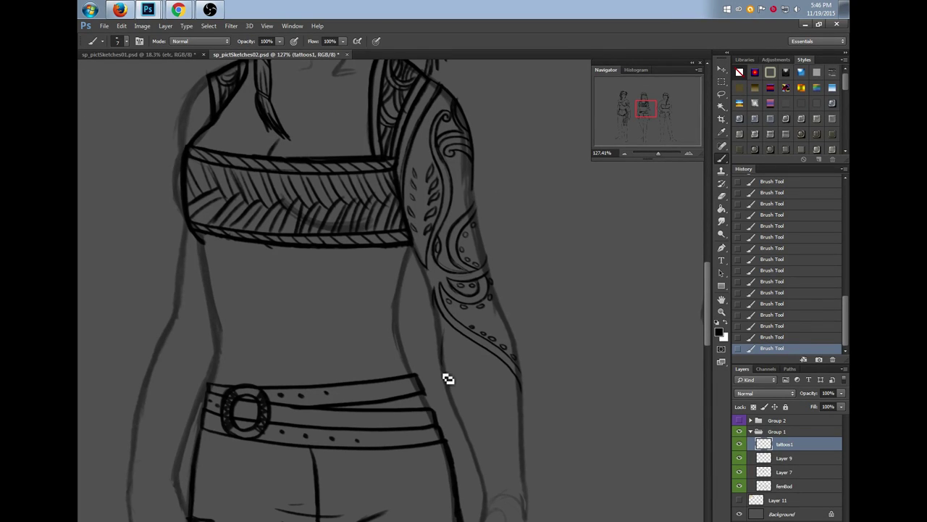
key("ctrl+alt+z")
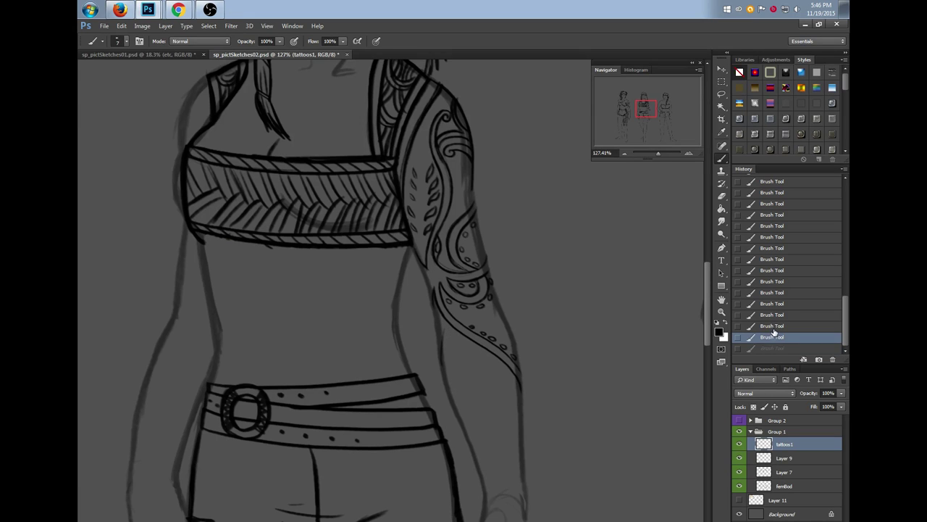
key("ctrl+alt+z")
key("ctrl+shift+alt+n")
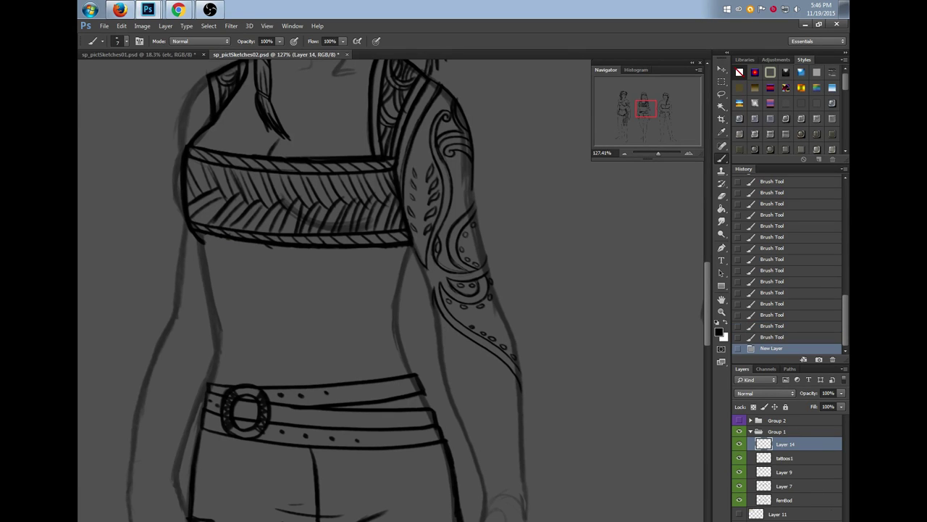
double_click(783, 445)
type("t")
left_click(797, 459)
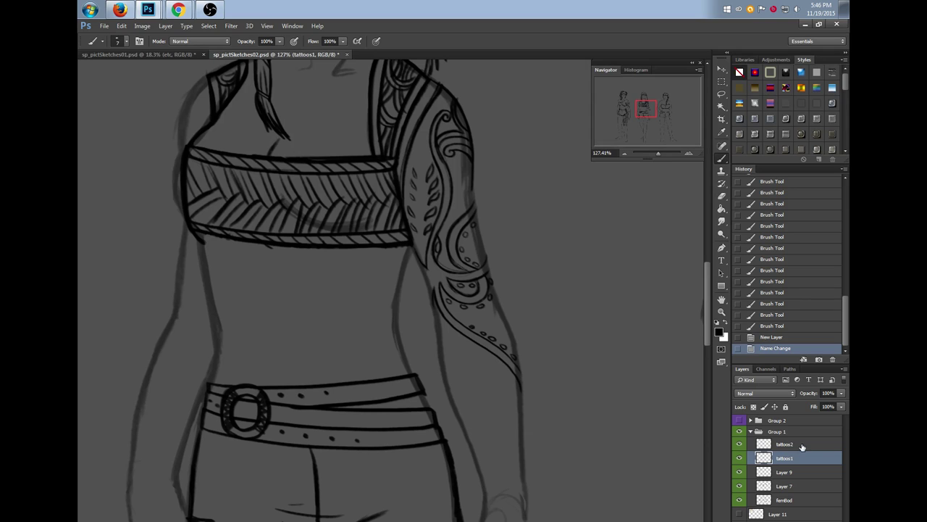
left_click(802, 446)
Draw a pointed shape on the middle character's forearm, with a diagonal curve crossing towards the outer edge beneath the existing tattoo
left_click(449, 348)
mouse_move(445, 345)
left_mouse_down()
mouse_move(445, 368)
mouse_move(444, 336)
left_mouse_up()
mouse_move(444, 376)
left_mouse_down()
mouse_move(477, 362)
mouse_move(446, 340)
mouse_move(516, 411)
mouse_move(505, 387)
mouse_move(515, 408)
left_mouse_up()
left_click_drag(503, 387, 519, 415)
mouse_move(447, 342)
left_mouse_down()
mouse_move(495, 379)
mouse_move(526, 430)
mouse_move(524, 445)
left_mouse_up()
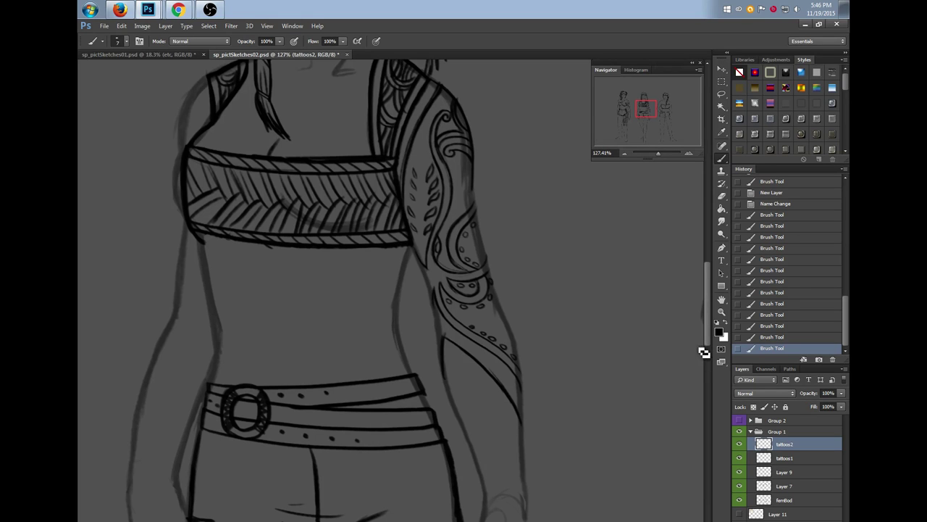
Draw a small corner panel at the top of the forearm shape and extend its lower edge in a curve to the wrist
scroll(706, 337, "down", 2)
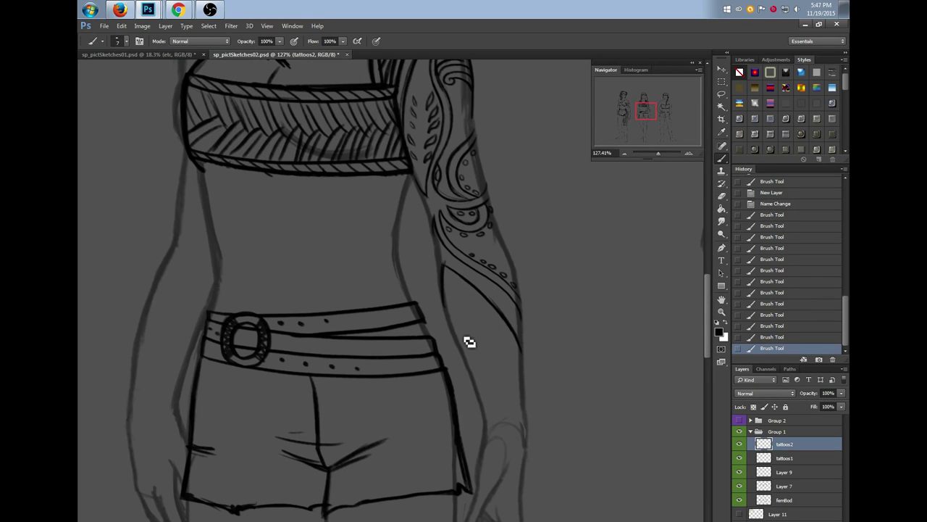
mouse_move(450, 318)
left_mouse_down()
mouse_move(483, 329)
mouse_move(475, 329)
mouse_move(478, 293)
mouse_move(470, 314)
left_mouse_up()
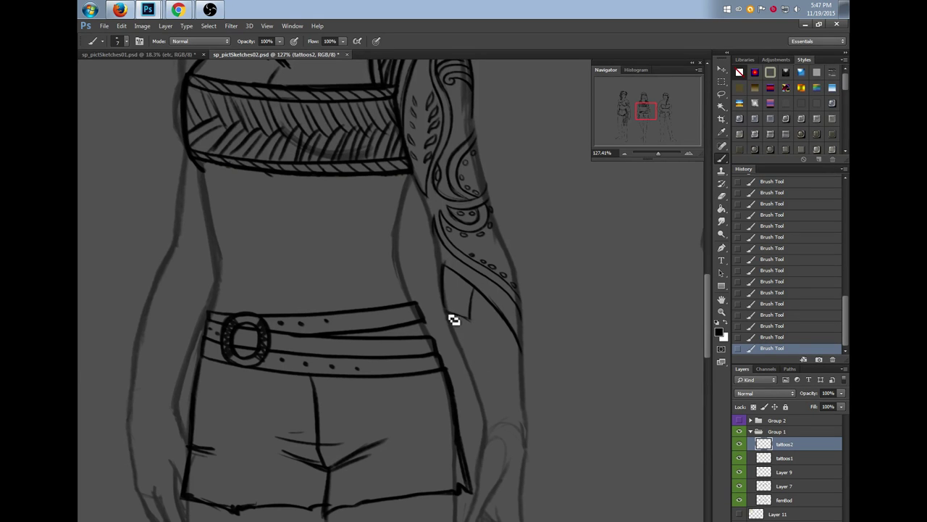
left_click_drag(468, 361, 523, 428)
mouse_move(460, 354)
left_mouse_down()
mouse_move(518, 418)
mouse_move(529, 456)
left_mouse_up()
left_click_drag(445, 267, 475, 370)
Fill the forearm shape with two small circles, a central diagonal line with a leaf-shaped loop, and rows of short curls
left_click_drag(448, 295, 448, 301)
left_click_drag(464, 286, 464, 287)
left_click_drag(472, 321, 515, 389)
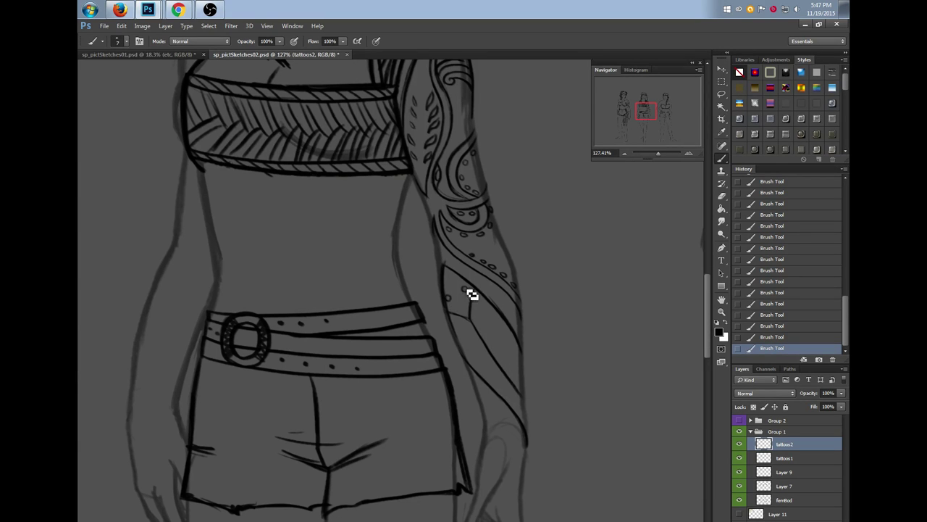
mouse_move(471, 295)
left_mouse_down()
mouse_move(475, 289)
mouse_move(479, 311)
mouse_move(492, 303)
mouse_move(488, 322)
mouse_move(498, 329)
mouse_move(462, 333)
mouse_move(464, 341)
left_mouse_up()
mouse_move(489, 351)
left_mouse_down()
mouse_move(527, 401)
mouse_move(494, 358)
mouse_move(512, 382)
left_mouse_up()
key("e")
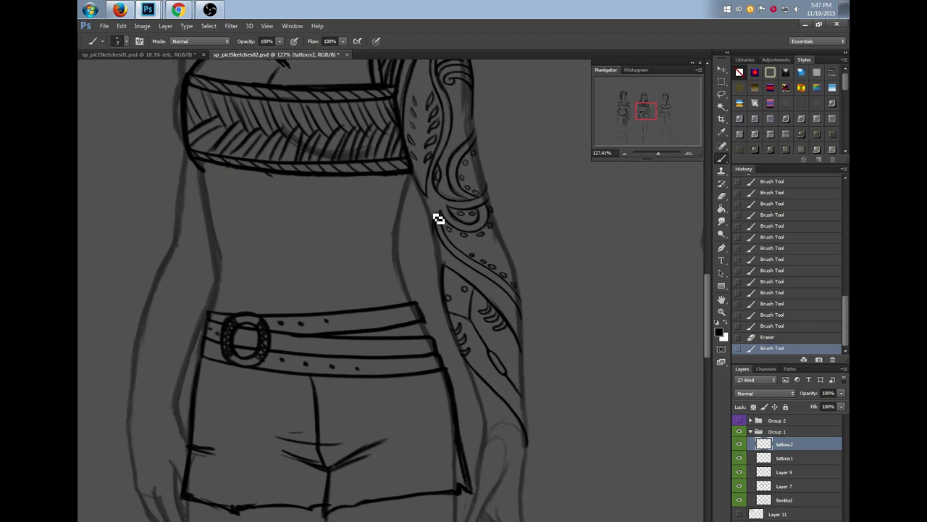
Draw parallel curved lines between the forearm shape's upper edge and the dotted band above it
left_click_drag(444, 265, 452, 272)
left_click_drag(495, 313, 503, 328)
left_click_drag(468, 277, 522, 331)
mouse_move(481, 285)
left_mouse_down()
mouse_move(503, 296)
mouse_move(523, 335)
left_mouse_up()
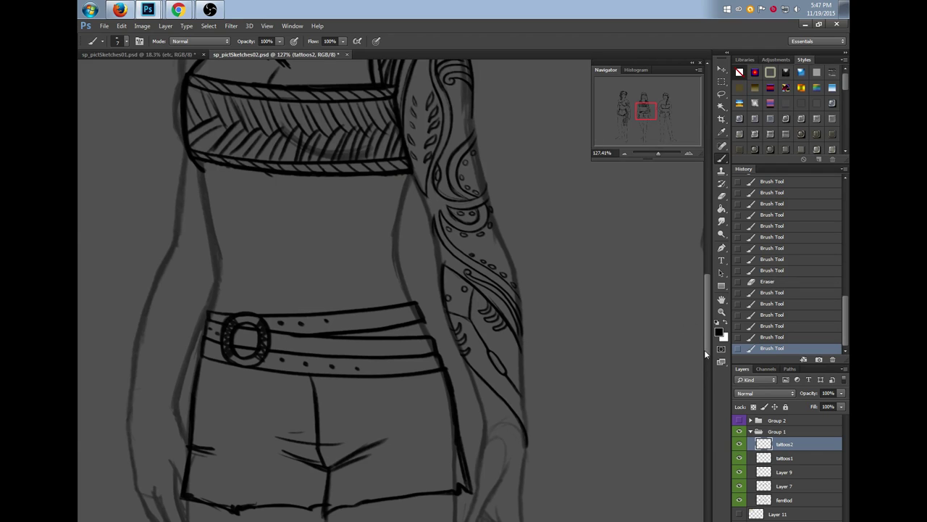
Touch up the middle character's shoulder and upper-arm tattoo lines with short strokes on the tattoos1 layer
scroll(704, 324, "up", 5)
left_click(787, 458)
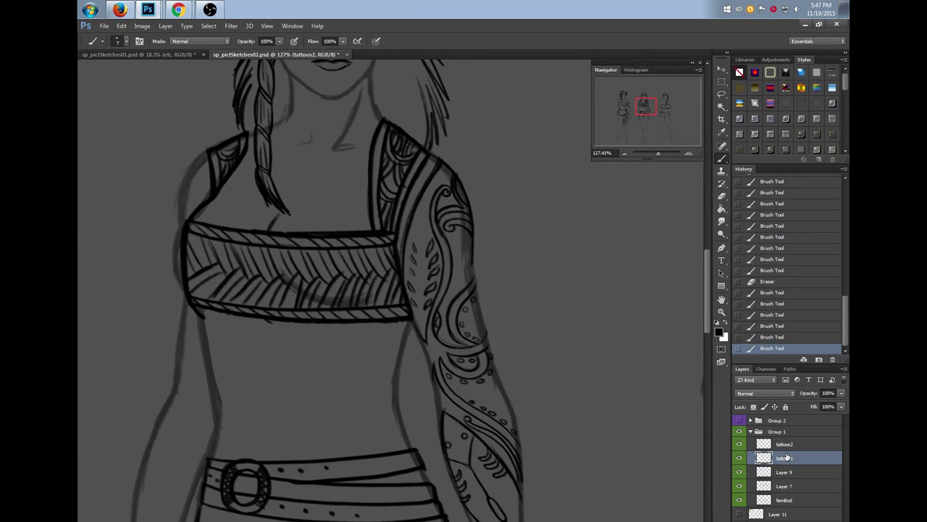
left_click_drag(430, 155, 443, 166)
left_click_drag(412, 231, 420, 209)
left_click_drag(703, 321, 708, 336)
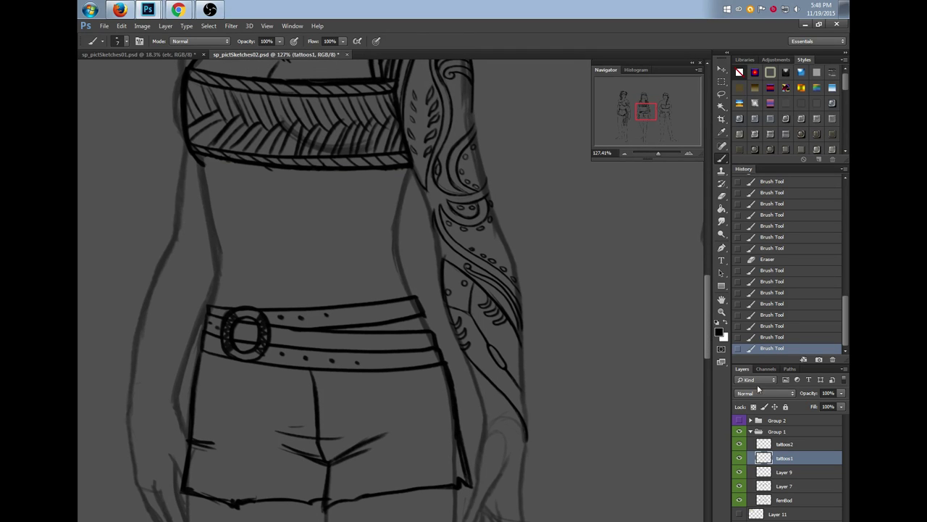
On layer tattoos2, touch up the forearm shape's leaf loop, small circles and corner panel with short brush and eraser strokes
left_click(778, 444)
left_click_drag(488, 348, 523, 386)
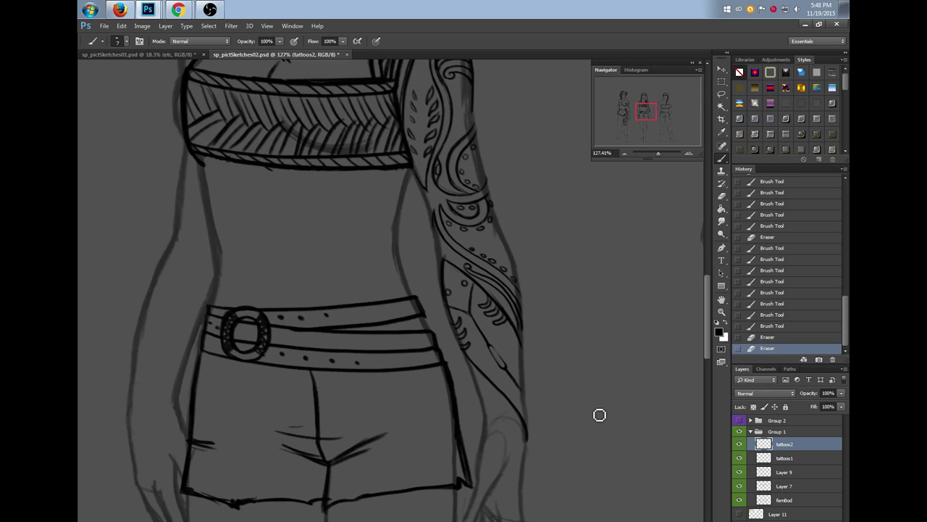
left_click_drag(494, 350, 508, 377)
mouse_move(508, 377)
left_mouse_down()
mouse_move(493, 350)
mouse_move(505, 382)
left_mouse_up()
left_click(504, 383)
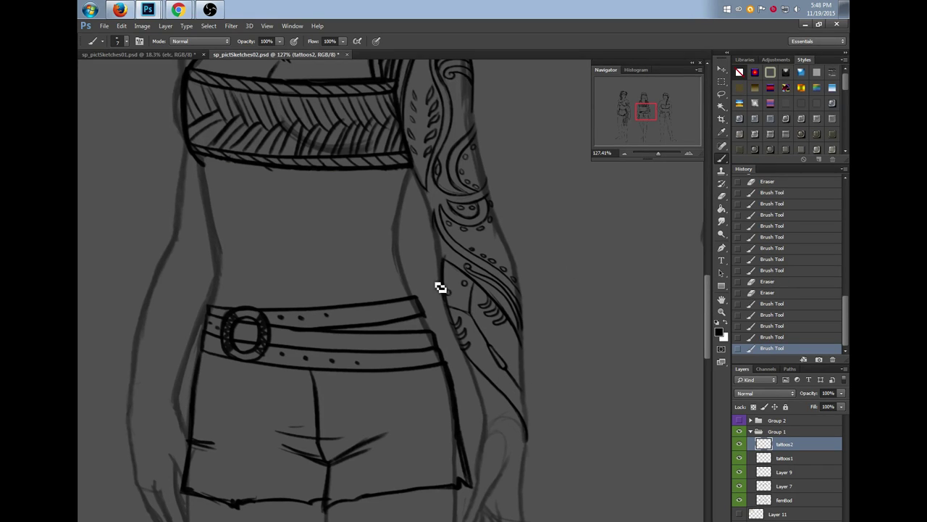
left_click_drag(452, 298, 469, 289)
left_click(465, 284)
left_click_drag(458, 313, 477, 324)
left_click(475, 293)
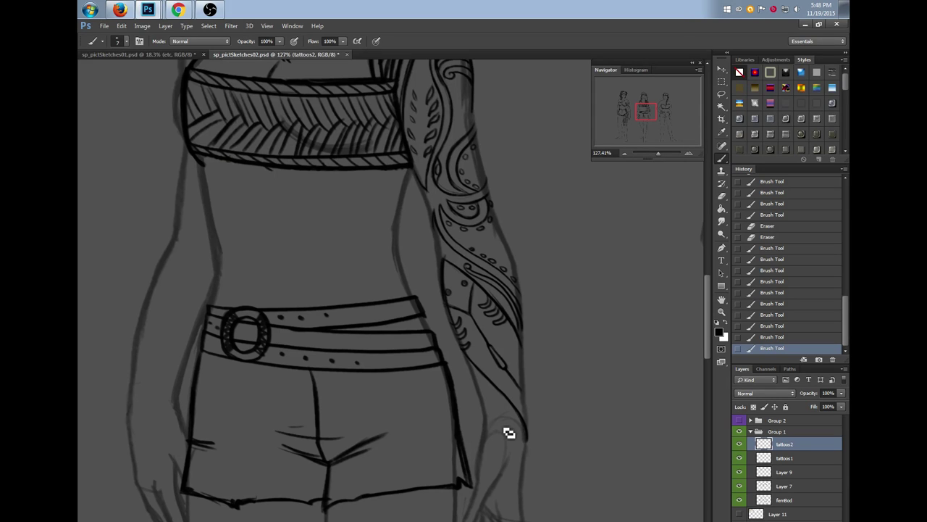
Strengthen the forearm's curved band lines and the row of curls beneath them with short strokes
mouse_move(707, 301)
left_mouse_down()
mouse_move(707, 287)
mouse_move(704, 304)
left_mouse_up()
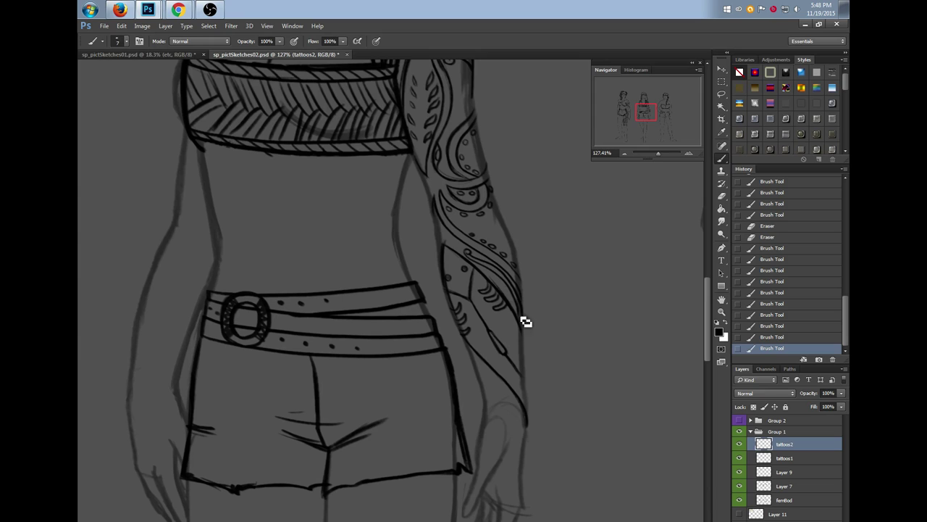
left_click_drag(522, 308, 531, 331)
left_click_drag(466, 249, 478, 267)
scroll(704, 349, "down", 3)
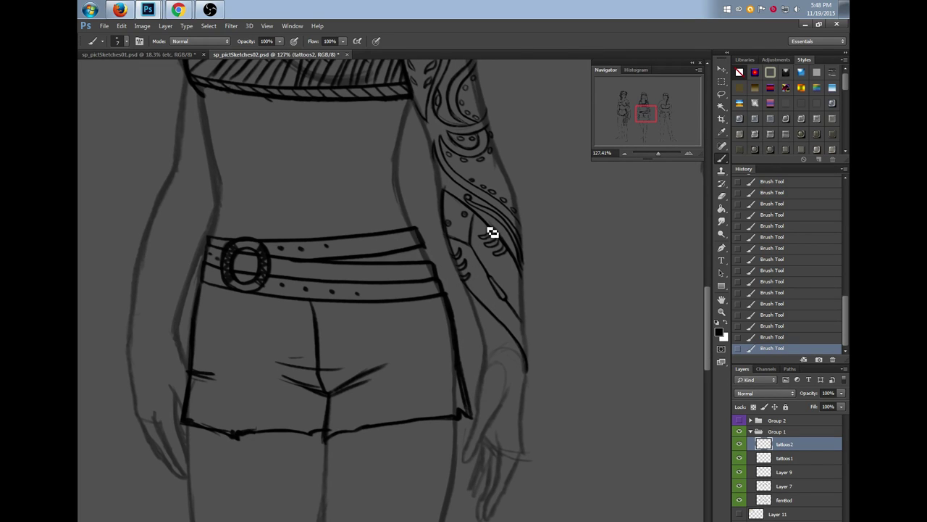
left_click_drag(485, 242, 511, 254)
Draw two parallel curved lines below the forearm shape, sweeping diagonally across the wrist
mouse_move(704, 352)
left_mouse_down()
mouse_move(708, 343)
mouse_move(653, 352)
left_mouse_up()
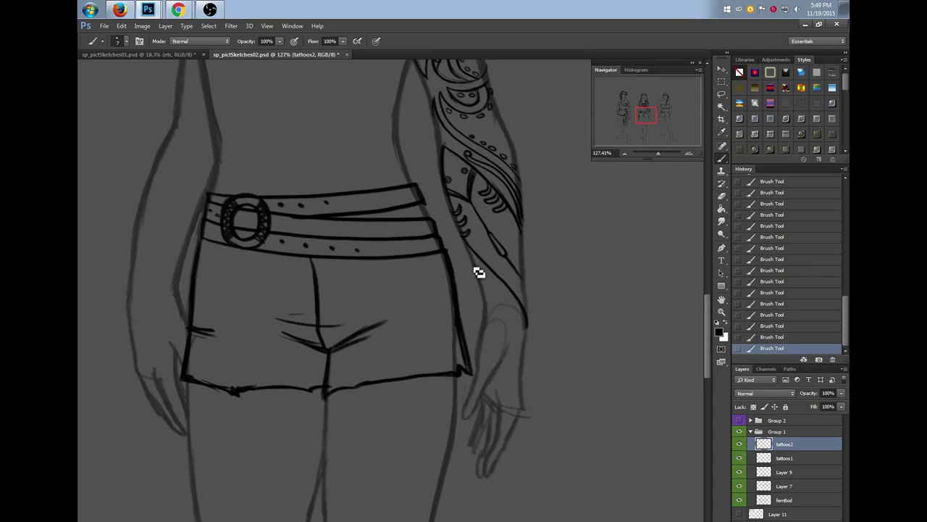
mouse_move(474, 265)
left_mouse_down()
mouse_move(518, 317)
mouse_move(525, 347)
left_mouse_up()
left_click_drag(481, 278, 528, 359)
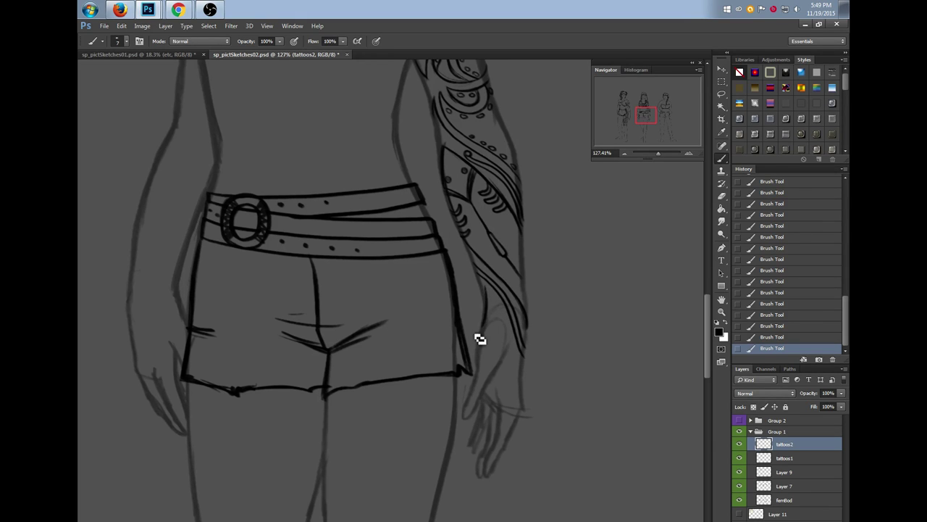
Draw a long pointed shape from the wrist down around the thumb and erase its stray line ends
mouse_move(490, 292)
left_mouse_down()
mouse_move(513, 334)
mouse_move(484, 395)
left_mouse_up()
mouse_move(493, 306)
left_mouse_down()
mouse_move(466, 407)
mouse_move(462, 378)
mouse_move(474, 386)
mouse_move(478, 379)
mouse_move(465, 416)
left_mouse_up()
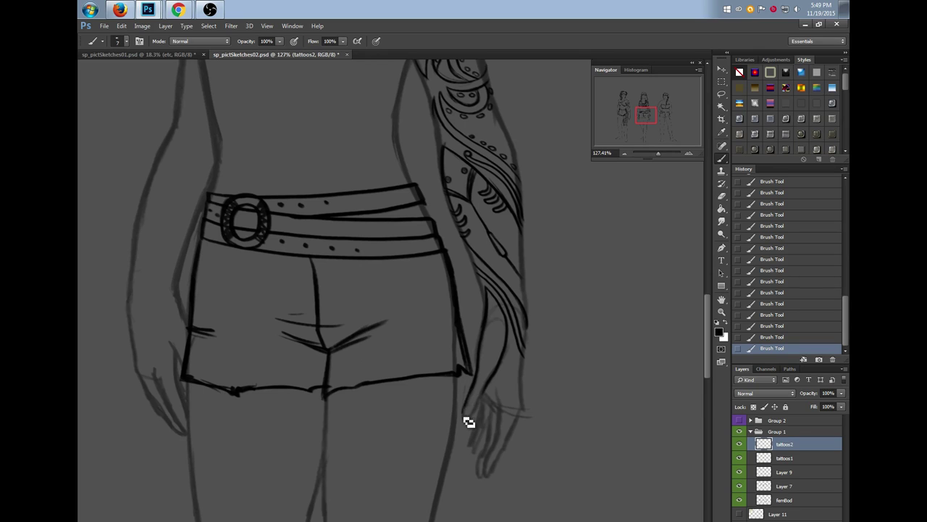
left_click_drag(478, 379, 468, 417)
left_click_drag(493, 380, 467, 417)
key("e")
mouse_move(497, 364)
left_mouse_down()
mouse_move(489, 415)
mouse_move(468, 424)
mouse_move(506, 359)
left_mouse_up()
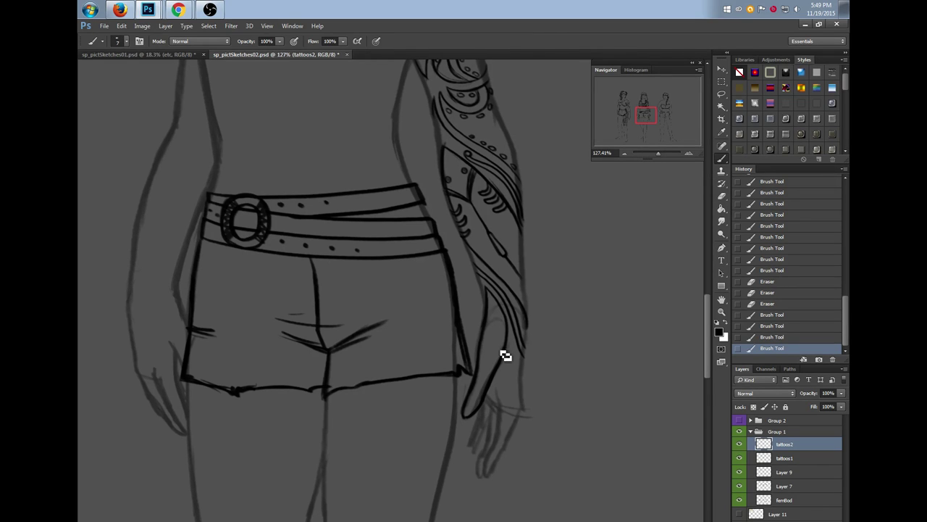
Add an inner contour to the upper part of the thumb shape and fill it with a column of small ovals
left_click_drag(484, 329, 481, 387)
mouse_move(492, 303)
left_mouse_down()
mouse_move(502, 338)
mouse_move(486, 382)
mouse_move(483, 366)
mouse_move(484, 388)
left_mouse_up()
mouse_move(484, 384)
left_mouse_down()
mouse_move(481, 393)
mouse_move(491, 321)
left_mouse_up()
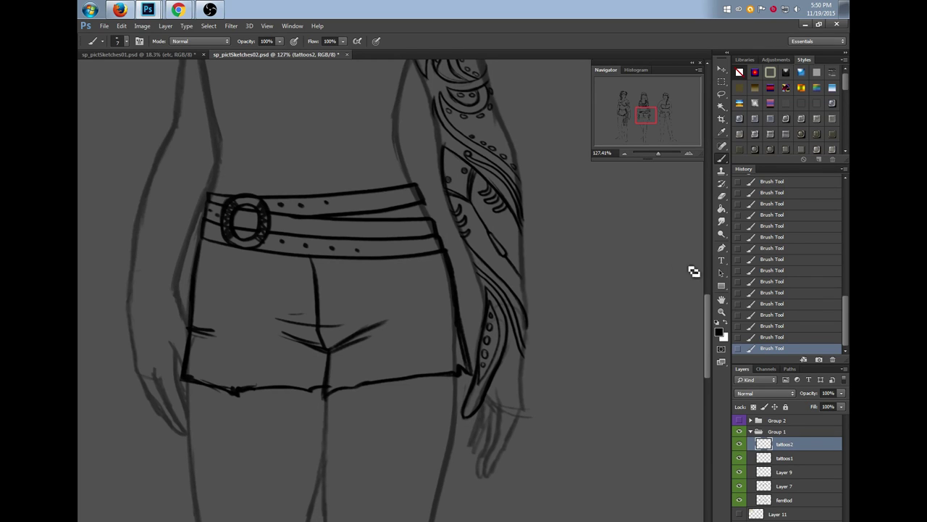
Draw tapering lines from the wrist bands down the back of the hand, erasing overlapping ends
left_click_drag(705, 327, 705, 318)
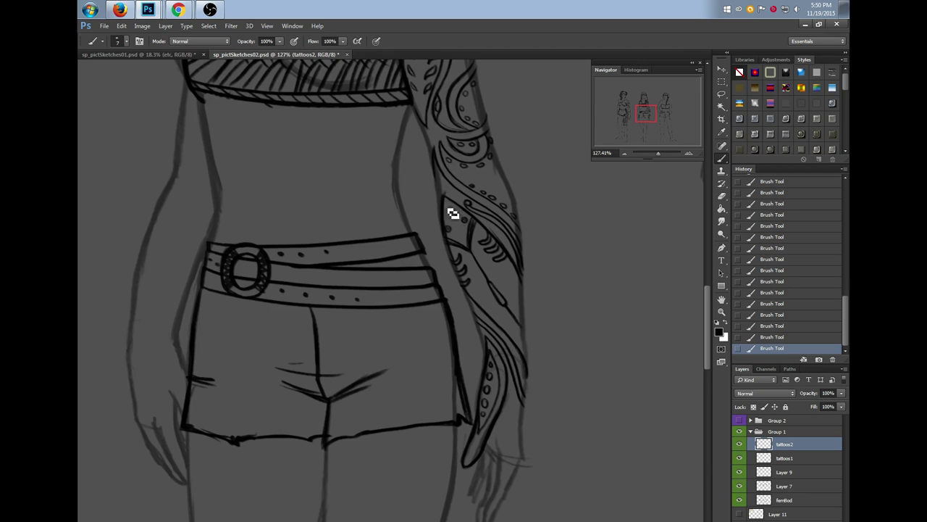
scroll(708, 321, "up", 3)
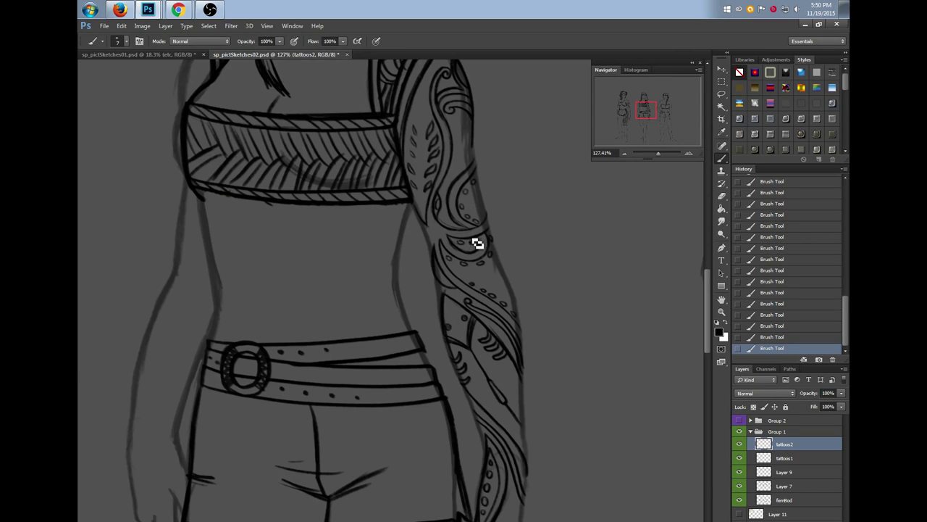
left_click_drag(708, 319, 708, 344)
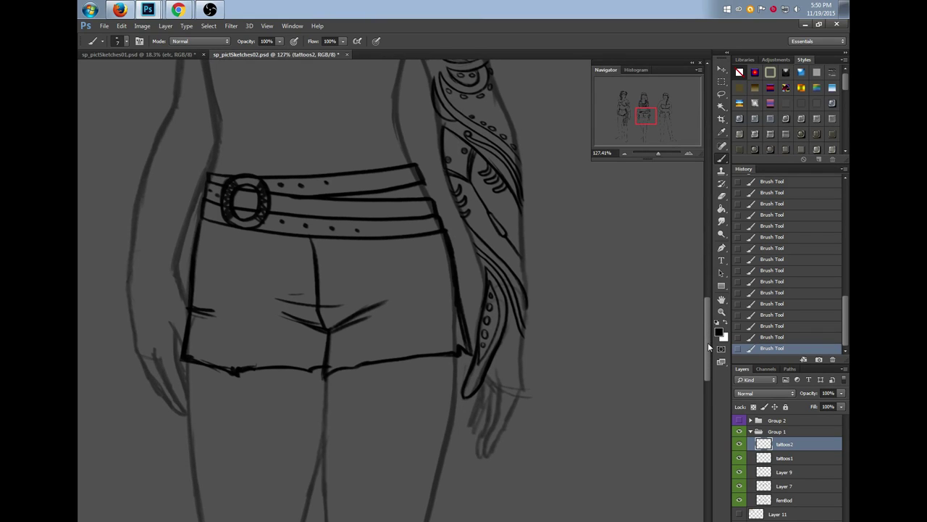
left_click_drag(456, 521, 466, 520)
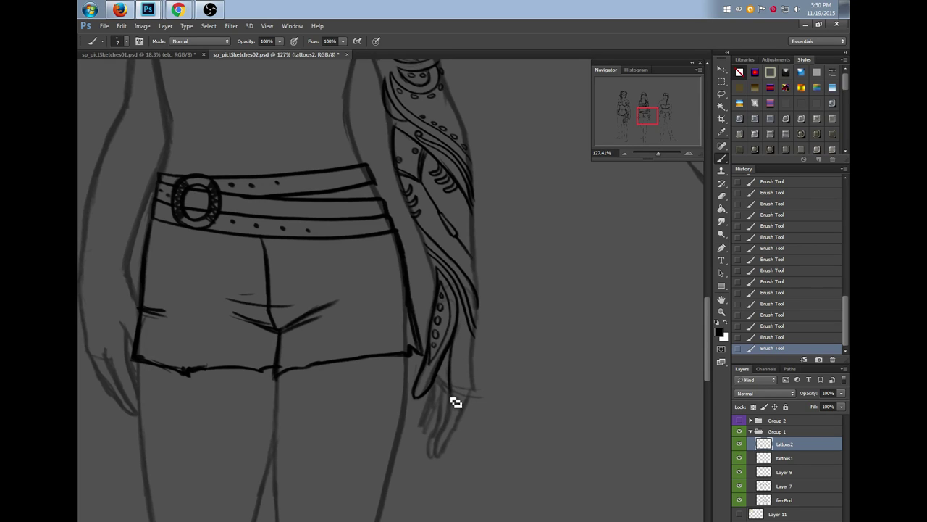
left_click_drag(458, 349, 452, 391)
mouse_move(468, 339)
left_mouse_down()
mouse_move(475, 371)
mouse_move(465, 344)
left_mouse_up()
left_click_drag(464, 345, 464, 355)
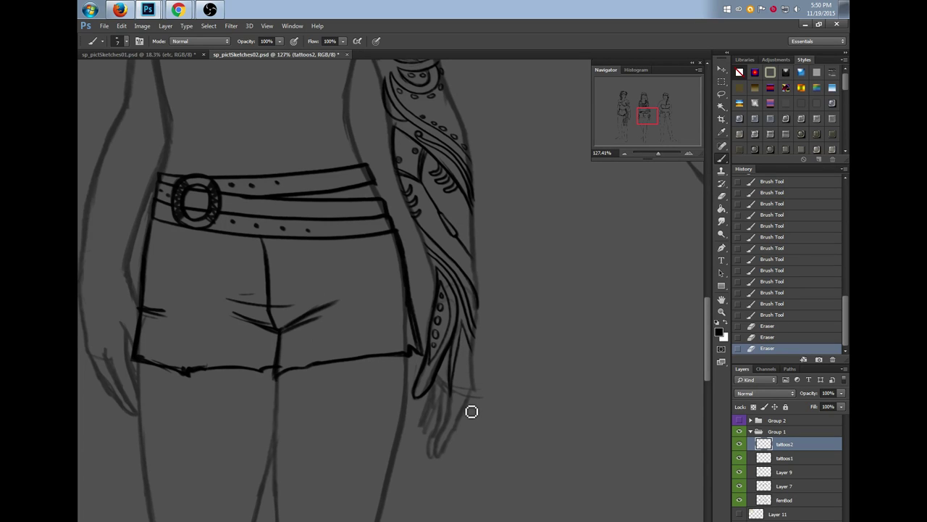
mouse_move(463, 323)
left_mouse_down()
mouse_move(459, 368)
mouse_move(474, 355)
mouse_move(478, 368)
mouse_move(481, 344)
left_mouse_up()
left_click_drag(481, 303, 468, 374)
Extend the hand tattoo with lines along the hand's outer edge and down toward the fingers
scroll(464, 370, "down", 3)
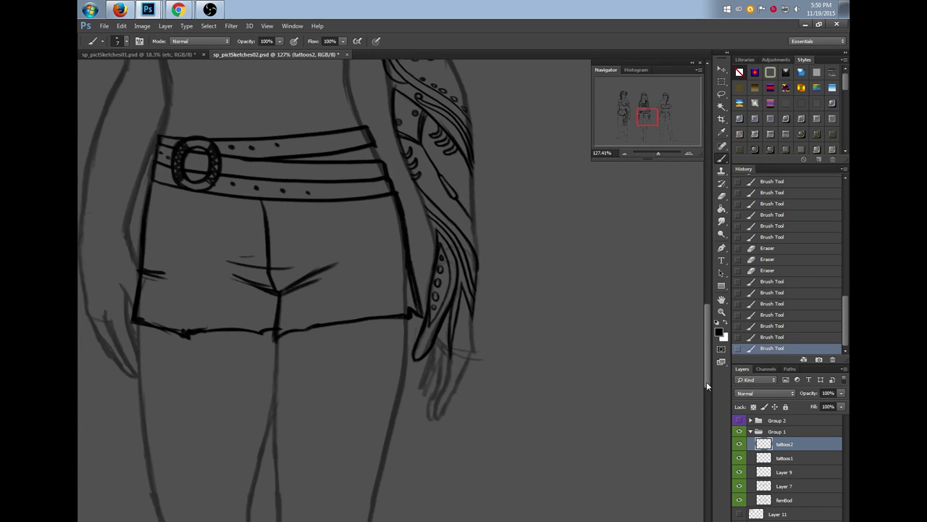
mouse_move(451, 344)
left_mouse_down()
mouse_move(449, 377)
mouse_move(445, 356)
left_mouse_up()
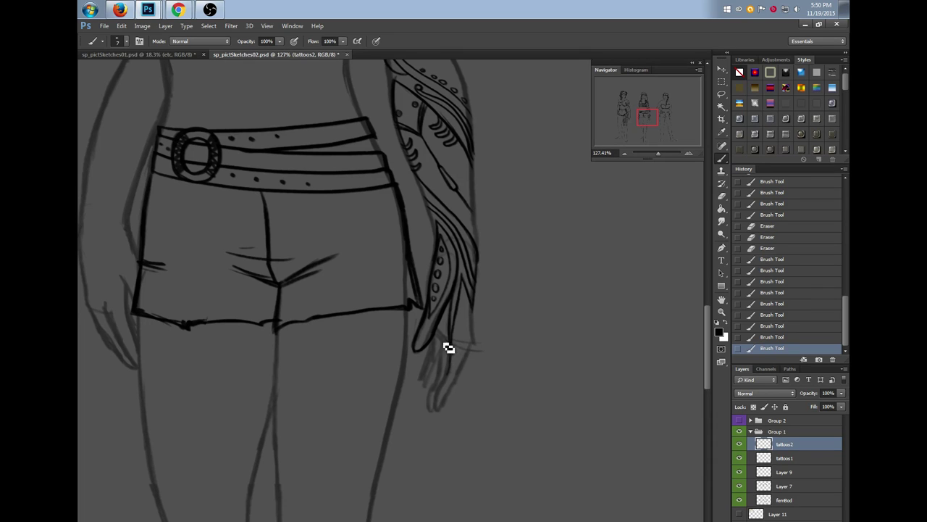
left_click_drag(469, 312, 476, 346)
left_click_drag(475, 326, 476, 344)
left_click_drag(476, 340, 456, 383)
left_click_drag(454, 347, 440, 410)
left_click_drag(455, 361, 432, 418)
left_click_drag(471, 356, 479, 331)
Clean up the curved band lines next to the forearm's upper row of curls with the eraser
scroll(698, 356, "up", 5)
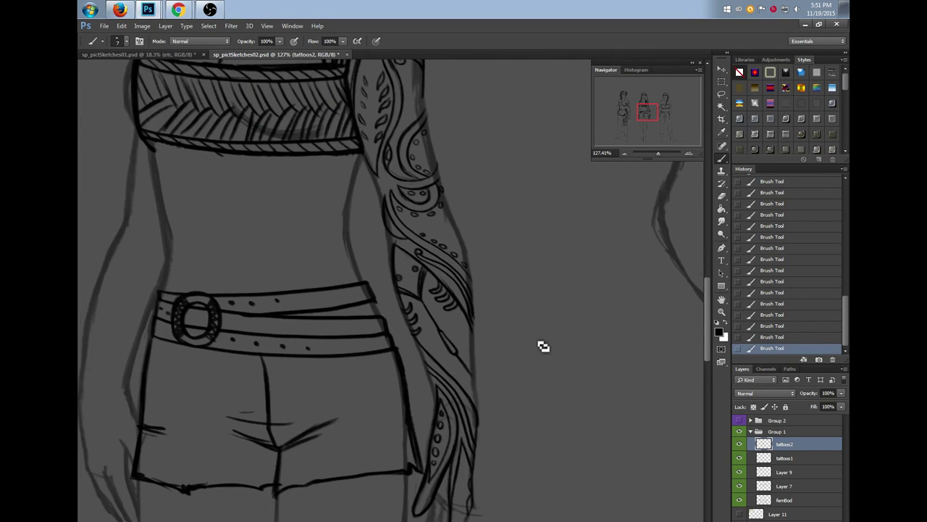
left_click_drag(443, 277, 464, 302)
left_click(447, 284)
Draw an arched shape above the forearm's dotted band just below the elbow and fill it with small dots
left_click_drag(708, 355, 712, 330)
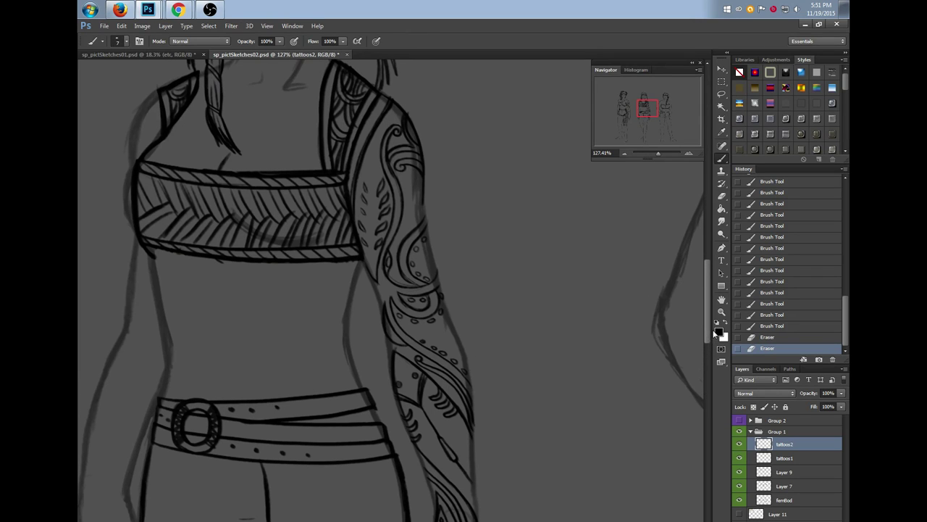
mouse_move(421, 347)
left_mouse_down()
mouse_move(446, 336)
mouse_move(459, 344)
mouse_move(422, 347)
mouse_move(434, 340)
mouse_move(466, 352)
left_mouse_up()
mouse_move(394, 349)
left_mouse_down()
mouse_move(421, 356)
mouse_move(464, 347)
mouse_move(427, 349)
mouse_move(434, 354)
mouse_move(446, 343)
left_mouse_up()
left_click_drag(446, 342, 454, 345)
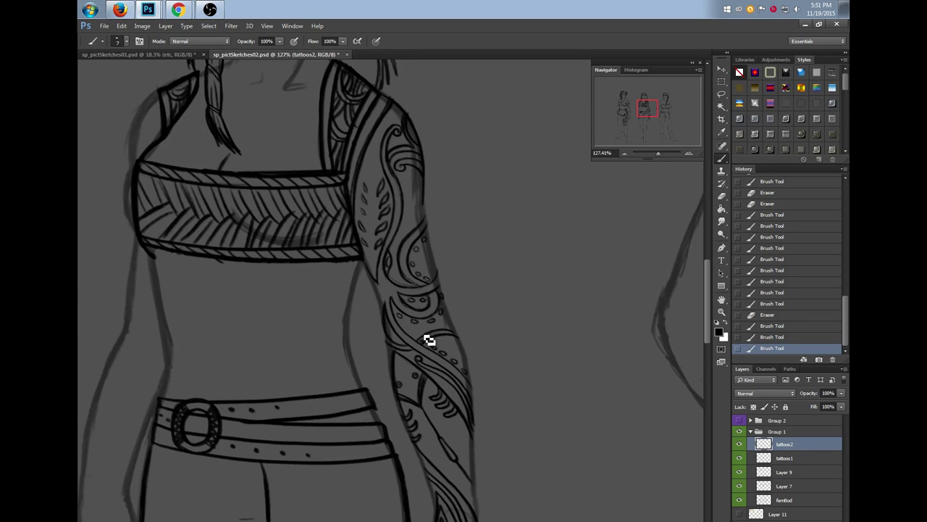
mouse_move(452, 341)
left_mouse_down()
mouse_move(464, 348)
mouse_move(456, 339)
mouse_move(440, 348)
left_mouse_up()
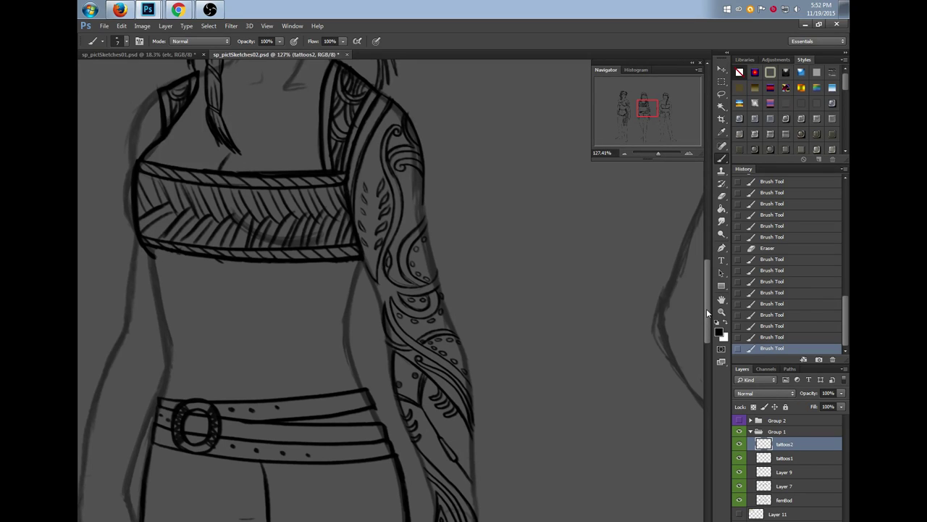
Review the tattoo designs in sp_pictSketches01.psd, hiding the female group and showing the male group, and return to sp_pictSketches02.psd
left_click_drag(707, 302, 714, 276)
scroll(391, 290, "left", 5)
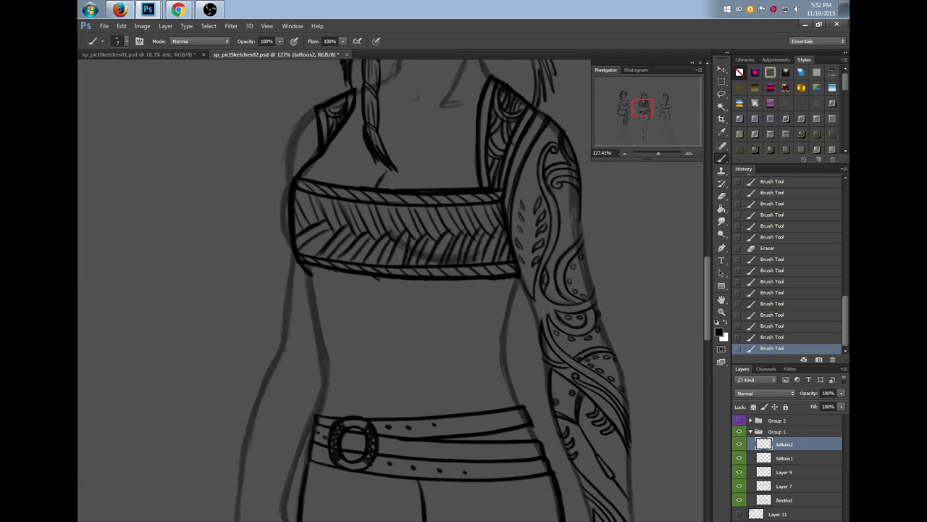
left_click_drag(707, 332, 704, 323)
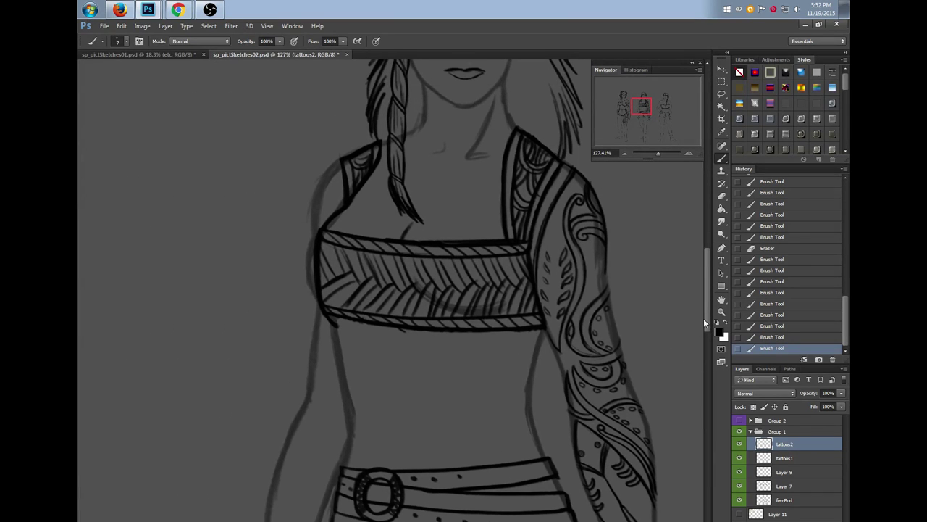
left_click(134, 55)
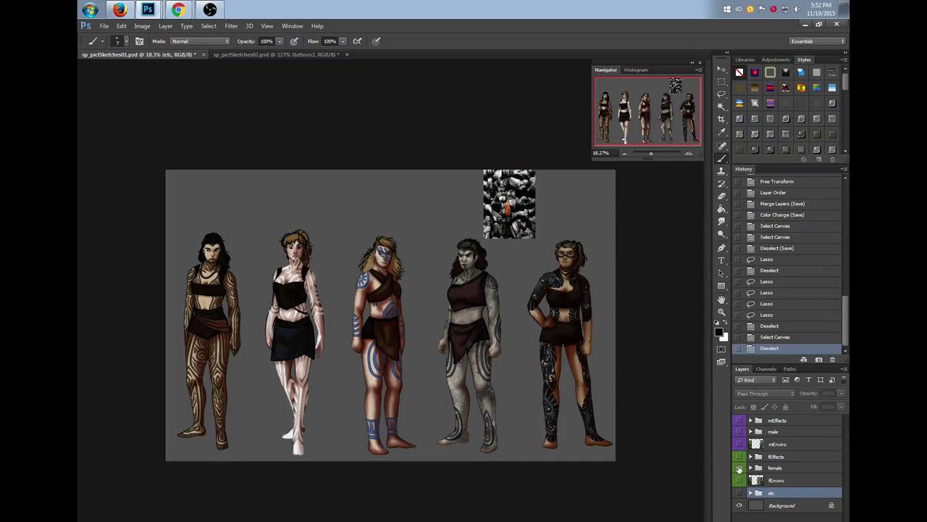
left_click(740, 469)
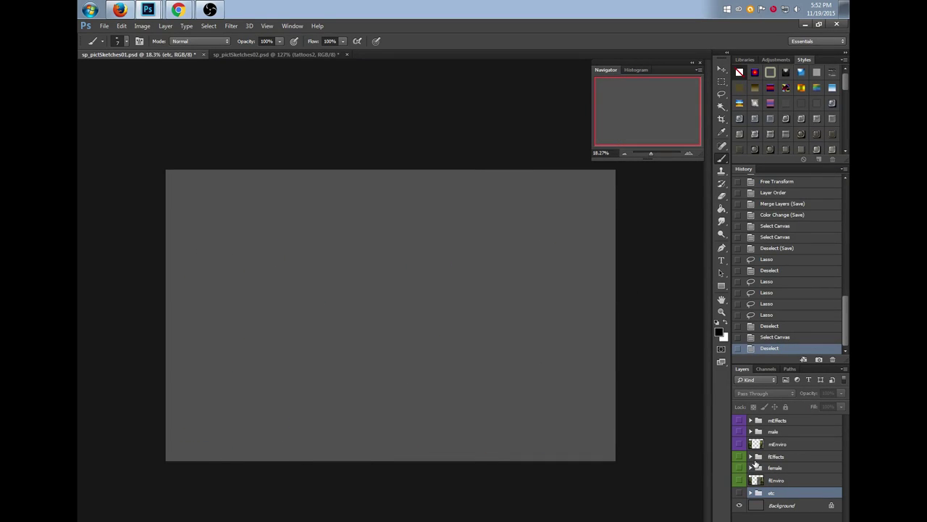
left_click(740, 432)
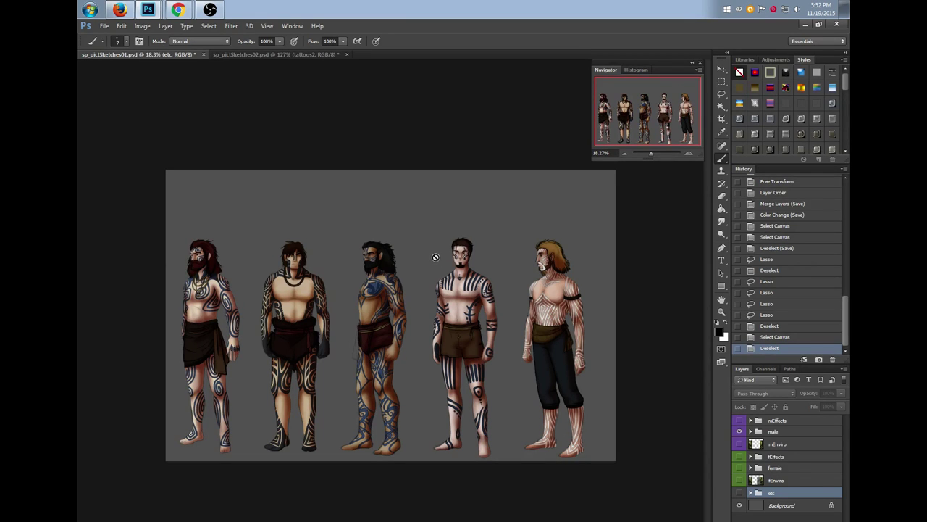
left_click(268, 55)
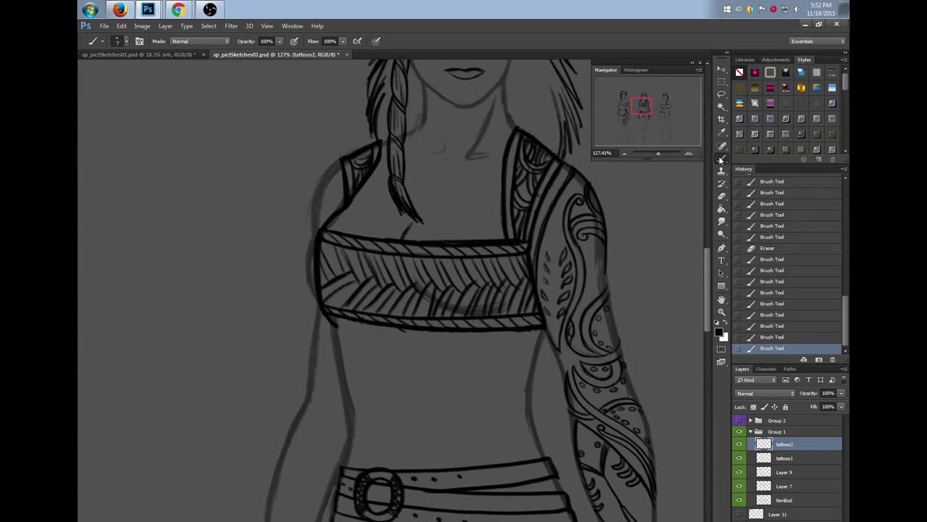
Draw an angular line down the middle character's abdomen from the chest band to the belt
scroll(707, 305, "down", 1)
scroll(707, 305, "down", 3)
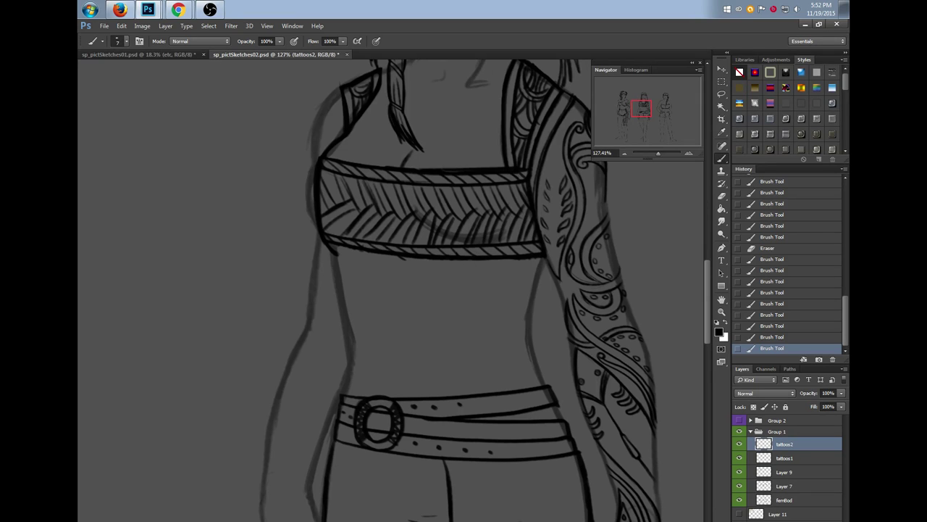
left_click_drag(480, 266, 471, 281)
mouse_move(476, 271)
left_mouse_down()
mouse_move(438, 340)
mouse_move(445, 342)
mouse_move(438, 339)
mouse_move(480, 402)
mouse_move(454, 364)
mouse_move(473, 381)
left_mouse_up()
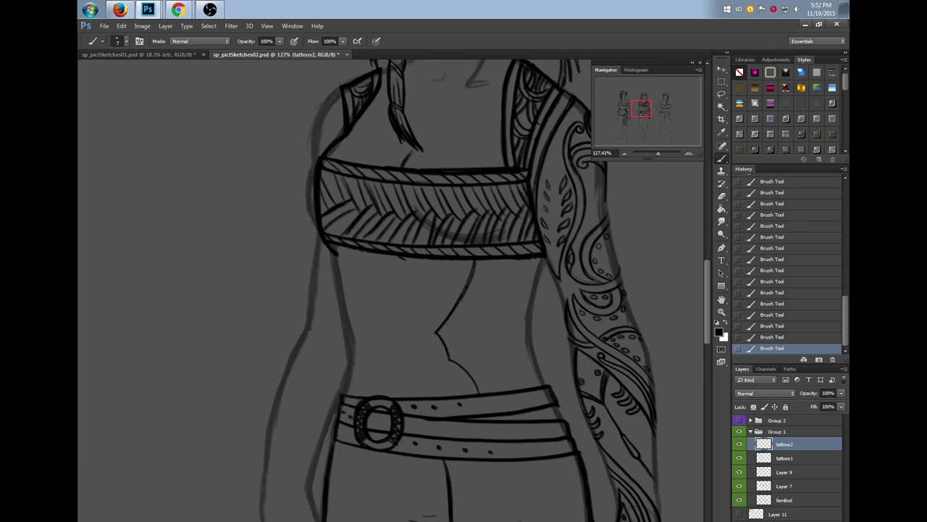
Switch to the reference image document and show Layer 2
key("ctrl+Tab")
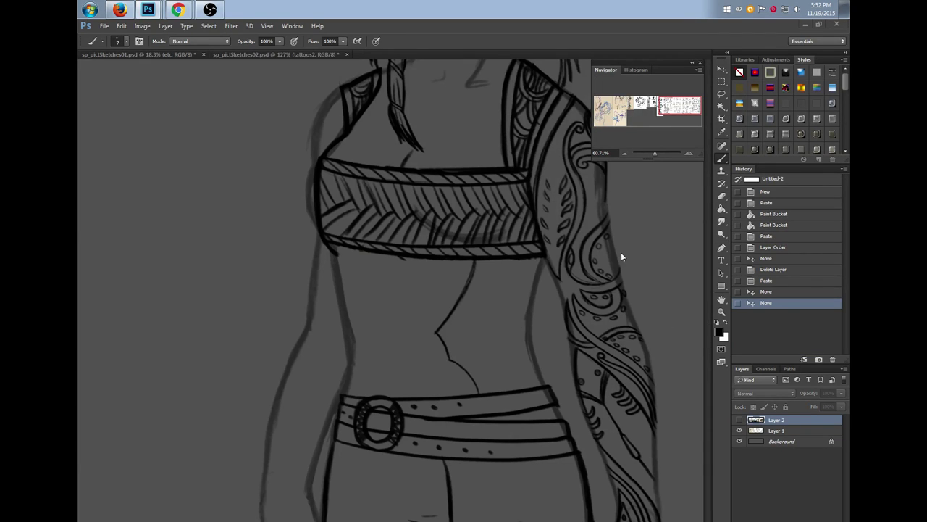
left_click(740, 421)
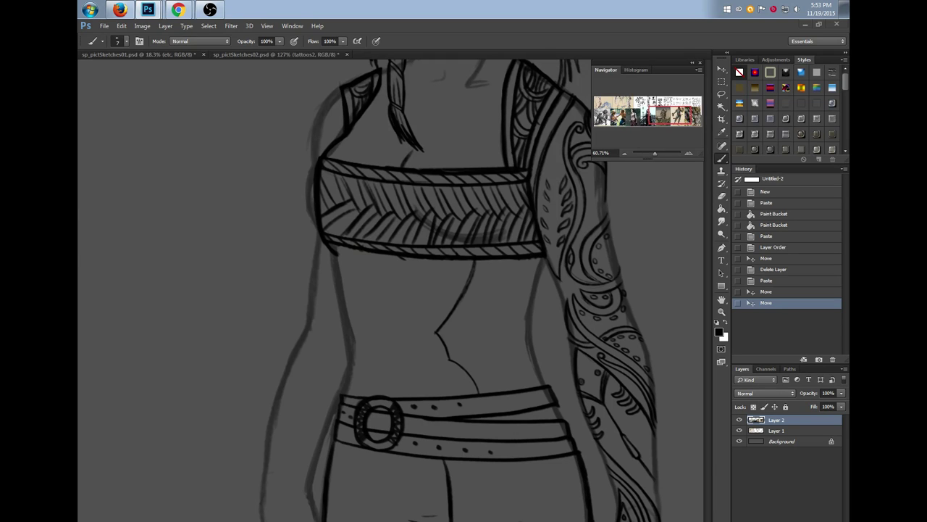
Thicken the abdomen line and draw a second line parallel to it from the chest band to the belt
left_click_drag(707, 334, 705, 326)
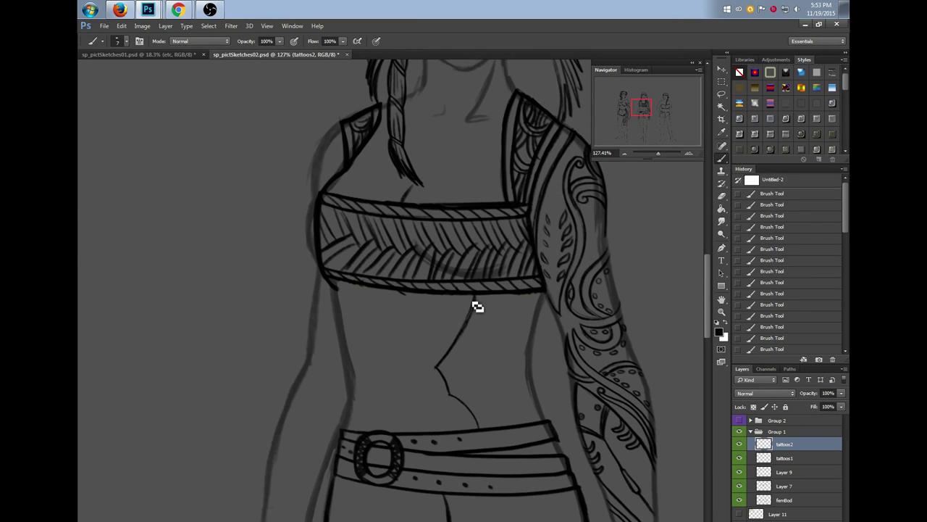
left_click_drag(479, 300, 438, 370)
mouse_move(490, 300)
left_mouse_down()
mouse_move(450, 373)
mouse_move(490, 433)
left_mouse_up()
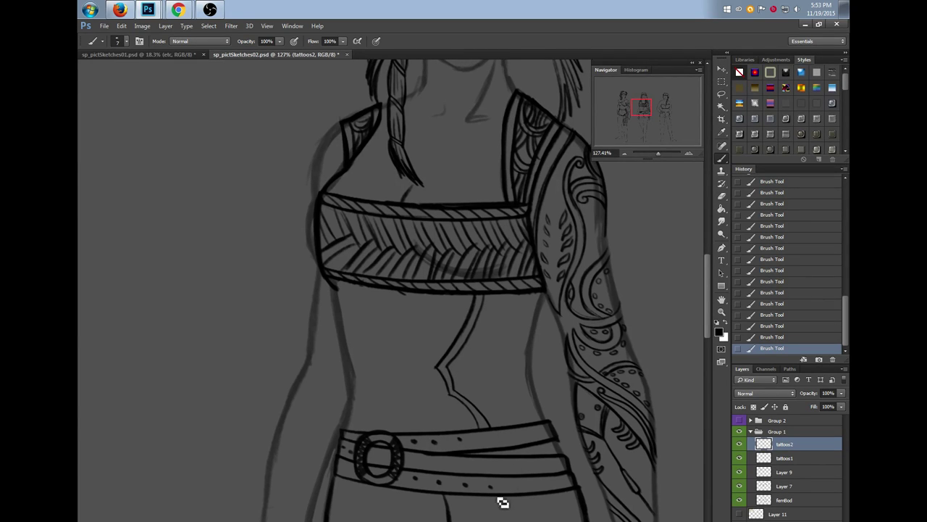
mouse_move(484, 296)
left_mouse_down()
mouse_move(452, 373)
mouse_move(456, 393)
mouse_move(490, 429)
left_mouse_up()
mouse_move(708, 320)
left_mouse_down()
mouse_move(707, 300)
mouse_move(708, 315)
left_mouse_up()
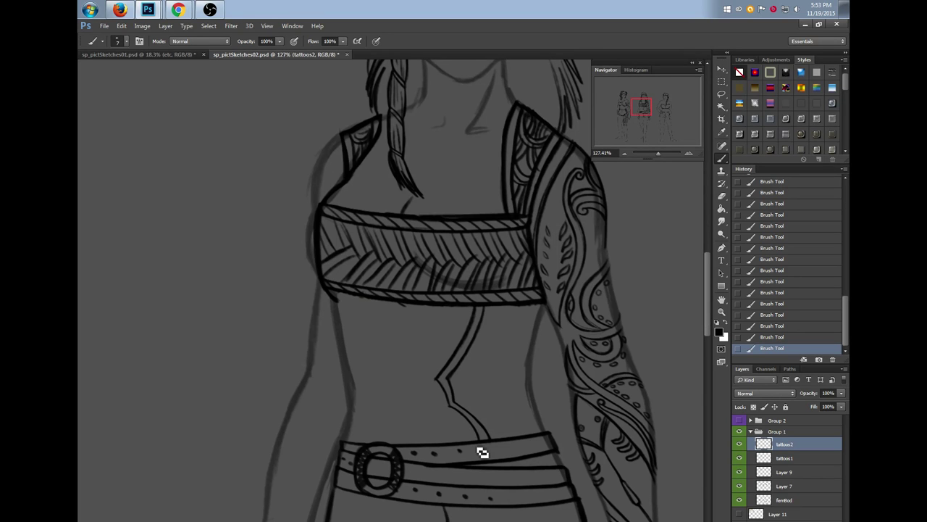
scroll(441, 290, "right", 2)
scroll(441, 291, "left", 1)
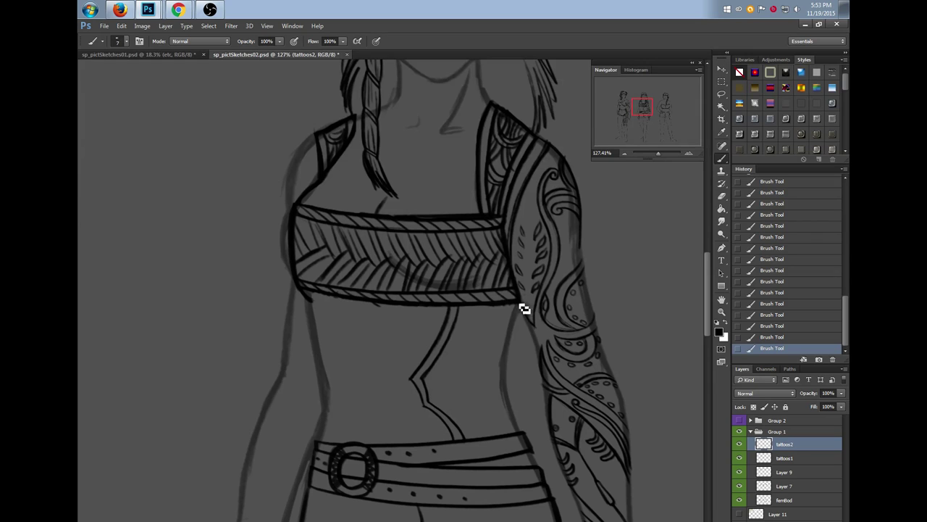
Check the male characters' tattoo designs in sp_pictSketches01.psd and return to sp_pictSketches02.psd
left_click(164, 55)
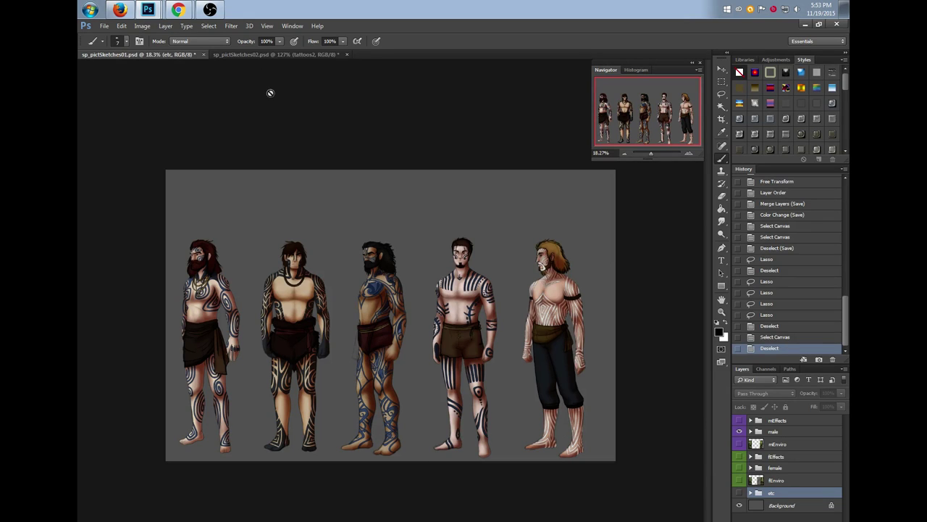
left_click(261, 54)
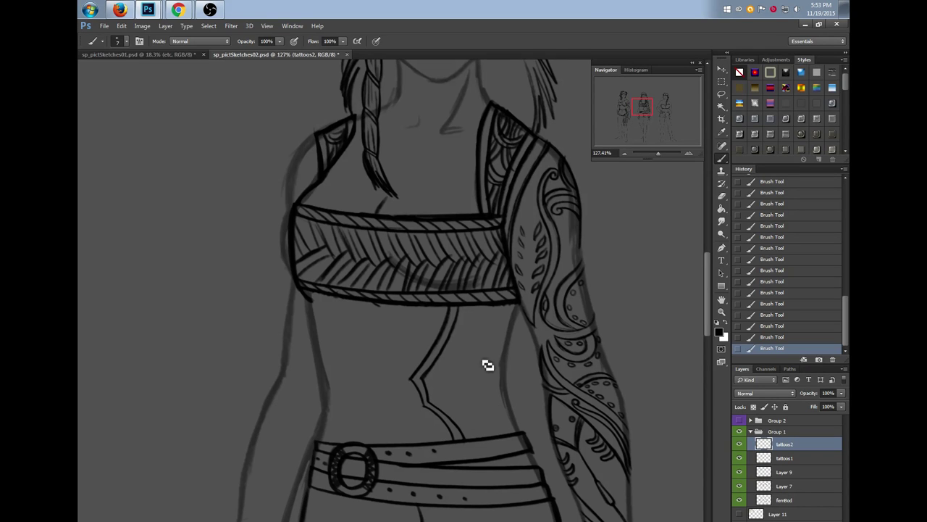
Try curved tattoo lines sweeping from the chest band to the waist beside the angular abdomen lines, and step back in the history
mouse_move(478, 311)
left_mouse_down()
mouse_move(446, 399)
mouse_move(477, 419)
mouse_move(511, 411)
left_mouse_up()
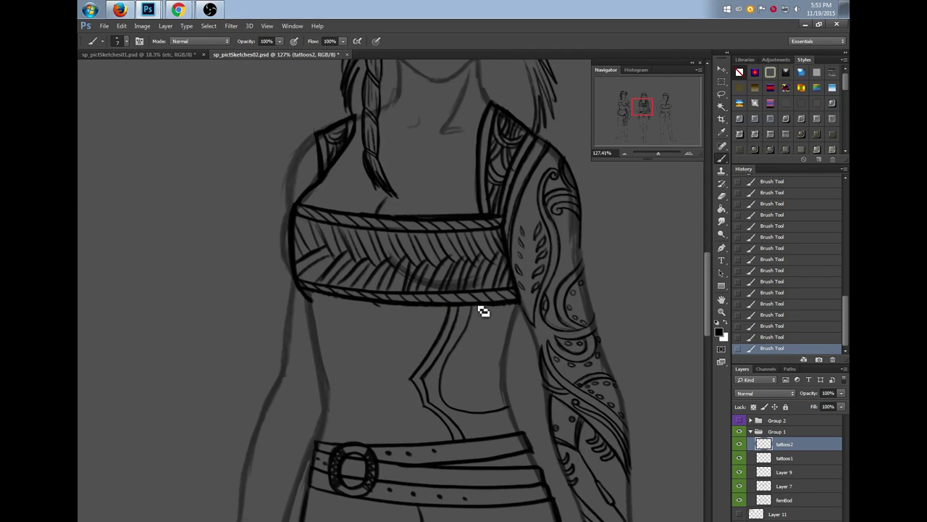
mouse_move(458, 374)
left_mouse_down()
mouse_move(455, 404)
mouse_move(473, 411)
mouse_move(518, 391)
left_mouse_up()
mouse_move(473, 315)
left_mouse_down()
mouse_move(455, 356)
mouse_move(459, 421)
left_mouse_up()
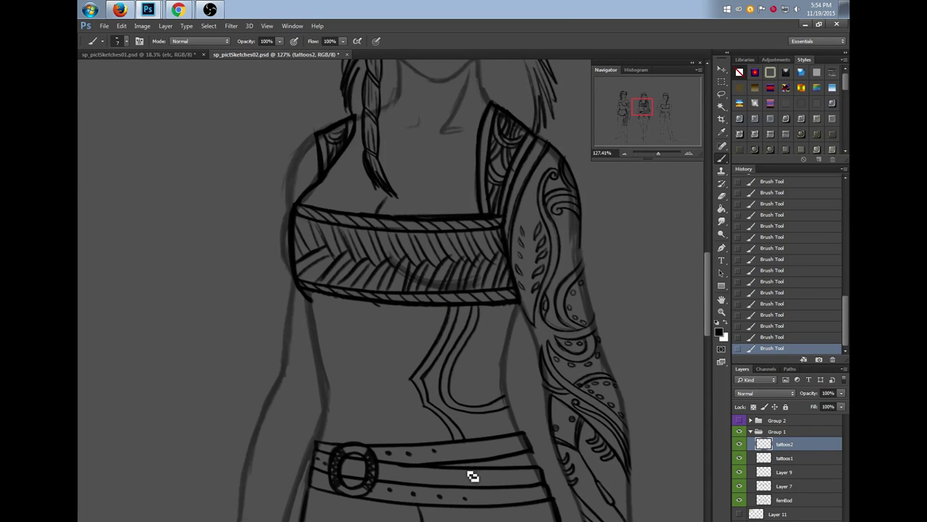
left_click(774, 215)
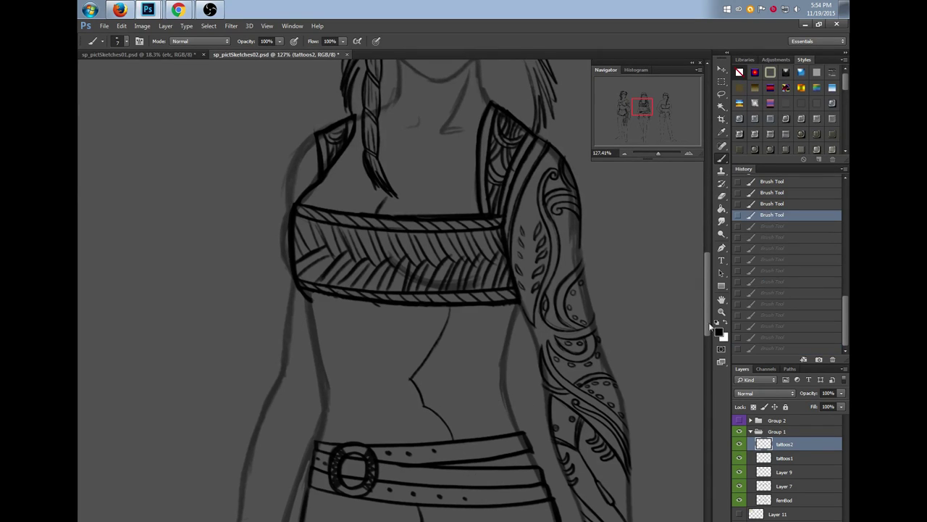
left_click(765, 282)
left_click(770, 326)
left_click(771, 303)
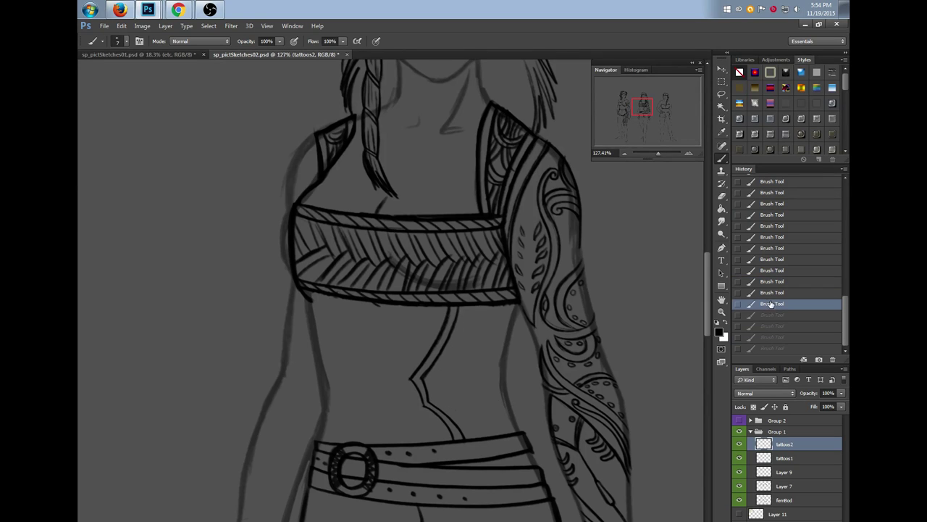
Draw nested V-shaped lines below the chest band, filling the upper side of the abdomen beside the angular lines
mouse_move(470, 309)
left_mouse_down()
mouse_move(437, 385)
mouse_move(472, 308)
mouse_move(447, 385)
mouse_move(435, 385)
mouse_move(511, 335)
left_mouse_up()
left_click_drag(464, 372, 509, 334)
mouse_move(437, 379)
left_mouse_down()
mouse_move(469, 306)
mouse_move(472, 331)
left_mouse_up()
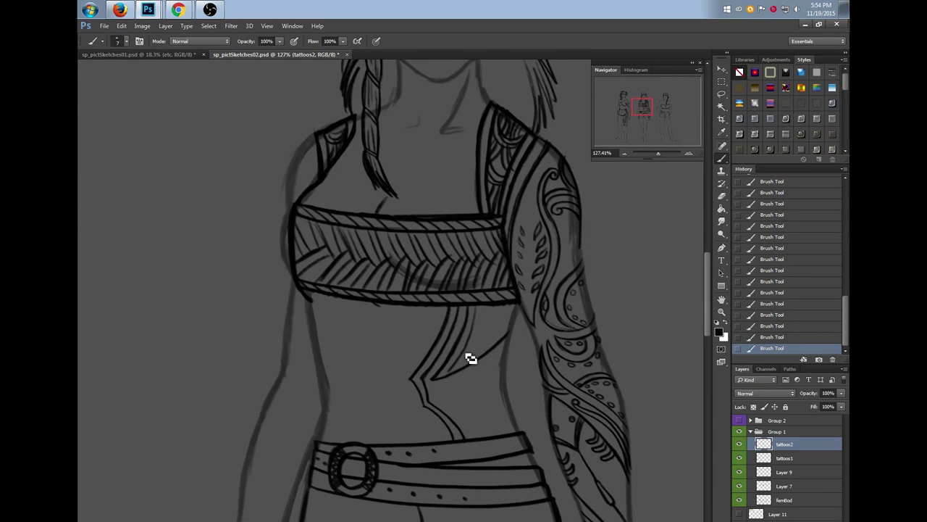
left_click(753, 335)
mouse_move(478, 311)
left_mouse_down()
mouse_move(448, 378)
mouse_move(511, 322)
left_mouse_up()
left_click_drag(457, 371, 511, 324)
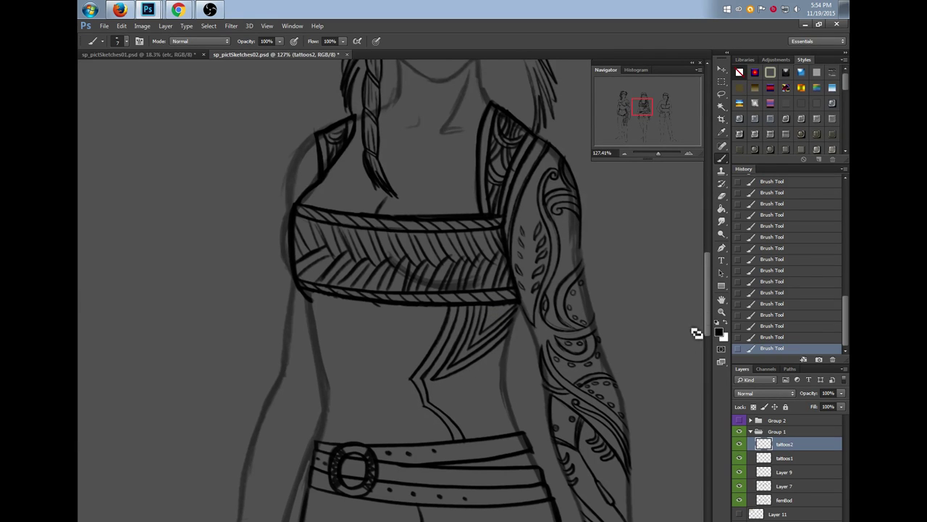
Fill the lower side of the abdomen with parallel wavy lines running from the V-shaped pattern and waist to the belt
scroll(688, 341, "down", 3)
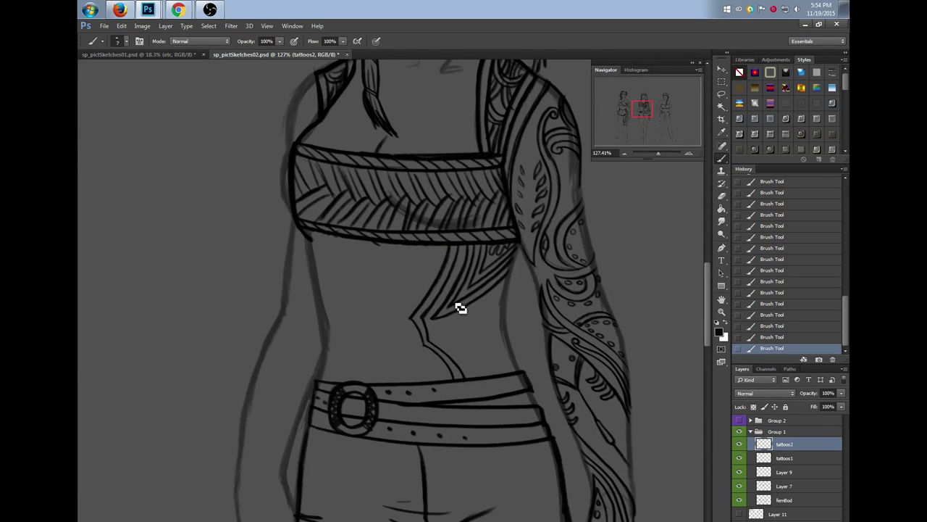
left_click_drag(413, 319, 438, 362)
mouse_move(455, 325)
left_mouse_down()
mouse_move(443, 345)
mouse_move(481, 385)
left_mouse_up()
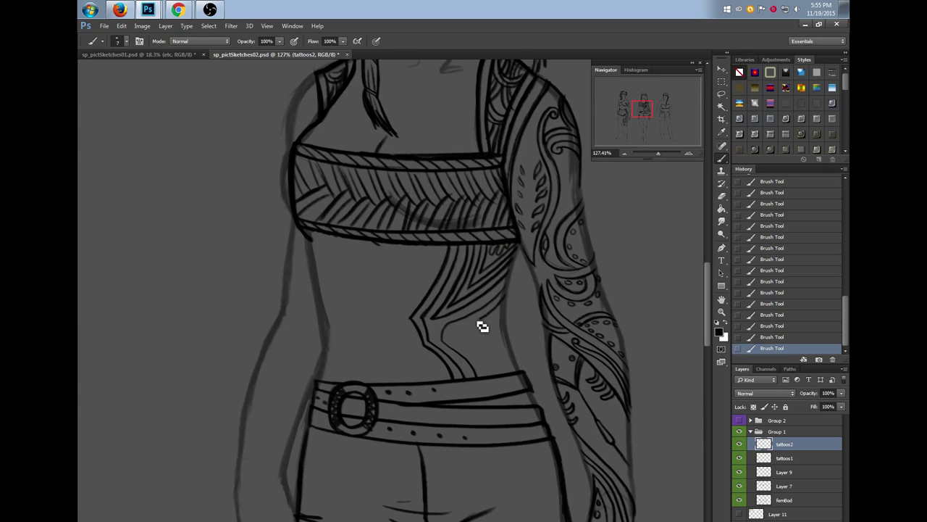
left_click(770, 337)
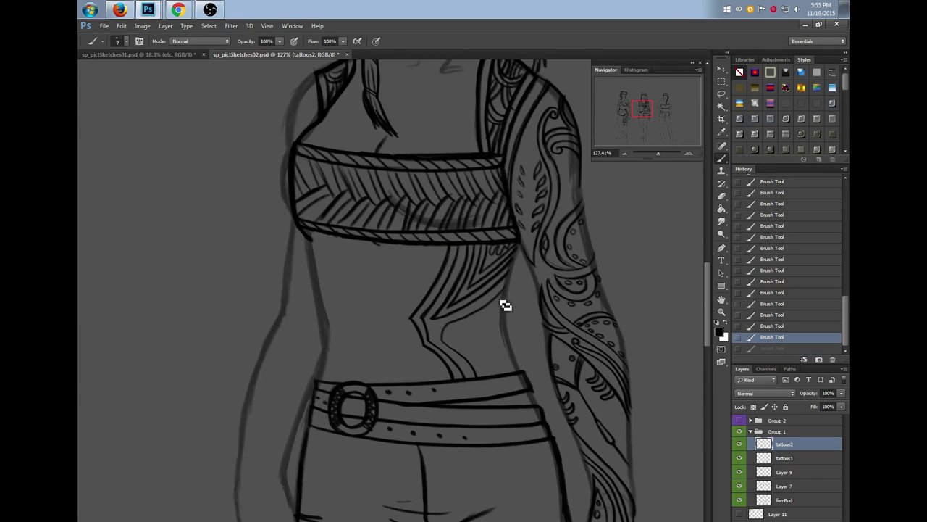
left_click_drag(455, 348, 489, 389)
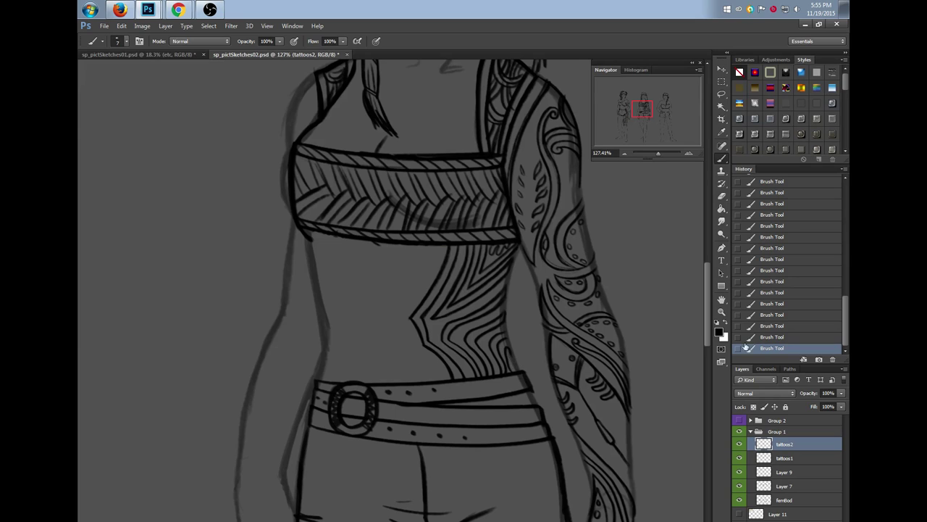
key("ctrl+z")
left_click_drag(510, 351, 512, 363)
Add curved strokes along the outer upper arm and a rounded motif at the arm's edge above the elbow
scroll(708, 304, "up", 3)
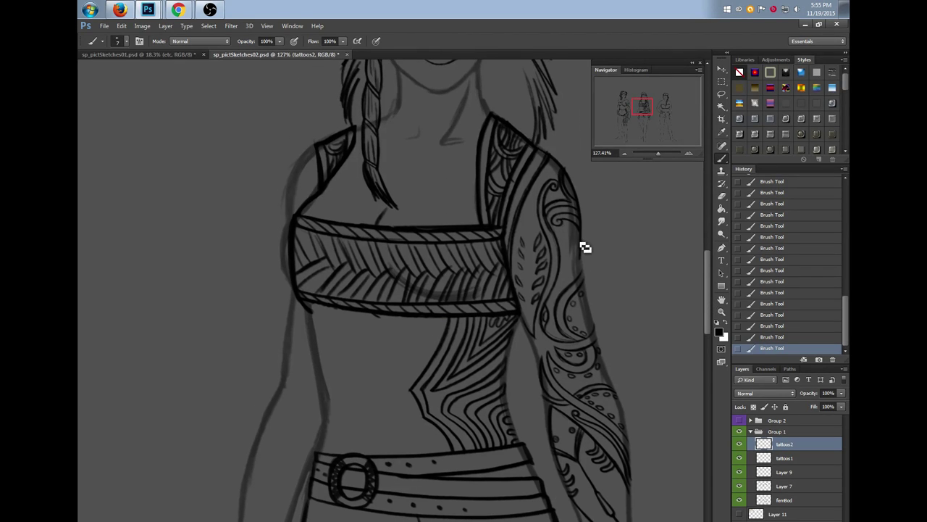
left_click_drag(571, 236, 572, 266)
left_click(784, 324)
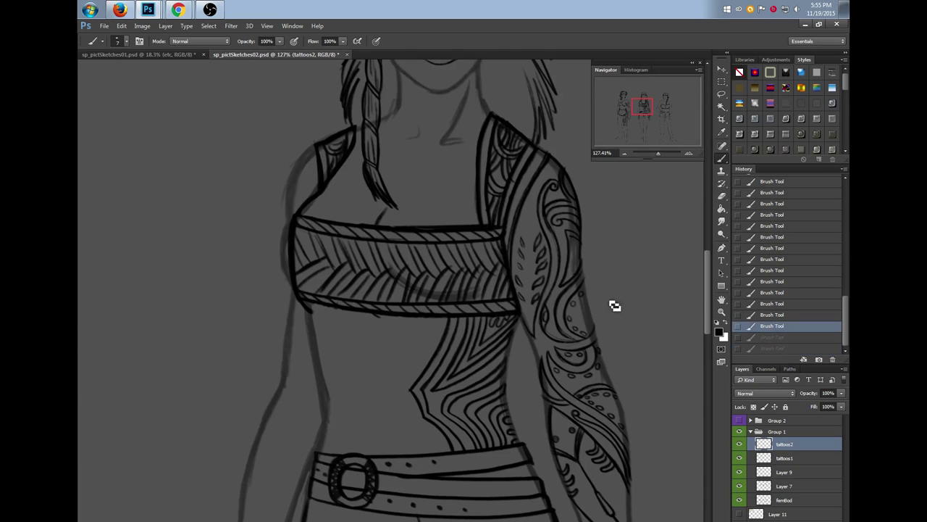
mouse_move(574, 242)
left_mouse_down()
mouse_move(575, 276)
mouse_move(582, 265)
left_mouse_up()
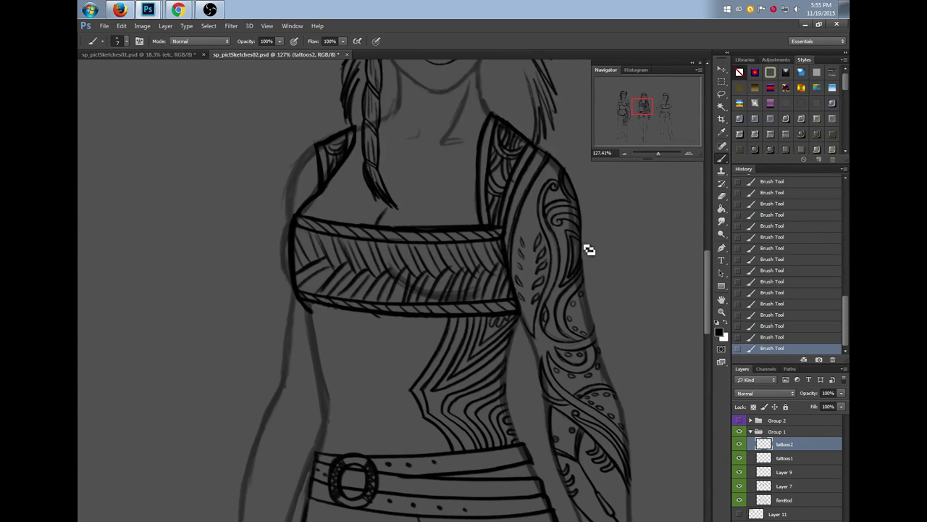
left_click_drag(586, 308, 591, 323)
Clean up the outer upper-arm tattoo with the Eraser and redraw its detail as an elongated oval
left_click_drag(706, 308, 708, 310)
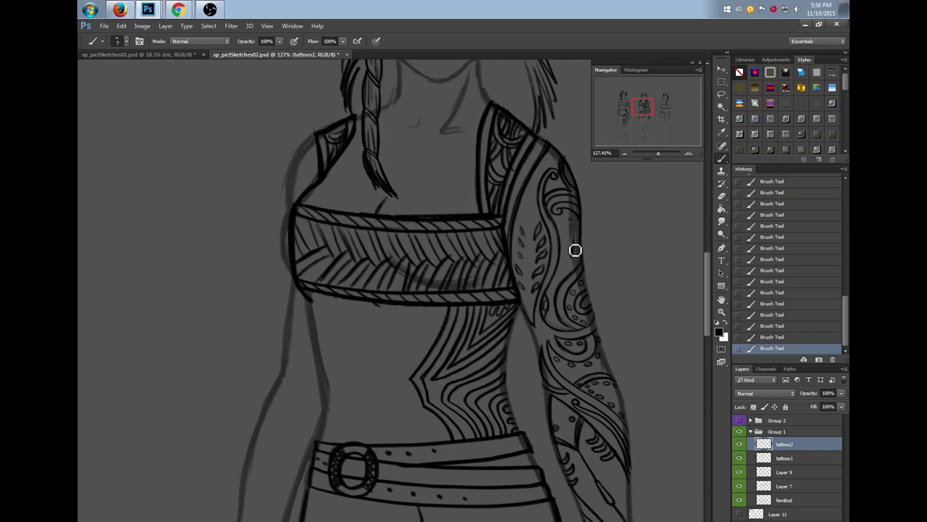
key("e")
left_click(584, 283)
mouse_move(585, 233)
left_mouse_down()
mouse_move(571, 222)
mouse_move(572, 273)
mouse_move(584, 242)
left_mouse_up()
left_click_drag(583, 244, 584, 242)
Draw curved parallel lines on the chest above the band and erase the surplus stroke between them
left_click_drag(706, 290, 704, 300)
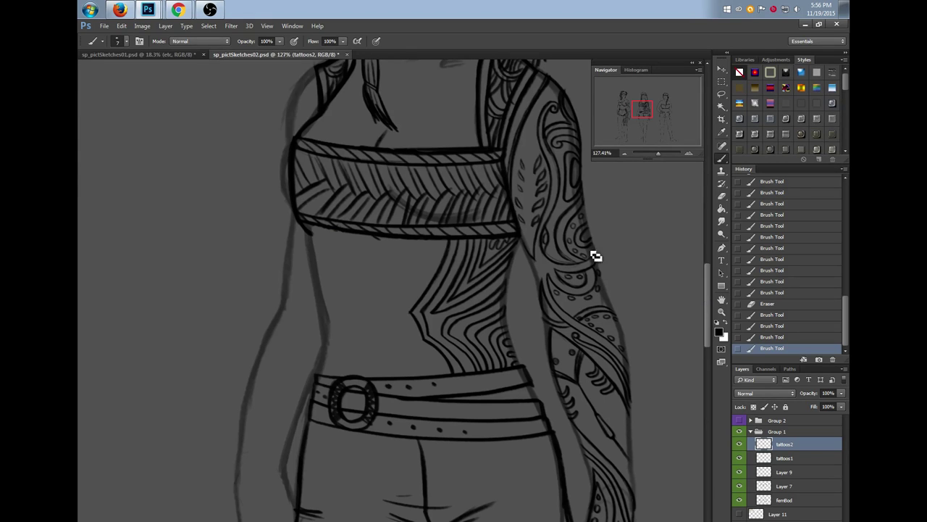
left_click_drag(706, 328, 707, 311)
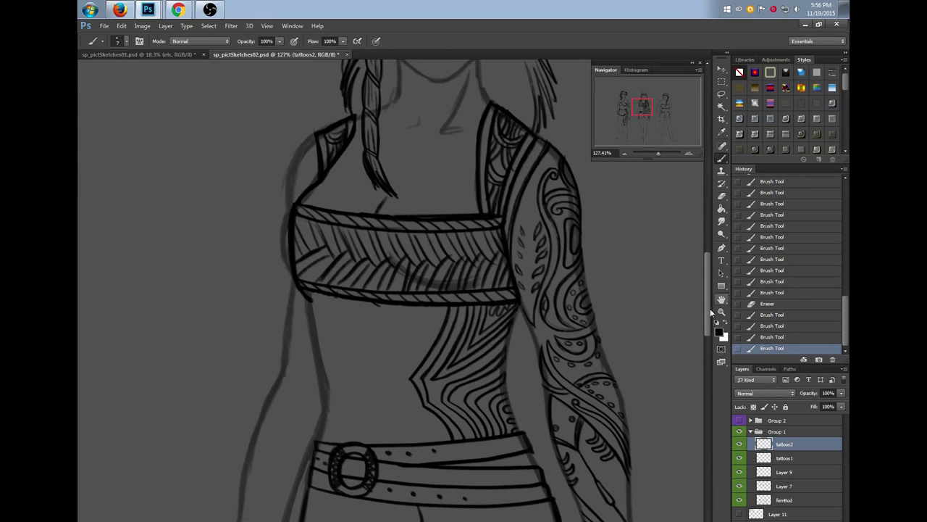
scroll(443, 290, "left", 1)
scroll(489, 402, "left", 1)
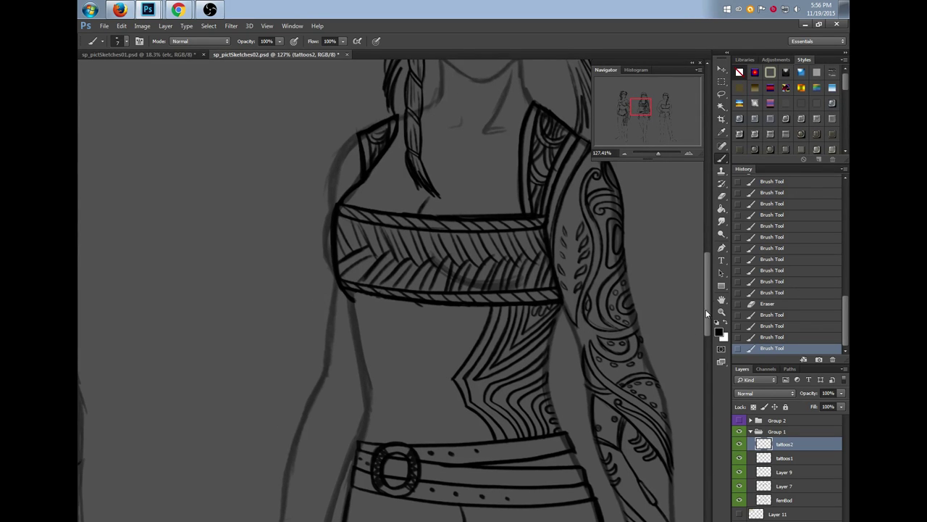
scroll(710, 295, "up", 5)
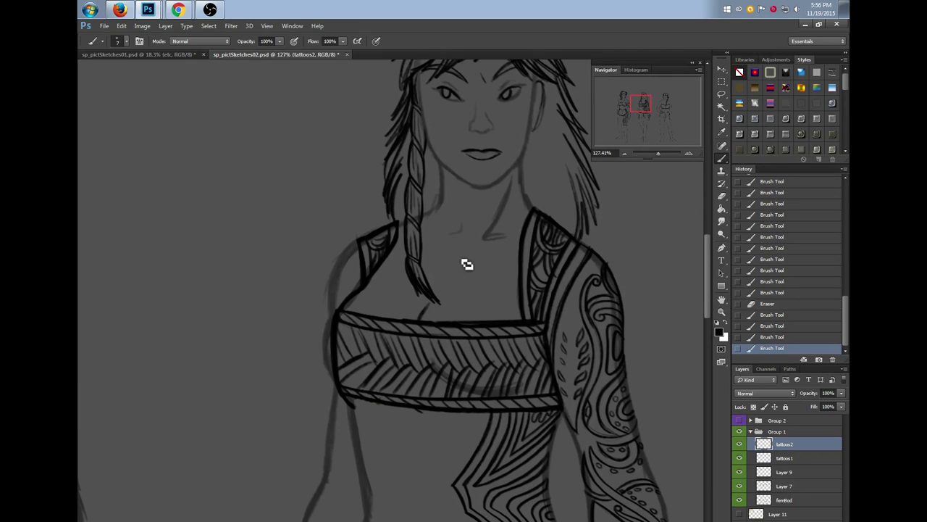
mouse_move(471, 312)
left_mouse_down()
mouse_move(445, 306)
mouse_move(464, 304)
mouse_move(450, 305)
mouse_move(488, 327)
mouse_move(451, 296)
left_mouse_up()
mouse_move(450, 296)
left_mouse_down()
mouse_move(498, 327)
mouse_move(474, 305)
mouse_move(451, 305)
mouse_move(482, 288)
mouse_move(463, 294)
mouse_move(505, 325)
left_mouse_up()
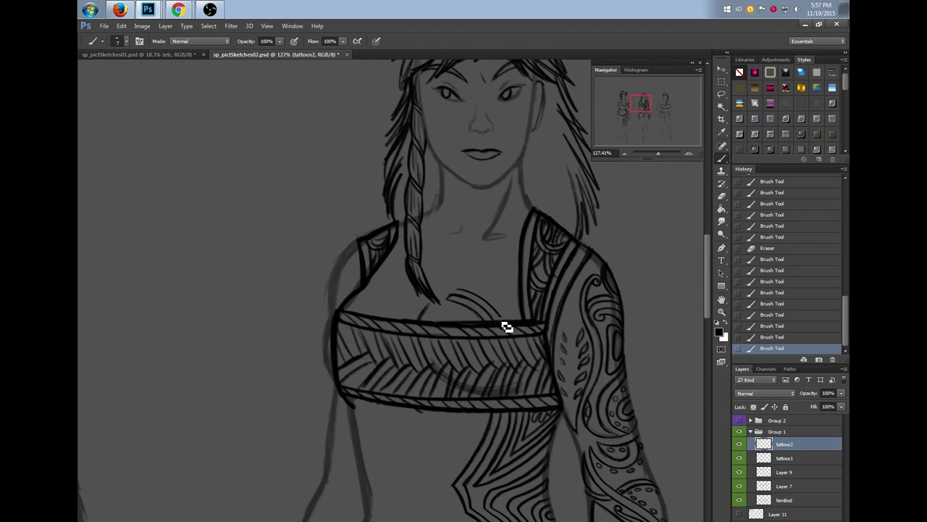
mouse_move(472, 292)
left_mouse_down()
mouse_move(510, 316)
mouse_move(515, 333)
left_mouse_up()
mouse_move(464, 292)
left_mouse_down()
mouse_move(490, 303)
mouse_move(506, 328)
left_mouse_up()
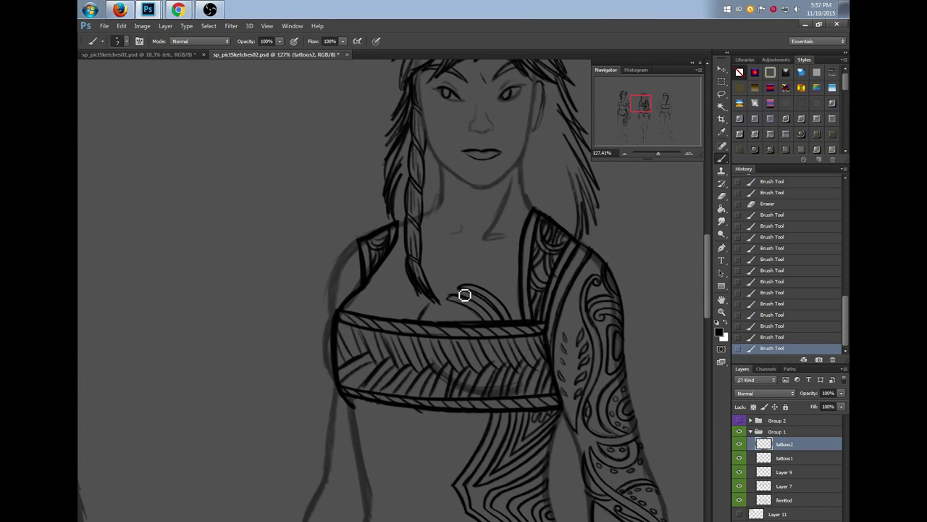
key("e")
mouse_move(462, 294)
left_mouse_down()
mouse_move(488, 305)
mouse_move(501, 329)
left_mouse_up()
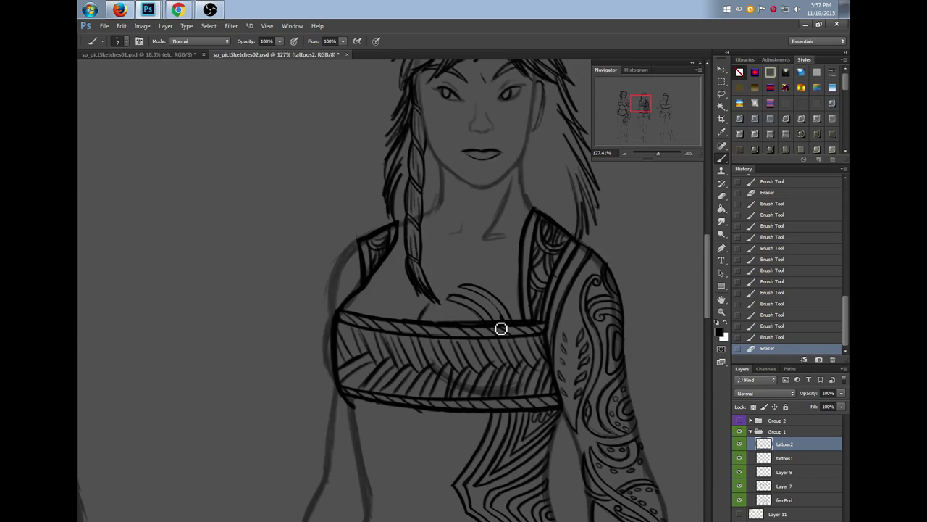
Extend the chest tattoo to the shoulder strap with diagonal lines and fill the space beneath with curved lines
left_click_drag(475, 294, 507, 323)
left_click_drag(482, 286, 523, 247)
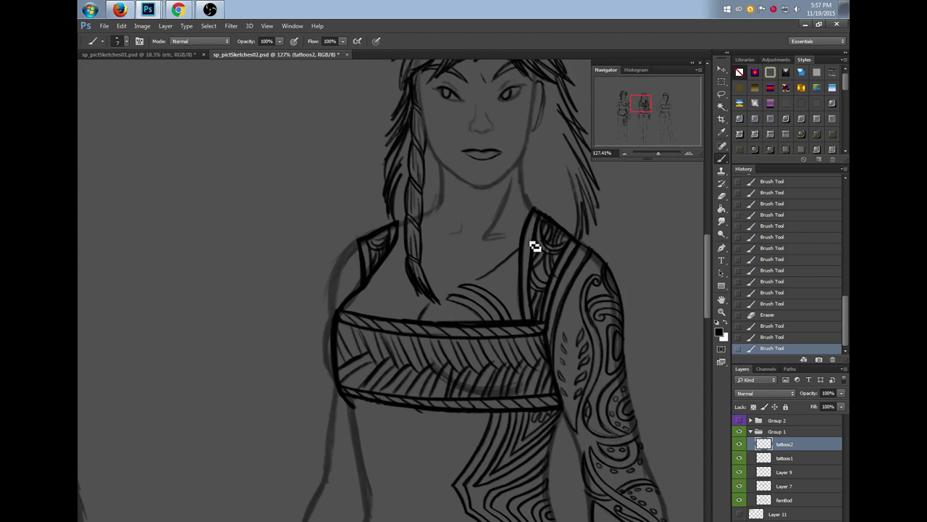
left_click_drag(484, 287, 526, 323)
left_click_drag(478, 288, 523, 250)
left_click_drag(493, 282, 526, 312)
mouse_move(499, 283)
left_mouse_down()
mouse_move(523, 265)
mouse_move(526, 310)
mouse_move(513, 269)
mouse_move(519, 290)
mouse_move(522, 274)
left_mouse_up()
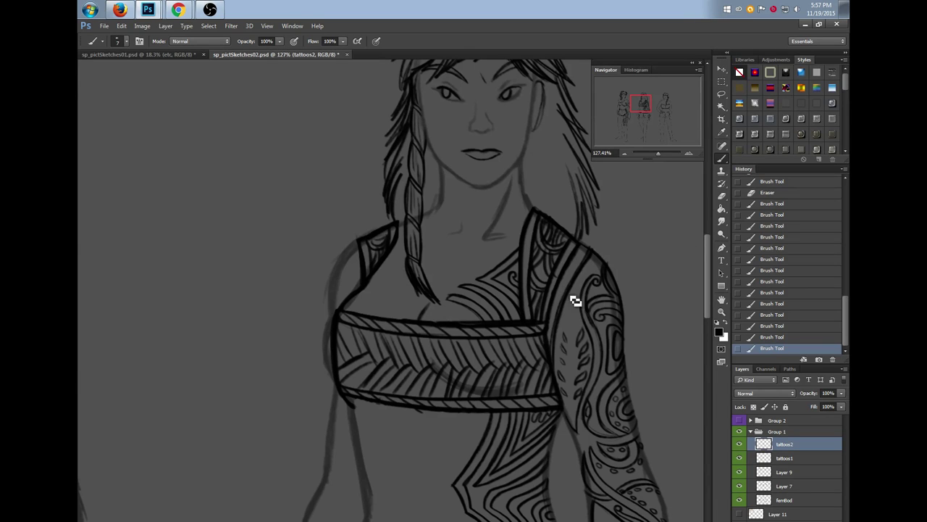
mouse_move(552, 326)
left_mouse_down()
mouse_move(558, 304)
mouse_move(552, 374)
left_mouse_up()
Draw the outline of a narrow tattoo band around the wrist of the middle character's bare arm
left_click_drag(708, 269, 717, 297)
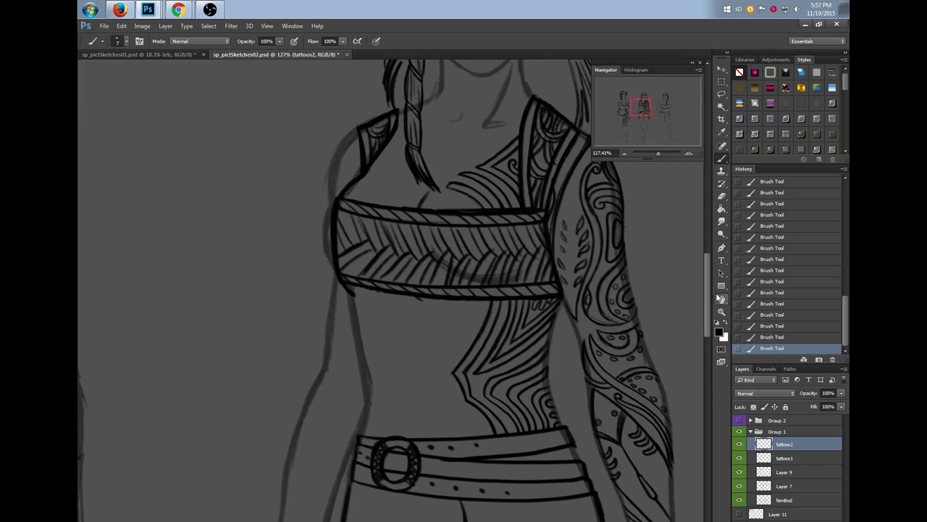
left_click_drag(487, 518, 471, 518)
left_click_drag(705, 303, 706, 327)
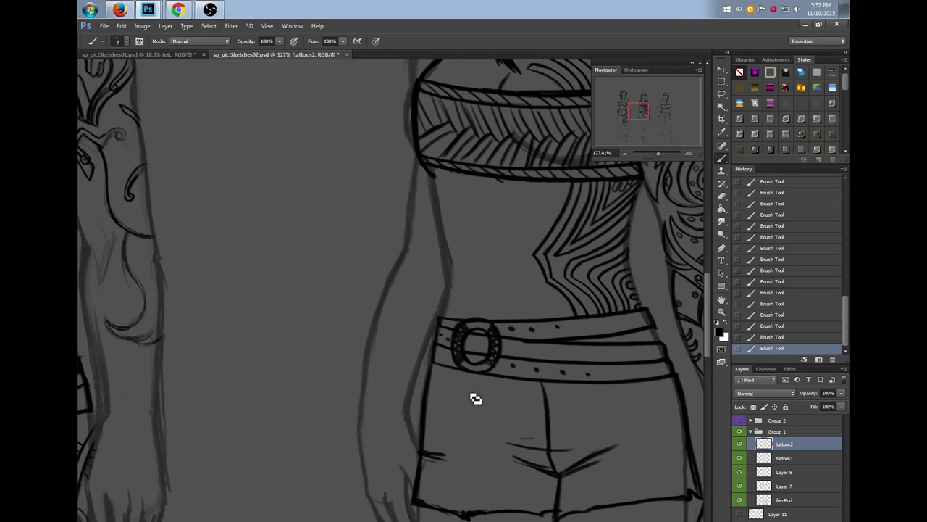
mouse_move(362, 413)
left_mouse_down()
mouse_move(405, 416)
mouse_move(368, 389)
mouse_move(363, 402)
mouse_move(415, 400)
mouse_move(367, 401)
mouse_move(381, 397)
mouse_move(362, 414)
left_mouse_up()
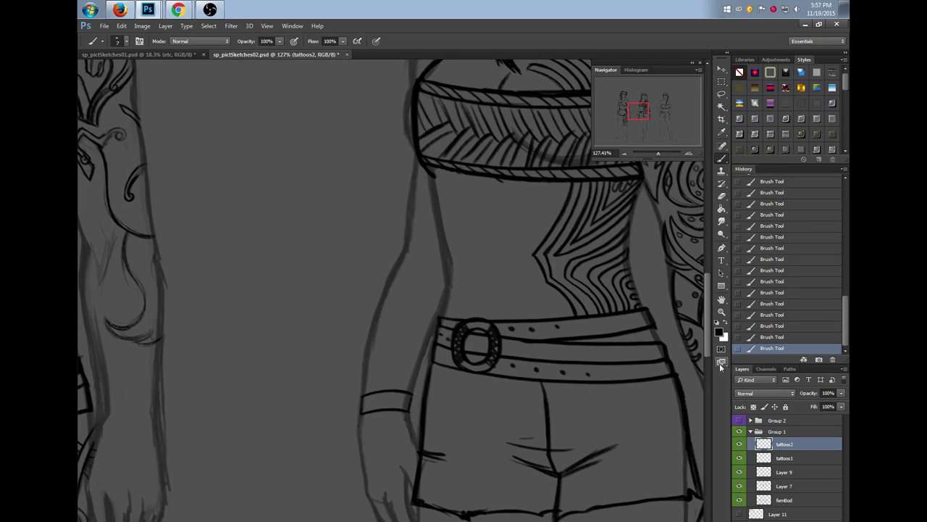
Outline a second tattoo band around the forearm, just above the wrist band
mouse_move(707, 304)
left_mouse_down()
mouse_move(706, 291)
mouse_move(707, 304)
left_mouse_up()
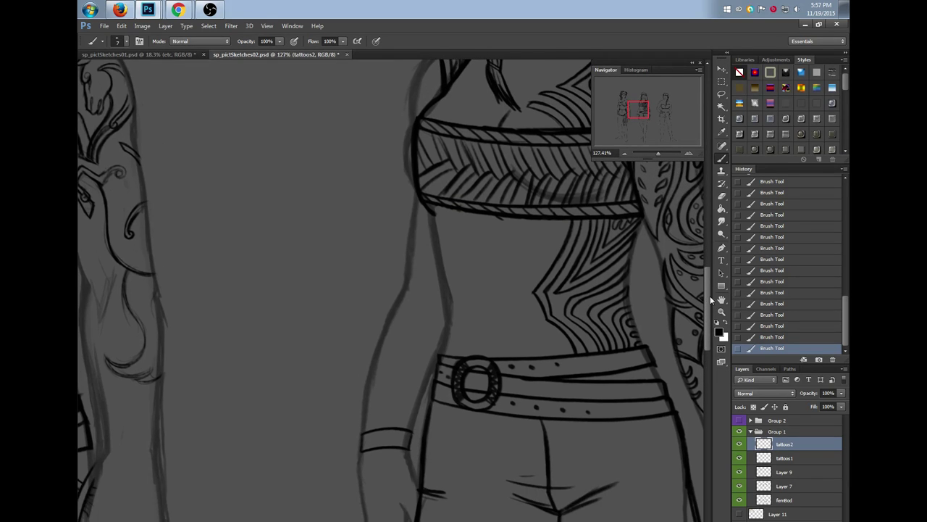
mouse_move(365, 405)
left_mouse_down()
mouse_move(424, 416)
mouse_move(400, 393)
mouse_move(424, 400)
left_mouse_up()
left_click_drag(369, 394, 423, 398)
left_click_drag(365, 390, 364, 408)
left_click_drag(423, 396, 421, 410)
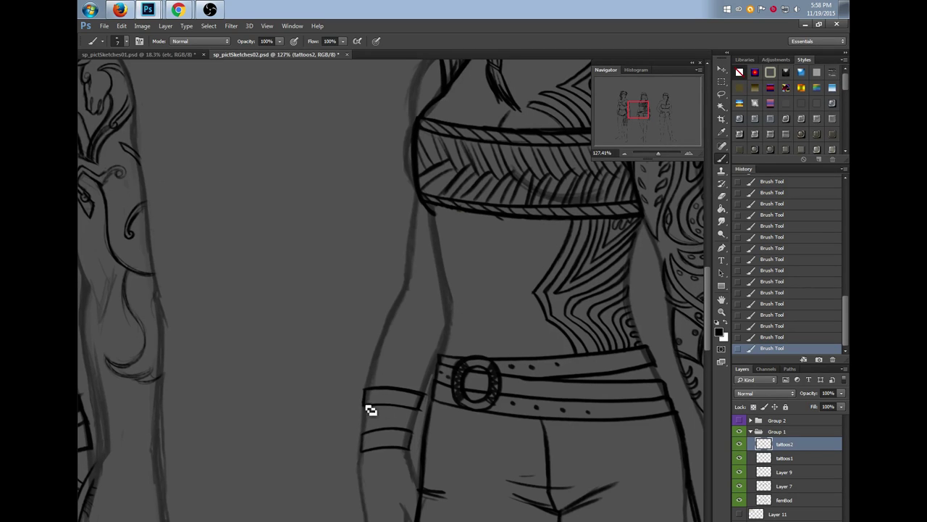
Fill the wrist band with a herringbone pattern and the forearm band with scalloped arcs
scroll(706, 312, "down", 1)
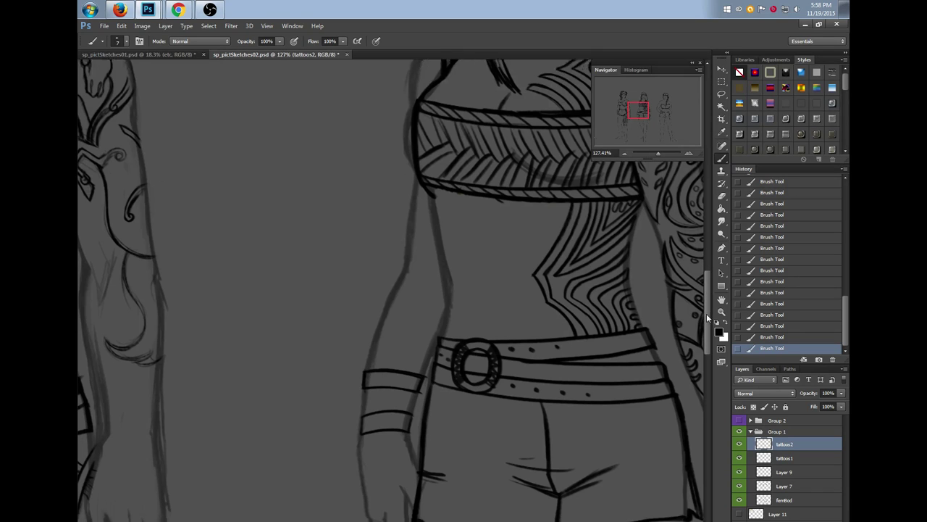
scroll(707, 312, "down", 3)
mouse_move(368, 400)
left_mouse_down()
mouse_move(363, 408)
mouse_move(376, 396)
mouse_move(385, 406)
mouse_move(387, 394)
mouse_move(392, 406)
mouse_move(403, 392)
mouse_move(406, 408)
mouse_move(412, 393)
left_mouse_up()
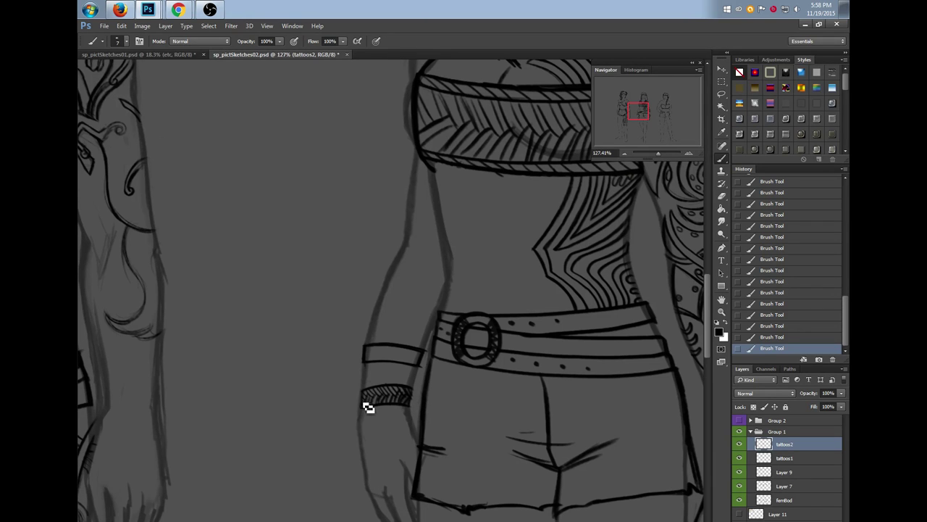
mouse_move(367, 360)
left_mouse_down()
mouse_move(418, 355)
mouse_move(413, 364)
mouse_move(425, 365)
mouse_move(369, 366)
mouse_move(416, 363)
mouse_move(382, 356)
mouse_move(411, 358)
mouse_move(404, 345)
mouse_move(370, 360)
mouse_move(408, 351)
left_mouse_up()
left_click(378, 348)
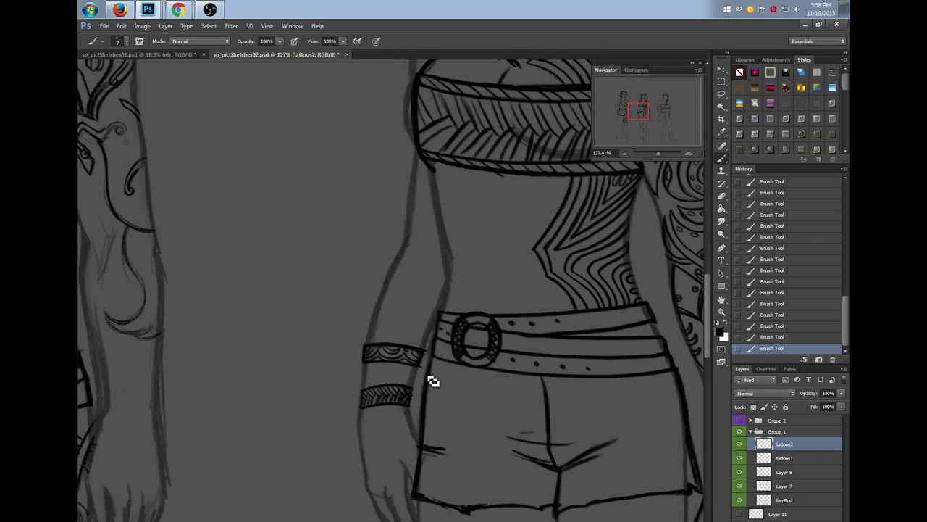
Erase the forearm band's overshooting edges and redraw its lower outline
mouse_move(430, 359)
left_mouse_down()
mouse_move(422, 377)
mouse_move(432, 352)
mouse_move(419, 375)
mouse_move(364, 365)
left_mouse_up()
left_click_drag(709, 310, 709, 315)
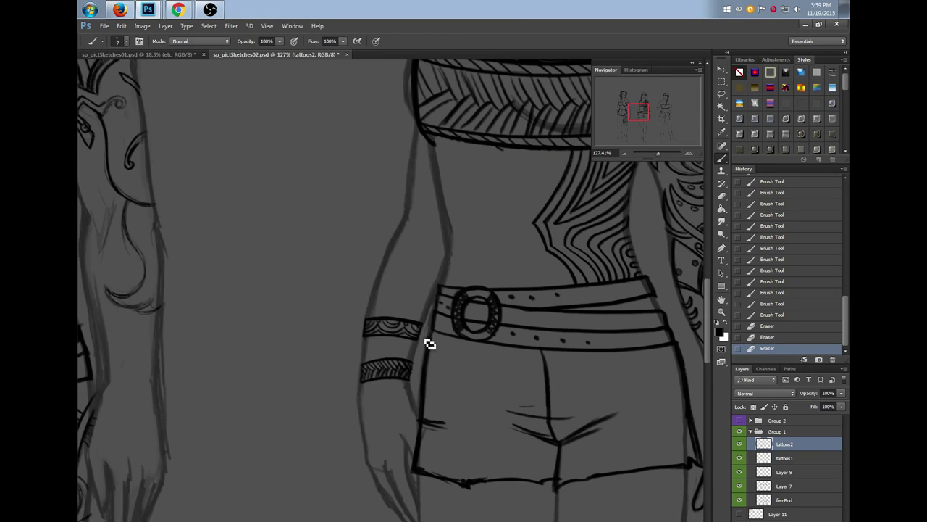
left_click_drag(368, 336, 398, 338)
Scale both forearm bands together to 102.67% wide and 110.51% high, rotate them 1.75°, and touch up their edge
key("l")
left_click_drag(429, 342, 429, 344)
left_click_drag(381, 278, 407, 400)
mouse_move(421, 343)
left_mouse_down()
mouse_move(426, 320)
mouse_move(386, 265)
left_mouse_up()
key("ctrl+t")
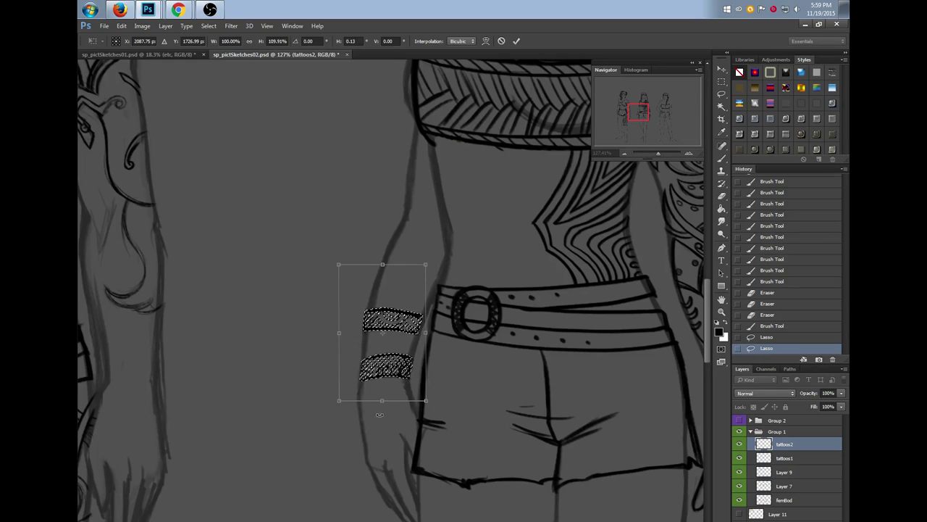
left_click_drag(384, 400, 426, 404)
left_click_drag(426, 265, 428, 268)
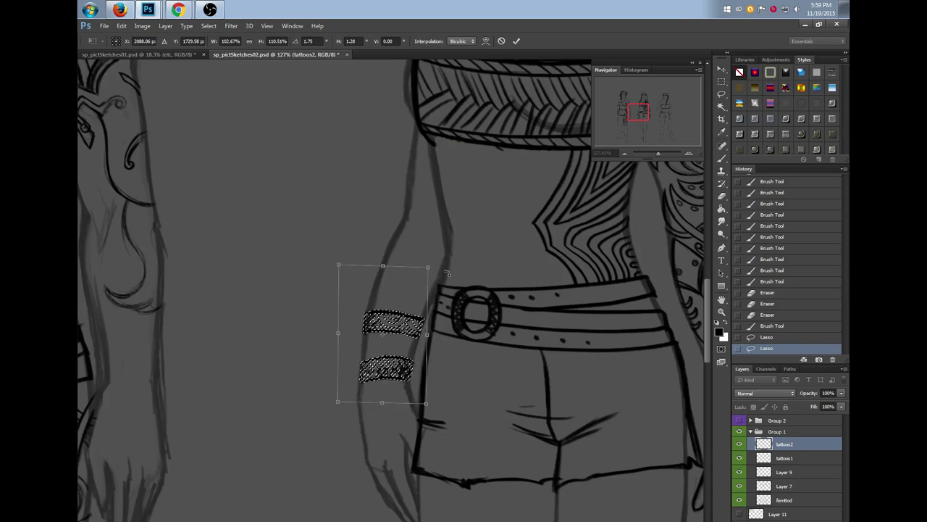
key("Return")
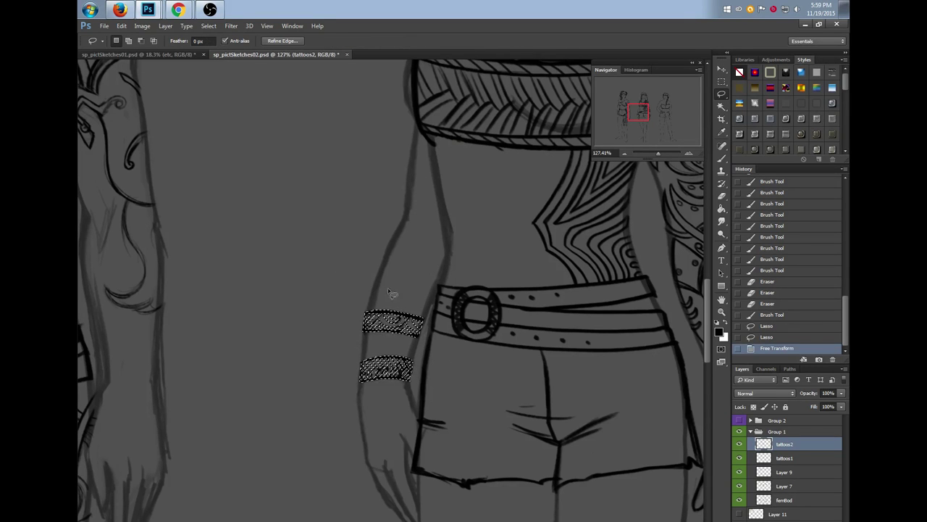
key("ctrl+d")
key("b")
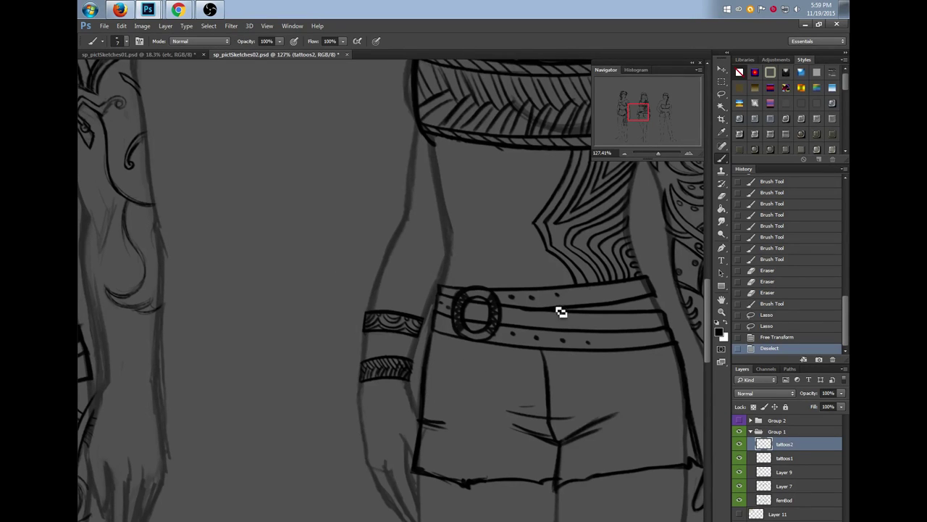
left_click_drag(708, 346, 707, 338)
left_click_drag(425, 359, 421, 373)
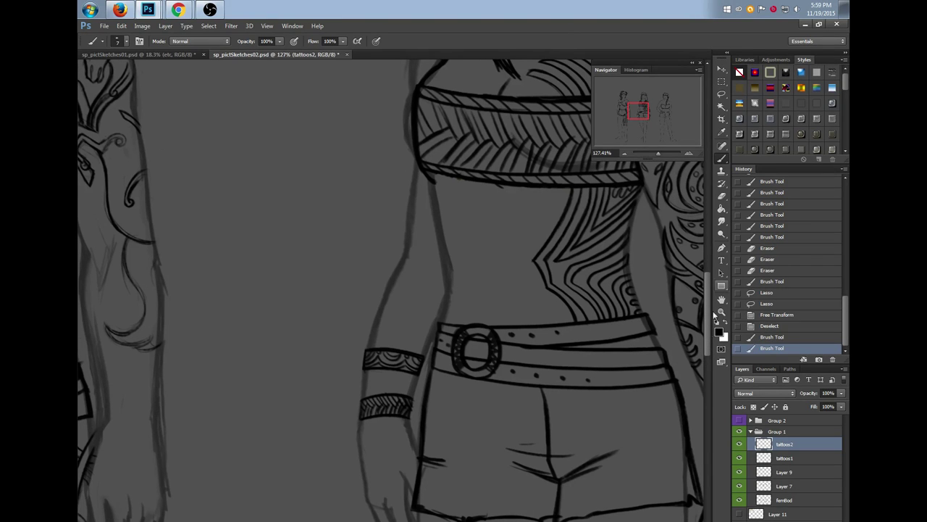
Draw long parallel curved lines from the middle character's shorts hem down to the outer edge of her thigh
mouse_move(709, 333)
left_mouse_down()
mouse_move(706, 310)
mouse_move(707, 372)
mouse_move(706, 354)
left_mouse_up()
scroll(391, 290, "right", 3)
scroll(391, 289, "left", 1)
mouse_move(494, 261)
left_mouse_down()
mouse_move(492, 360)
mouse_move(510, 444)
mouse_move(545, 476)
left_mouse_up()
mouse_move(506, 265)
left_mouse_down()
mouse_move(507, 418)
mouse_move(546, 471)
left_mouse_up()
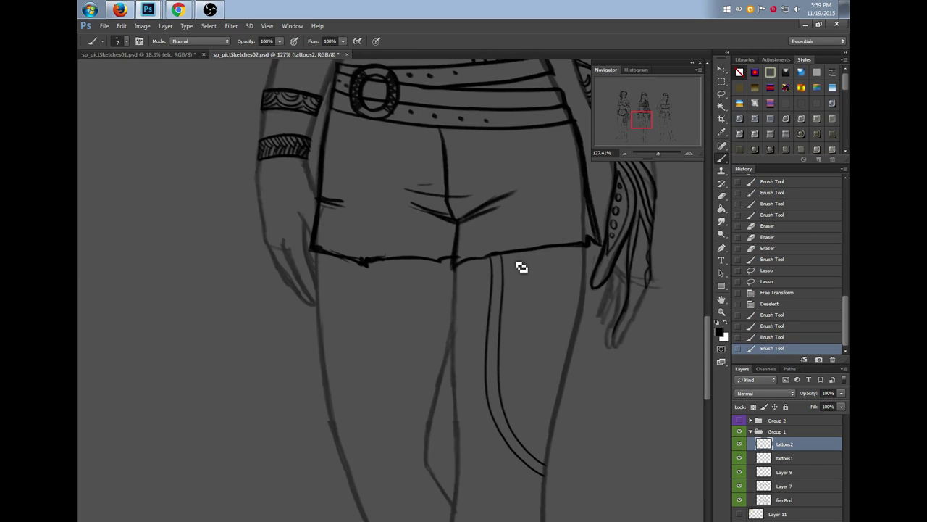
mouse_move(512, 258)
left_mouse_down()
mouse_move(526, 426)
mouse_move(552, 464)
left_mouse_up()
Draw an inner line alongside the thigh curves, with wavy loops at its upper and lower ends
mouse_move(535, 259)
left_mouse_down()
mouse_move(521, 280)
mouse_move(534, 285)
mouse_move(523, 316)
left_mouse_up()
left_click_drag(534, 428, 554, 429)
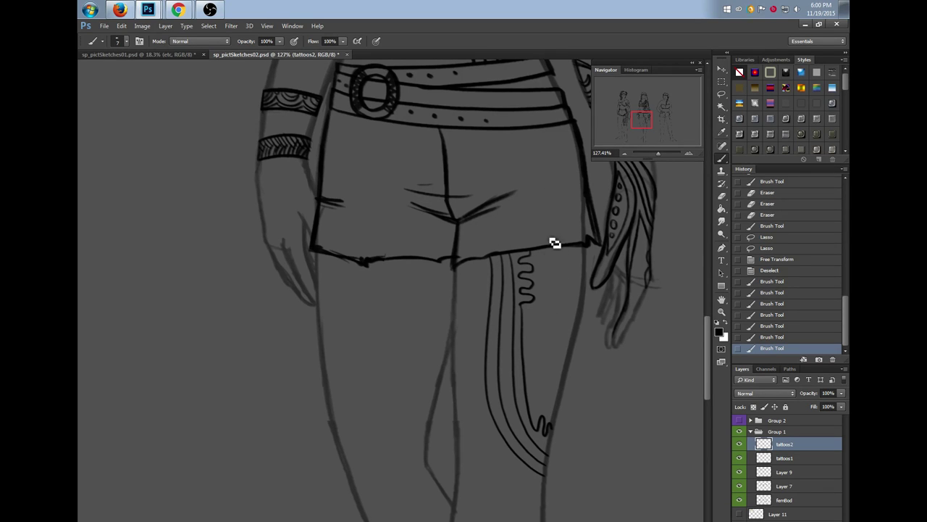
mouse_move(554, 426)
left_mouse_down()
mouse_move(538, 352)
mouse_move(566, 313)
left_mouse_up()
key("ctrl+z")
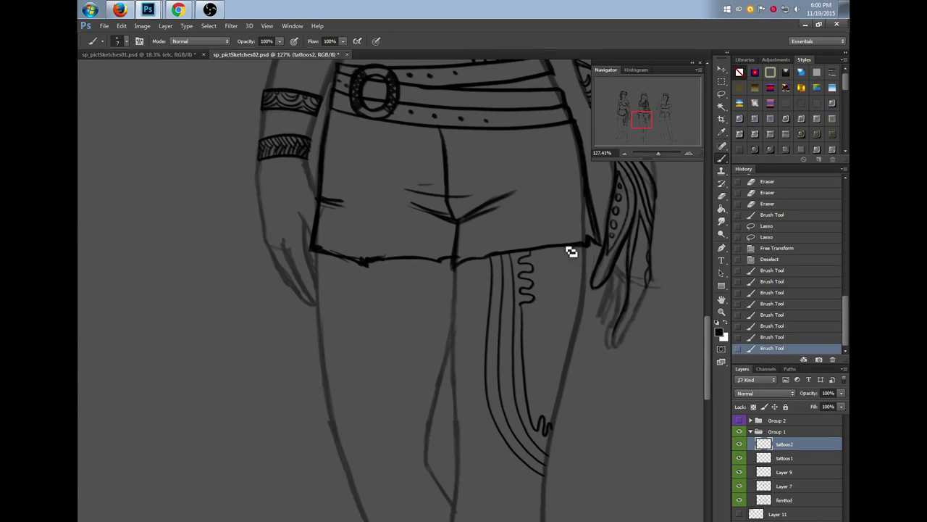
Draw concentric arcs with a small curl at their centre on the outer thigh, directly below the shorts hem
mouse_move(558, 250)
left_mouse_down()
mouse_move(550, 307)
mouse_move(570, 328)
mouse_move(555, 289)
mouse_move(570, 248)
left_mouse_up()
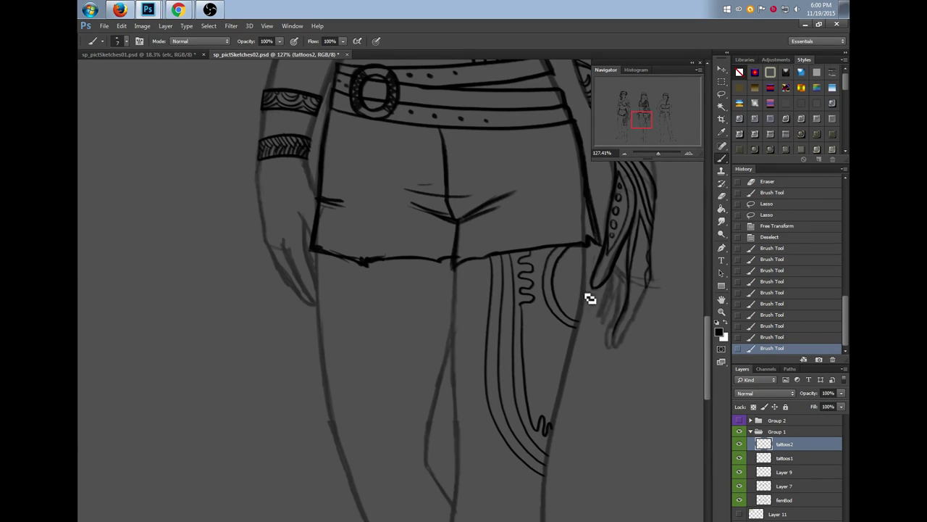
left_click_drag(581, 323, 574, 254)
mouse_move(579, 307)
left_mouse_down()
mouse_move(581, 263)
mouse_move(583, 280)
left_mouse_up()
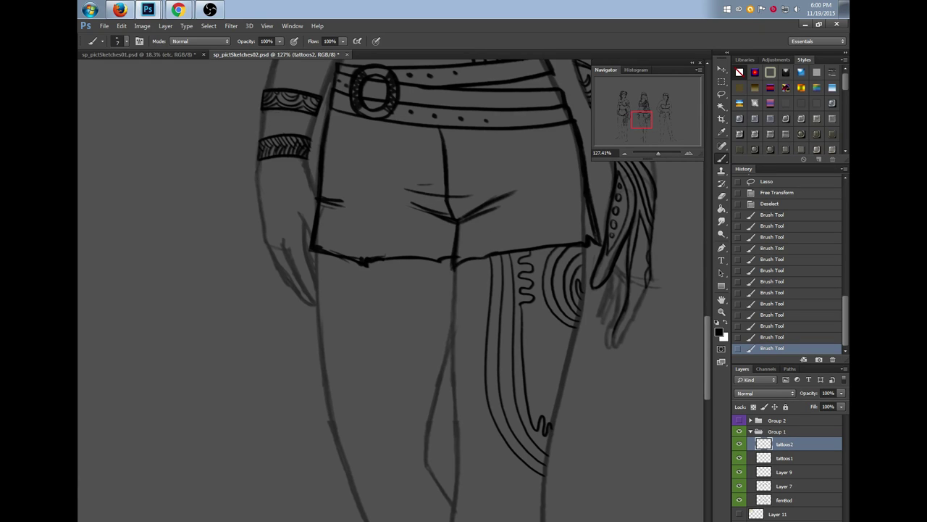
Look over the tattoo references in sp_pictSketches01.psd with Layer 2 hidden
key("ctrl+Tab")
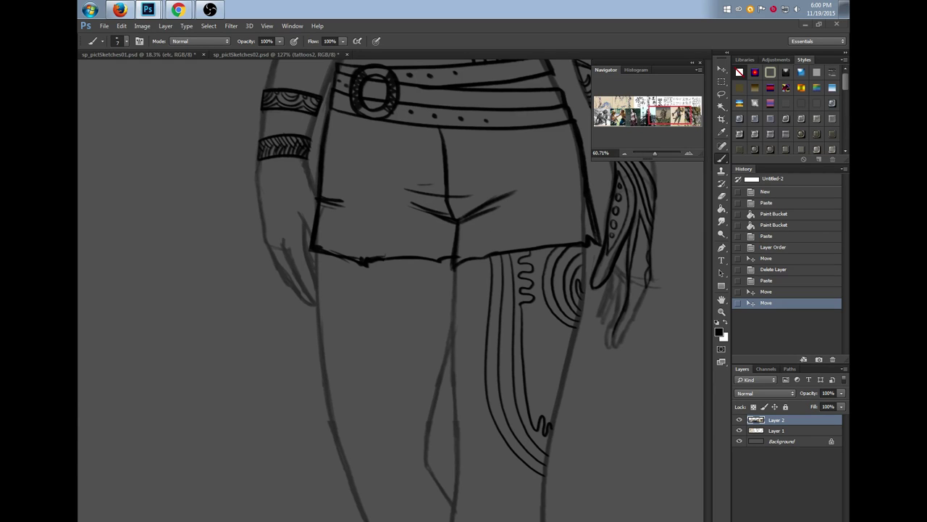
left_click(740, 420)
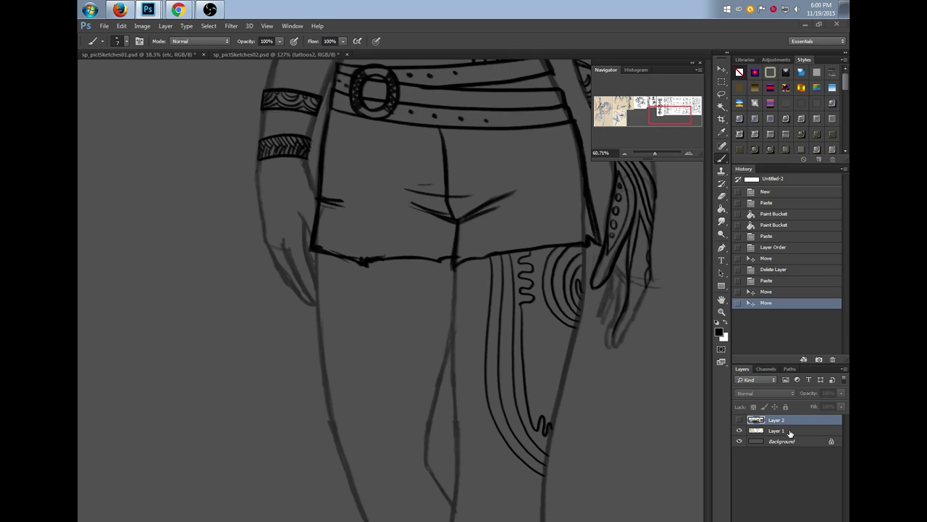
left_click_drag(658, 108, 658, 102)
mouse_move(658, 106)
left_mouse_down()
mouse_move(635, 105)
mouse_move(658, 106)
left_mouse_up()
Draw a curved divider below the concentric arcs and a downward-pointing wedge beneath it on the thigh
left_click_drag(706, 330, 709, 342)
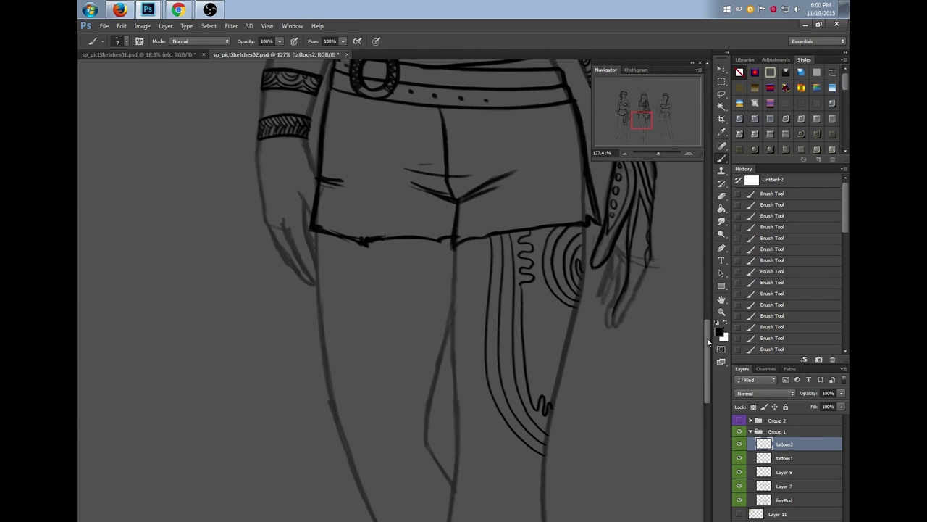
scroll(707, 338, "up", 2)
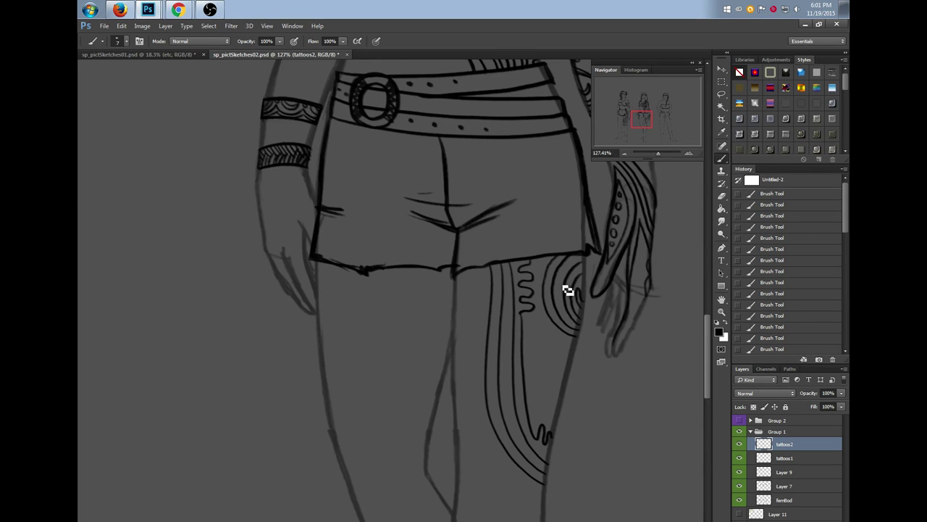
mouse_move(540, 263)
left_mouse_down()
mouse_move(545, 330)
mouse_move(555, 352)
mouse_move(574, 354)
left_mouse_up()
key("ctrl+z")
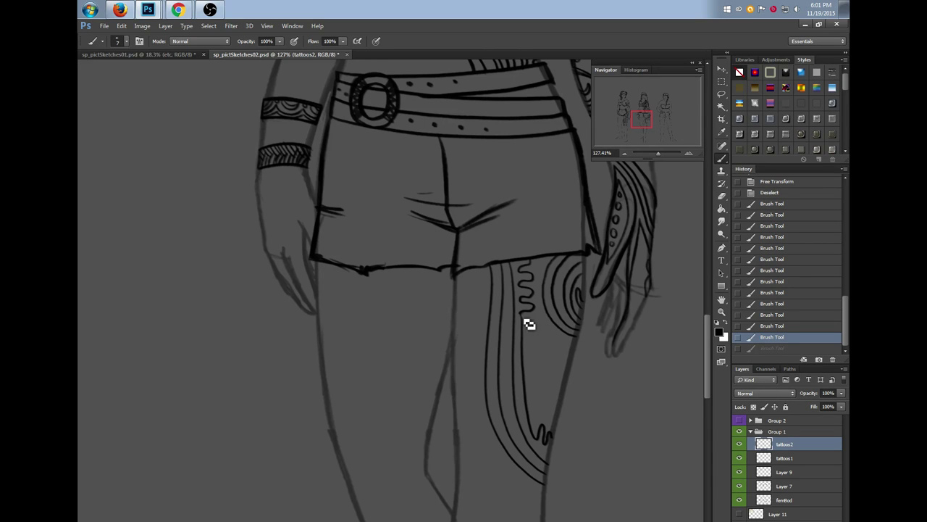
left_click_drag(522, 314, 568, 357)
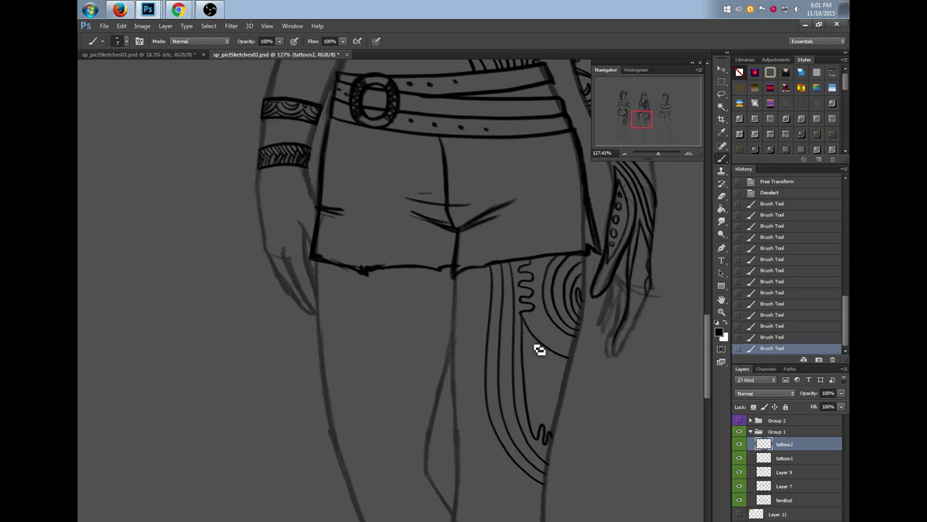
mouse_move(534, 338)
left_mouse_down()
mouse_move(548, 422)
mouse_move(568, 357)
left_mouse_up()
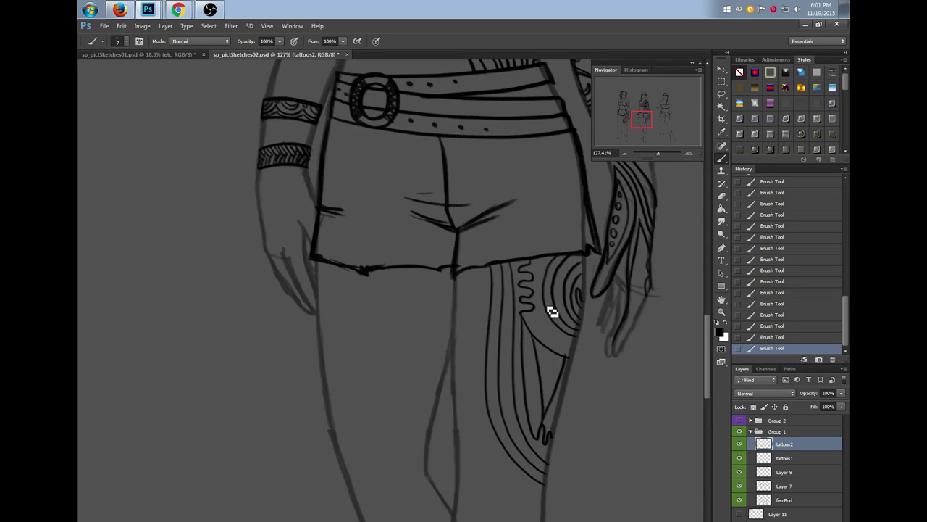
Hatch the strip beside the wedge with slanted lines, trim the overshoot, and add crossbars near the thigh's outer edge
mouse_move(533, 346)
left_mouse_down()
mouse_move(523, 337)
mouse_move(524, 350)
left_mouse_up()
mouse_move(541, 381)
left_mouse_down()
mouse_move(548, 408)
mouse_move(531, 402)
mouse_move(541, 424)
left_mouse_up()
key("e")
left_click_drag(571, 351, 572, 355)
key("b")
left_click_drag(565, 381, 557, 406)
left_click_drag(554, 416, 564, 407)
left_click_drag(567, 359, 540, 431)
left_click_drag(571, 356, 566, 366)
mouse_move(587, 267)
left_mouse_down()
mouse_move(586, 257)
mouse_move(591, 295)
left_mouse_up()
left_click_drag(591, 294, 591, 270)
left_click_drag(591, 269, 589, 320)
left_click_drag(591, 288, 576, 372)
left_click(774, 226)
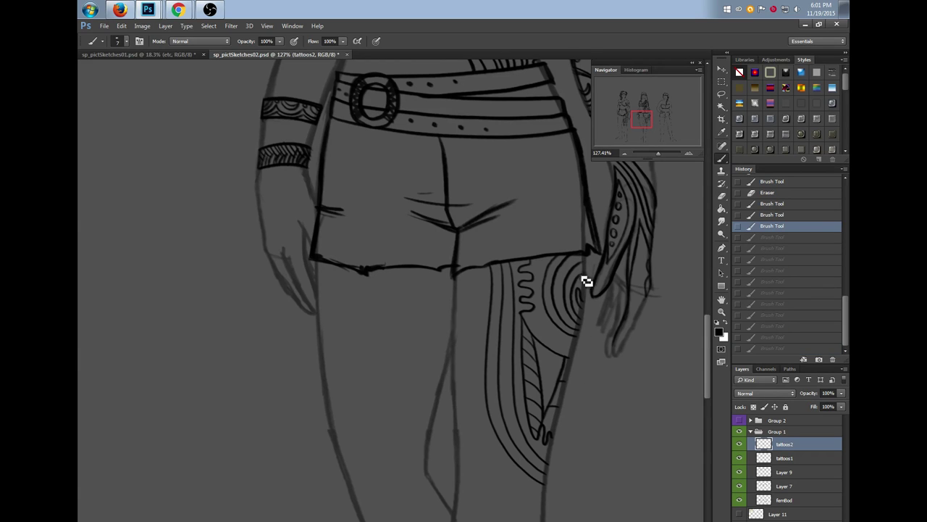
Draw a dark contour along the outer edge of the thigh beside the tattoo
mouse_move(589, 281)
left_mouse_down()
mouse_move(590, 266)
mouse_move(587, 324)
mouse_move(567, 374)
left_mouse_up()
mouse_move(568, 375)
left_mouse_down()
mouse_move(553, 472)
mouse_move(558, 407)
left_mouse_up()
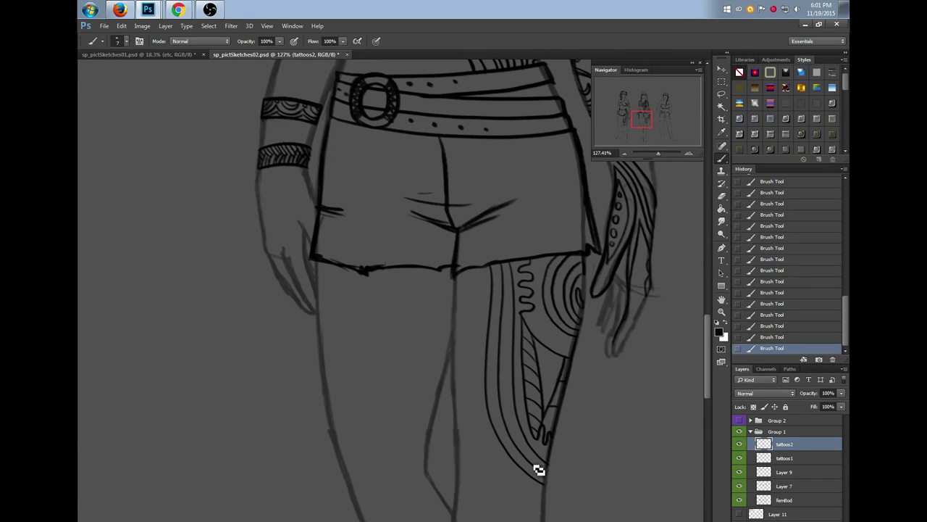
Retouch the curved divider below the concentric arcs and the lower end of the upper wavy line
left_click_drag(706, 356, 707, 368)
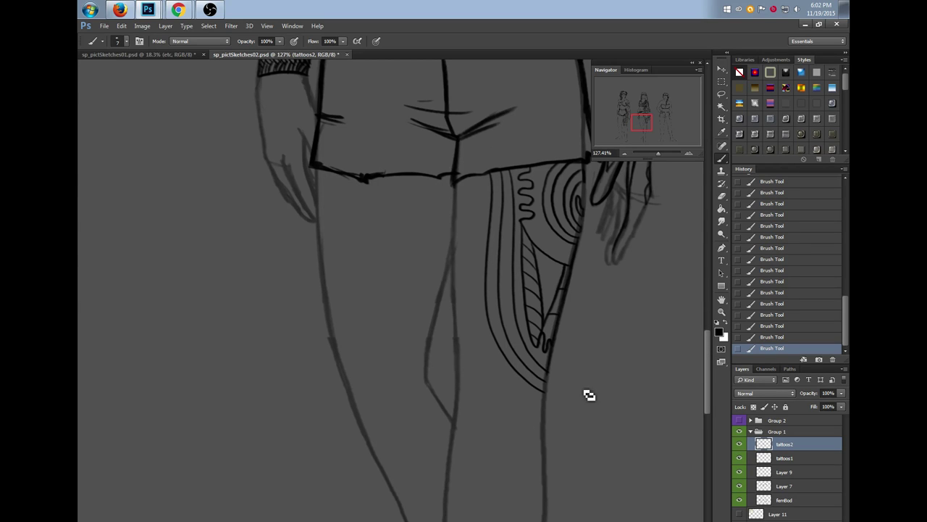
left_click_drag(707, 350, 707, 350)
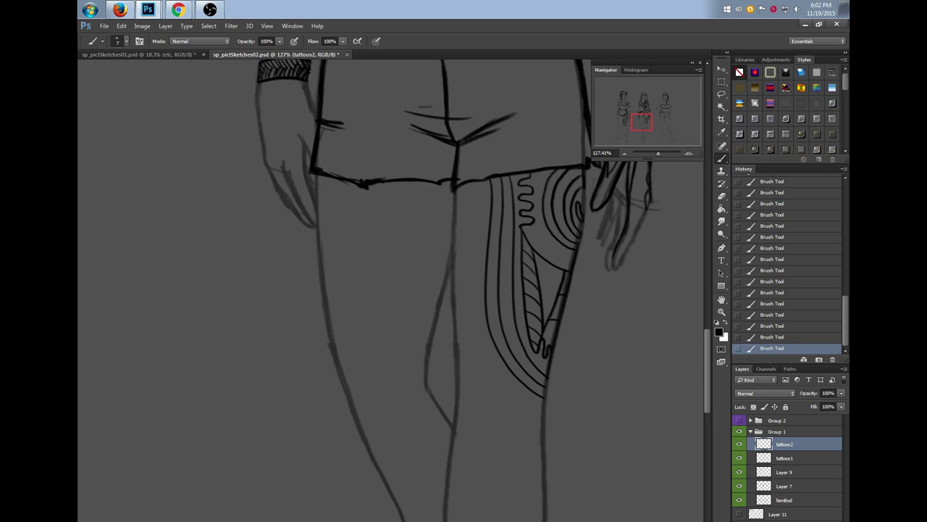
key("ctrl+Tab")
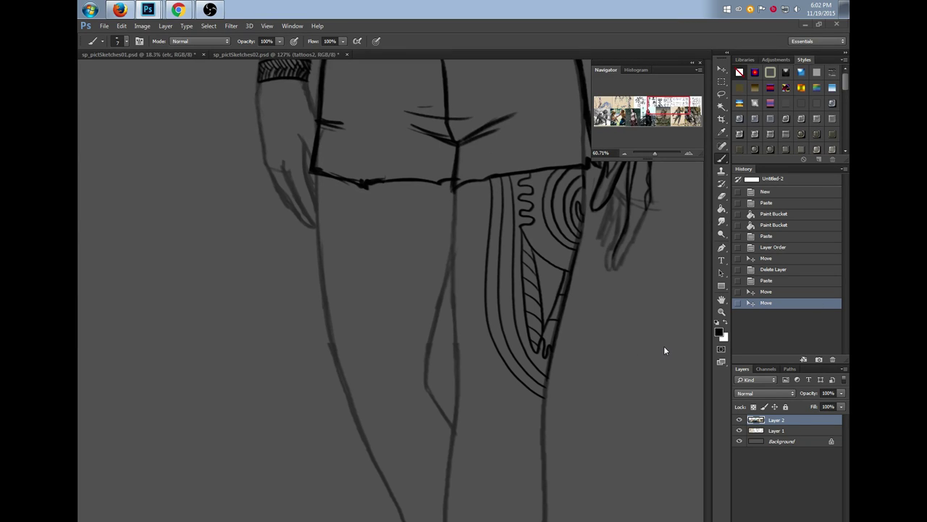
key("ctrl+Tab")
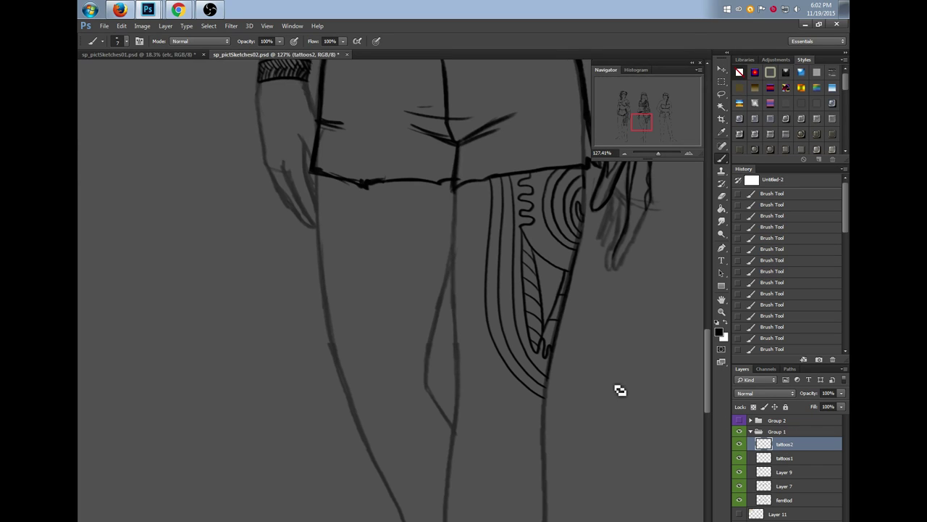
left_click_drag(531, 354, 517, 324)
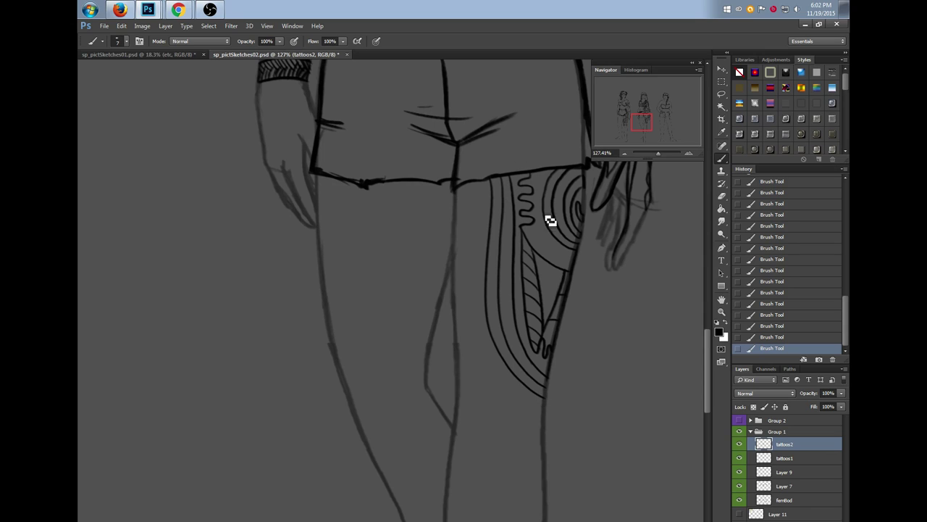
left_click_drag(520, 226, 573, 264)
left_click(763, 338)
left_click(758, 327)
left_click_drag(526, 216, 529, 224)
Draw a row of small ovals following the outermost thigh curve, and fill the wedge with nested V-shaped lines
left_click_drag(707, 350, 708, 360)
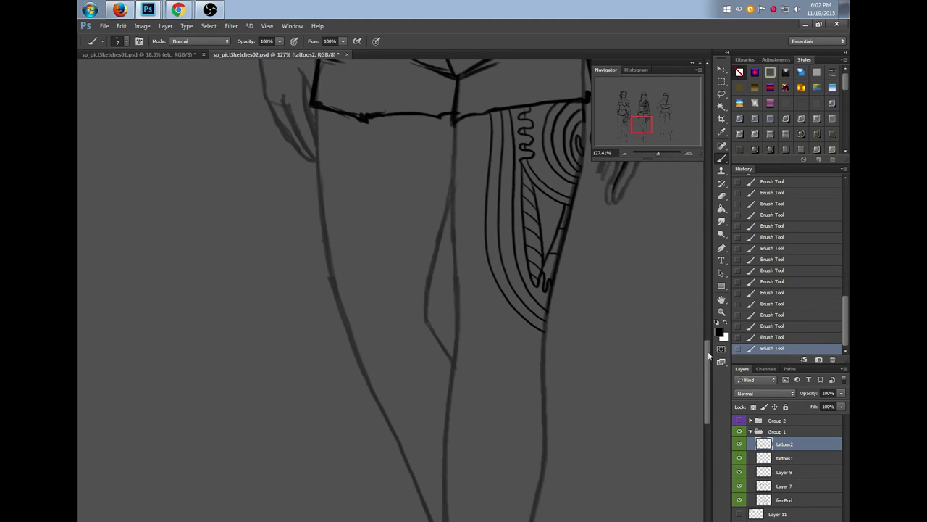
mouse_move(481, 257)
left_mouse_down()
mouse_move(503, 304)
mouse_move(539, 339)
left_mouse_up()
mouse_move(707, 379)
left_mouse_down()
mouse_move(700, 290)
mouse_move(708, 354)
left_mouse_up()
left_click_drag(484, 360, 485, 362)
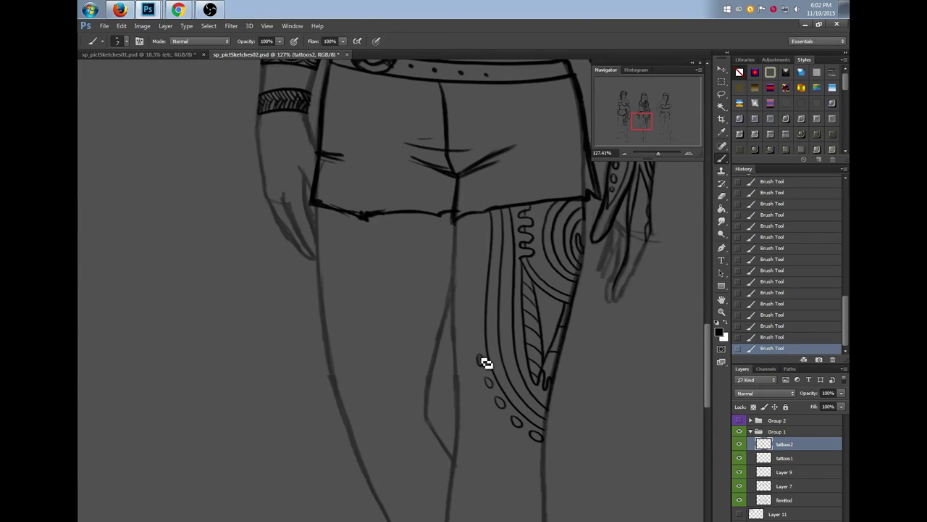
left_click(772, 325)
key("ctrl+z")
mouse_move(537, 285)
left_mouse_down()
mouse_move(552, 346)
mouse_move(565, 300)
left_mouse_up()
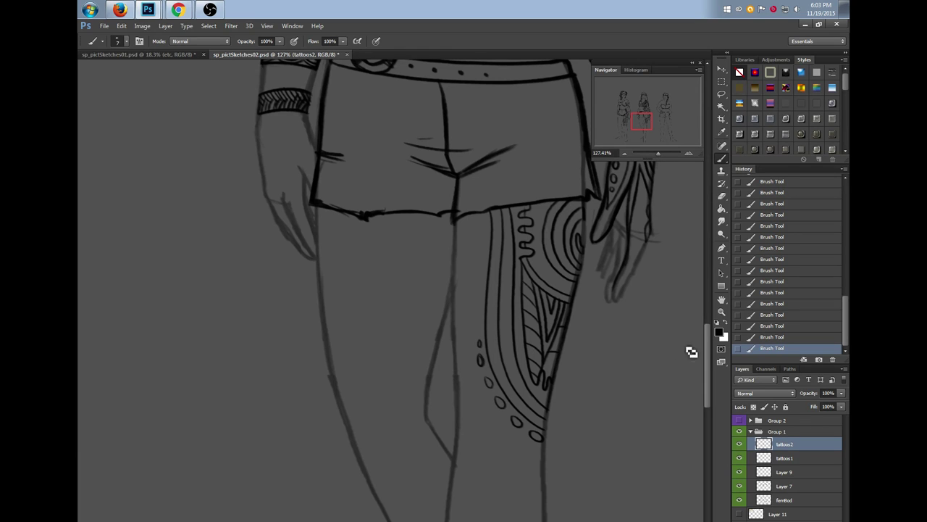
Add another long line between the parallel curves running down the thigh from the shorts hem
left_click_drag(497, 483, 441, 483)
scroll(399, 374, "right", 1)
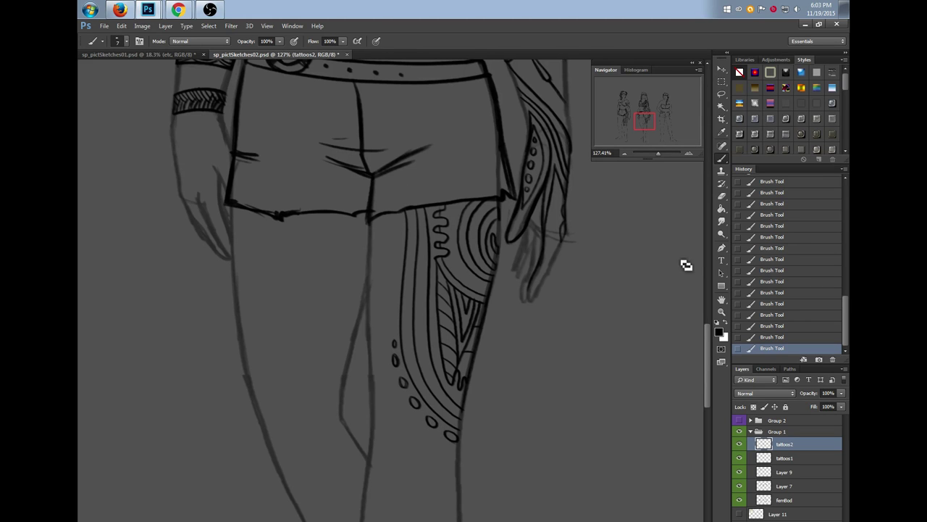
left_click_drag(708, 371, 710, 346)
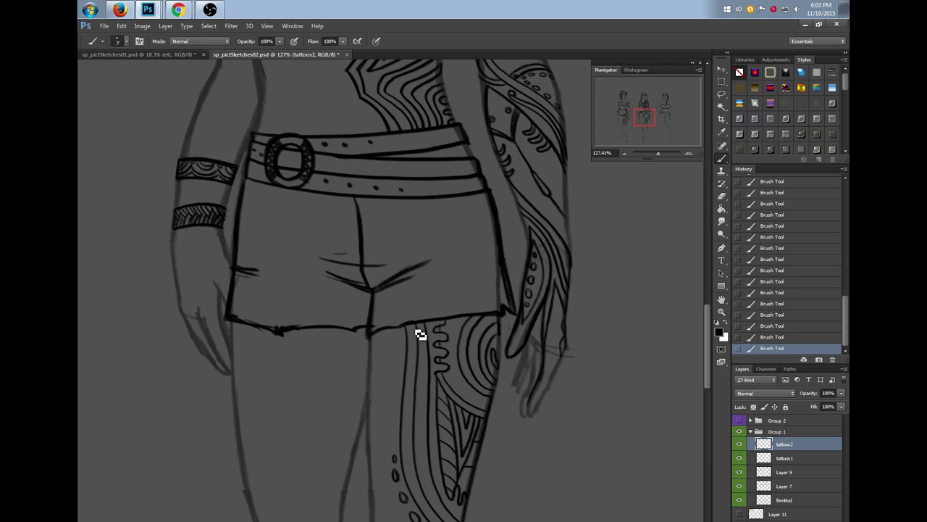
mouse_move(423, 330)
left_mouse_down()
mouse_move(422, 447)
mouse_move(443, 521)
left_mouse_up()
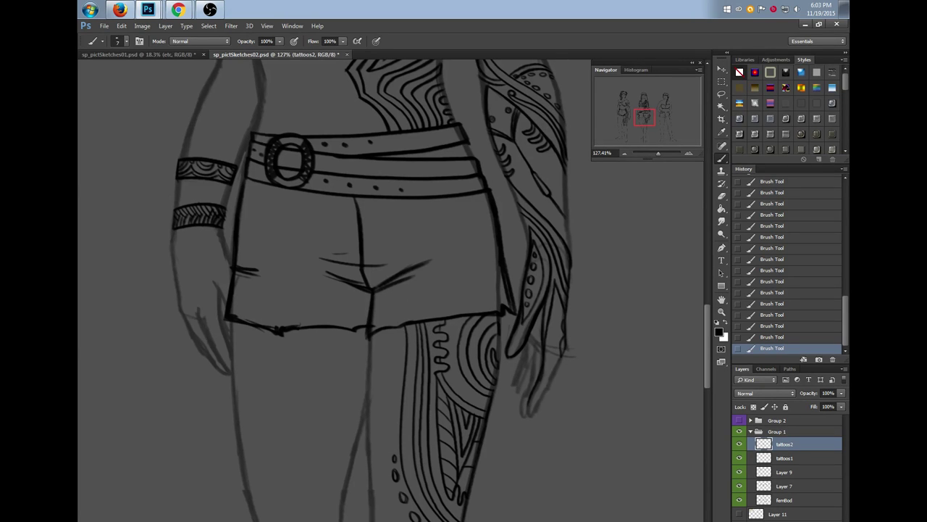
left_click(761, 338)
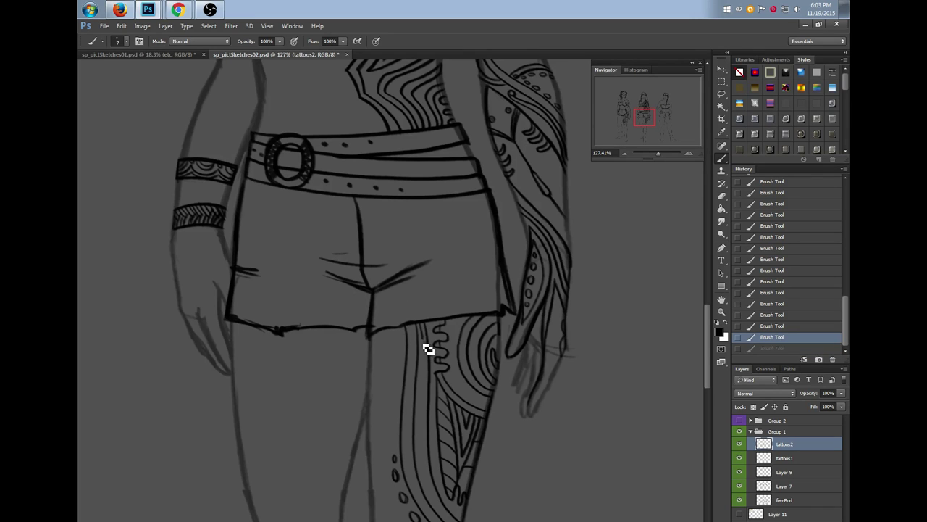
mouse_move(428, 406)
left_mouse_down()
mouse_move(428, 474)
mouse_move(449, 521)
left_mouse_up()
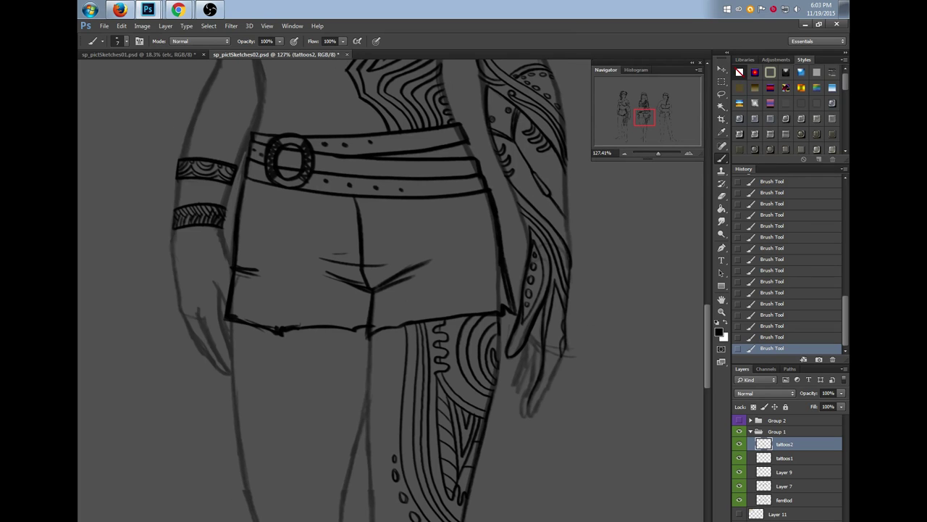
Check the content of layer tattoos2 by toggling its visibility, and make tattoos1 the active layer
left_click_drag(383, 289, 409, 290)
left_click_drag(707, 333, 708, 359)
left_click_drag(657, 153, 653, 152)
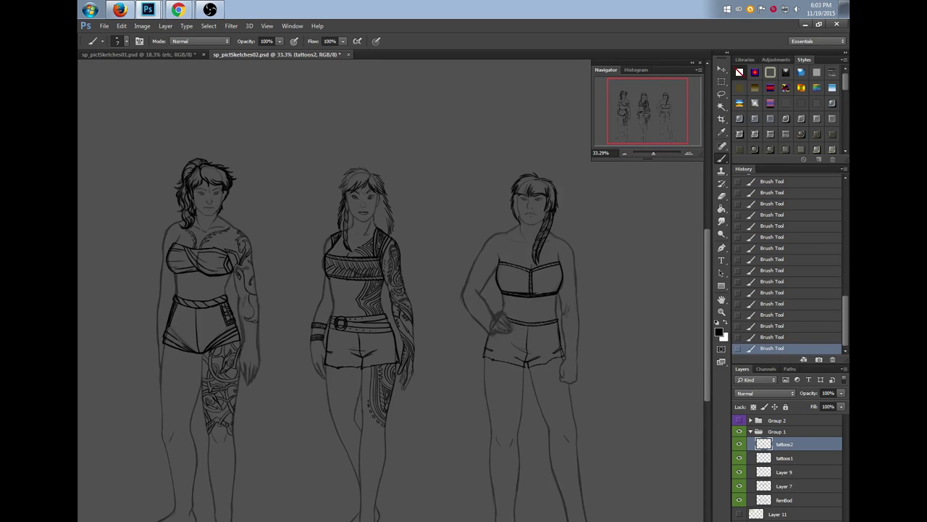
scroll(392, 290, "right", 5)
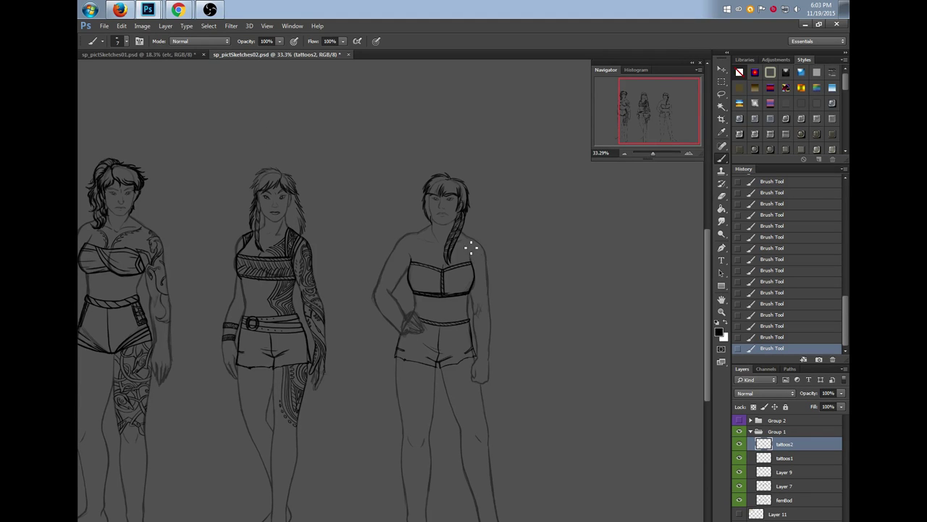
left_click_drag(653, 154, 657, 155)
mouse_move(705, 298)
left_mouse_down()
mouse_move(702, 255)
mouse_move(710, 280)
left_mouse_up()
scroll(391, 290, "right", 4)
scroll(391, 290, "left", 1)
left_click(740, 446)
left_click(740, 446)
left_click(789, 462)
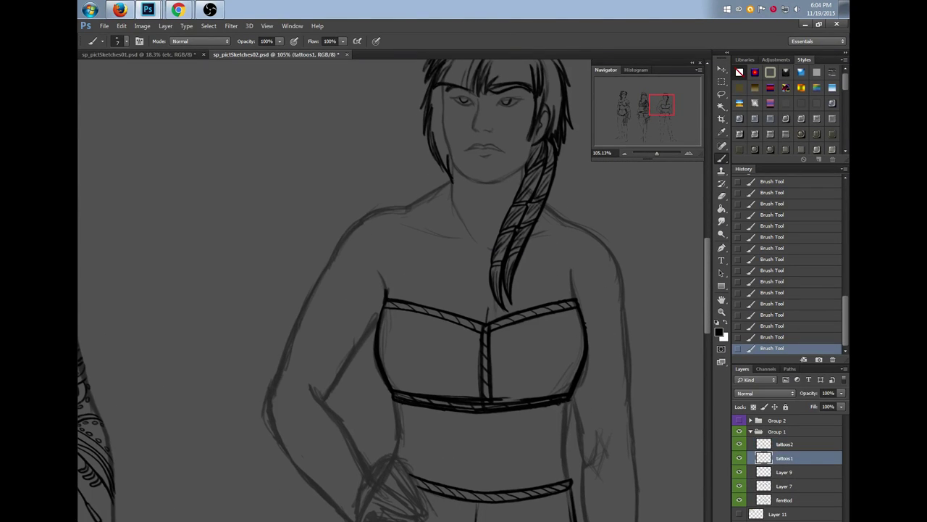
Draw a curved band from the third character's shoulder to the middle of her neckline, with concentric arcs beneath it
scroll(707, 293, "down", 2)
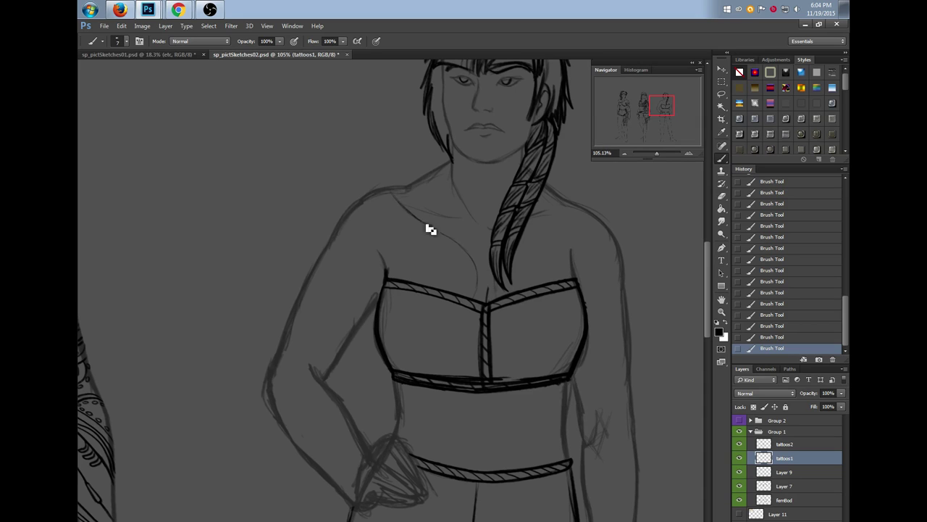
mouse_move(392, 192)
left_mouse_down()
mouse_move(464, 261)
mouse_move(478, 291)
left_mouse_up()
left_click_drag(456, 235, 484, 287)
mouse_move(382, 194)
left_mouse_down()
mouse_move(472, 290)
mouse_move(466, 311)
left_mouse_up()
left_click_drag(386, 268, 398, 251)
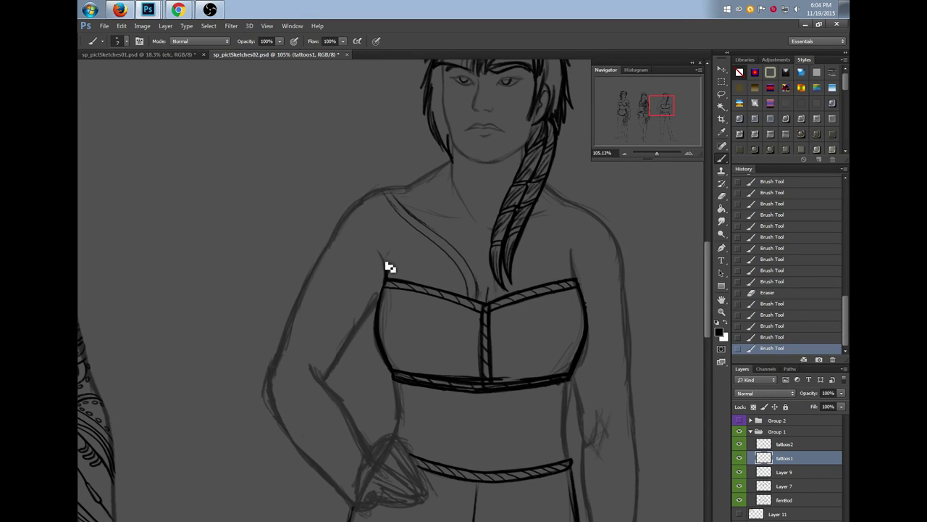
mouse_move(464, 286)
left_mouse_down()
mouse_move(400, 264)
mouse_move(420, 261)
mouse_move(455, 294)
left_mouse_up()
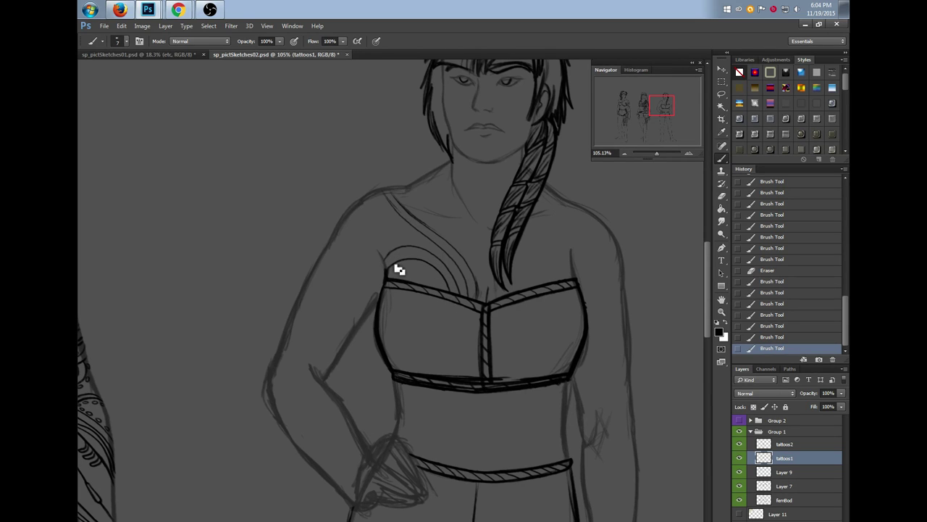
mouse_move(391, 286)
left_mouse_down()
mouse_move(429, 280)
mouse_move(441, 295)
mouse_move(399, 282)
mouse_move(437, 287)
mouse_move(426, 280)
mouse_move(453, 311)
left_mouse_up()
Darken both lines of the curved chest band and the outermost concentric arc above the top
left_click_drag(383, 192, 398, 209)
left_click_drag(397, 208, 407, 221)
mouse_move(385, 190)
left_mouse_down()
mouse_move(458, 254)
mouse_move(475, 307)
left_mouse_up()
mouse_move(385, 193)
left_mouse_down()
mouse_move(445, 254)
mouse_move(473, 293)
mouse_move(470, 308)
left_mouse_up()
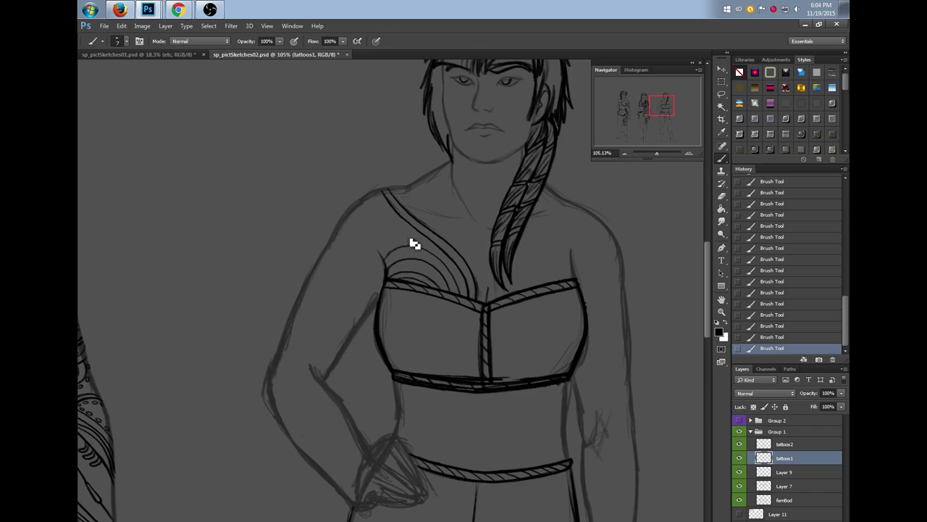
mouse_move(385, 263)
left_mouse_down()
mouse_move(402, 249)
mouse_move(434, 254)
left_mouse_up()
scroll(708, 282, "up", 2)
left_click_drag(708, 283, 708, 280)
left_click_drag(463, 521, 456, 521)
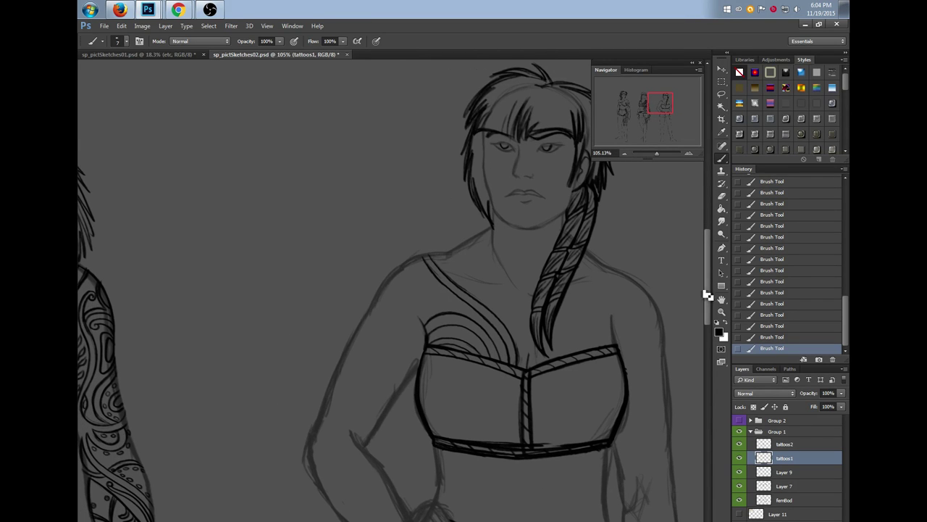
Draw a row of narrow ovals along the chest band from the base of the neck to the centre of the chest
scroll(707, 293, "down", 2)
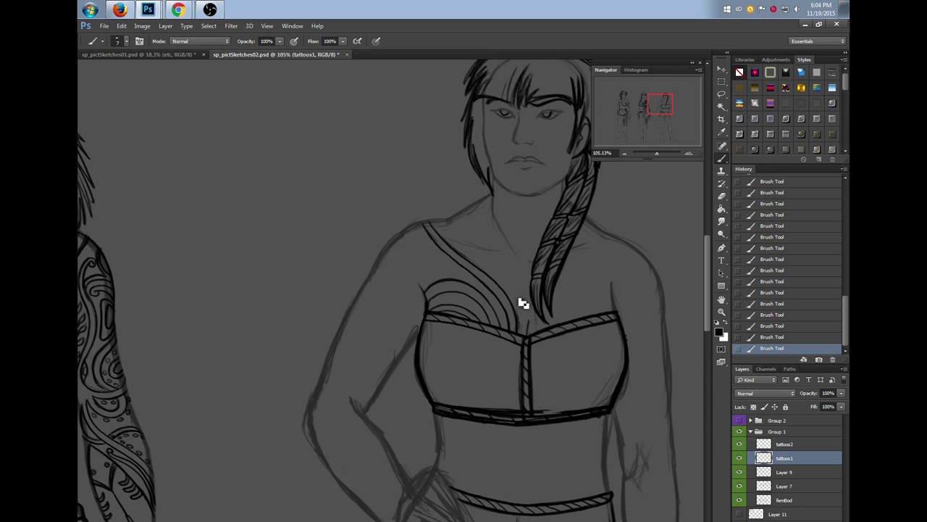
left_click_drag(517, 266, 514, 297)
mouse_move(508, 253)
left_mouse_down()
mouse_move(503, 269)
mouse_move(506, 260)
mouse_move(519, 287)
left_mouse_up()
left_click_drag(476, 225, 466, 242)
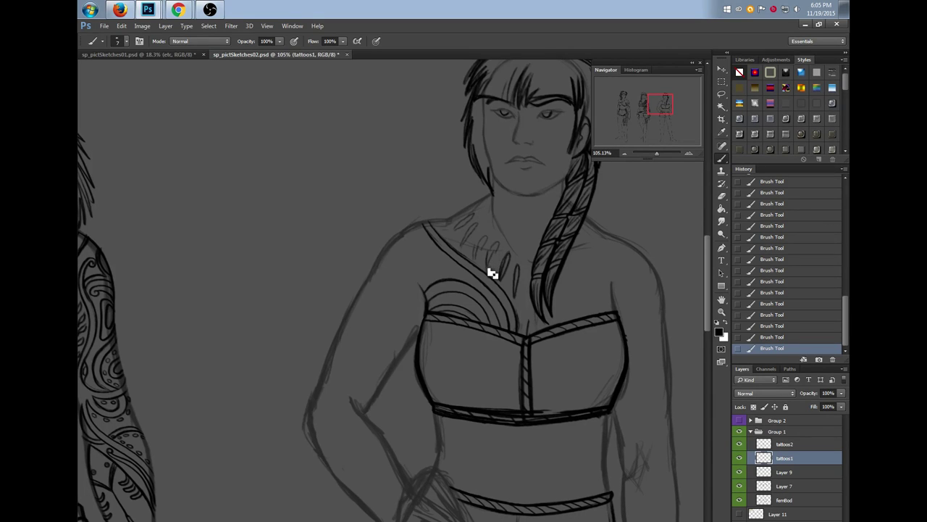
mouse_move(498, 251)
left_mouse_down()
mouse_move(467, 252)
mouse_move(476, 229)
mouse_move(459, 233)
mouse_move(468, 217)
left_mouse_up()
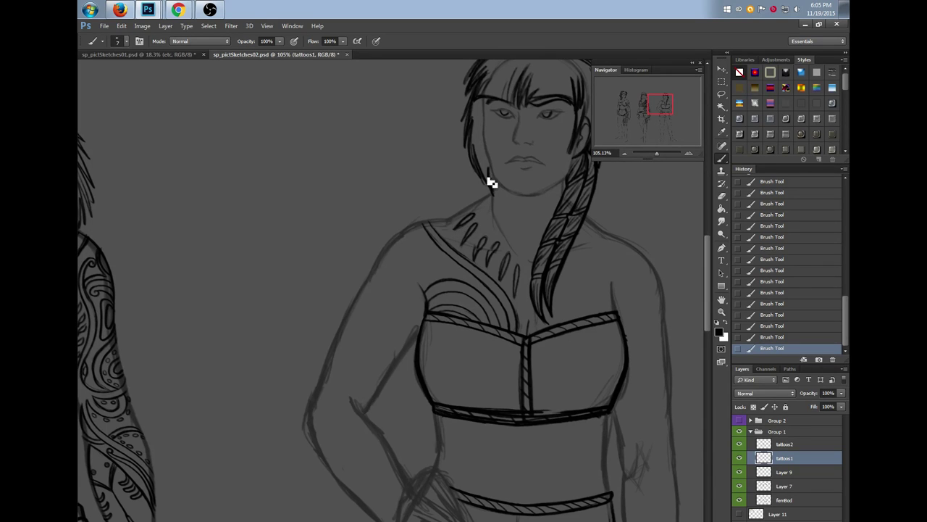
Add a line linking the middle ovals, retouch the lower ones, and extend the row with strokes toward the neck and shoulder
mouse_move(487, 249)
left_mouse_down()
mouse_move(478, 253)
mouse_move(507, 259)
left_mouse_up()
left_click_drag(523, 285, 519, 302)
left_click(766, 337)
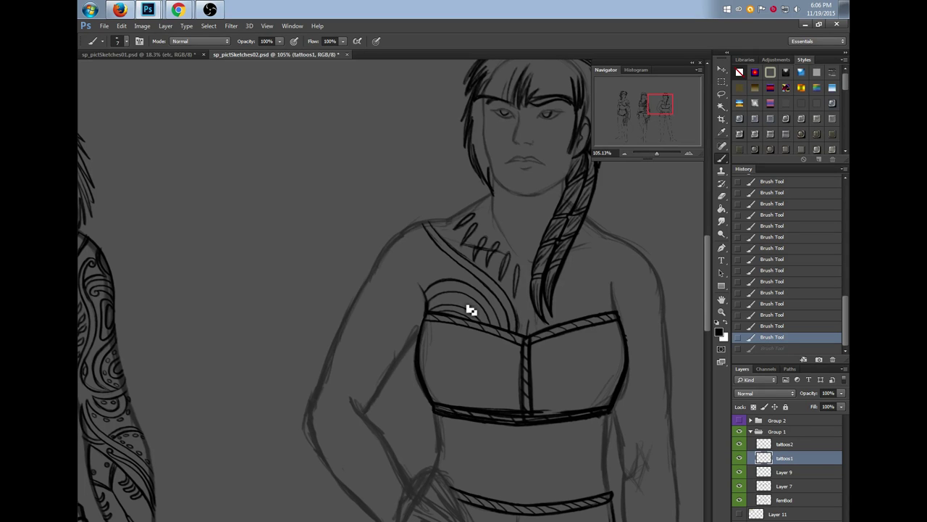
left_click_drag(707, 279, 707, 282)
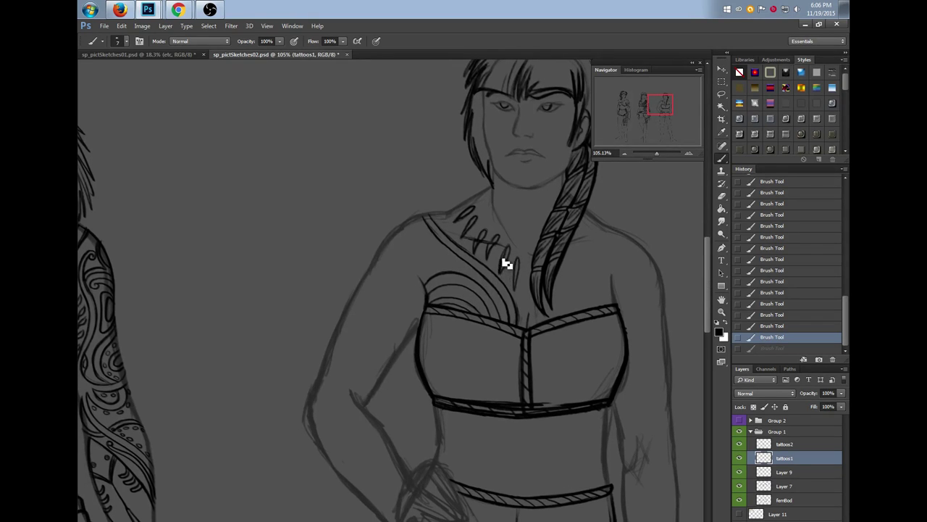
mouse_move(513, 251)
left_mouse_down()
mouse_move(501, 278)
mouse_move(520, 290)
left_mouse_up()
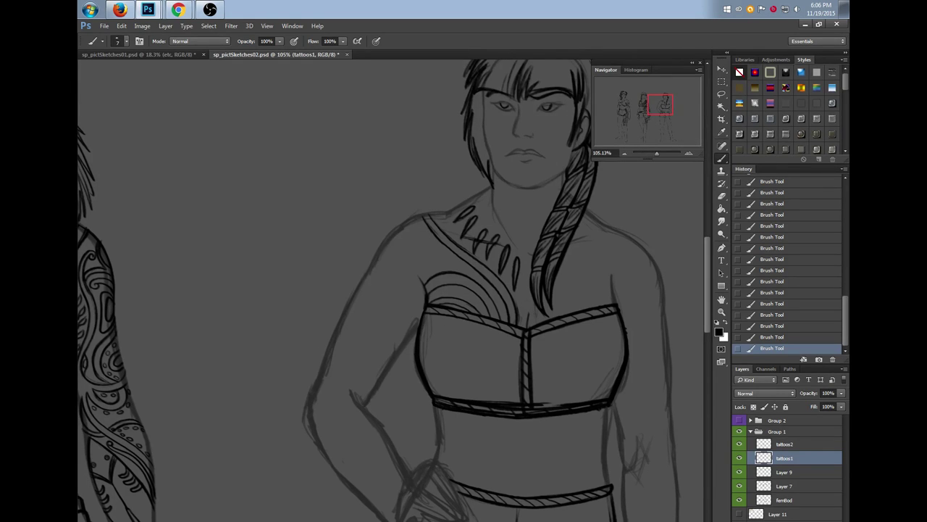
key("alt+Tab")
left_click_drag(512, 248, 519, 255)
key("b")
mouse_move(452, 217)
left_mouse_down()
mouse_move(465, 216)
mouse_move(470, 202)
mouse_move(445, 219)
left_mouse_up()
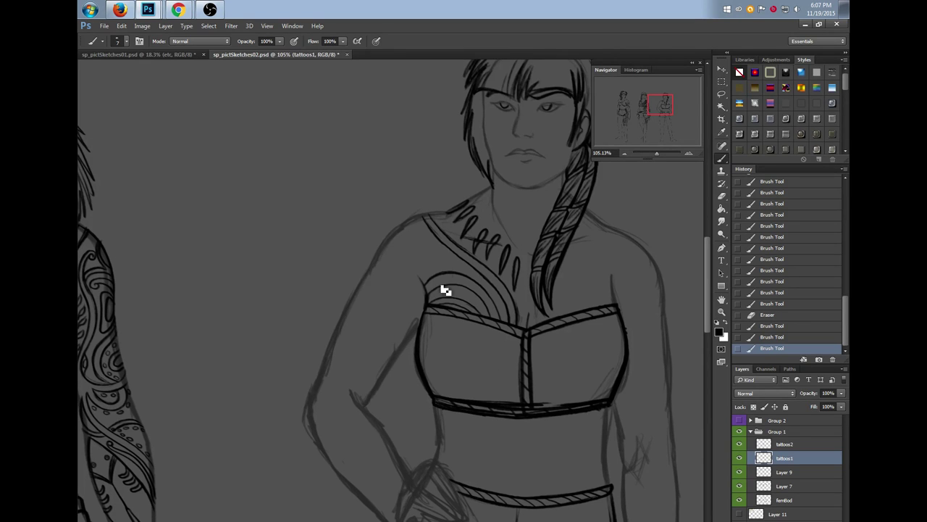
In sp_pictSketches01.psd, show the female group instead of male and examine the first woman's thigh tattoos, then return to sp_pictSketches02.psd
left_click(158, 52)
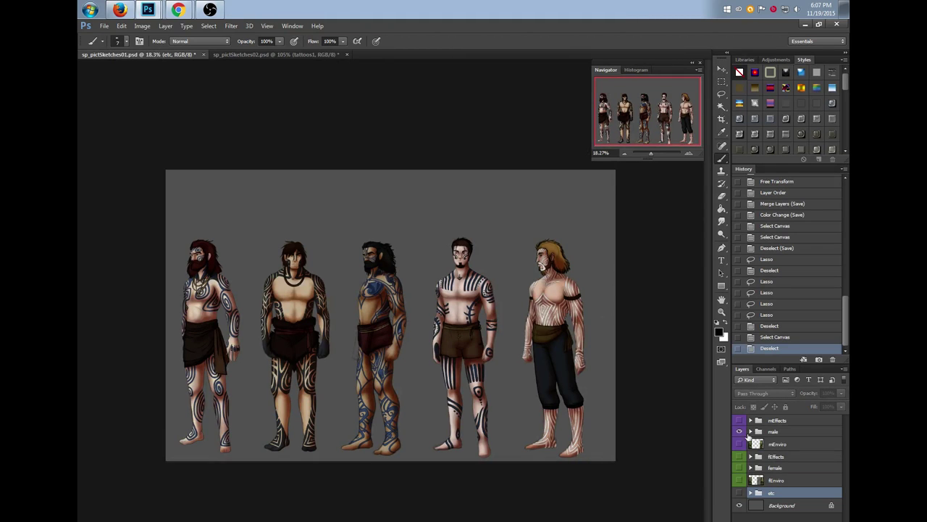
left_click(739, 469)
left_click(739, 431)
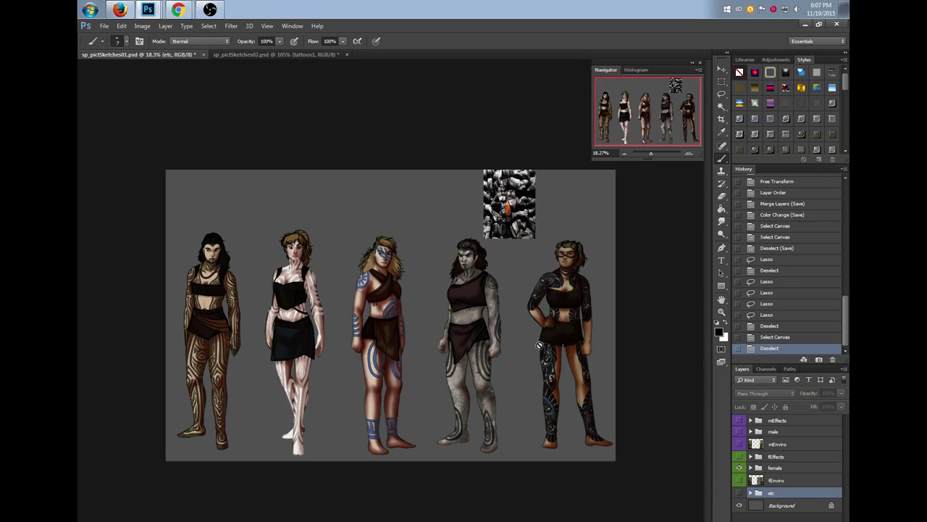
left_click(721, 311)
left_click_drag(167, 402, 237, 423)
mouse_move(706, 357)
left_mouse_down()
mouse_move(700, 304)
mouse_move(704, 339)
left_mouse_up()
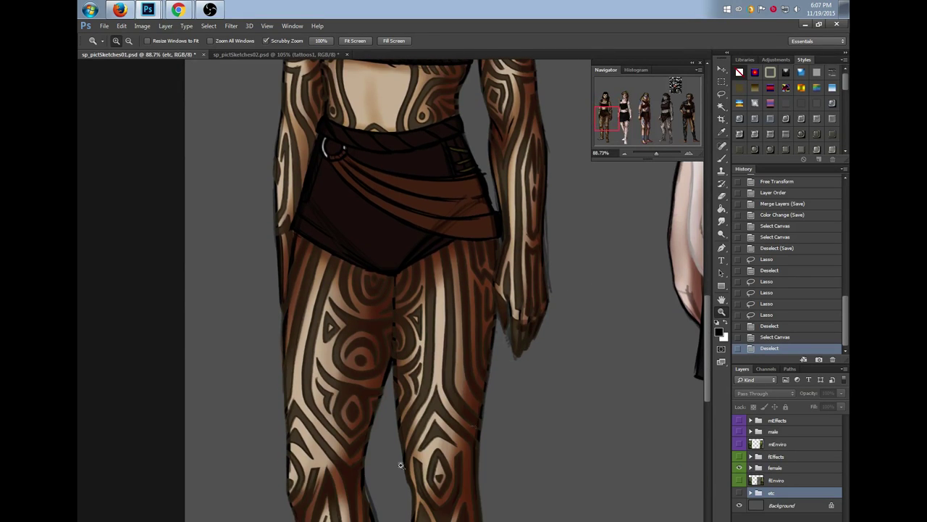
left_click(268, 54)
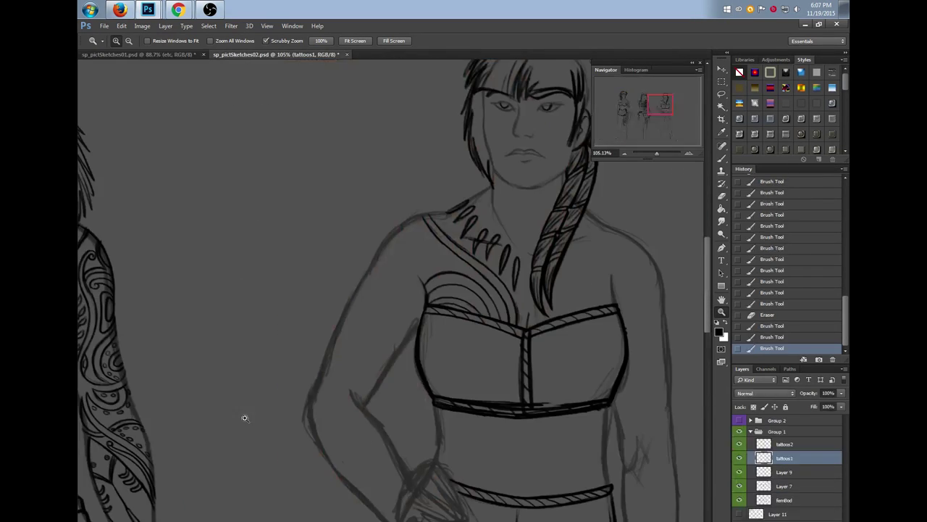
Draw a line parallel to the chest band and fill the shoulder cap with curves running to the outer arm
left_click(721, 166)
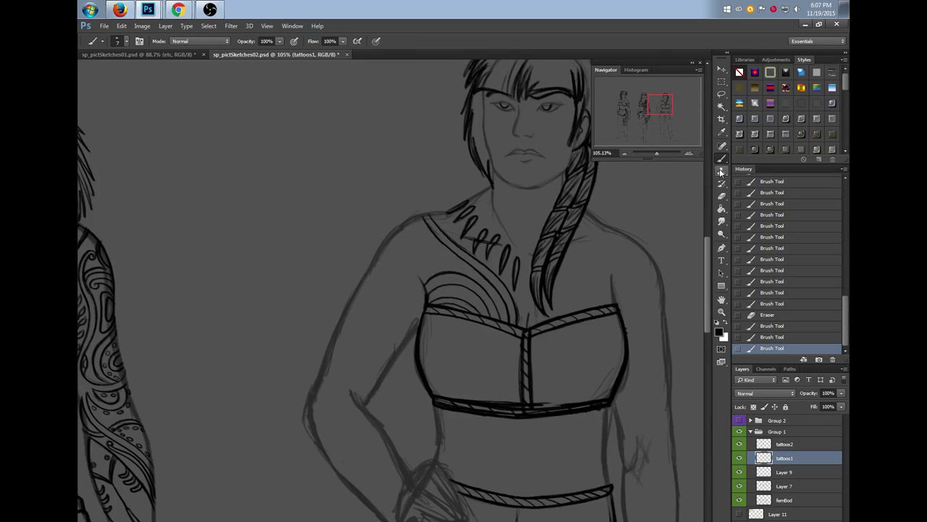
left_click(739, 458)
left_click(739, 458)
left_click_drag(411, 225, 446, 257)
left_click_drag(410, 227, 453, 260)
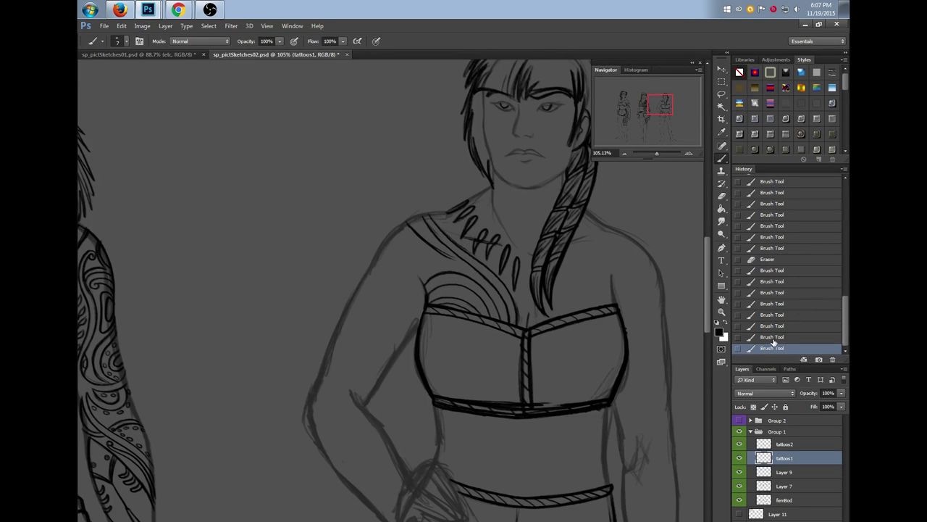
left_click(772, 337)
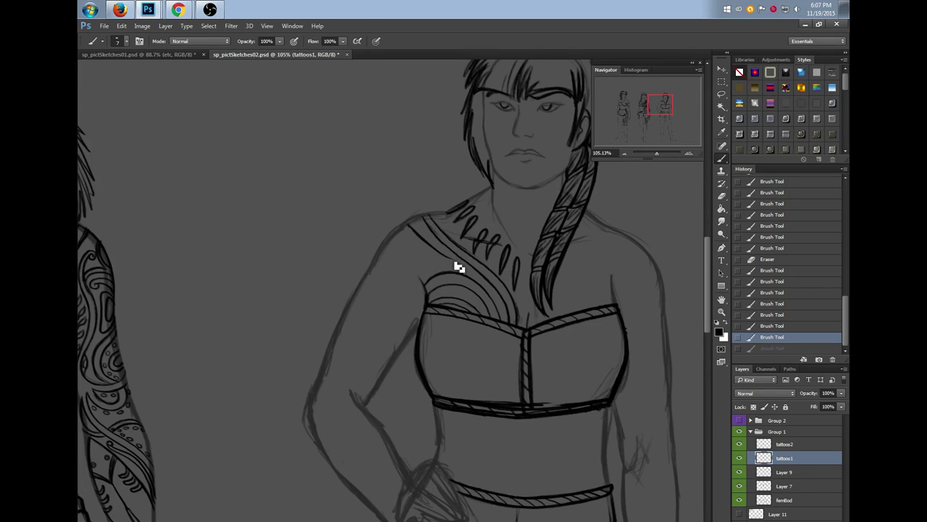
left_click_drag(457, 265, 362, 276)
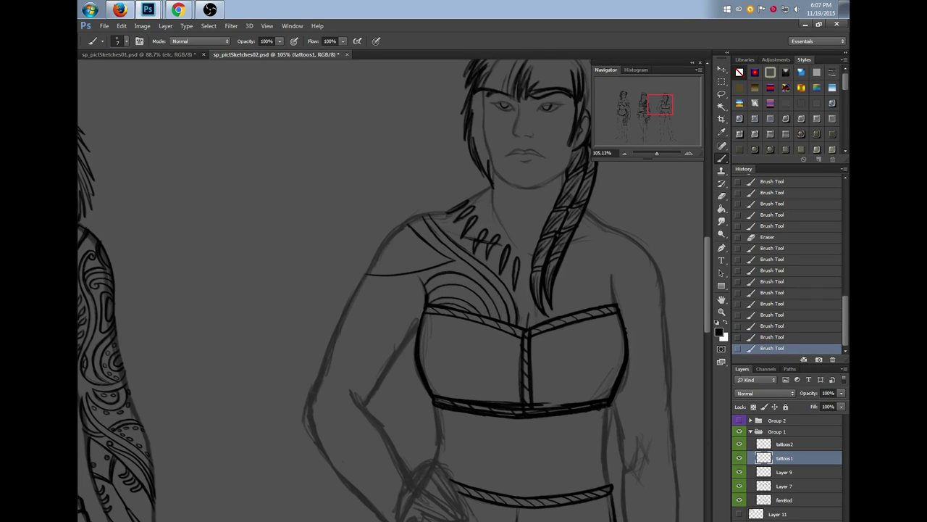
mouse_move(403, 227)
left_mouse_down()
mouse_move(430, 257)
mouse_move(396, 245)
mouse_move(440, 264)
mouse_move(369, 269)
left_mouse_up()
mouse_move(439, 261)
left_mouse_down()
mouse_move(414, 244)
mouse_move(410, 228)
left_mouse_up()
Select the new shoulder-cap lines with the Lasso, delete them and deselect
key("l")
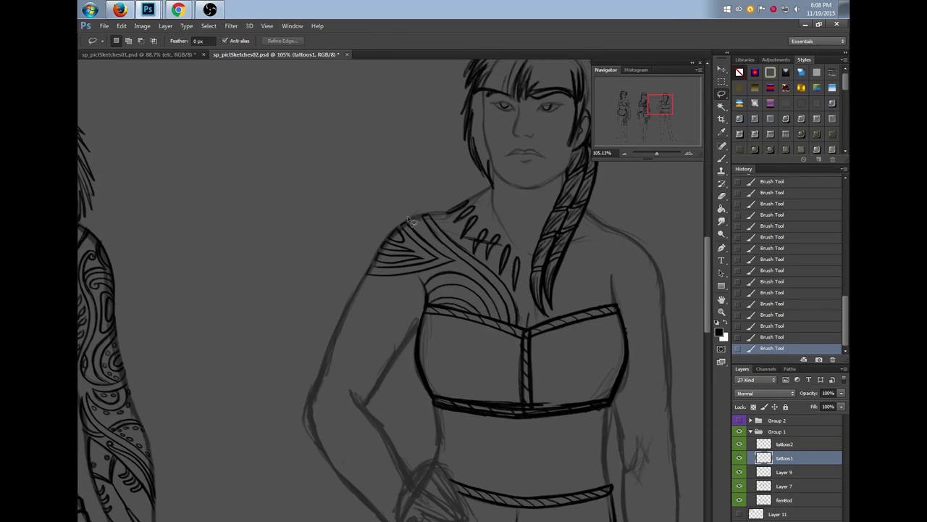
left_click_drag(391, 288, 457, 195)
key("Delete")
key("ctrl+d")
Draw a double line bending from the shoulder to the outer upper arm, and a row of small circles under the chest band
key("b")
key("b")
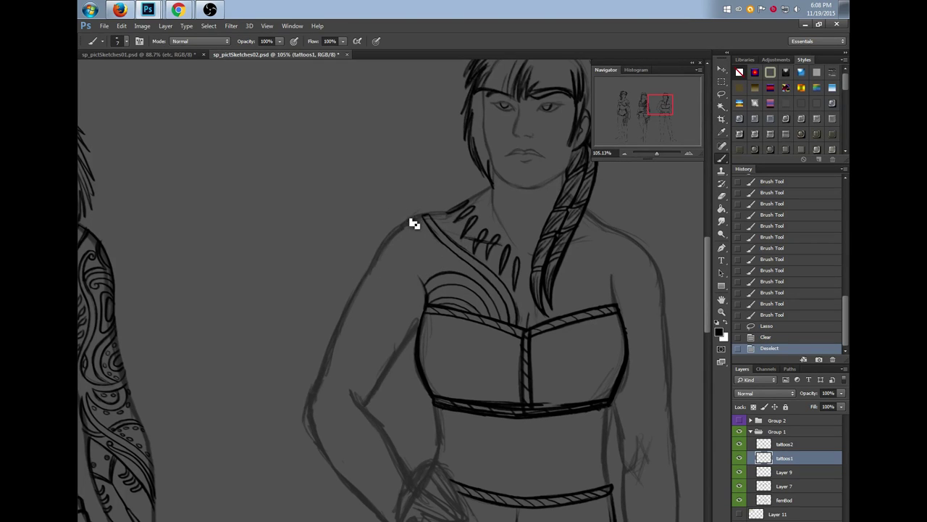
mouse_move(417, 222)
left_mouse_down()
mouse_move(440, 255)
mouse_move(429, 268)
mouse_move(382, 286)
mouse_move(362, 279)
mouse_move(429, 256)
mouse_move(410, 225)
mouse_move(412, 211)
mouse_move(440, 254)
mouse_move(421, 271)
mouse_move(440, 294)
mouse_move(438, 235)
mouse_move(447, 265)
mouse_move(485, 279)
left_mouse_up()
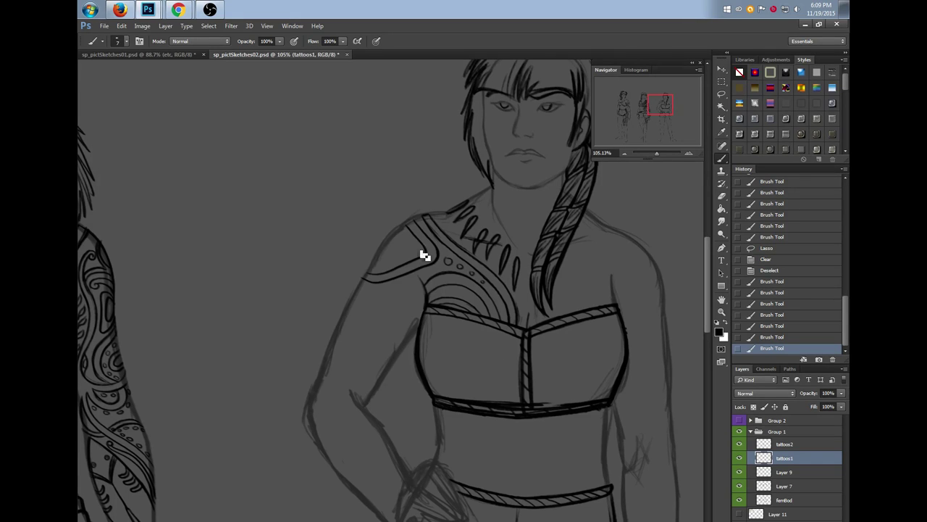
Fill the shoulder cap with nested curves ending in small concentric arcs at the arm's outer edge
left_click_drag(412, 221, 418, 226)
left_click_drag(414, 219, 422, 238)
left_click_drag(407, 227, 418, 239)
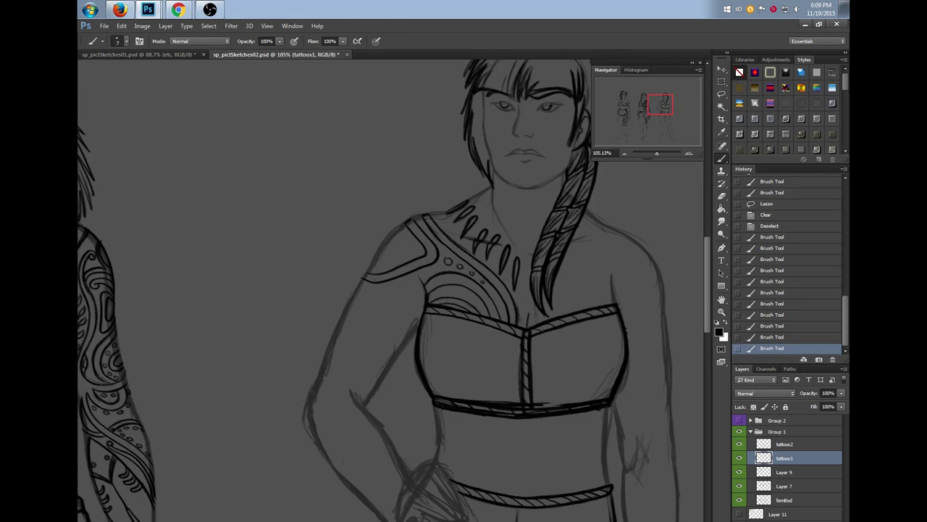
left_click_drag(364, 280, 371, 274)
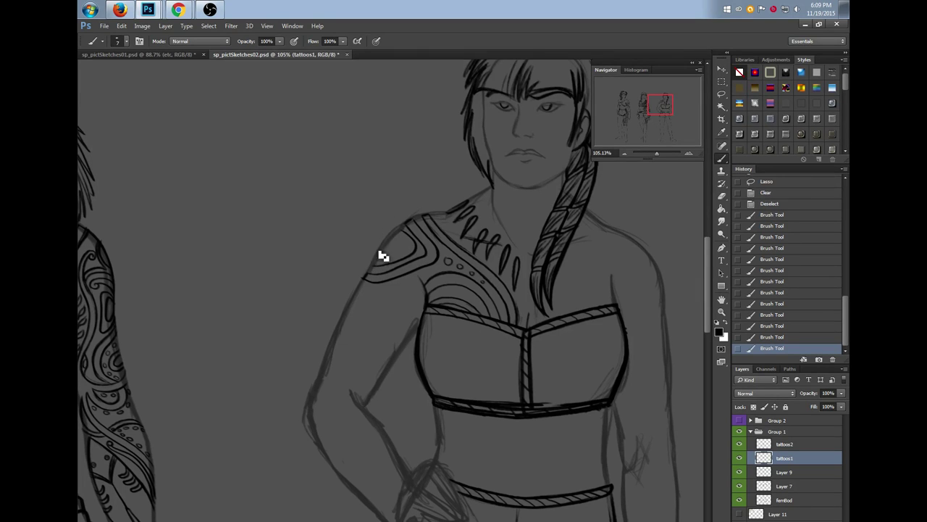
mouse_move(374, 267)
left_mouse_down()
mouse_move(414, 246)
mouse_move(390, 231)
mouse_move(376, 263)
mouse_move(404, 250)
mouse_move(401, 232)
mouse_move(379, 258)
left_mouse_up()
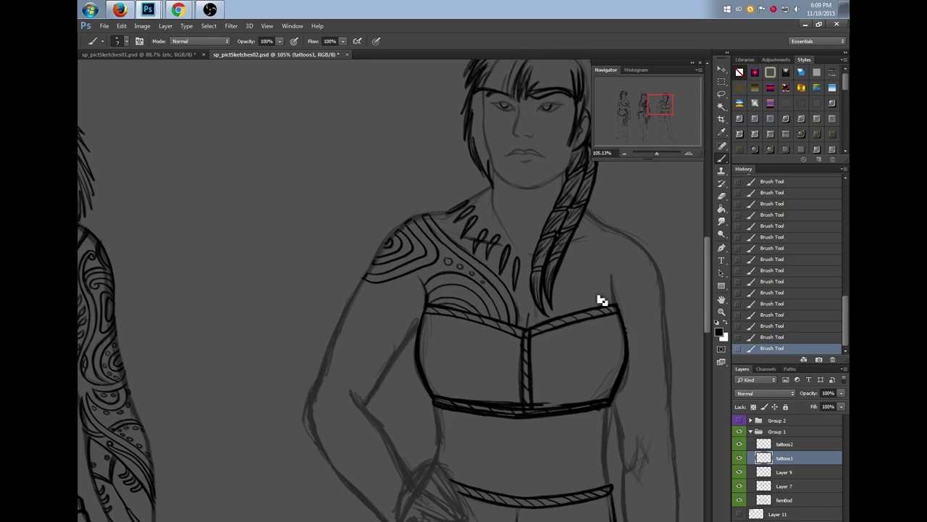
Draw several curved lines across the upper arm below the shoulder cap, redoing the one level with the top's edge
scroll(391, 290, "left", 3)
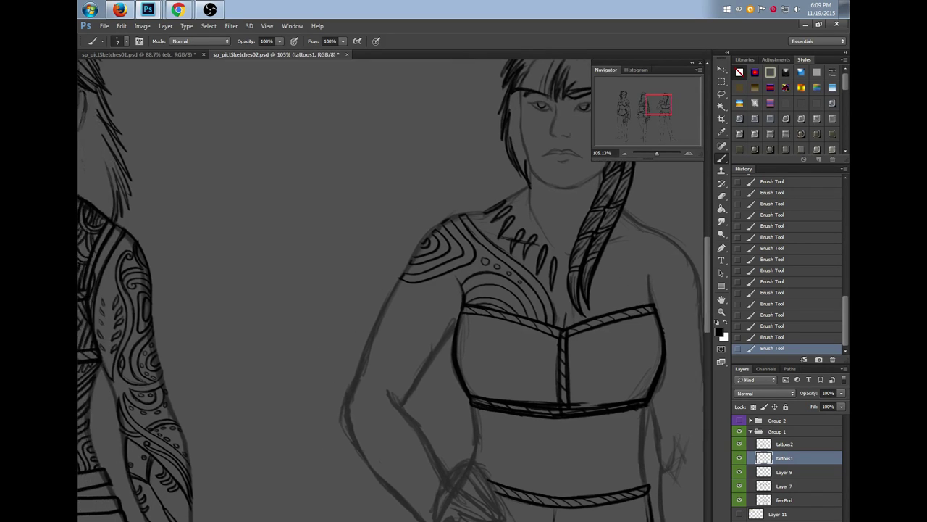
left_click_drag(707, 282, 708, 289)
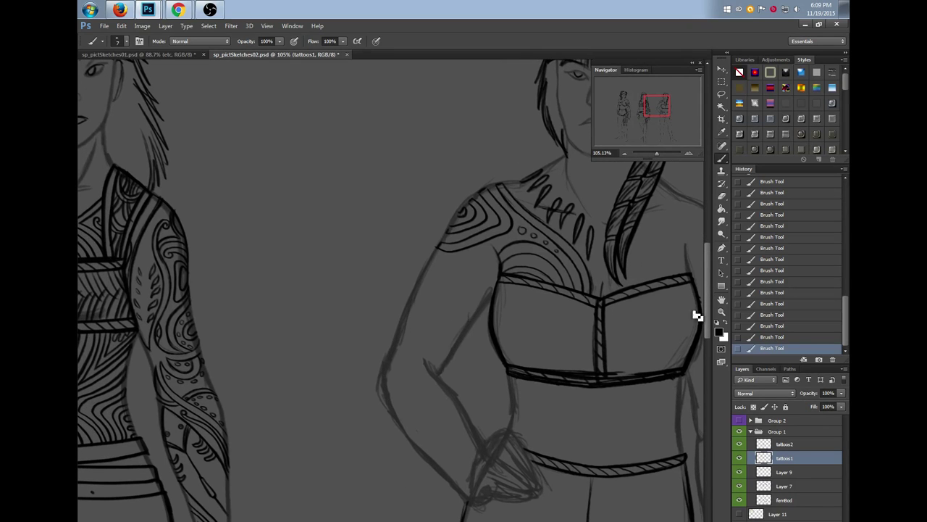
scroll(707, 333, "down", 2)
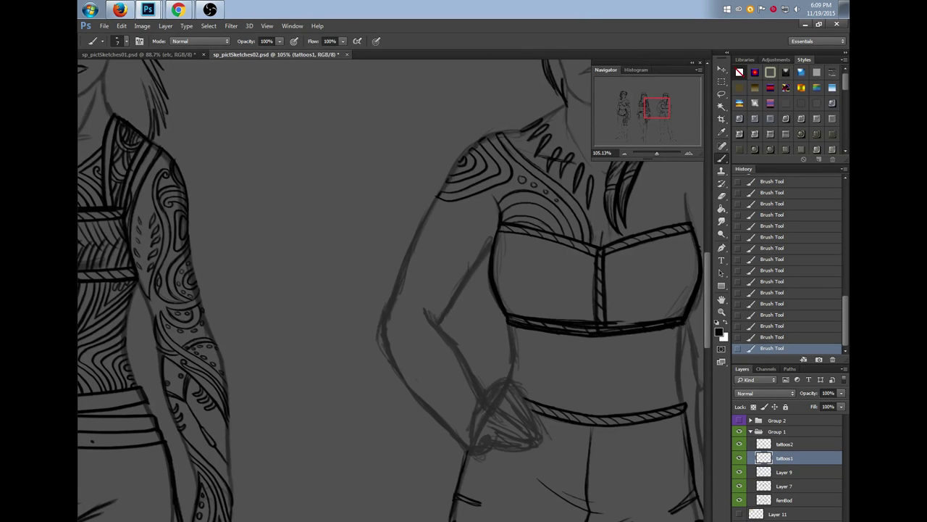
key("ctrl+Tab")
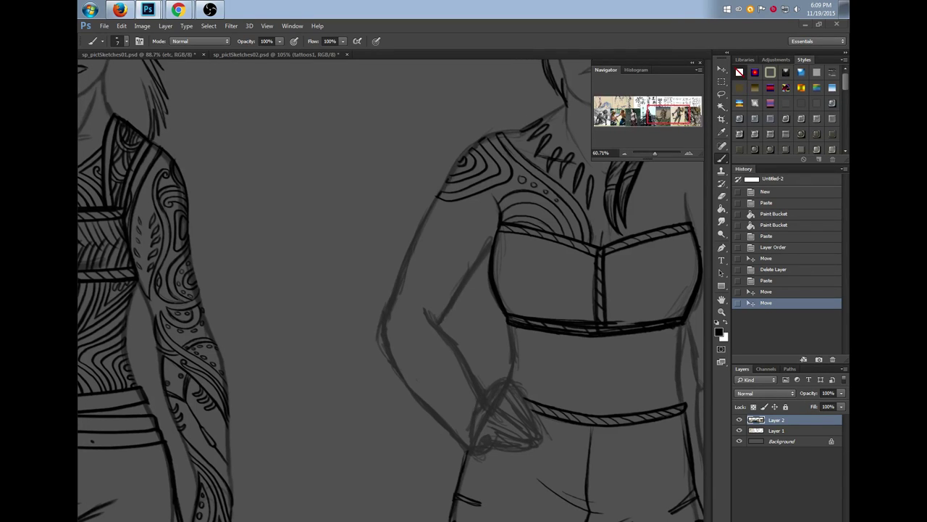
scroll(709, 293, "up", 2)
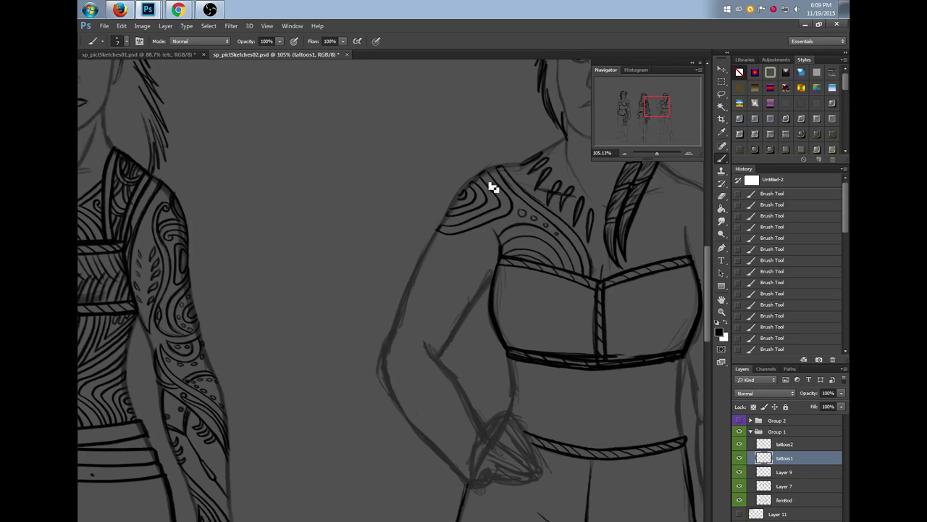
mouse_move(502, 242)
left_mouse_down()
mouse_move(433, 244)
mouse_move(427, 256)
mouse_move(500, 255)
left_mouse_up()
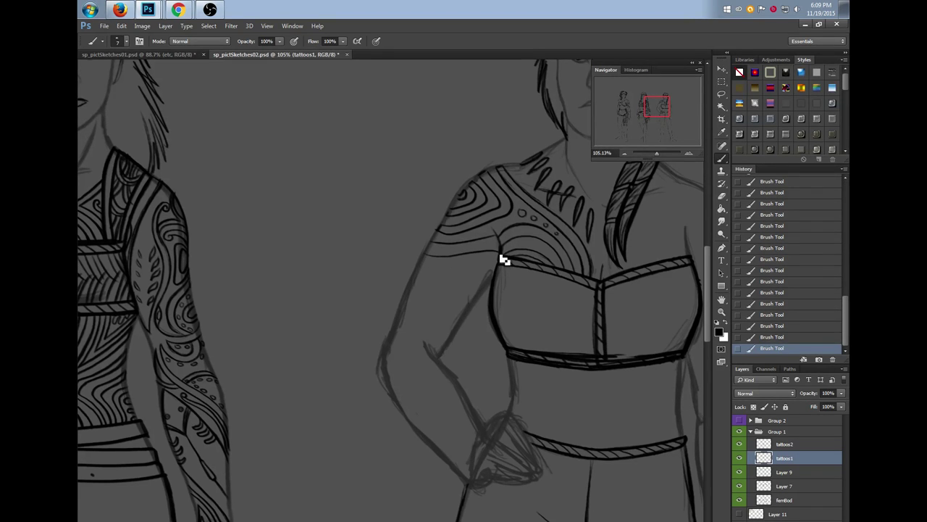
left_click_drag(420, 270, 502, 273)
key("ctrl+z")
left_click_drag(422, 264, 492, 279)
mouse_move(418, 279)
left_mouse_down()
mouse_move(467, 284)
mouse_move(484, 297)
left_mouse_up()
Add a new layer above tattoos2 and set the foreground colour to the dark pink #b0275b
left_click_drag(707, 281, 708, 286)
left_click(792, 444)
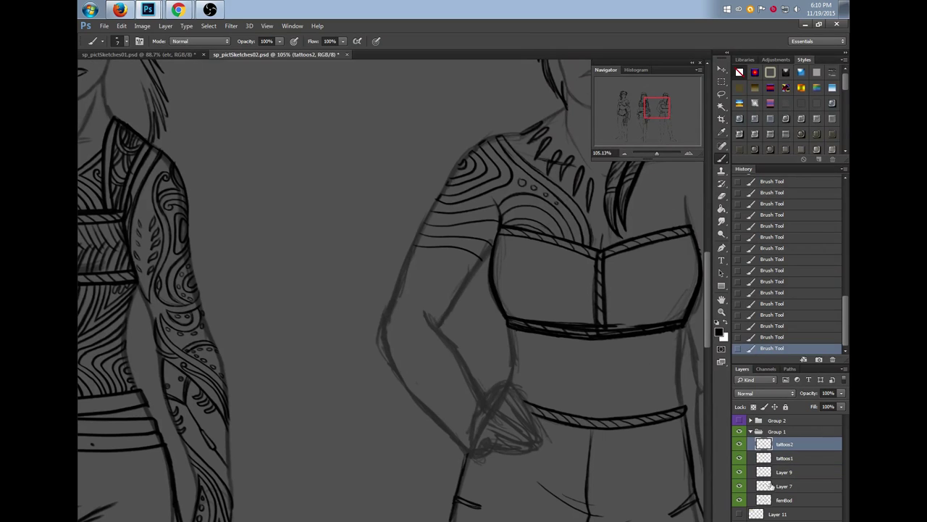
key("ctrl+shift+alt+n")
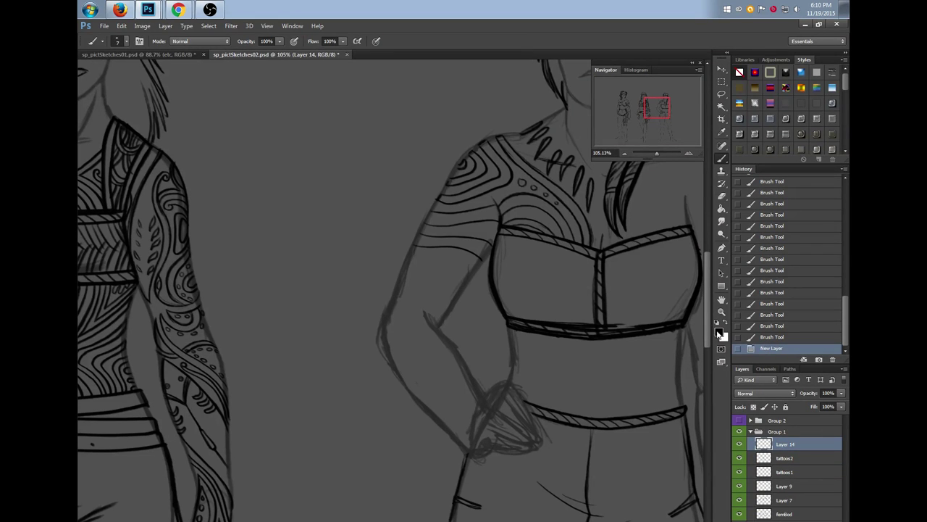
left_click(720, 331)
type("ff0000")
left_click_drag(527, 347, 519, 354)
mouse_move(558, 330)
left_mouse_down()
mouse_move(559, 352)
mouse_move(567, 327)
left_mouse_up()
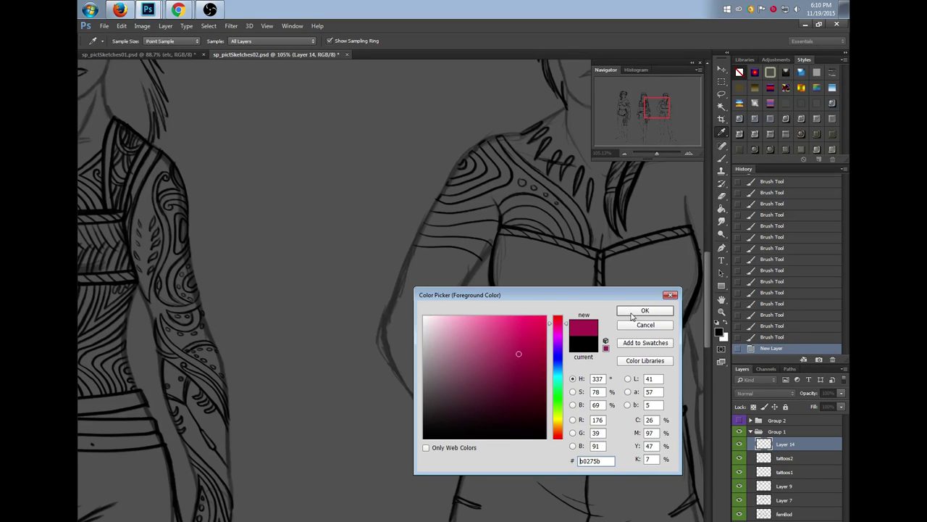
left_click(645, 310)
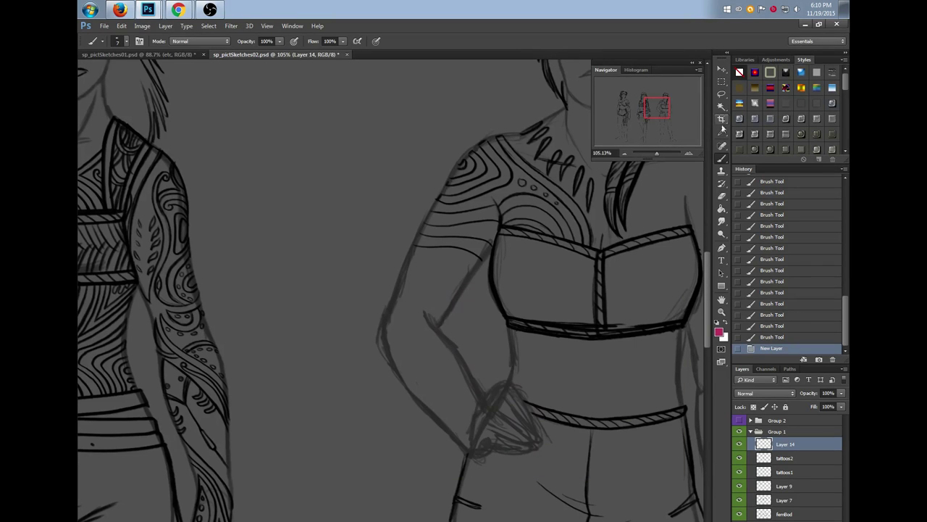
Enlarge the brush to 13 px and handwrite "Thanks" in the space between the second and third characters
right_click(418, 277)
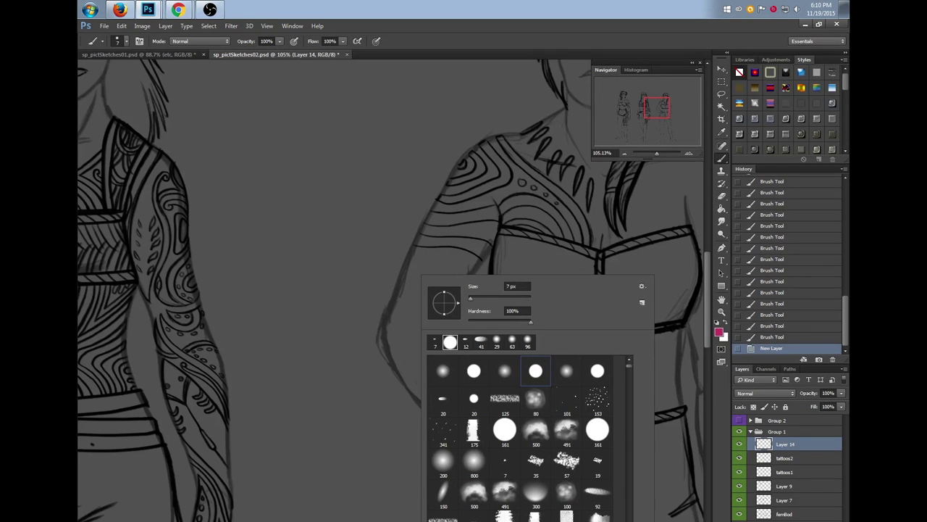
left_click(471, 299)
left_click_drag(264, 187, 272, 252)
mouse_move(241, 199)
left_mouse_down()
mouse_move(283, 155)
mouse_move(319, 250)
left_mouse_up()
mouse_move(354, 221)
left_mouse_down()
mouse_move(337, 248)
mouse_move(363, 240)
left_mouse_up()
left_click_drag(352, 203, 382, 237)
left_click_drag(392, 194, 384, 208)
left_click_drag(384, 207, 405, 222)
mouse_move(412, 170)
left_mouse_down()
mouse_move(429, 216)
mouse_move(397, 216)
left_mouse_up()
Handwrite "4 watching!" in pink below "Thanks", running across the third character's bent arm
mouse_move(361, 268)
left_mouse_down()
mouse_move(342, 295)
mouse_move(395, 308)
mouse_move(385, 336)
left_mouse_up()
mouse_move(293, 399)
left_mouse_down()
mouse_move(324, 437)
mouse_move(328, 401)
mouse_move(360, 427)
left_mouse_up()
mouse_move(350, 369)
left_mouse_down()
mouse_move(361, 413)
mouse_move(391, 379)
mouse_move(414, 393)
mouse_move(441, 385)
mouse_move(442, 364)
mouse_move(510, 379)
mouse_move(491, 396)
left_mouse_up()
left_click_drag(504, 281, 495, 337)
left_click(517, 355)
Draw a large pink heart below the lettering and two small hearts, one beside the "4" and one above "Thanks"
left_click_drag(387, 447, 434, 504)
left_click_drag(410, 459, 443, 465)
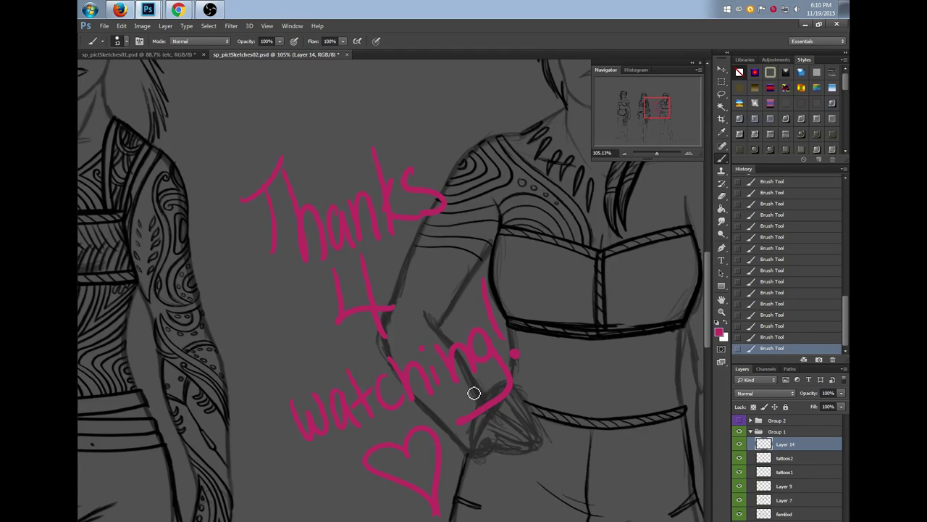
left_click_drag(242, 319, 259, 337)
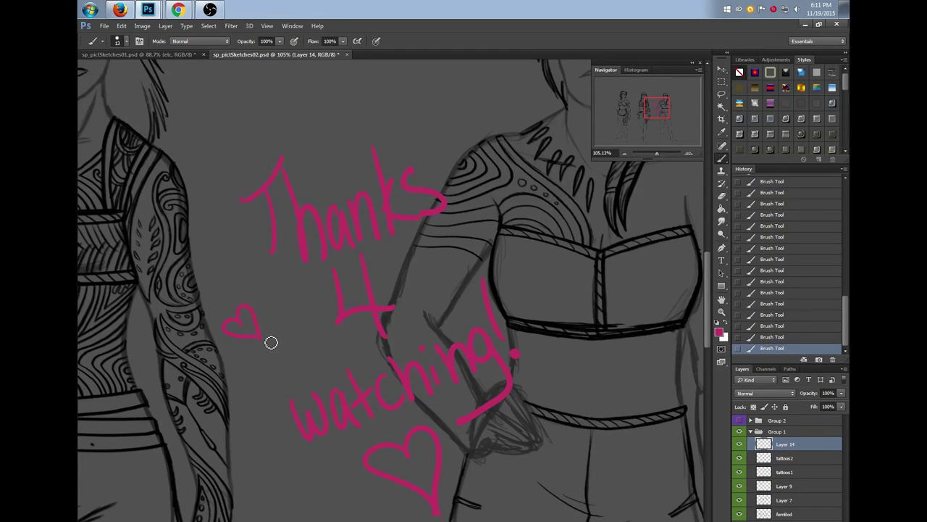
left_click_drag(441, 118, 442, 146)
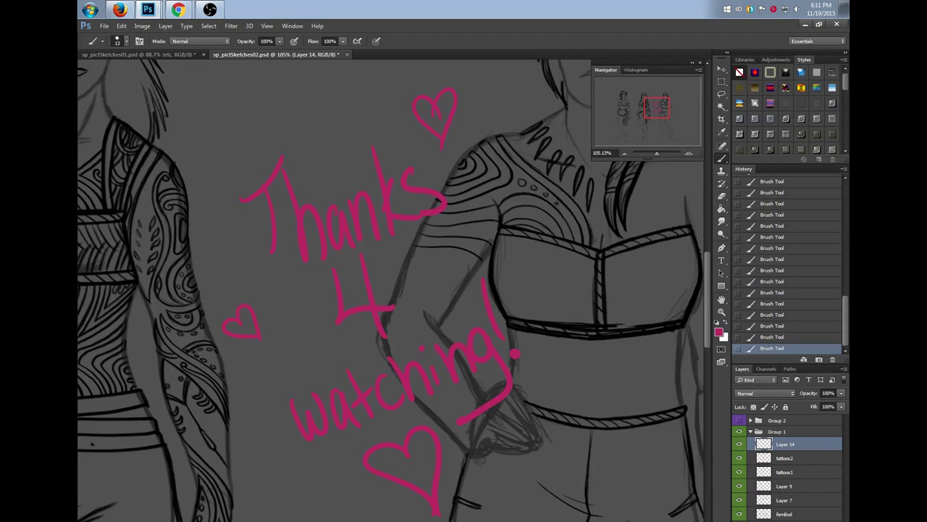
Add another new layer above Layer 14 and hide Layer 14 with the pink lettering
key("ctrl+shift+alt+n")
left_click(739, 458)
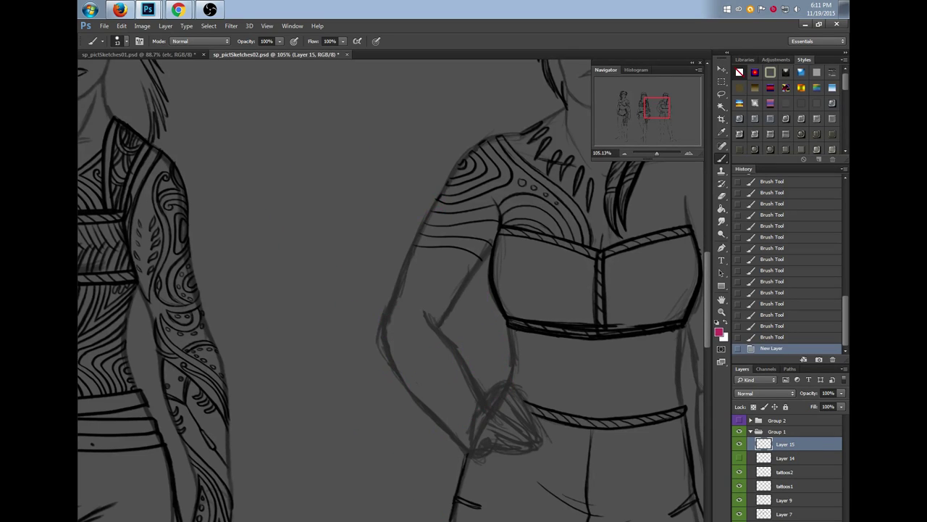